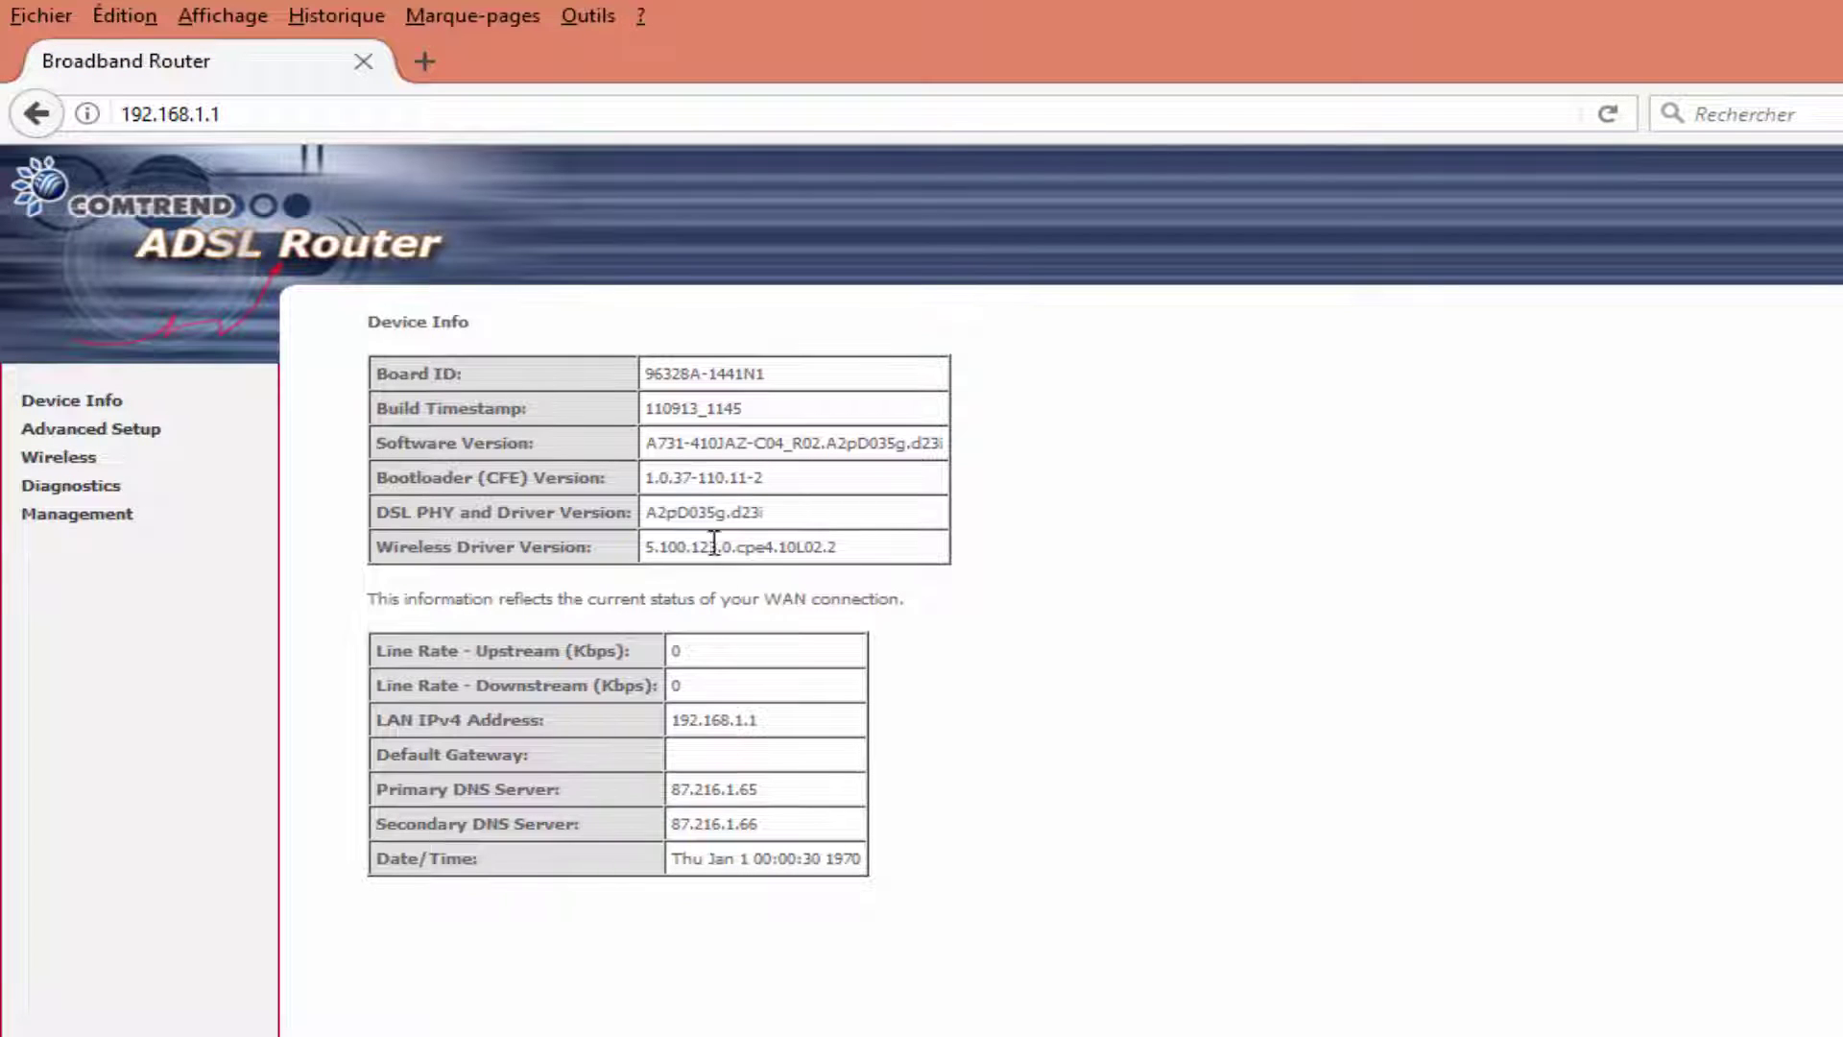
Check the software version, then run Restore Default Settings under Management > Settings and confirm.
{"action": "left_click_drag", "start_coordinate": [645, 442], "coordinate": [948, 449]}
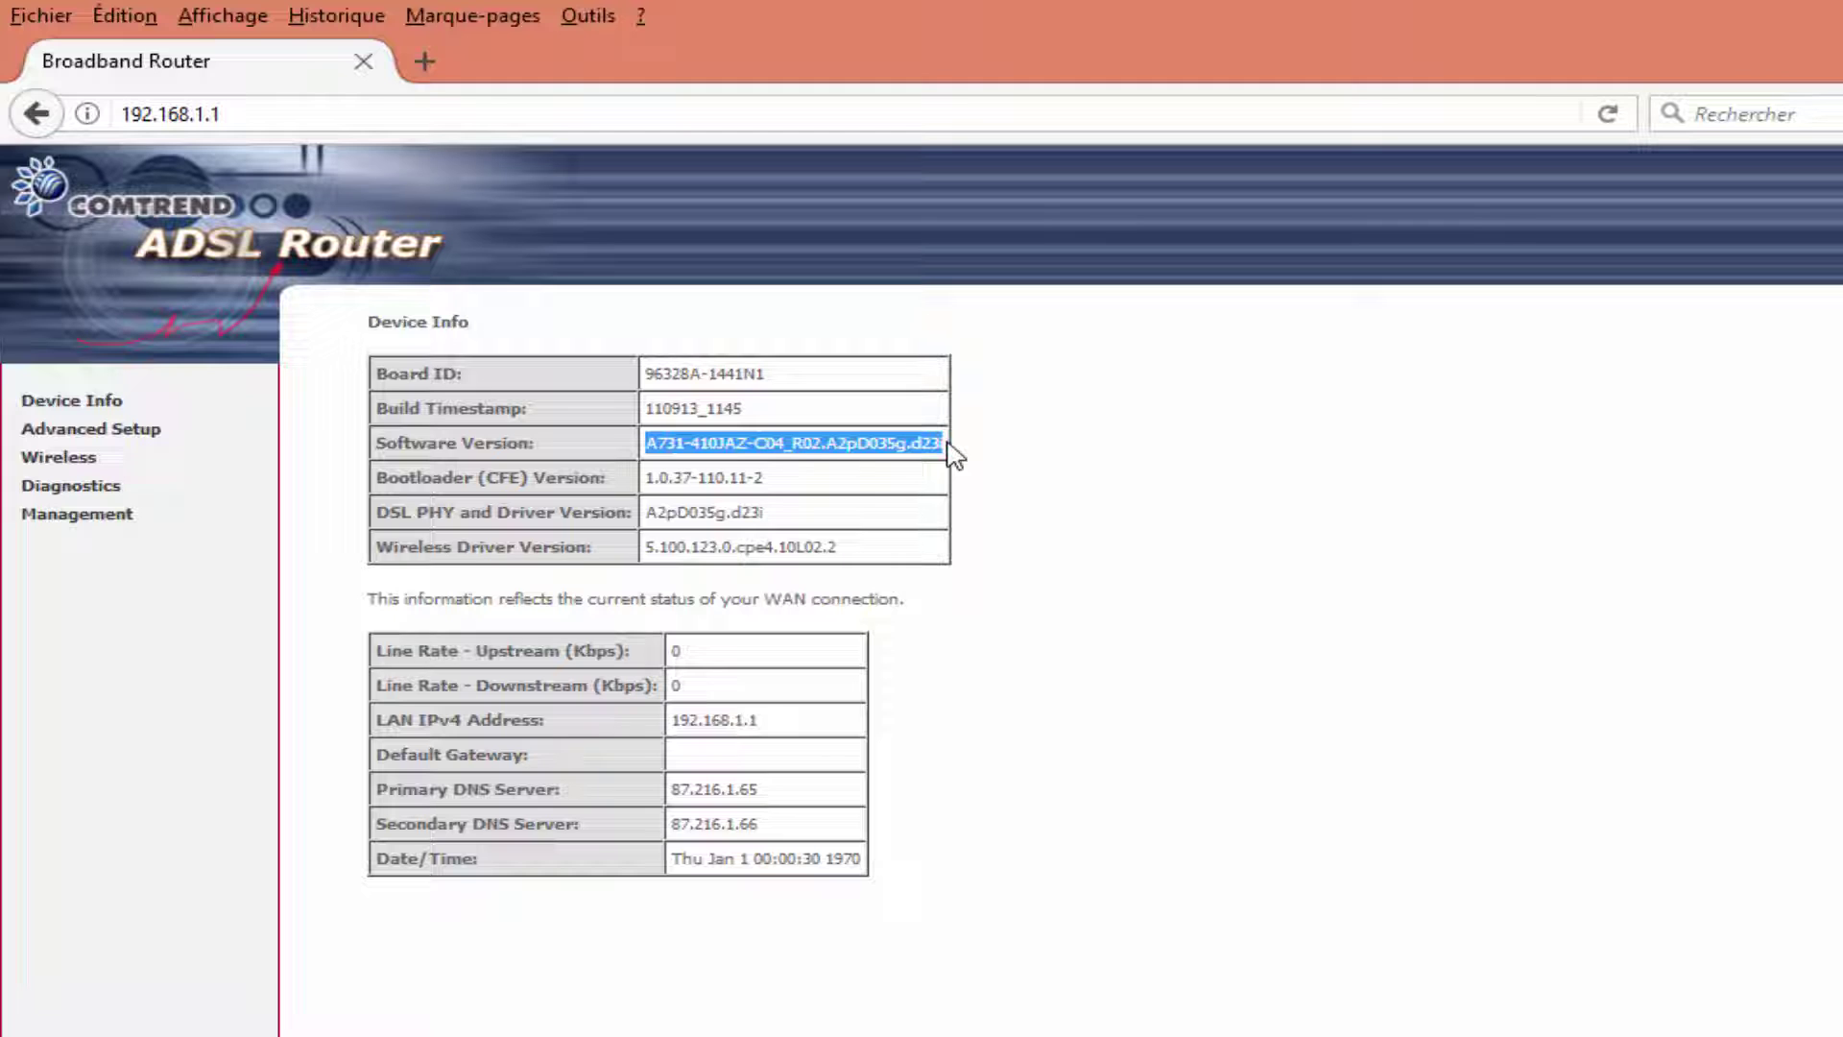
{"action": "left_click", "coordinate": [1004, 617]}
{"action": "left_click", "coordinate": [69, 518]}
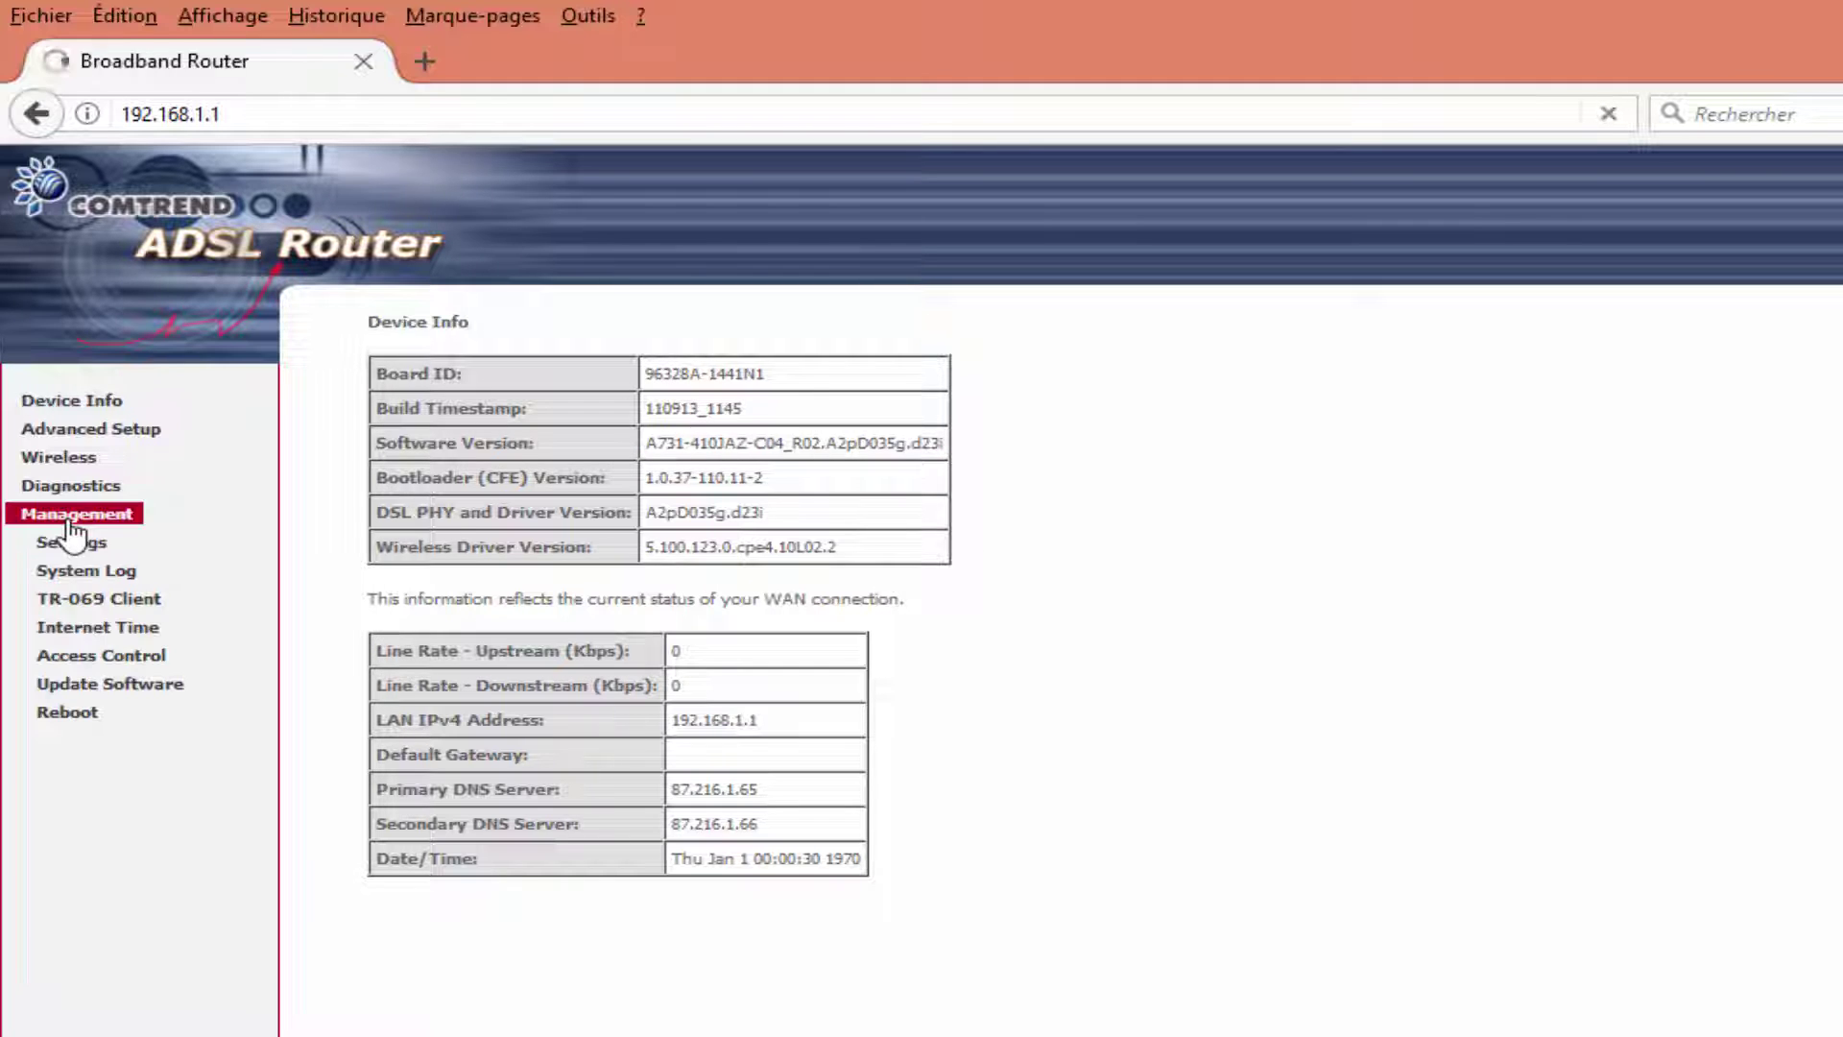
{"action": "left_click", "coordinate": [84, 542]}
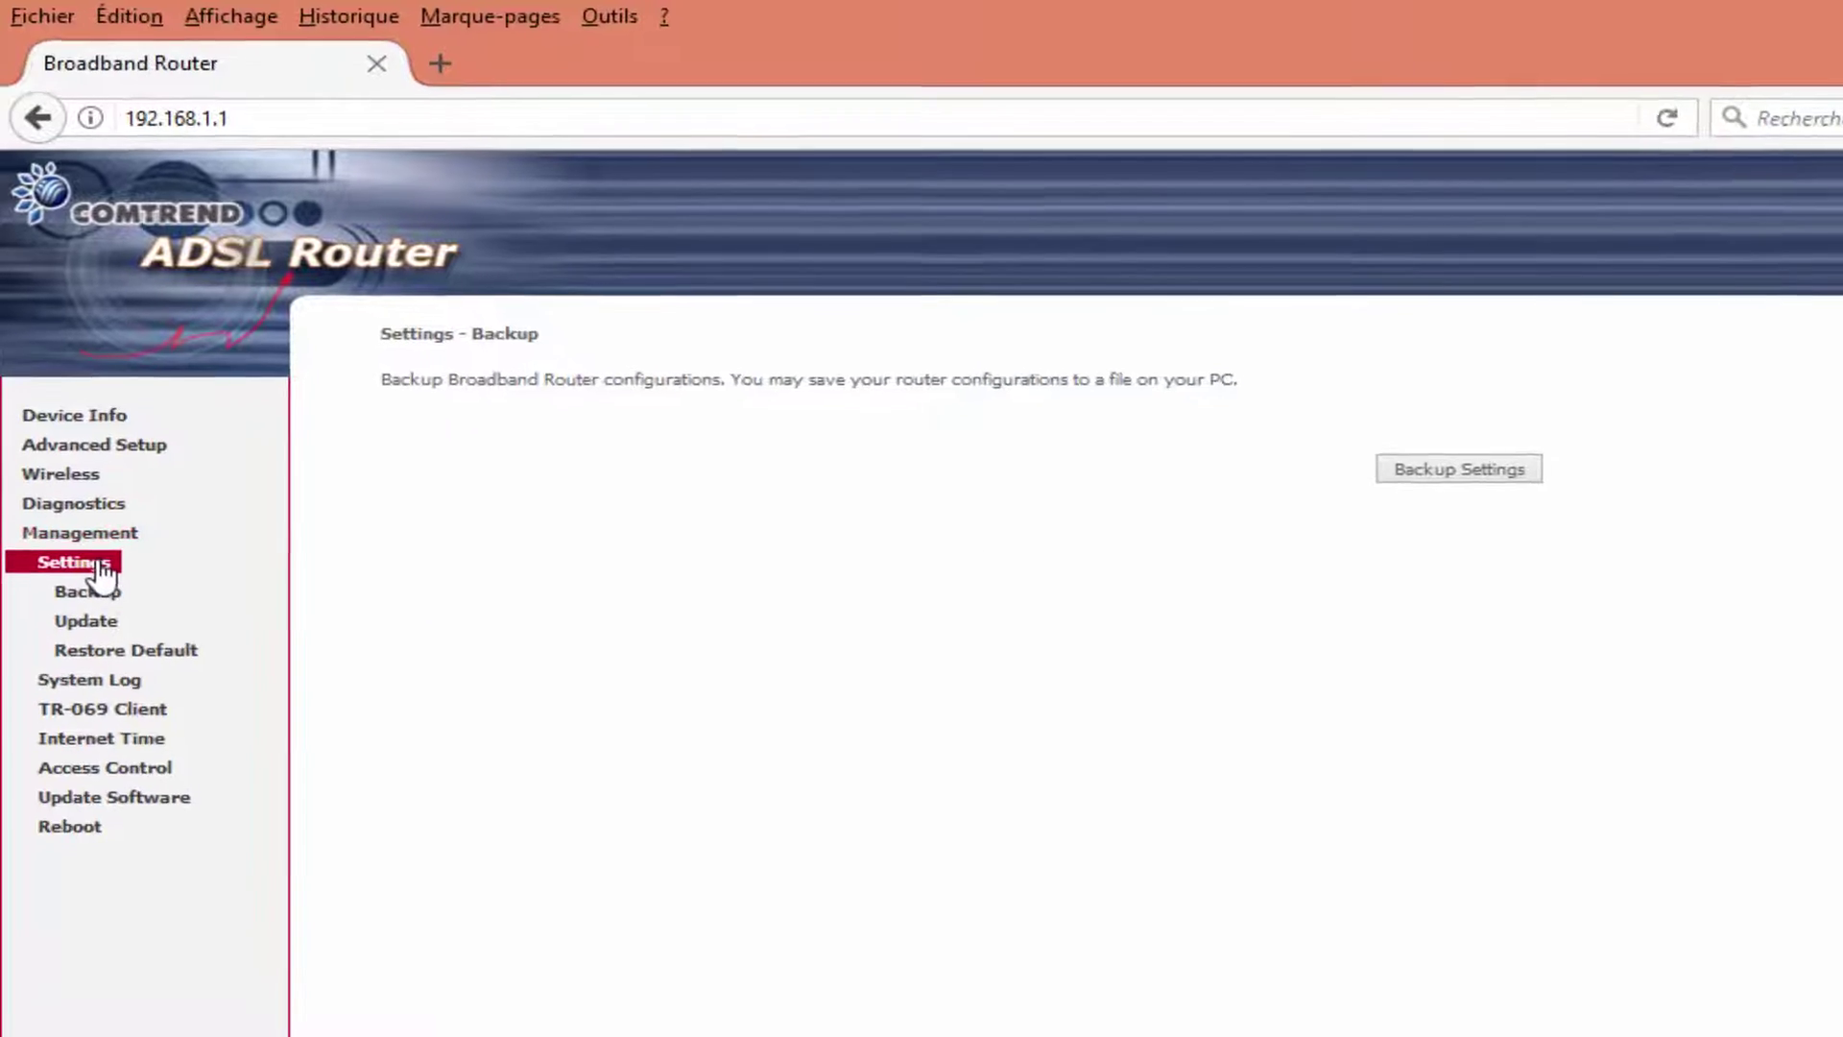
{"action": "left_click", "coordinate": [134, 716]}
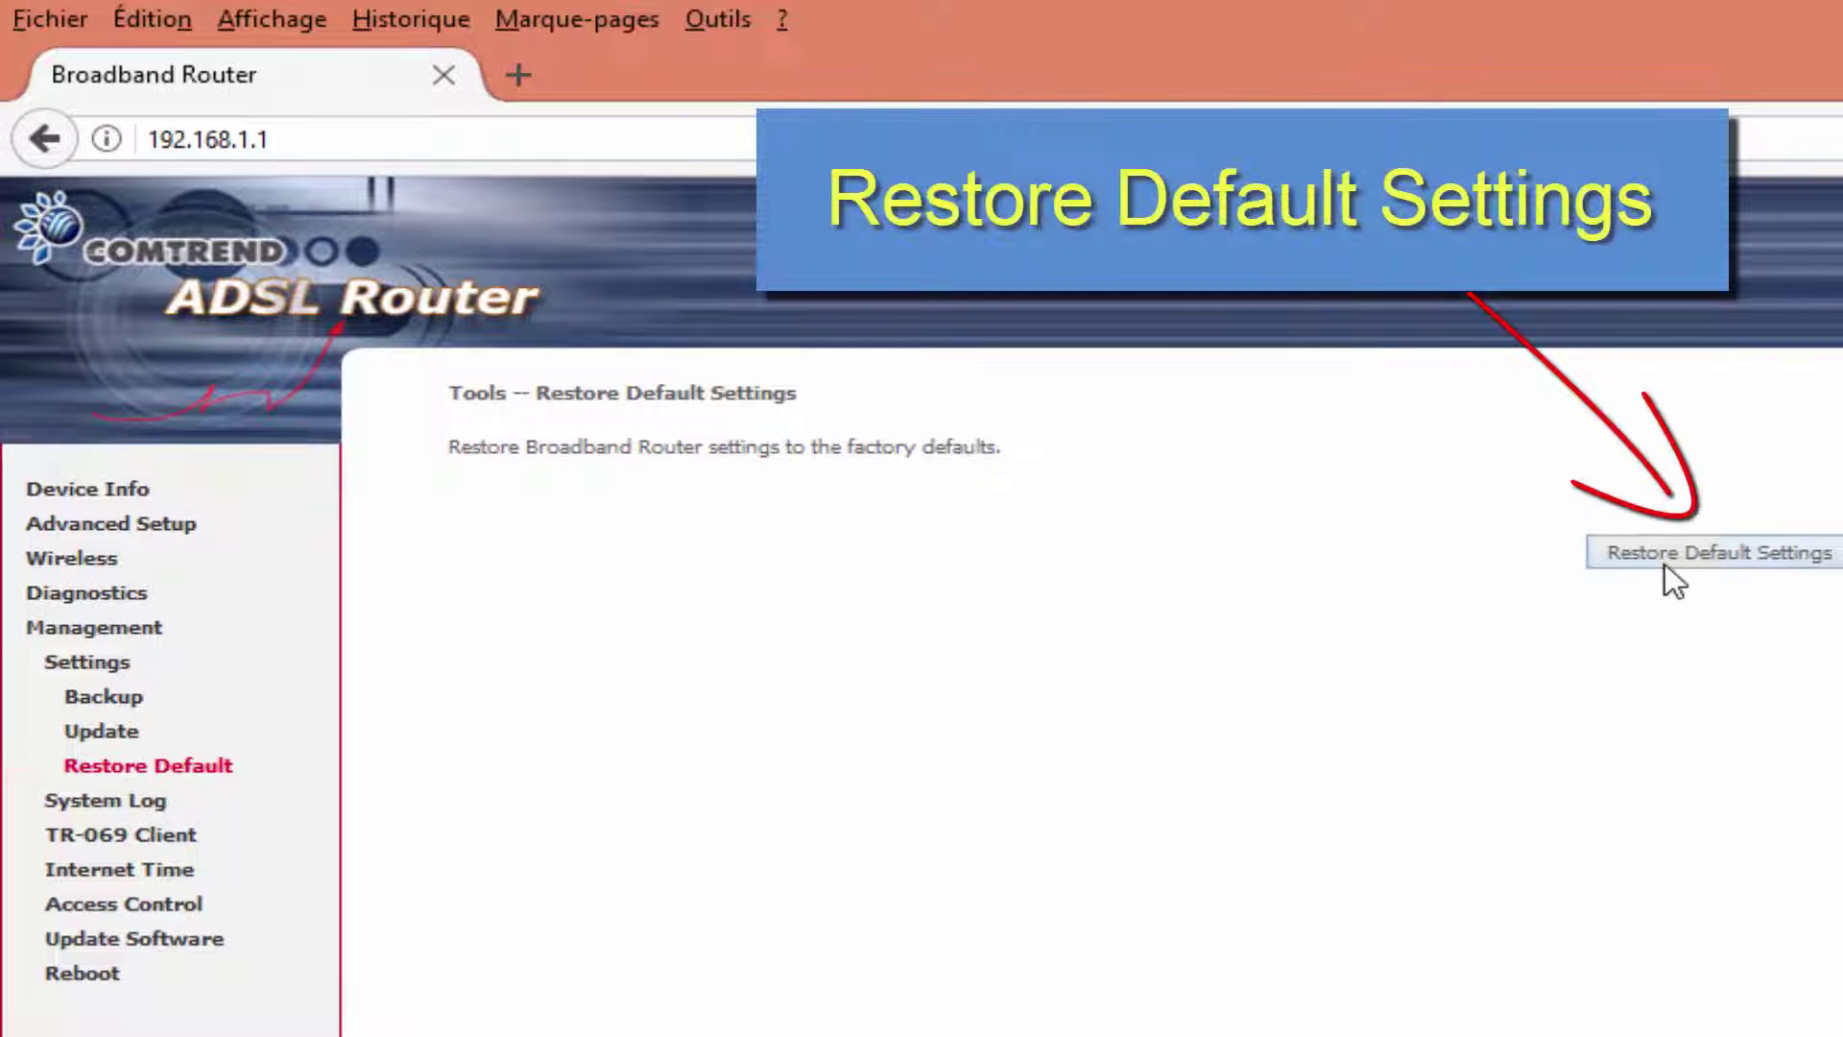
{"action": "left_click", "coordinate": [1667, 557]}
{"action": "left_click", "coordinate": [1589, 802]}
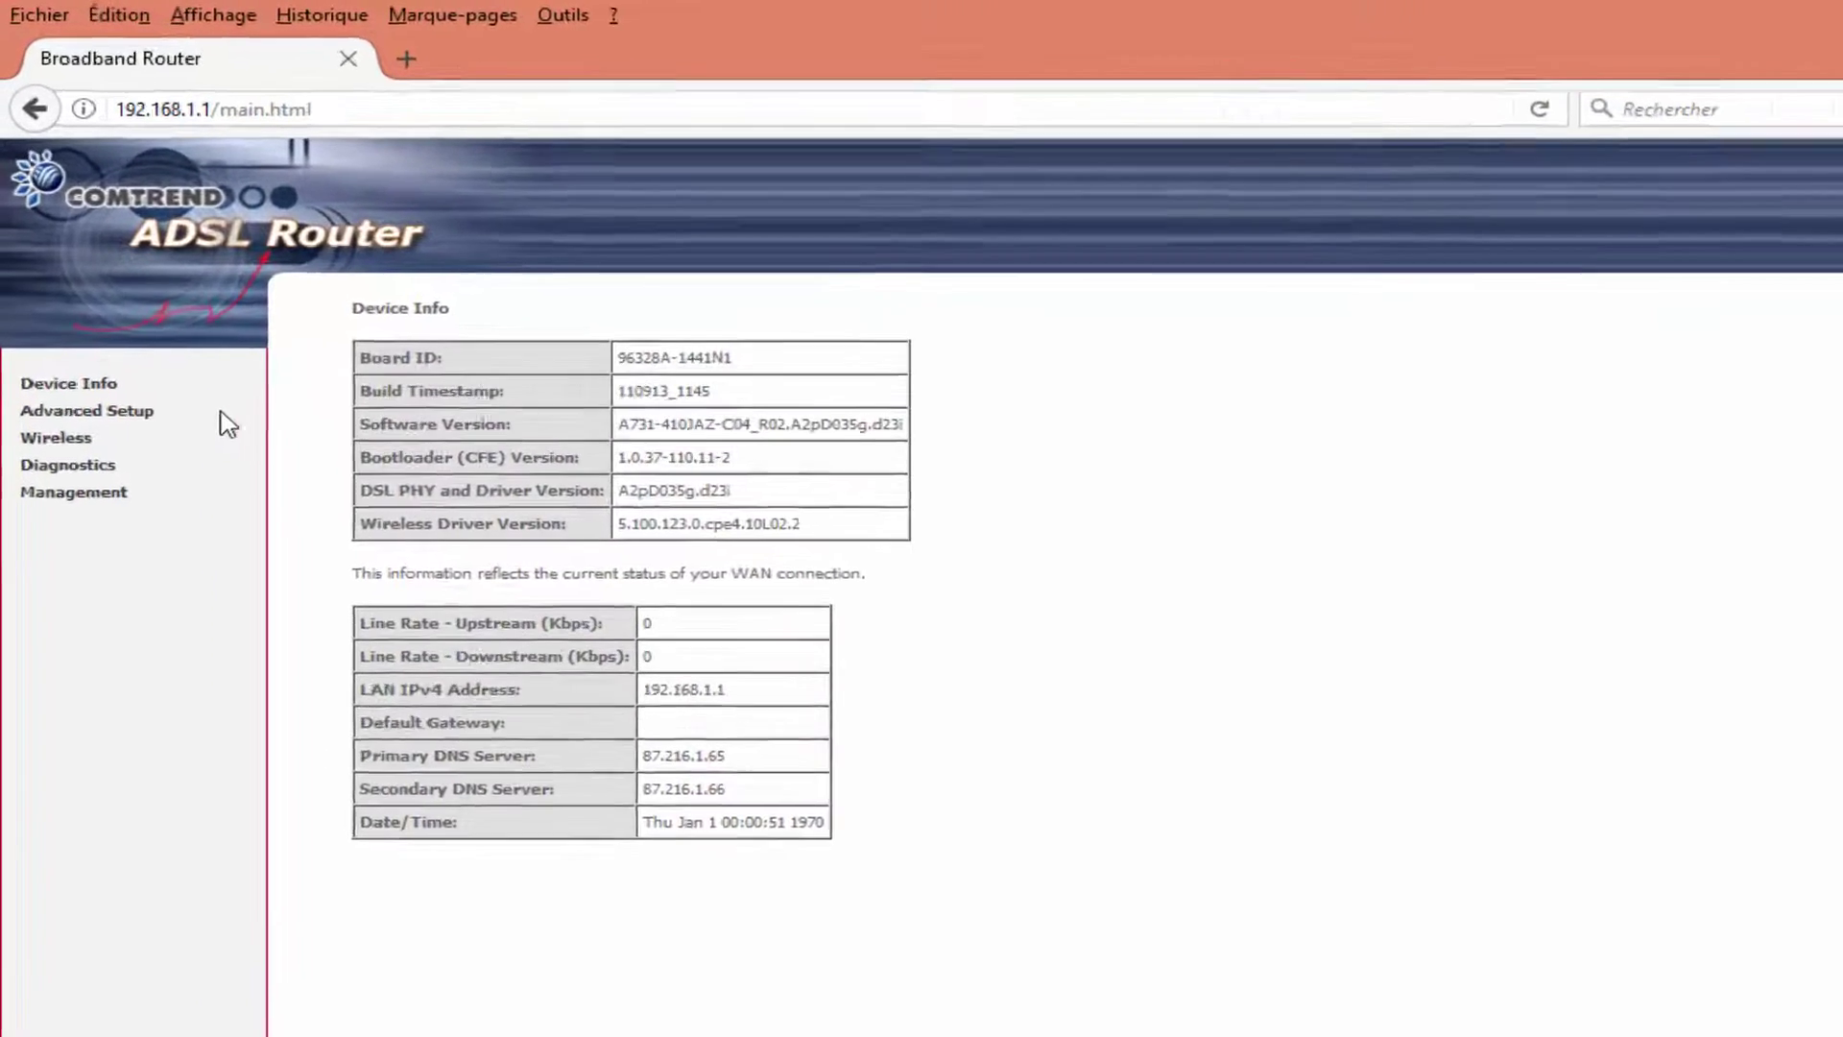
Remove the ppp0.1 service from the WAN Service list.
{"action": "left_click", "coordinate": [67, 314]}
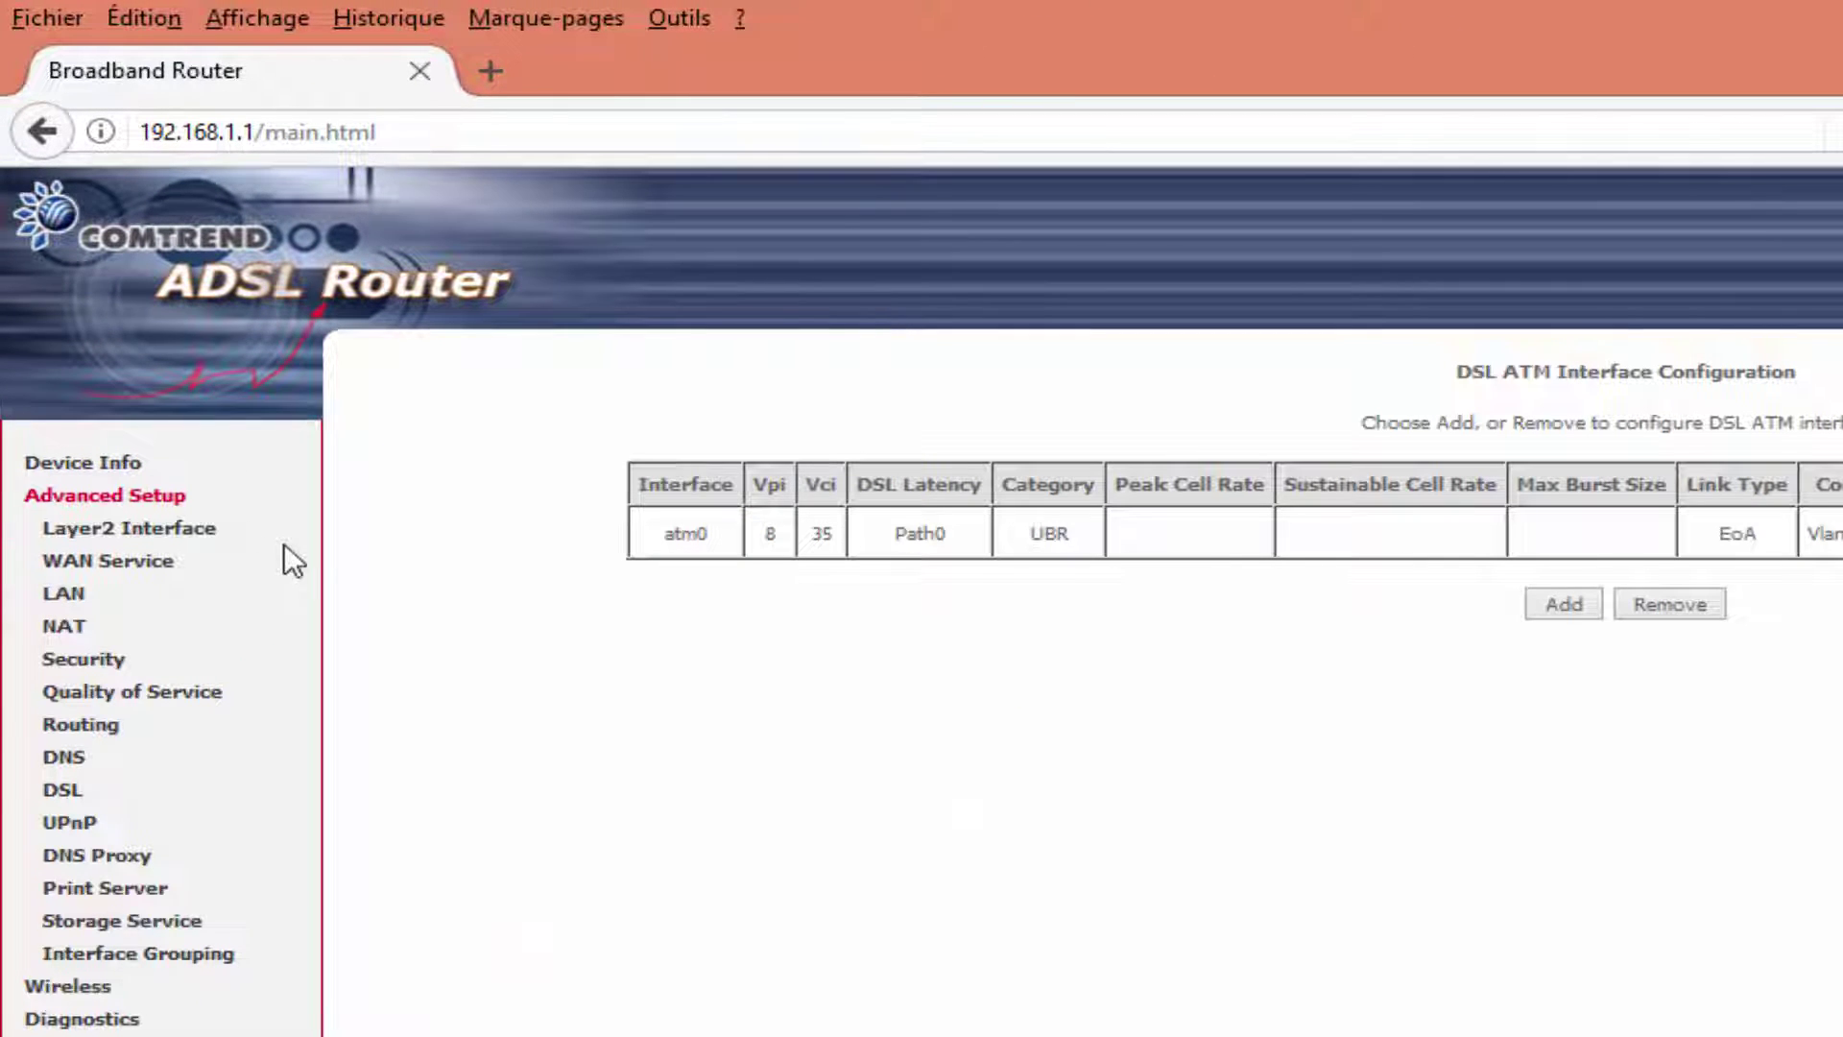
{"action": "left_click", "coordinate": [120, 567]}
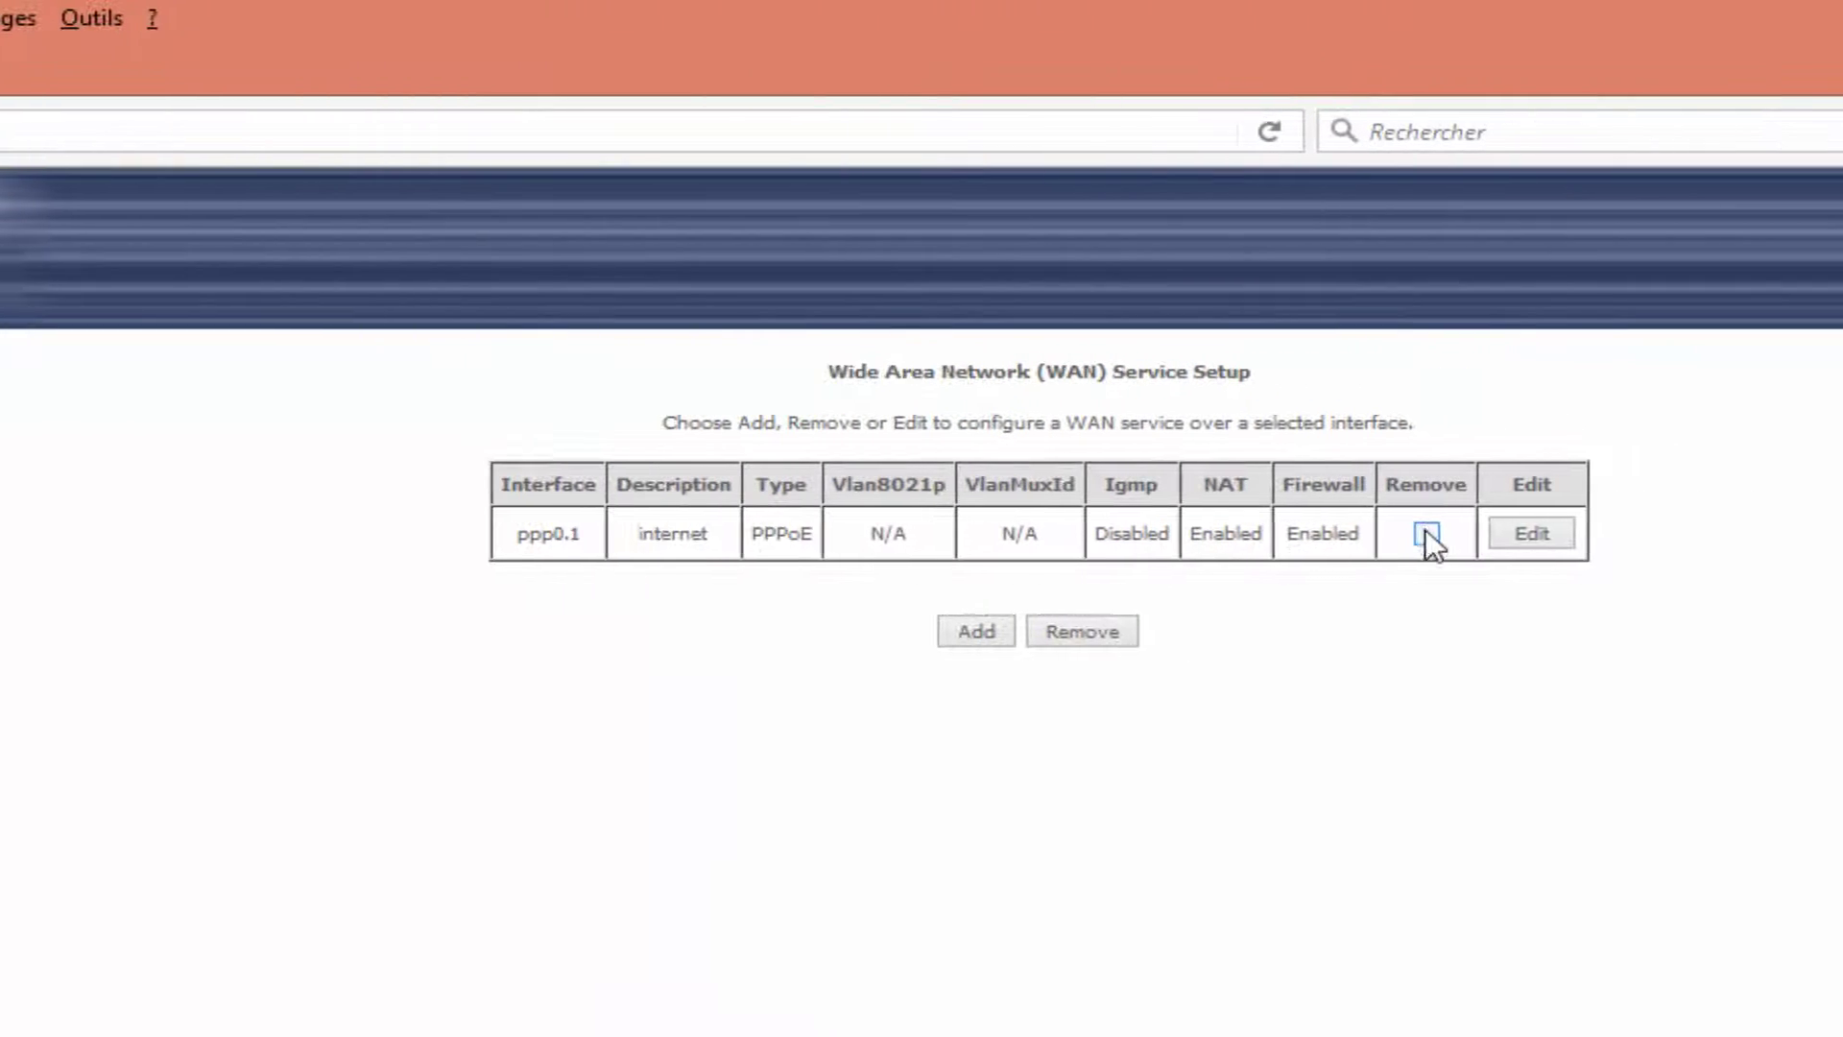
{"action": "left_click", "coordinate": [1427, 534]}
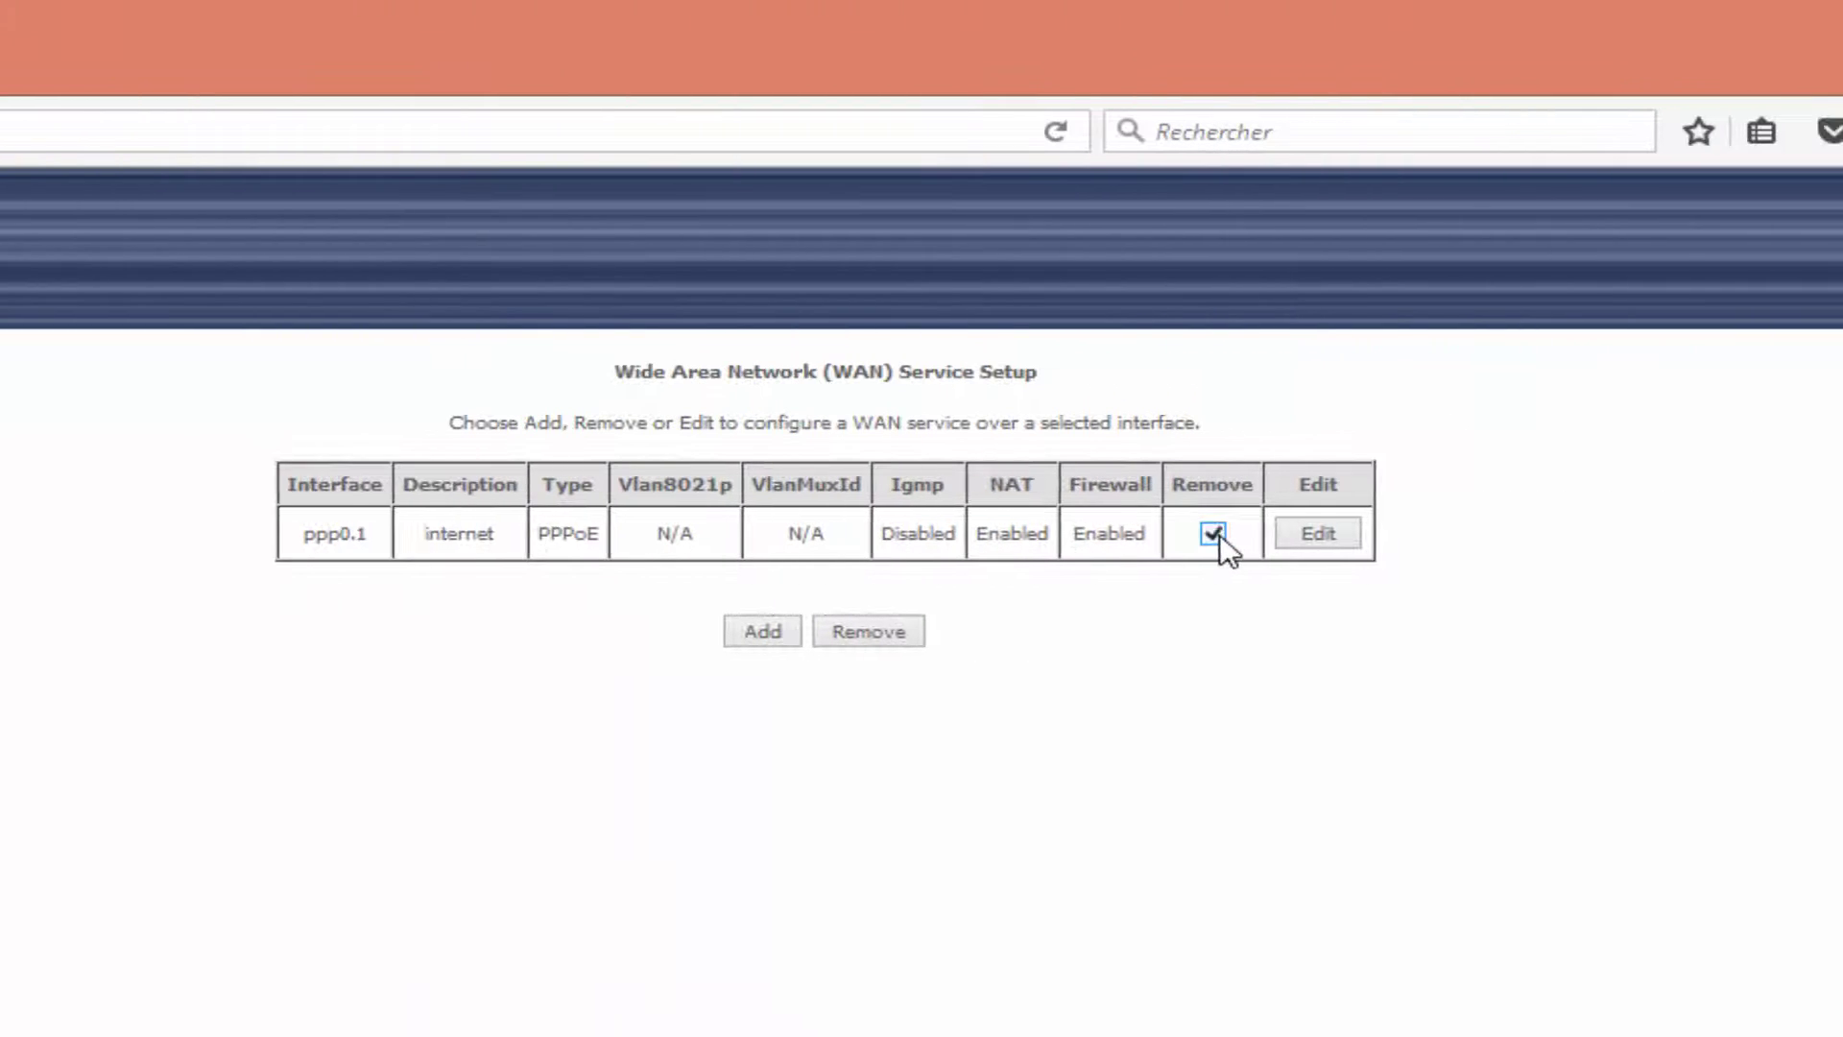
{"action": "left_click", "coordinate": [864, 636]}
Delete the old ATM interface and add a new atm0 with VPI 8 and VCI 35.
{"action": "left_click", "coordinate": [139, 531]}
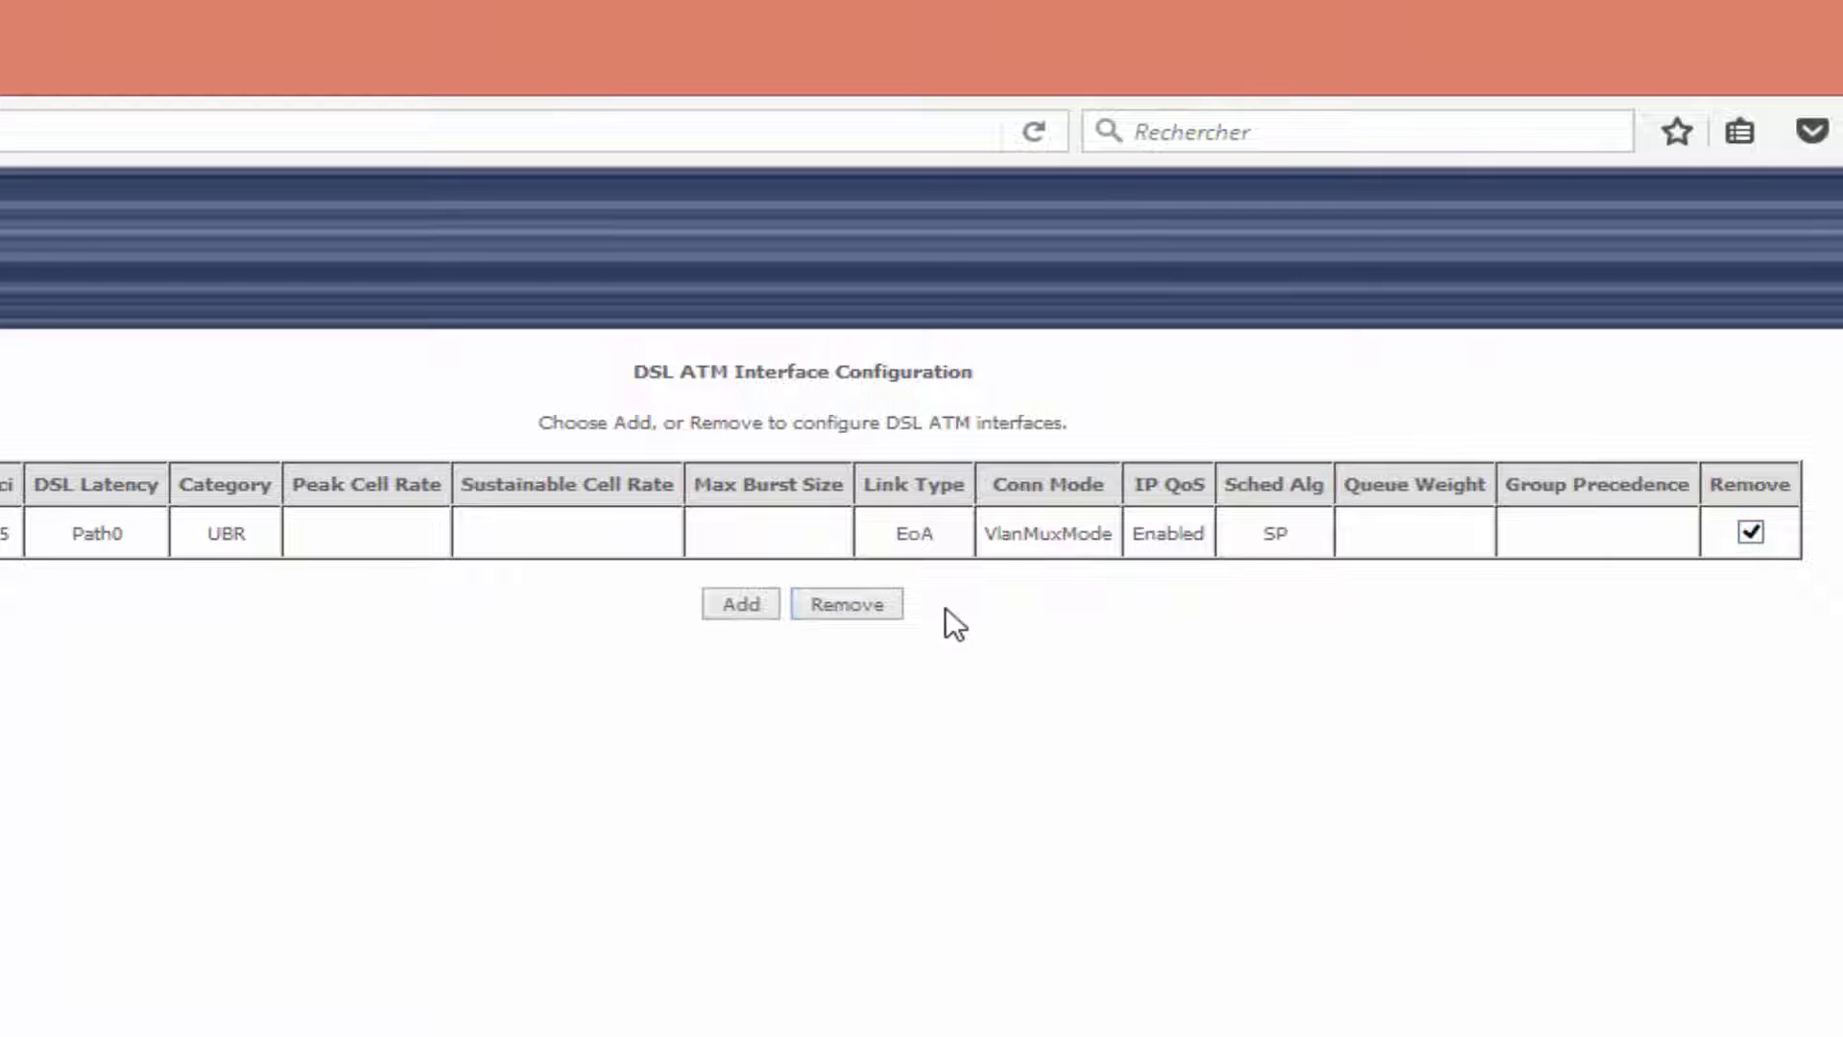
{"action": "left_click", "coordinate": [866, 603]}
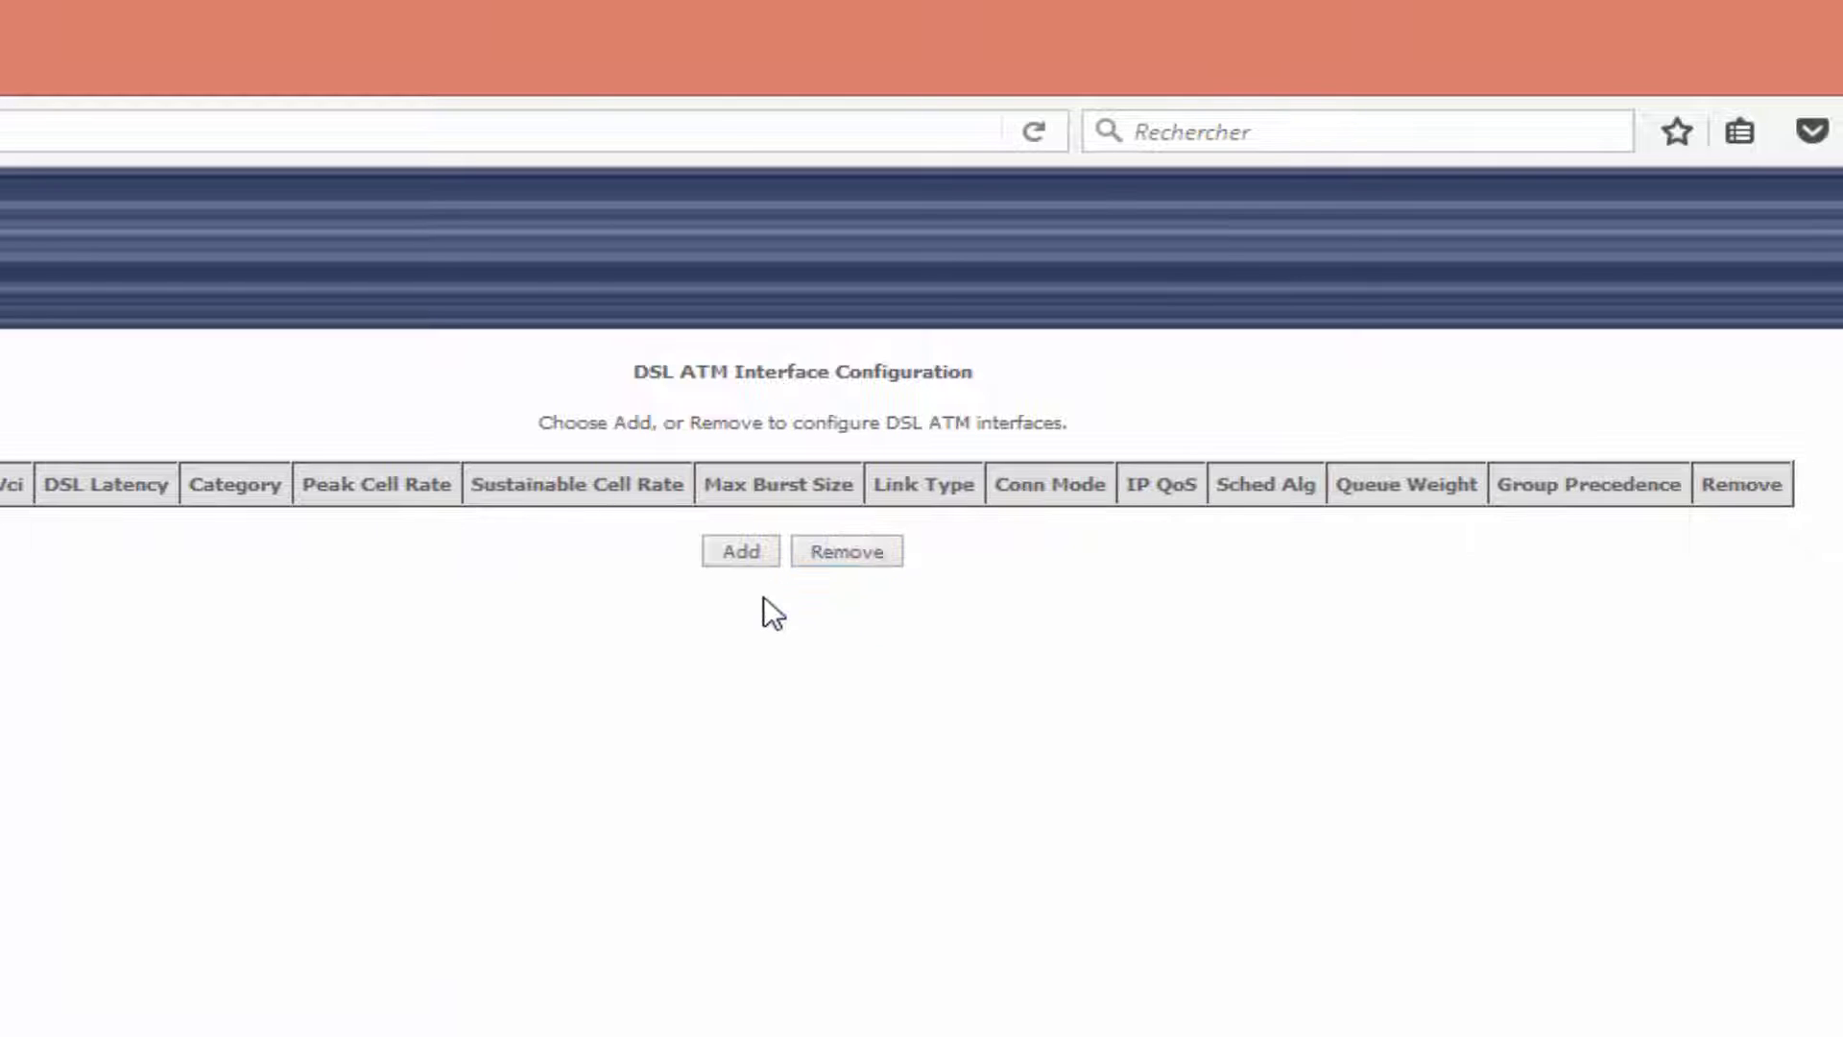
{"action": "left_click", "coordinate": [745, 552]}
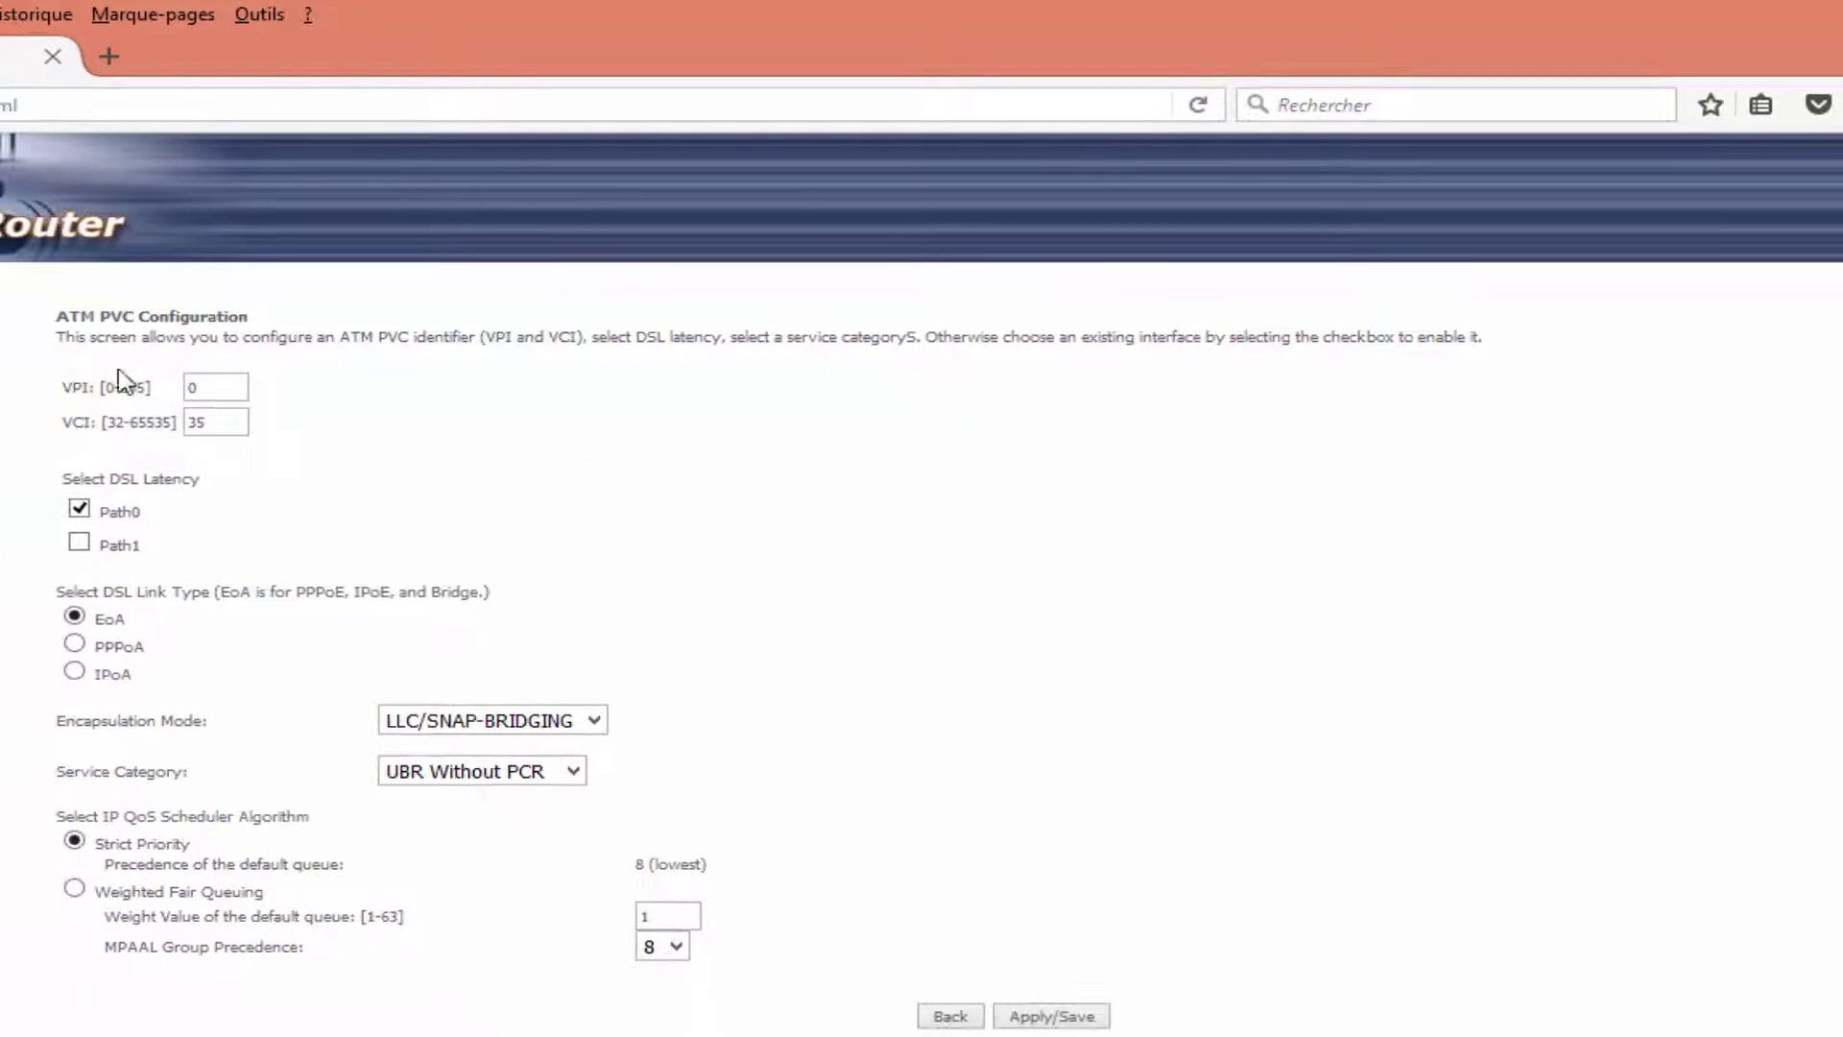
{"action": "double_click", "coordinate": [193, 387]}
{"action": "type", "text": "8"}
{"action": "left_click", "coordinate": [1052, 1016]}
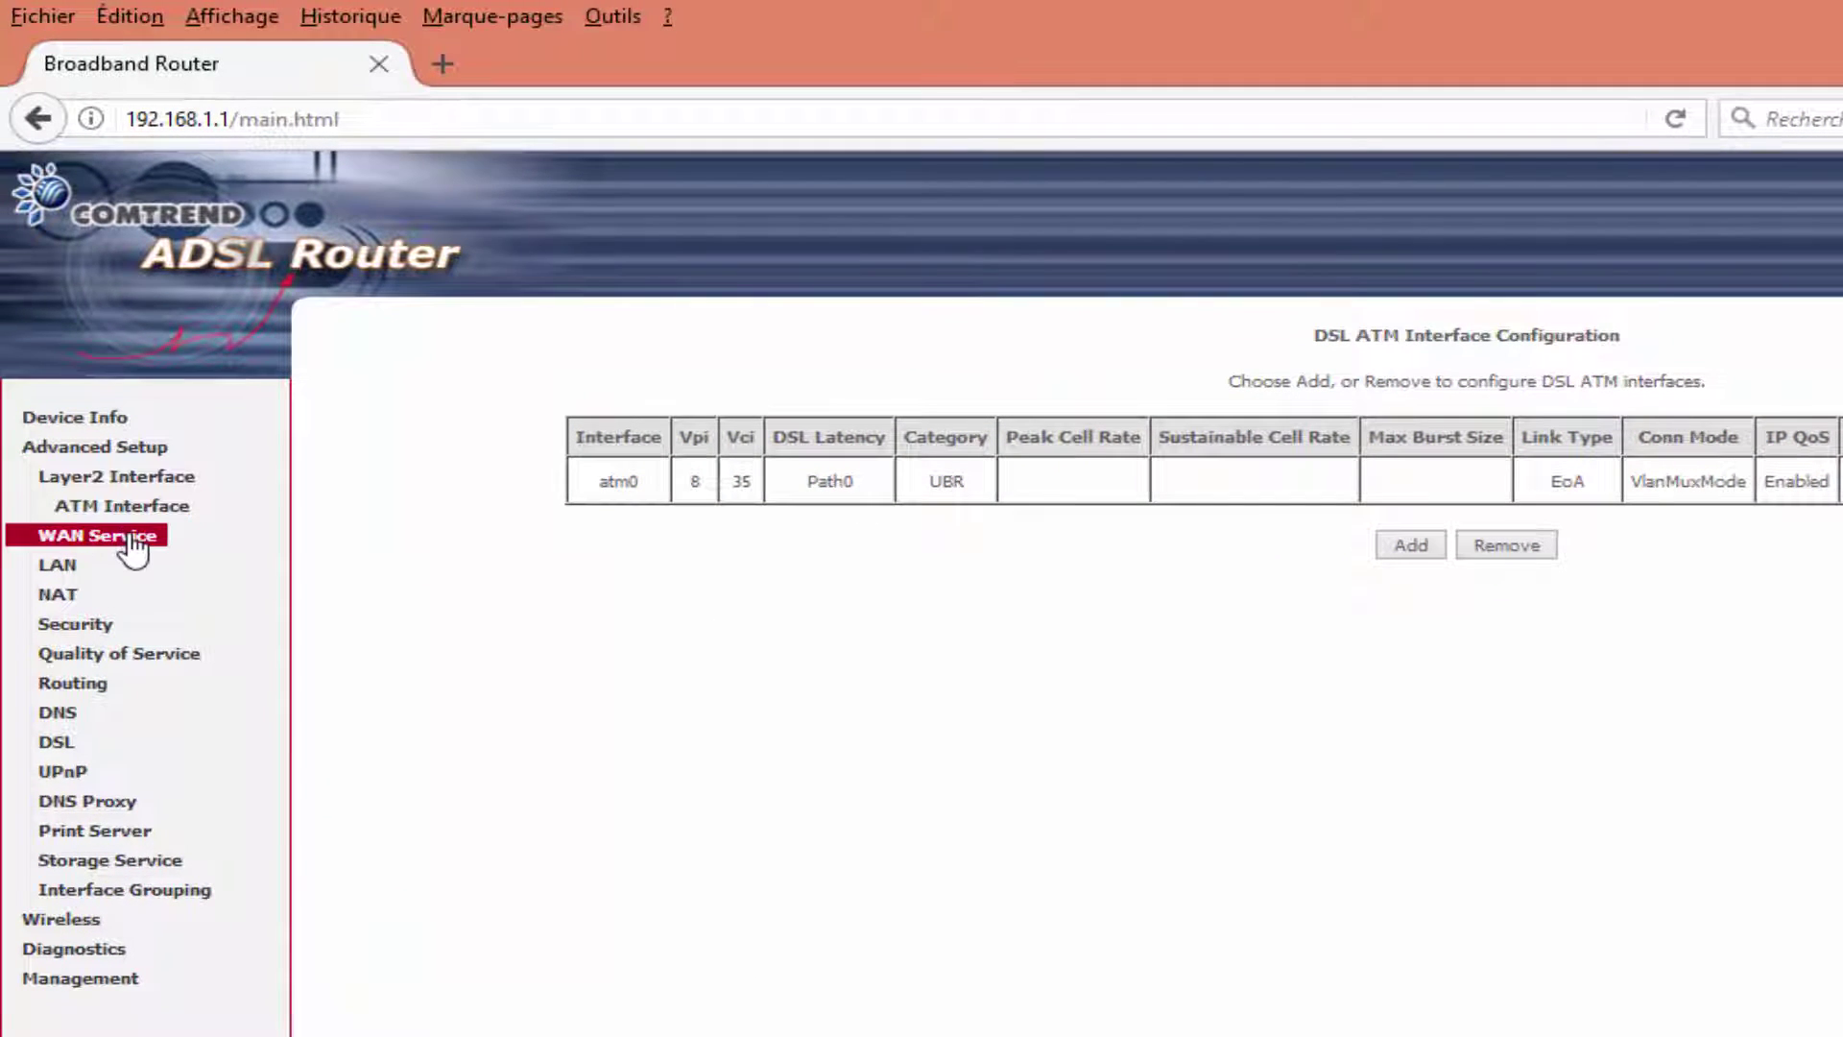
Start a new WAN service on atm0 with the PPPoE service type.
{"action": "left_click", "coordinate": [131, 540]}
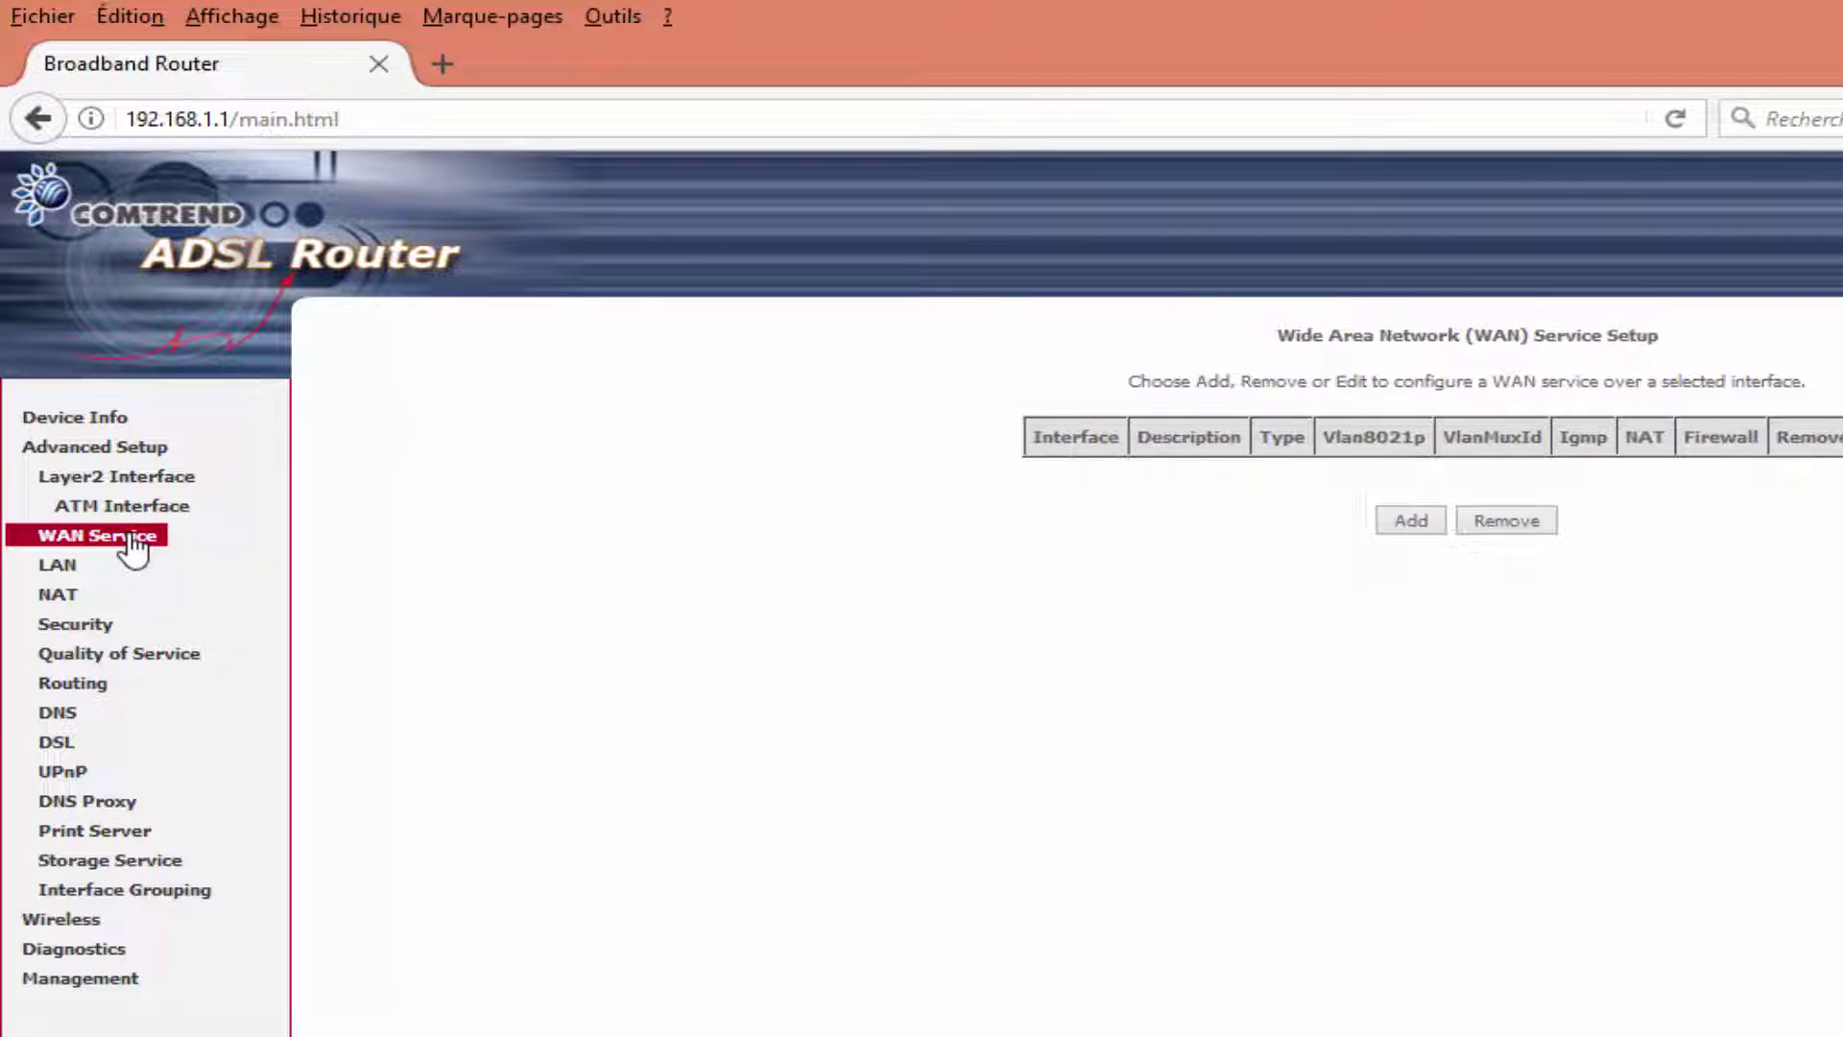
{"action": "left_click", "coordinate": [1417, 523]}
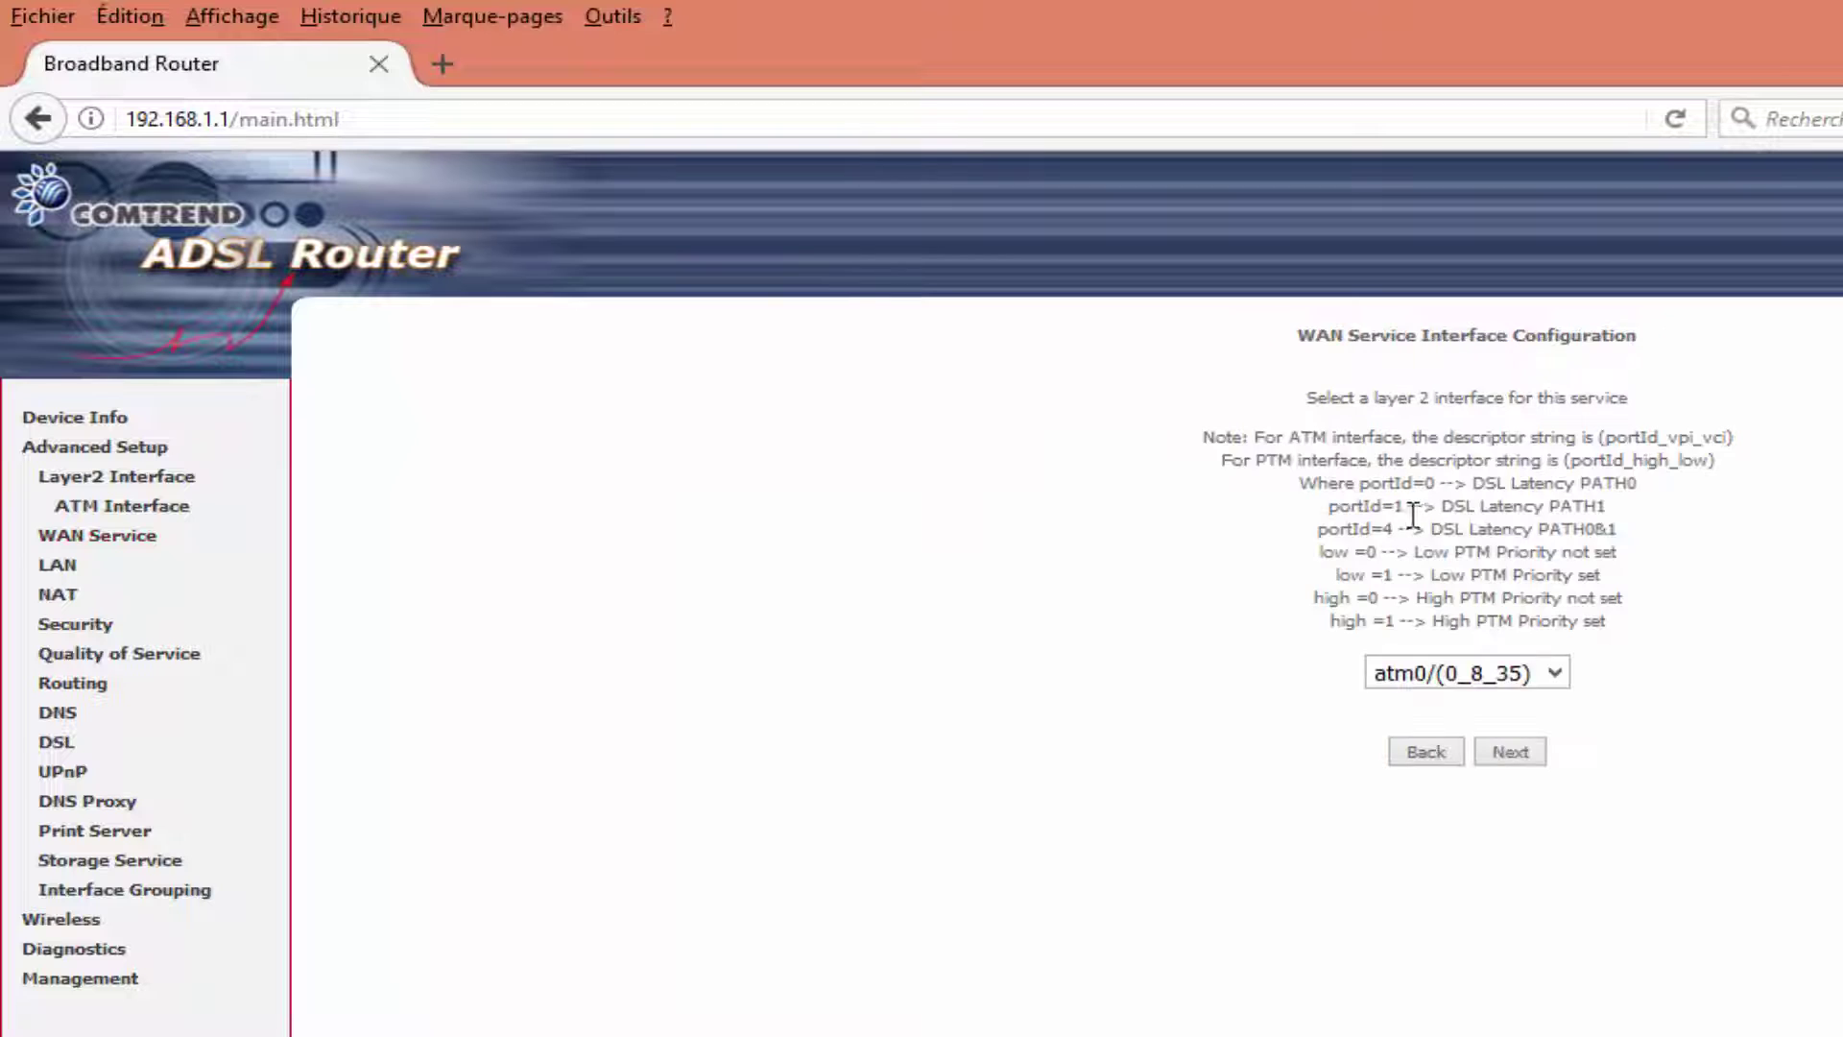
{"action": "left_click", "coordinate": [1515, 753]}
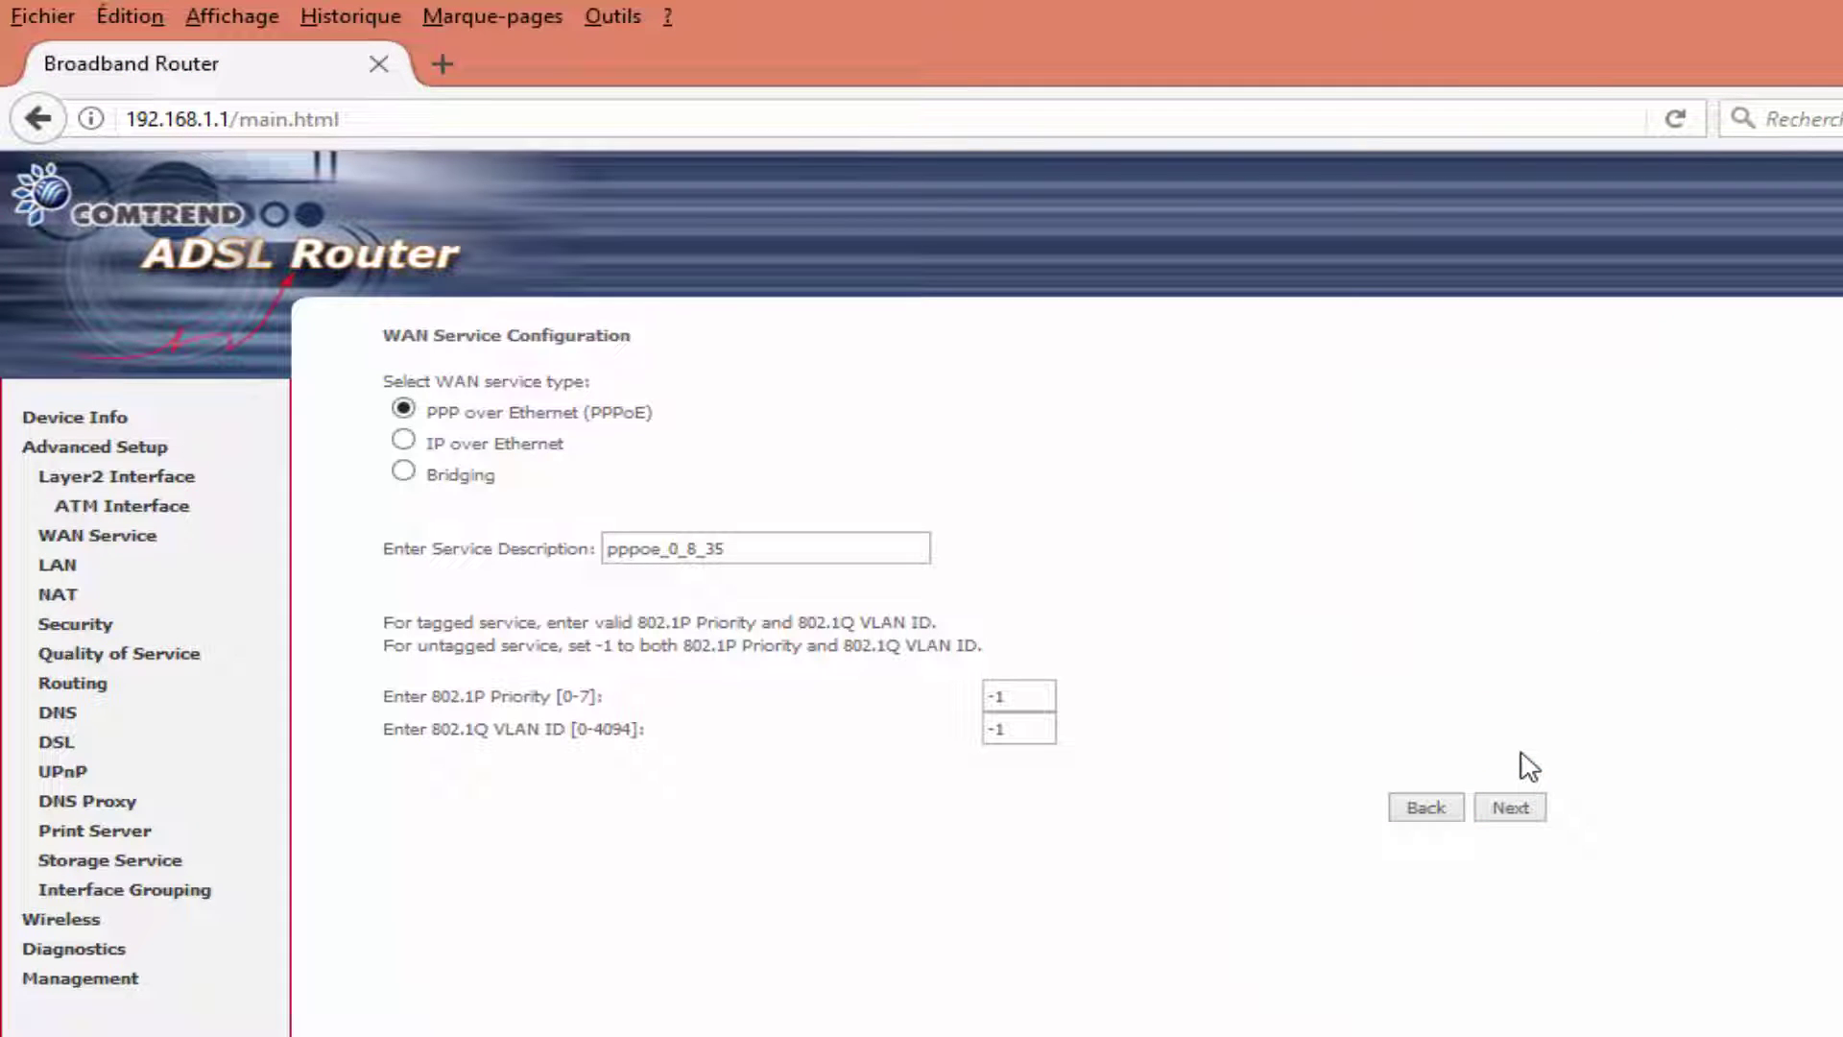
{"action": "left_click", "coordinate": [1524, 814]}
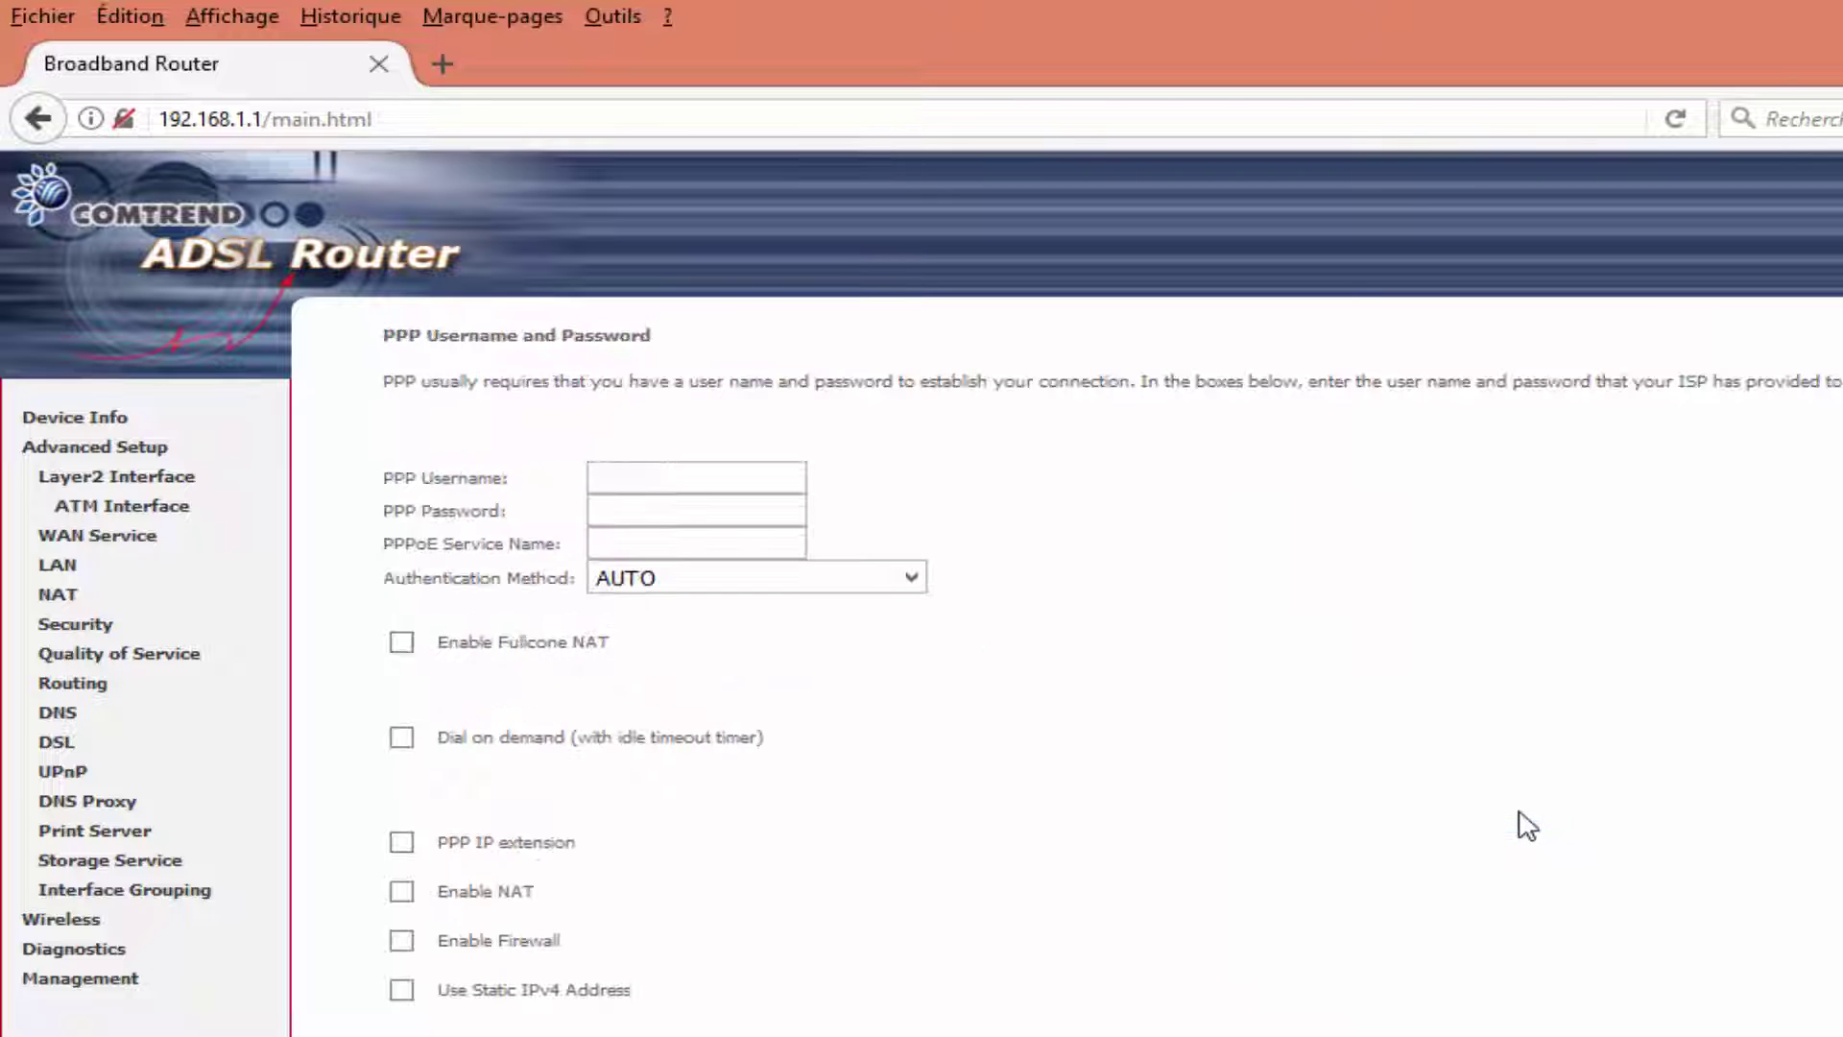
Enter the PPP username and password, and enable NAT and the firewall.
{"action": "left_click", "coordinate": [689, 478]}
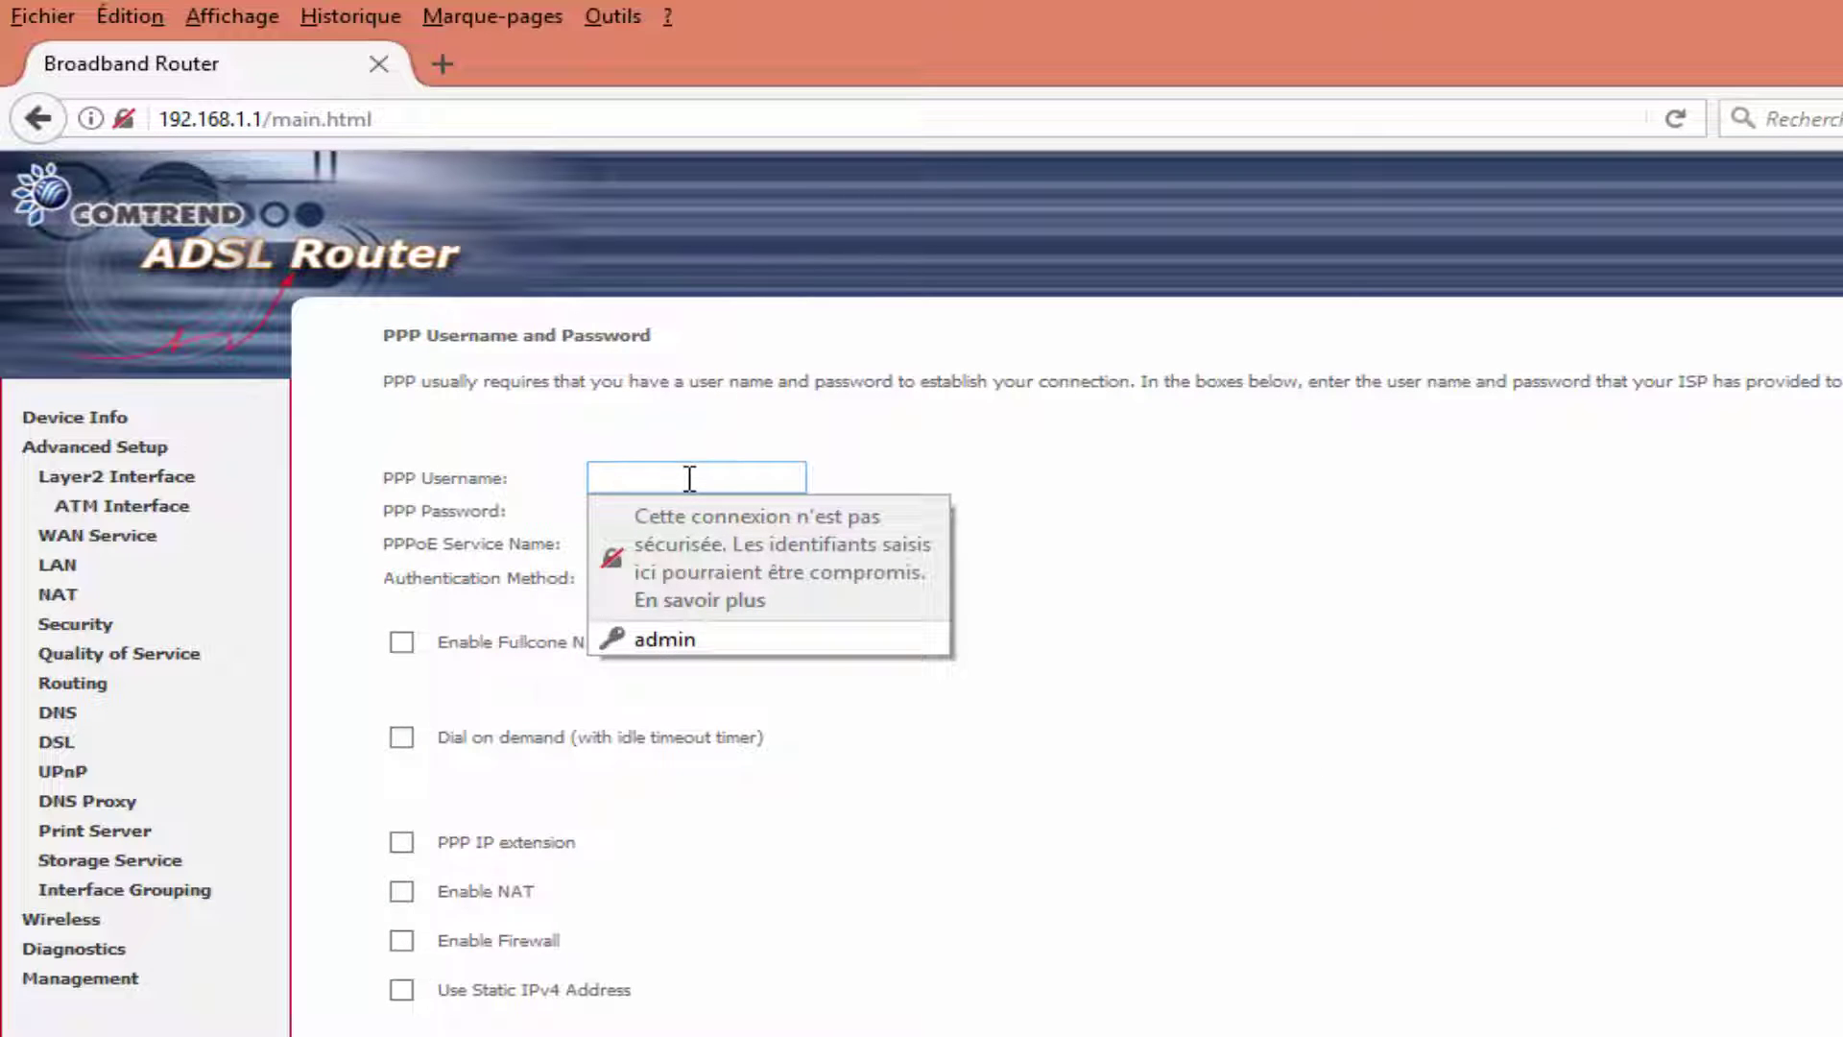
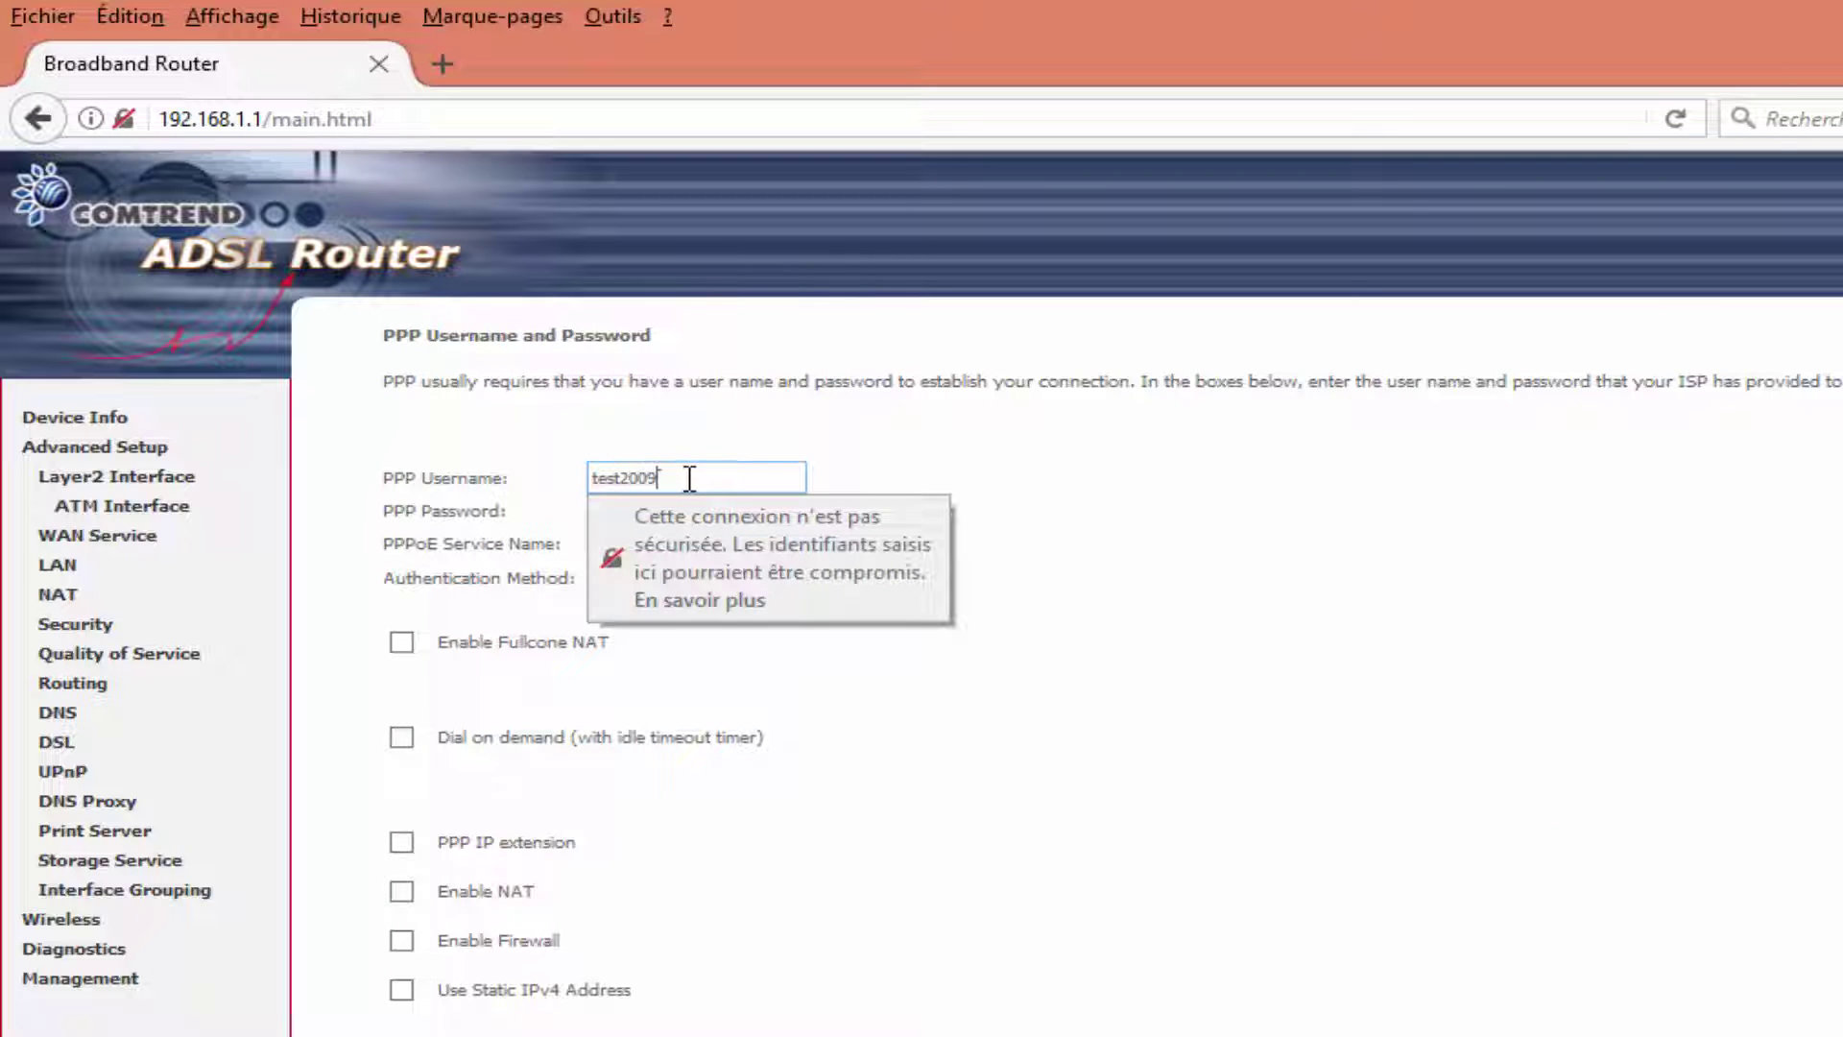
{"action": "left_click_drag", "start_coordinate": [695, 474], "coordinate": [567, 480]}
{"action": "left_click", "coordinate": [658, 510]}
{"action": "key", "text": "ctrl+v"}
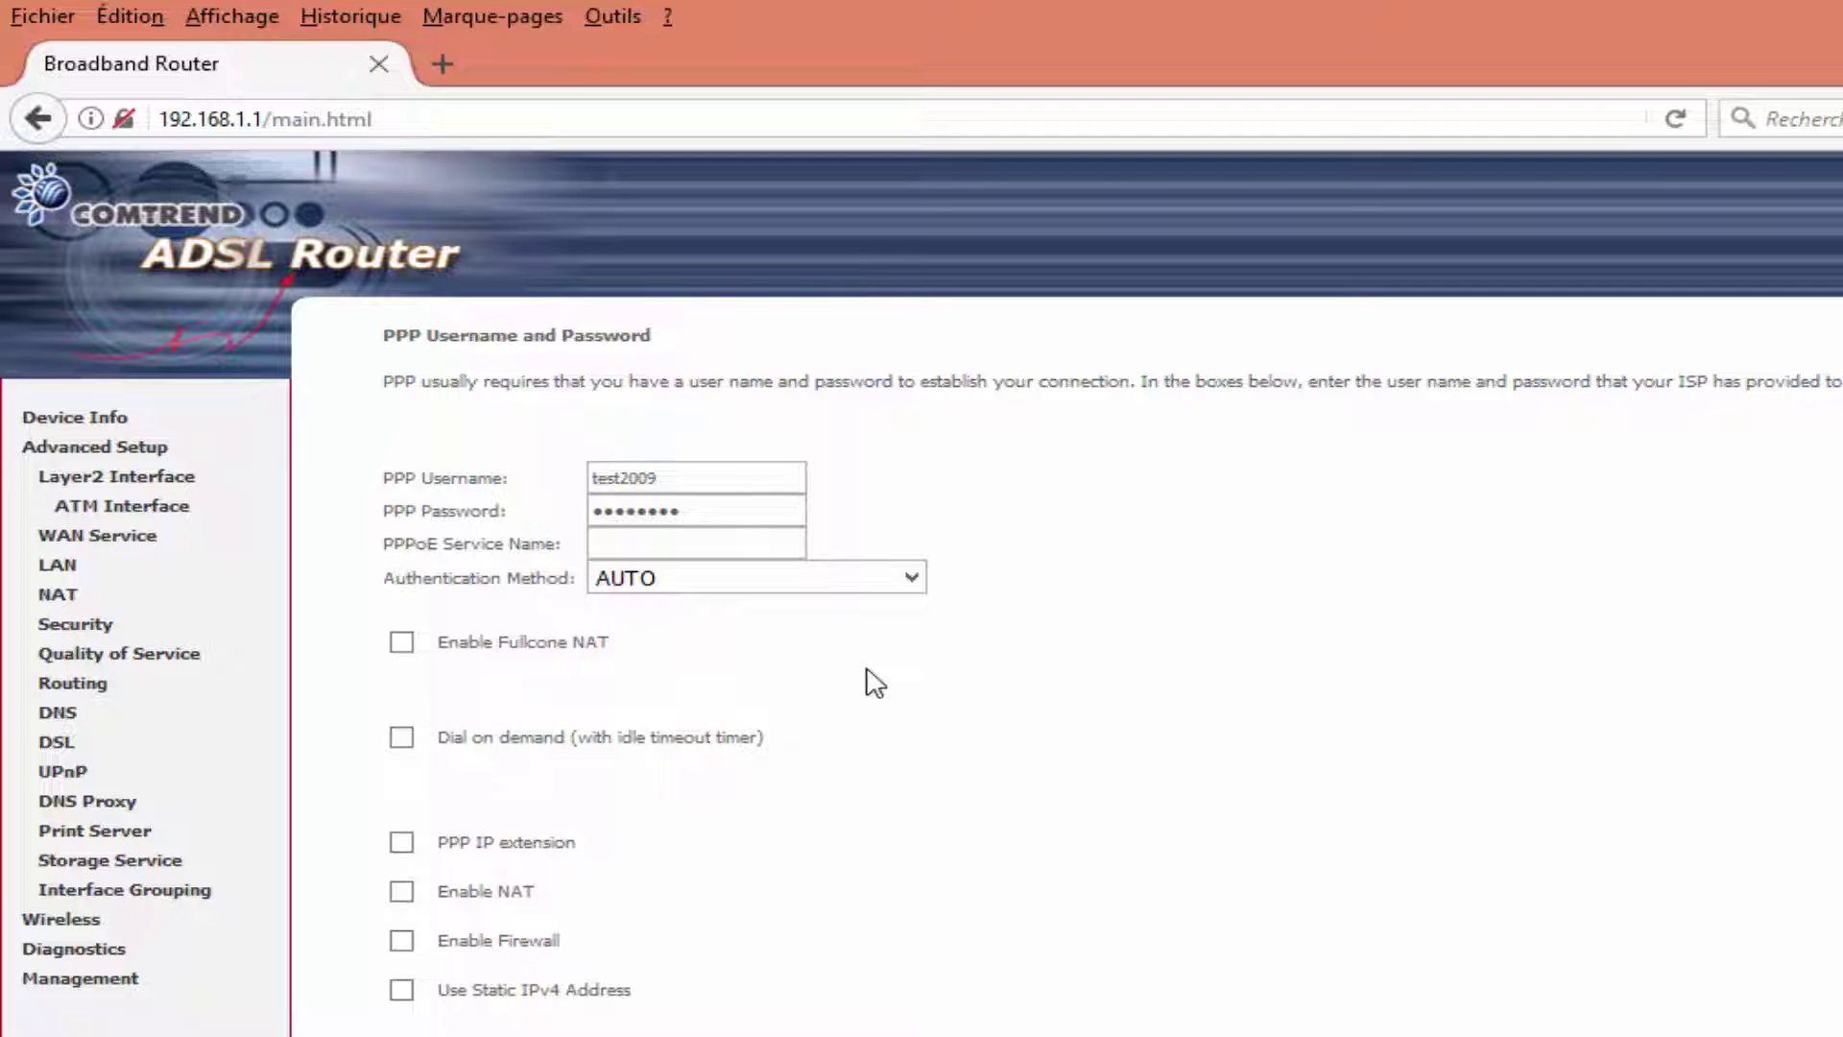
{"action": "left_click", "coordinate": [403, 895]}
{"action": "left_click", "coordinate": [402, 941]}
{"action": "scroll", "coordinate": [747, 958], "scroll_direction": "down", "scroll_amount": 3}
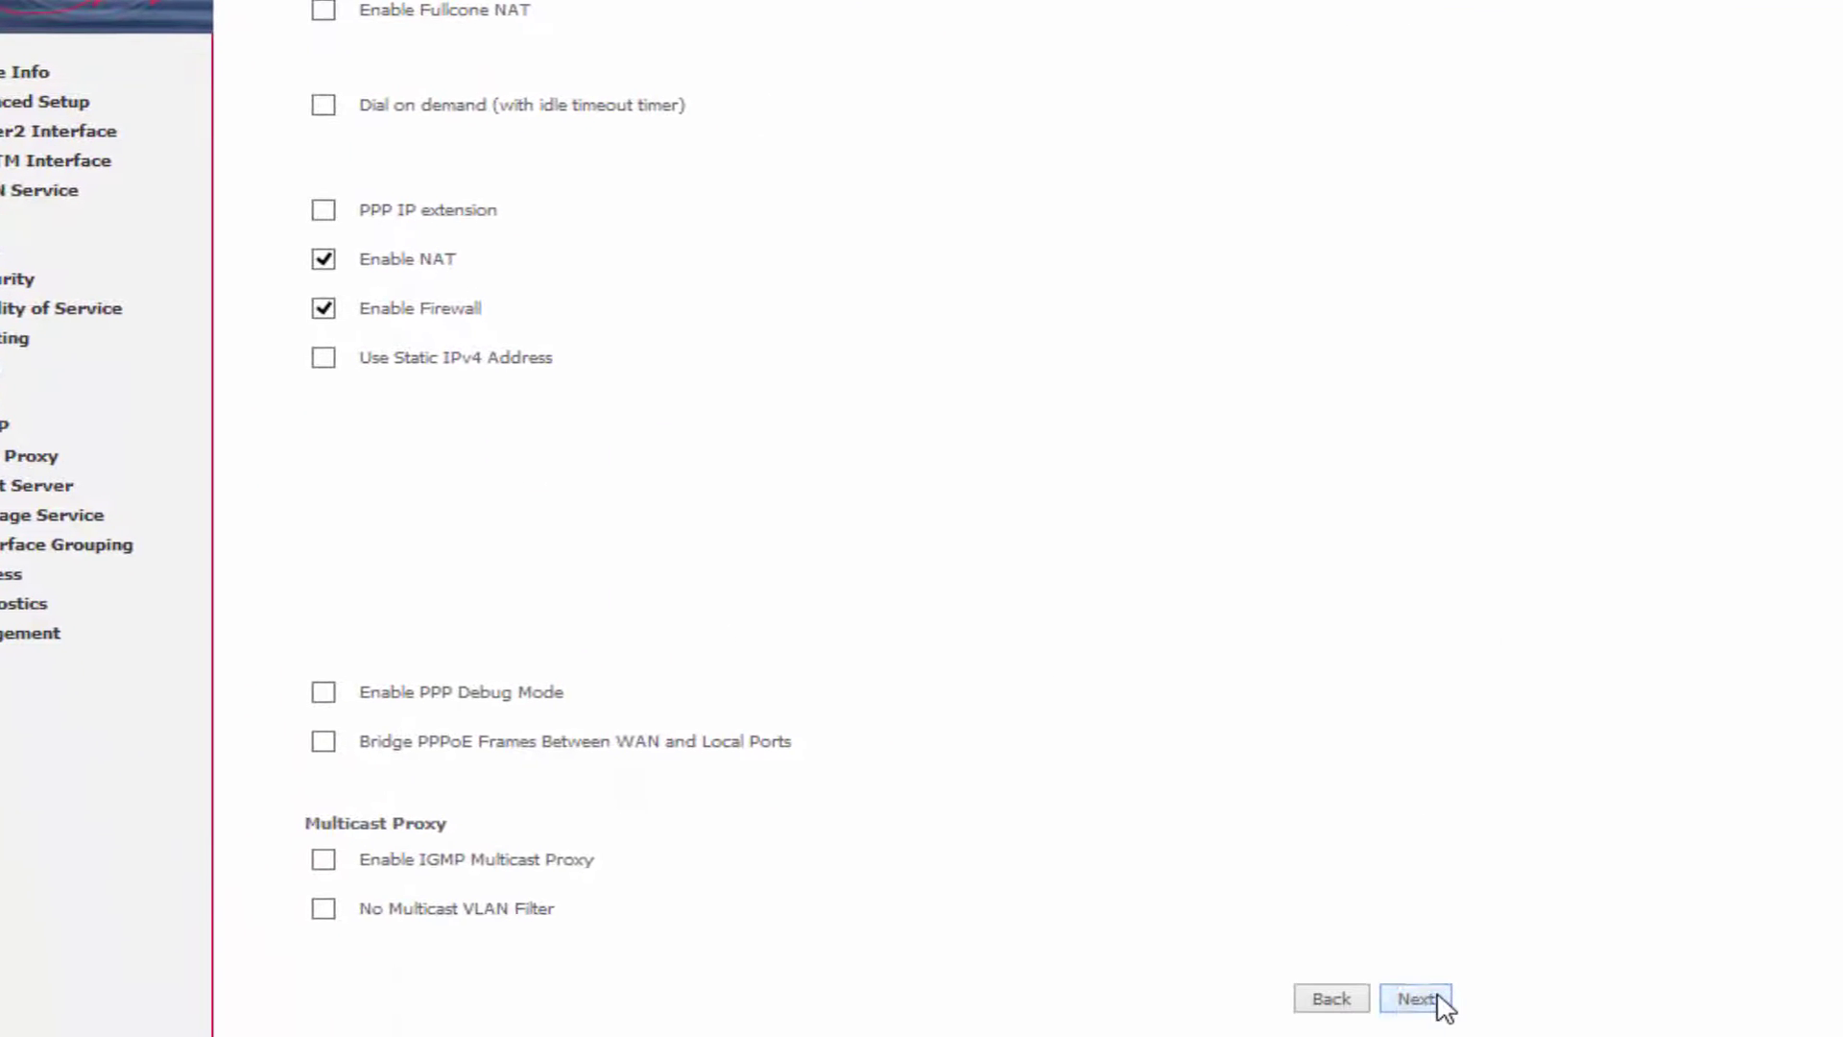
{"action": "left_click", "coordinate": [1434, 996]}
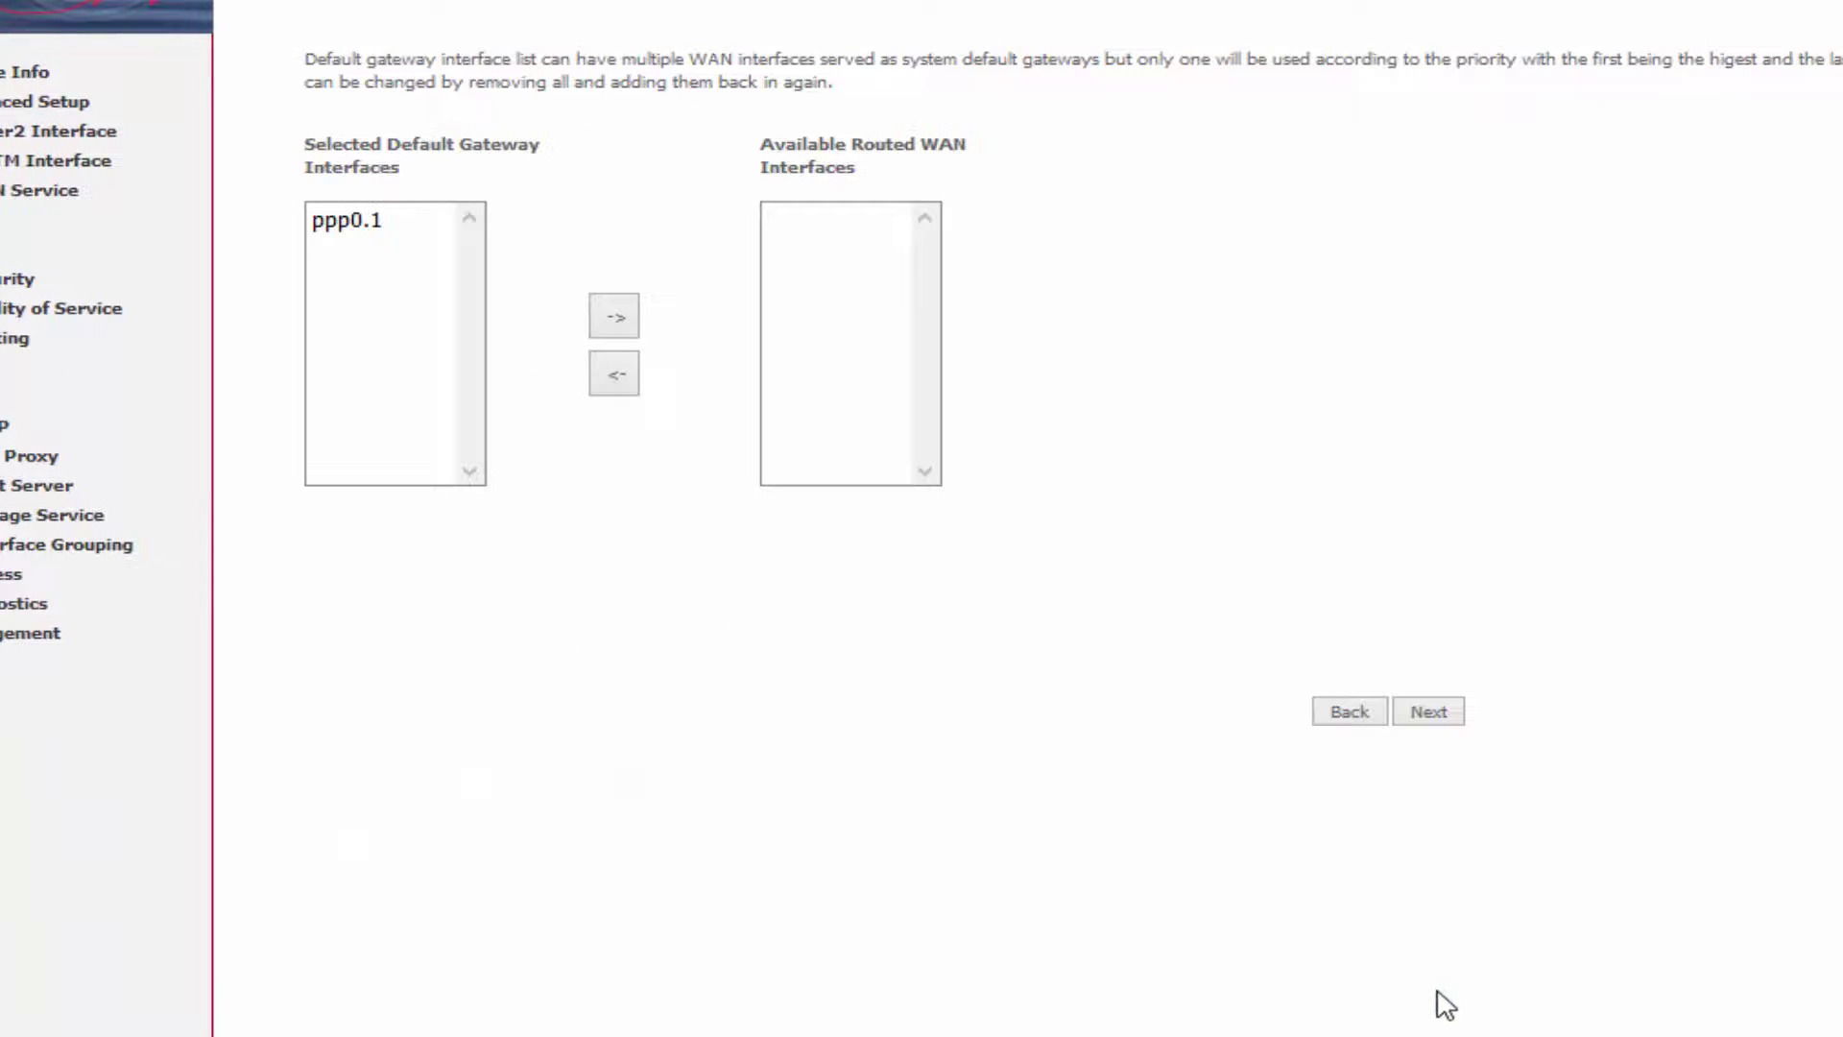
Set DNS servers to 8.8.8.8 and 8.8.4.4, apply the service, and check the saved DNS settings.
{"action": "left_click", "coordinate": [1452, 711]}
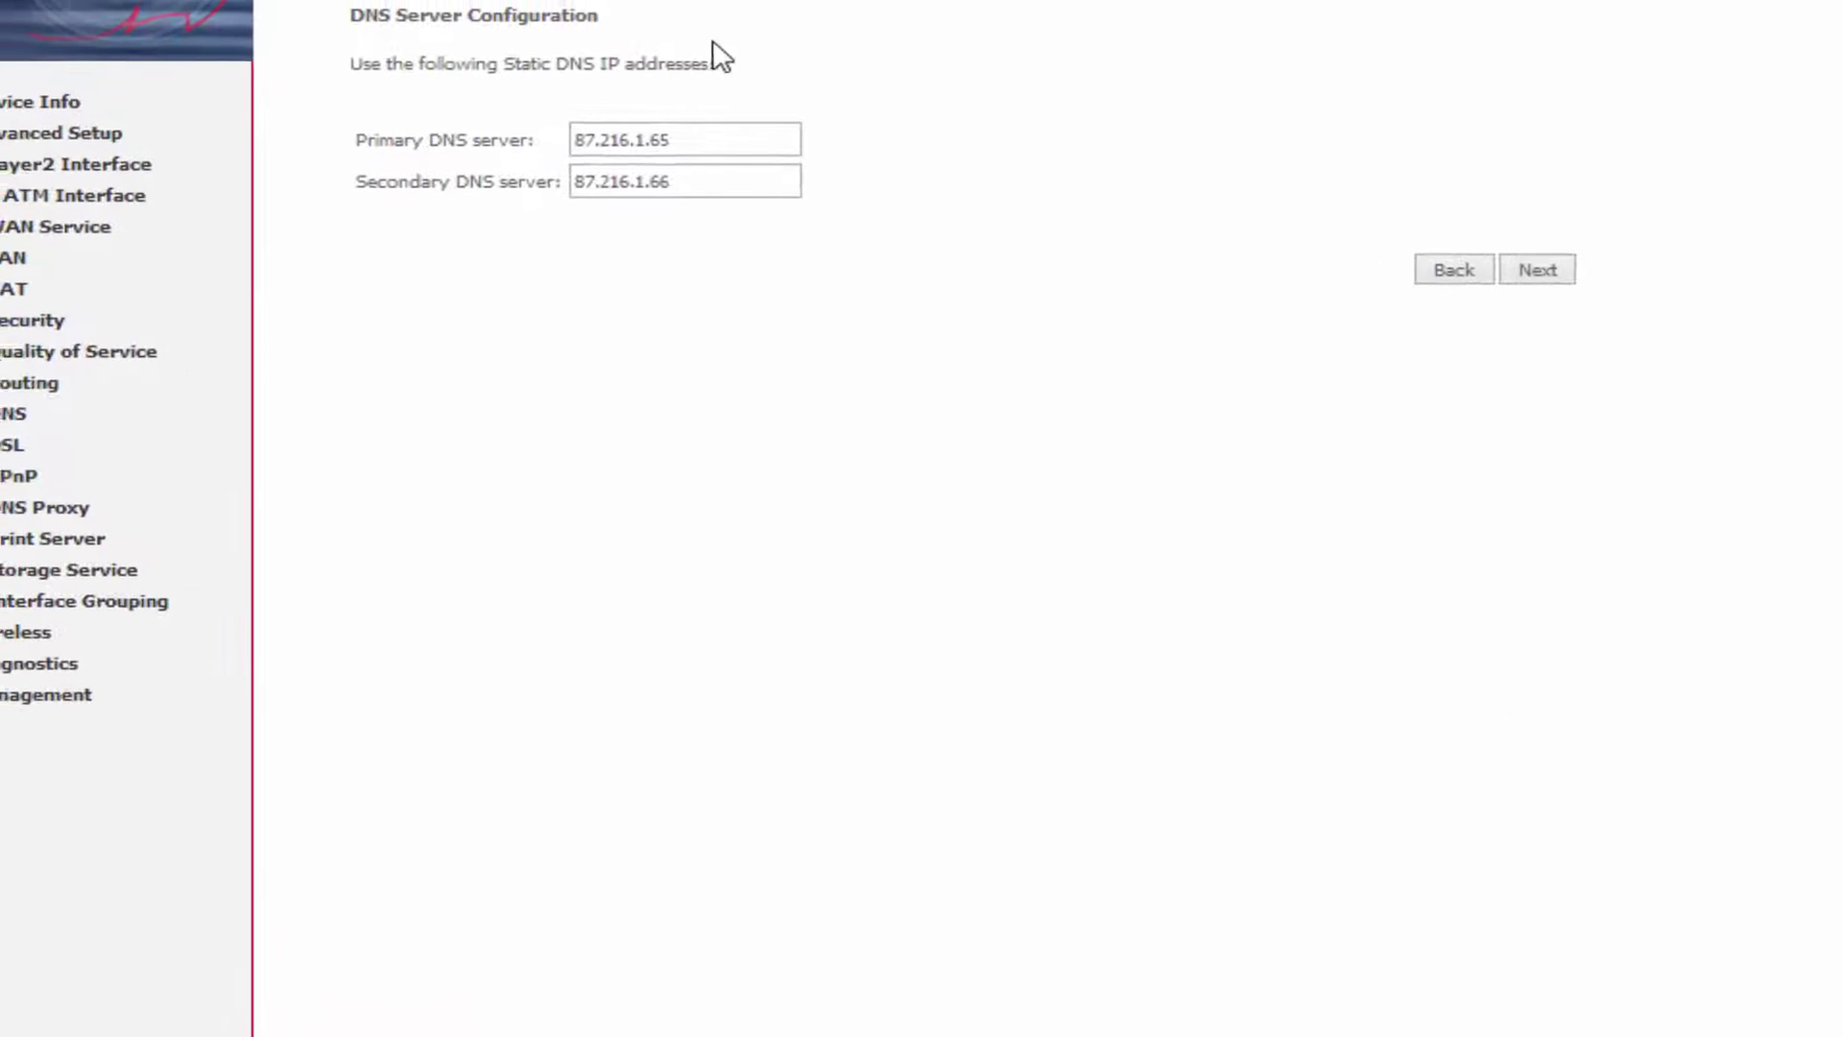
{"action": "left_click_drag", "start_coordinate": [807, 184], "coordinate": [707, 230]}
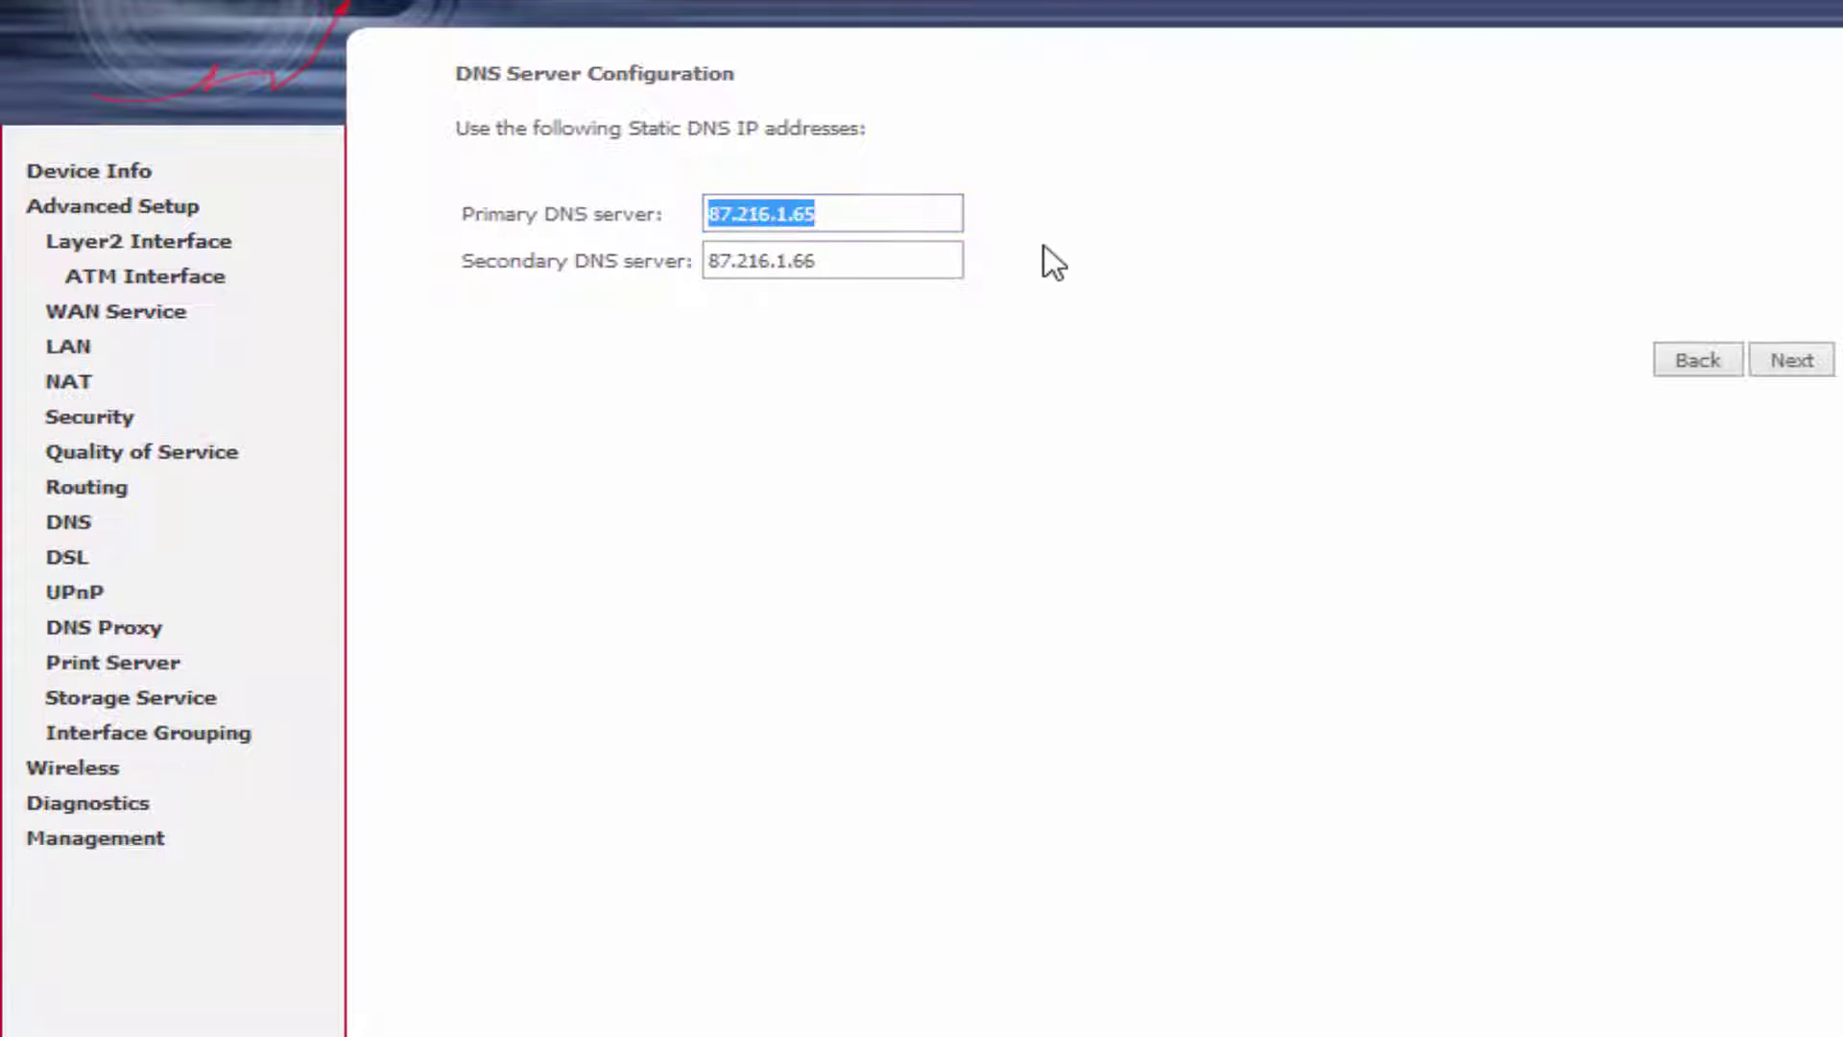
{"action": "type", "text": "8.8.8.8"}
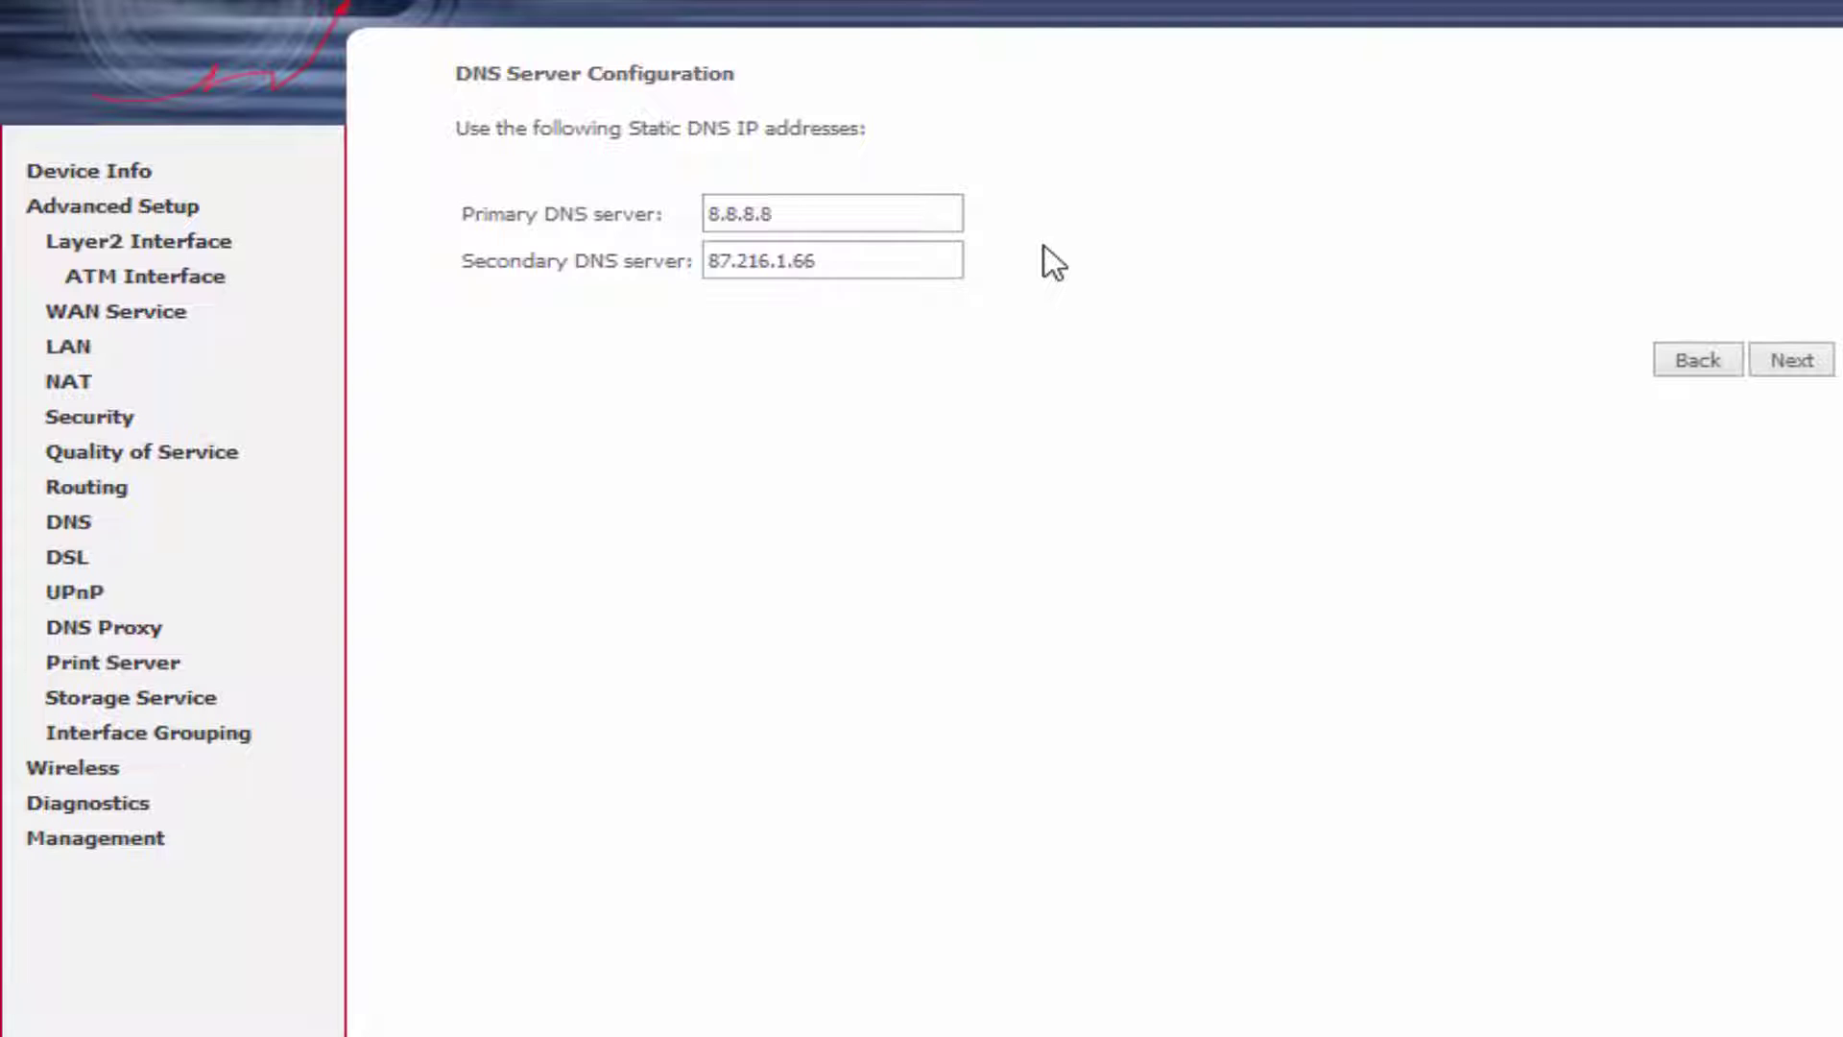
{"action": "key", "text": "Tab"}
{"action": "type", "text": "8.8.4.4"}
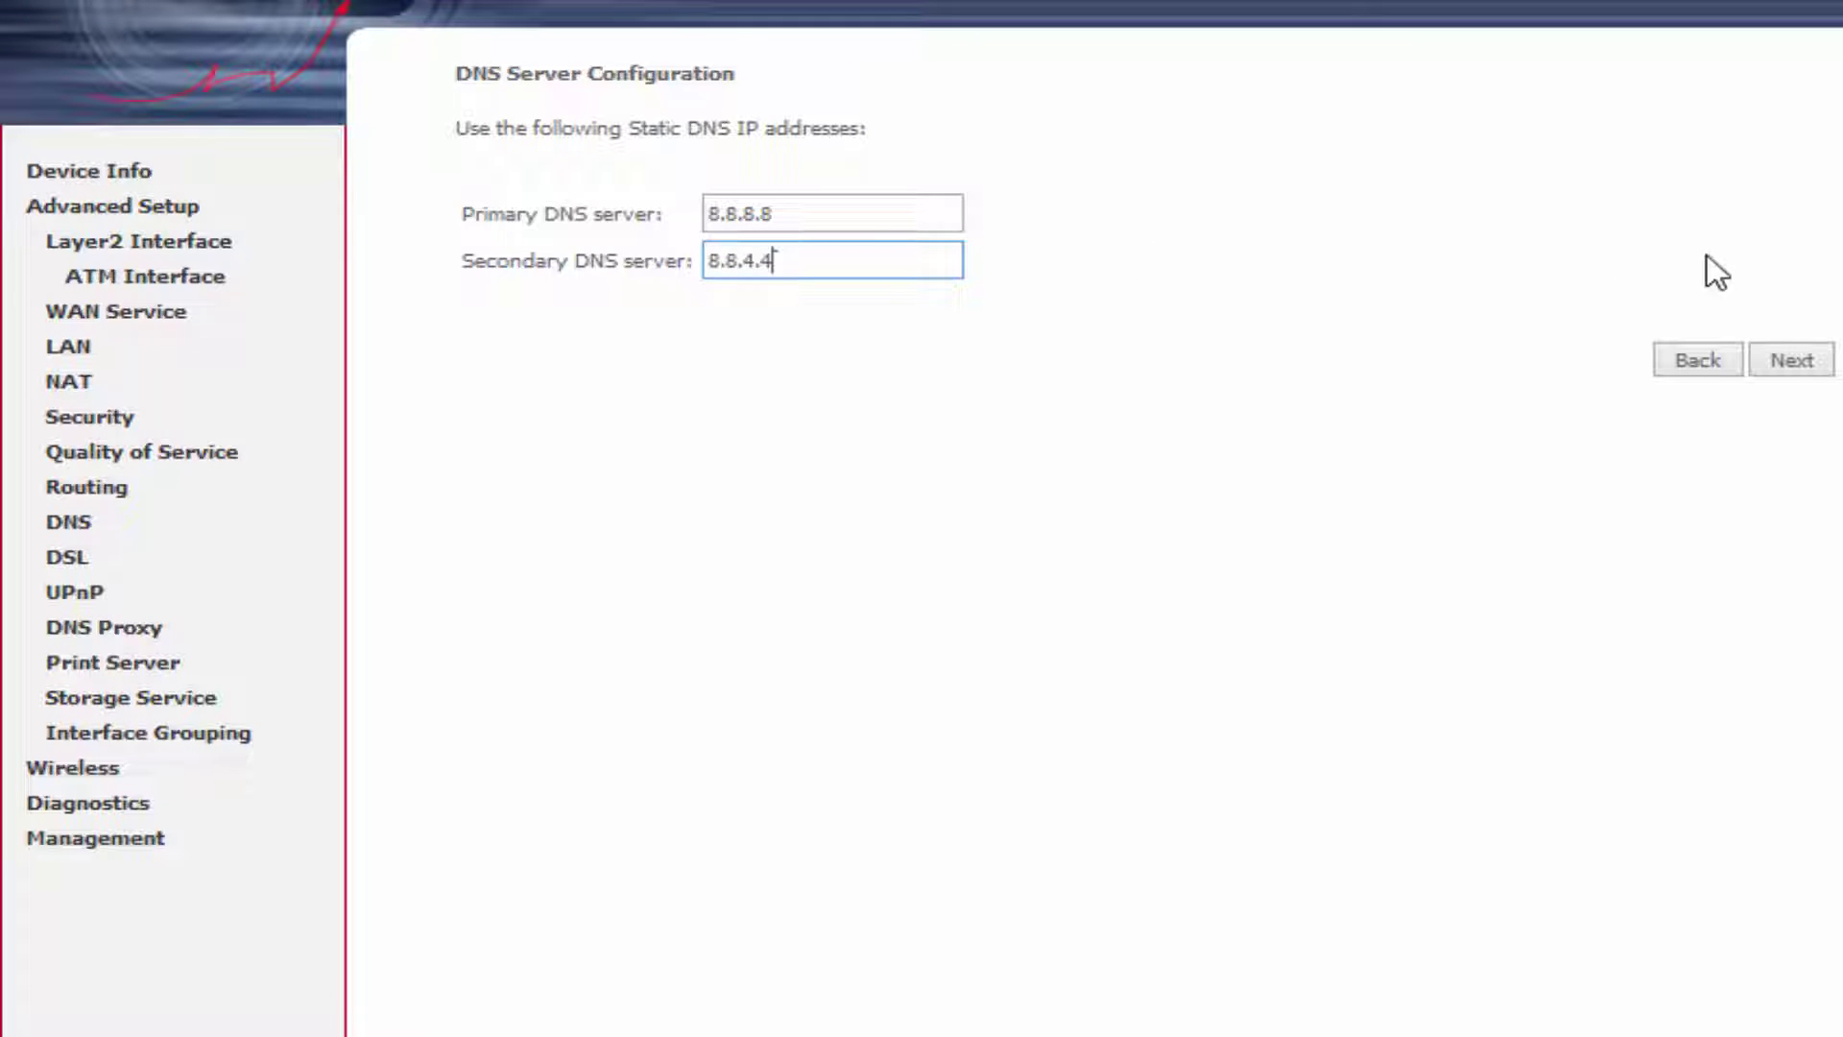
{"action": "left_click", "coordinate": [1811, 365]}
{"action": "left_click", "coordinate": [1800, 503]}
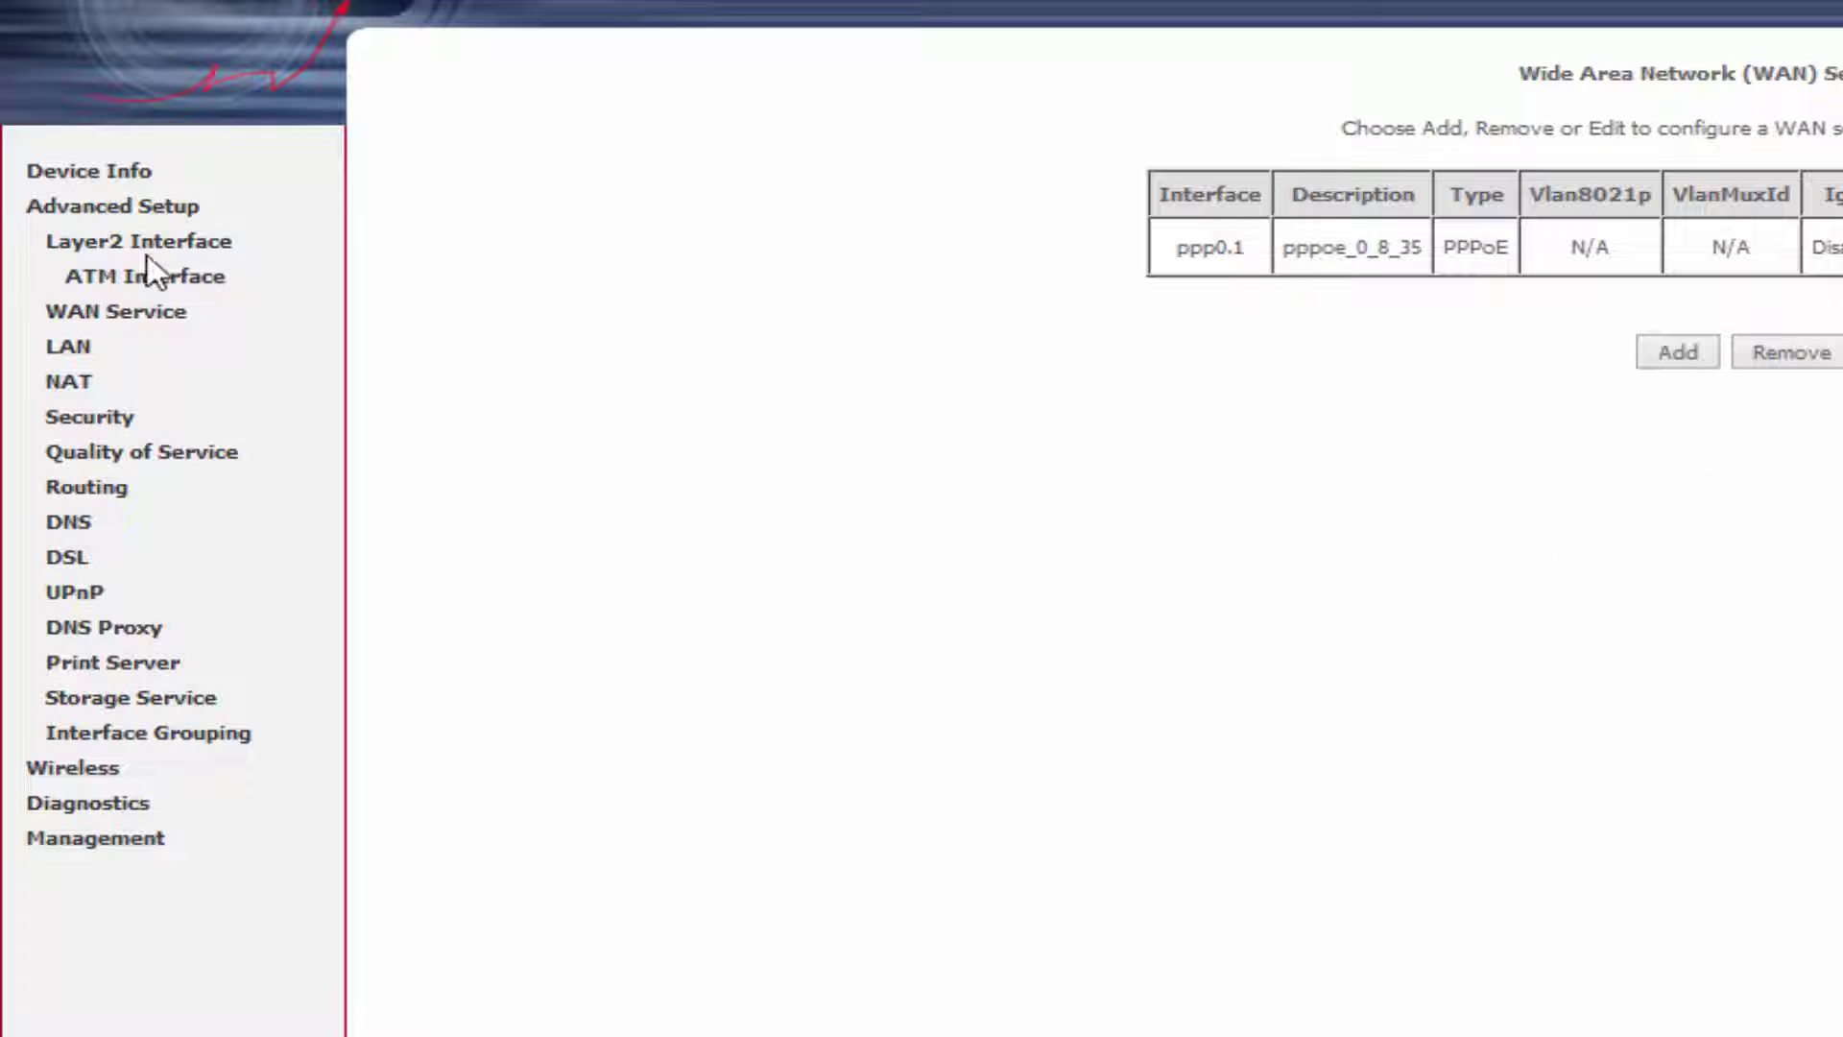
{"action": "left_click", "coordinate": [96, 528]}
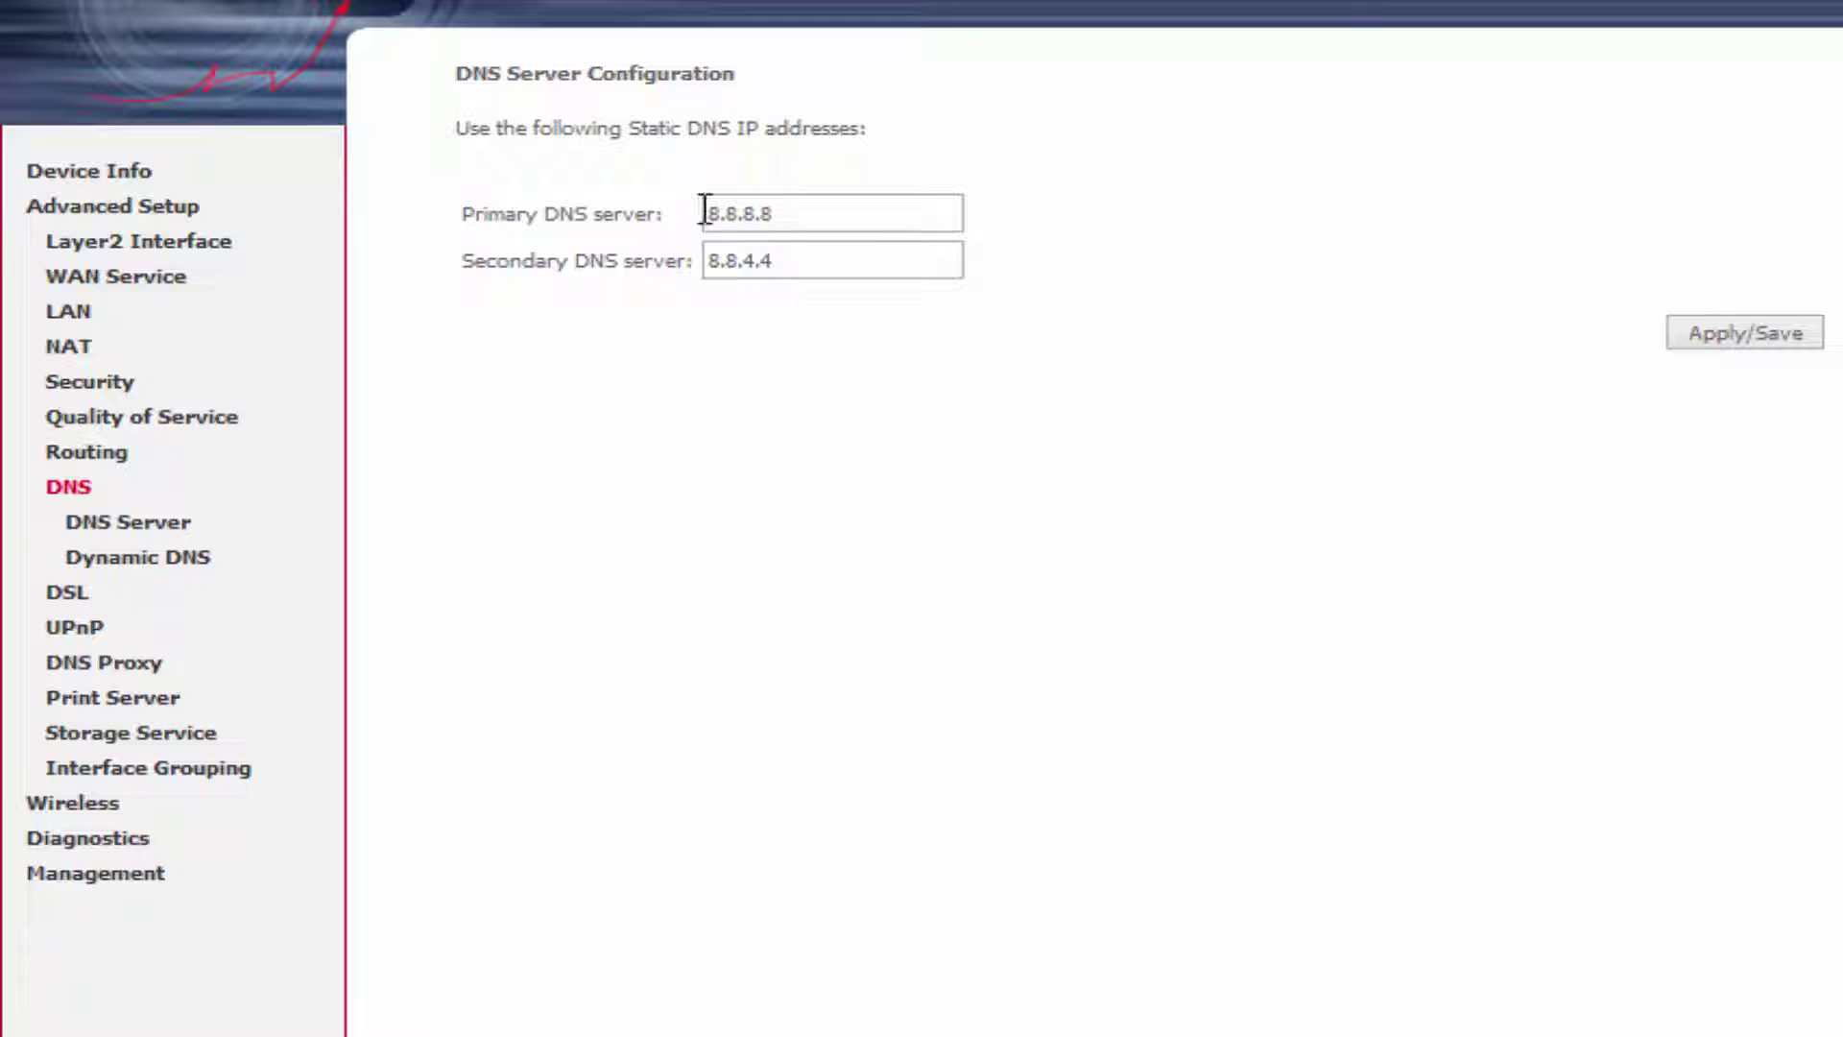
{"action": "left_click", "coordinate": [96, 803]}
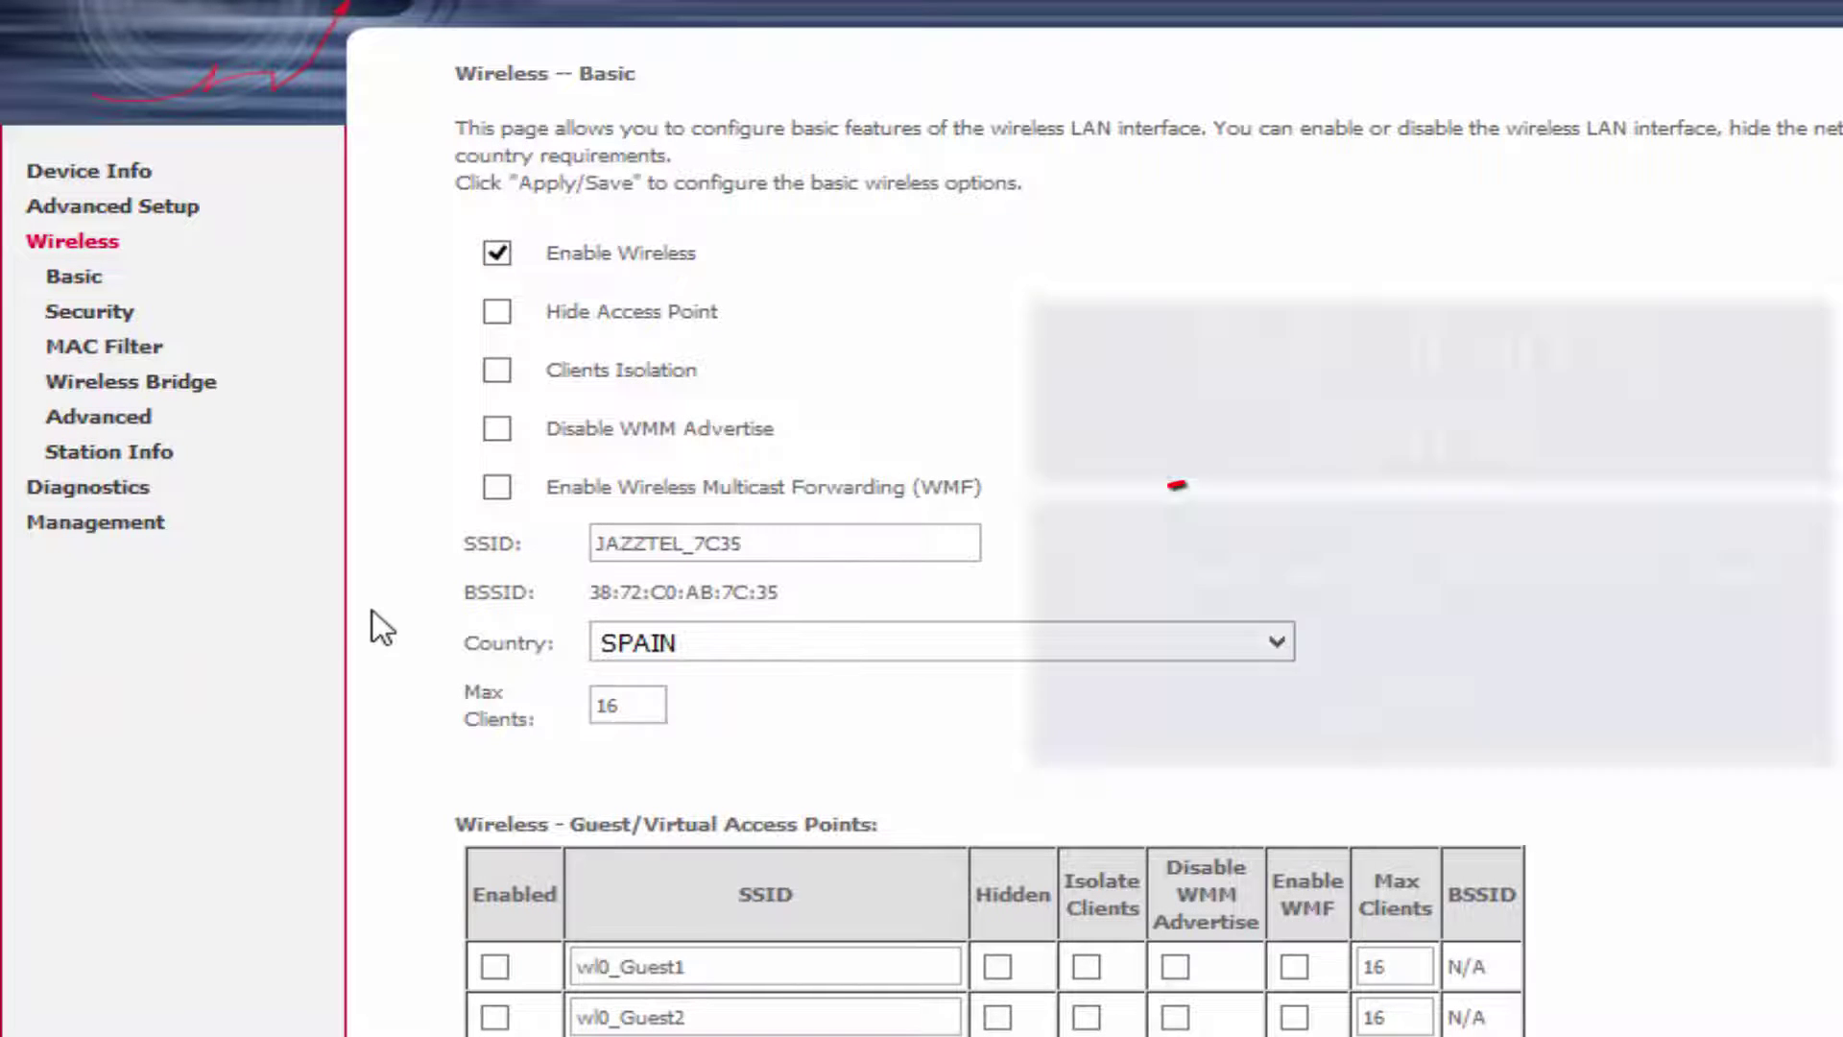
Shorten the SSID to JAZZTEL, choose UNITED STATES as country, and save basic wireless settings.
{"action": "left_click_drag", "start_coordinate": [686, 547], "coordinate": [835, 548]}
{"action": "key", "text": "BackSpace"}
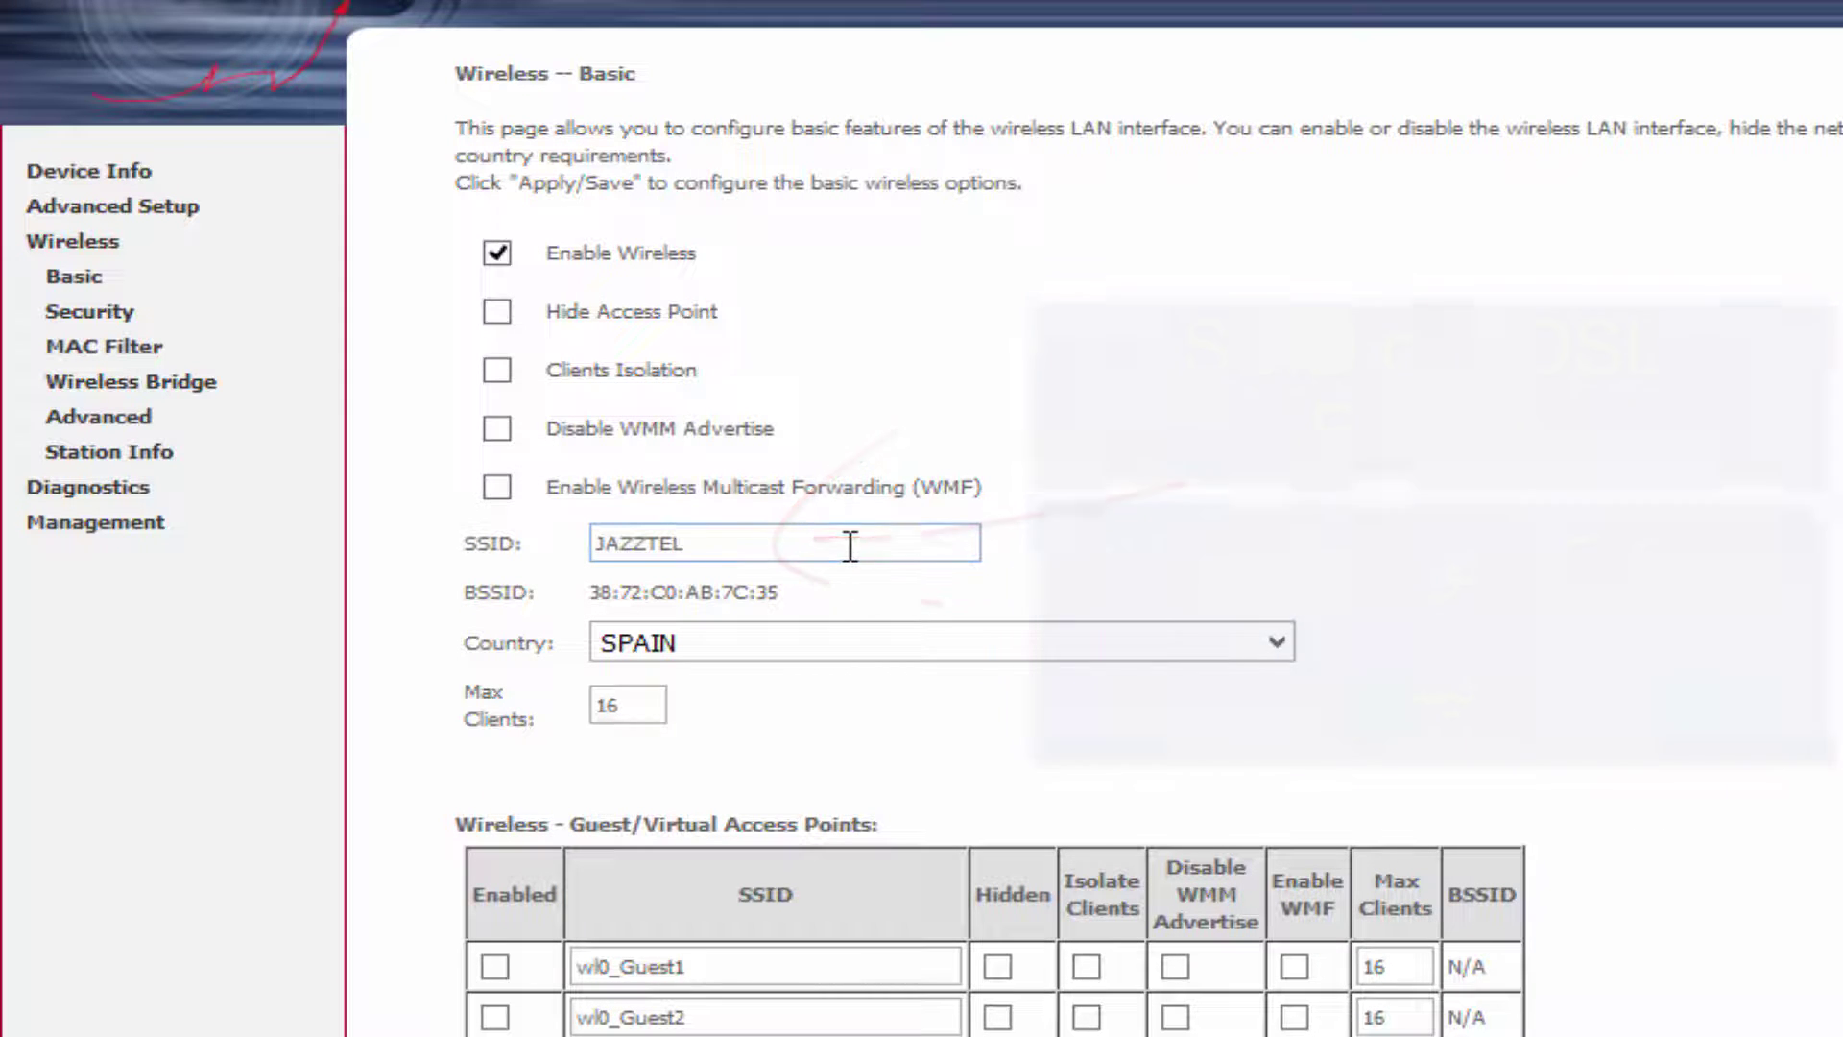
{"action": "left_click", "coordinate": [1282, 642]}
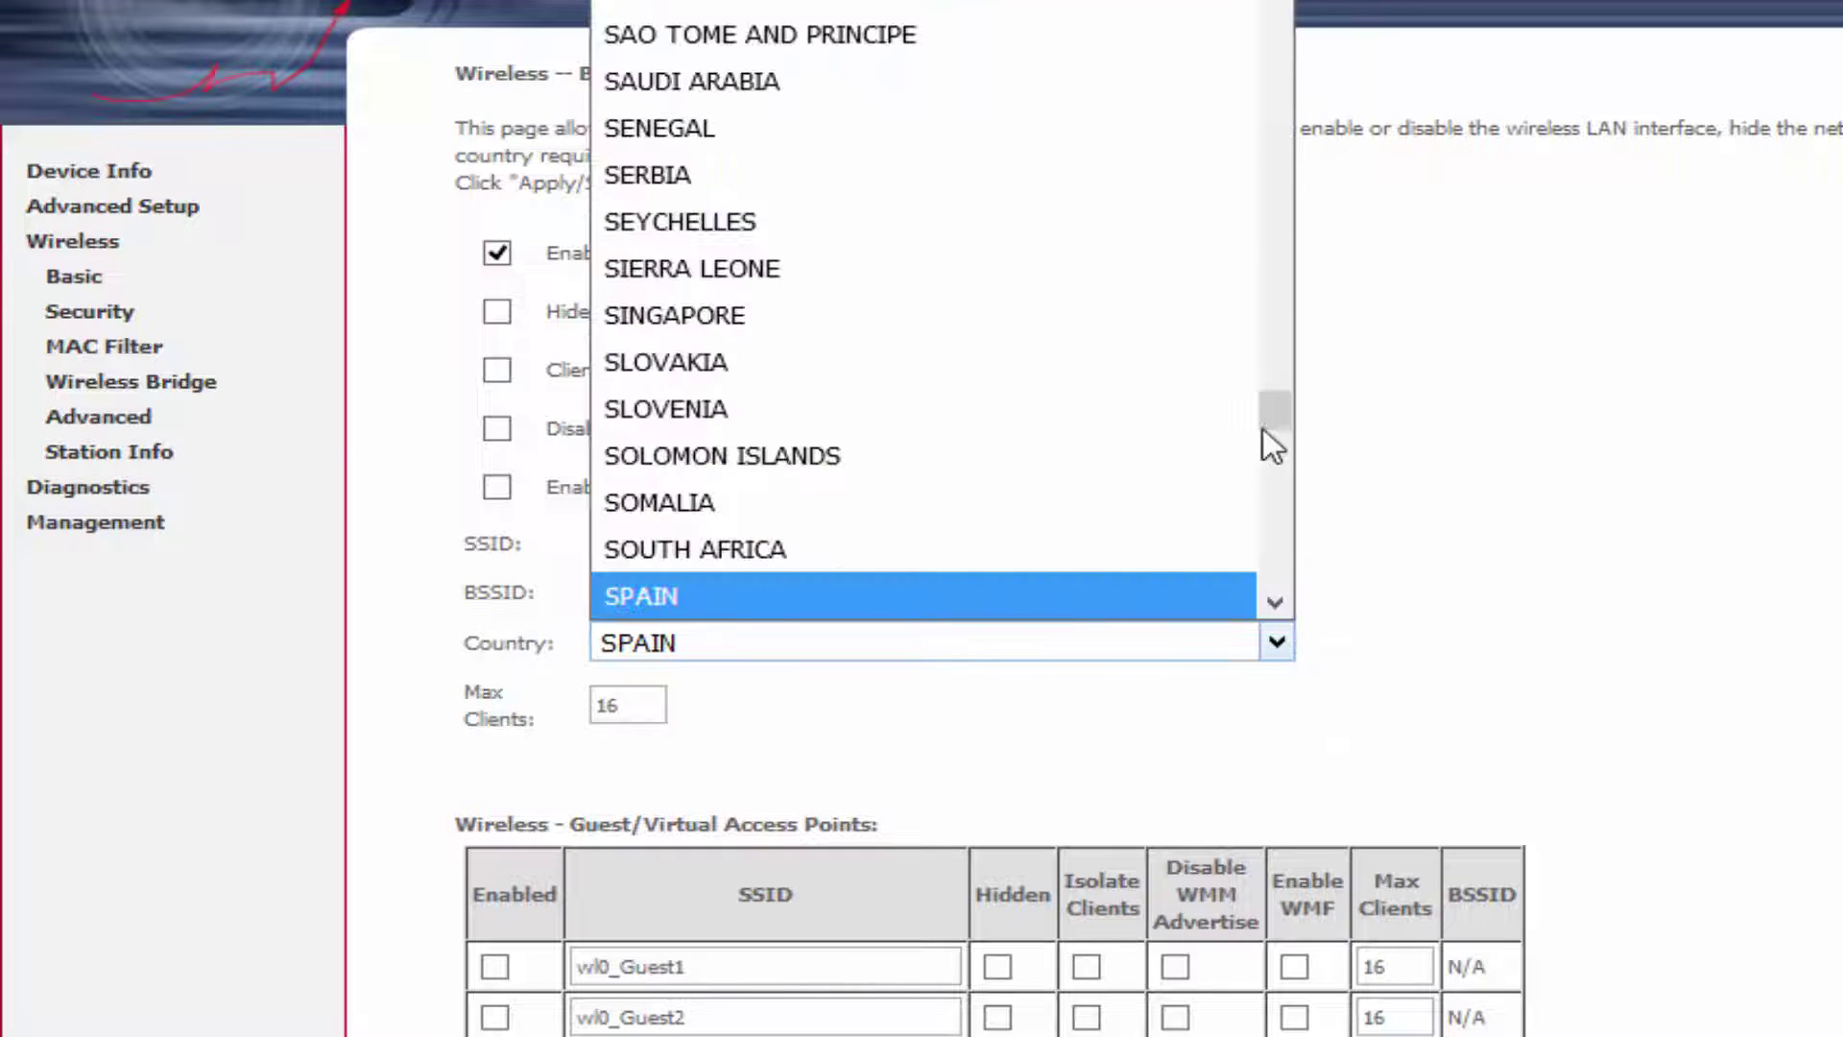
{"action": "left_click_drag", "start_coordinate": [1274, 401], "coordinate": [1283, 604]}
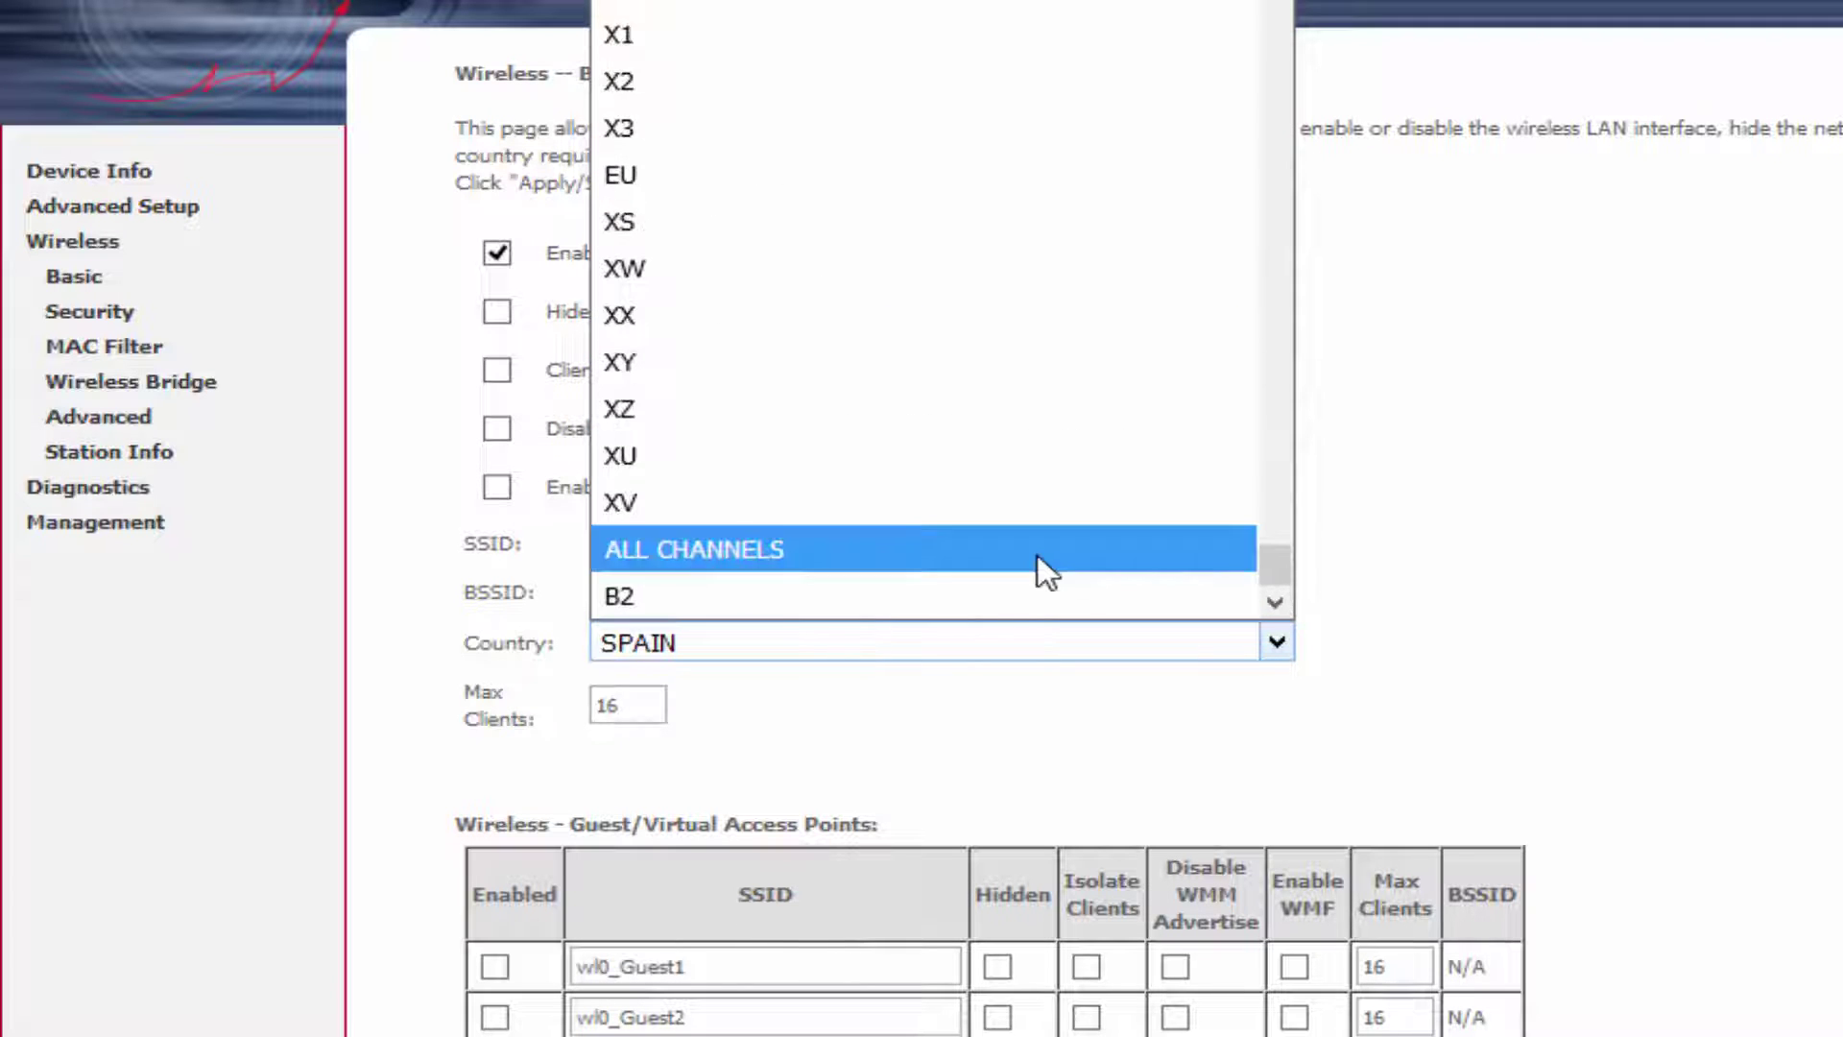
{"action": "left_click_drag", "start_coordinate": [1279, 538], "coordinate": [1279, 504]}
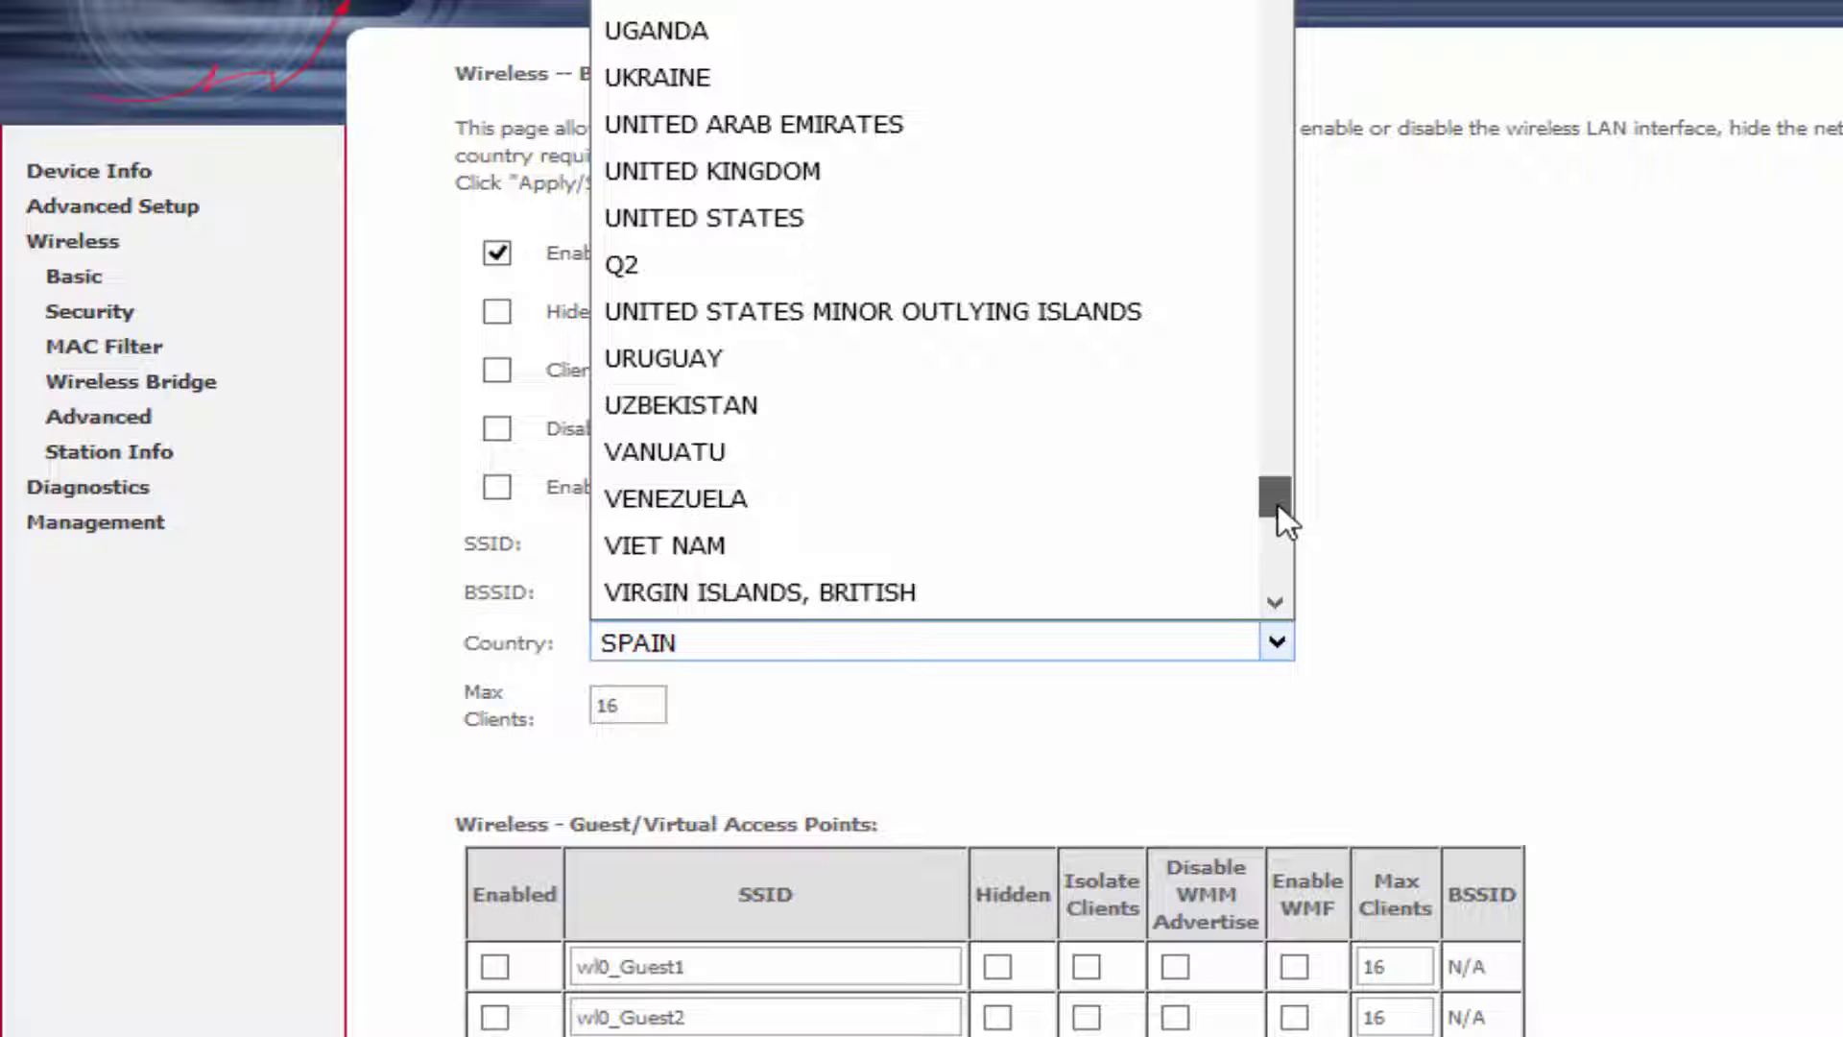
{"action": "left_click", "coordinate": [780, 261]}
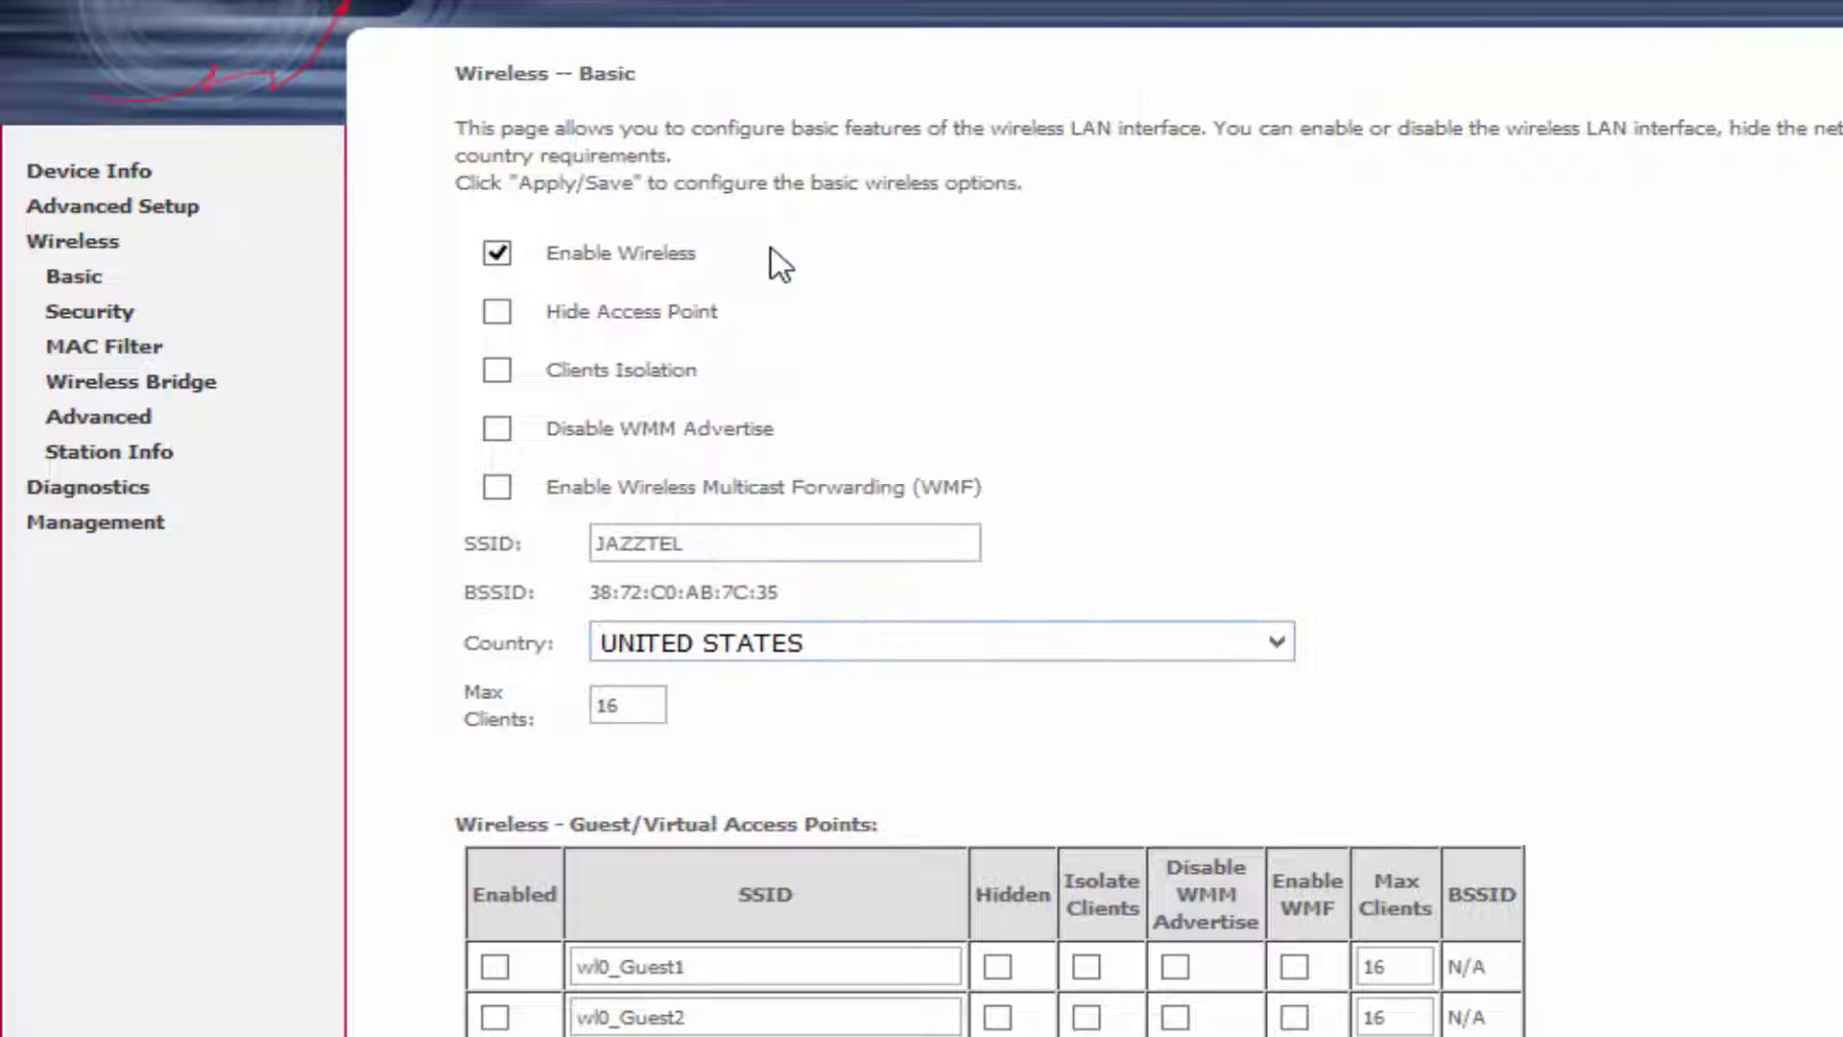
{"action": "left_click", "coordinate": [457, 998]}
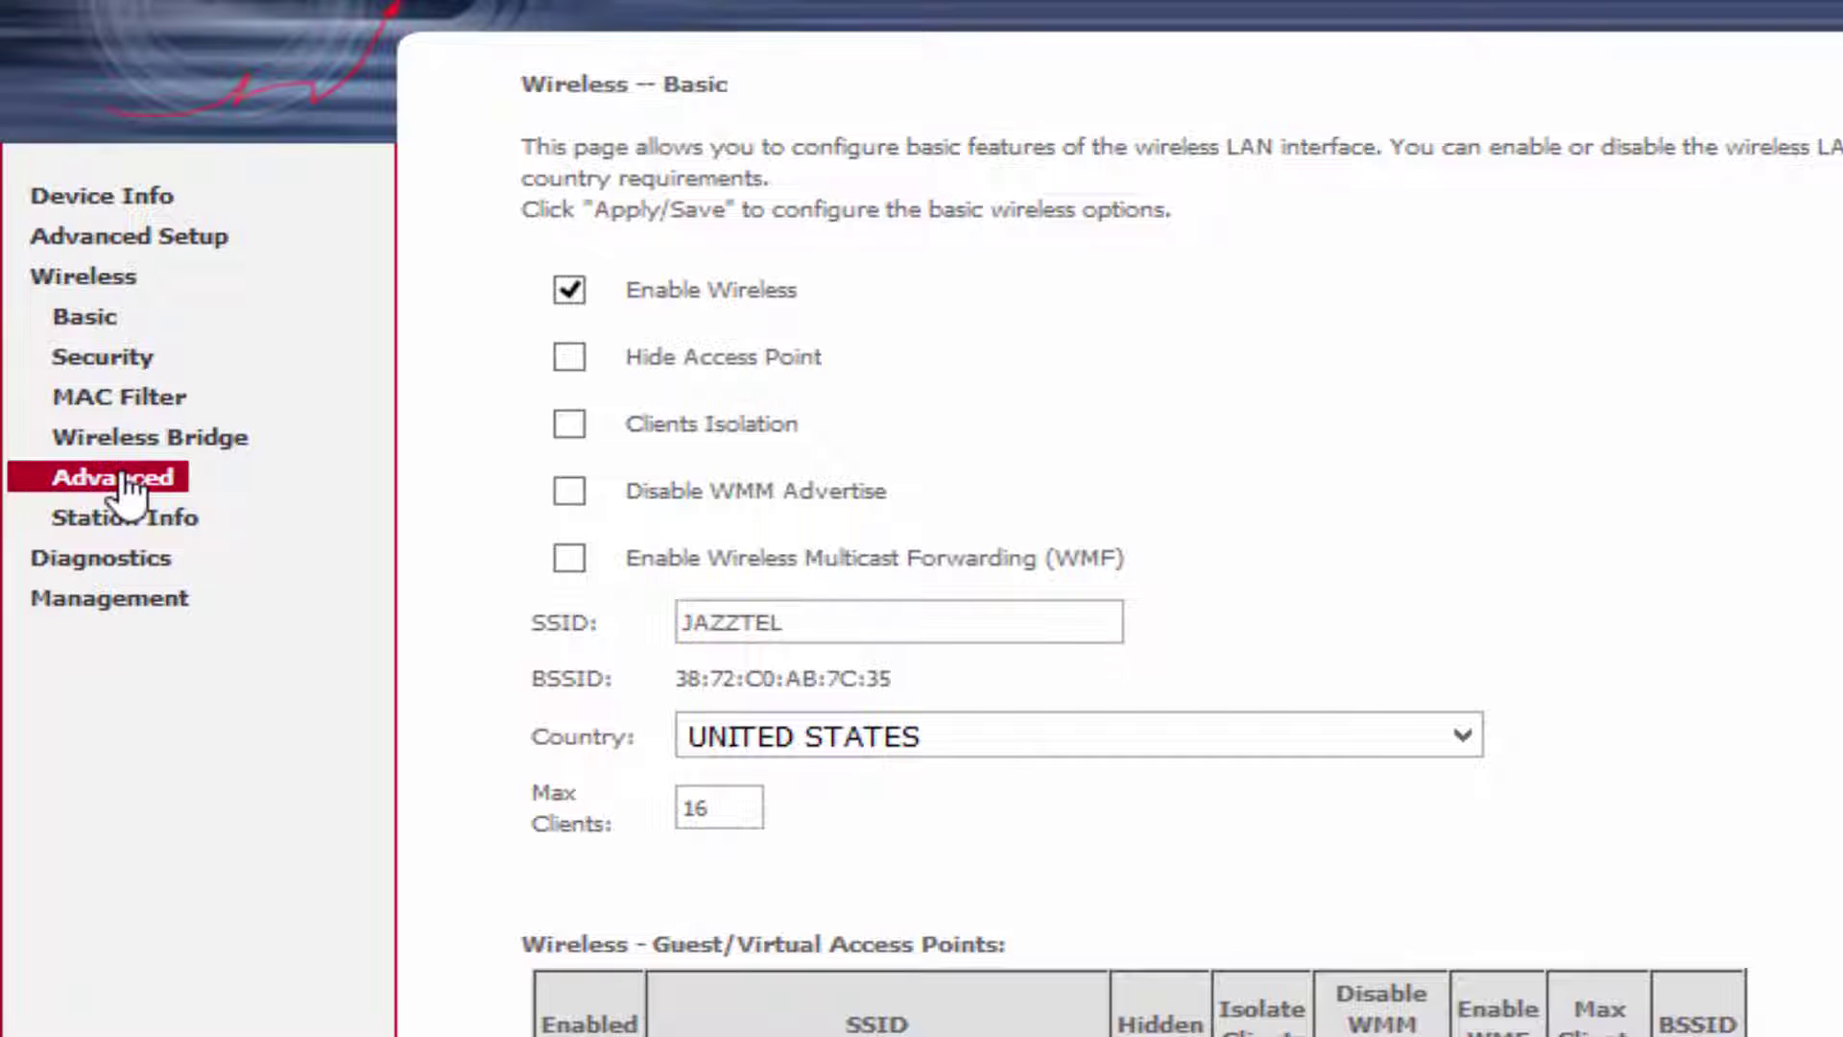
Set 802.11n/EWC Disabled, channel 11, 54g LRS mode and WMM APSD Disabled, then save.
{"action": "left_click", "coordinate": [123, 480]}
{"action": "scroll", "coordinate": [1098, 482], "scroll_direction": "down", "scroll_amount": 1}
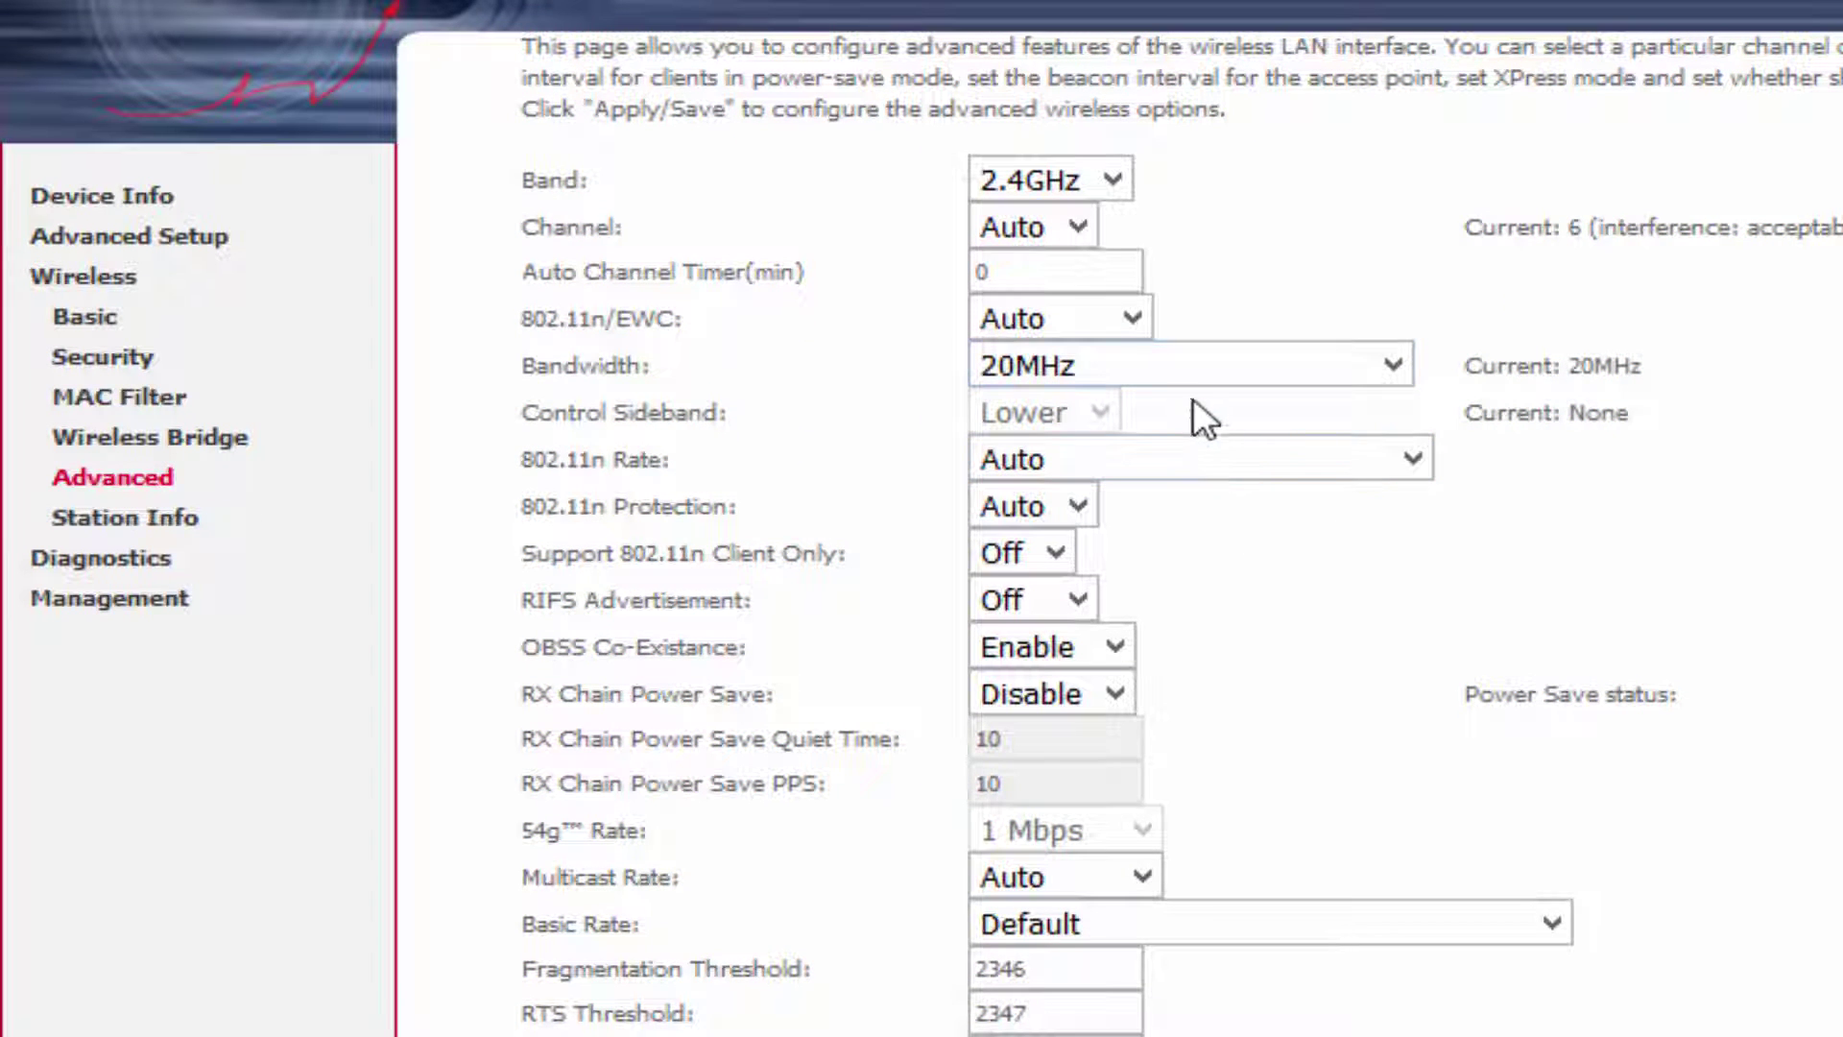
{"action": "left_click", "coordinate": [1133, 319]}
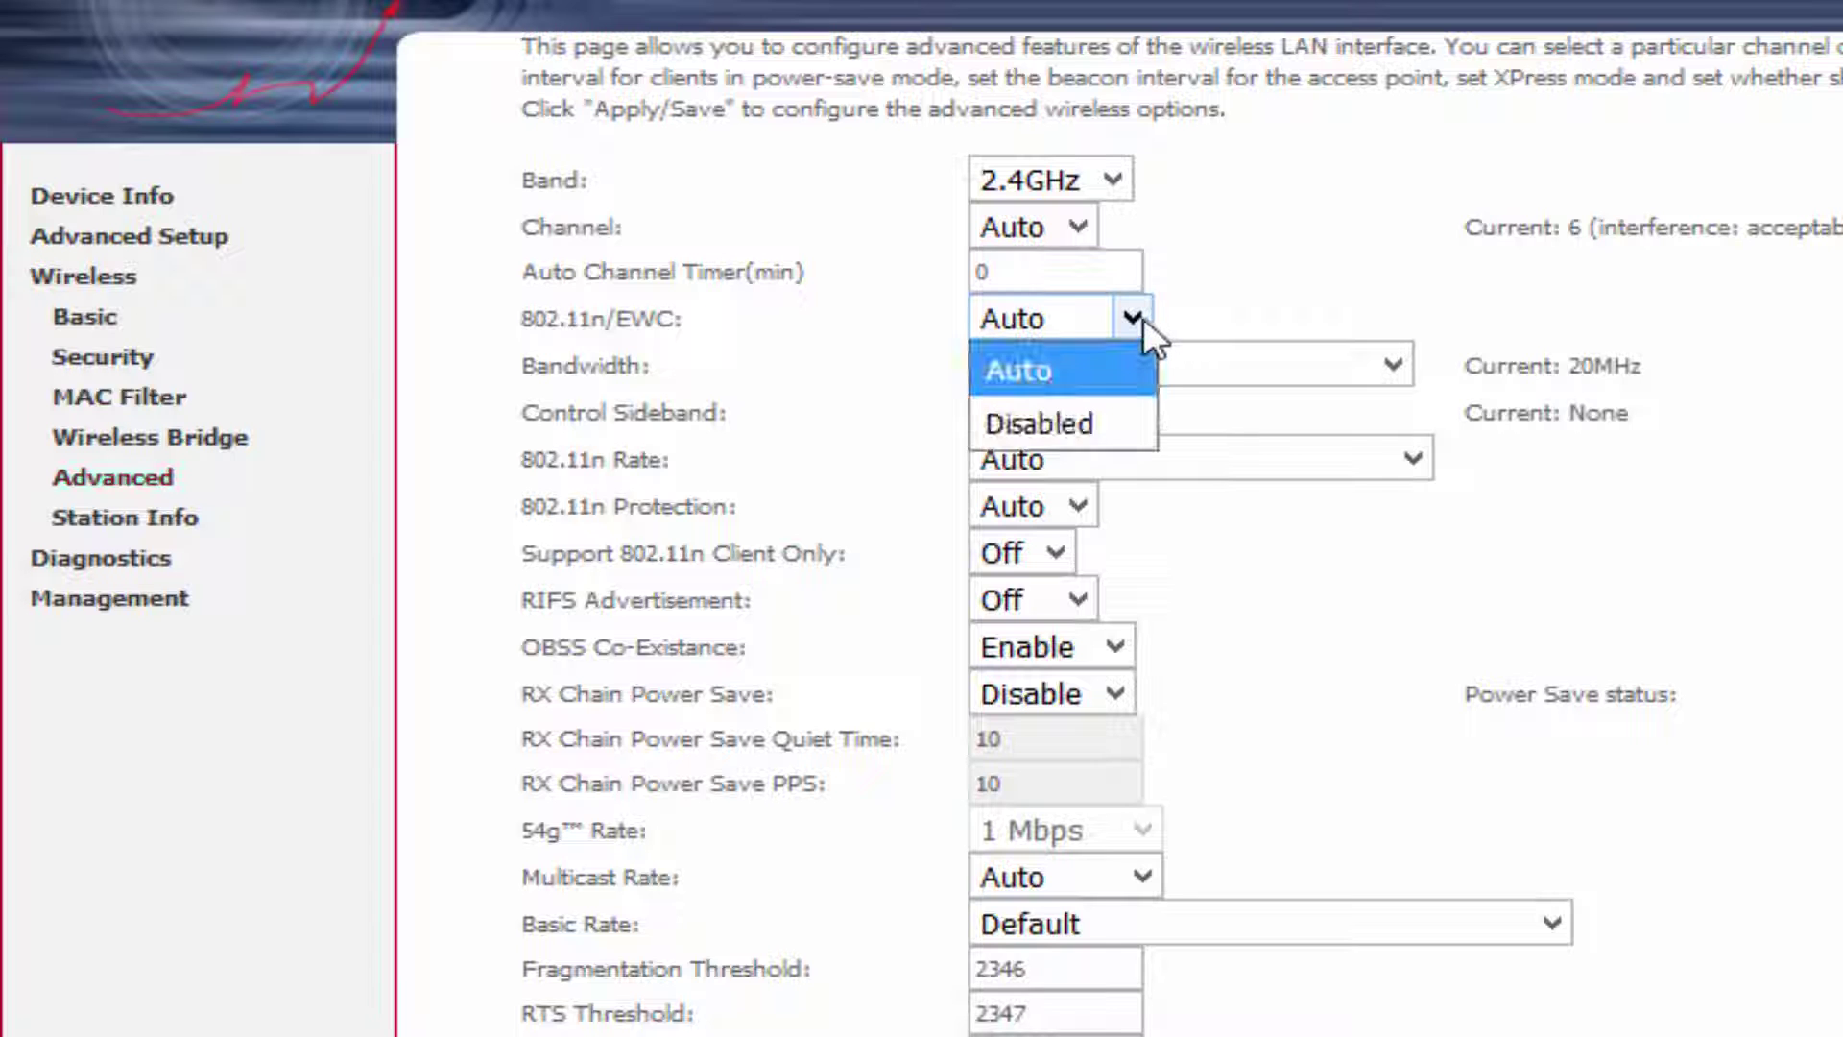
{"action": "left_click", "coordinate": [1068, 440]}
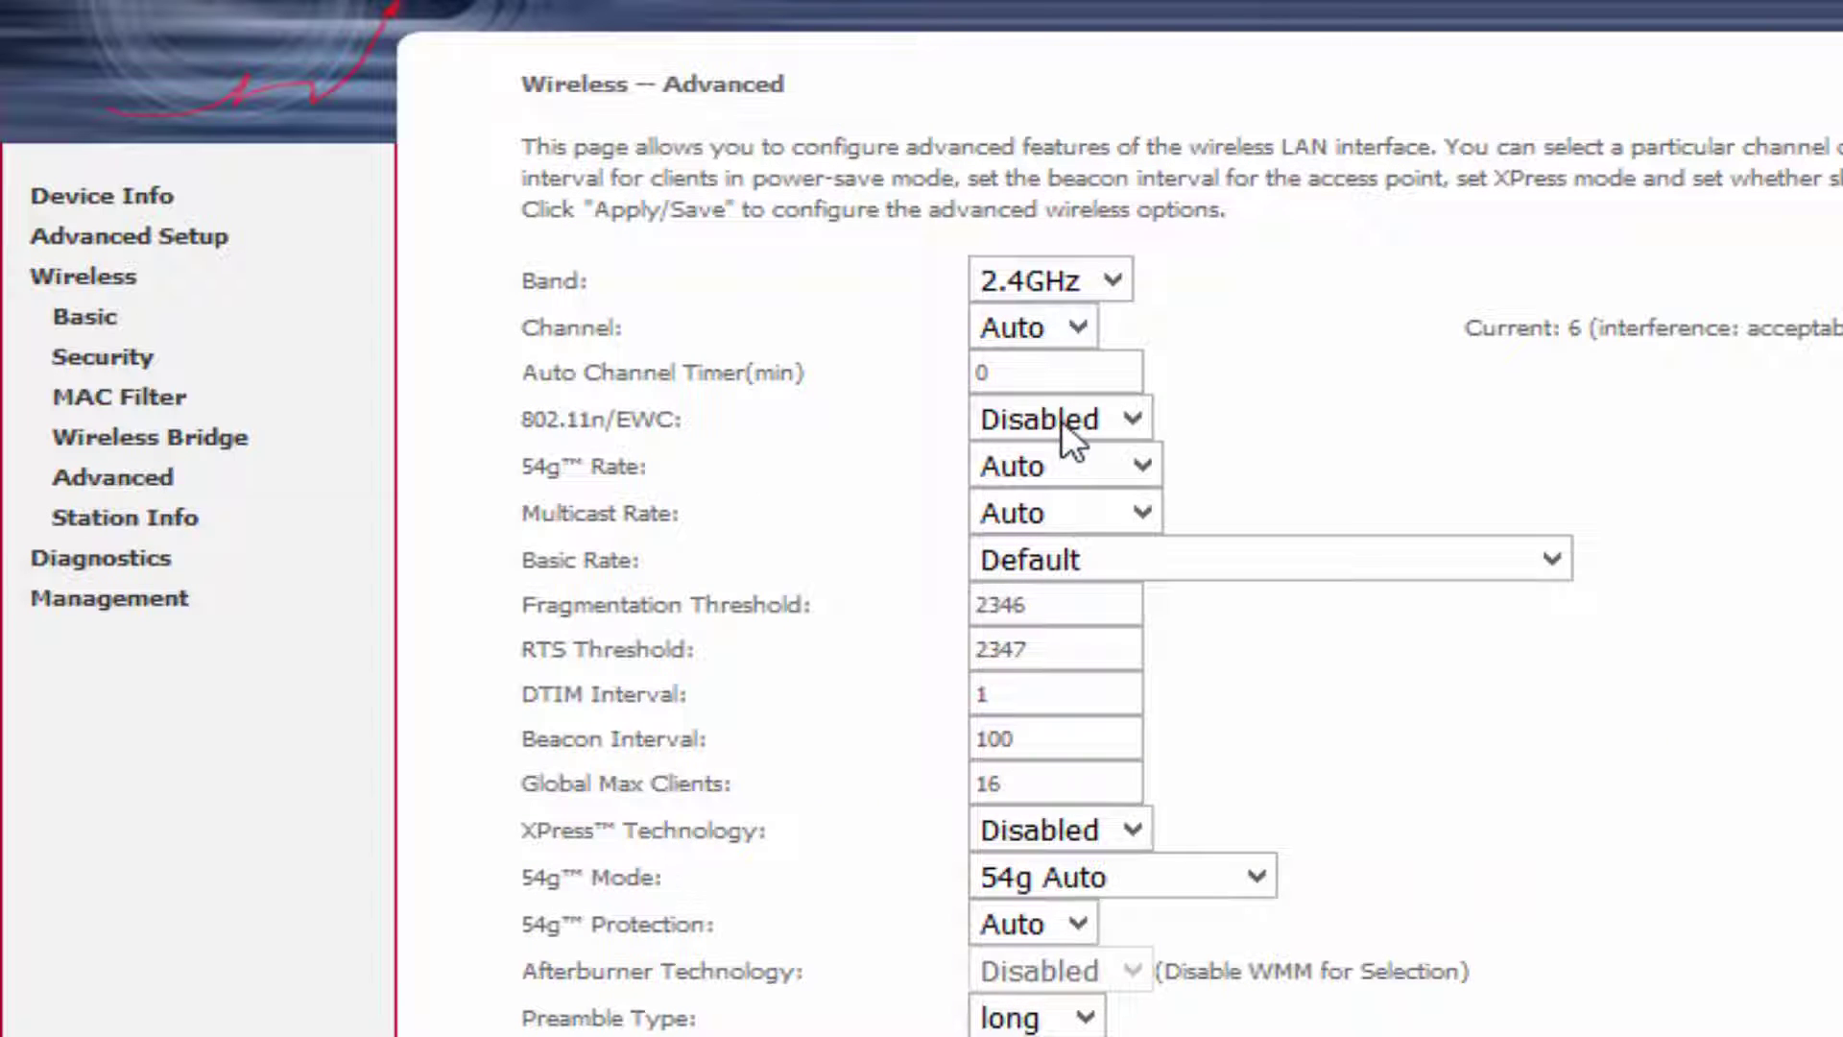
{"action": "left_click", "coordinate": [1078, 328]}
{"action": "left_click", "coordinate": [1042, 968]}
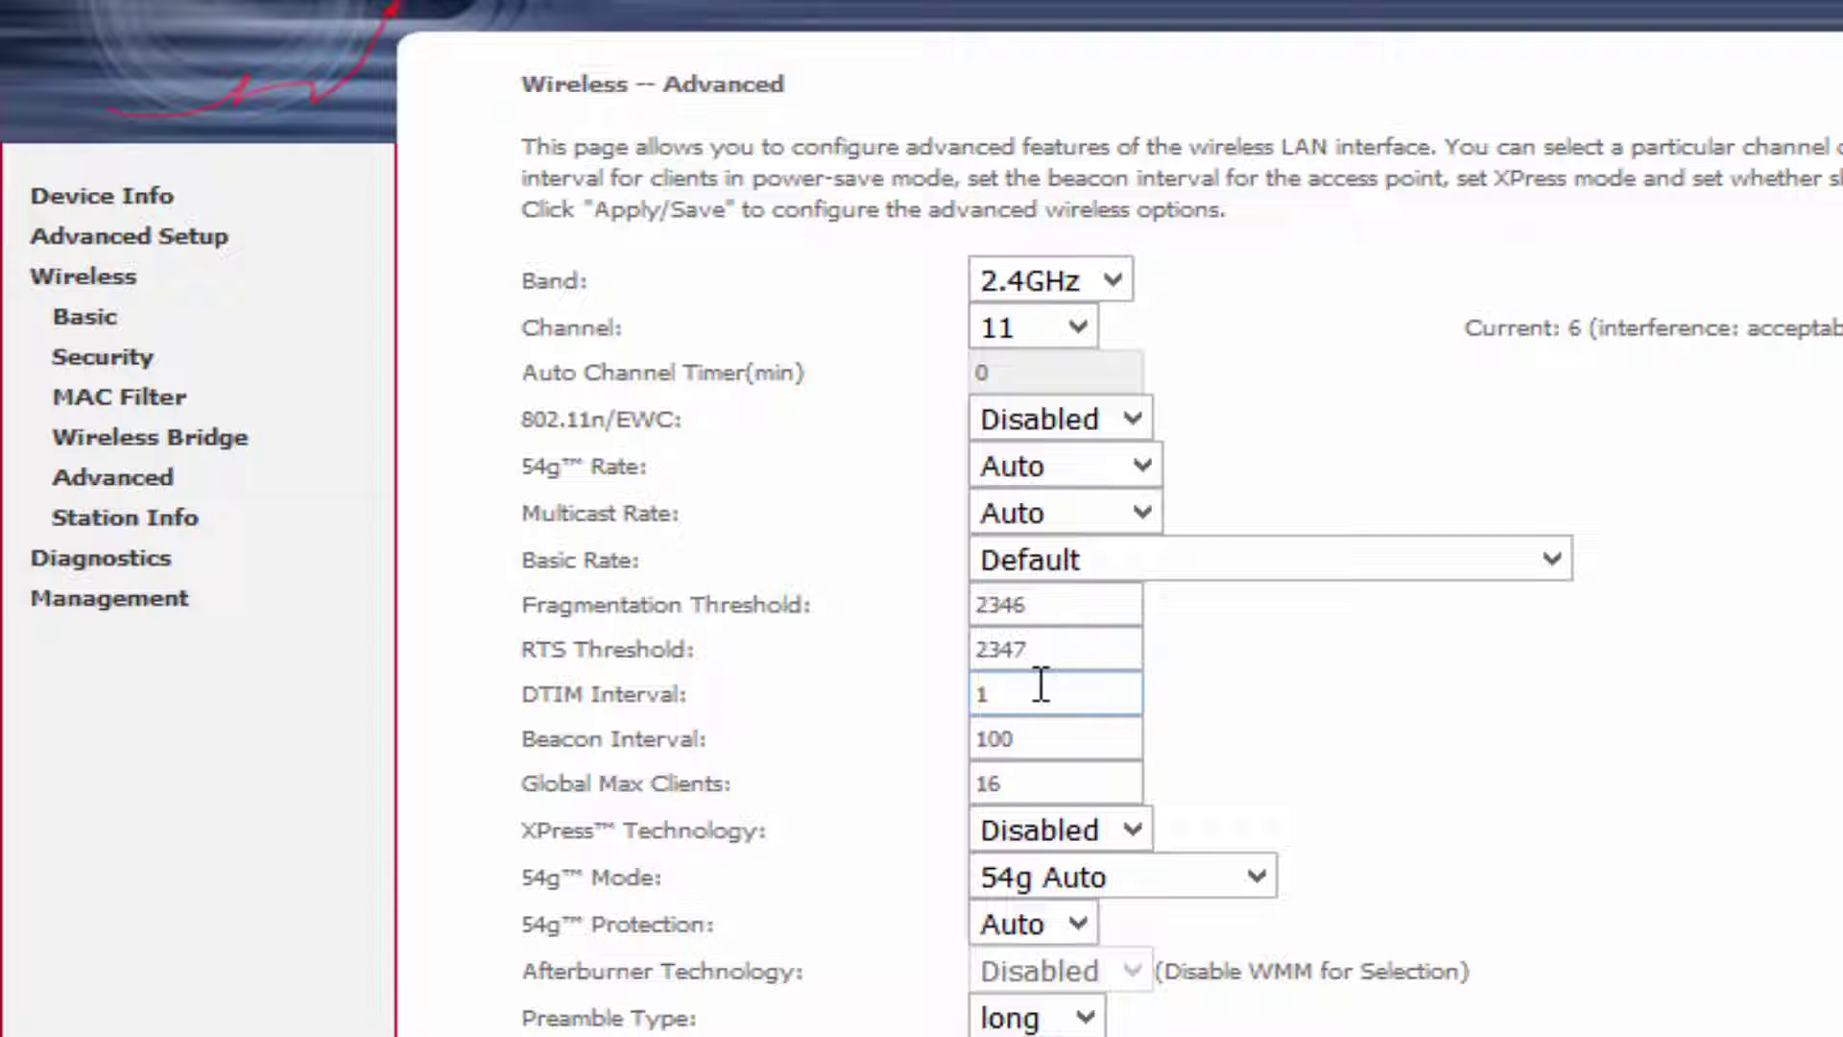
{"action": "left_click", "coordinate": [1091, 876]}
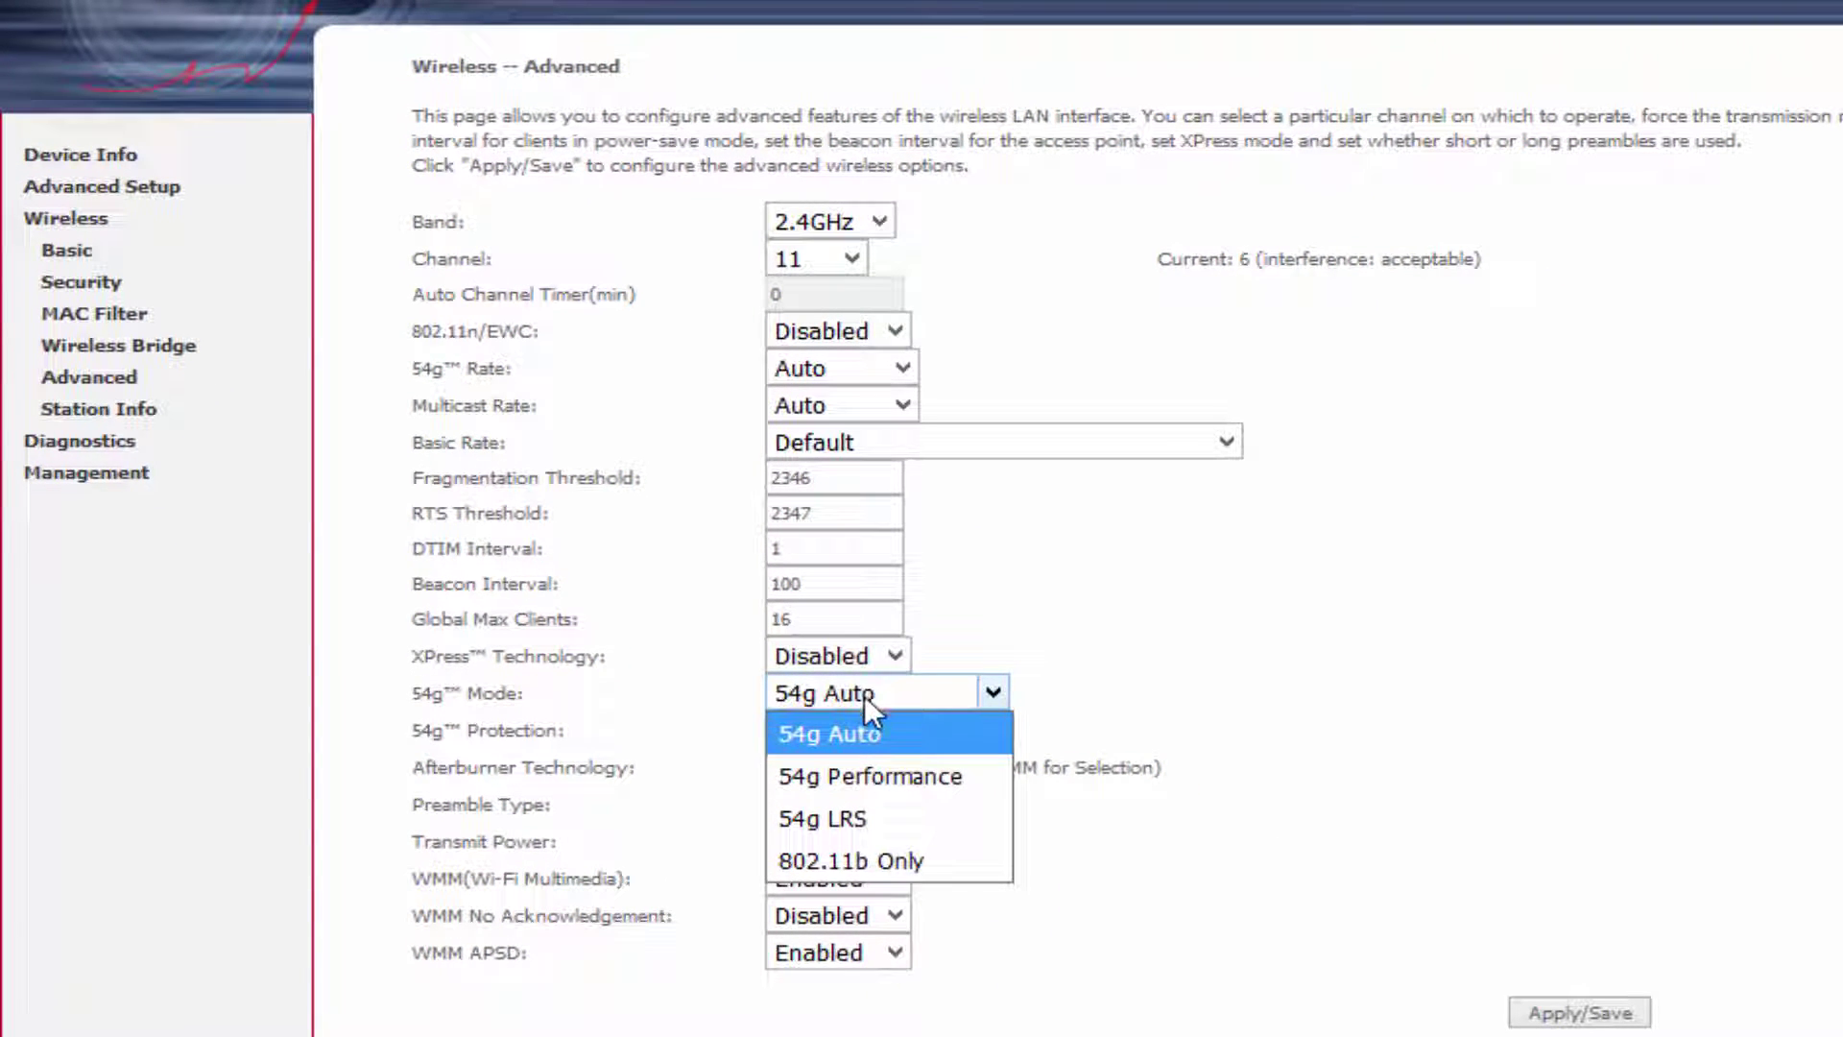
{"action": "left_click", "coordinate": [845, 816]}
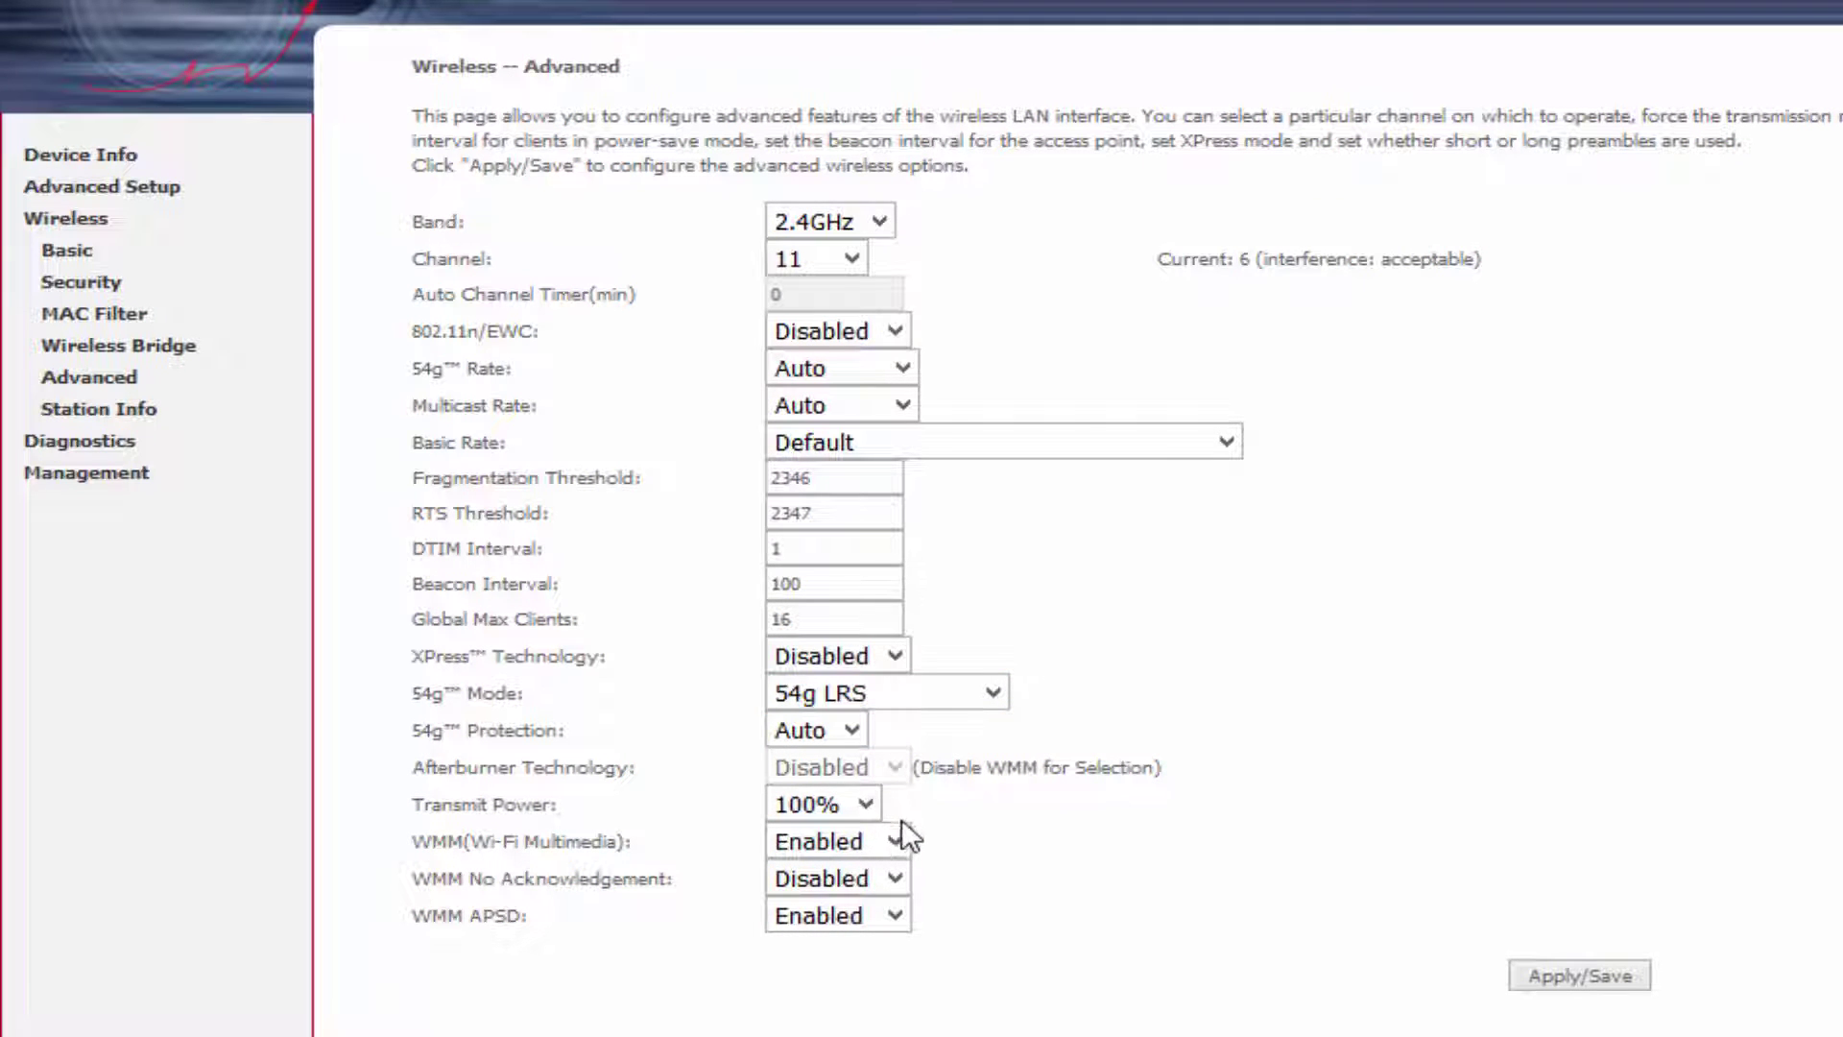
{"action": "left_click", "coordinate": [902, 916]}
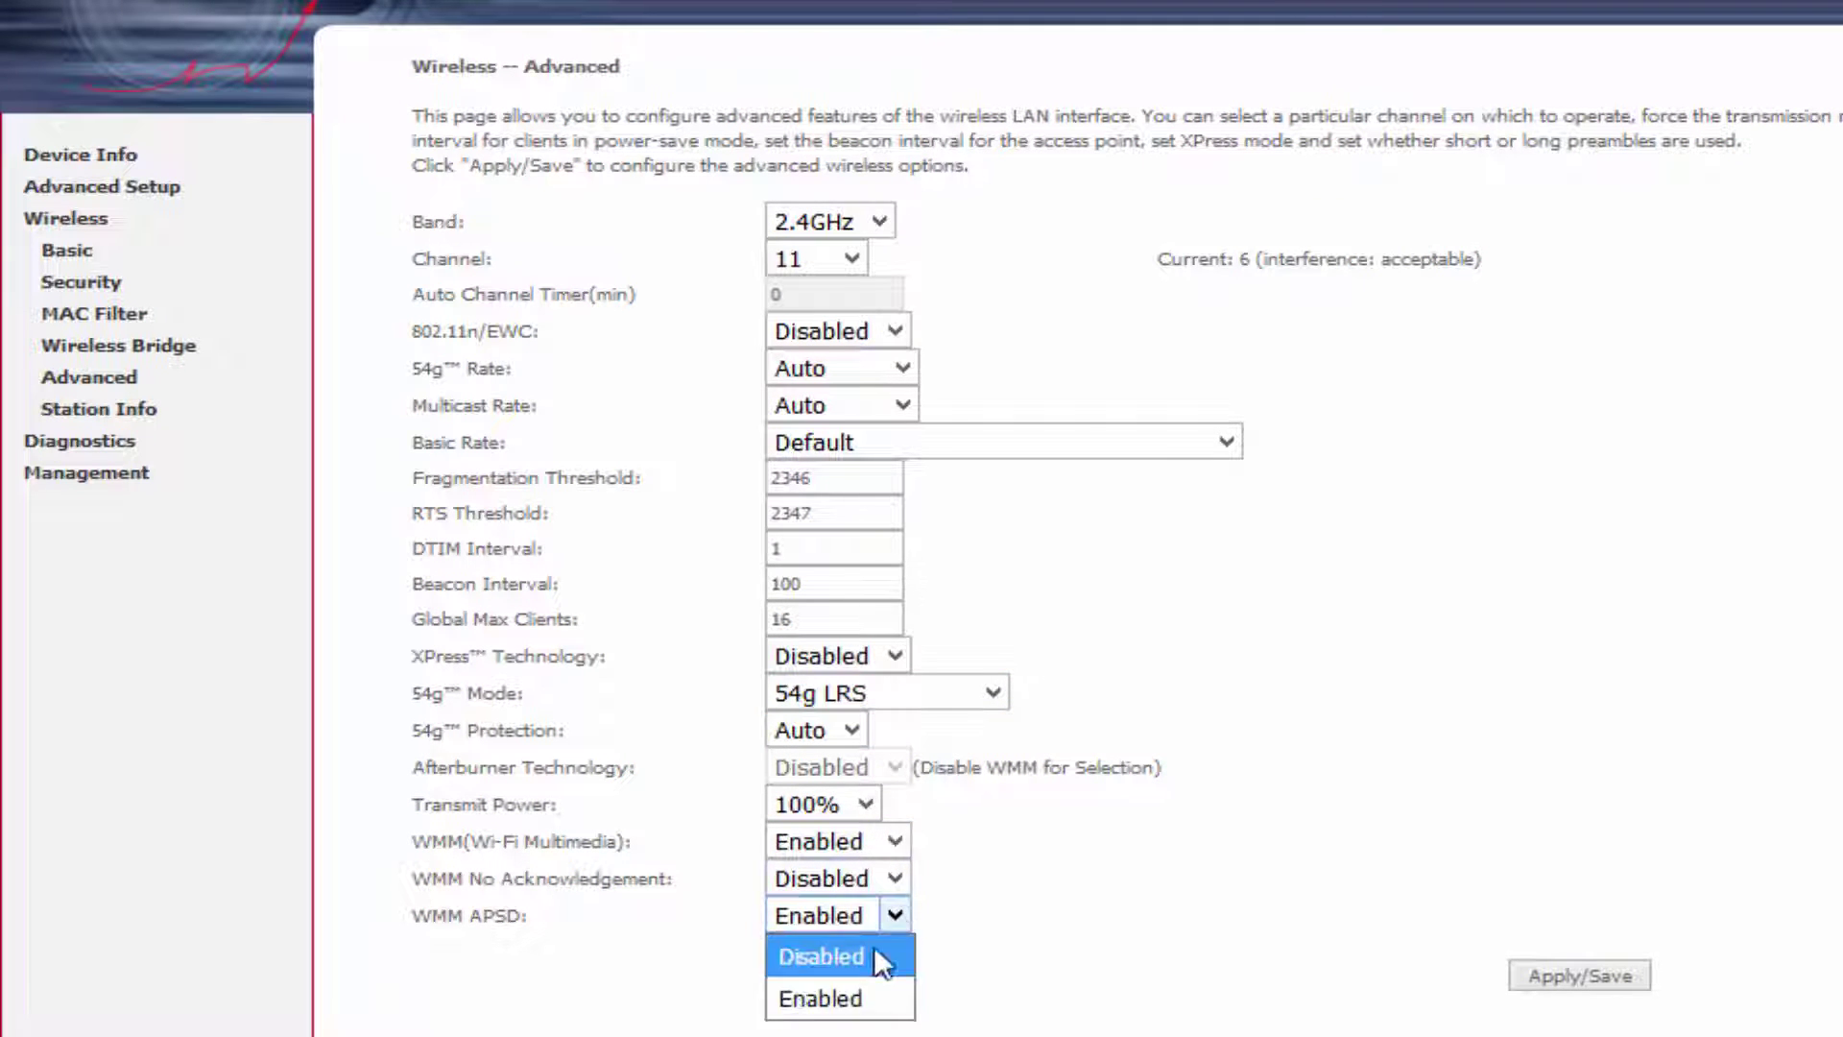
{"action": "left_click", "coordinate": [870, 953]}
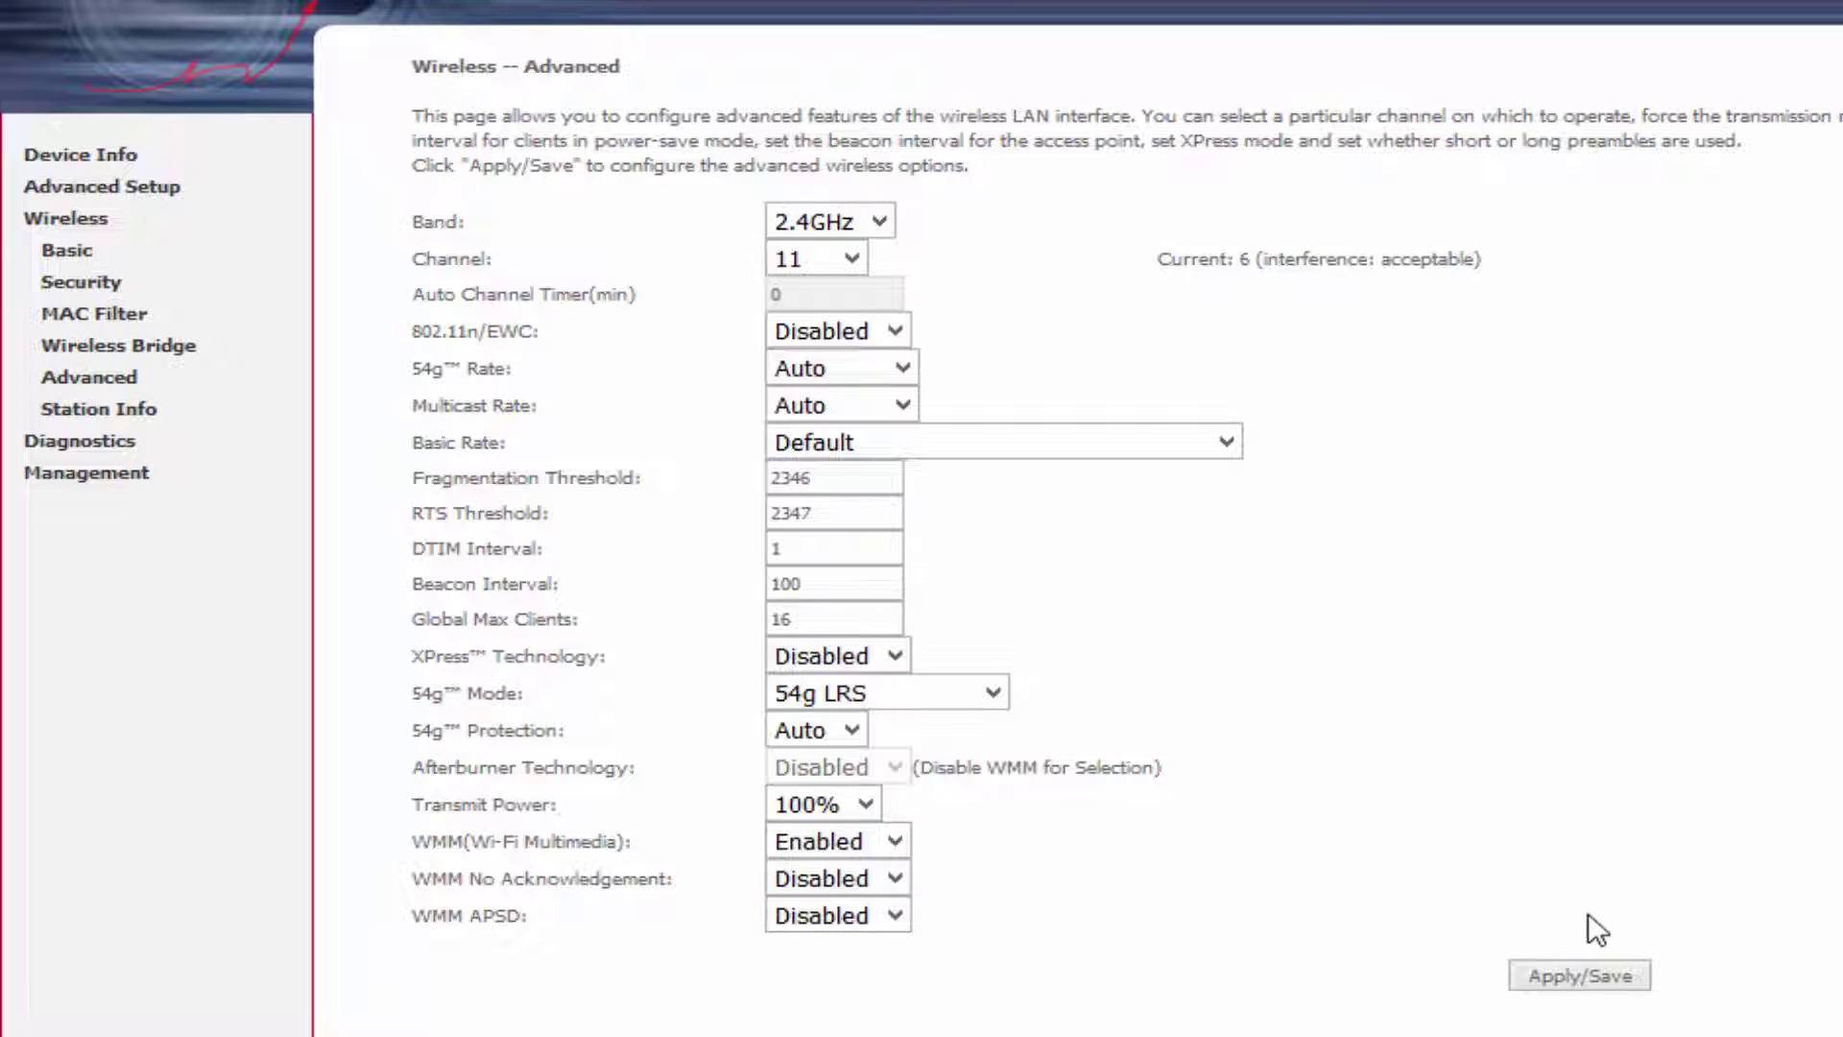
{"action": "left_click", "coordinate": [1586, 970]}
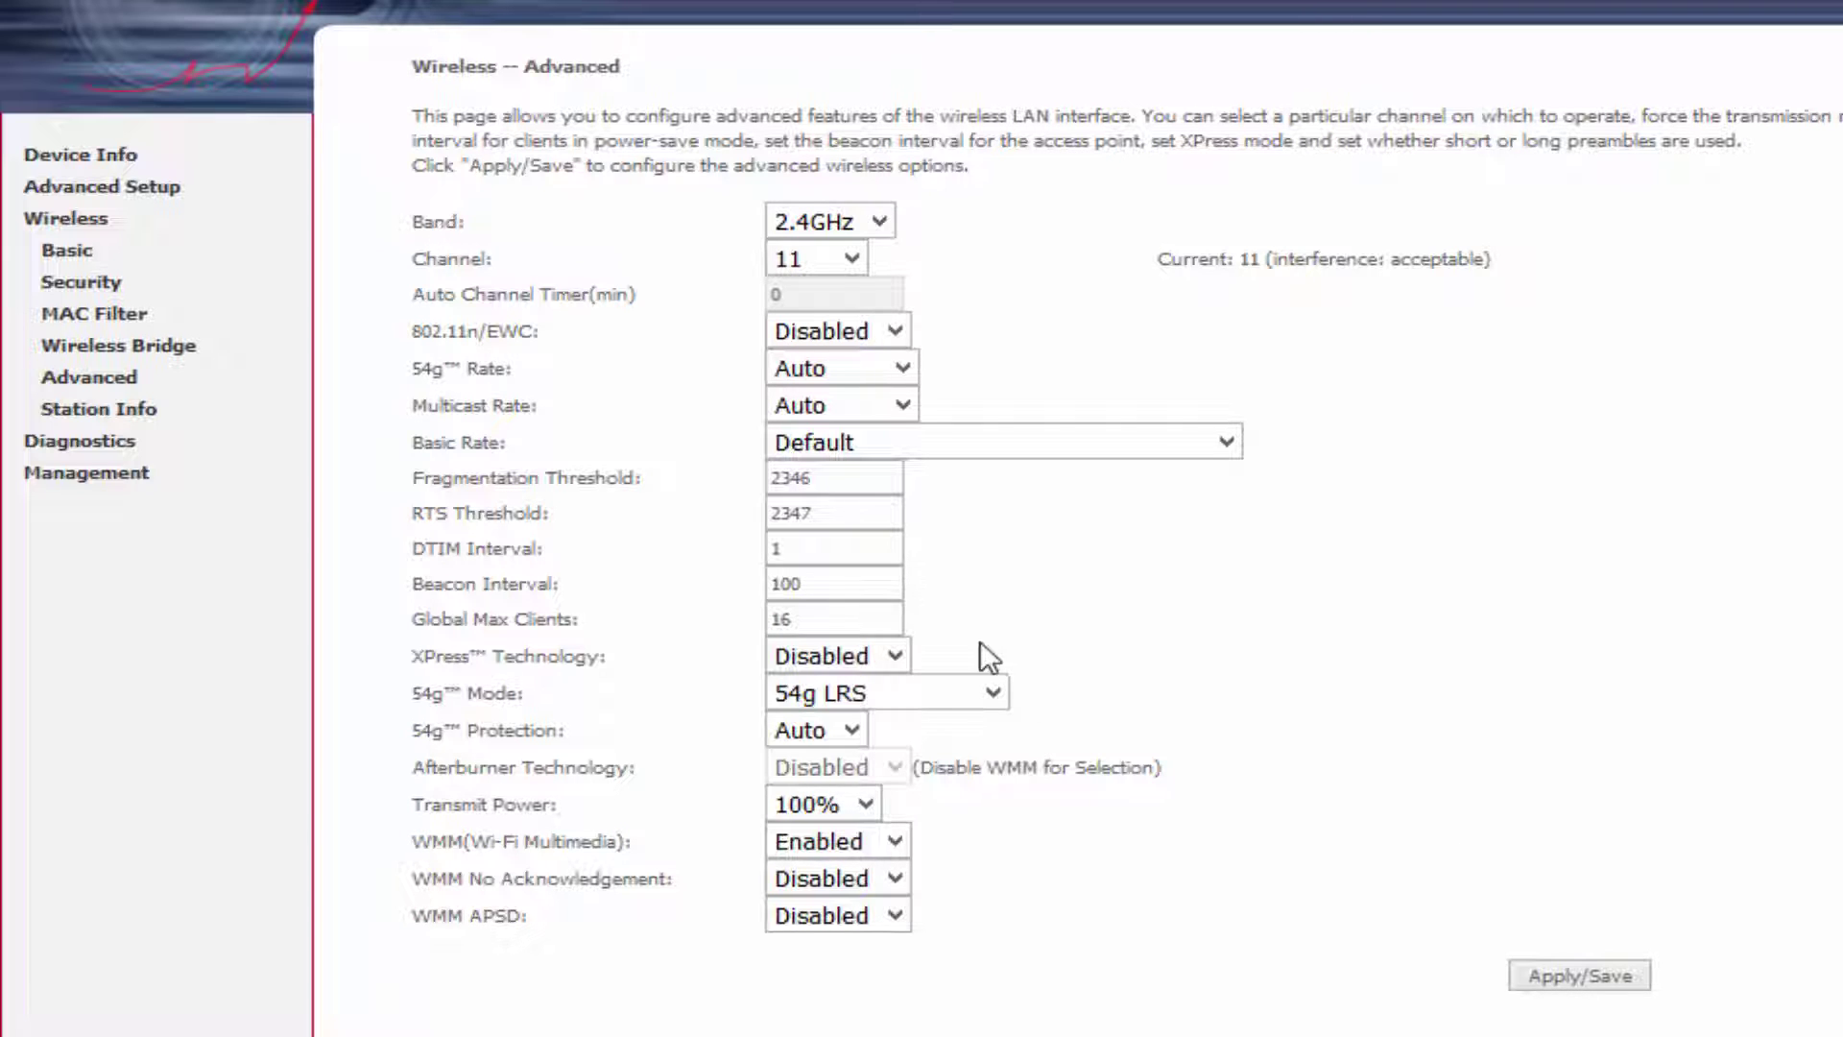
Set network authentication to WPA2-PSK and replace the wireless passphrase with a new one.
{"action": "left_click", "coordinate": [96, 288]}
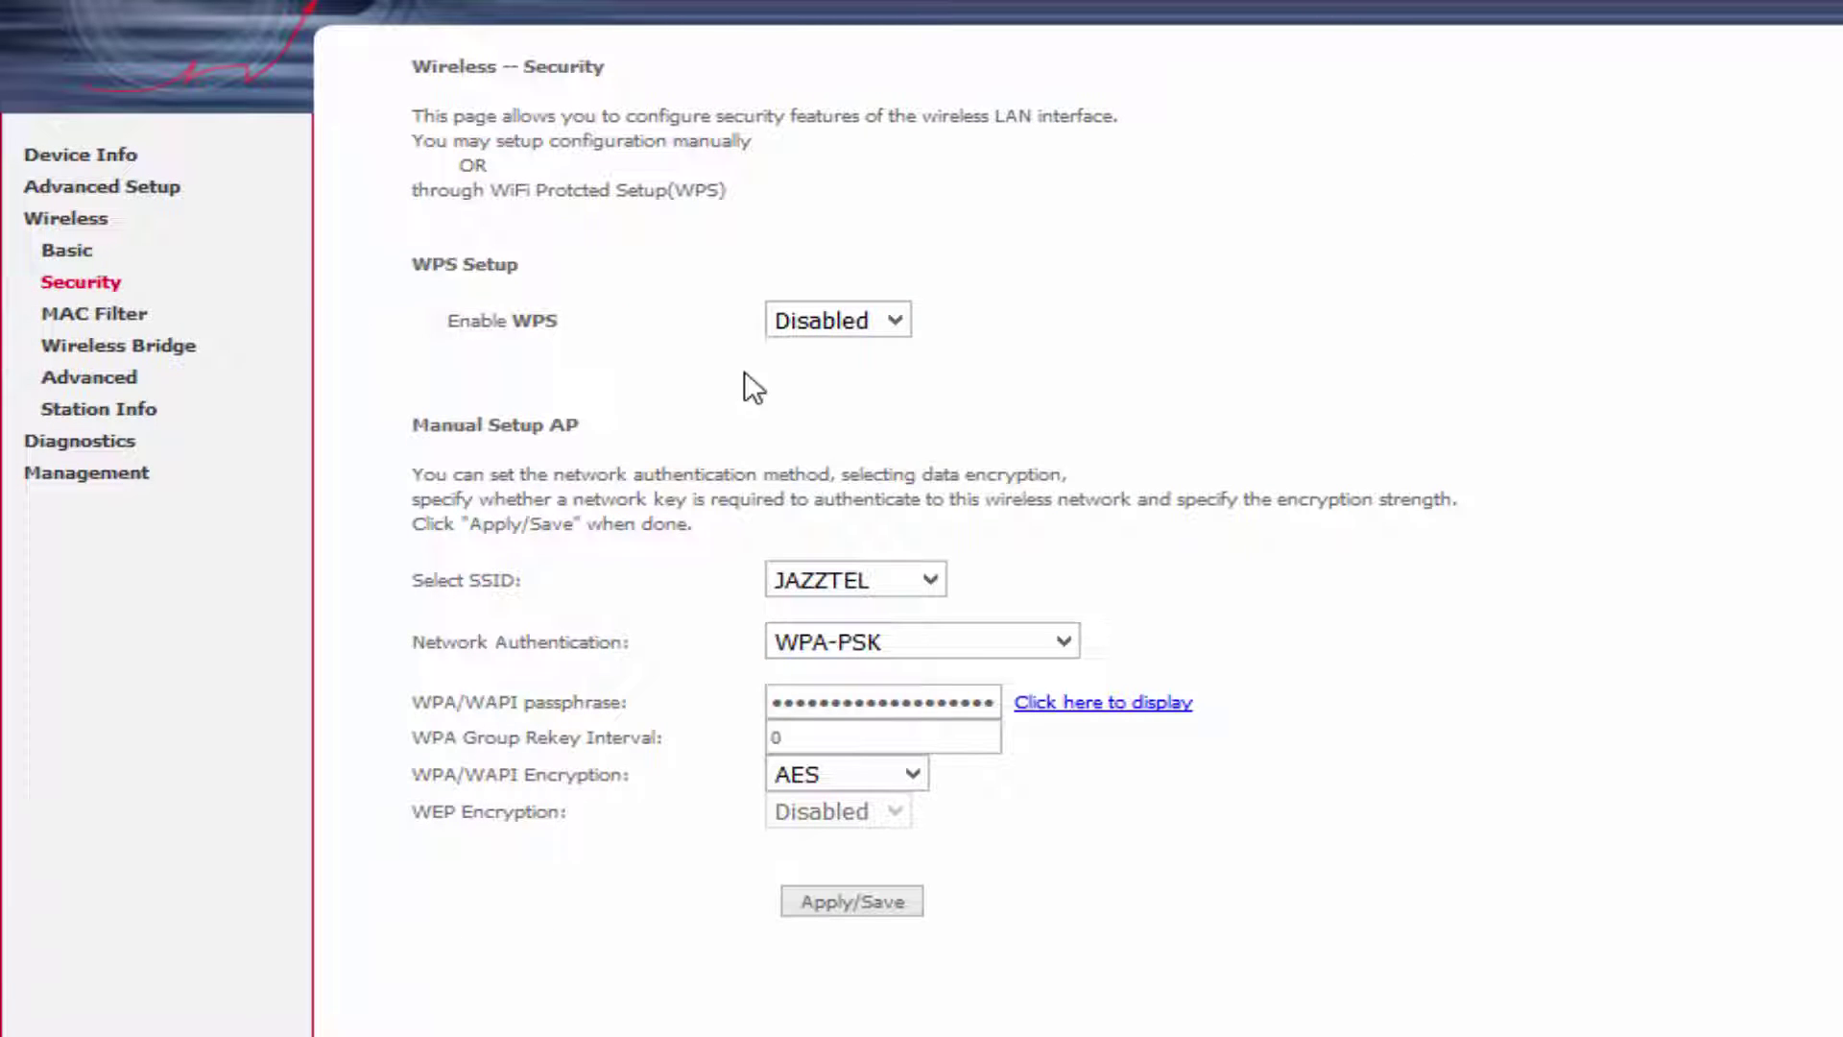
{"action": "left_click", "coordinate": [1063, 641]}
{"action": "left_click", "coordinate": [964, 929]}
{"action": "left_click_drag", "start_coordinate": [774, 703], "coordinate": [1161, 715]}
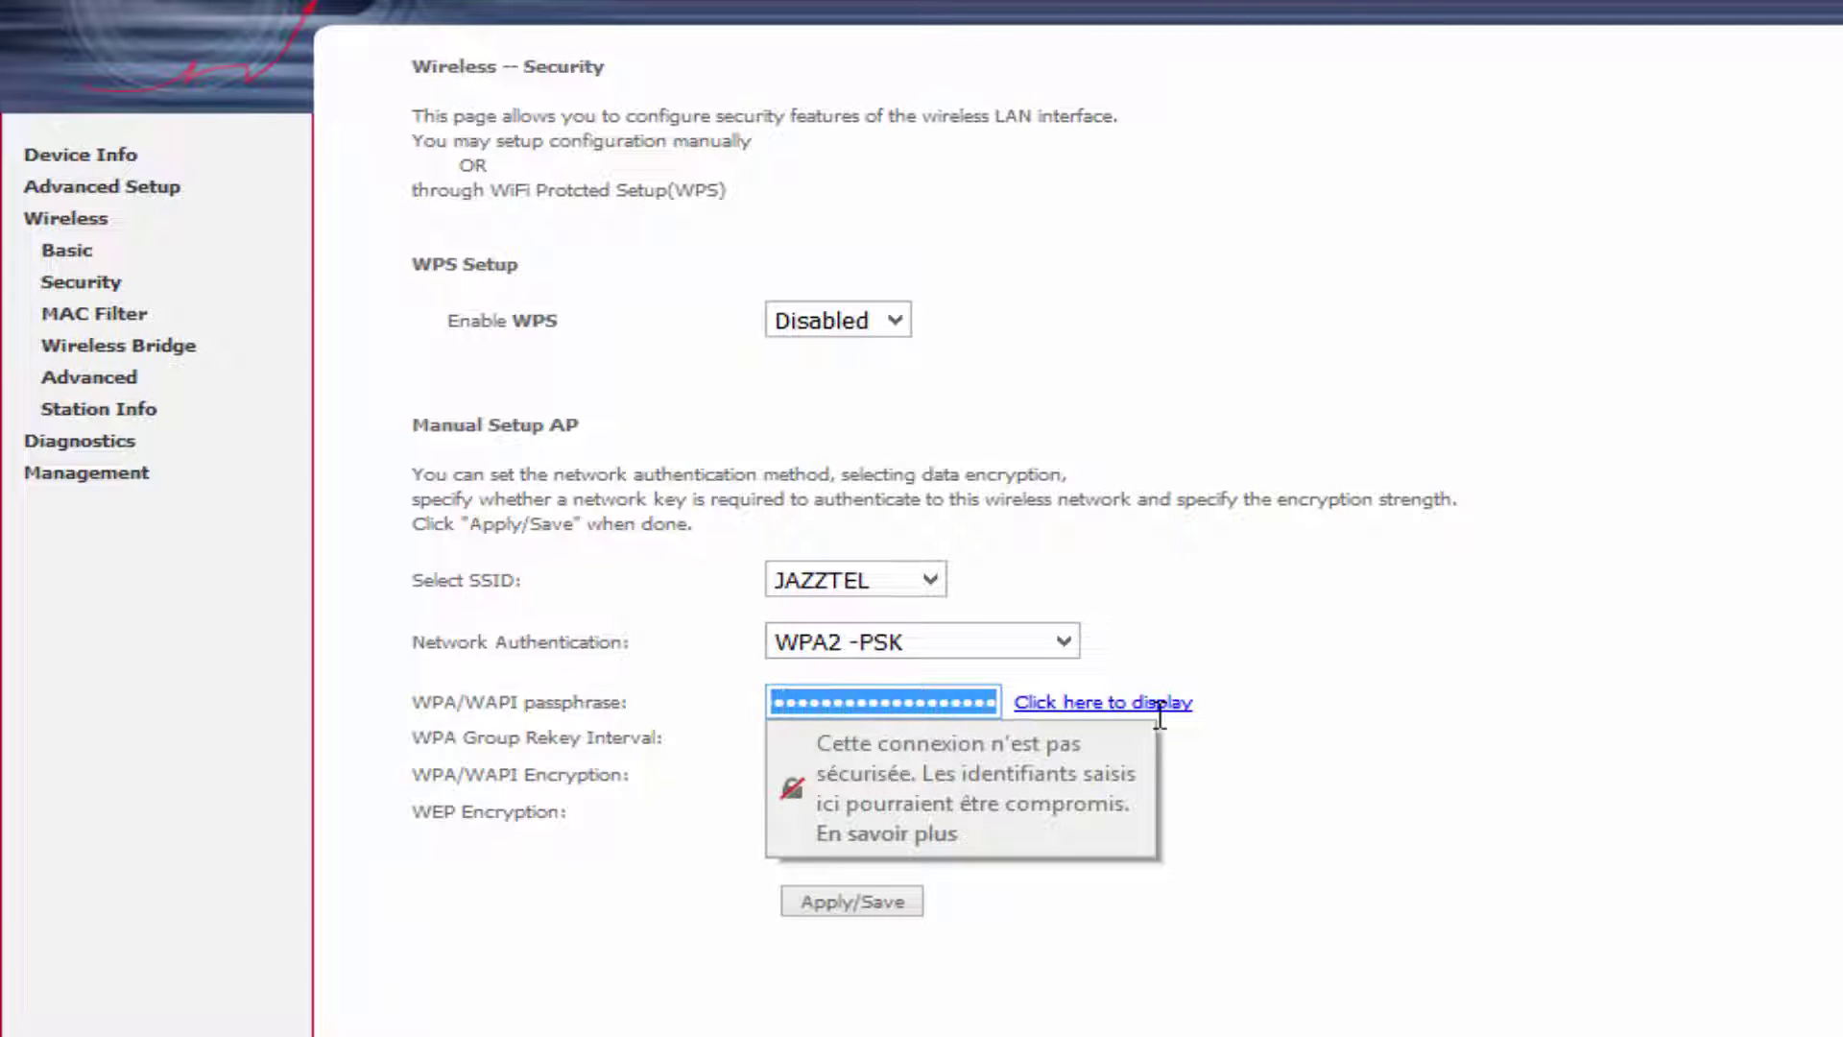
{"action": "key", "text": "BackSpace"}
{"action": "left_click", "coordinate": [939, 698]}
{"action": "type", "text": "•••"}
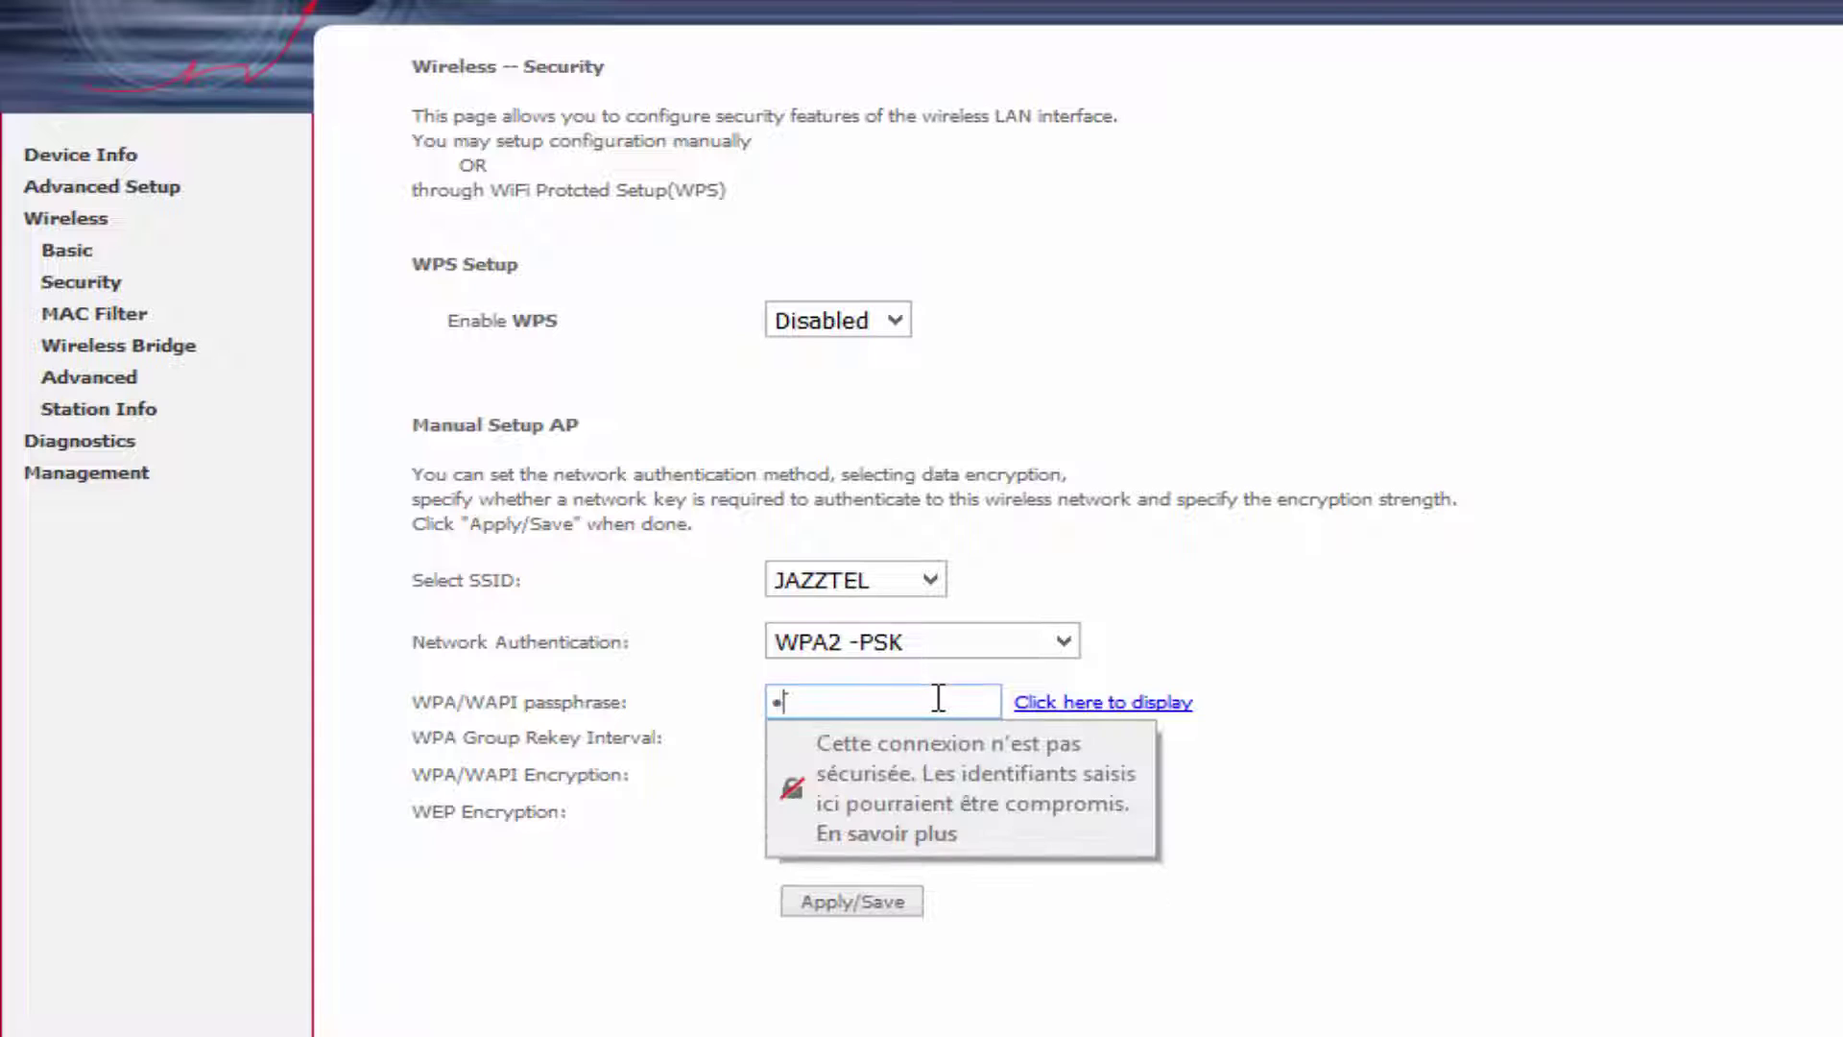
{"action": "type", "text": "••"}
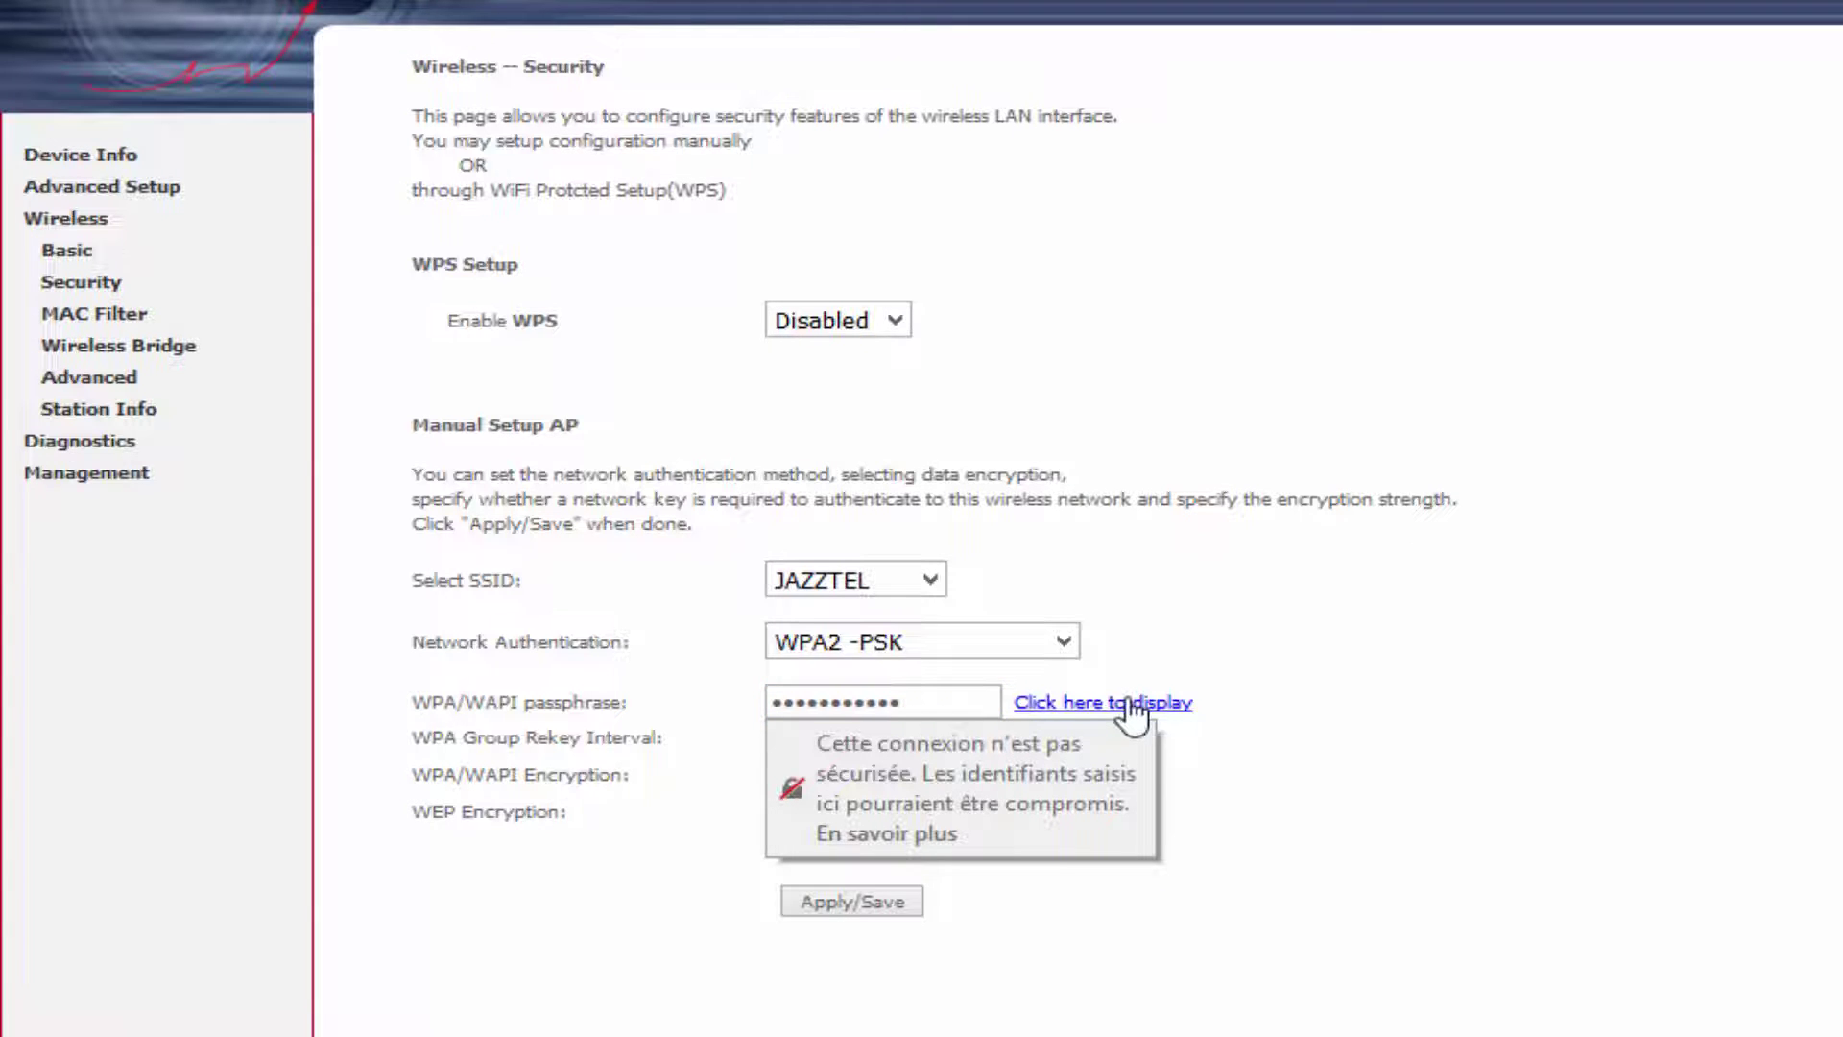
Display the new passphrase to verify it, close the popup, and save security settings.
{"action": "left_click", "coordinate": [1127, 793]}
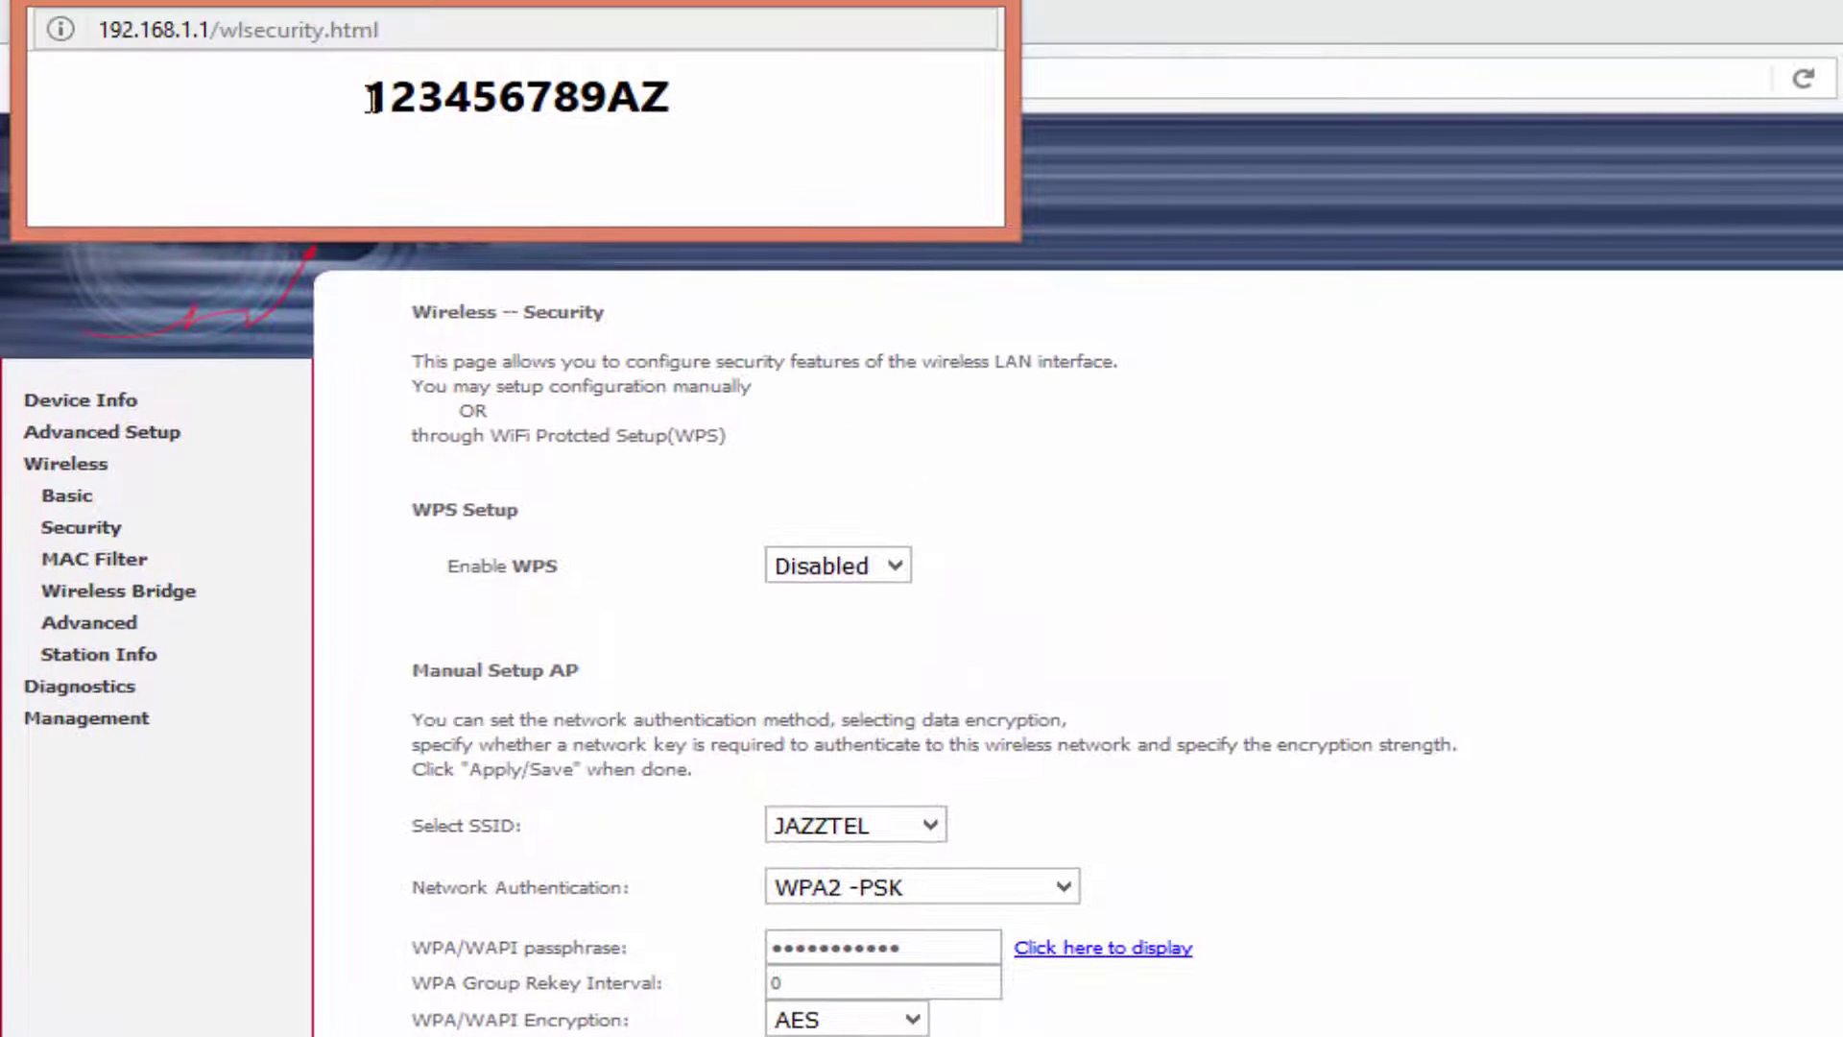
{"action": "left_click_drag", "start_coordinate": [371, 100], "coordinate": [683, 100]}
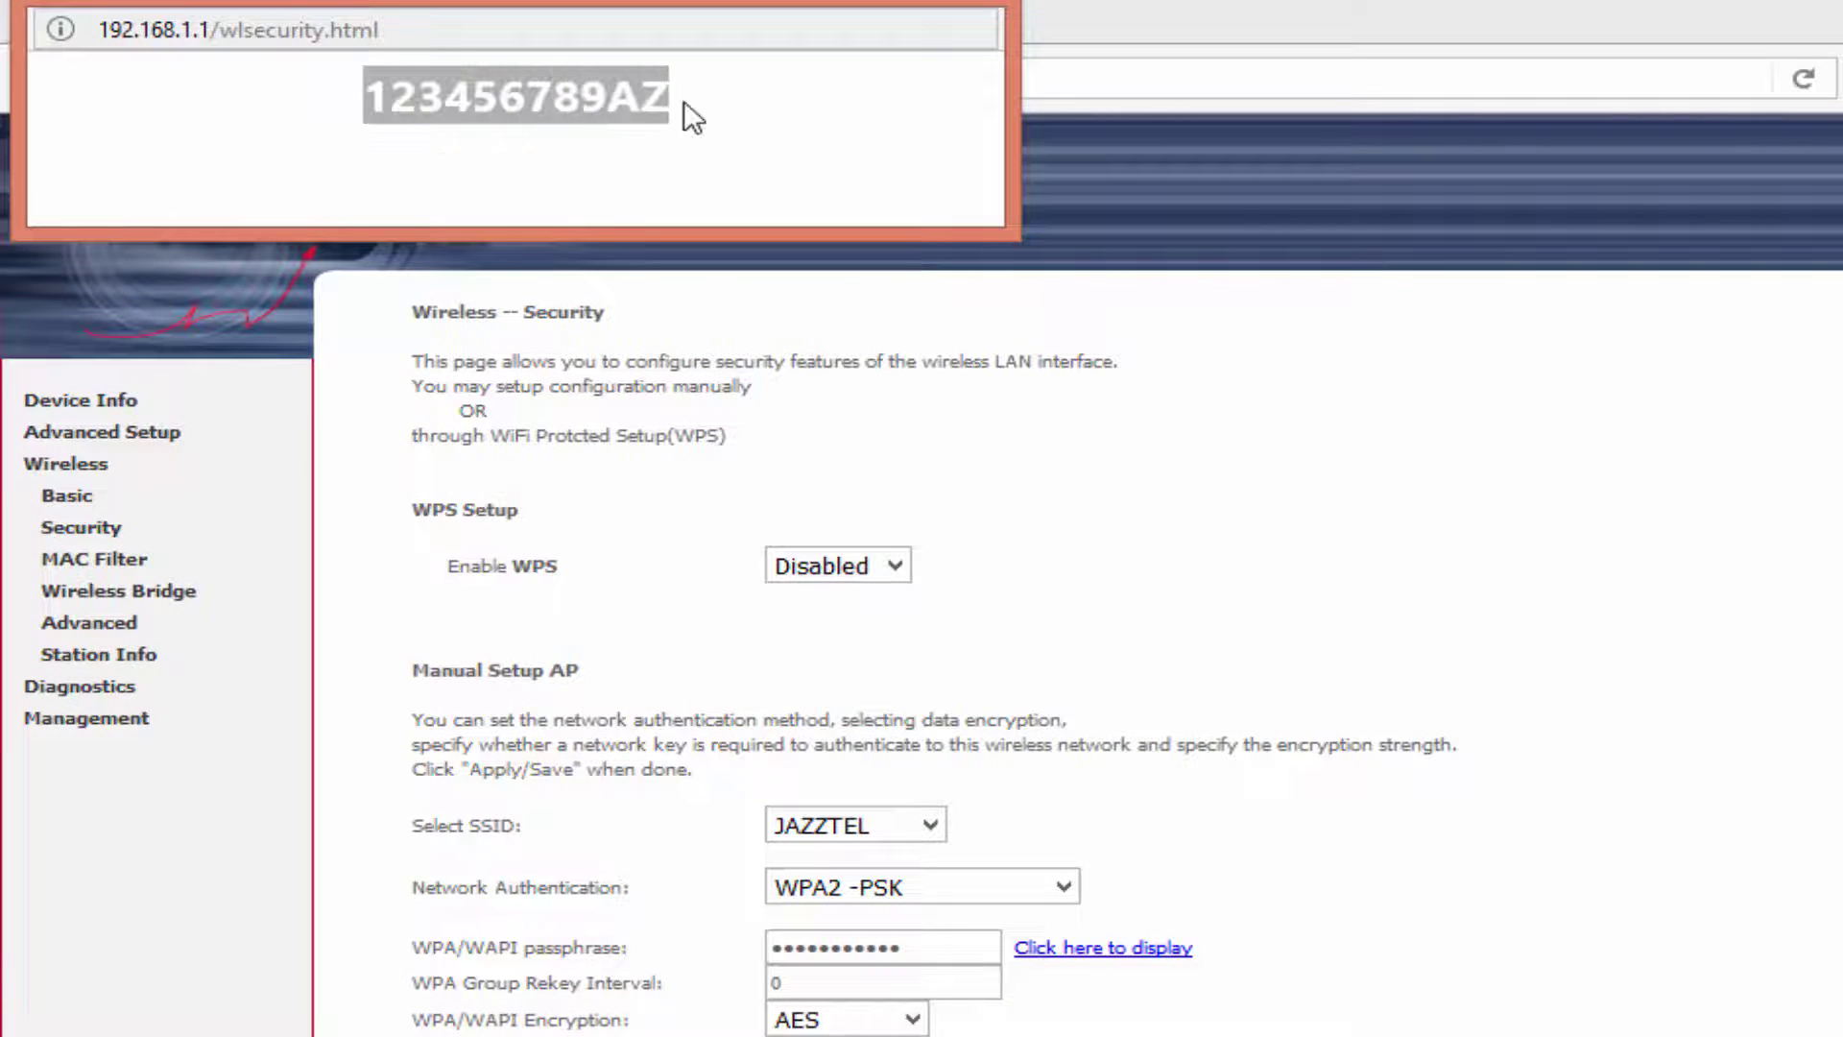
{"action": "left_click", "coordinate": [722, 134]}
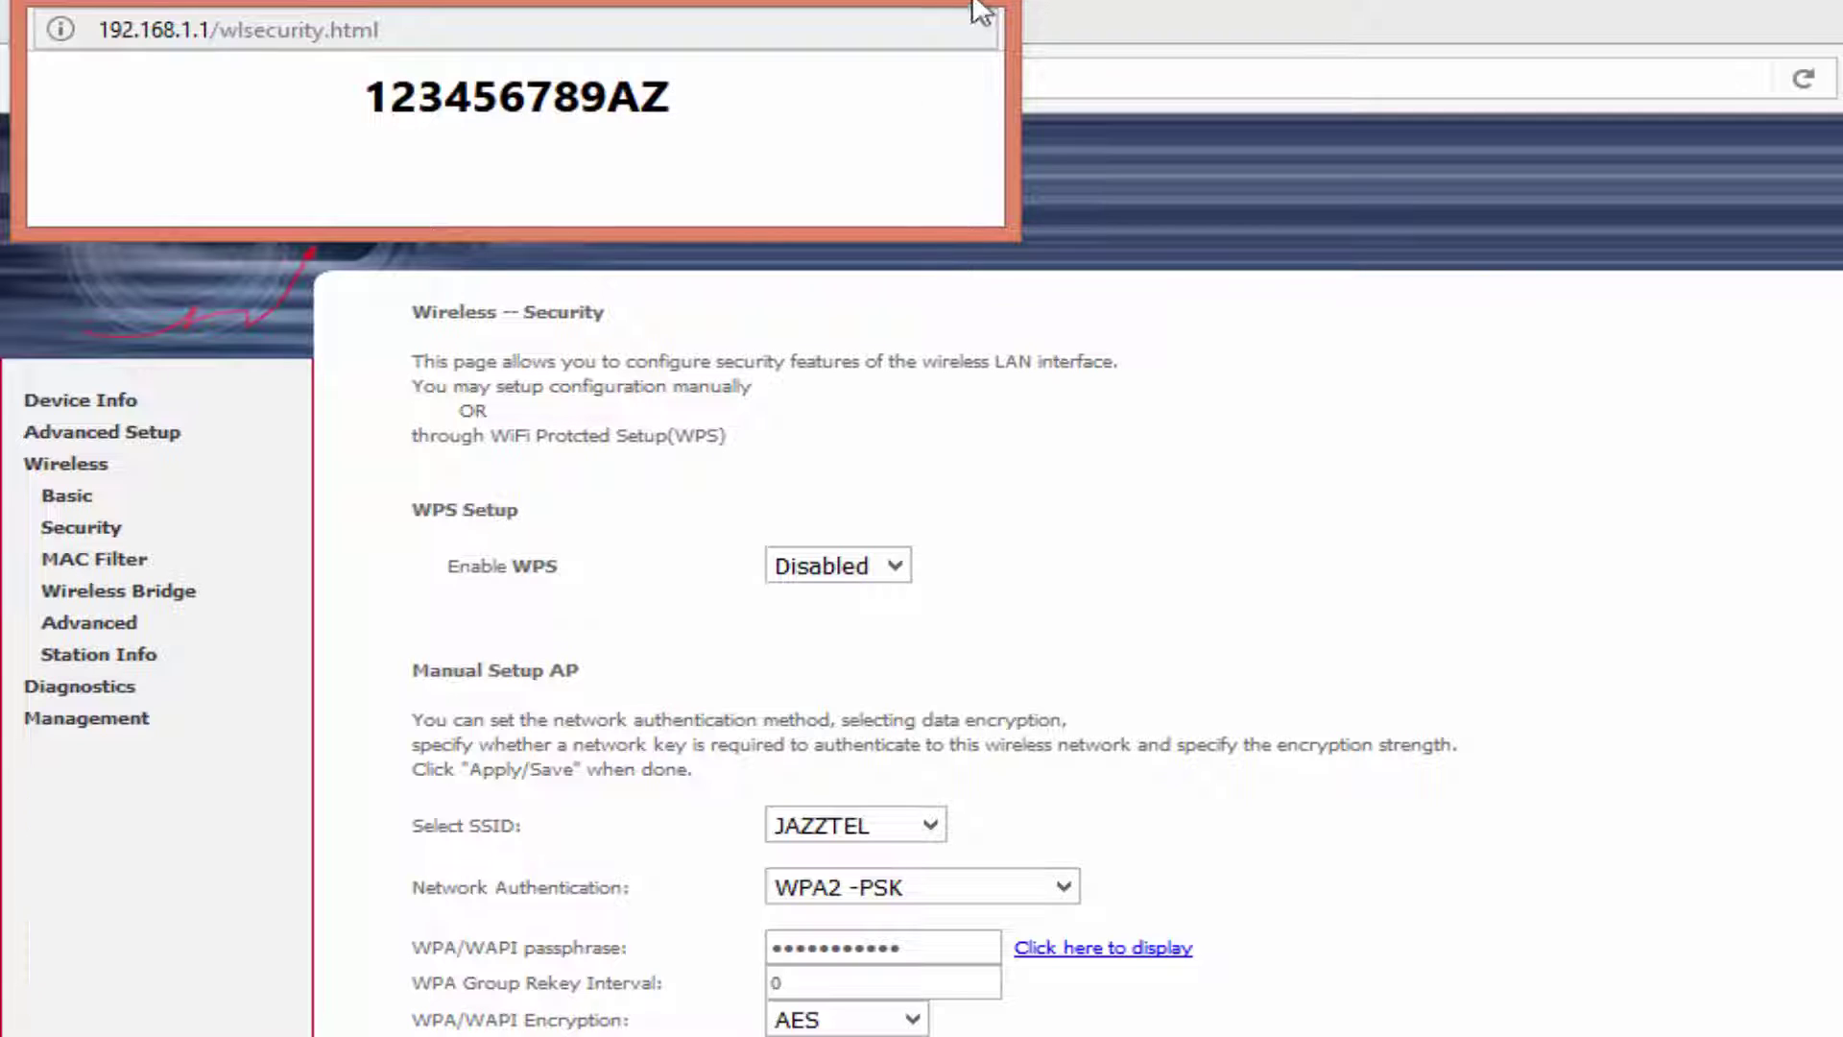
{"action": "left_click", "coordinate": [979, 9]}
{"action": "left_click", "coordinate": [853, 1031]}
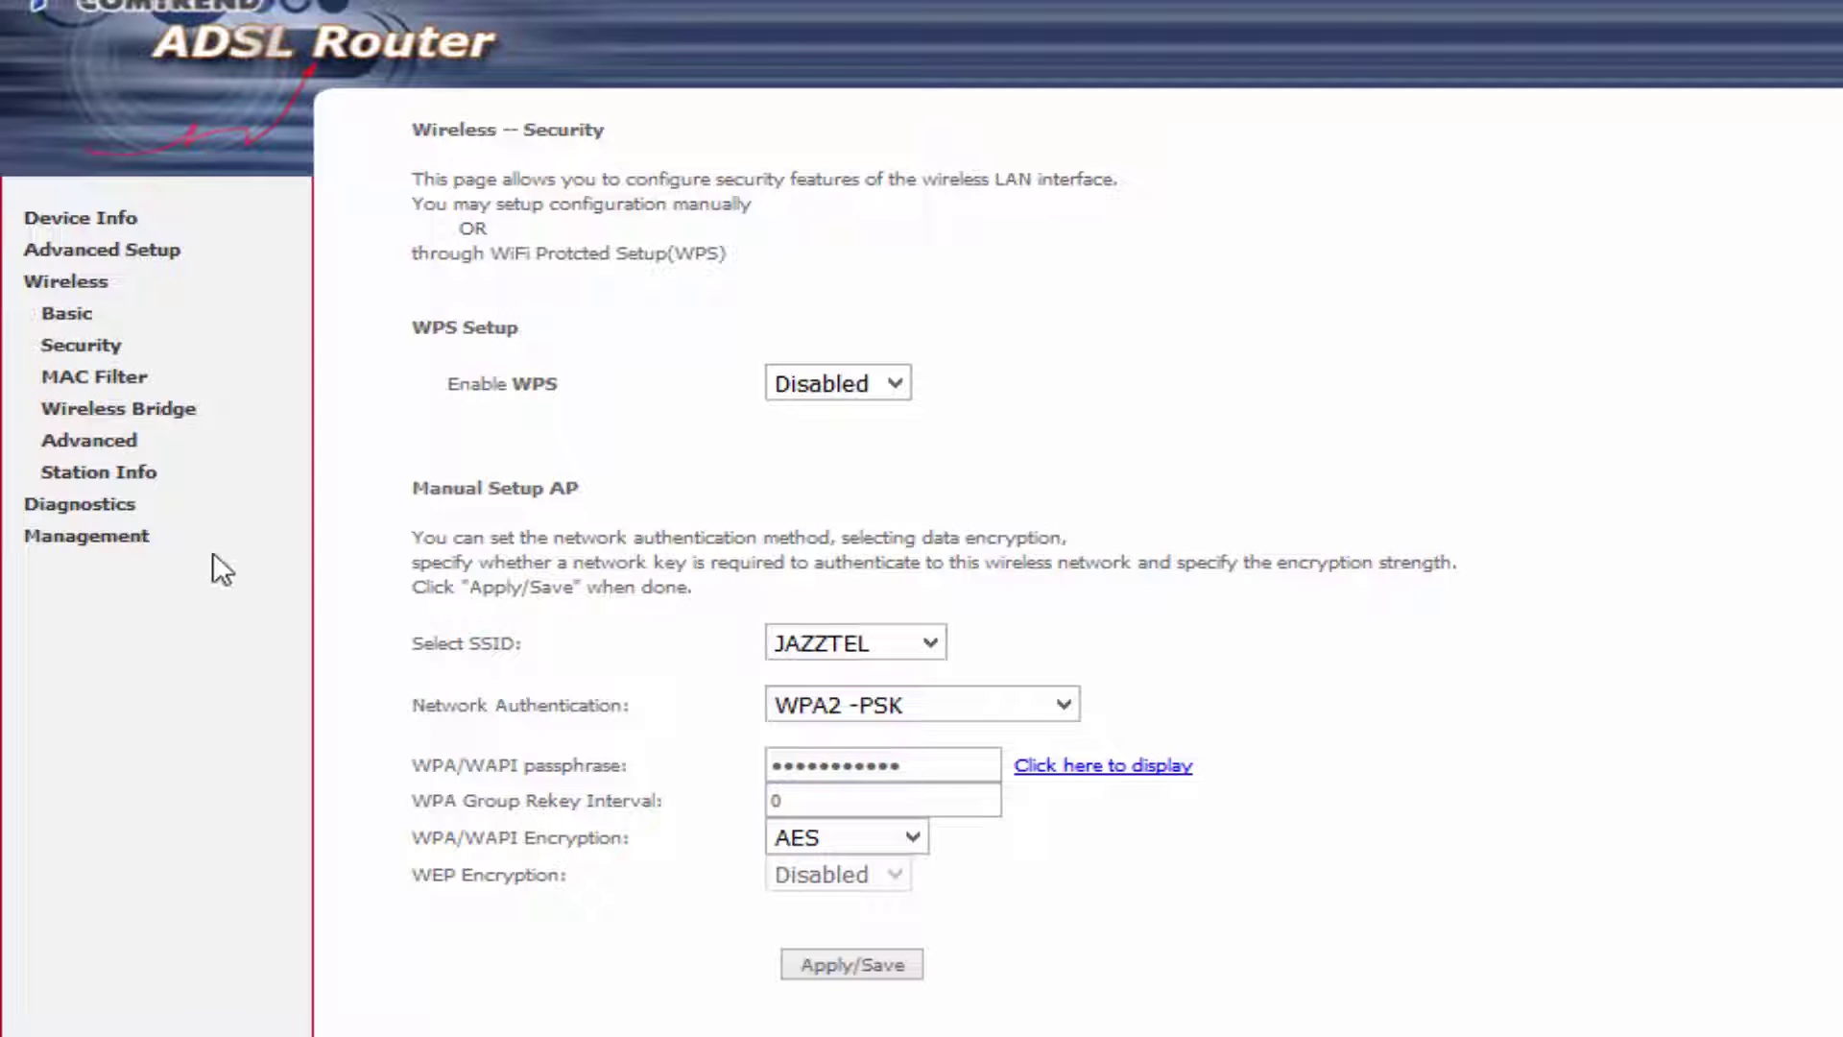
Reboot the router from Management and check its LAN IPv4 address 192.168.1.1 on Device Info.
{"action": "left_click", "coordinate": [123, 539]}
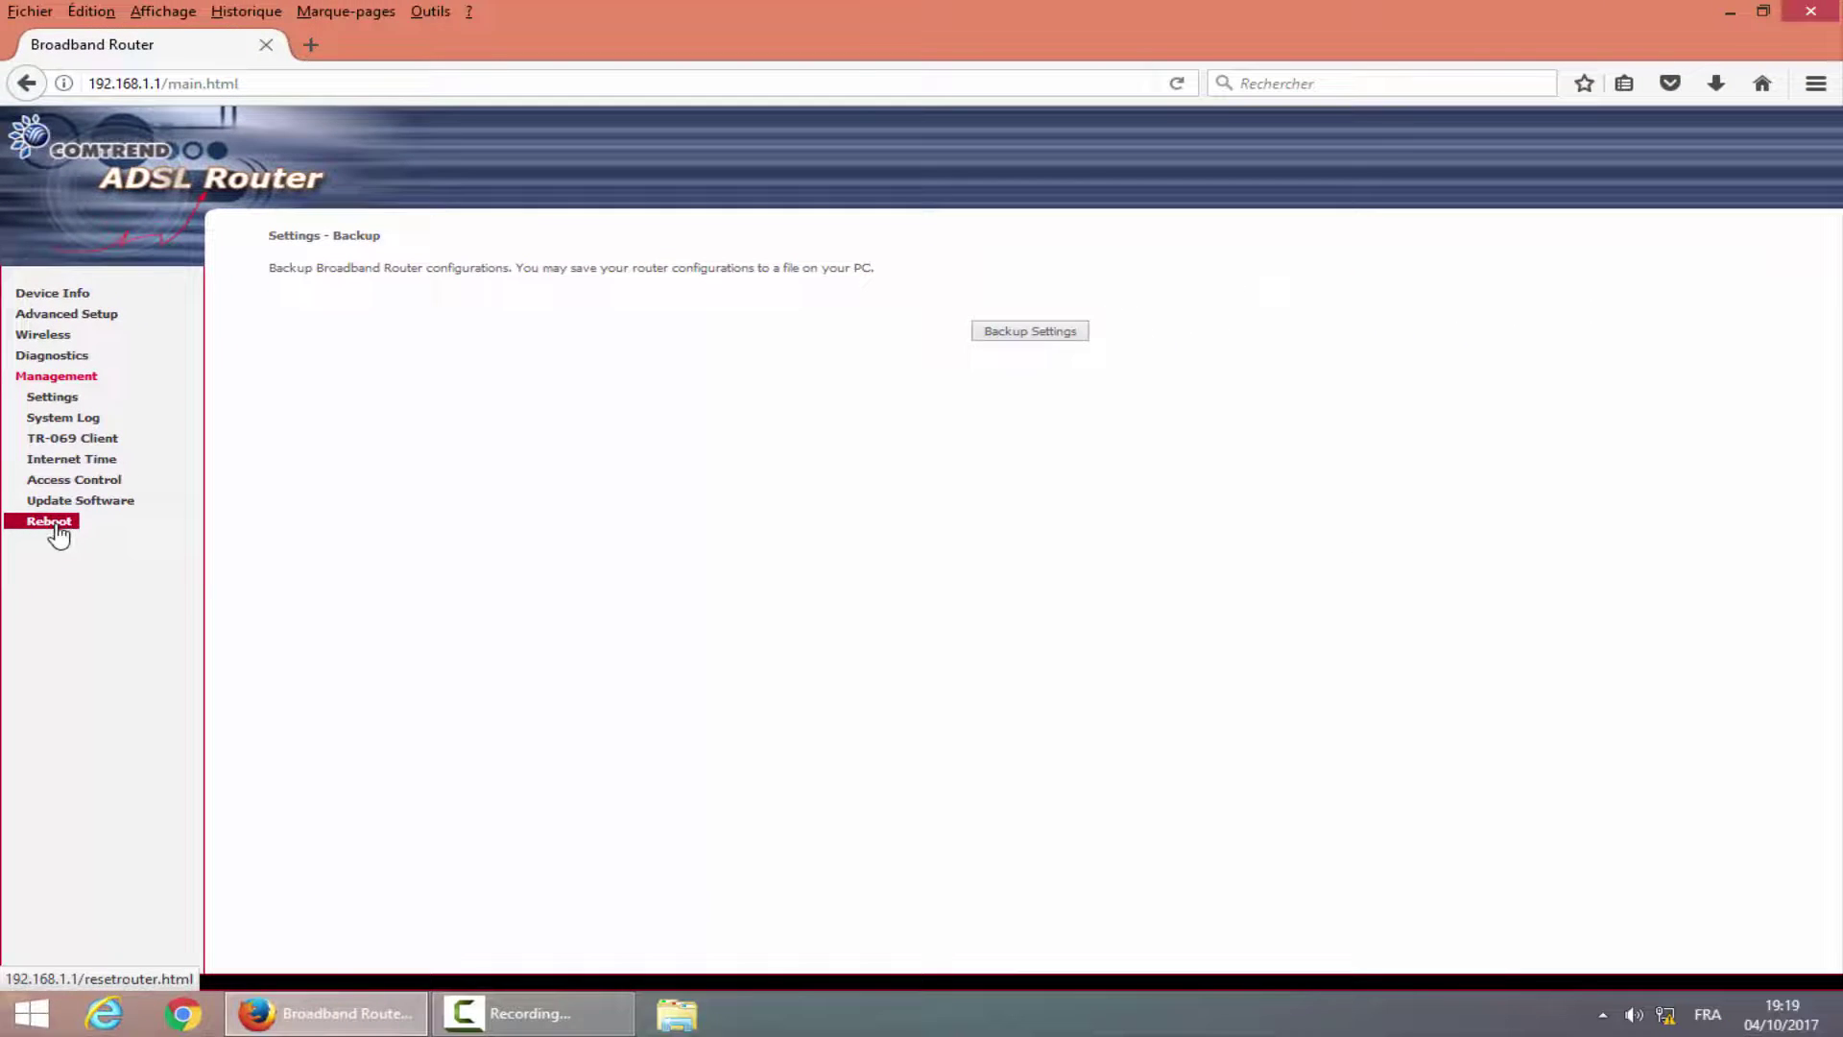
{"action": "left_click", "coordinate": [49, 522]}
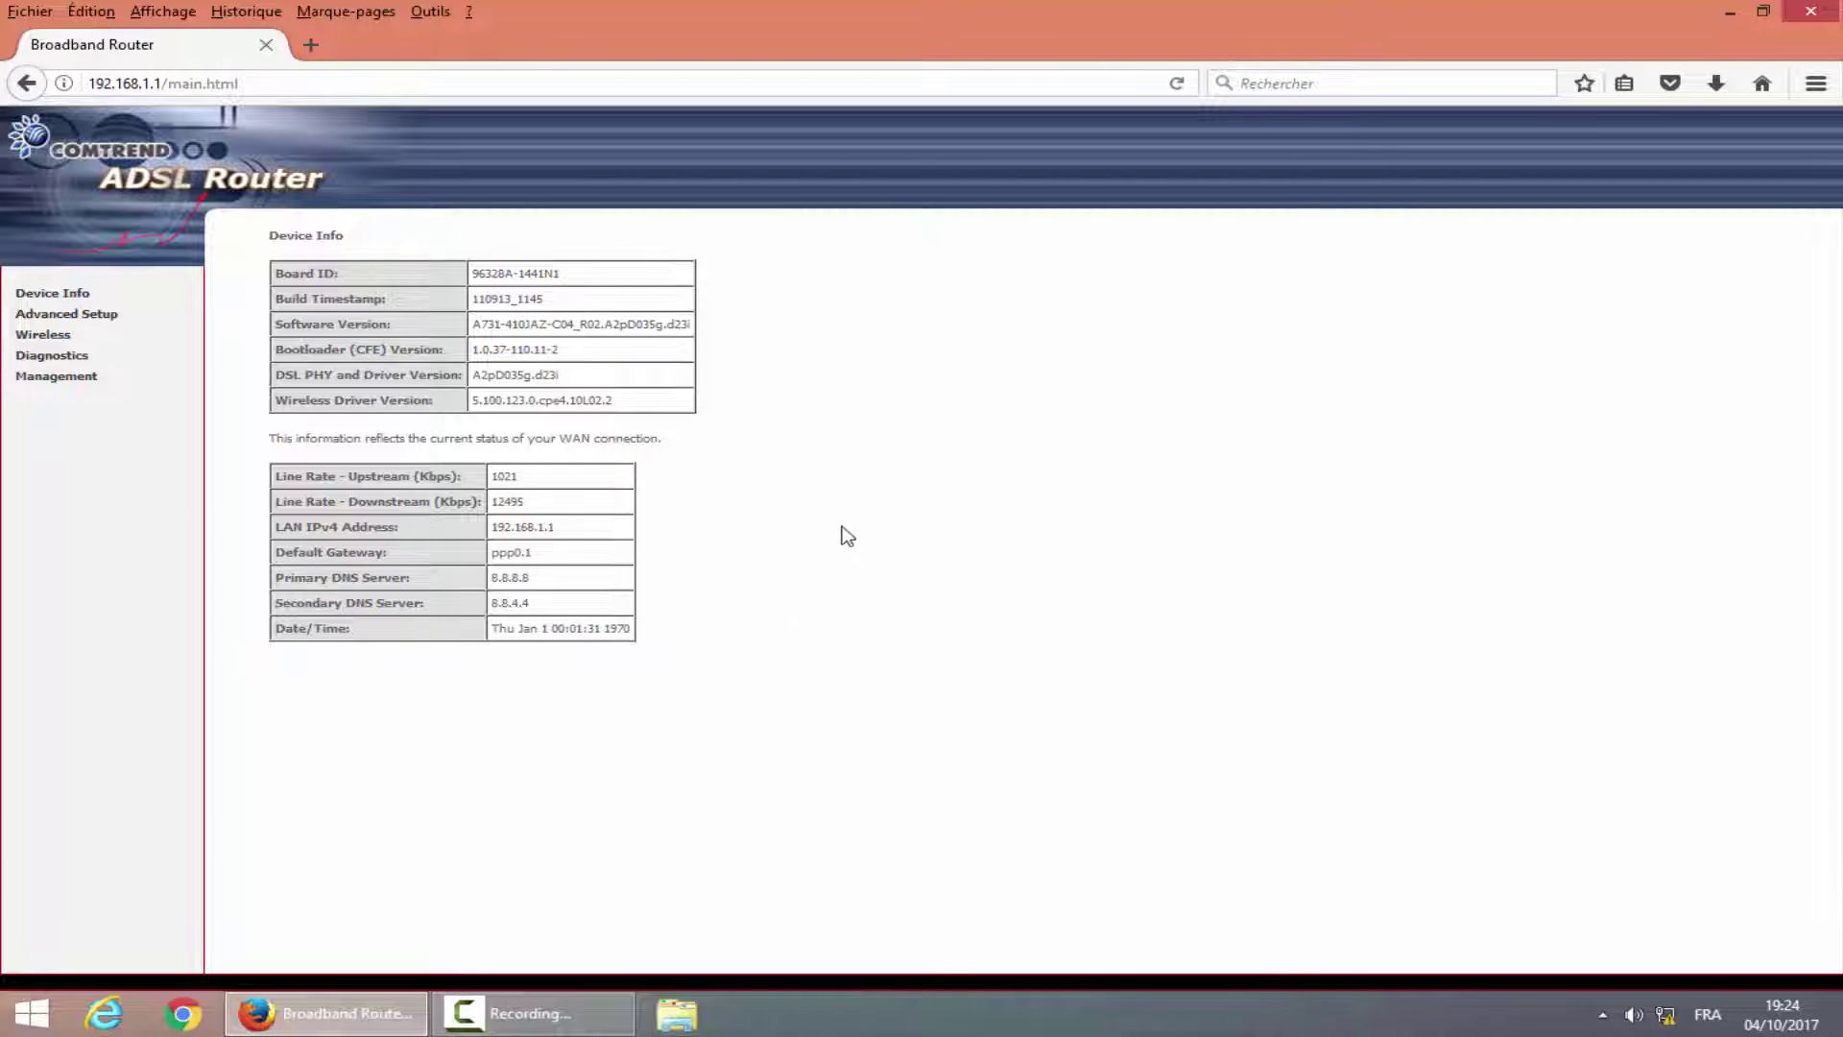
{"action": "left_click_drag", "start_coordinate": [492, 527], "coordinate": [494, 480]}
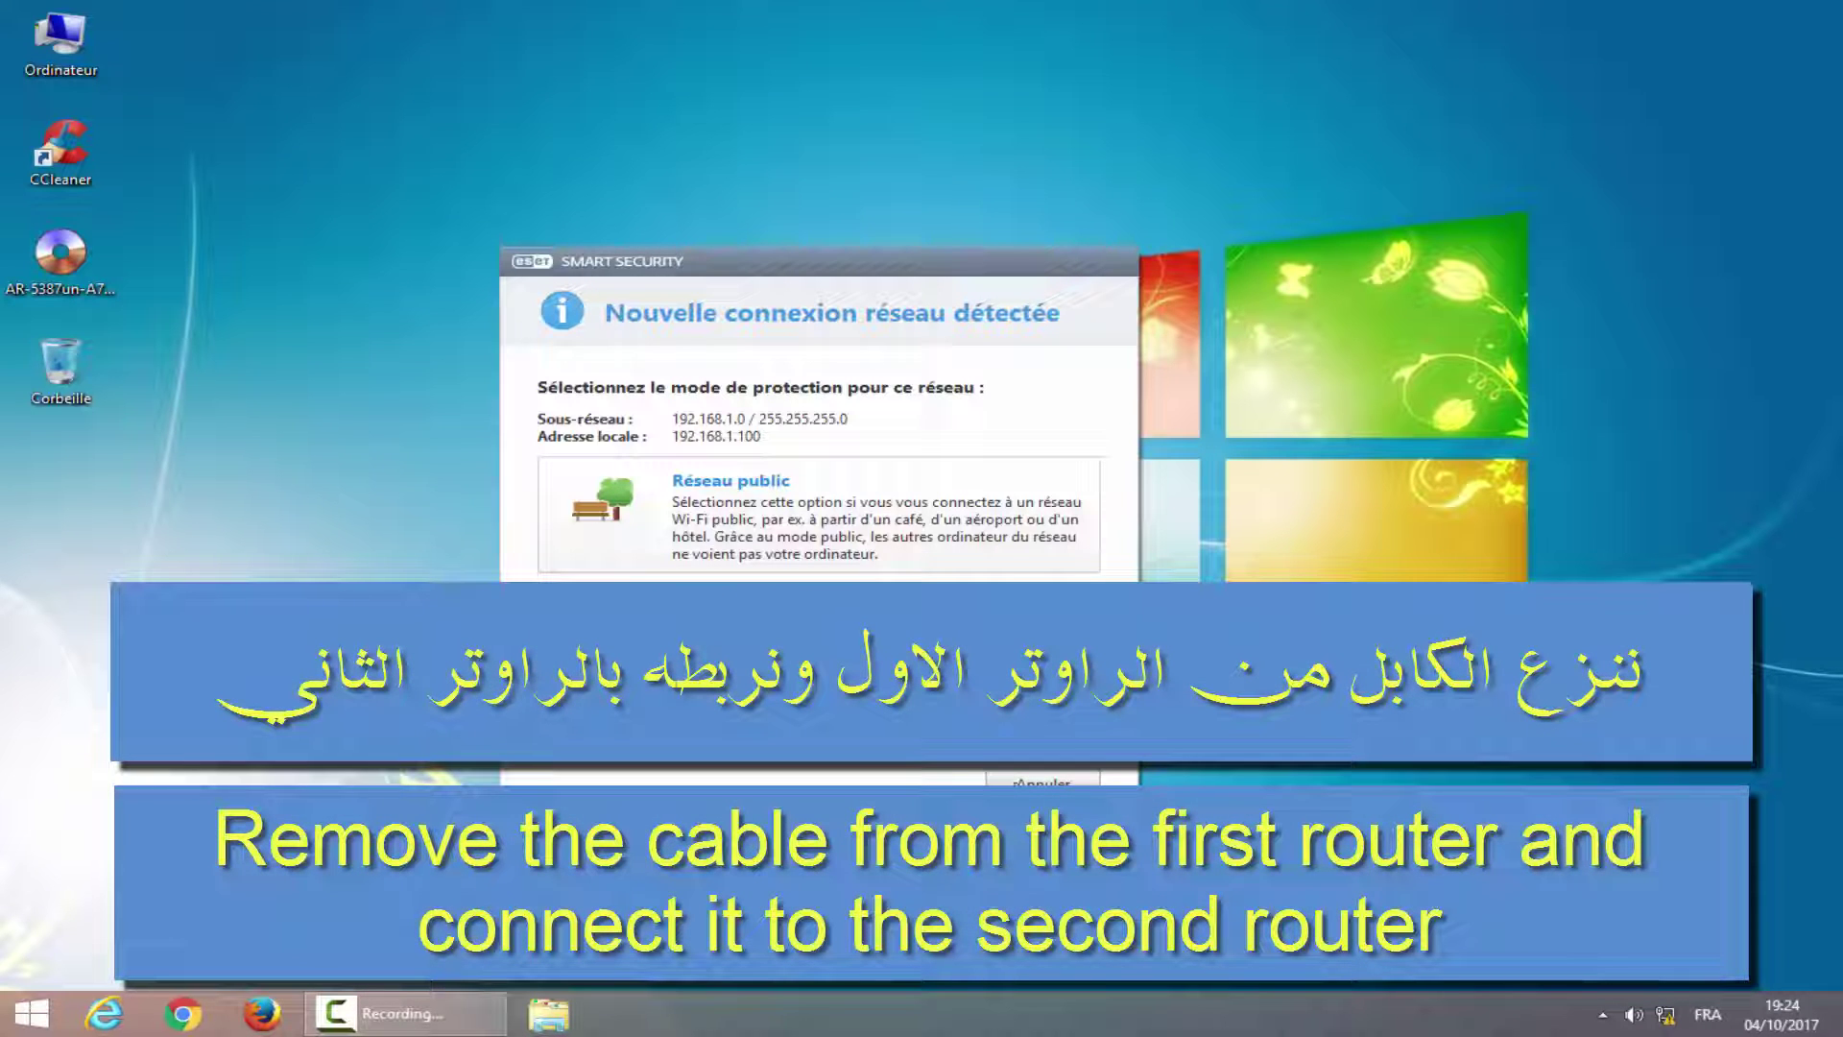
Dismiss the network notice, load 192.168.1.1 in Firefox, and log in to the router.
{"action": "left_click", "coordinate": [1043, 779]}
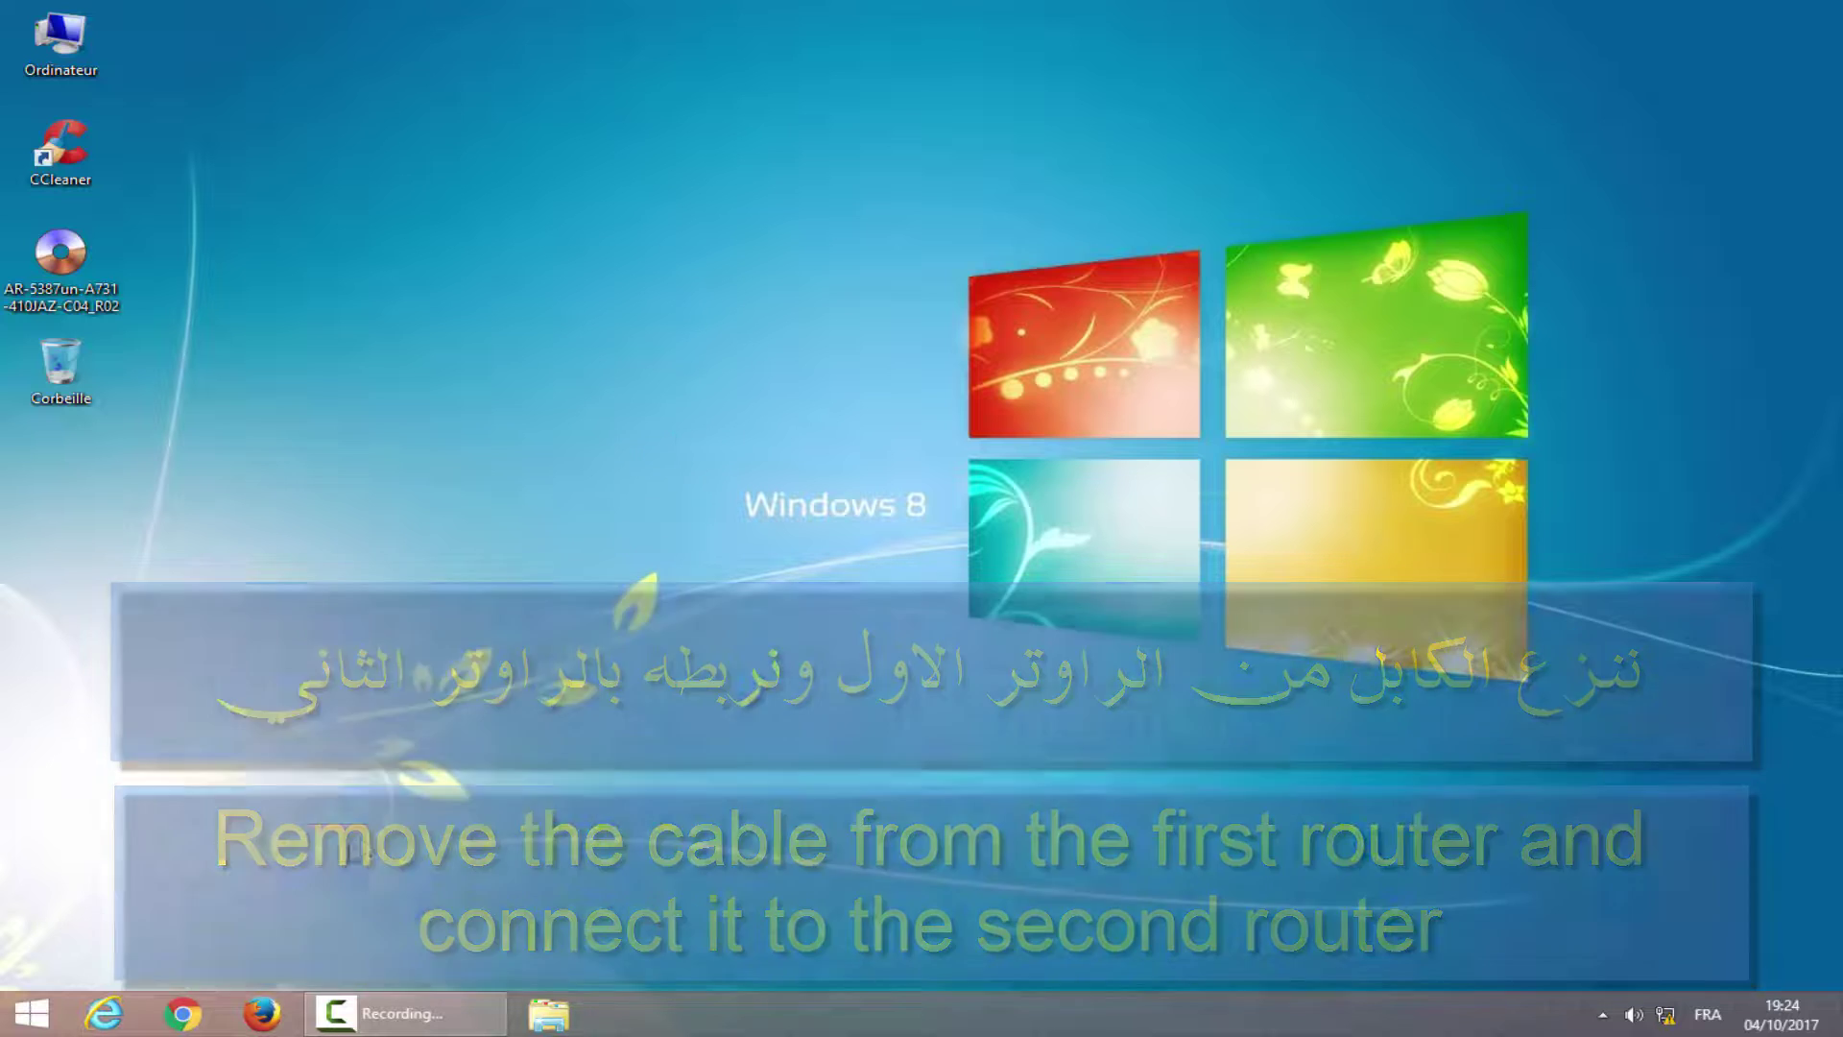
{"action": "left_click", "coordinate": [268, 1014]}
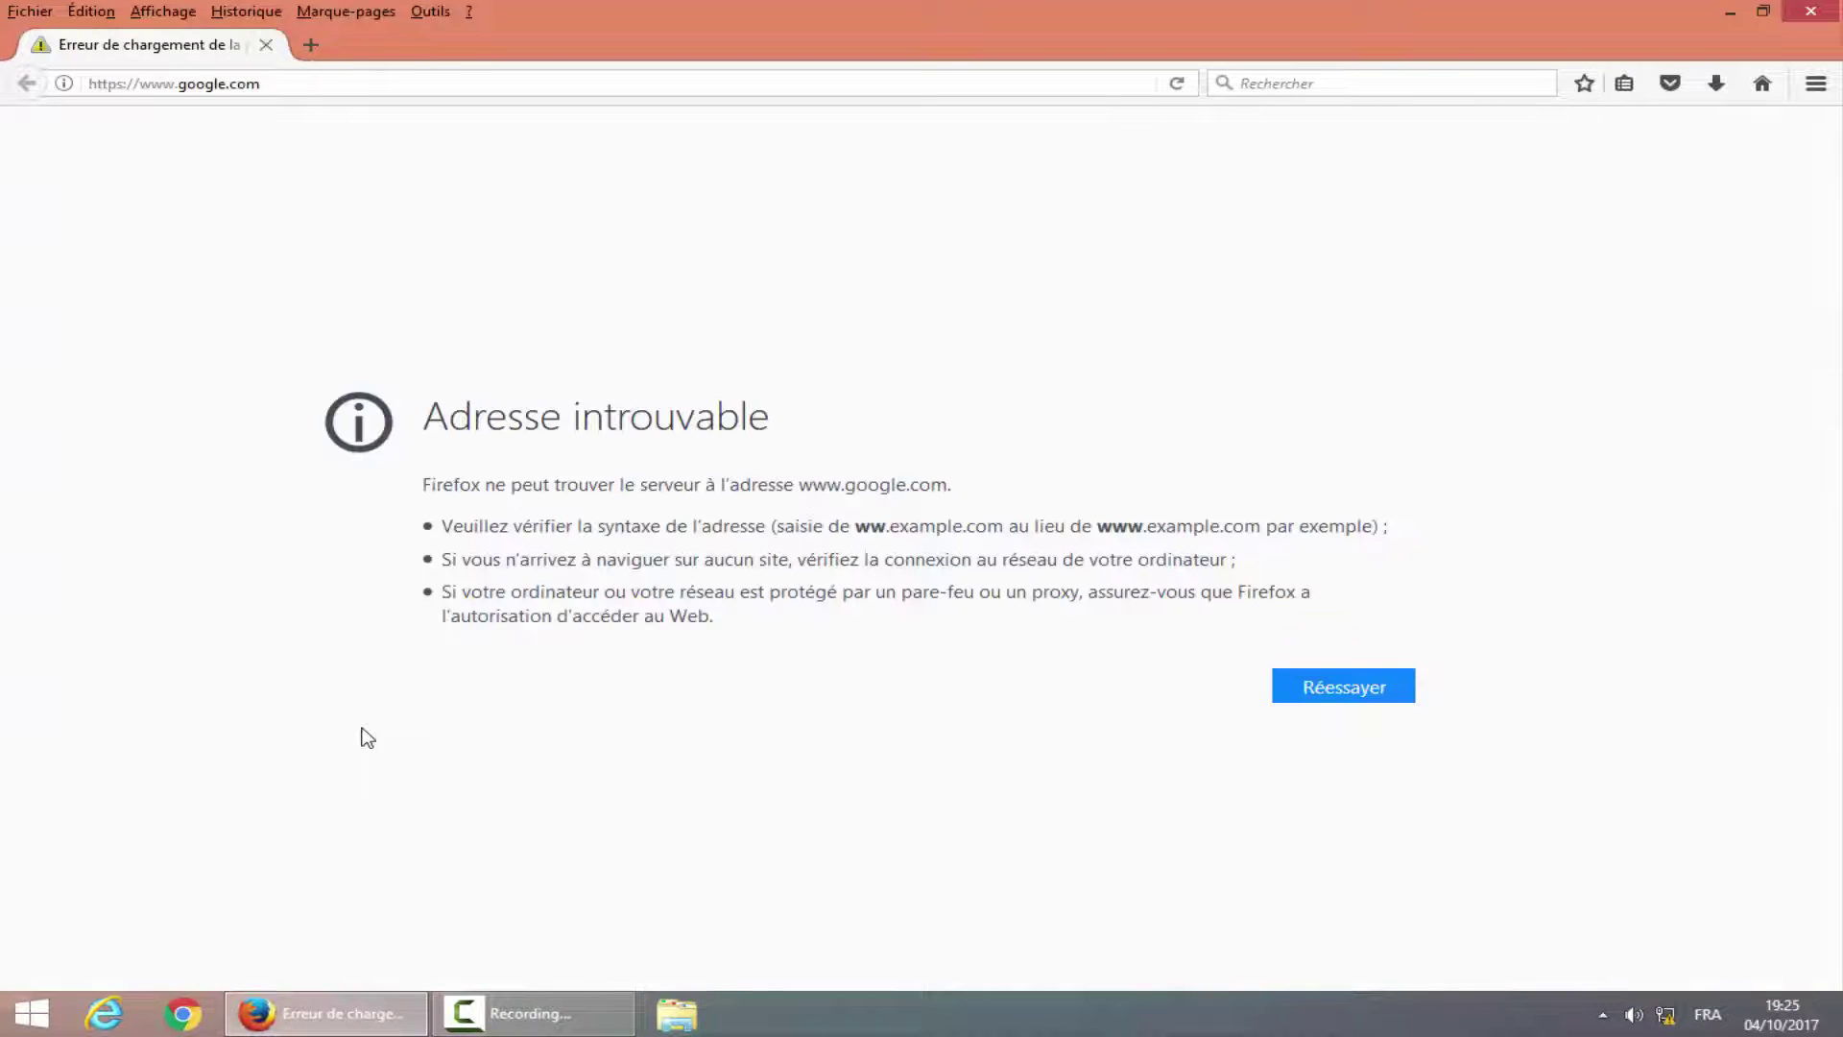
{"action": "left_click", "coordinate": [461, 83]}
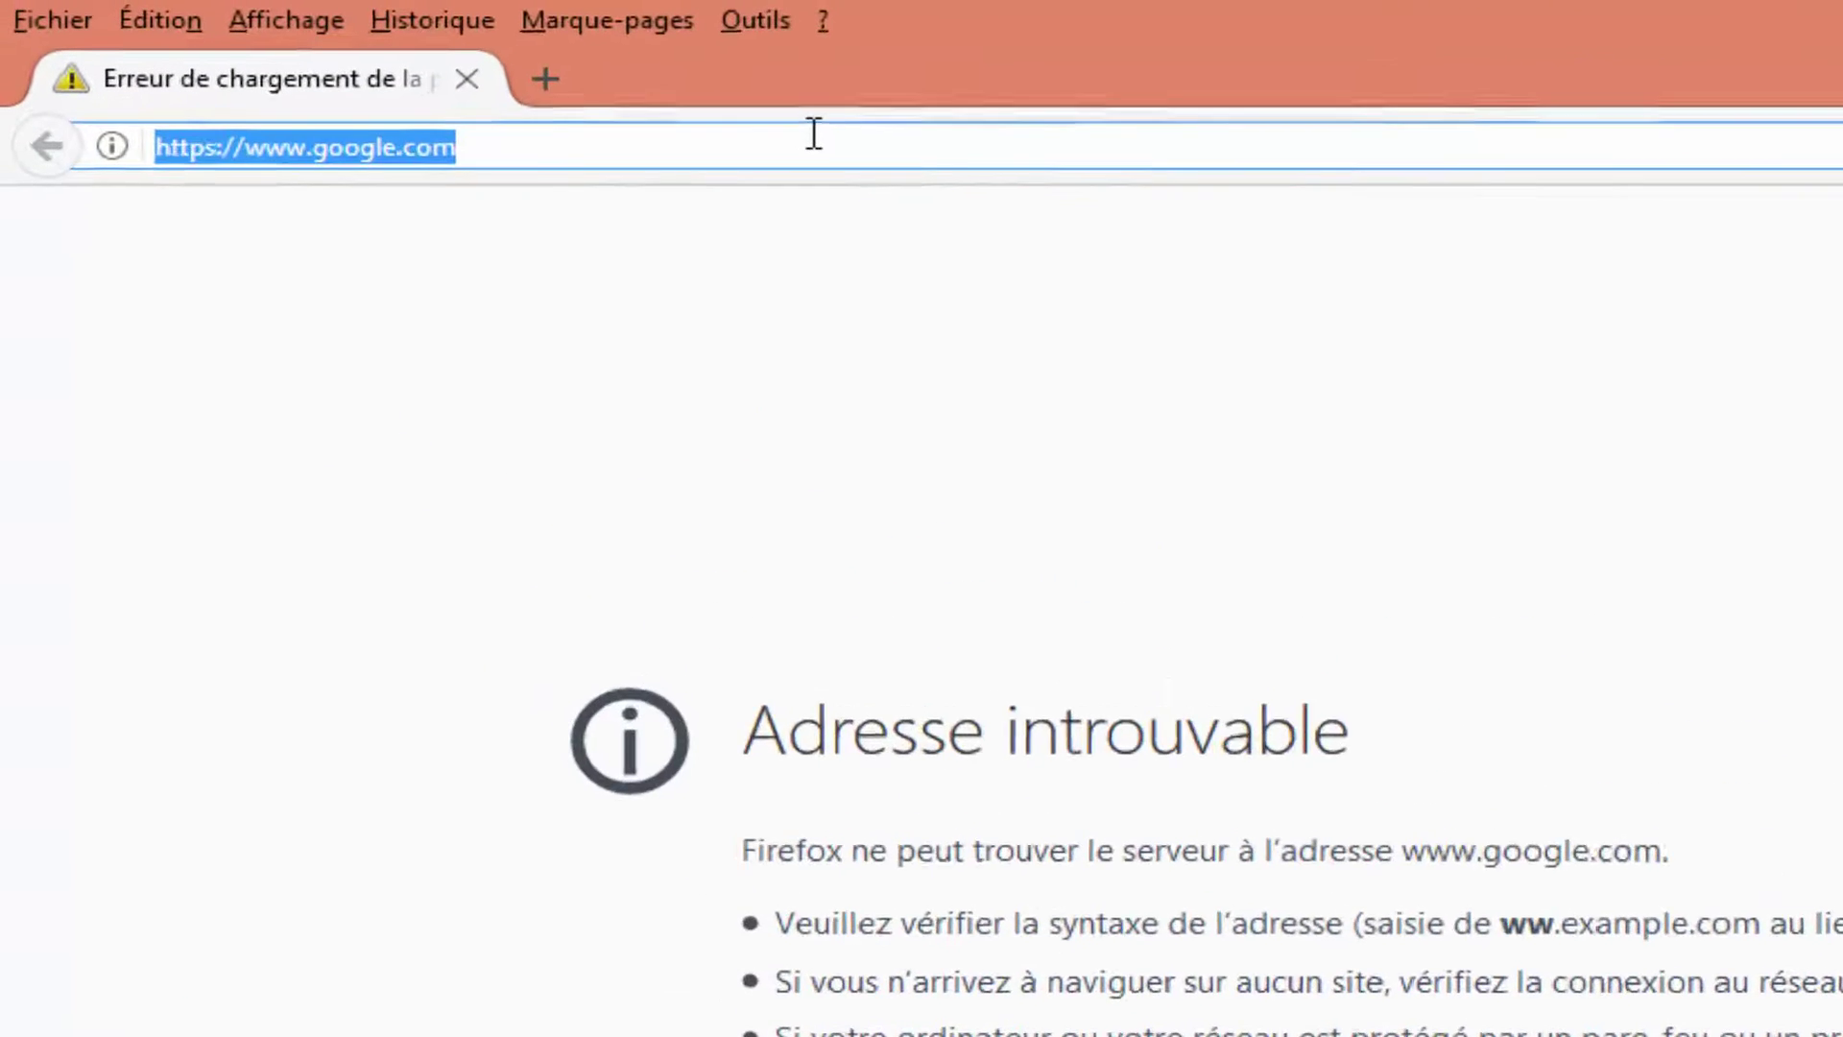
{"action": "type", "text": "192.168.1.1/"}
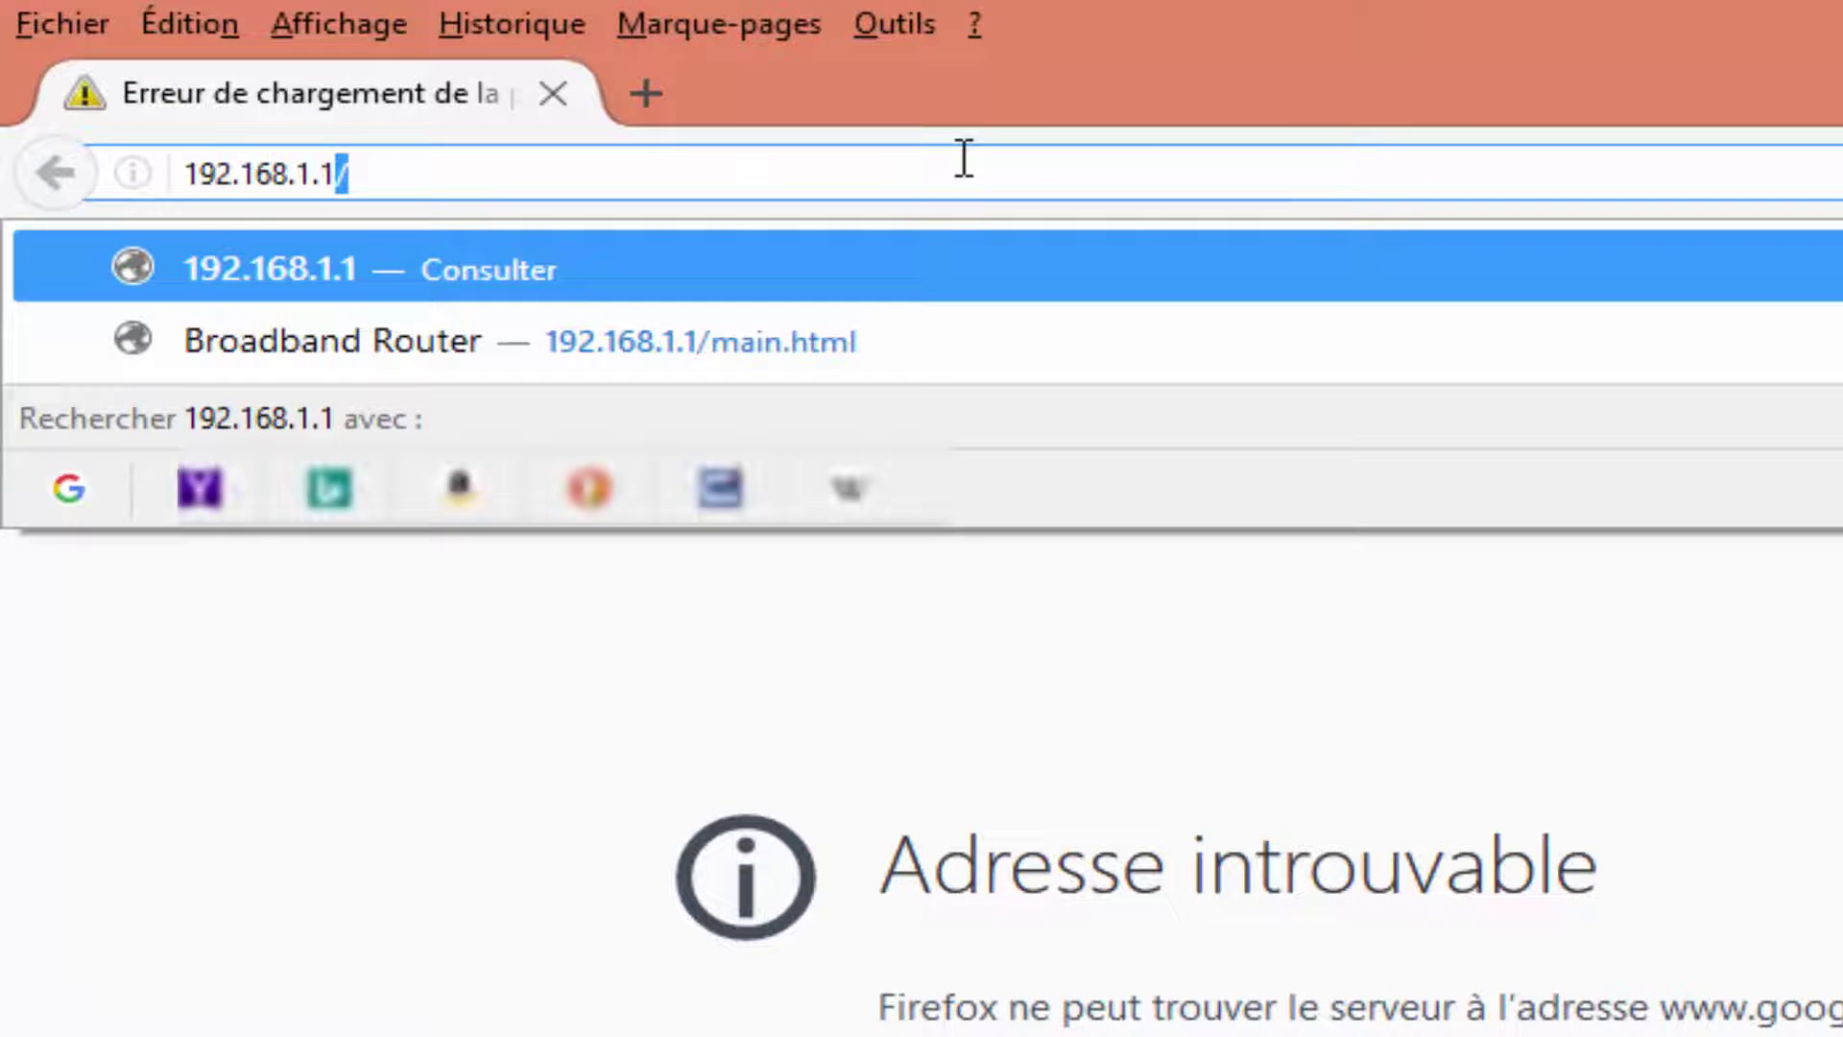
{"action": "key", "text": "Return"}
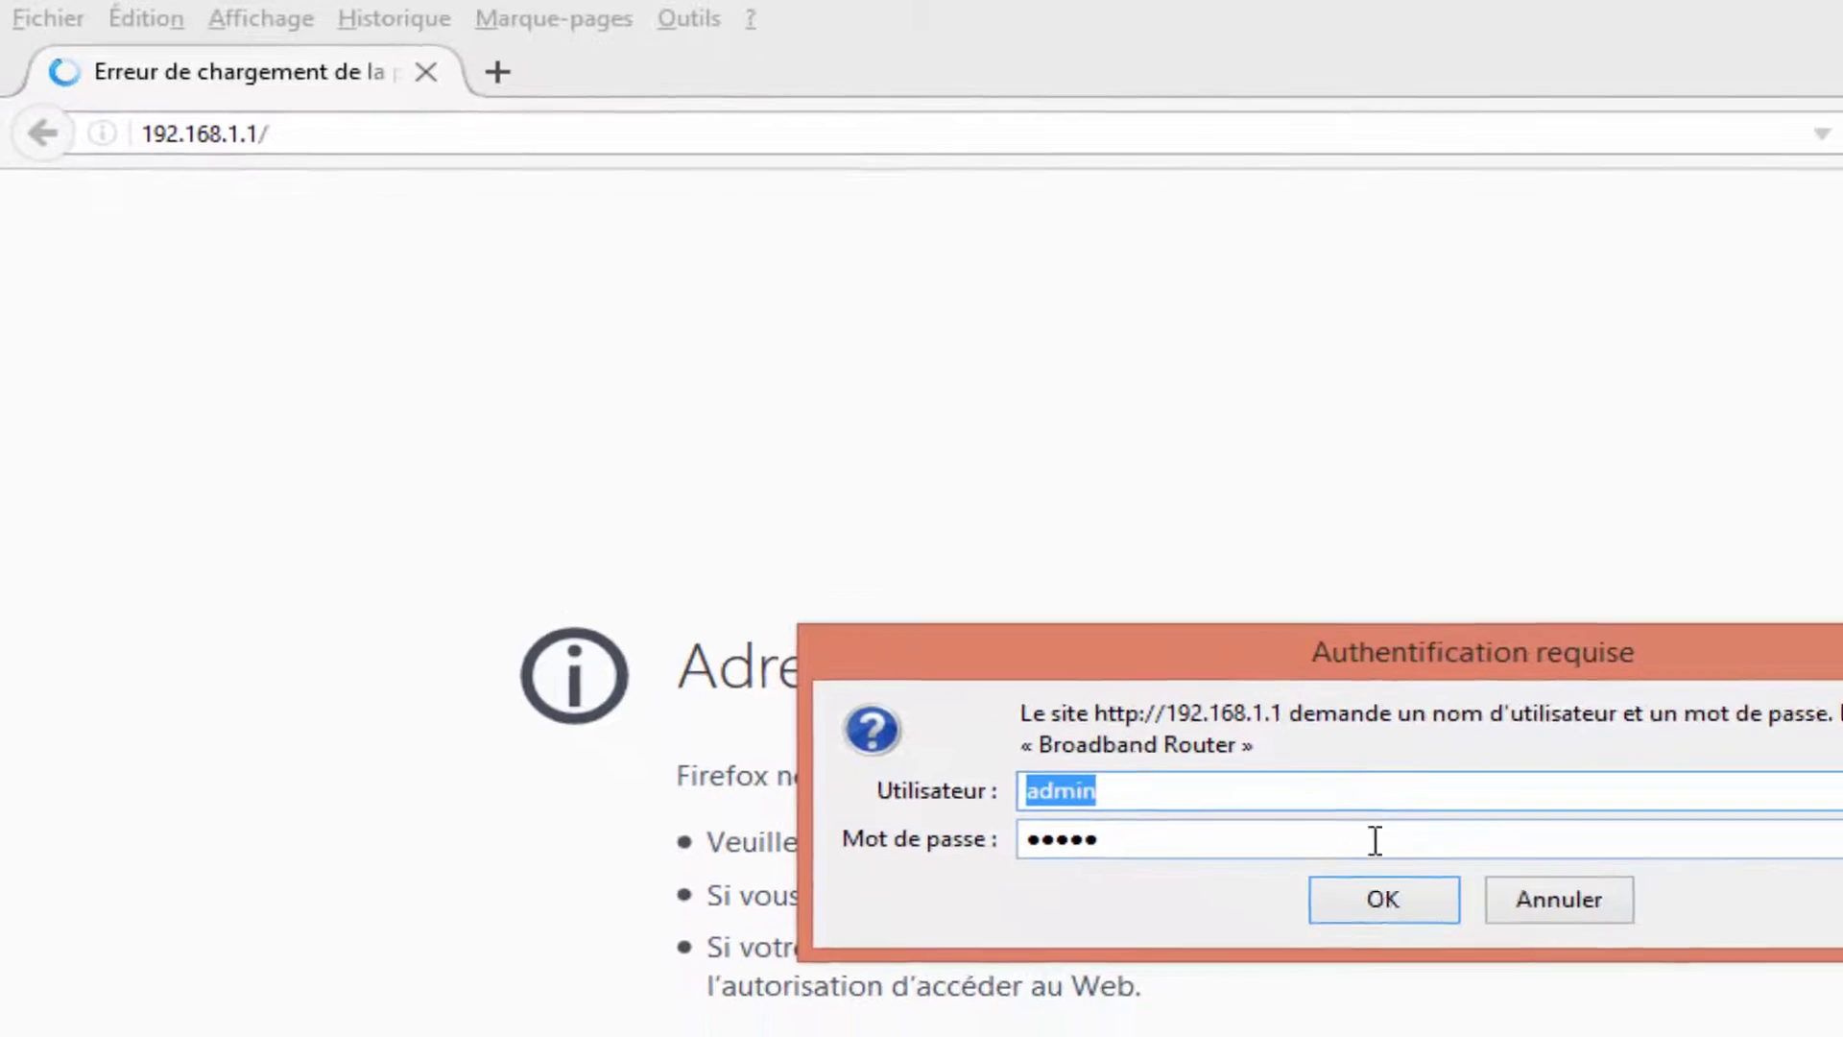
{"action": "left_click", "coordinate": [1382, 903]}
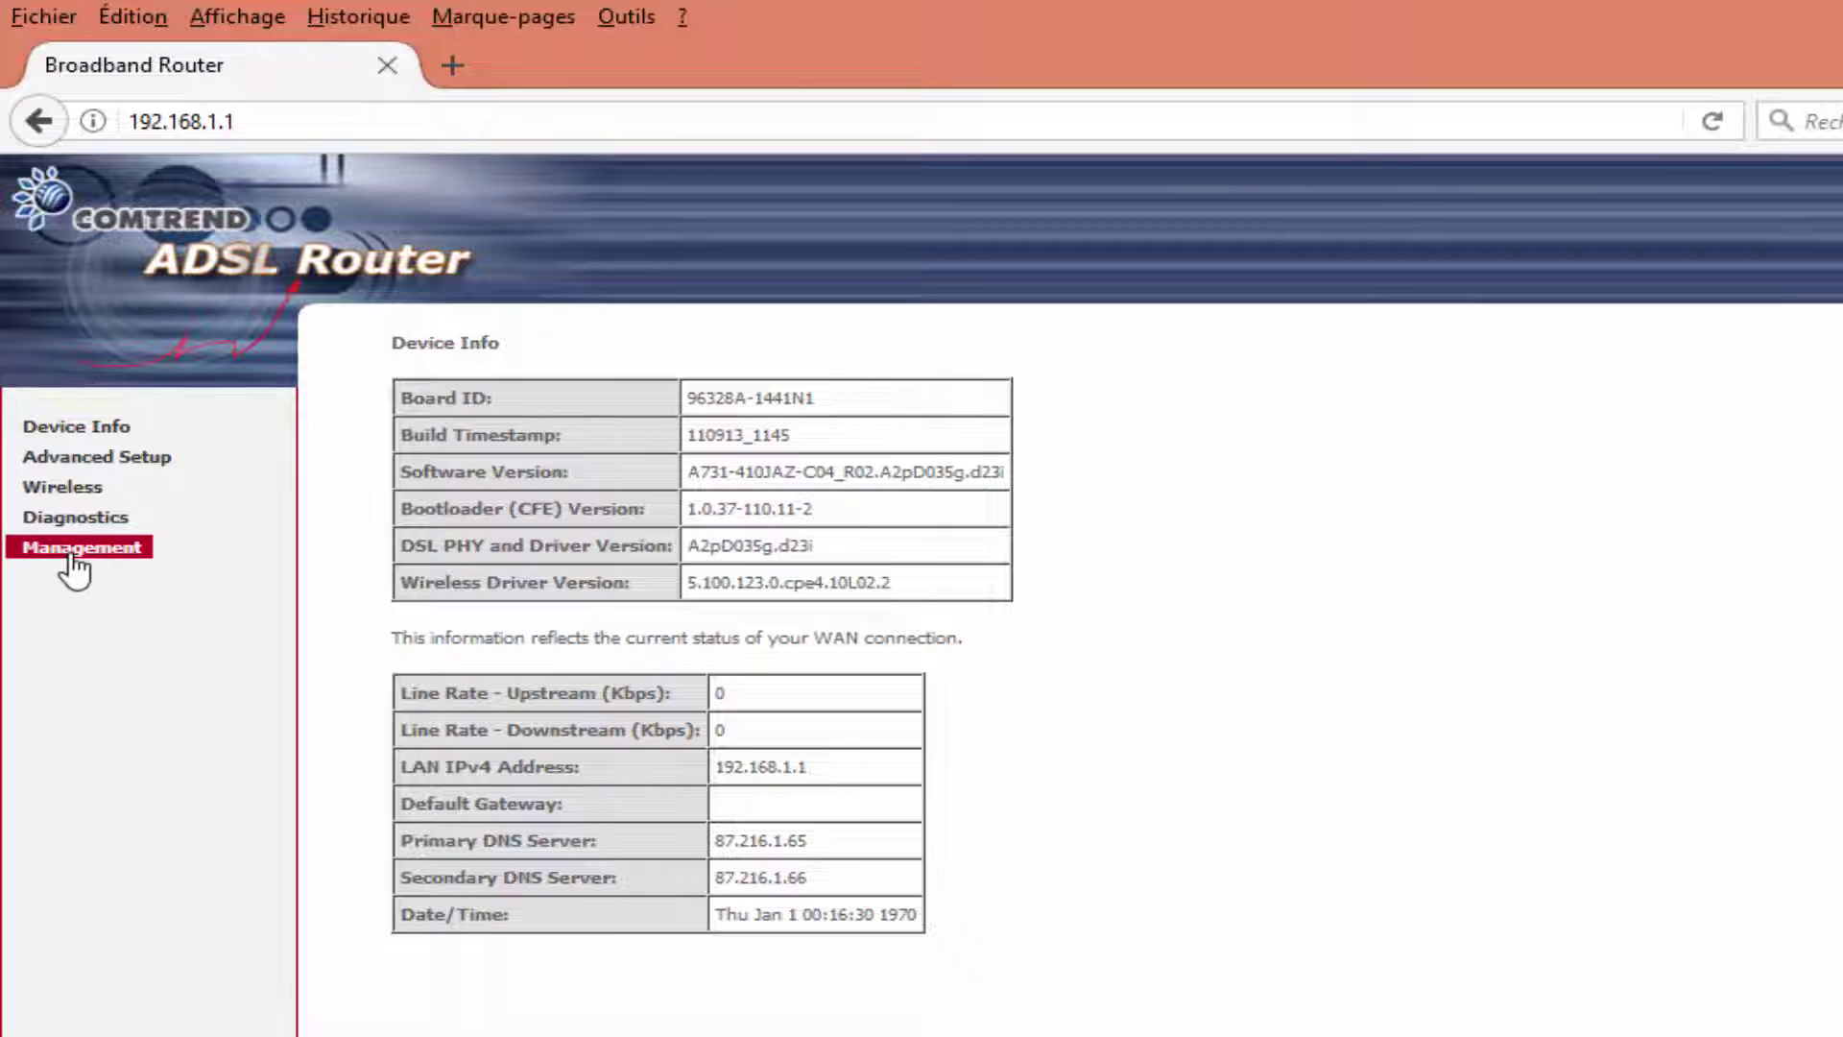
Flash AR-5387un-A731-410JAZ-C04_R02.bin via Update Software and check the new software version.
{"action": "left_click", "coordinate": [77, 549]}
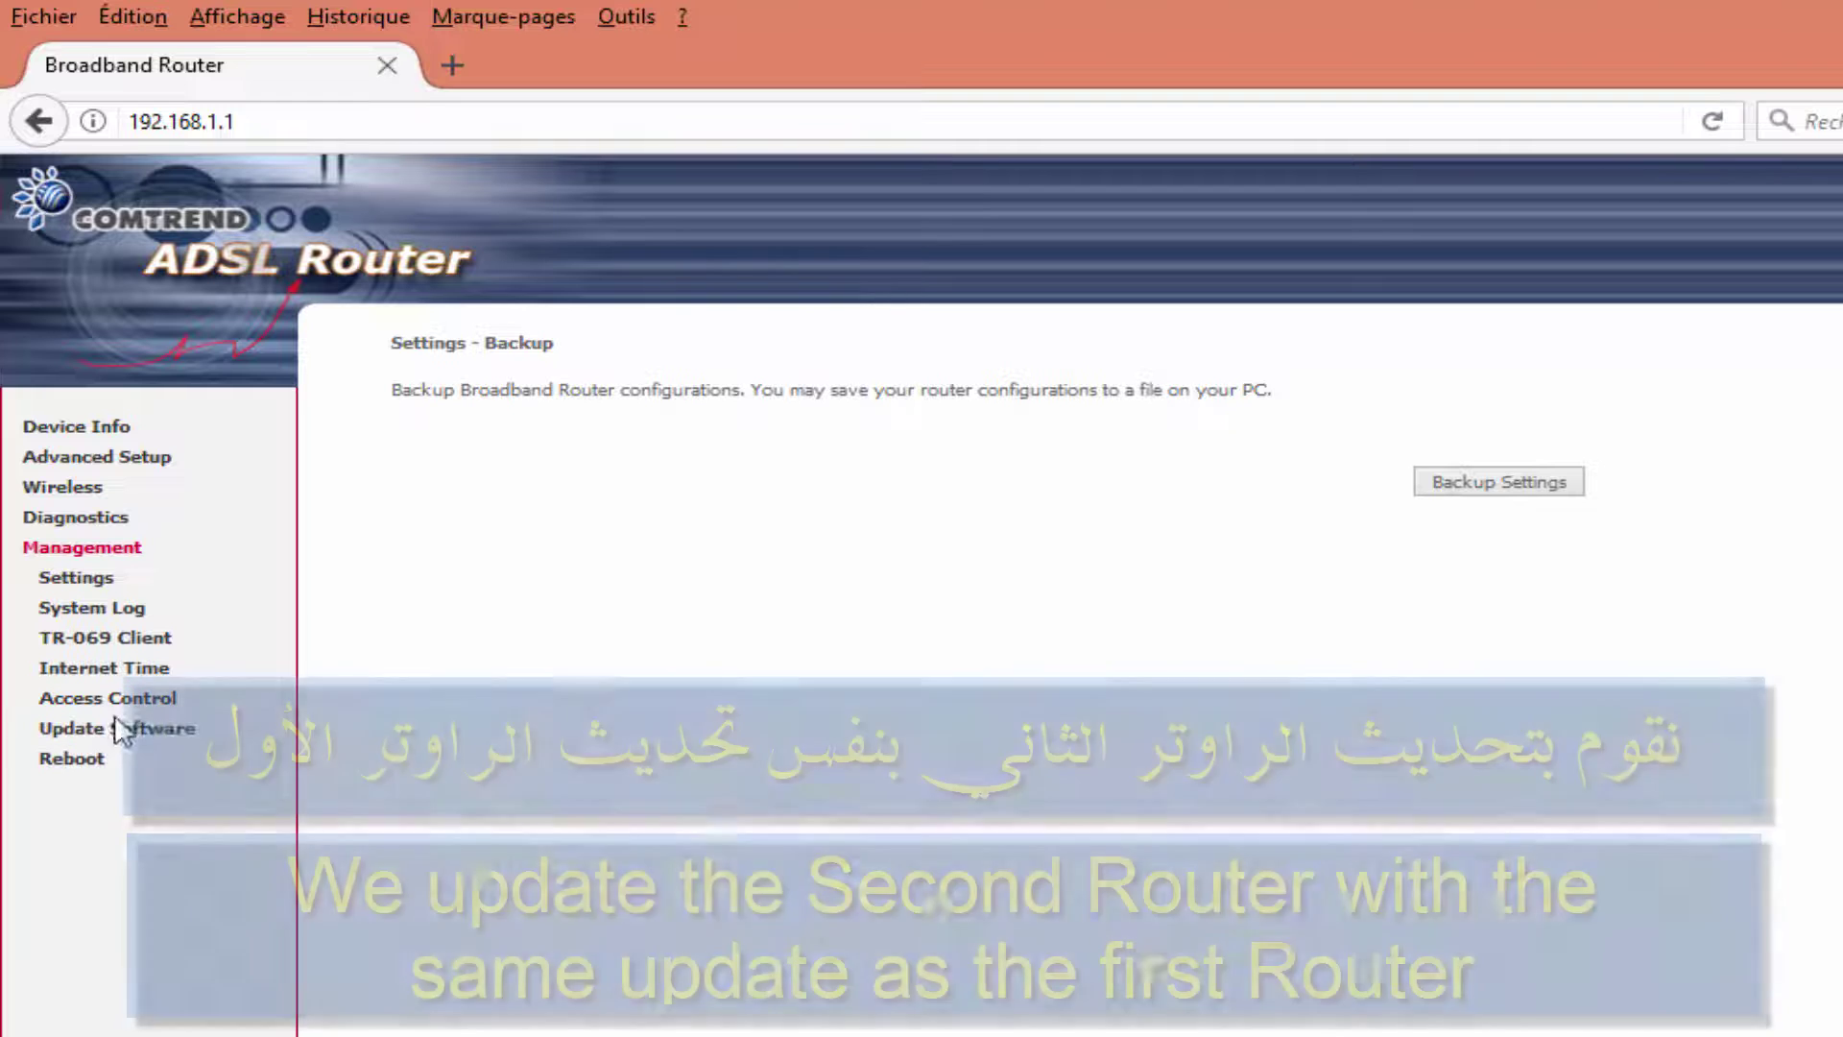
{"action": "left_click", "coordinate": [113, 732]}
{"action": "left_click", "coordinate": [675, 585]}
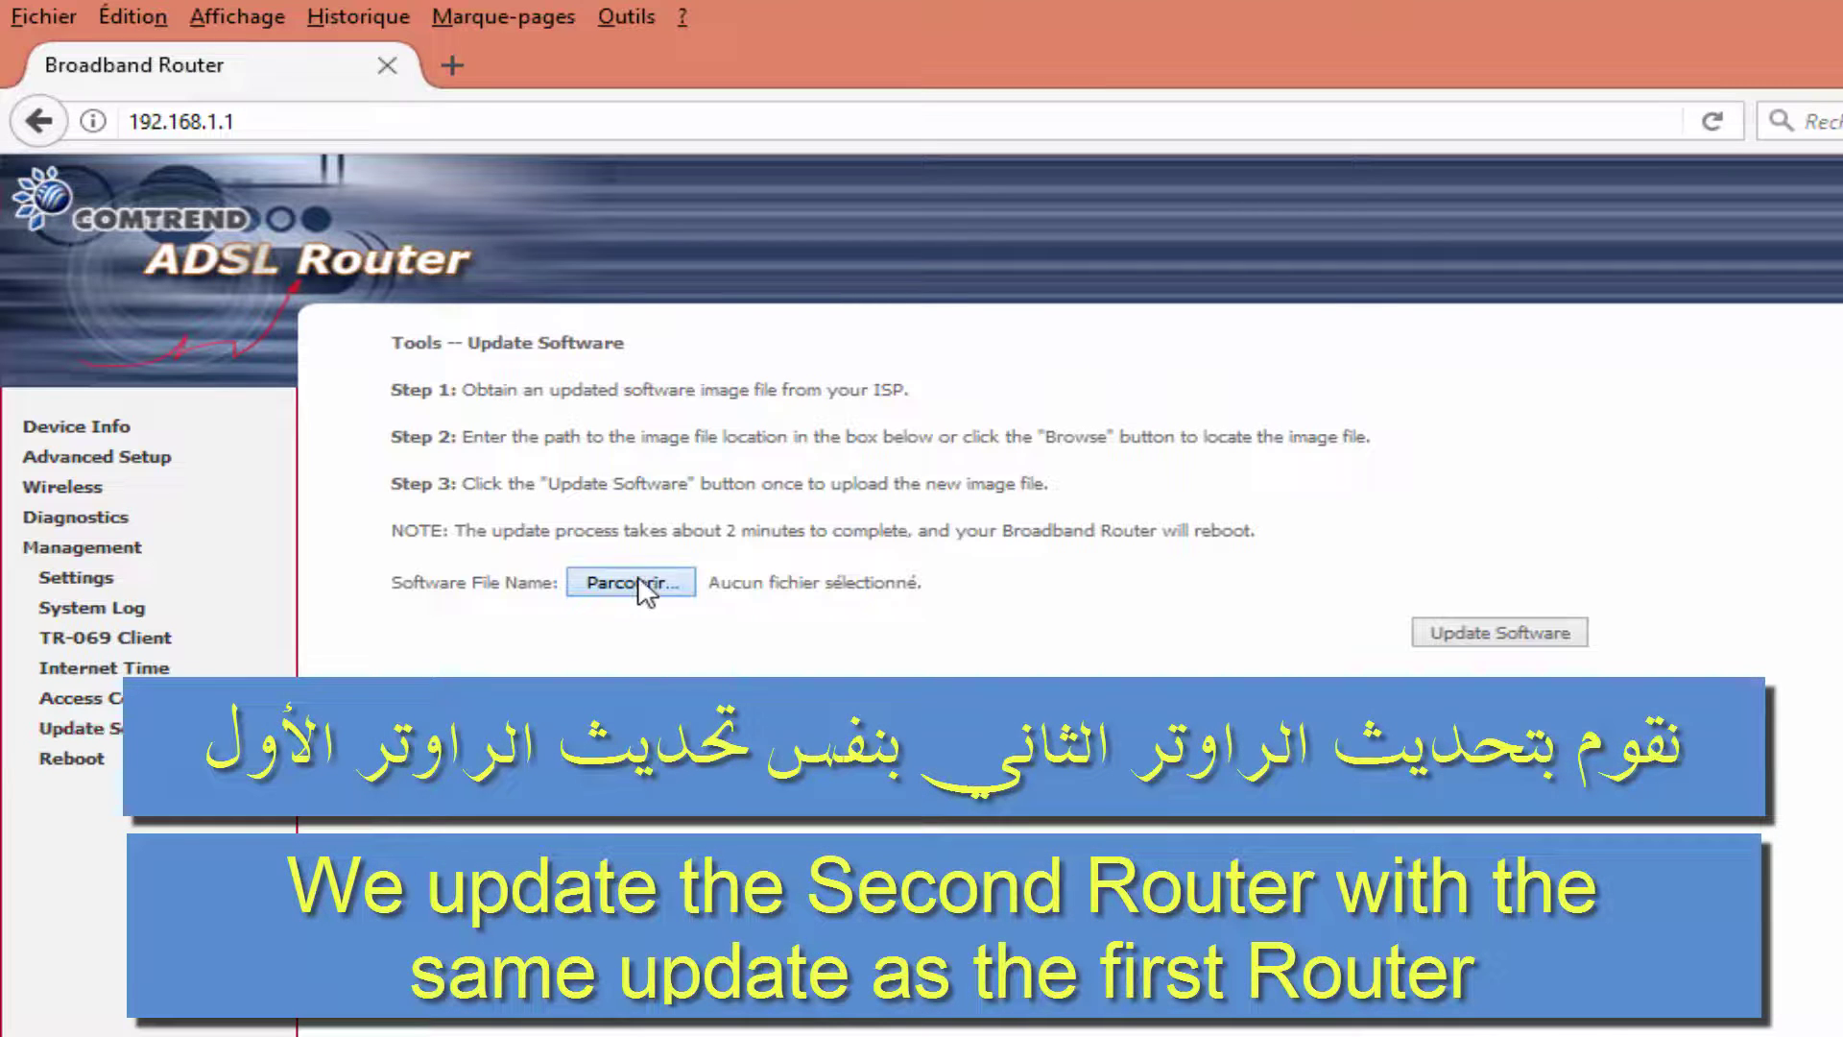
{"action": "left_click", "coordinate": [527, 492]}
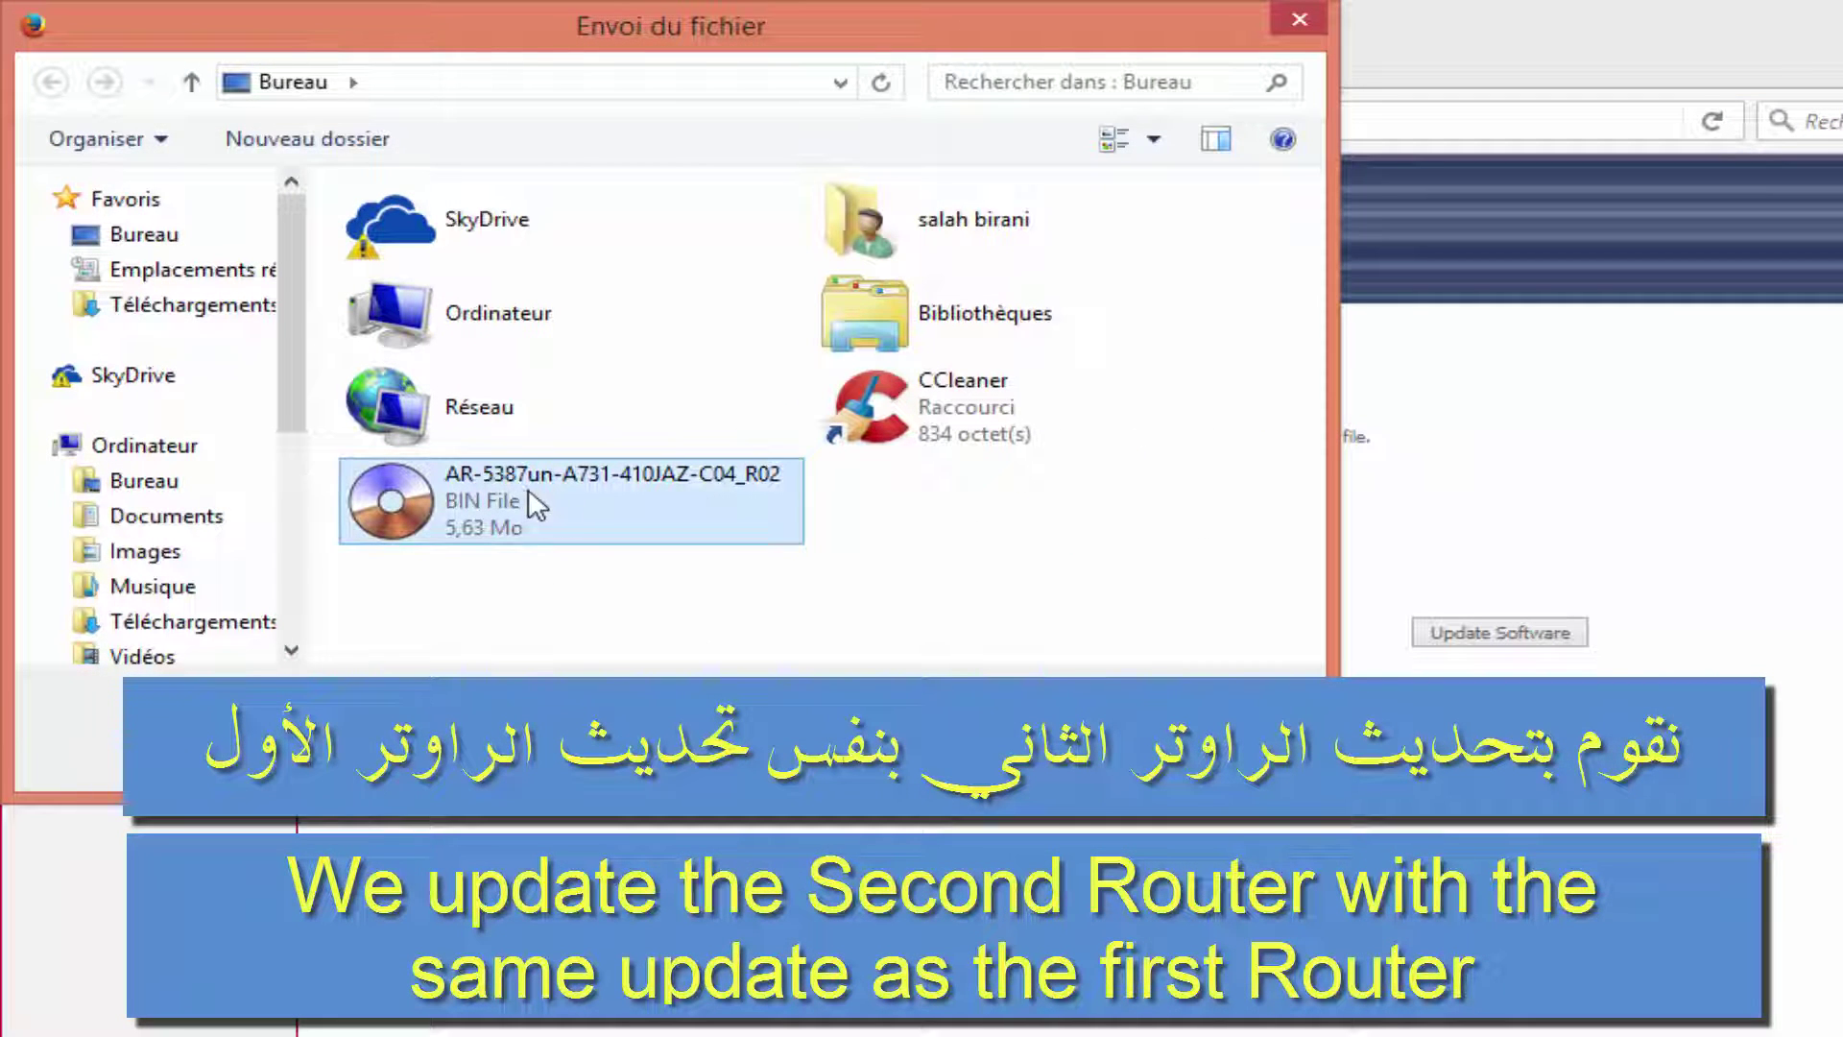
{"action": "key", "text": "Return"}
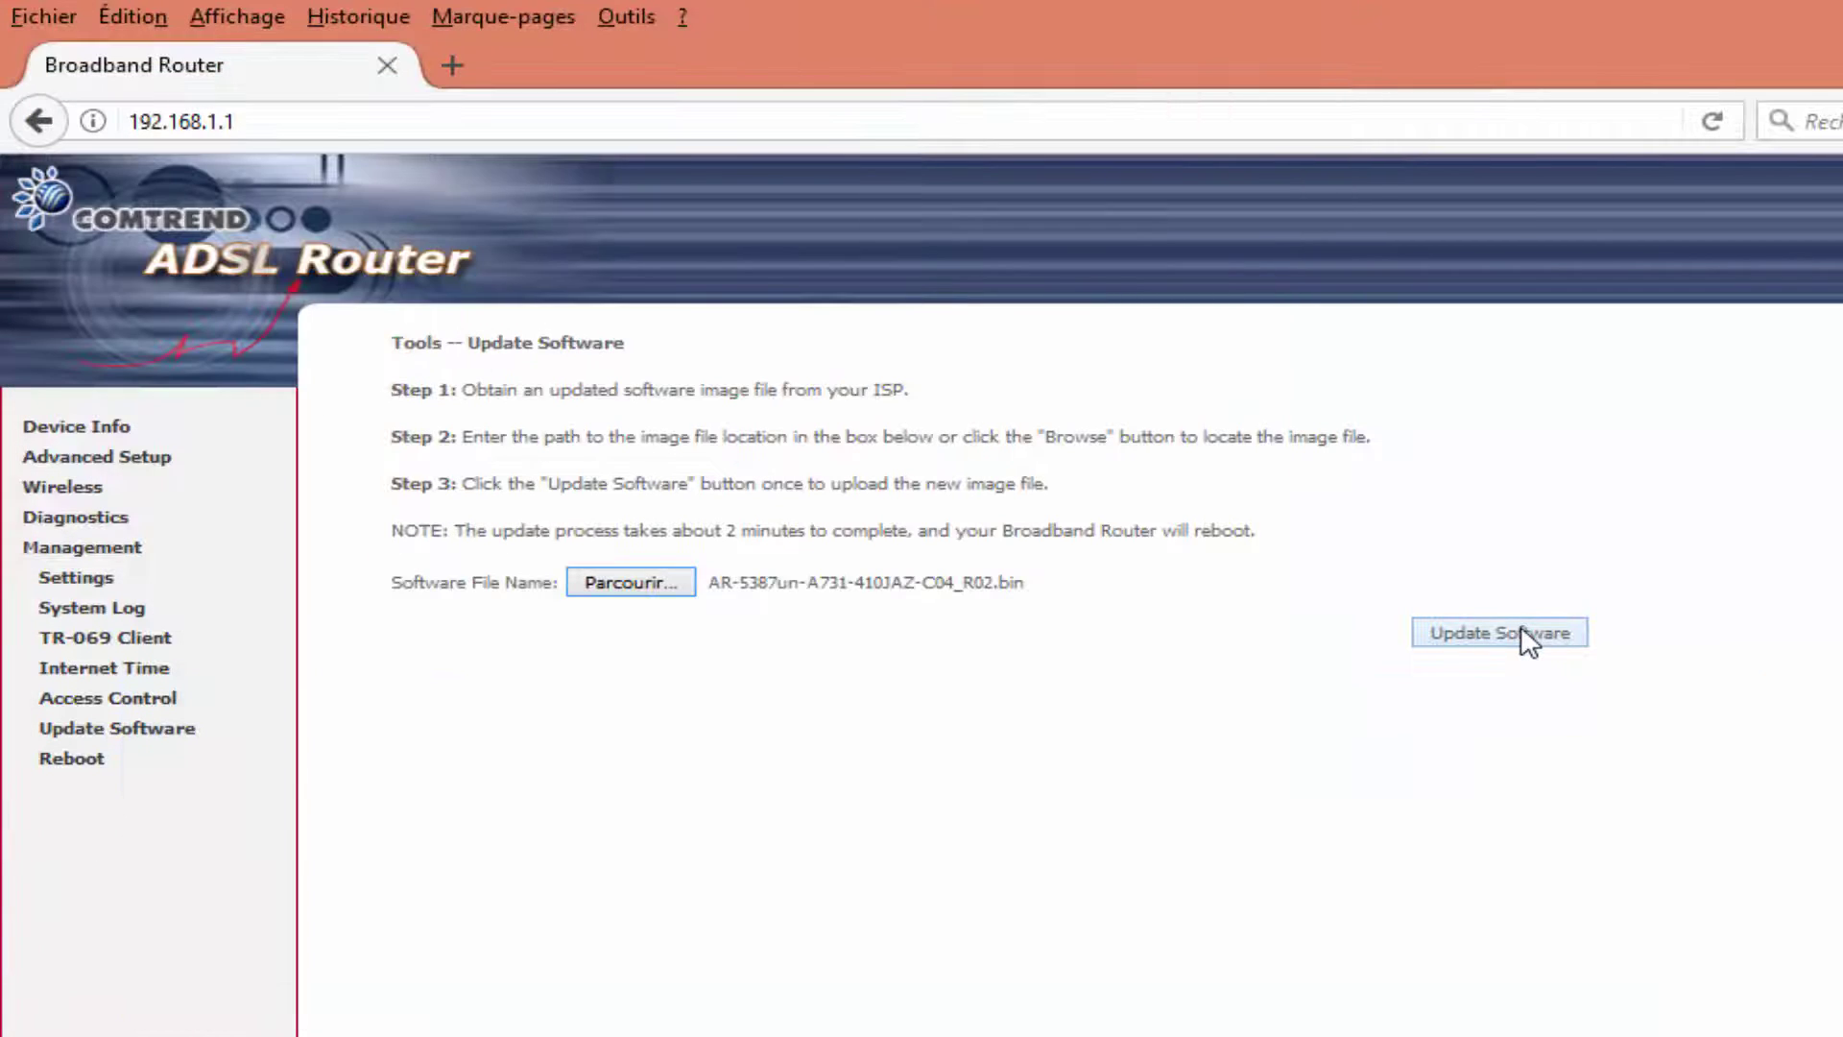
{"action": "left_click", "coordinate": [1522, 634]}
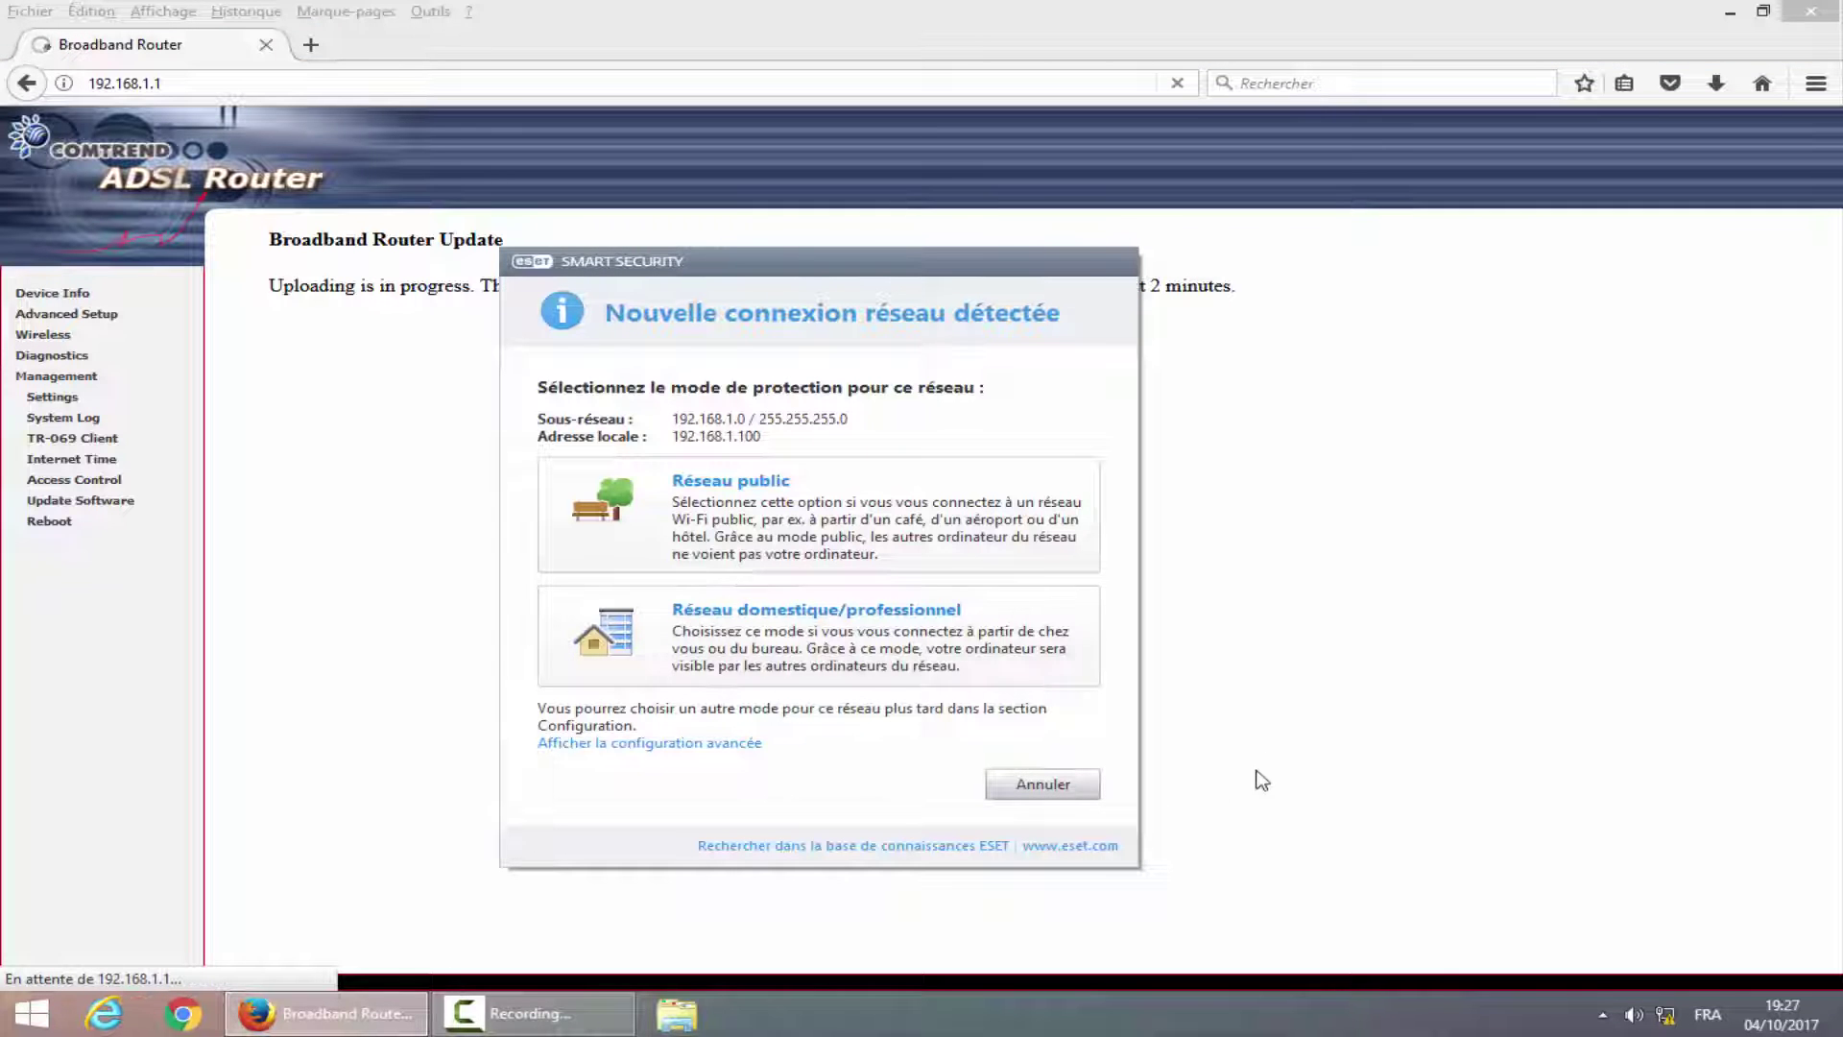
{"action": "left_click", "coordinate": [1076, 781]}
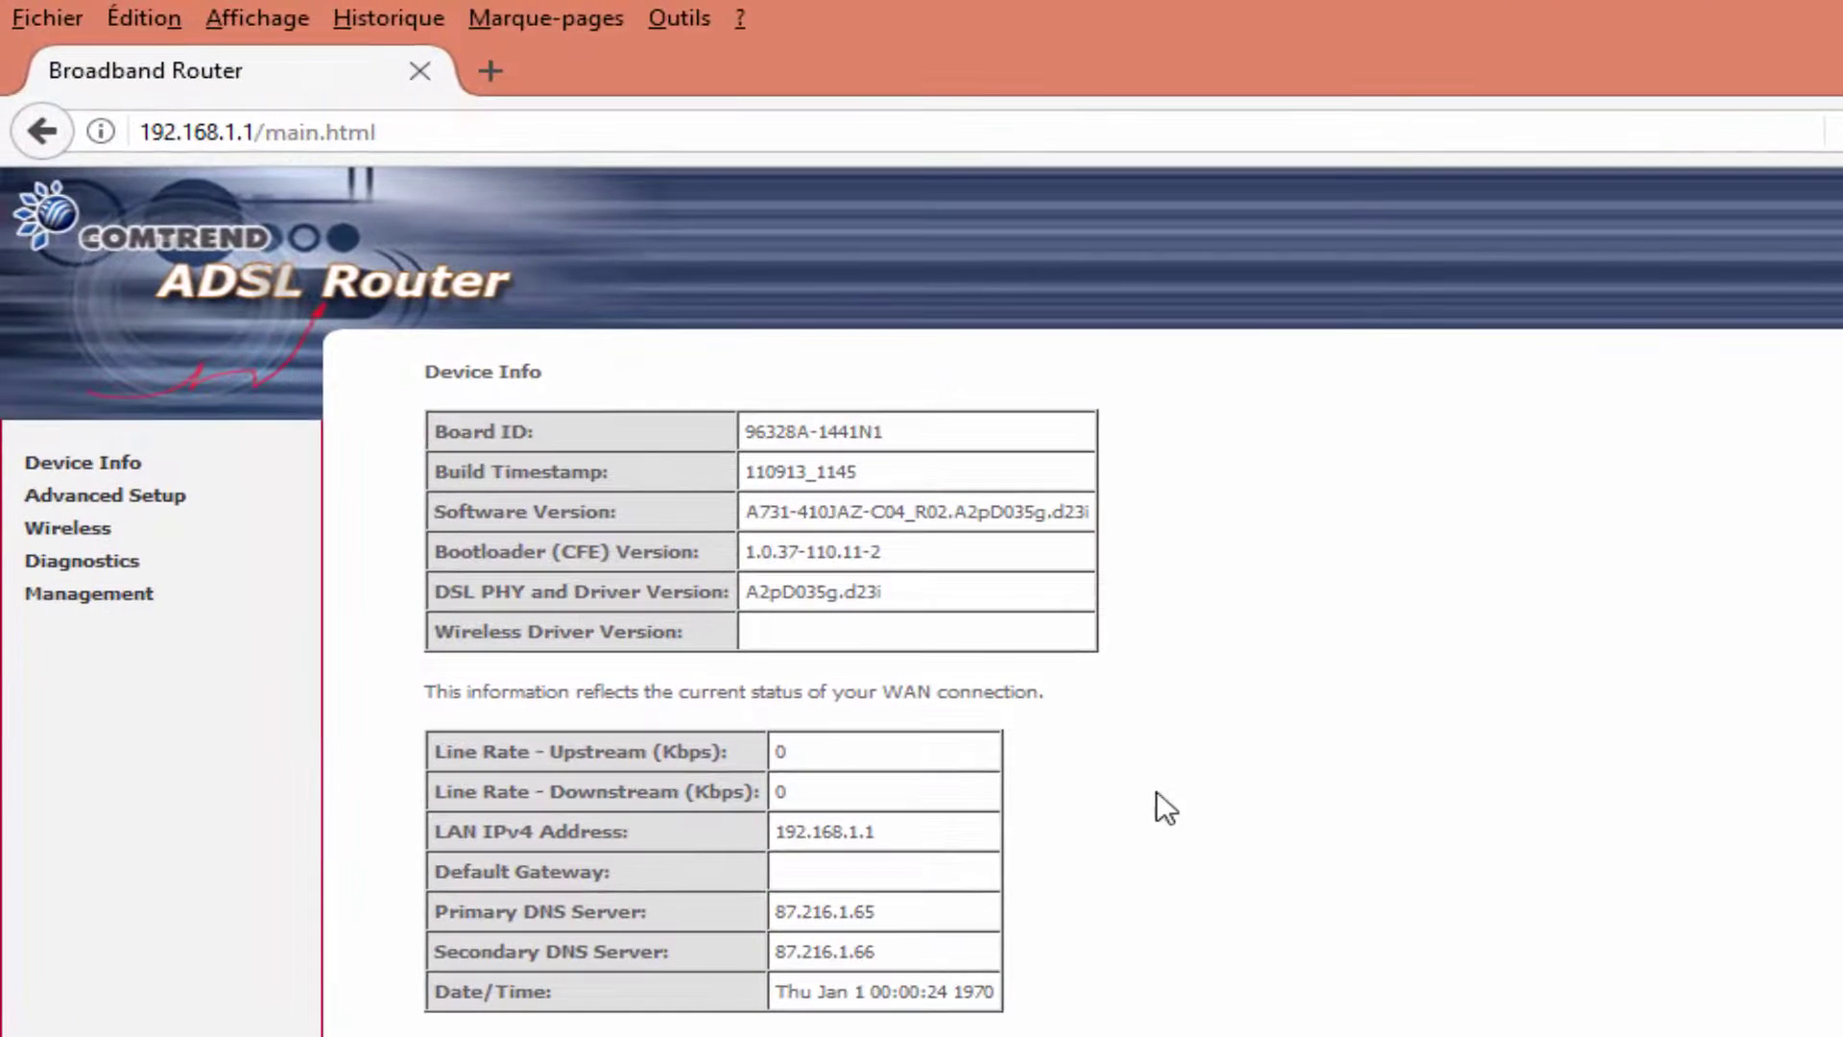
{"action": "left_click_drag", "start_coordinate": [755, 511], "coordinate": [1111, 523]}
Run Restore Default Settings on the new firmware, confirm, and reload Device Info after reboot.
{"action": "left_click", "coordinate": [1164, 617]}
{"action": "left_click", "coordinate": [77, 595]}
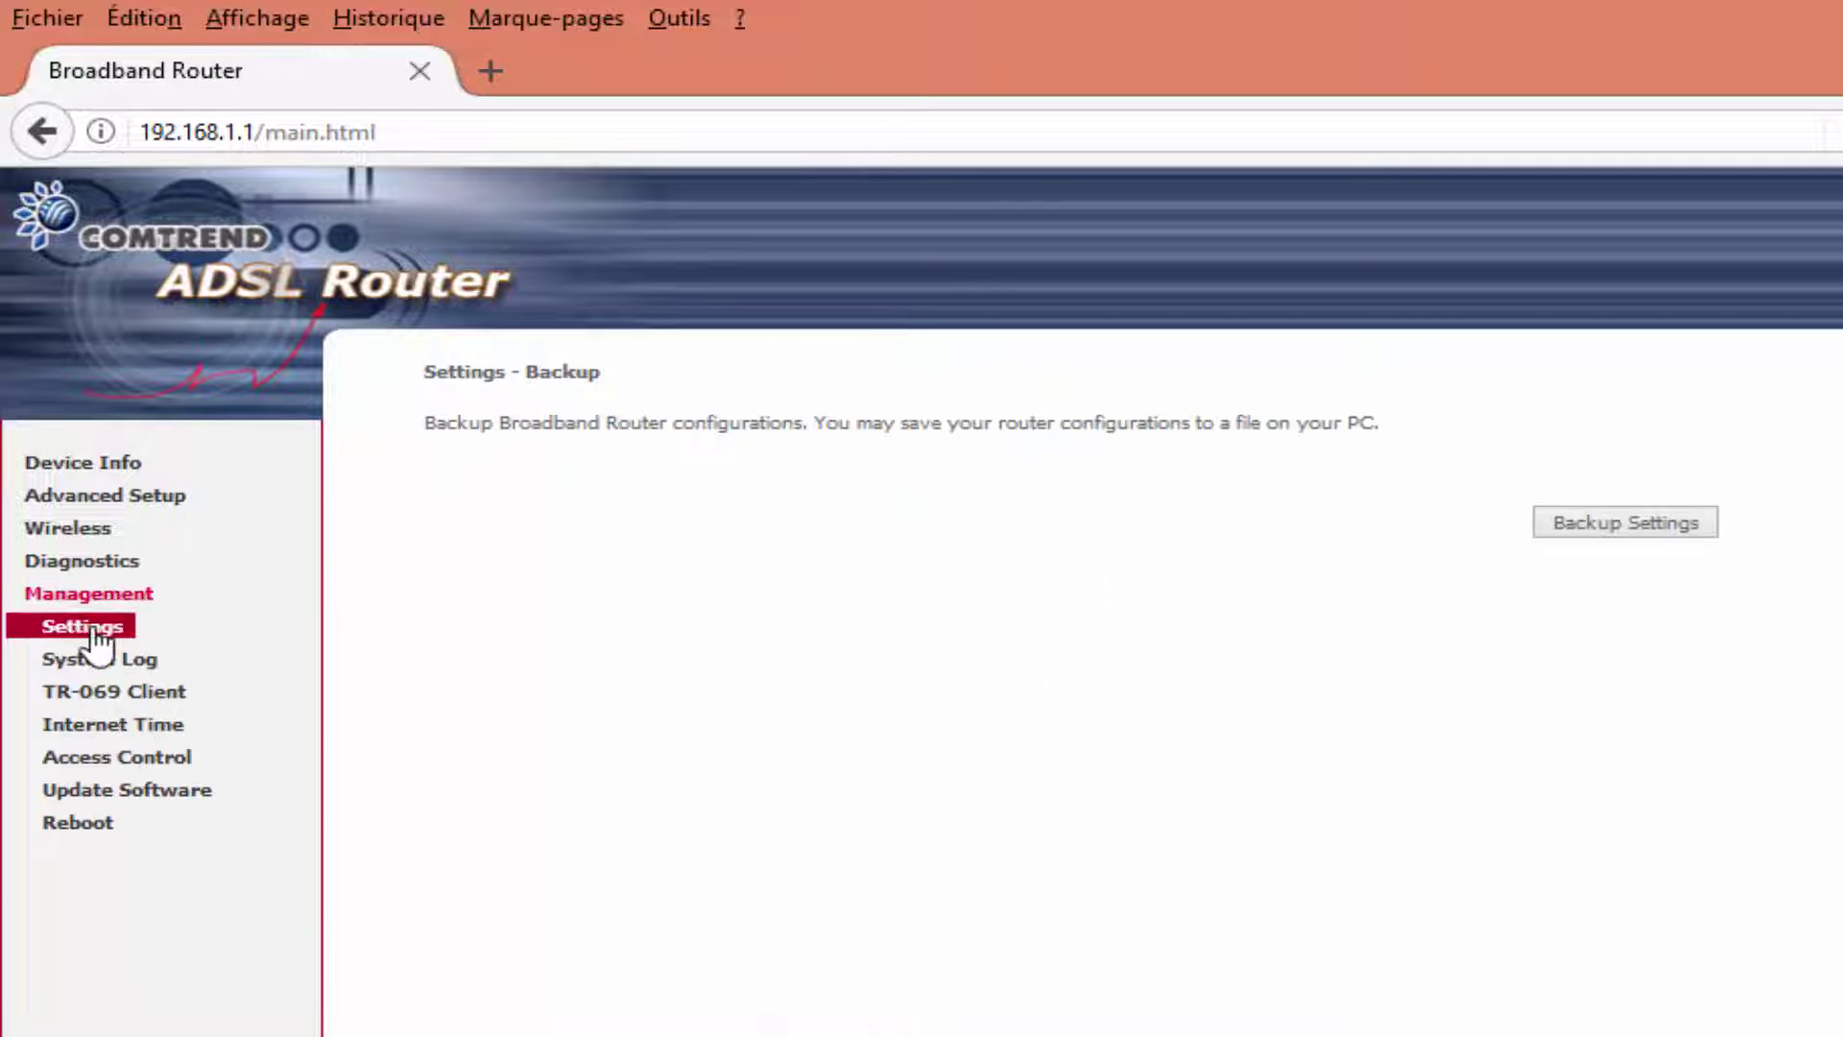
{"action": "left_click", "coordinate": [98, 634]}
{"action": "left_click", "coordinate": [146, 725]}
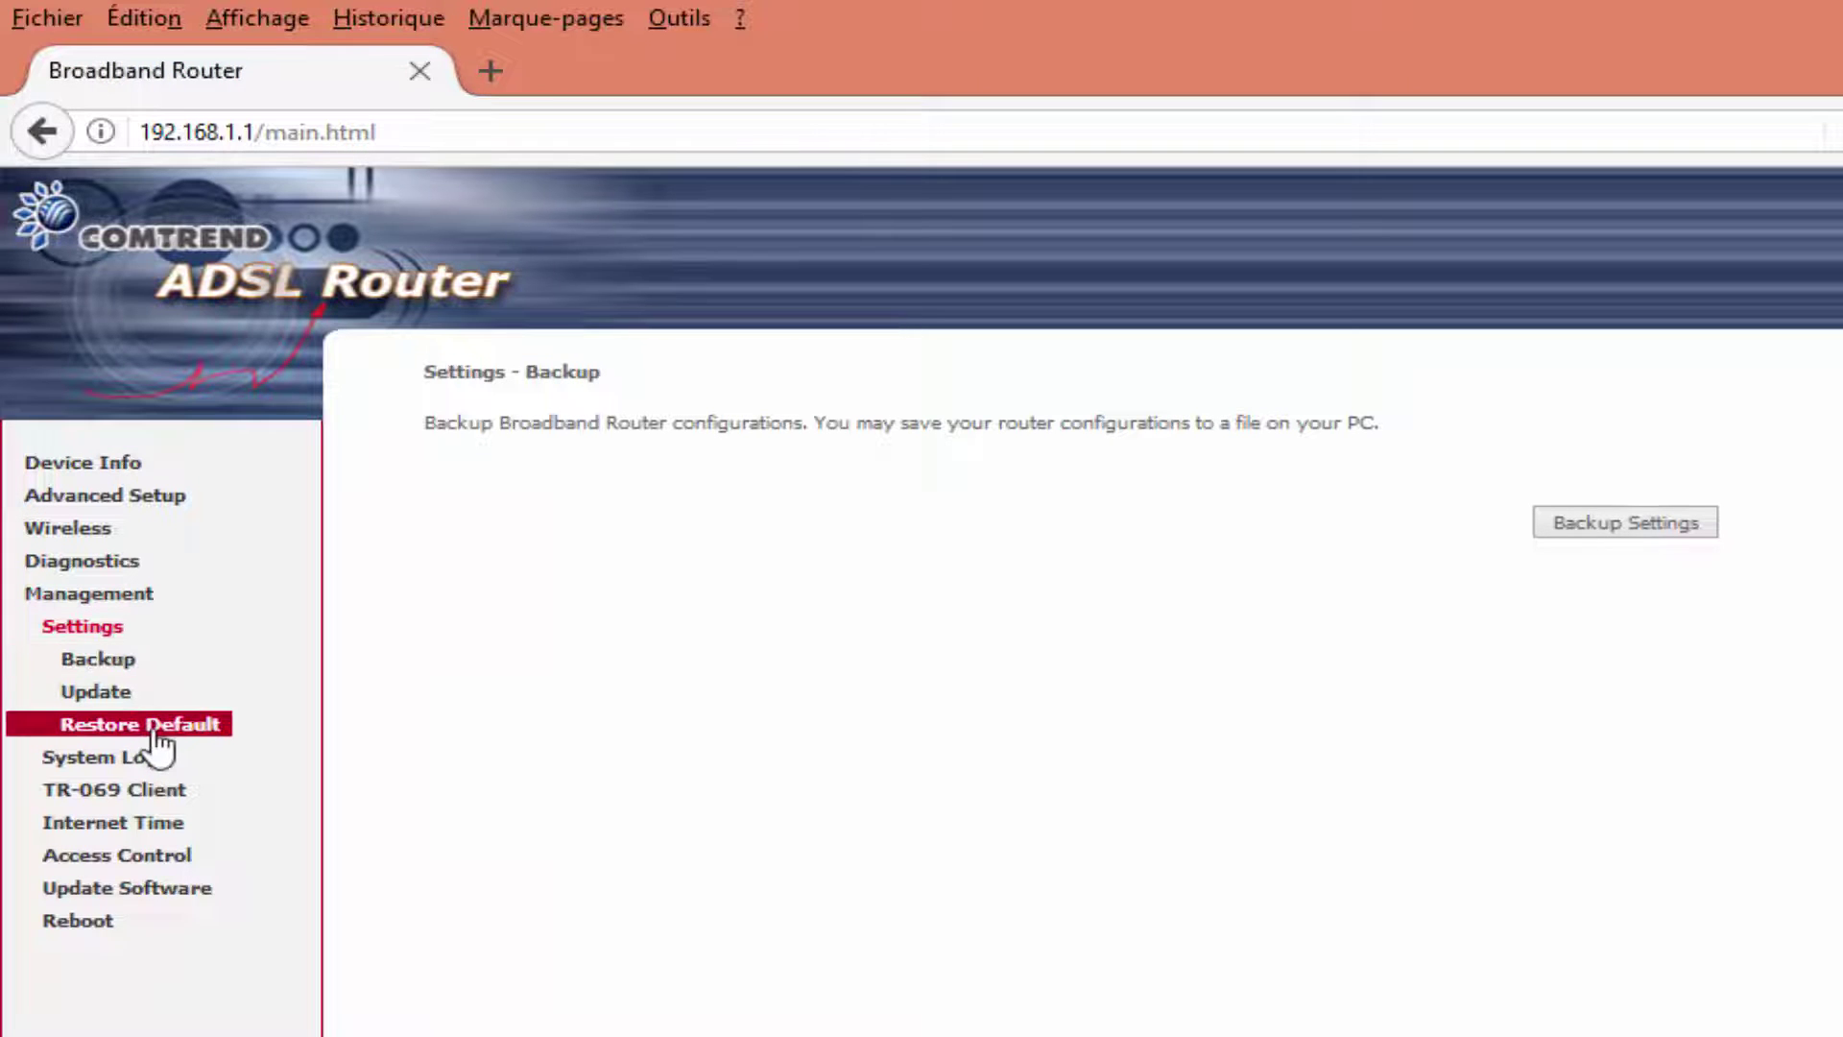
{"action": "left_click", "coordinate": [1635, 524]}
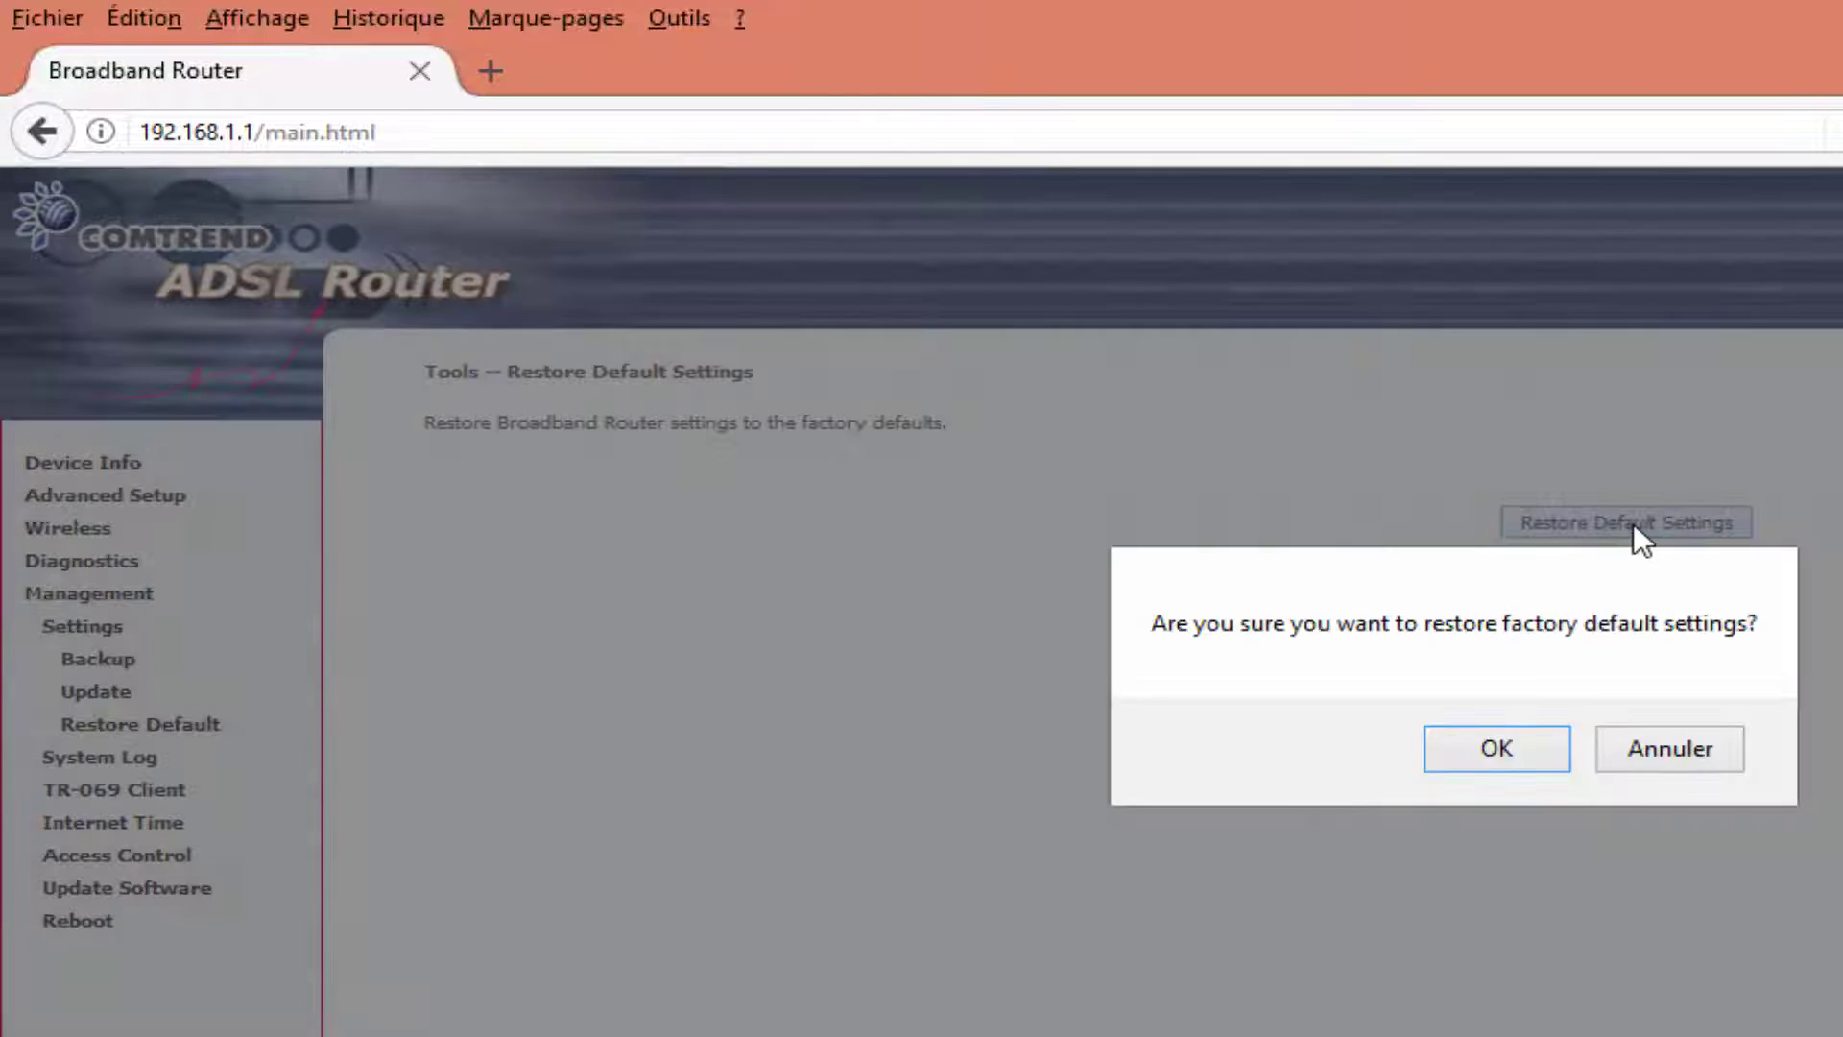
{"action": "left_click", "coordinate": [1498, 748]}
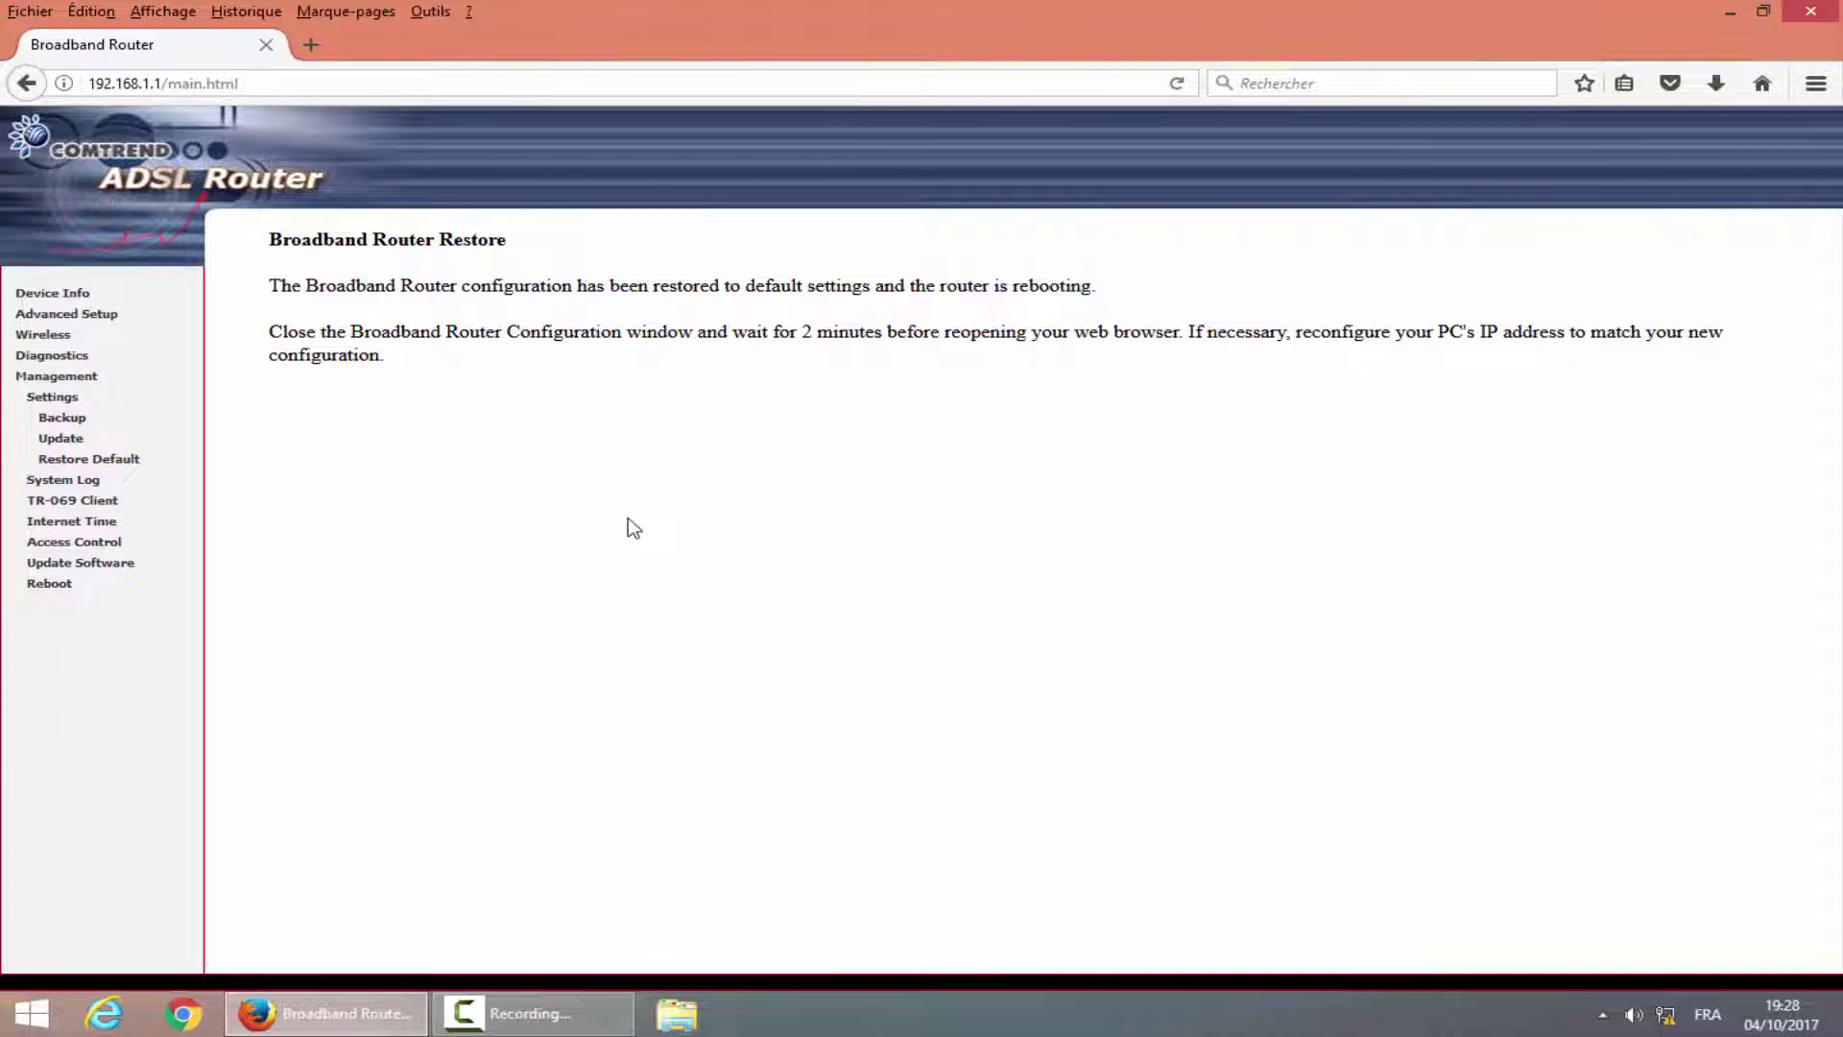
{"action": "key", "text": "F5"}
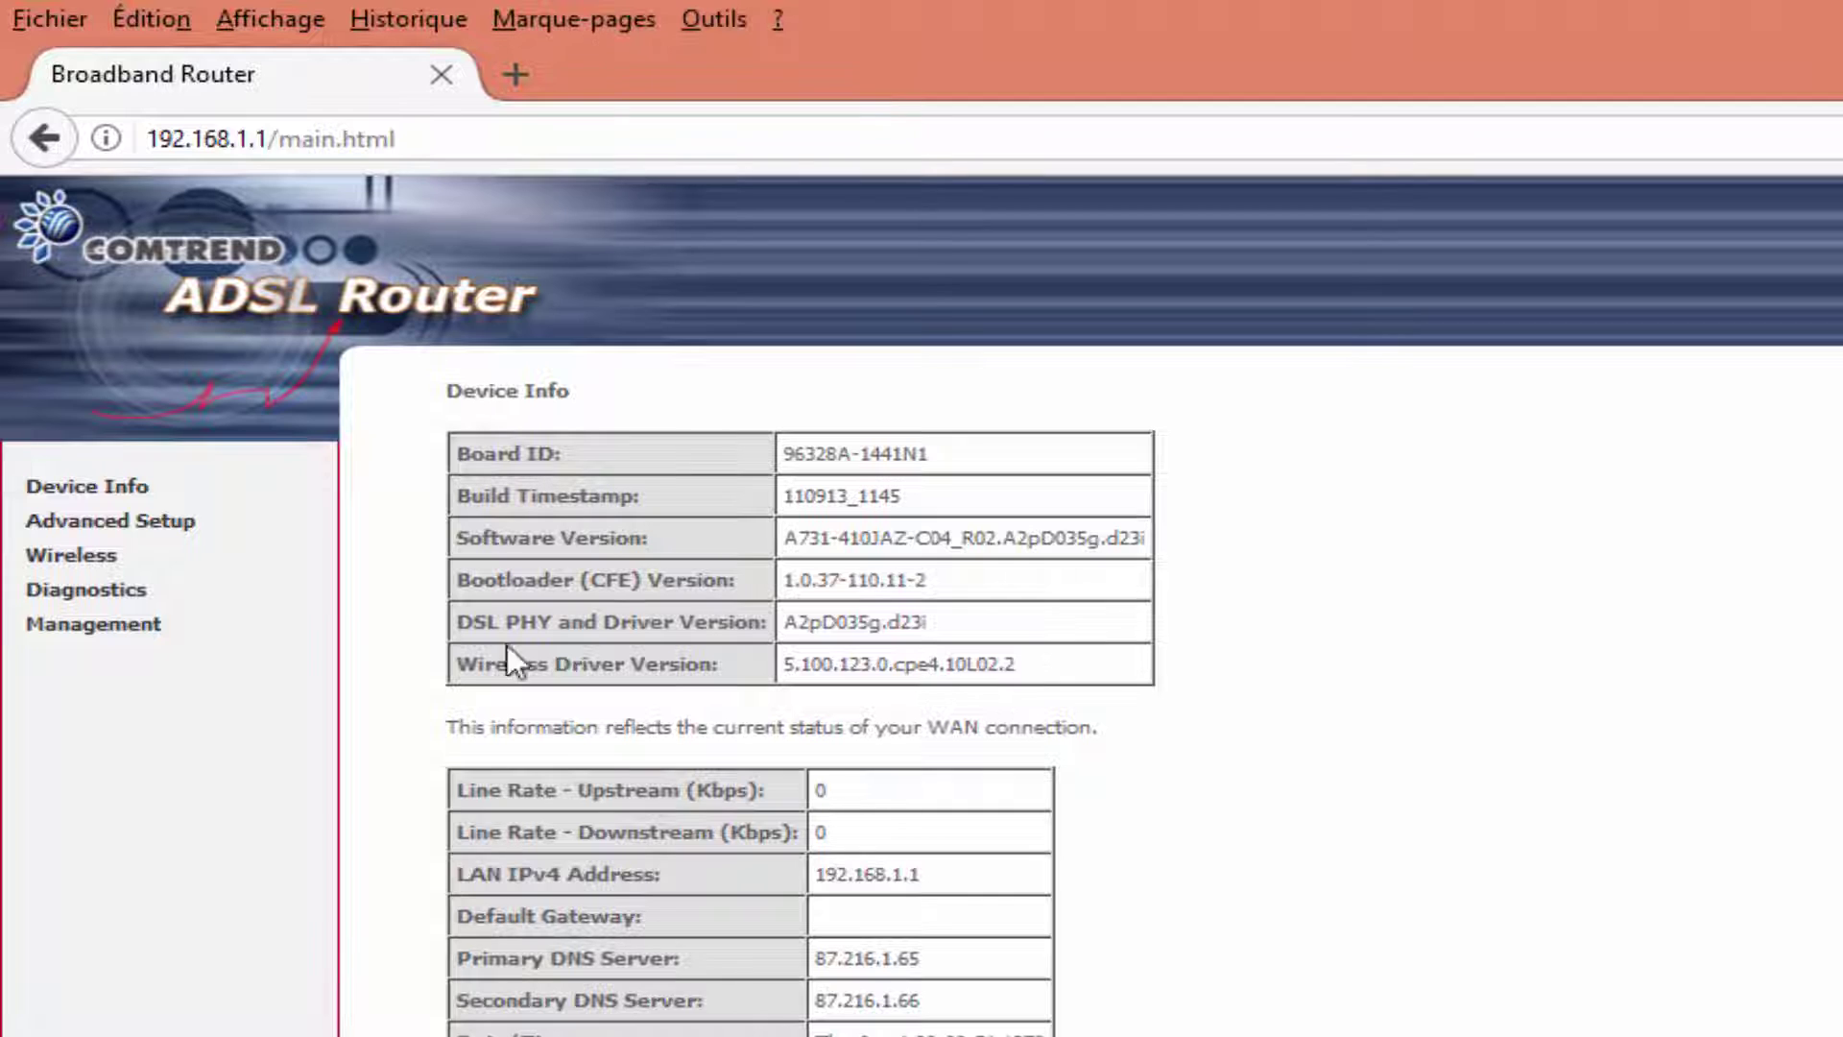
Remove the ppp0.1 PPPoE service from the WAN Service list.
{"action": "left_click", "coordinate": [144, 524]}
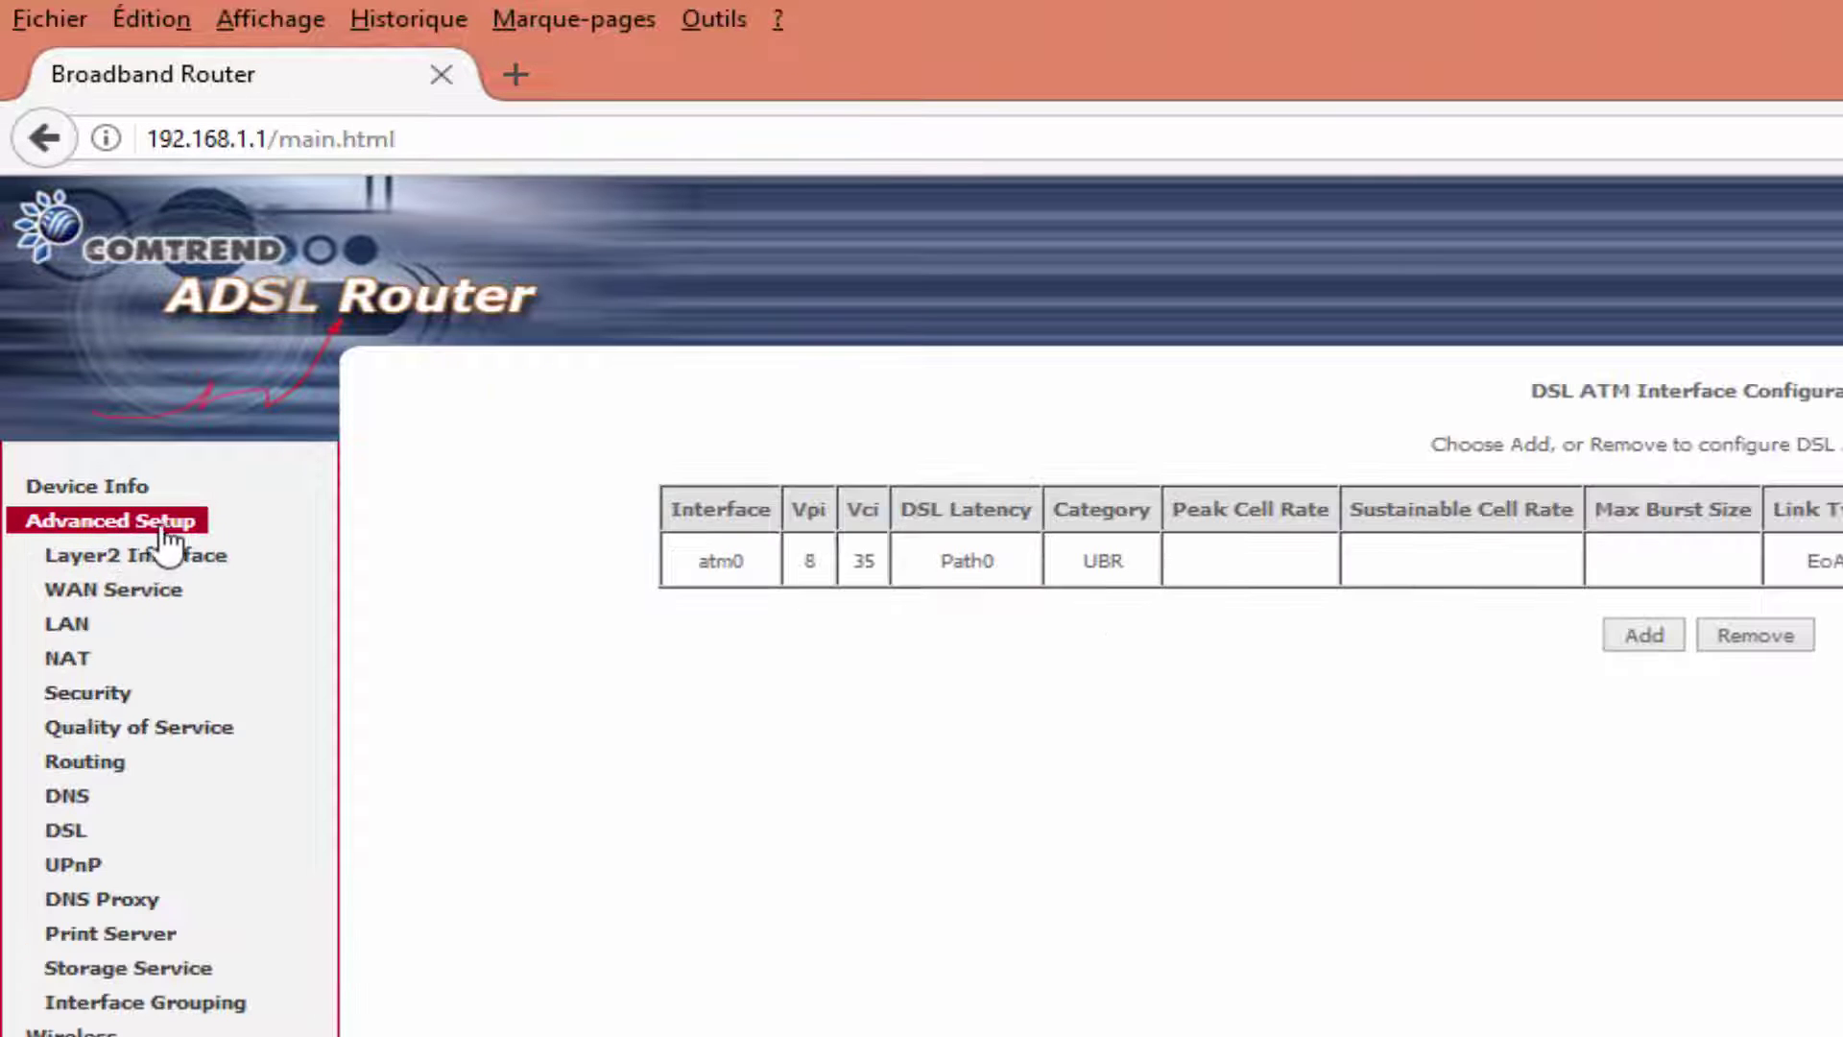
{"action": "left_click", "coordinate": [136, 594]}
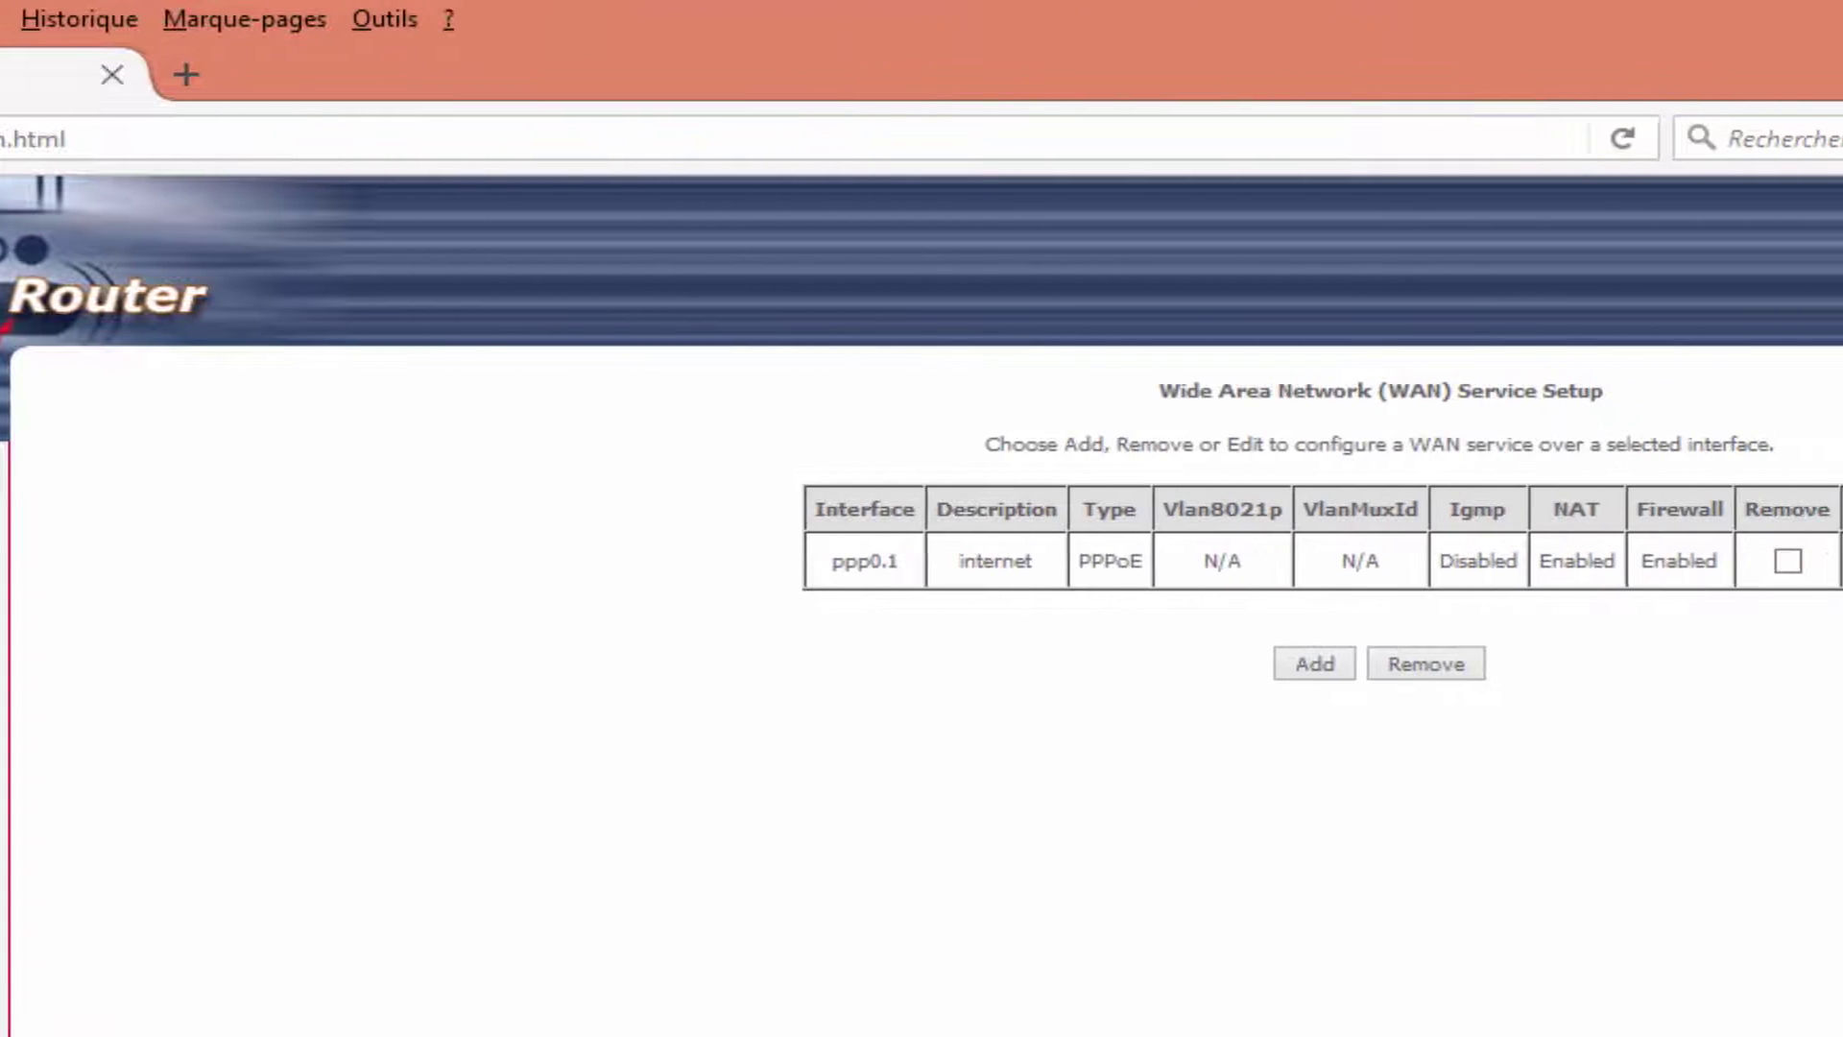
{"action": "left_click", "coordinate": [1811, 560]}
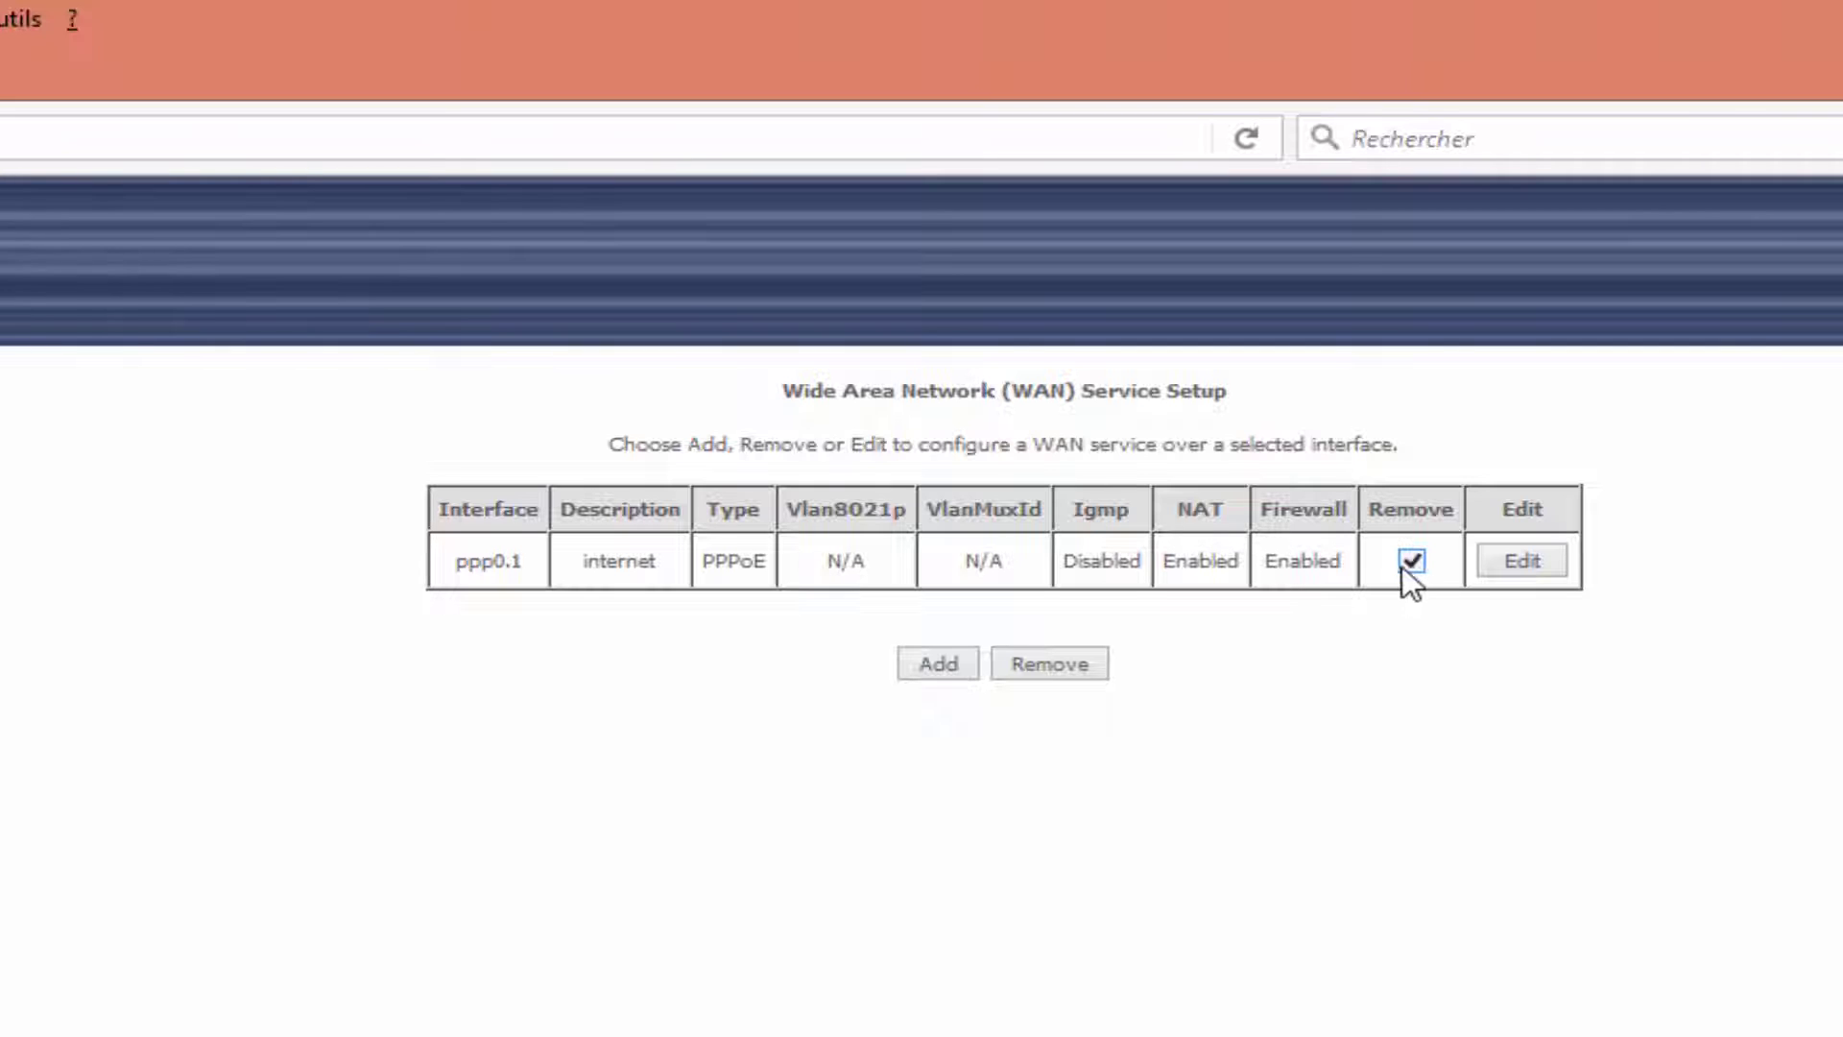
{"action": "left_click", "coordinate": [1061, 665]}
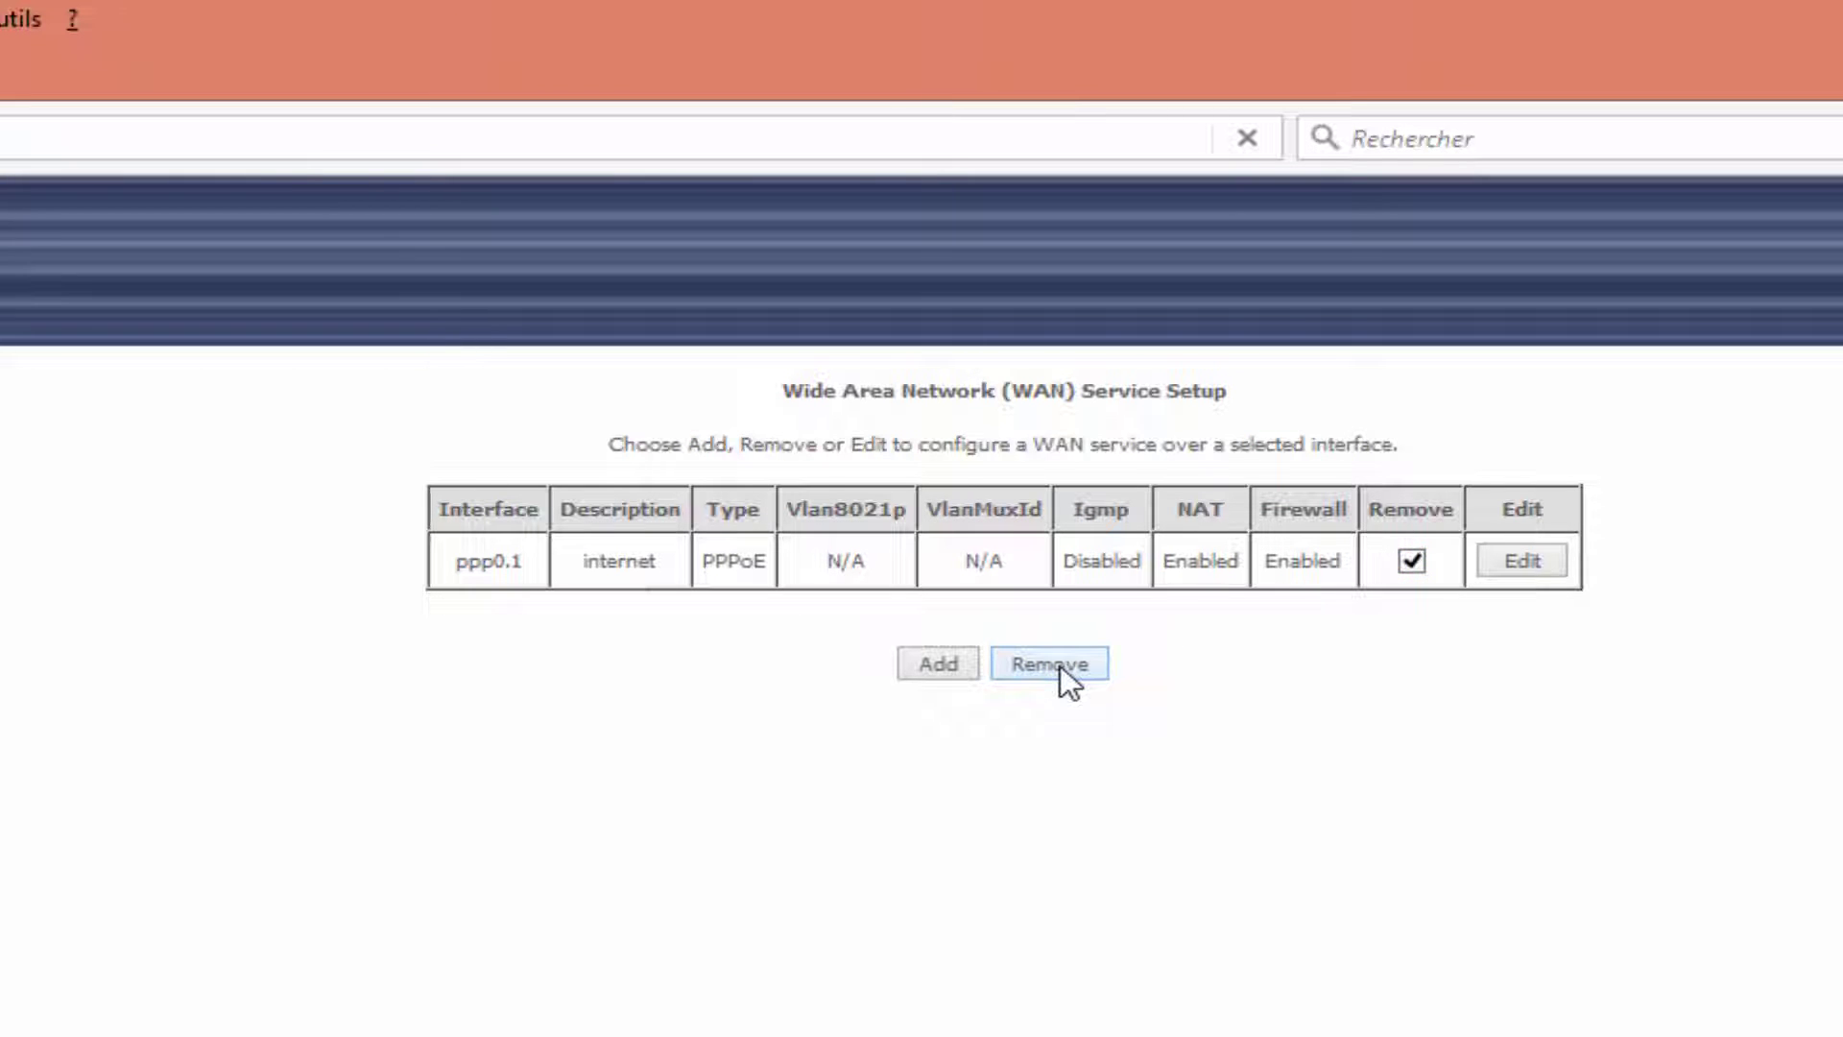
Replace the old atm0 ATM interface with a new atm0 using VPI 0 and VCI 35.
{"action": "left_click", "coordinate": [106, 558]}
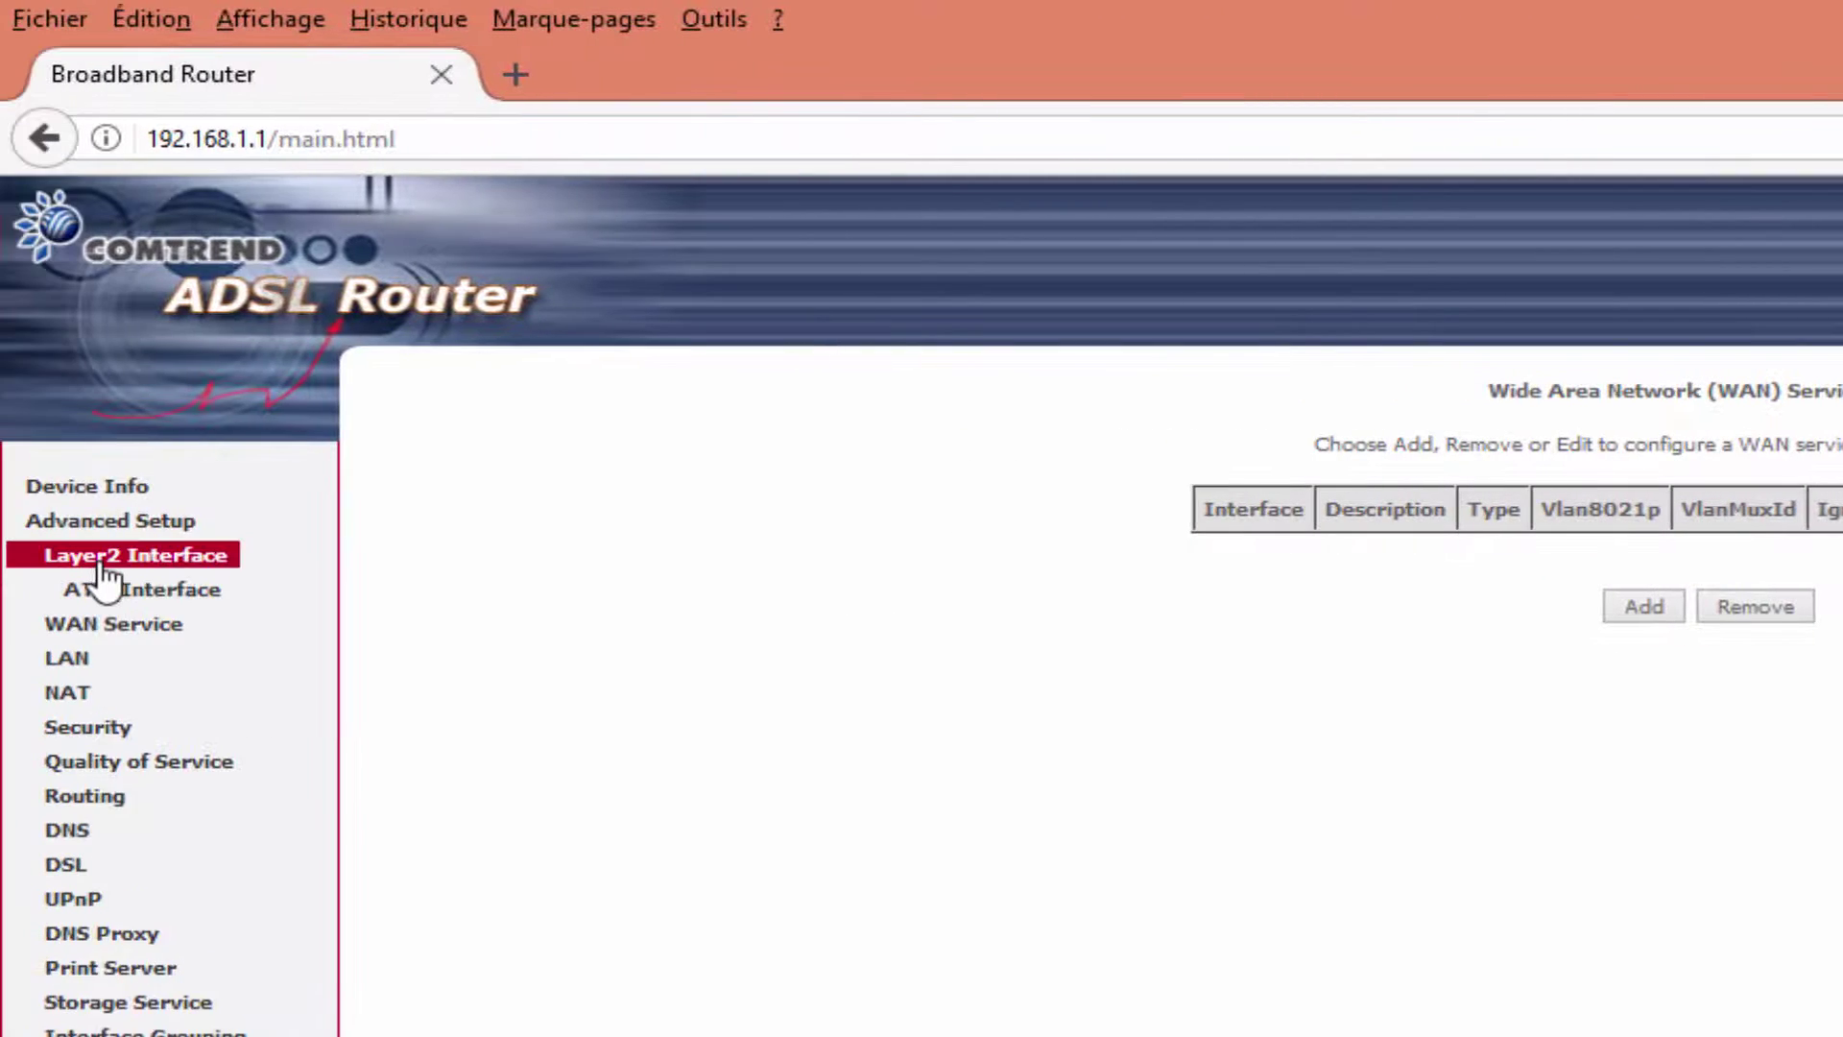
{"action": "left_click", "coordinate": [104, 585]}
{"action": "left_click", "coordinate": [1749, 560]}
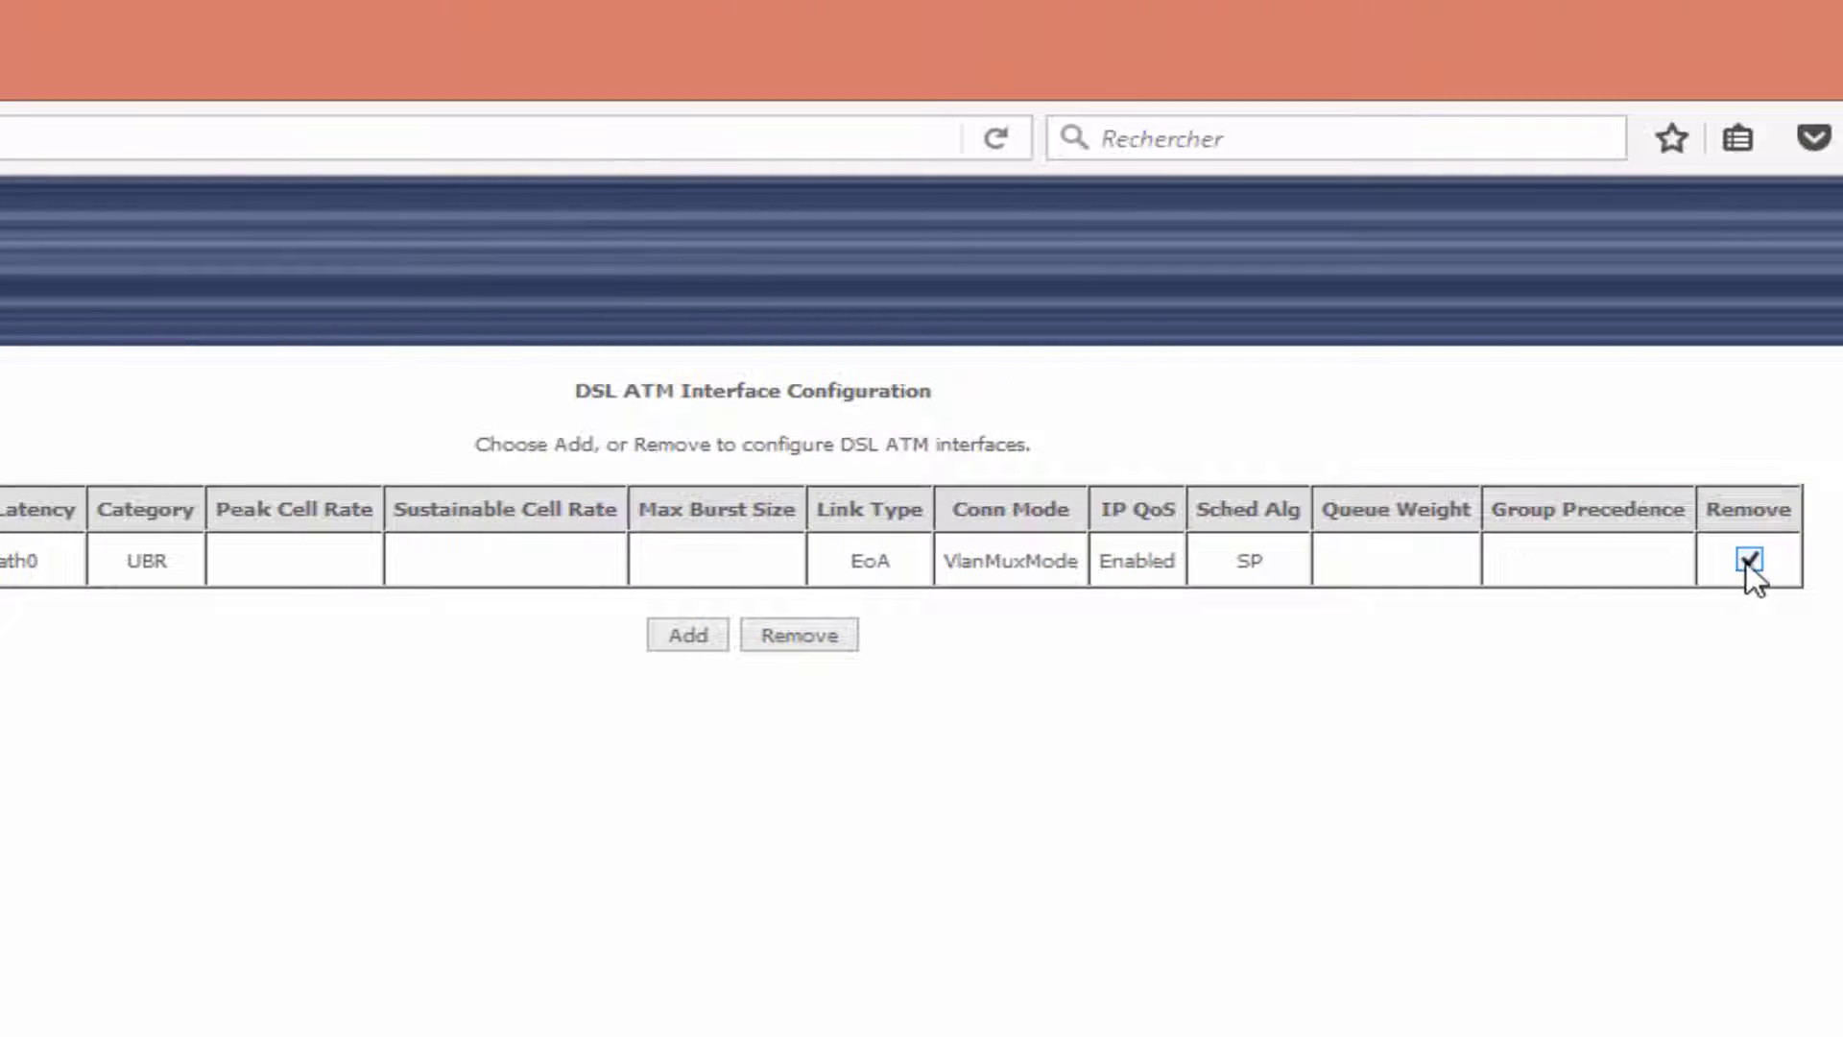
{"action": "left_click", "coordinate": [820, 633]}
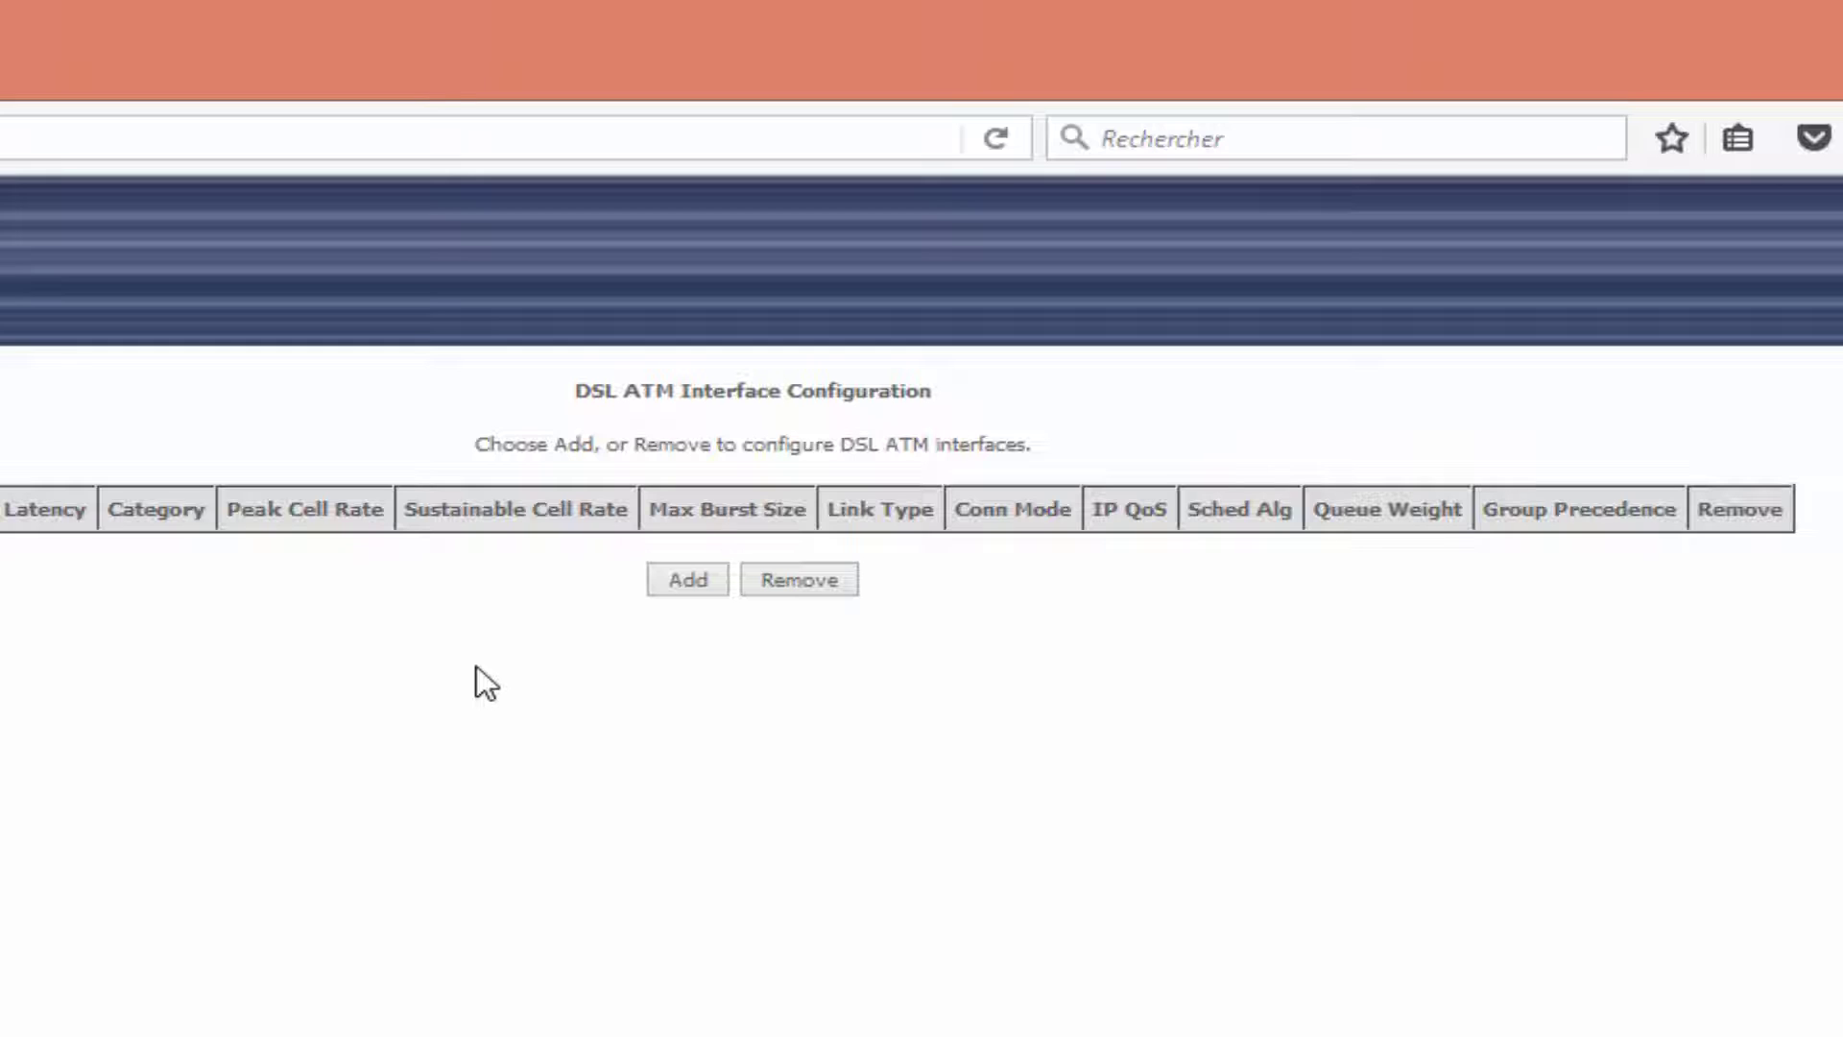
{"action": "left_click", "coordinate": [690, 582]}
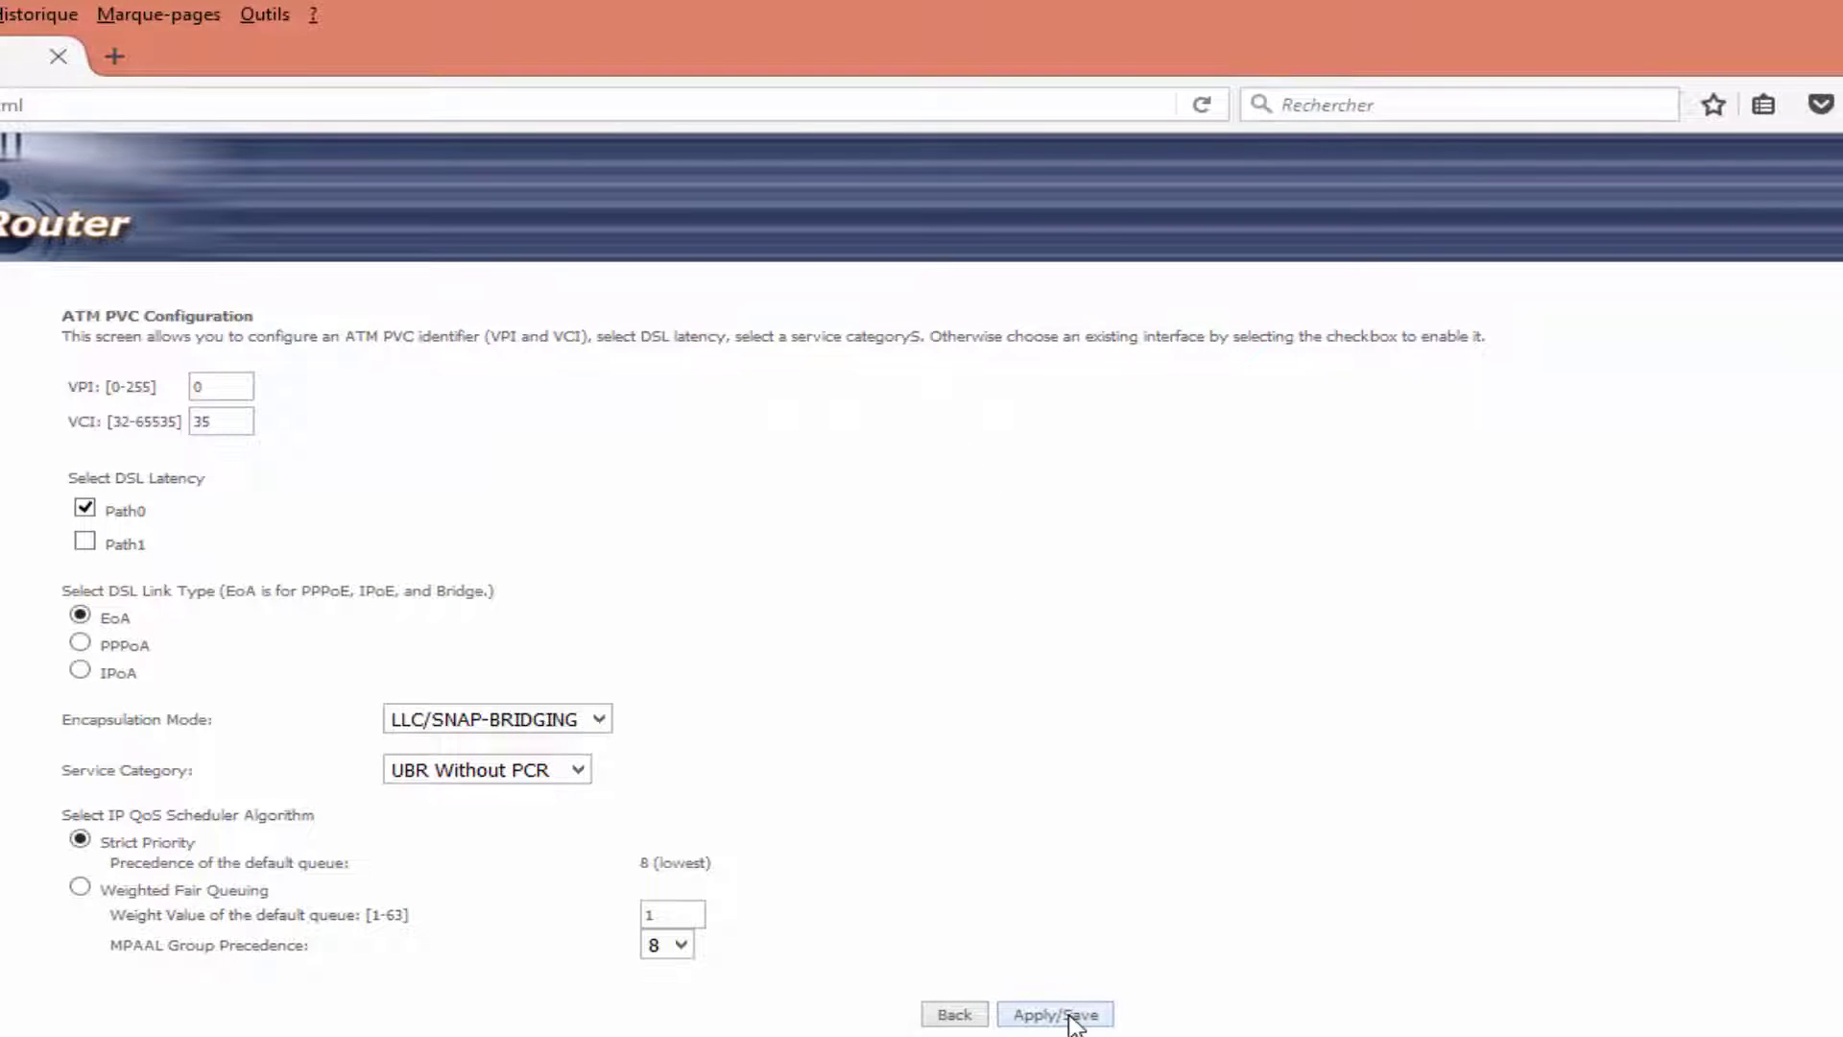
{"action": "left_click", "coordinate": [1072, 1016]}
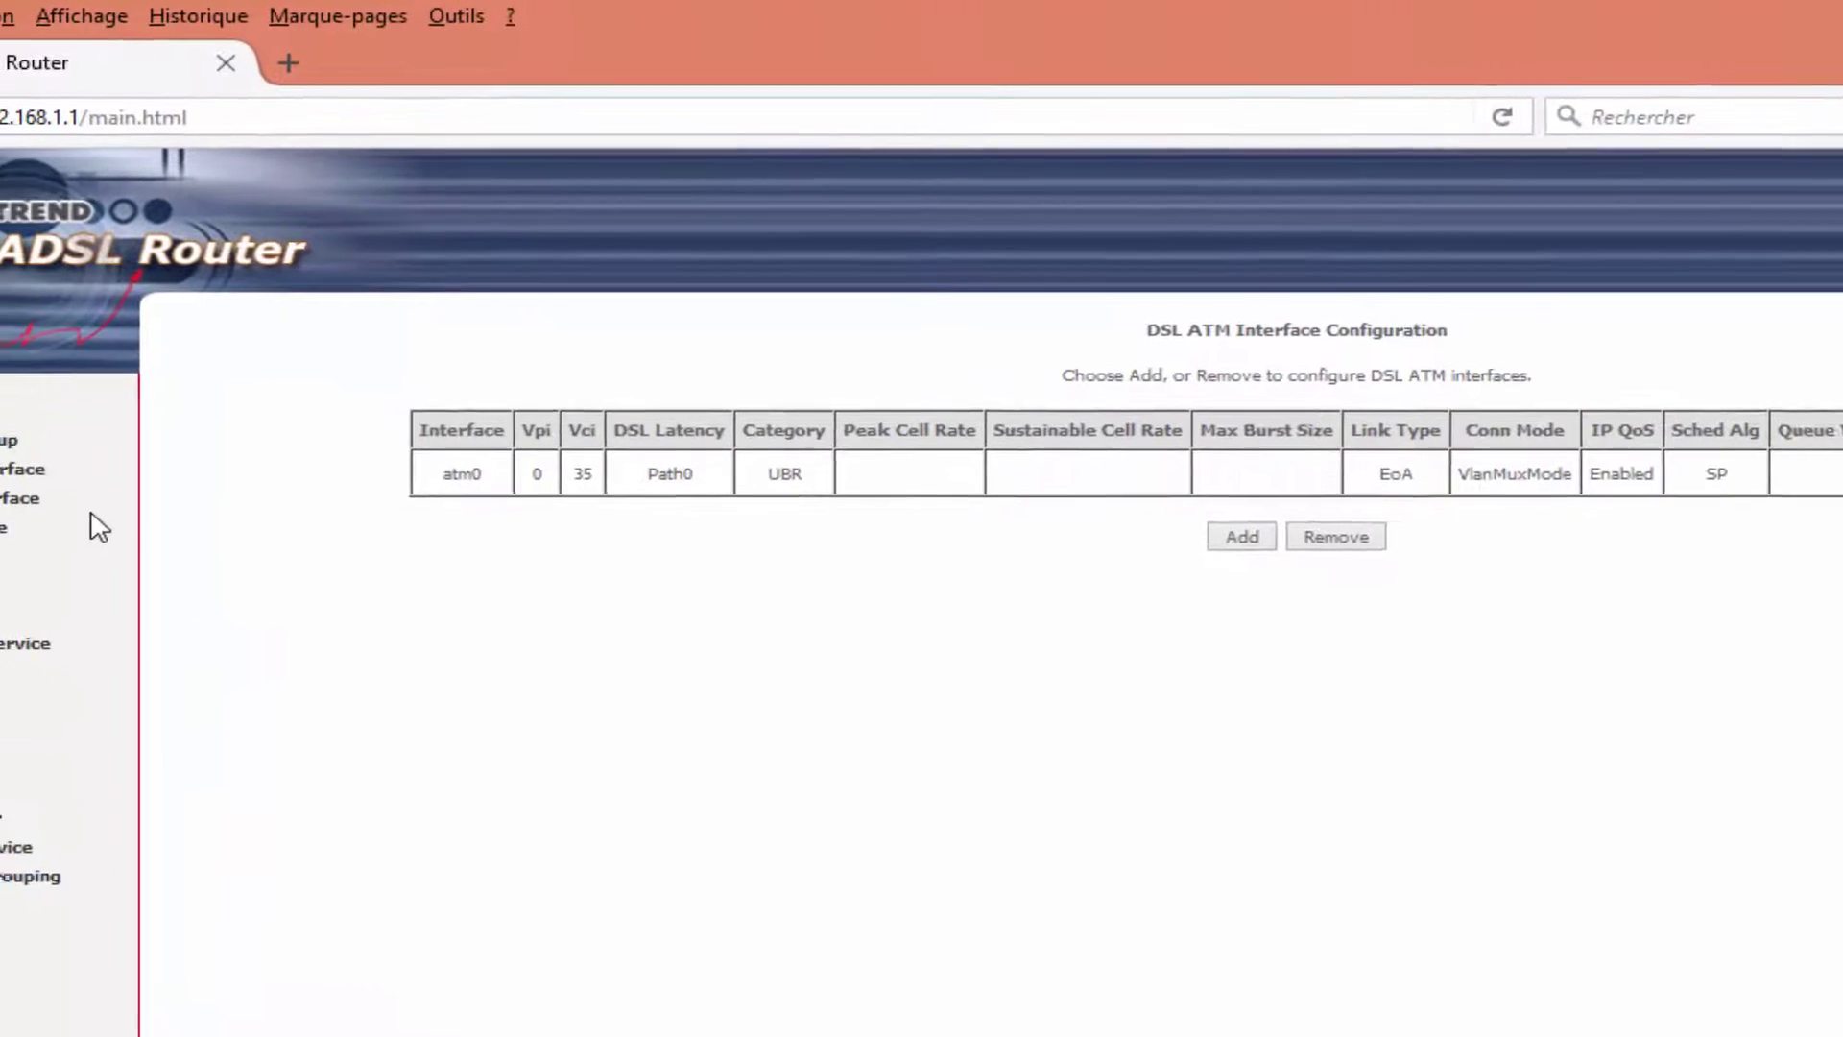
{"action": "left_click", "coordinate": [5, 528]}
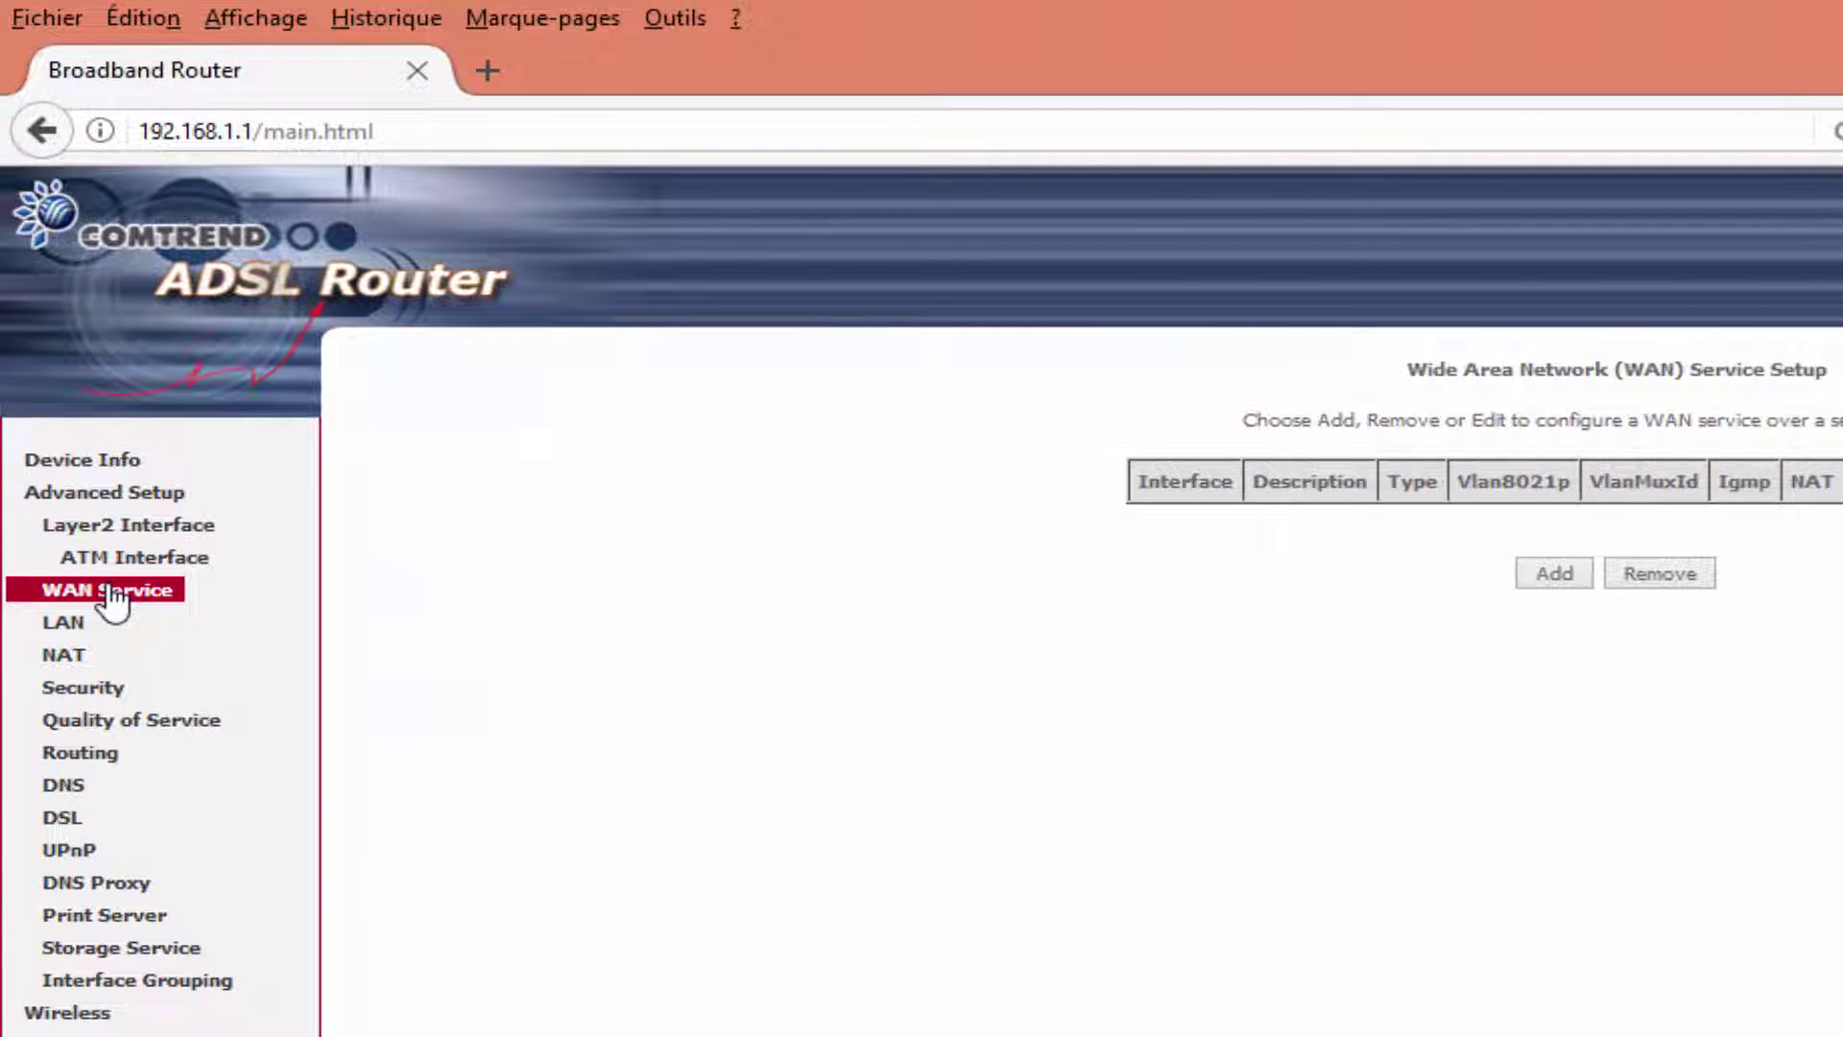
Add a Bridging WAN service br_0_0_35 on the atm0 interface and save it.
{"action": "left_click", "coordinate": [1565, 568]}
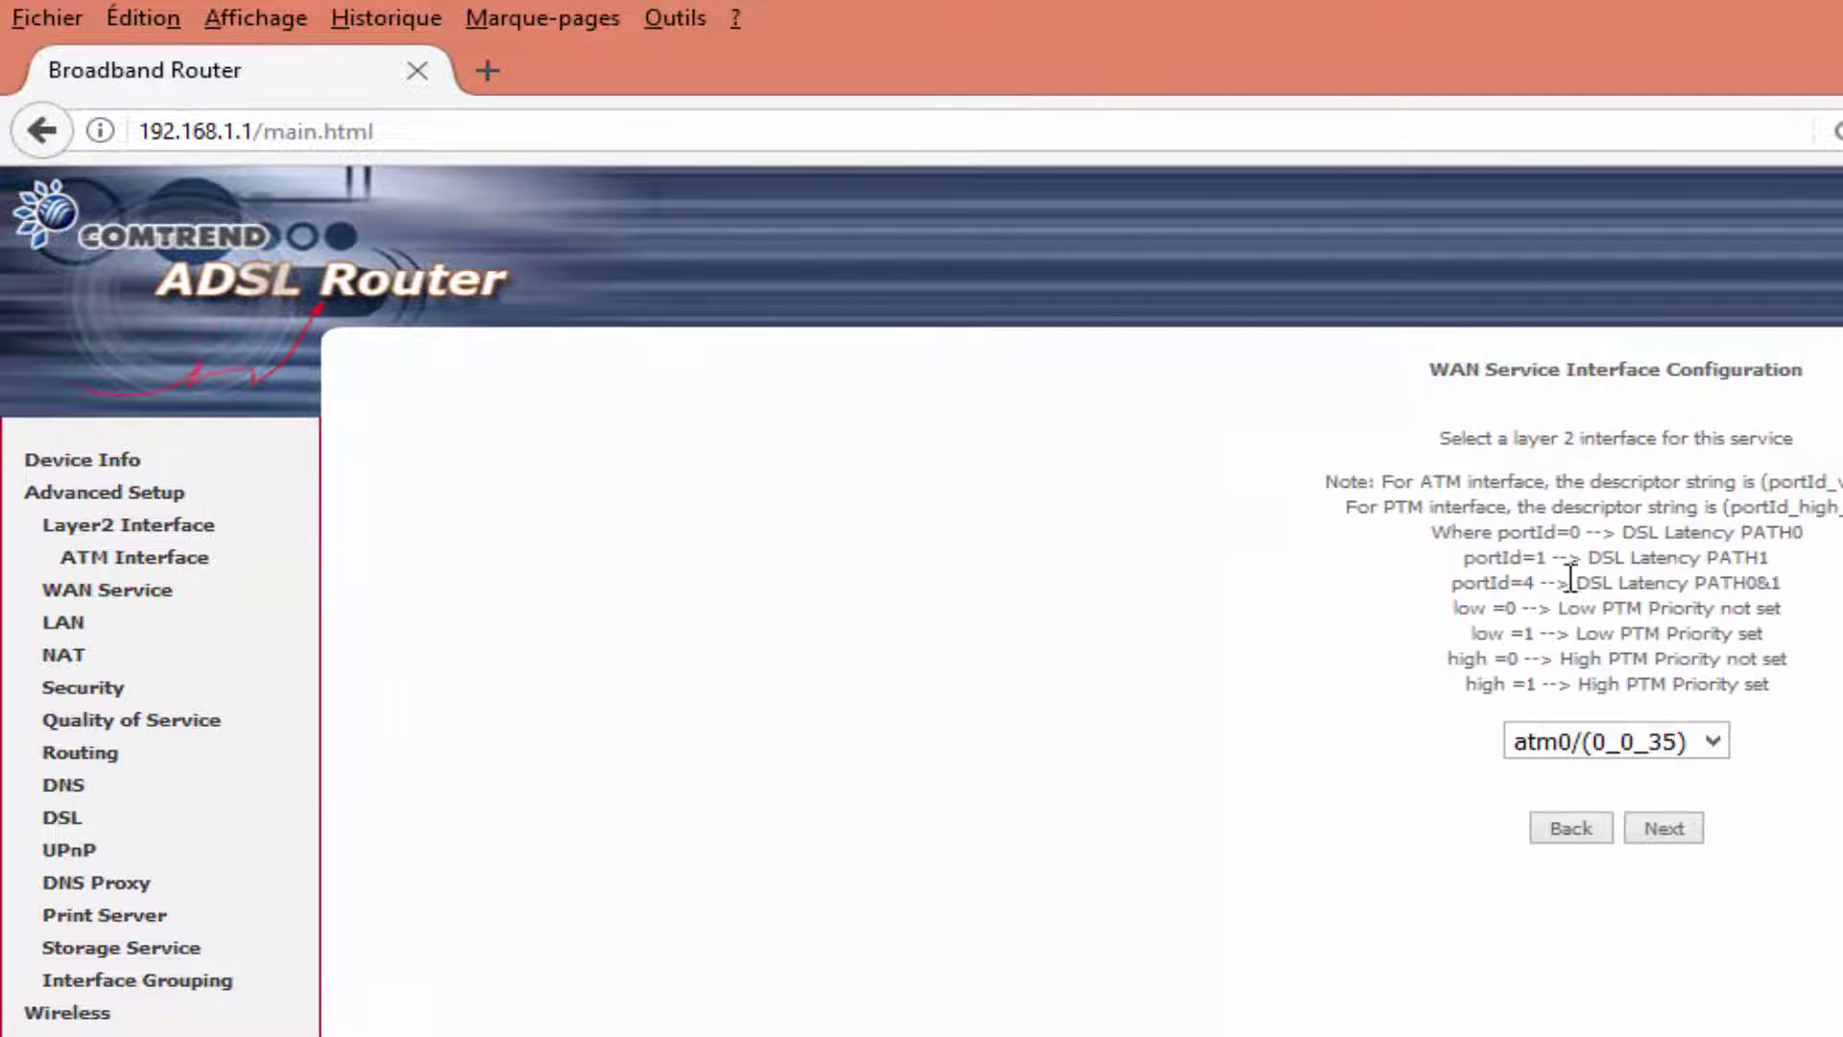
{"action": "left_click", "coordinate": [1666, 828]}
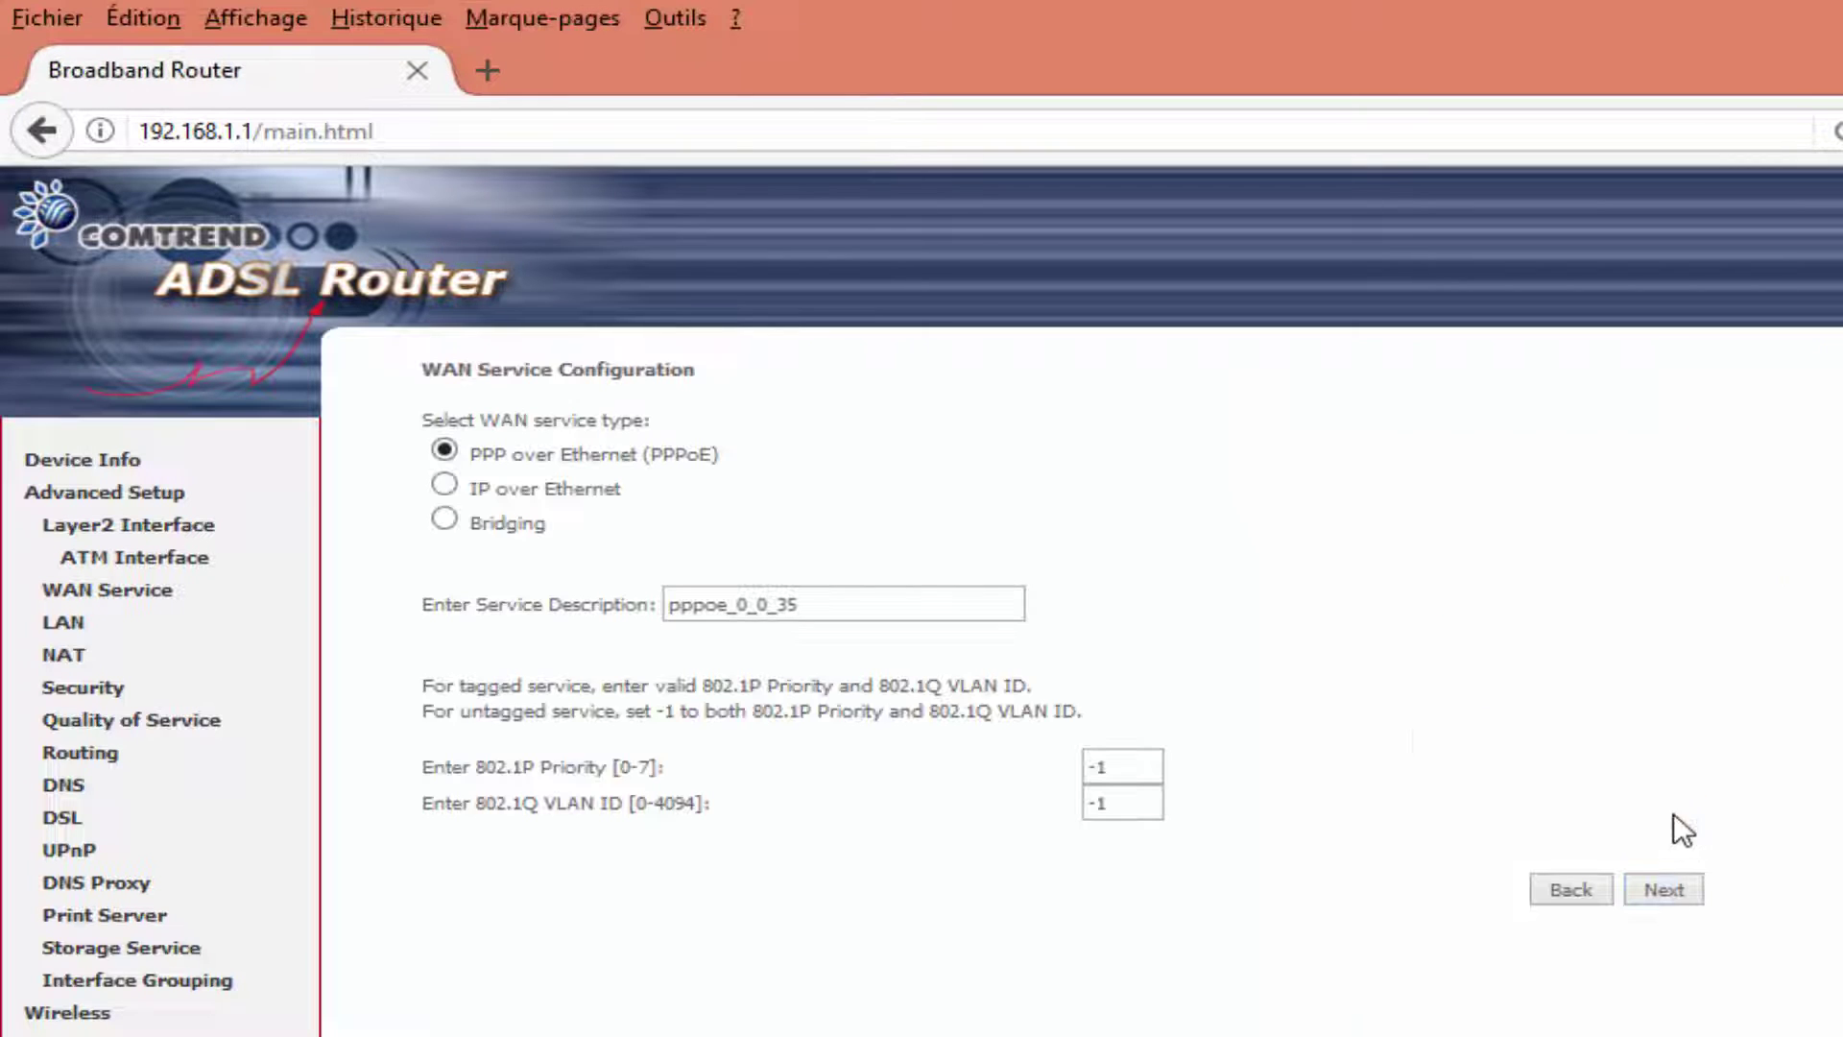
{"action": "left_click_drag", "start_coordinate": [470, 522], "coordinate": [576, 533]}
{"action": "left_click", "coordinate": [543, 528]}
{"action": "left_click", "coordinate": [444, 518]}
{"action": "left_click", "coordinate": [1665, 889]}
{"action": "left_click", "coordinate": [1666, 771]}
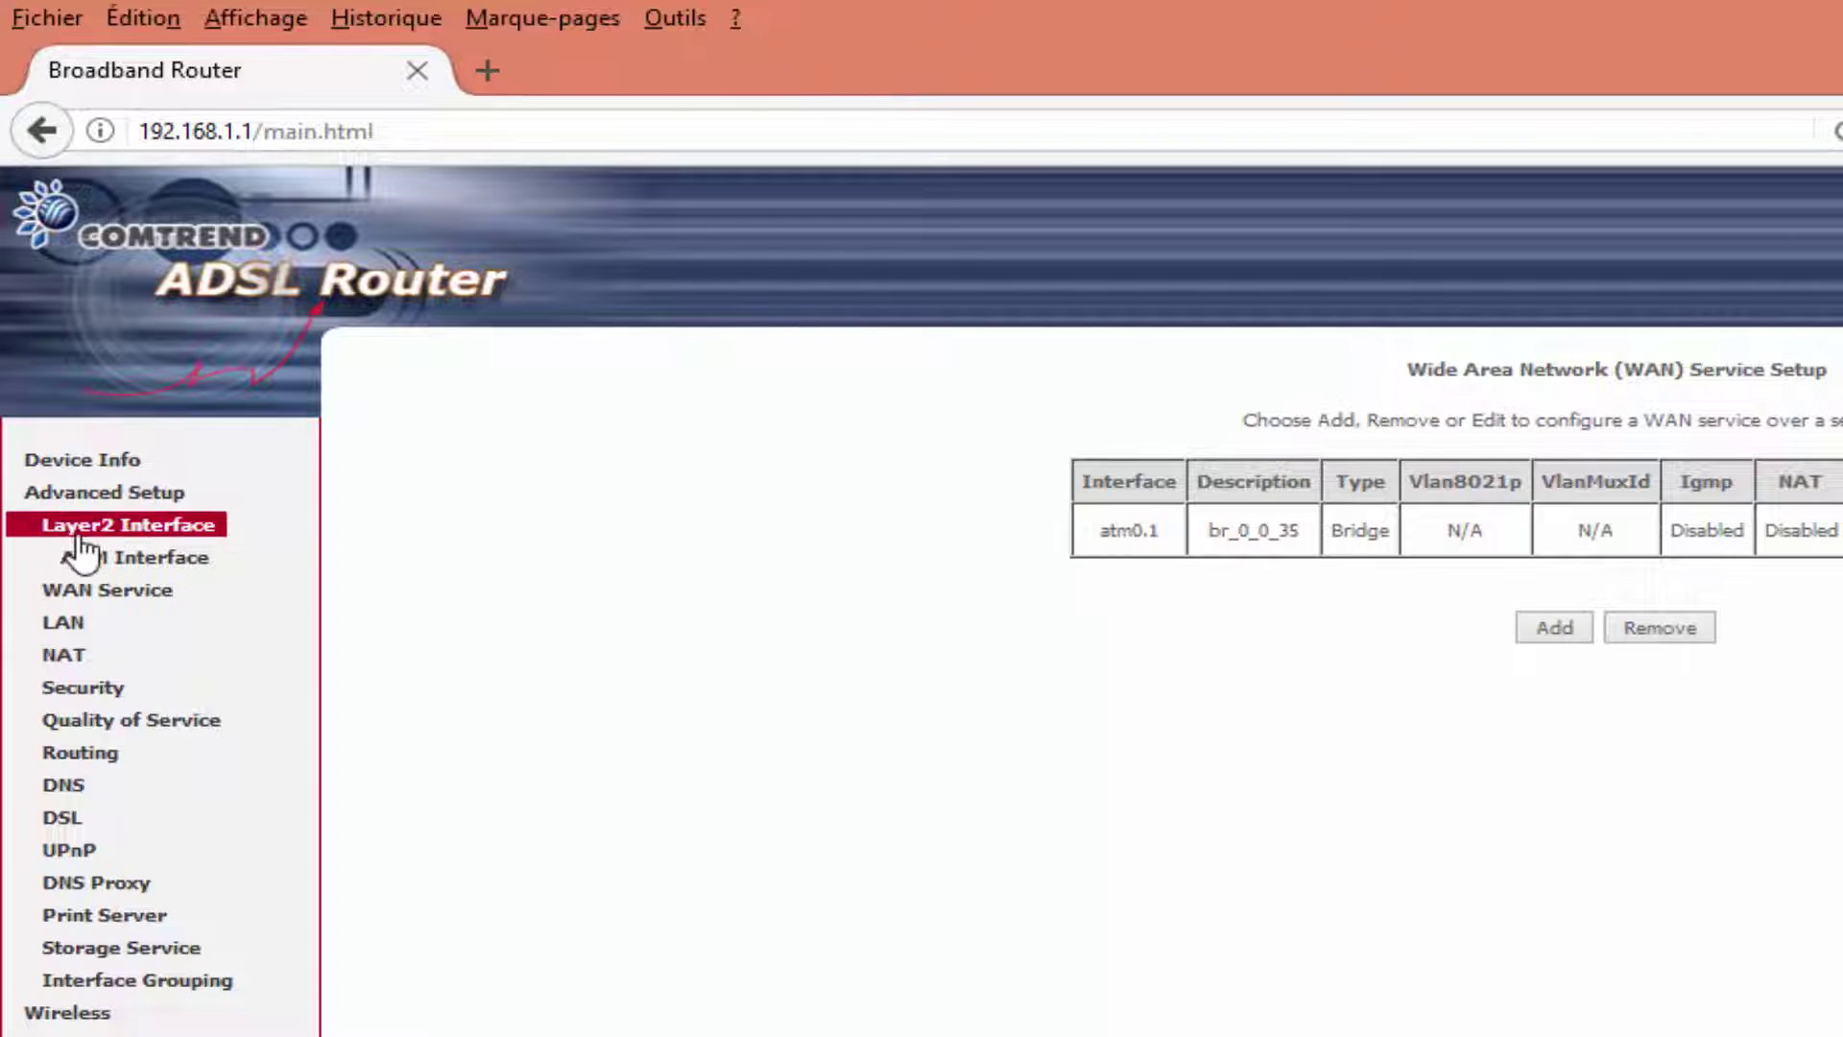
Set the LAN IP to 192.168.1.2, disable the DHCP server, save, and dismiss the ESET alert.
{"action": "left_click", "coordinate": [61, 624]}
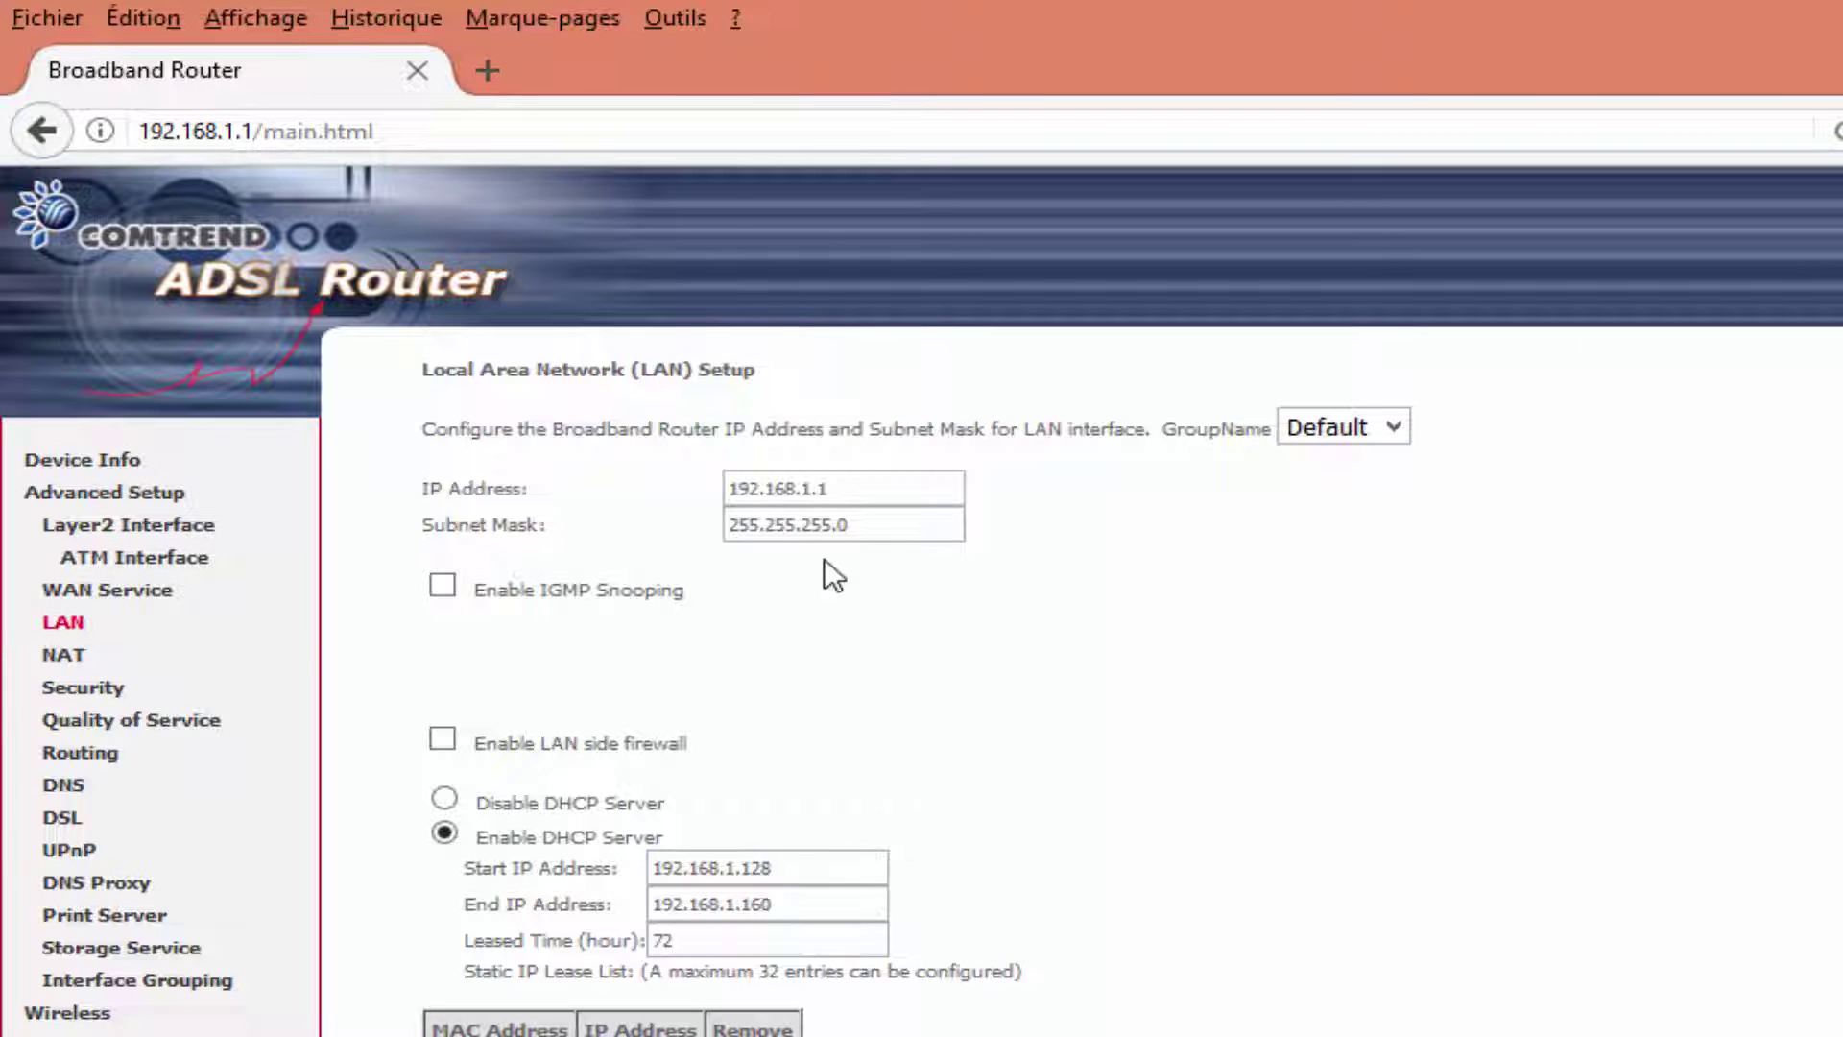
{"action": "double_click", "coordinate": [823, 488]}
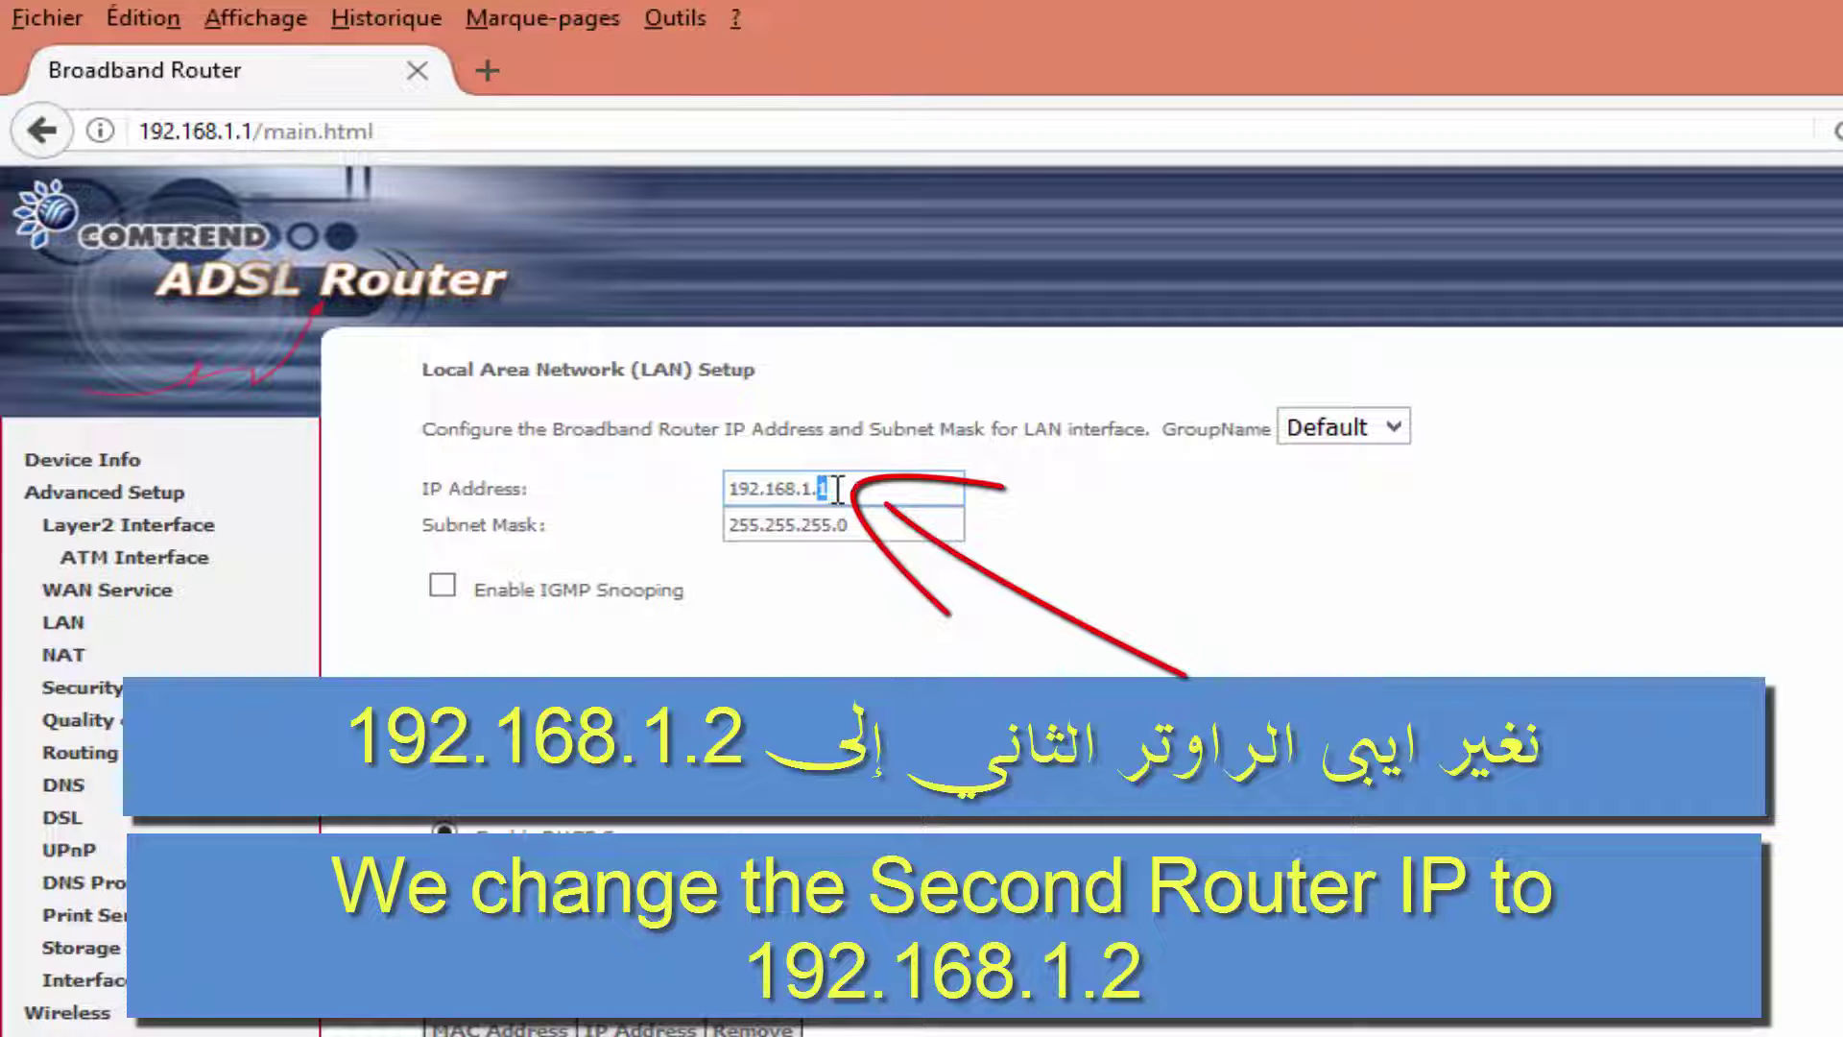
{"action": "type", "text": "2"}
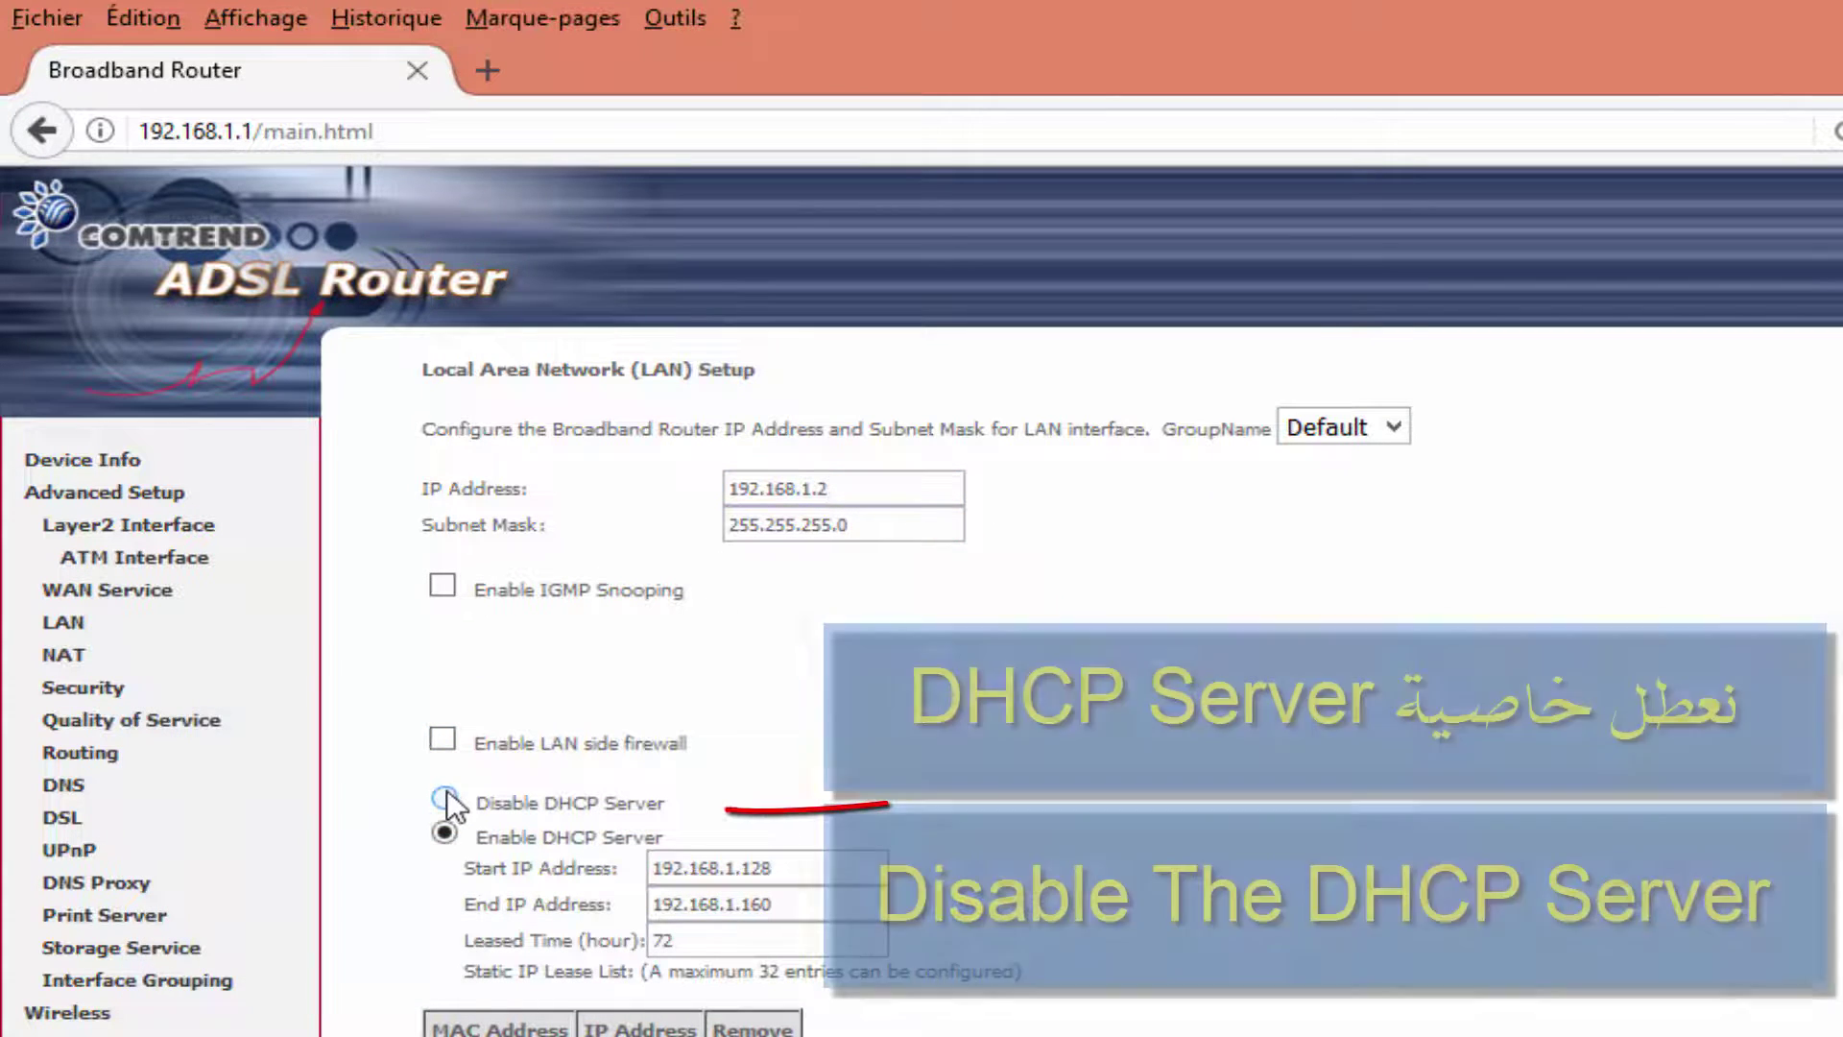
{"action": "left_click_drag", "start_coordinate": [479, 803], "coordinate": [637, 799]}
{"action": "left_click", "coordinate": [493, 798]}
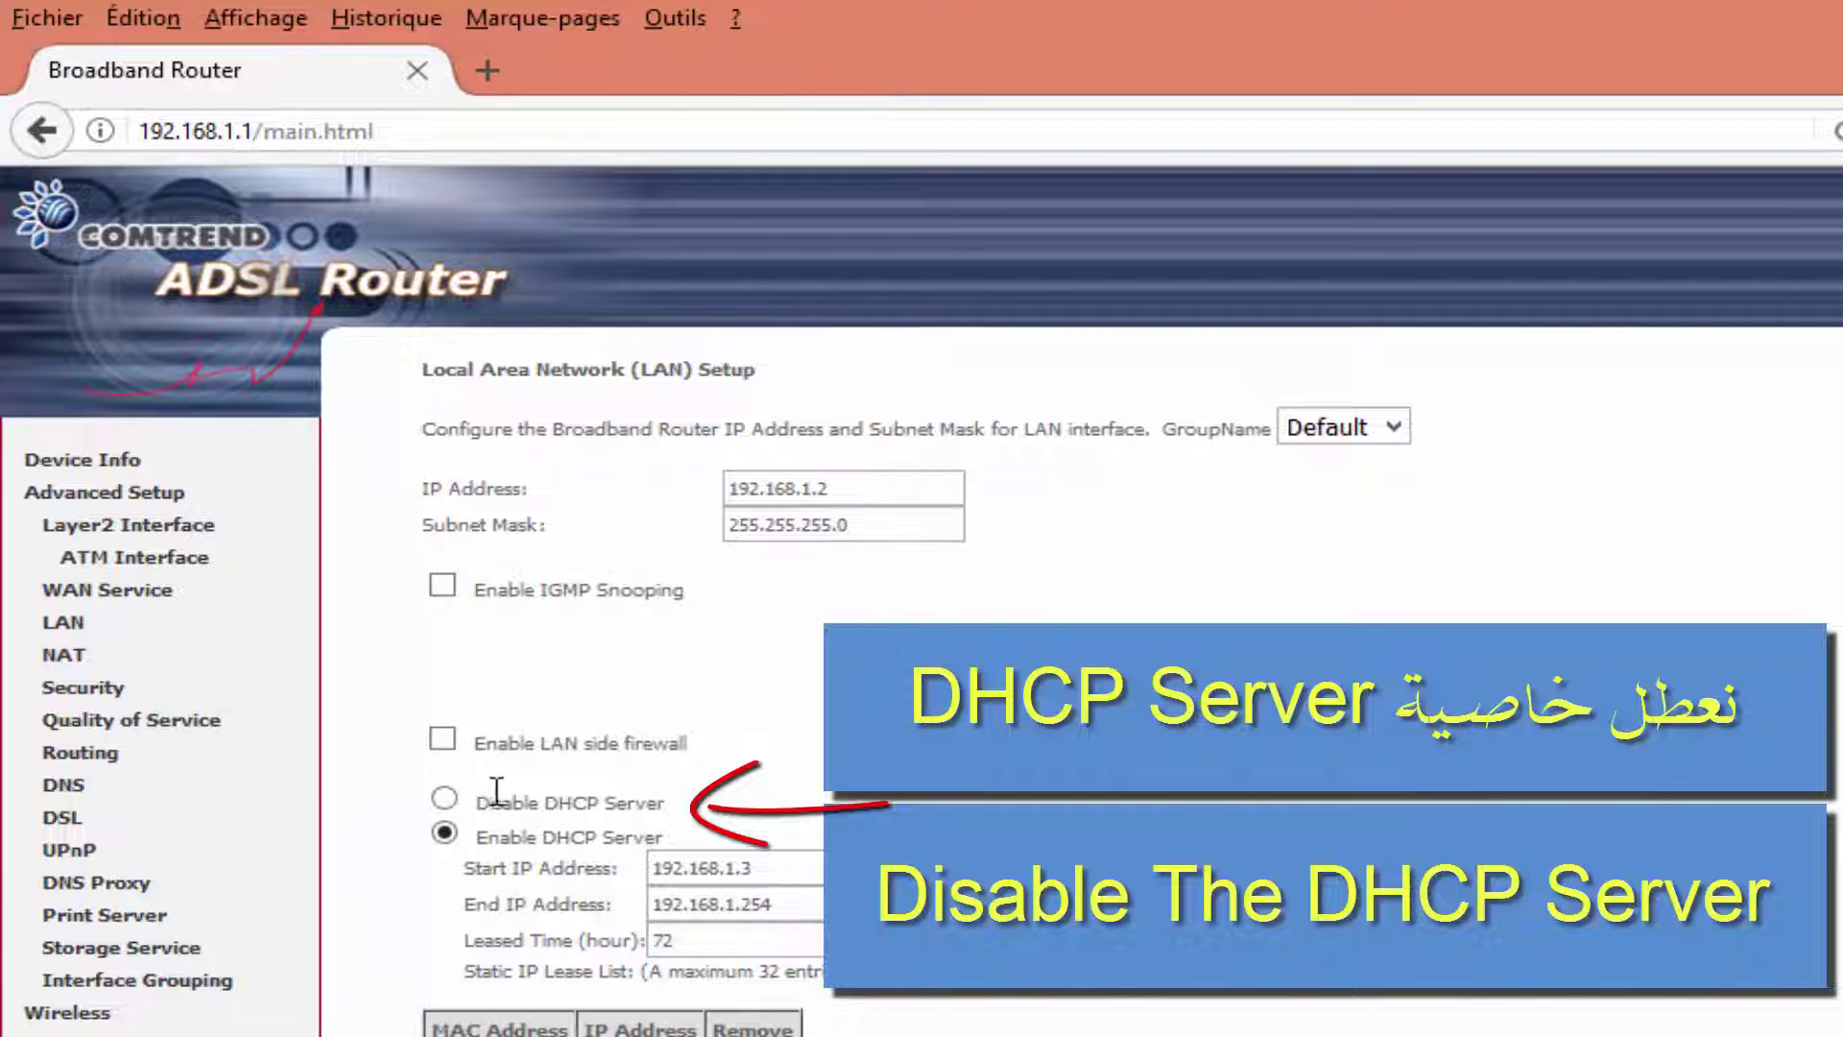
{"action": "left_click", "coordinate": [444, 797]}
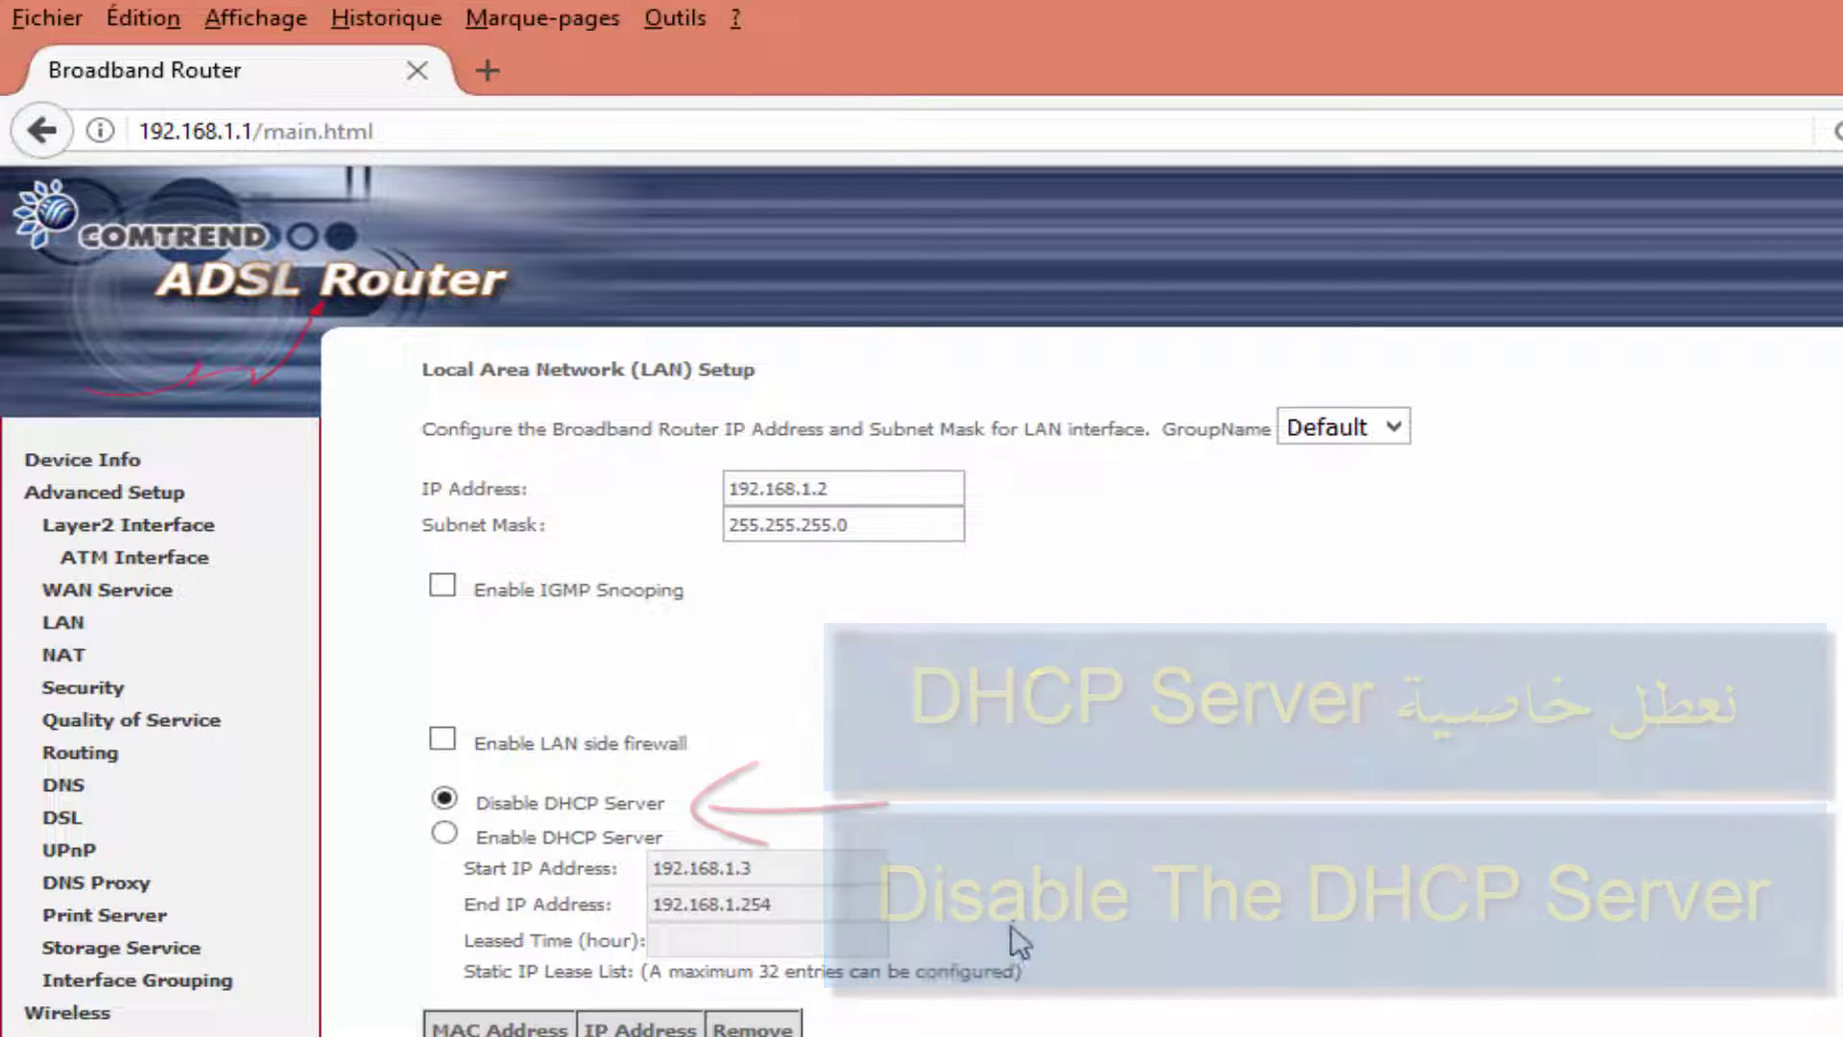
{"action": "scroll", "coordinate": [1017, 921], "scroll_direction": "down", "scroll_amount": 4}
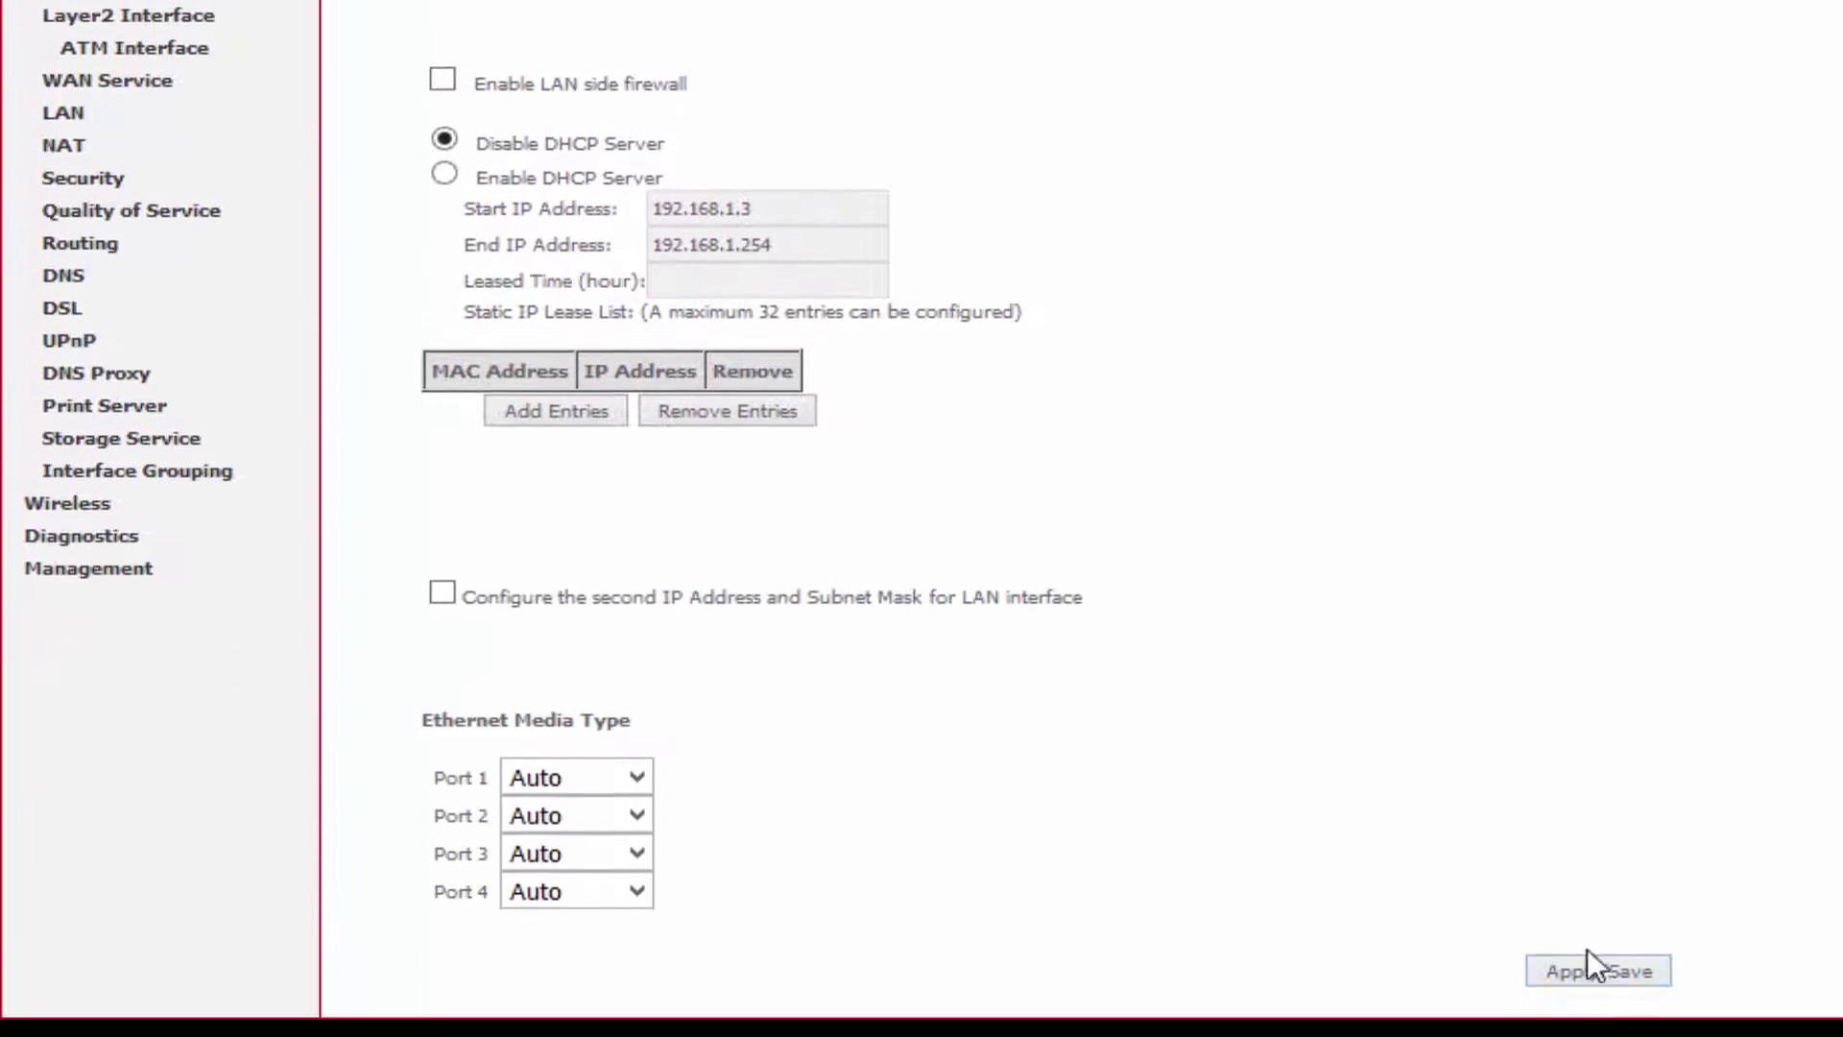
{"action": "left_click", "coordinate": [1595, 964]}
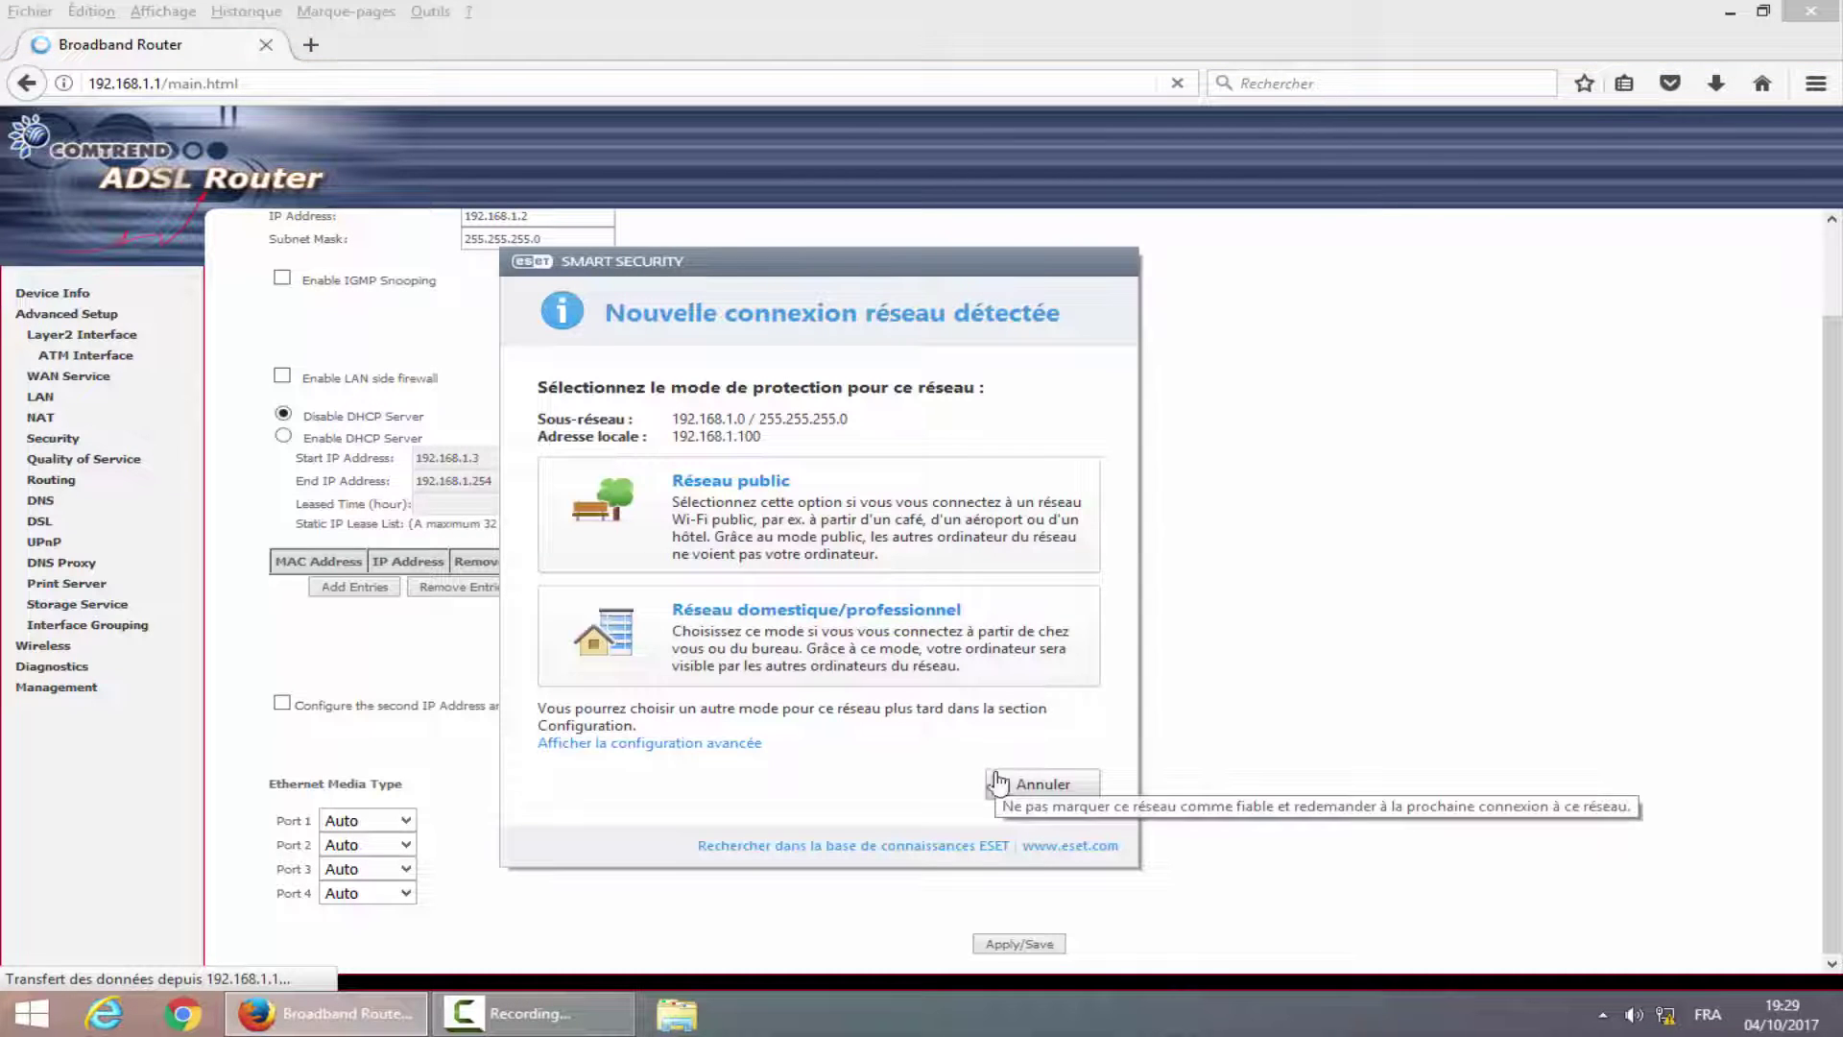
{"action": "left_click", "coordinate": [1046, 785]}
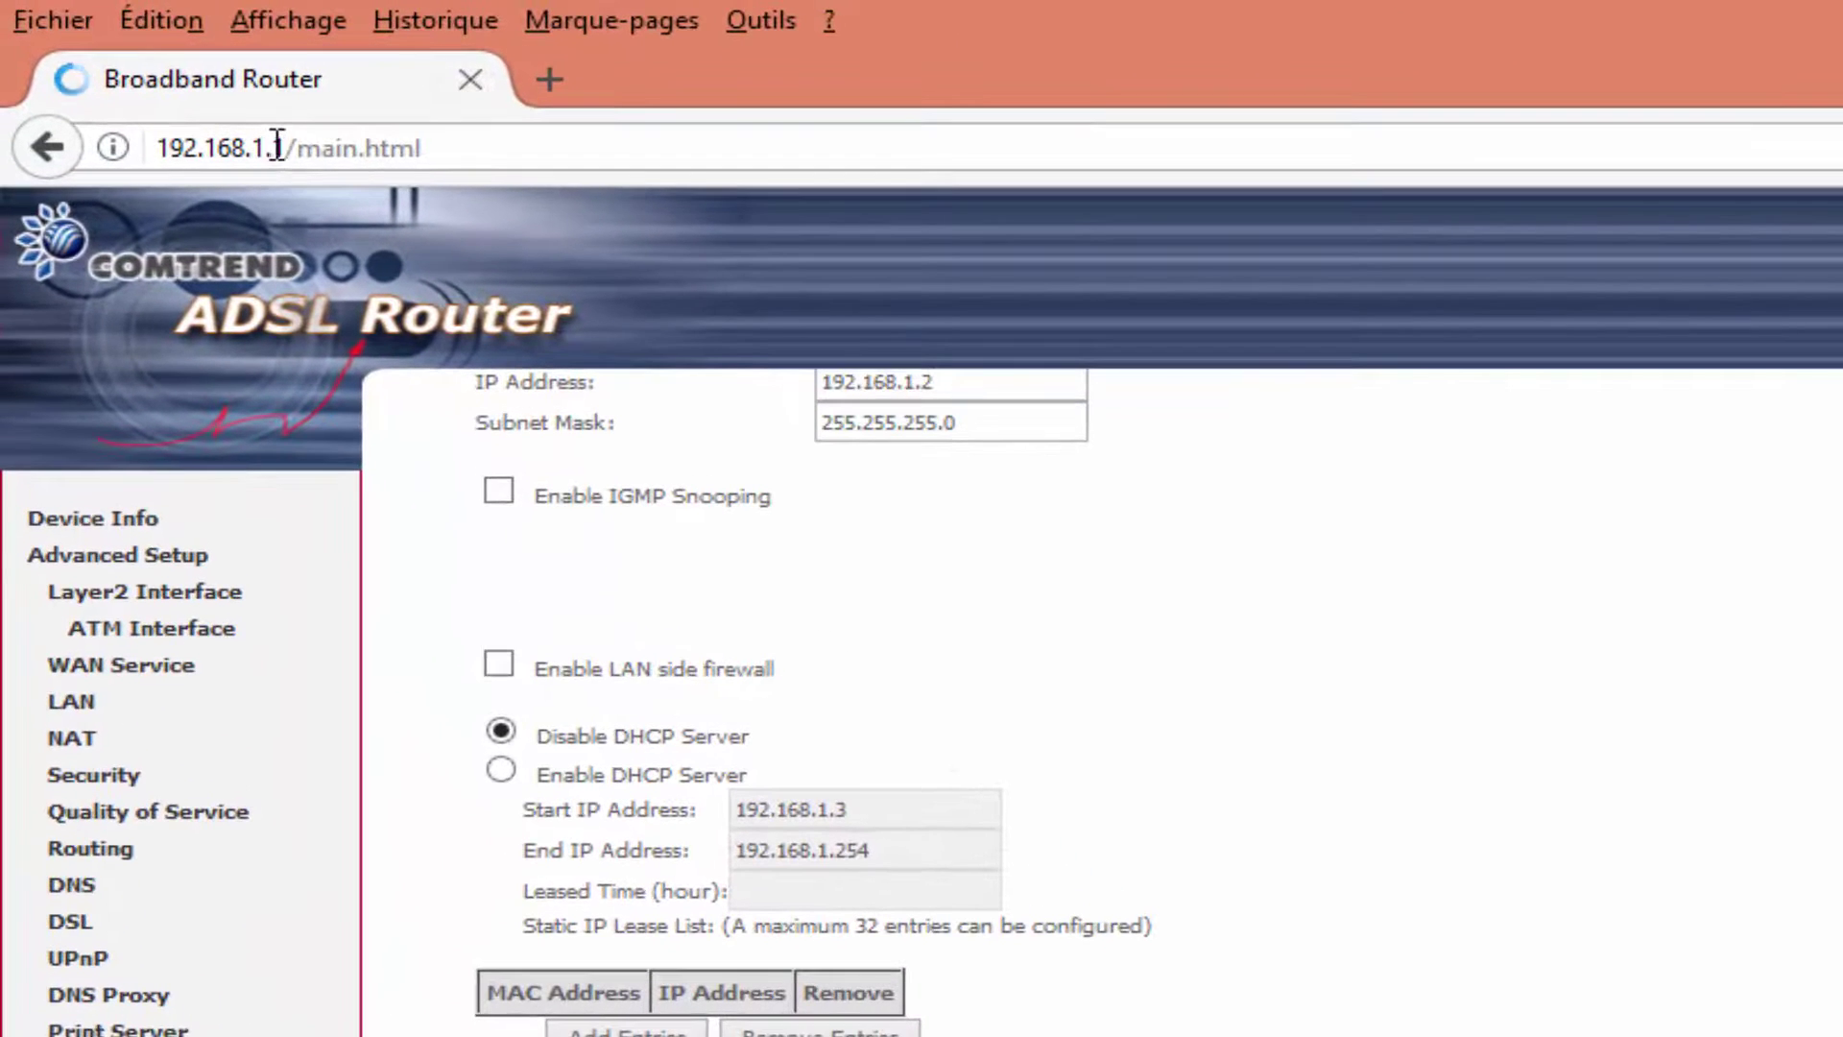
Browse to 192.168.1.2, log in with the router credentials, save the login, expand Advanced Setup.
{"action": "left_click_drag", "start_coordinate": [274, 147], "coordinate": [477, 149]}
{"action": "type", "text": "2.168.1.2"}
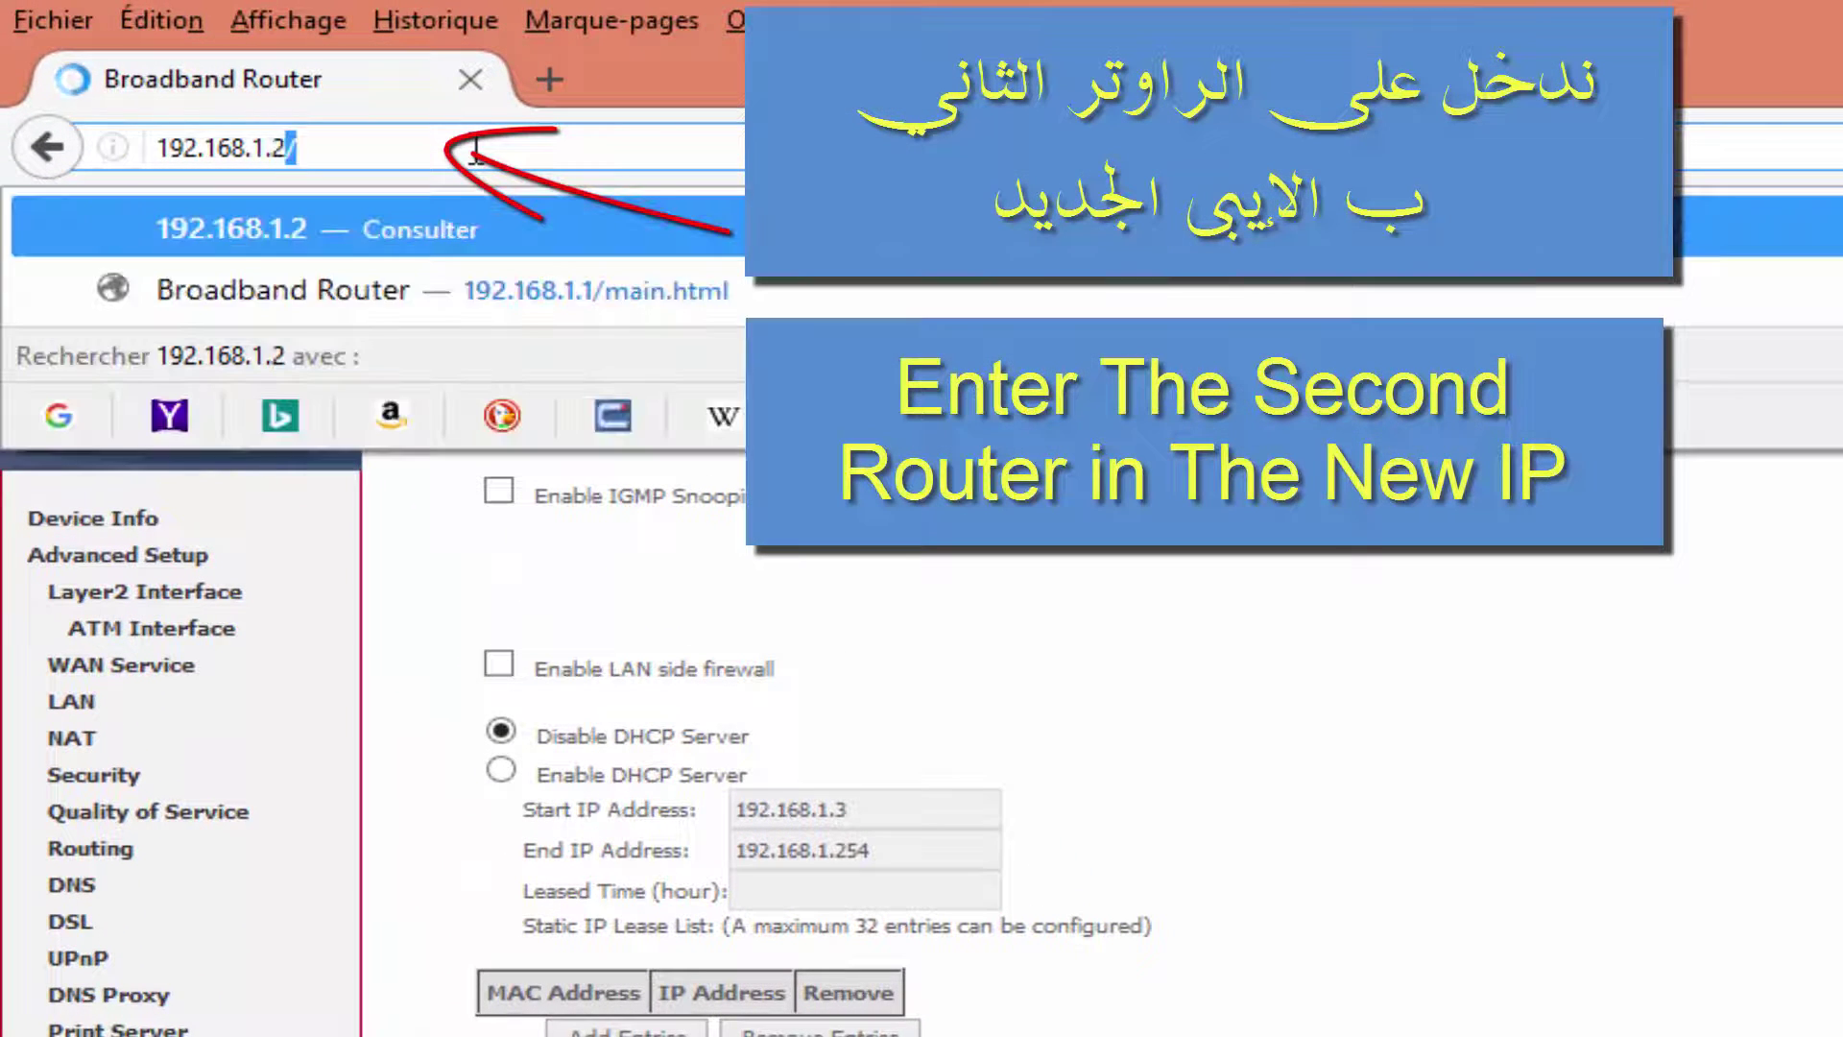
{"action": "key", "text": "Return"}
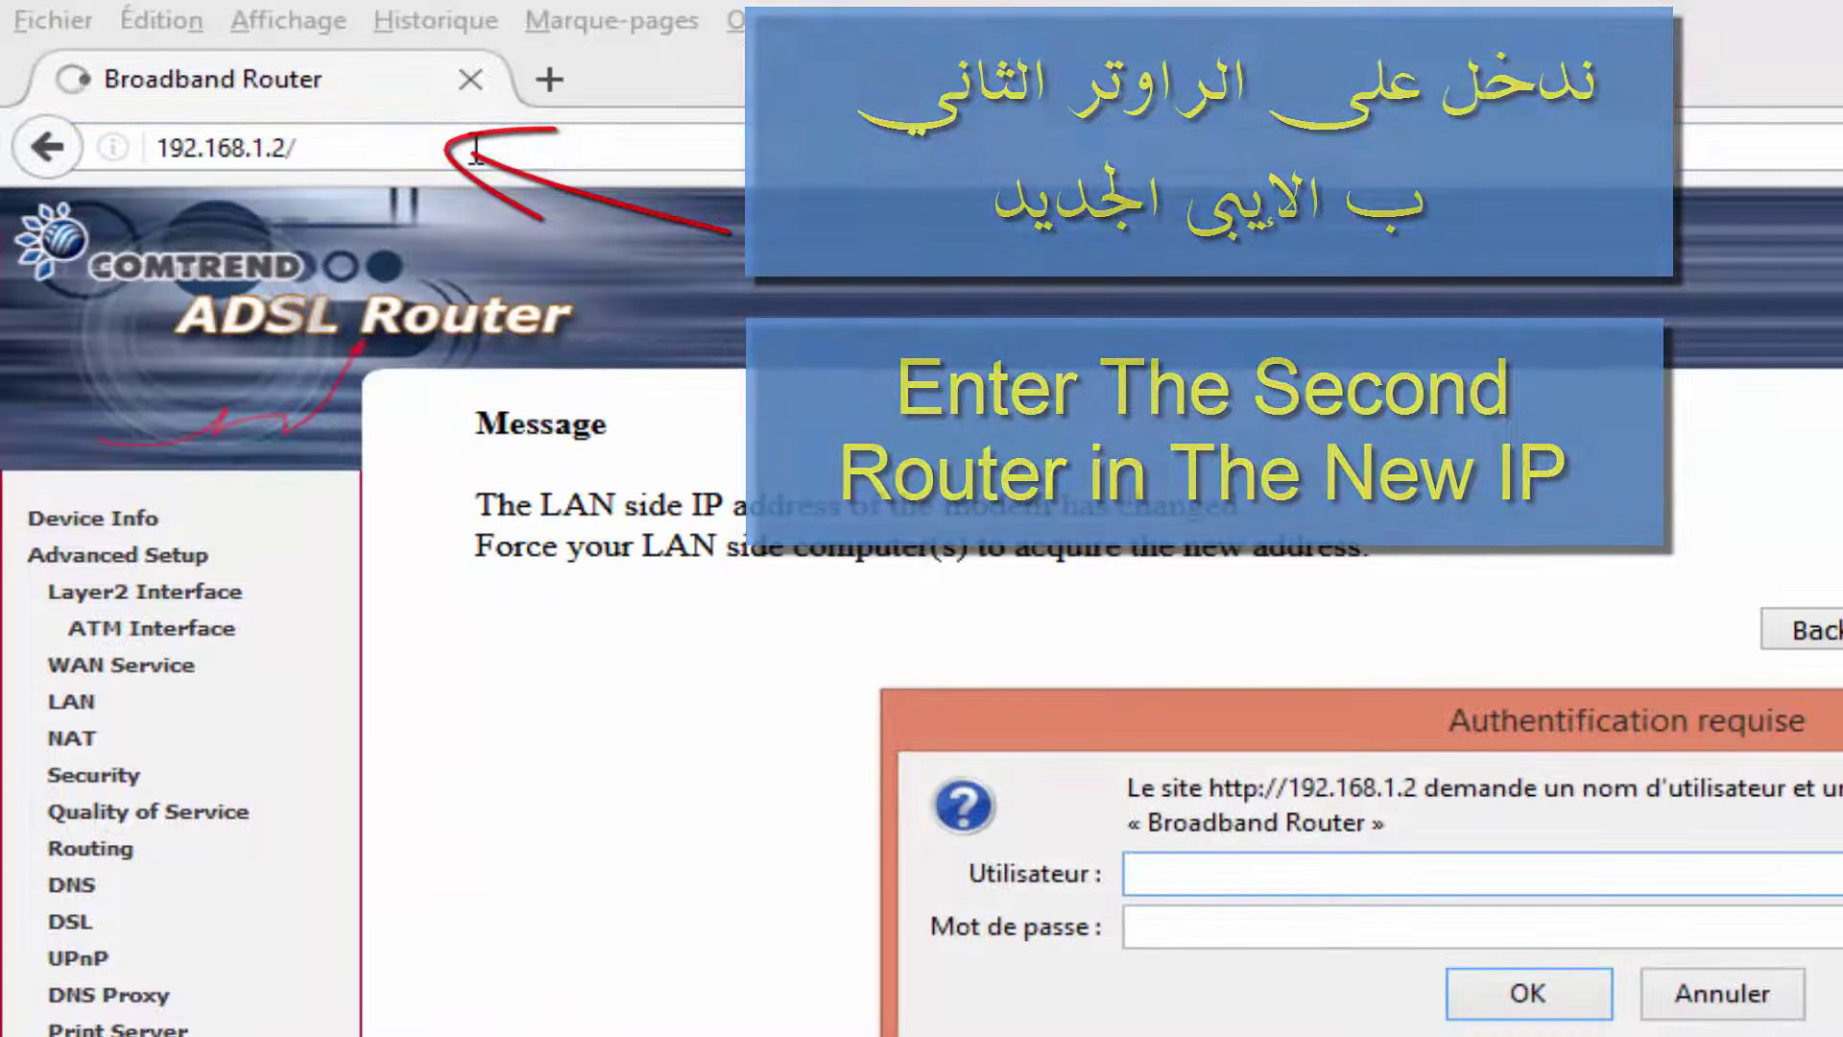
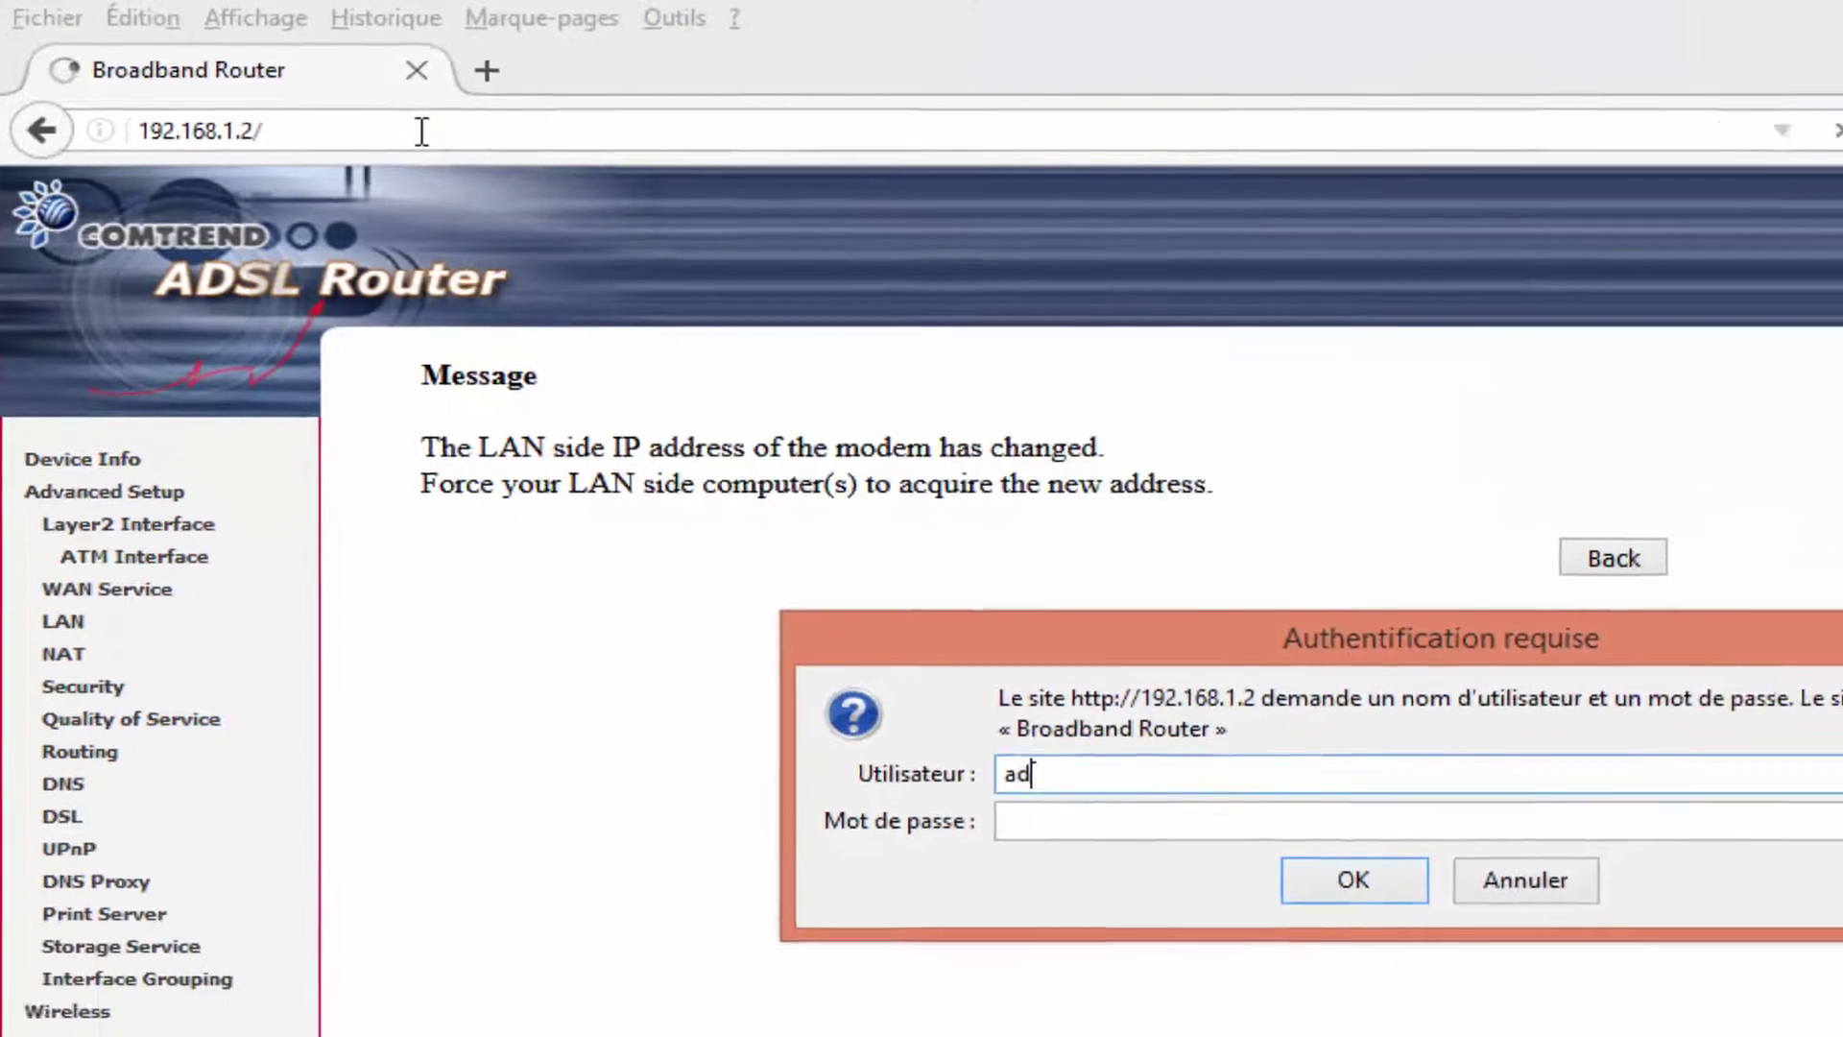
{"action": "key", "text": "Tab"}
{"action": "left_click", "coordinate": [1092, 710]}
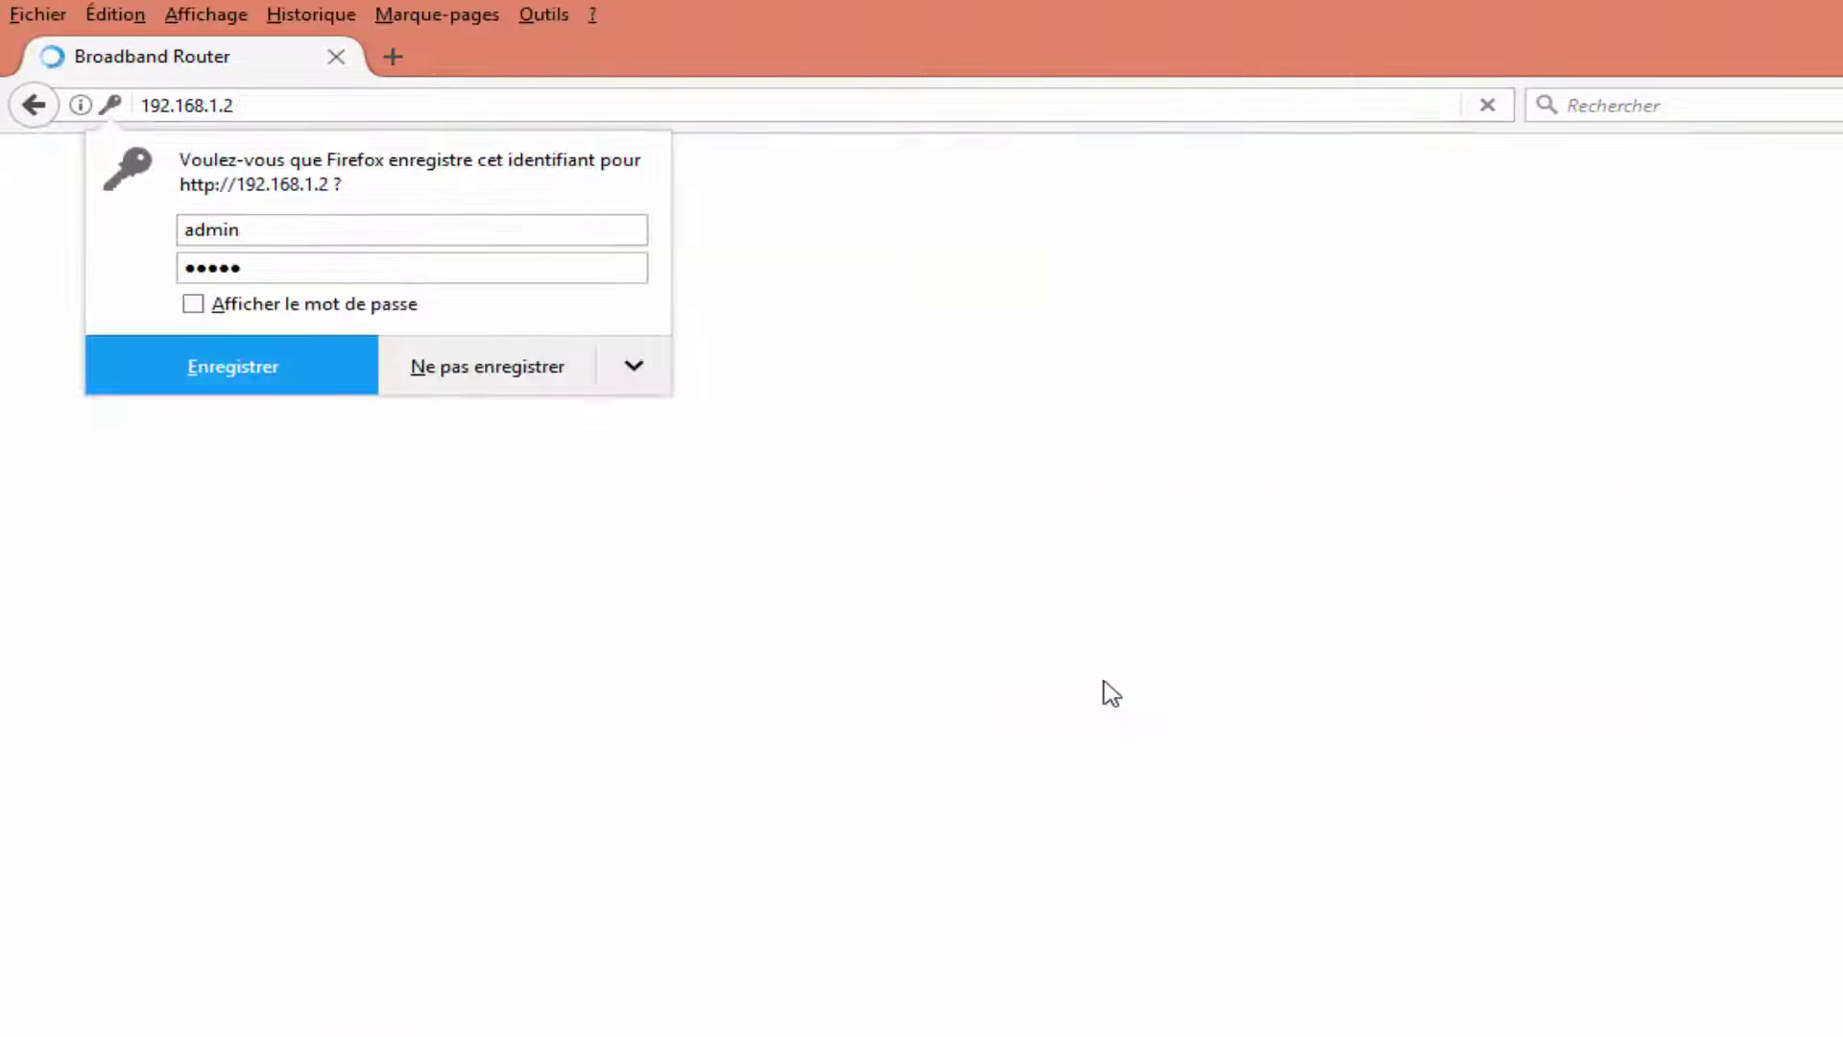
{"action": "left_click", "coordinate": [317, 365]}
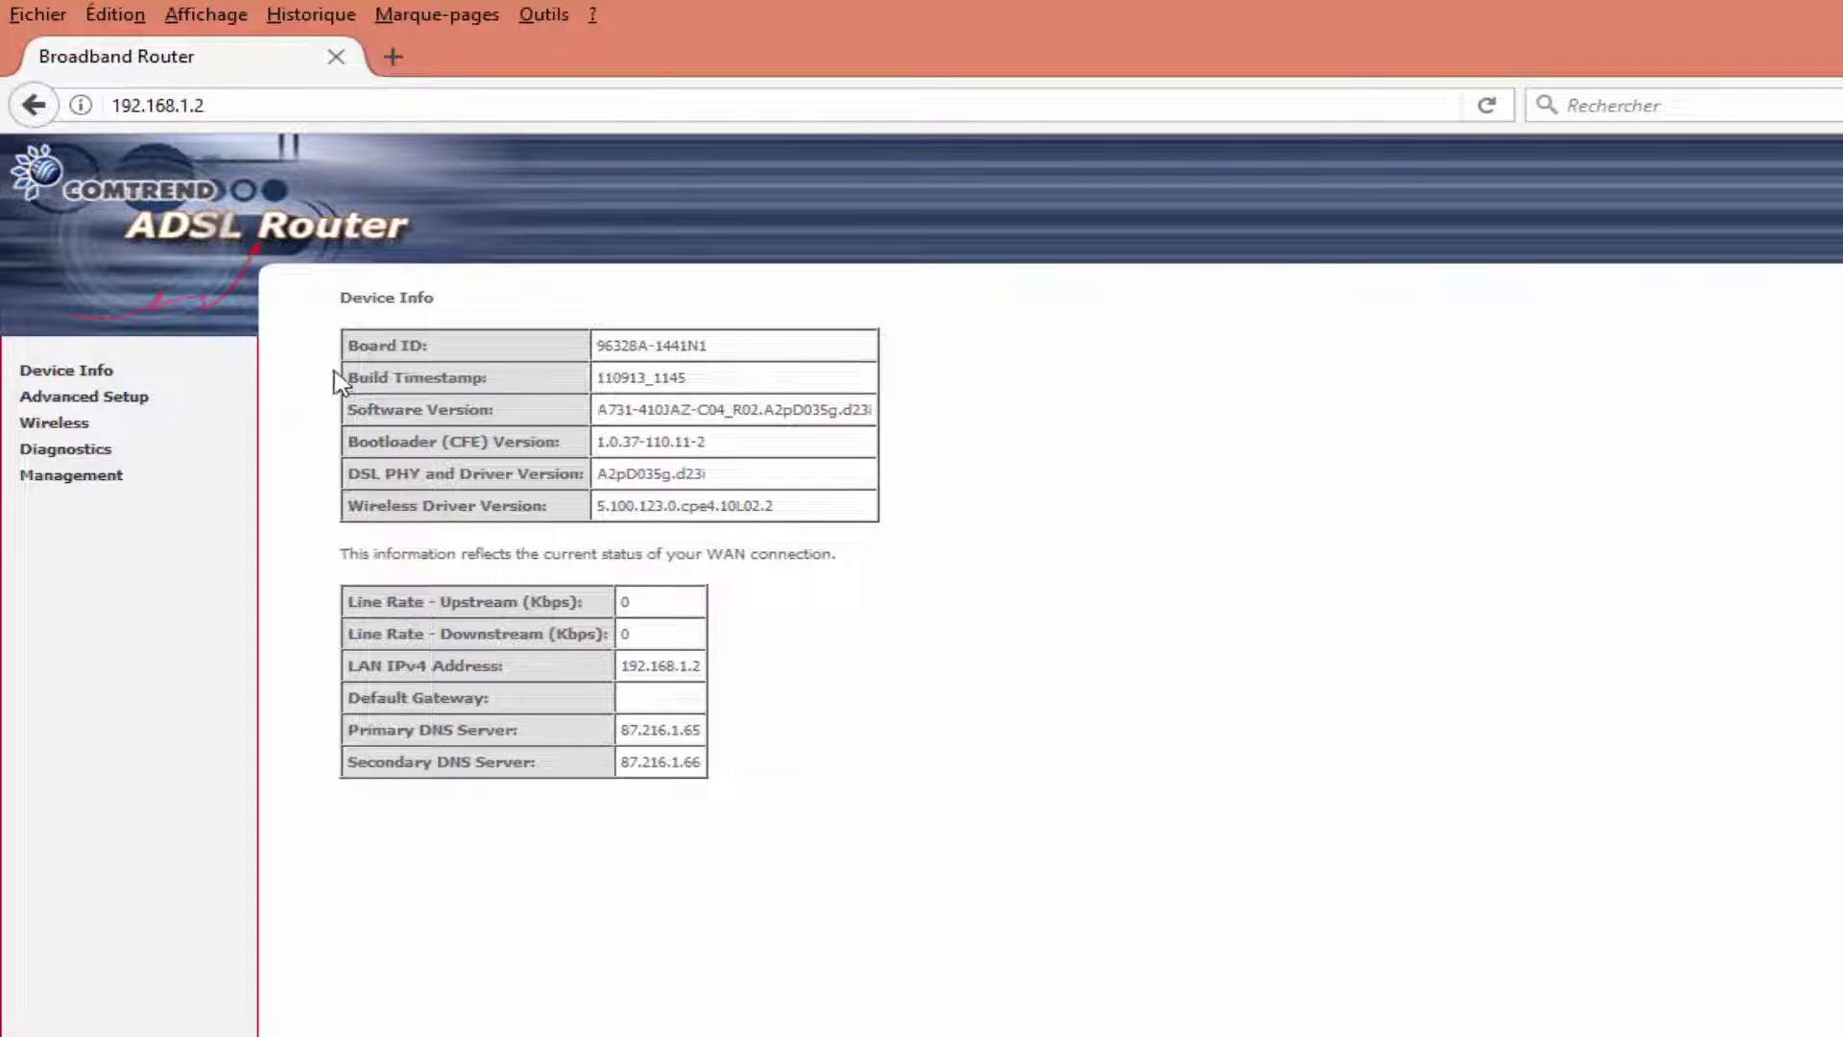
{"action": "left_click", "coordinate": [86, 403]}
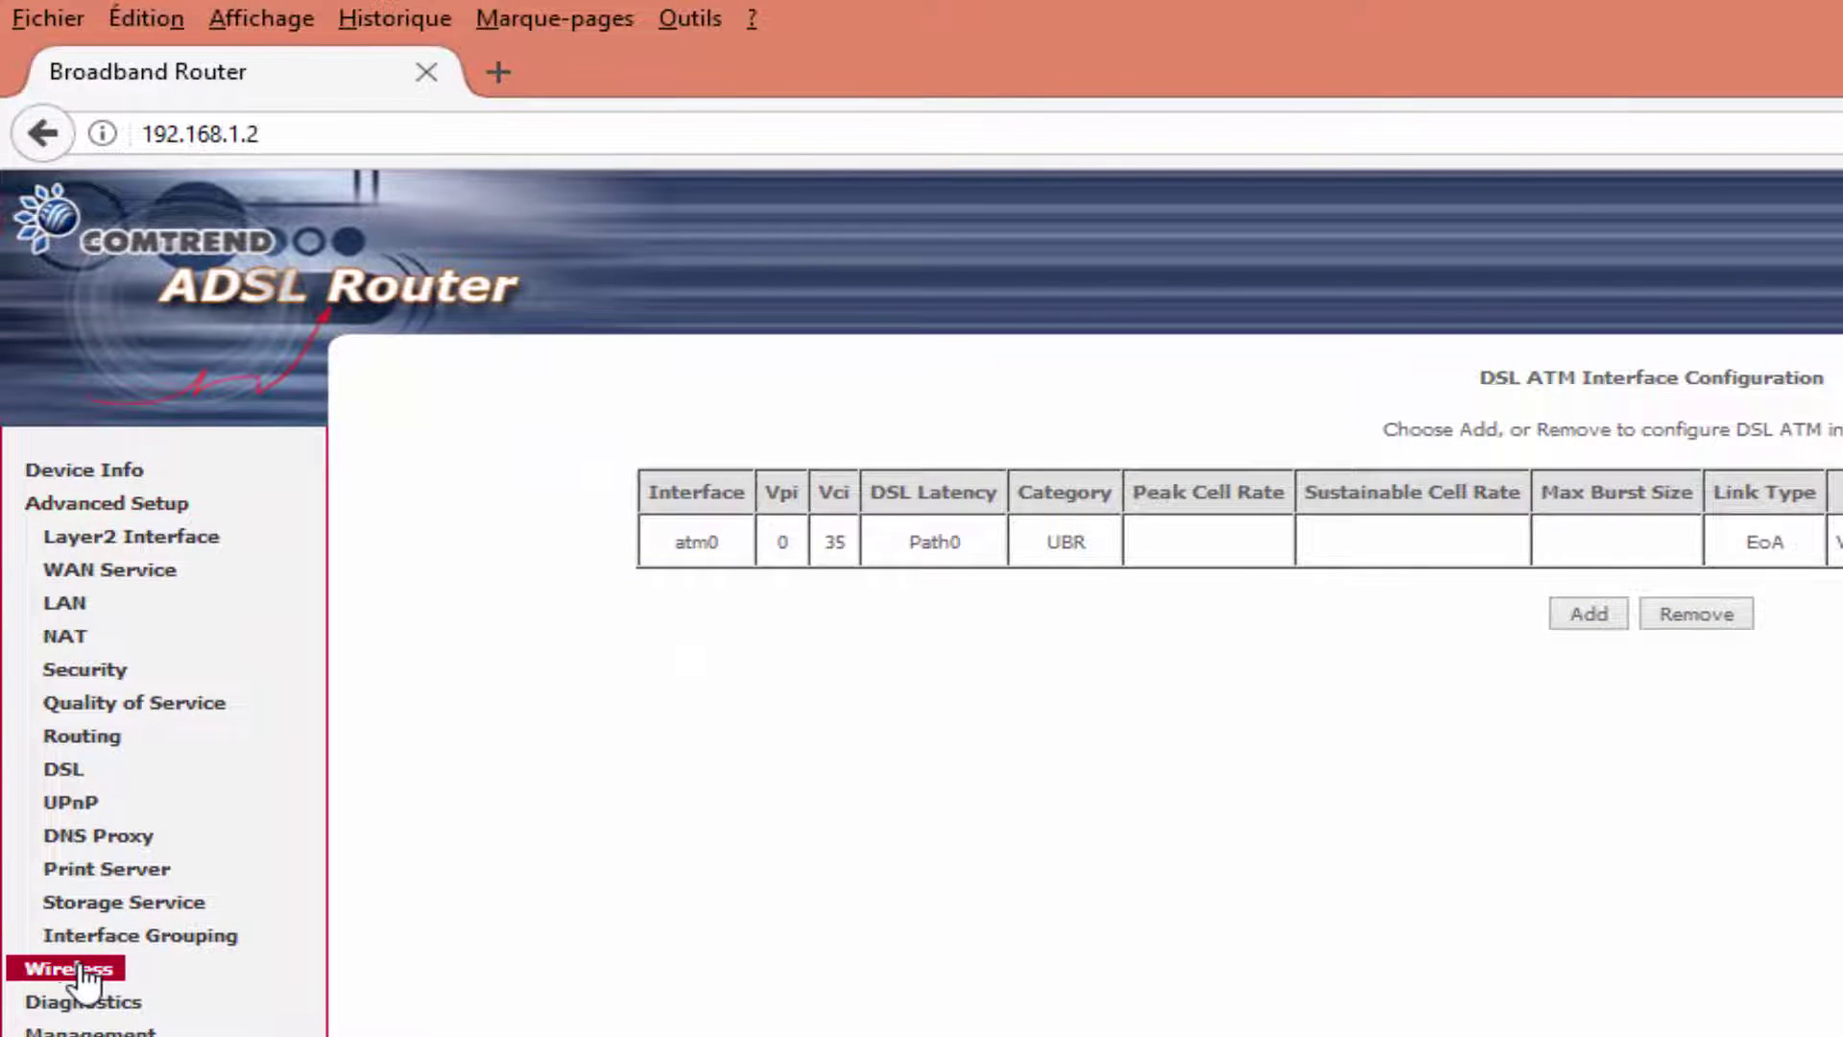
Trim '_6FD6' so the SSID is JAZZTEL, keep country UNITED STATES, and save.
{"action": "left_click", "coordinate": [84, 975]}
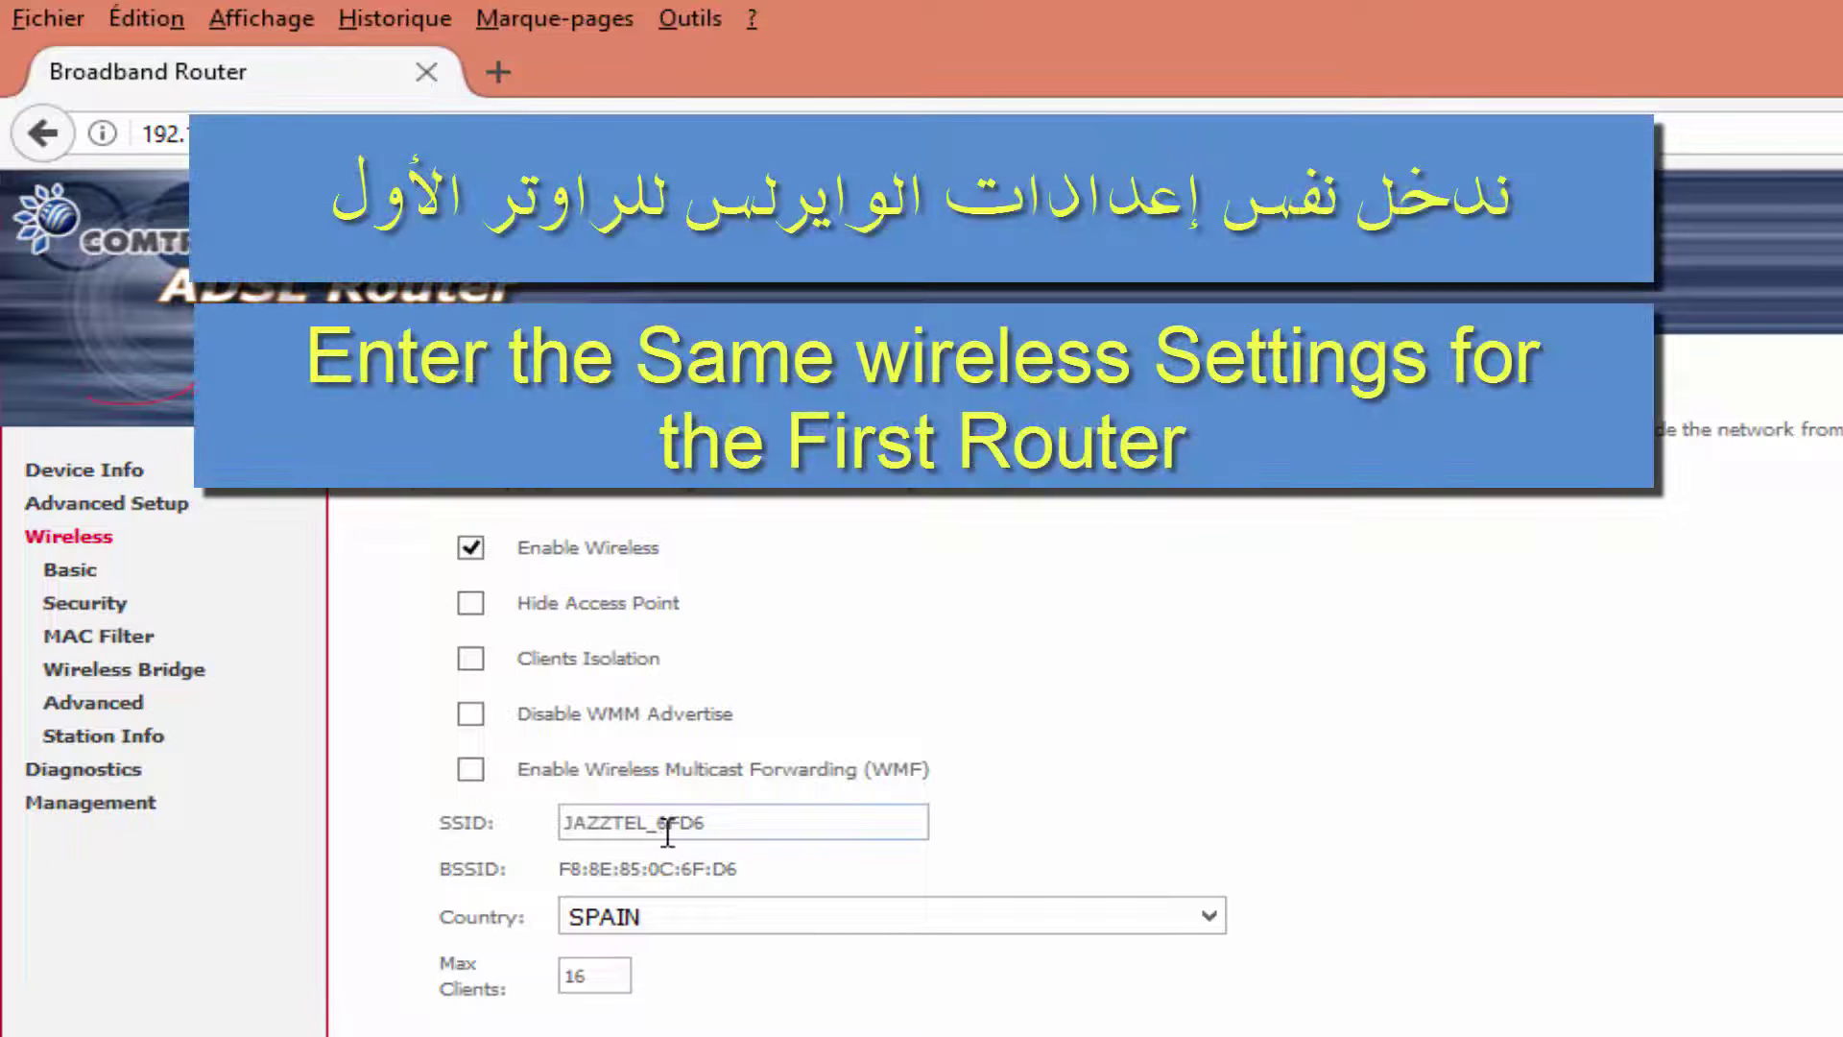
{"action": "left_click_drag", "start_coordinate": [649, 823], "coordinate": [735, 823]}
{"action": "key", "text": "BackSpace"}
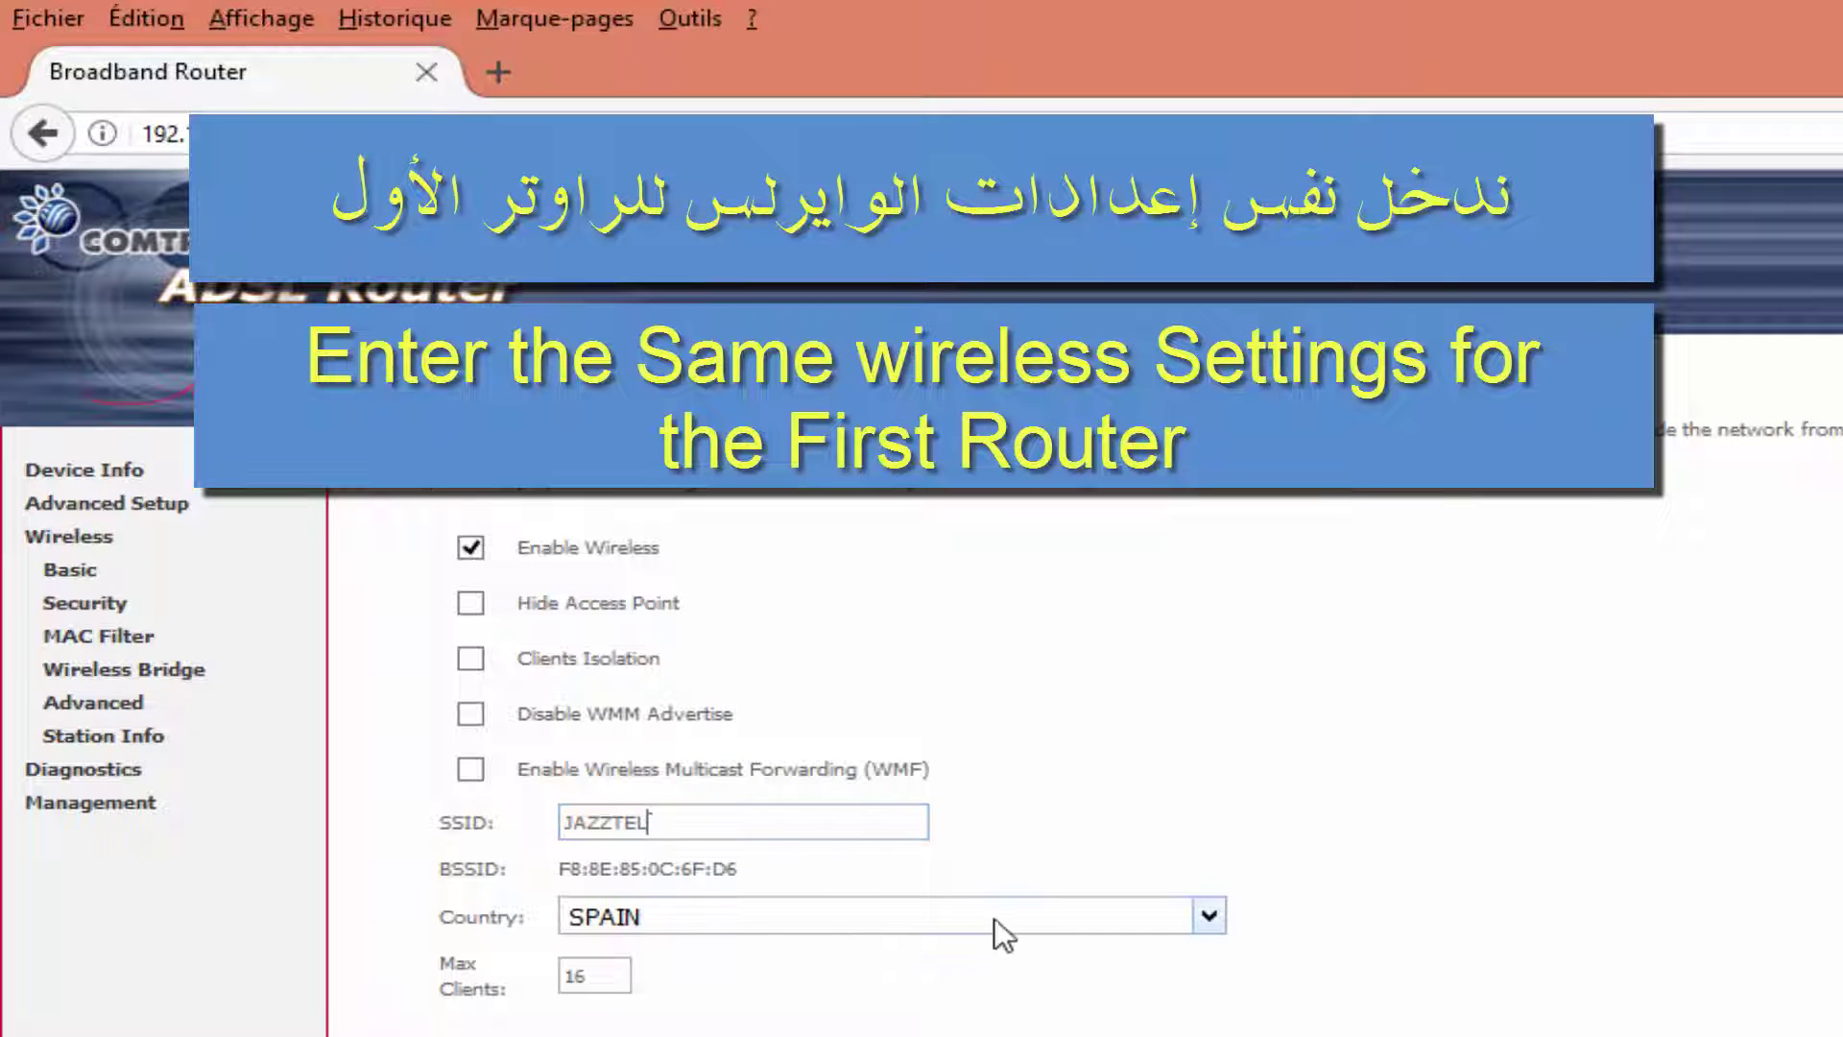
{"action": "left_click", "coordinate": [1052, 917]}
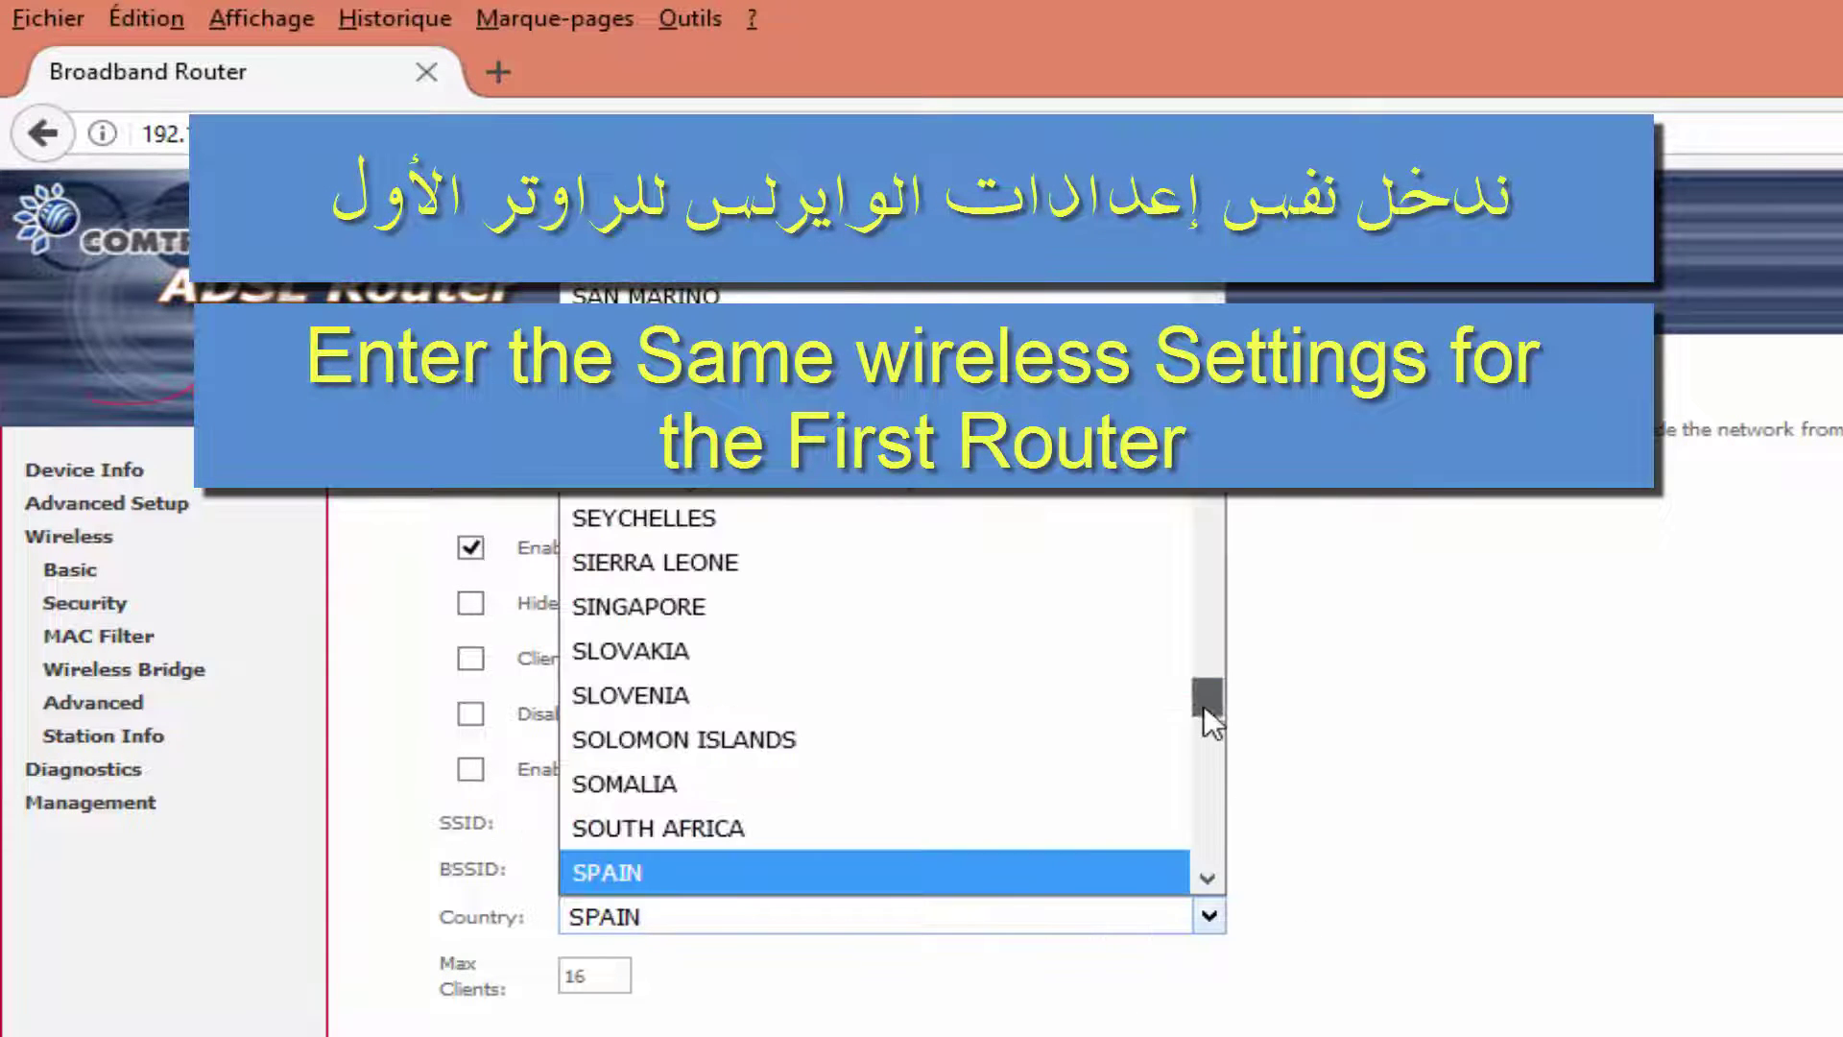
{"action": "left_click_drag", "start_coordinate": [1204, 706], "coordinate": [1209, 786]}
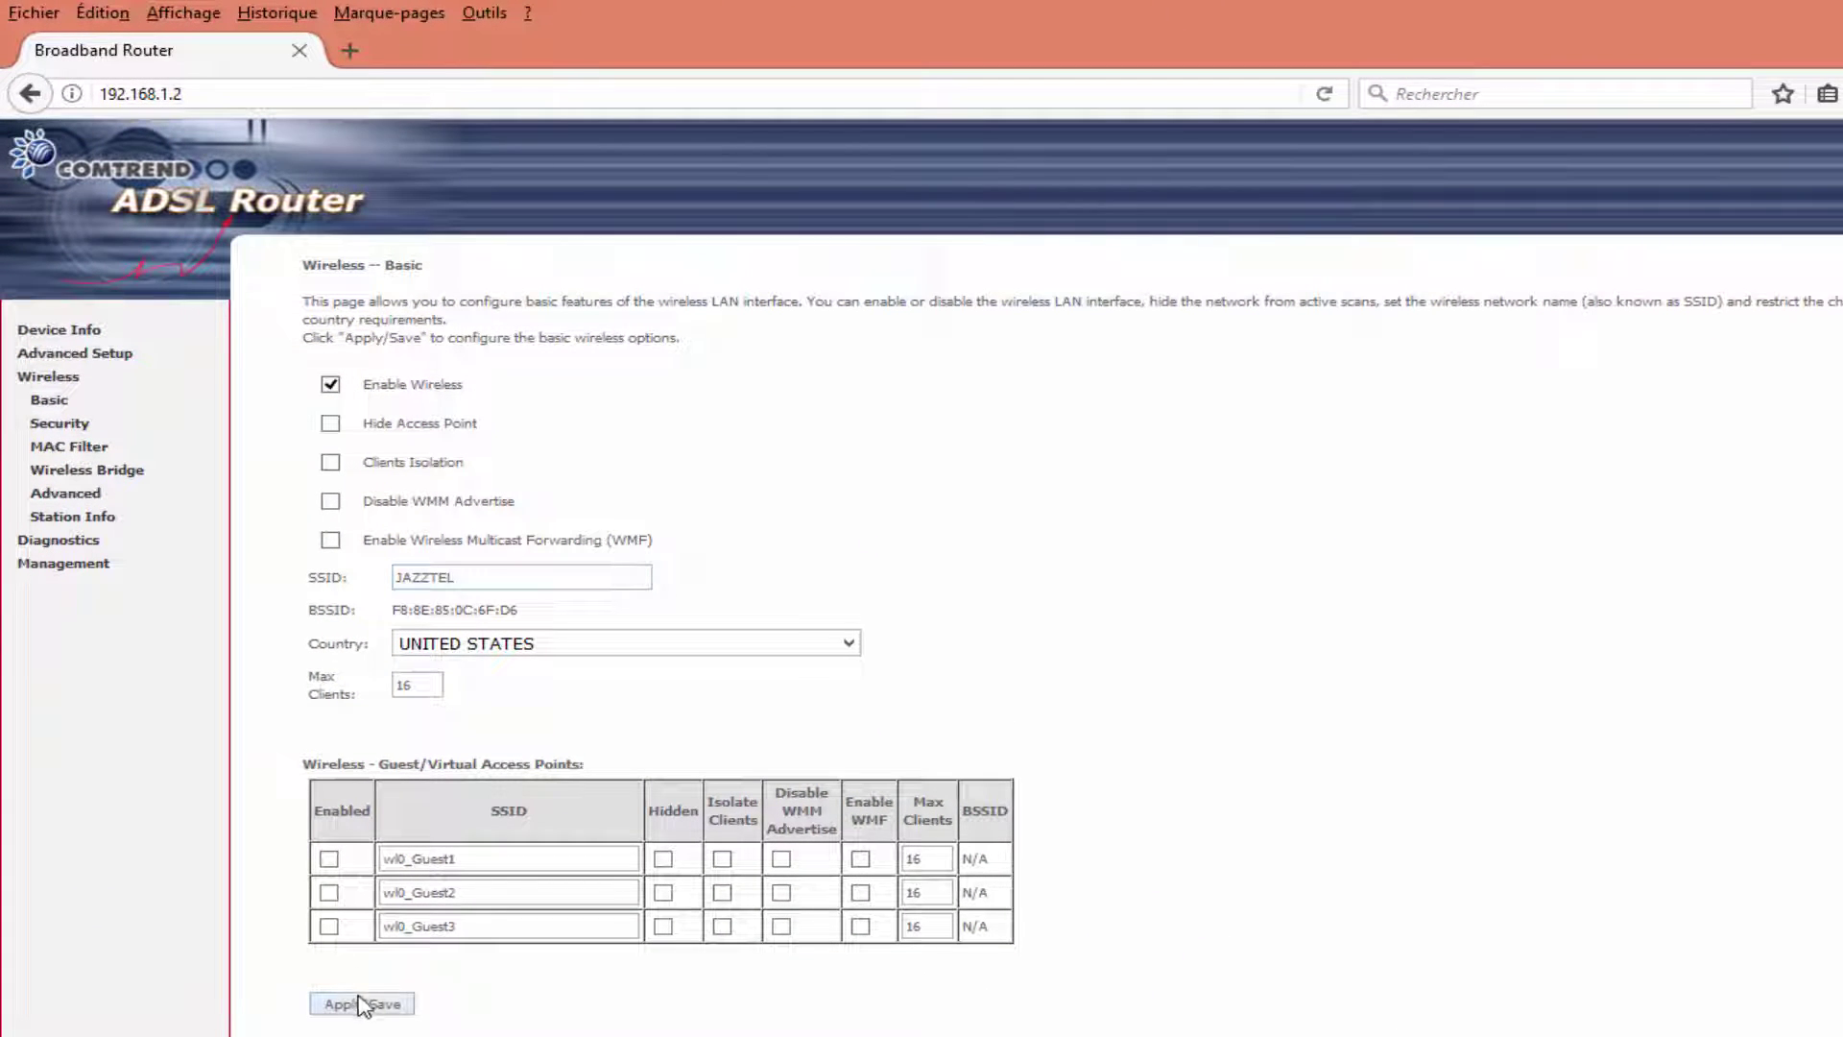
{"action": "left_click", "coordinate": [364, 1004]}
{"action": "left_click_drag", "start_coordinate": [481, 576], "coordinate": [372, 576]}
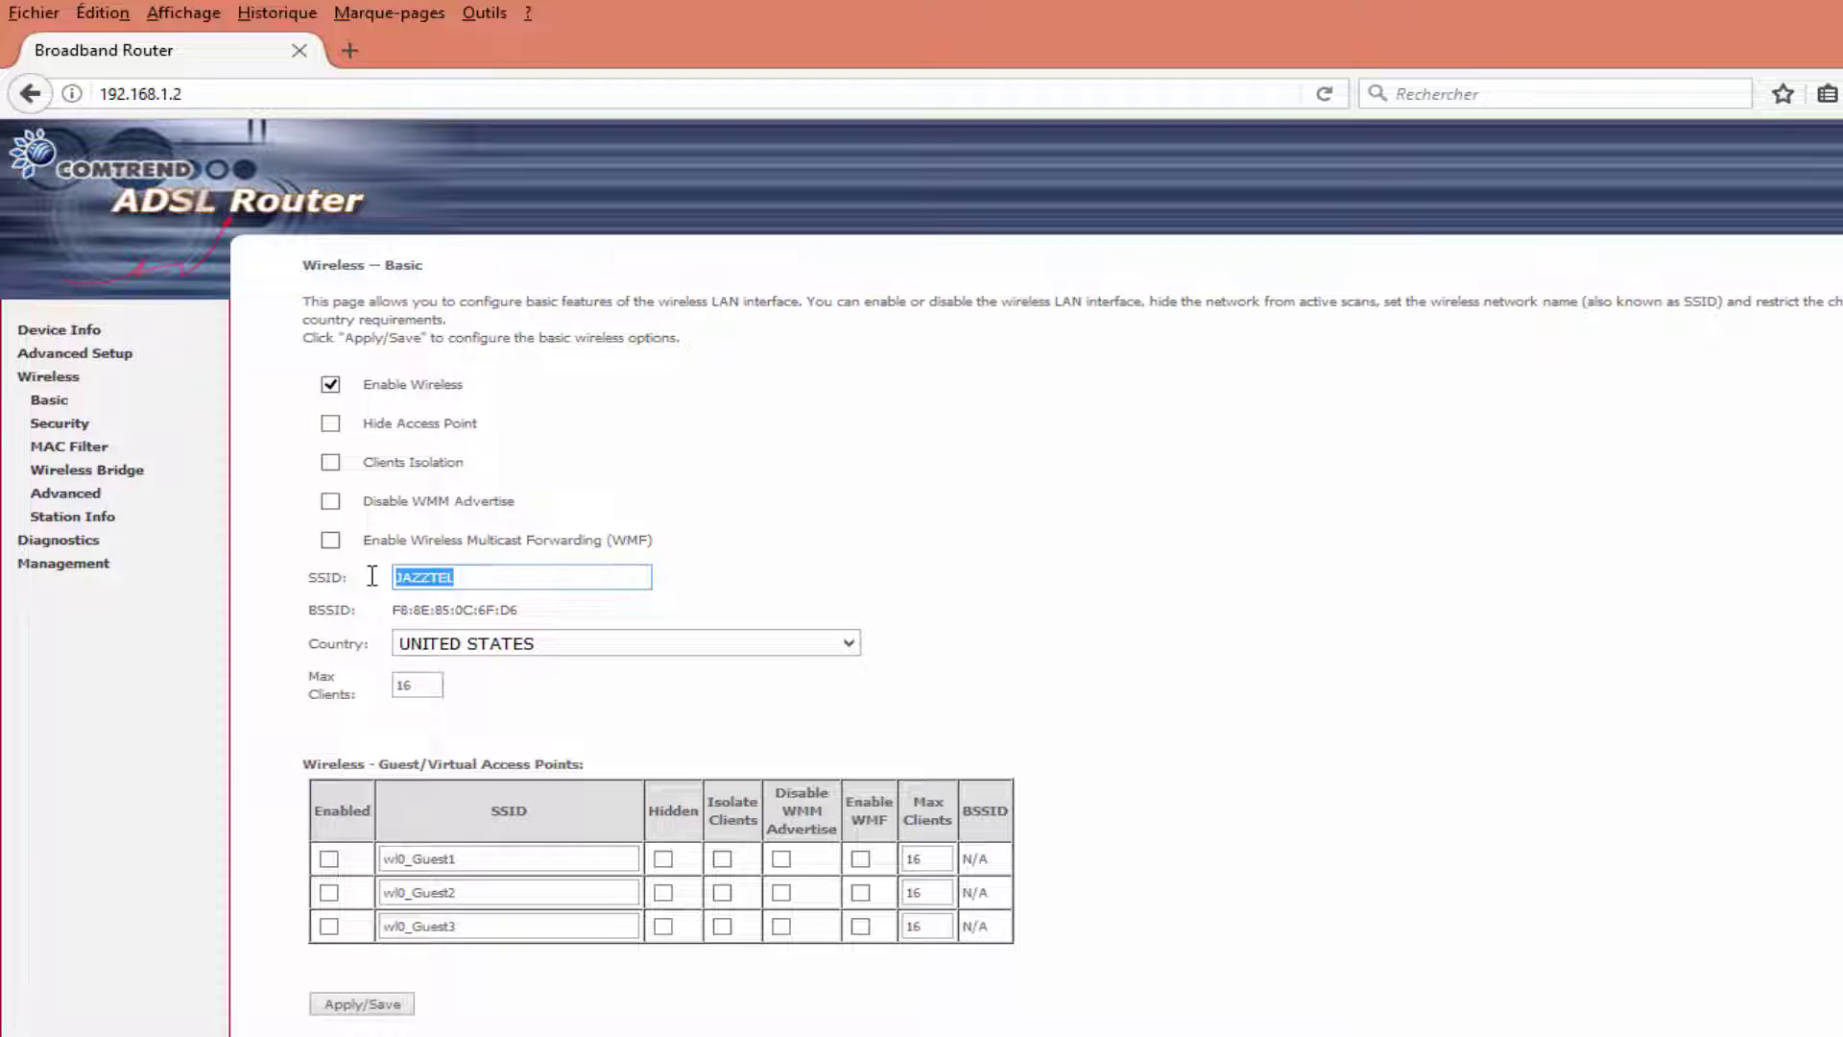
Set channel 11, 802.11n/EWC Disabled, 54g LRS mode and WMM APSD Disabled, then save.
{"action": "left_click", "coordinate": [490, 576]}
{"action": "left_click", "coordinate": [65, 495]}
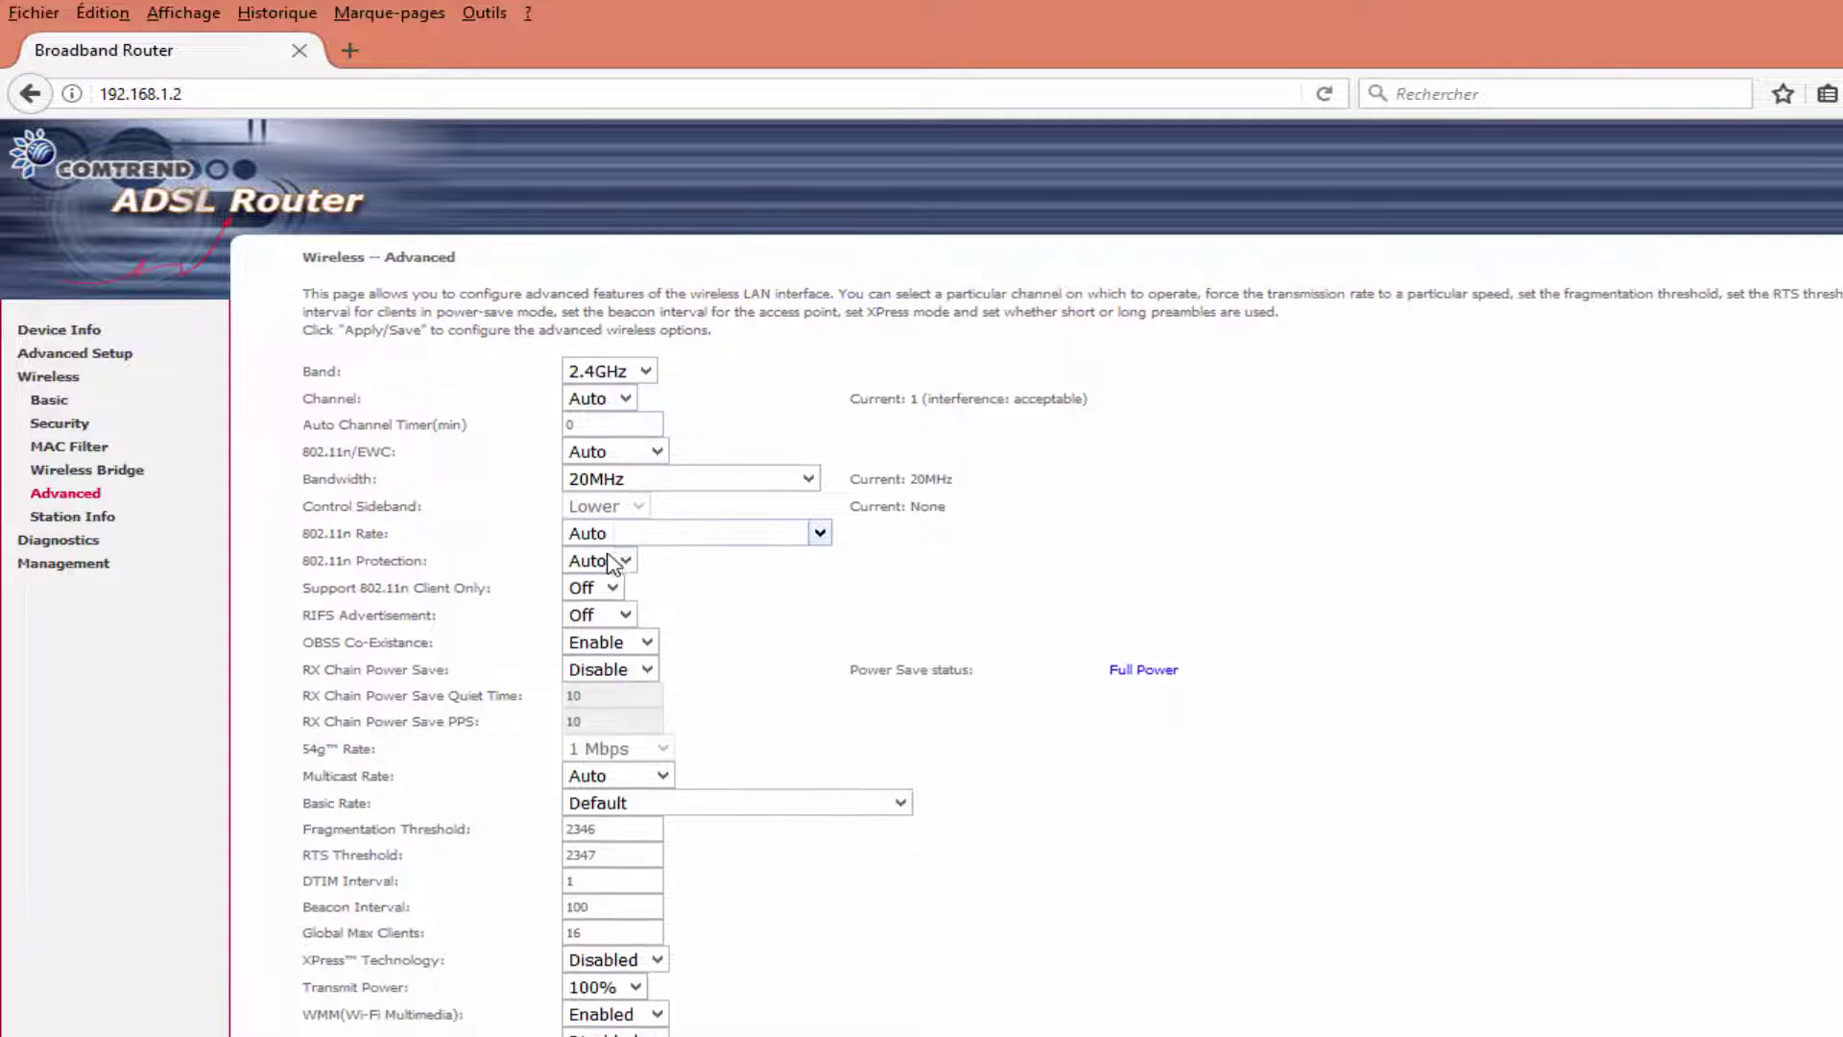
{"action": "scroll", "coordinate": [701, 548], "scroll_direction": "down", "scroll_amount": 1}
{"action": "left_click", "coordinate": [624, 348]}
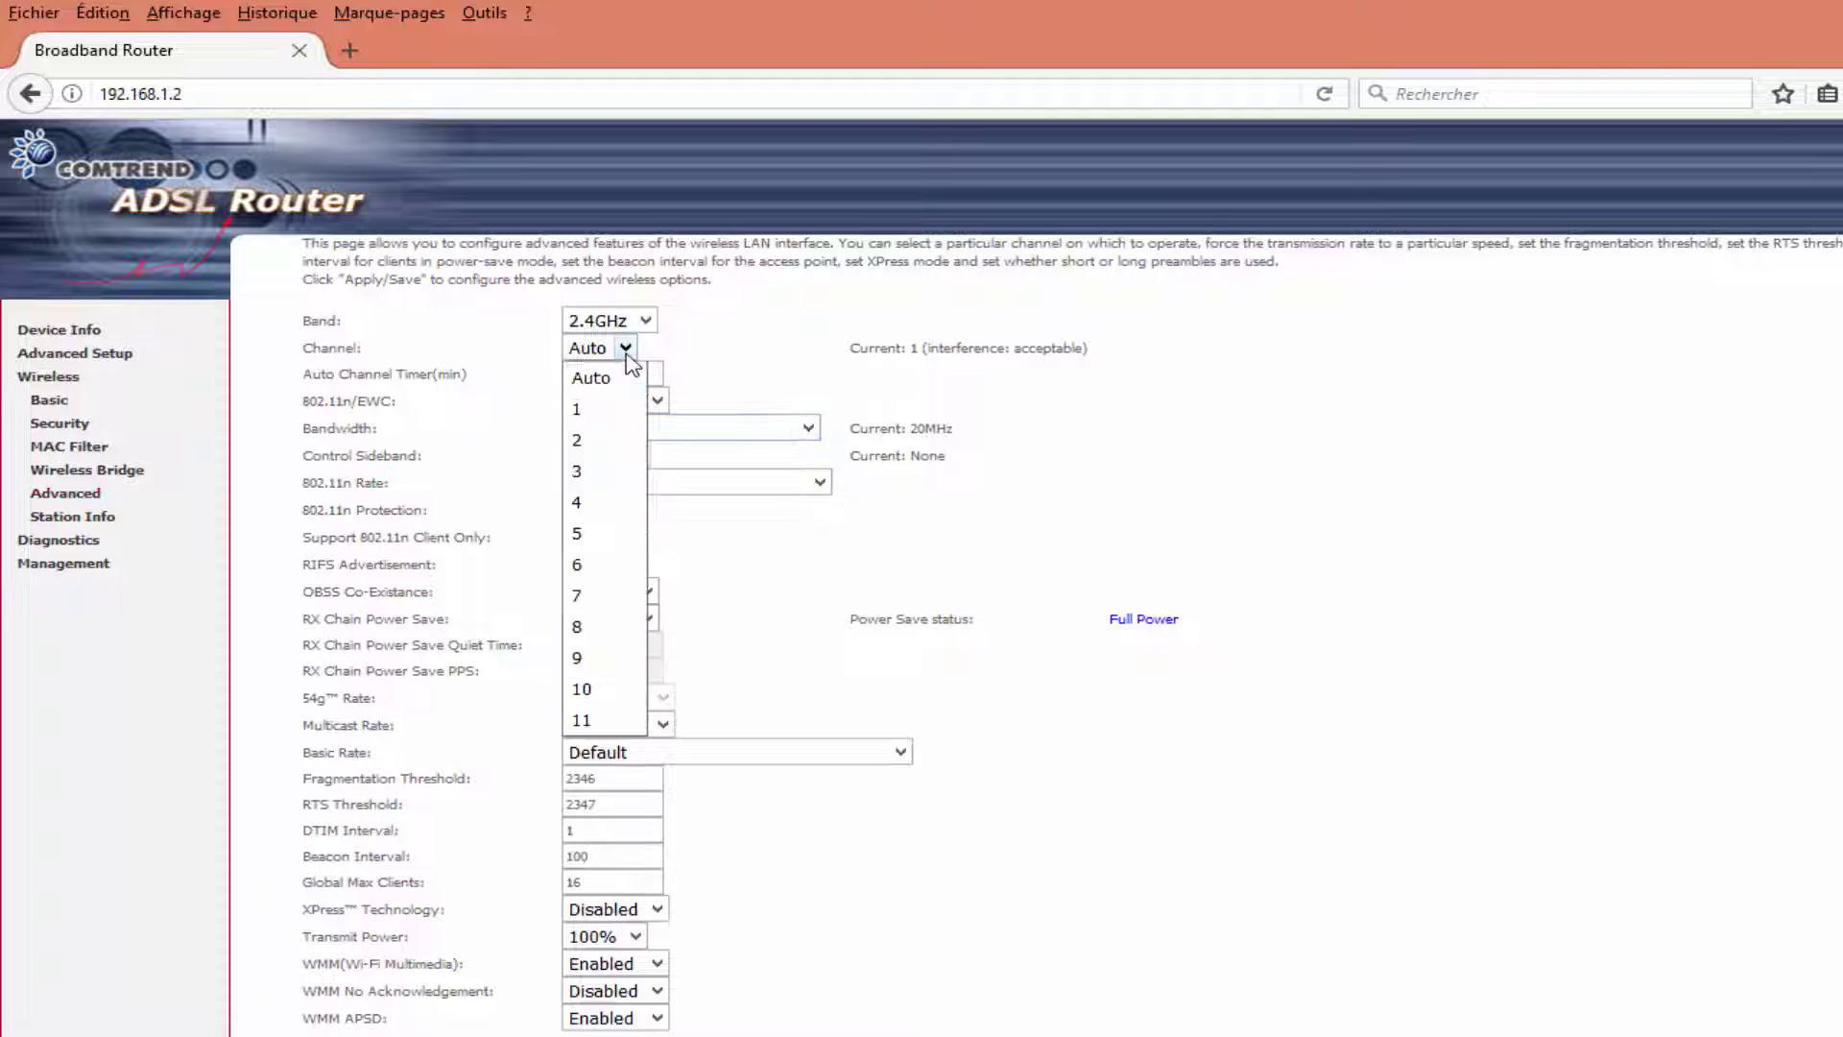
{"action": "left_click", "coordinate": [587, 722]}
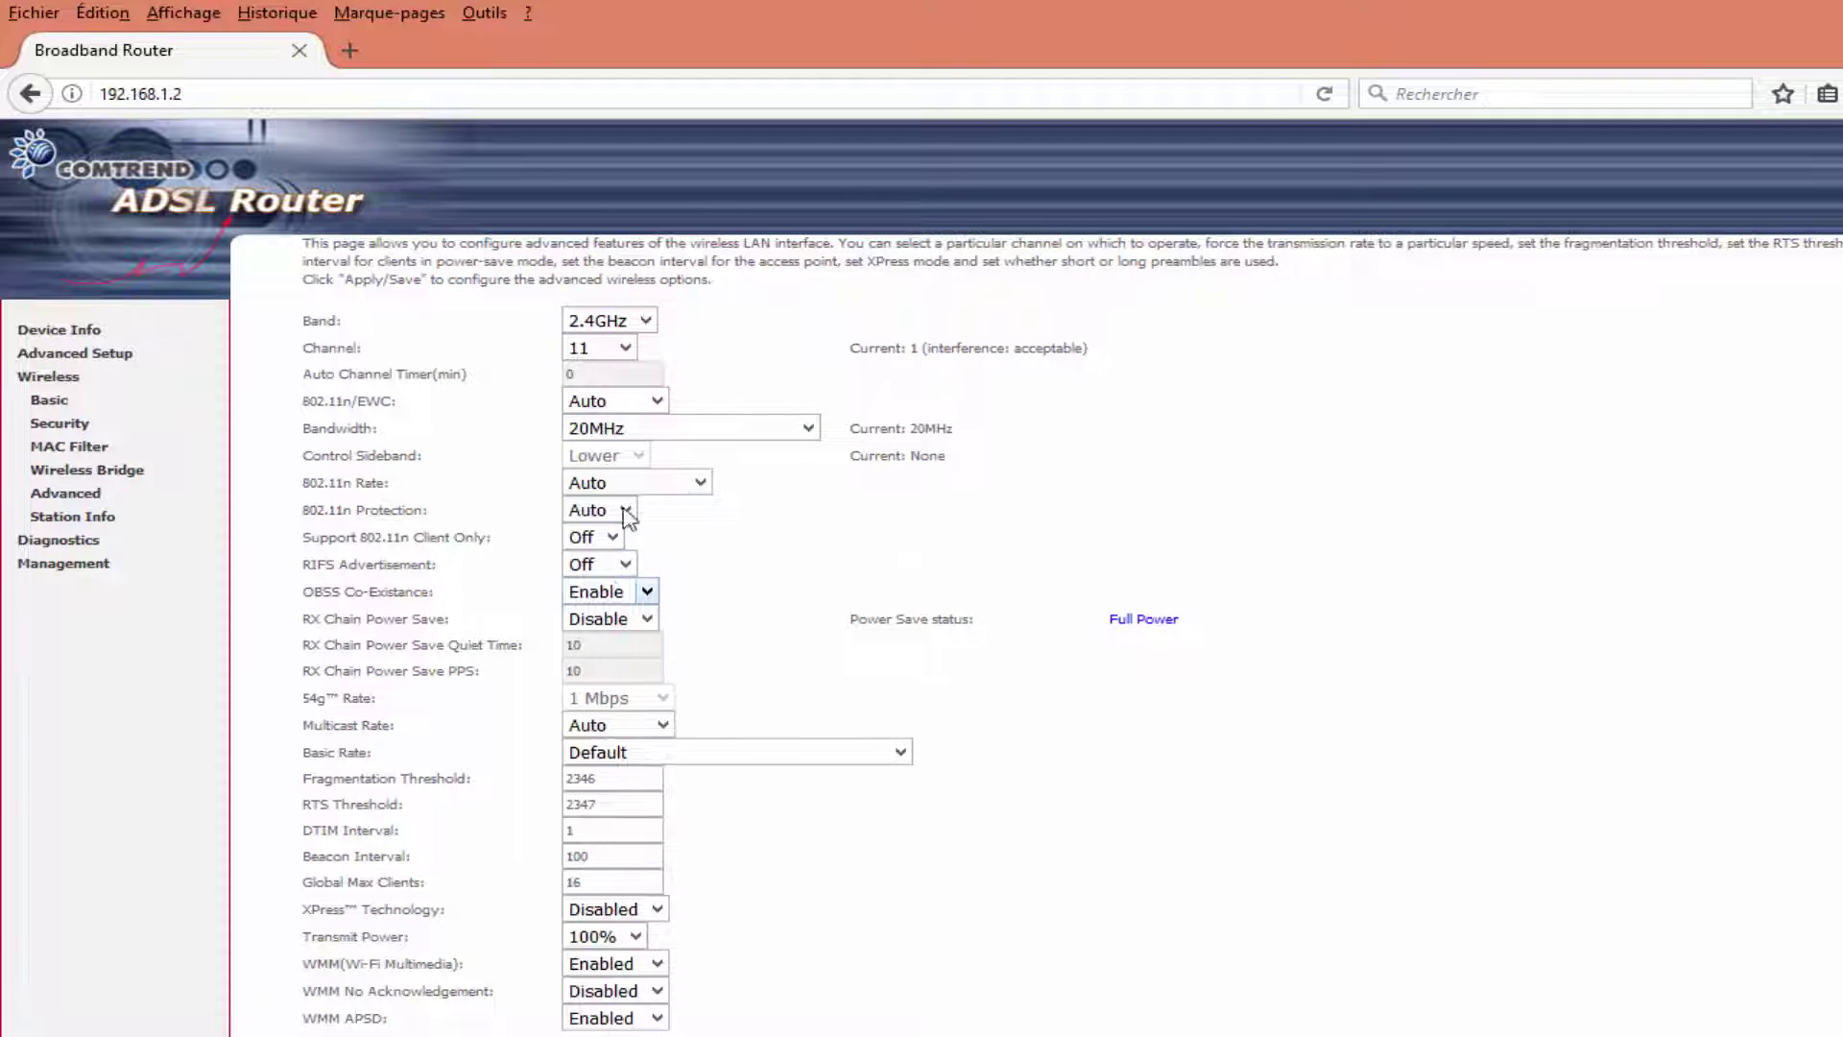
{"action": "left_click", "coordinate": [634, 413]}
{"action": "left_click", "coordinate": [610, 461]}
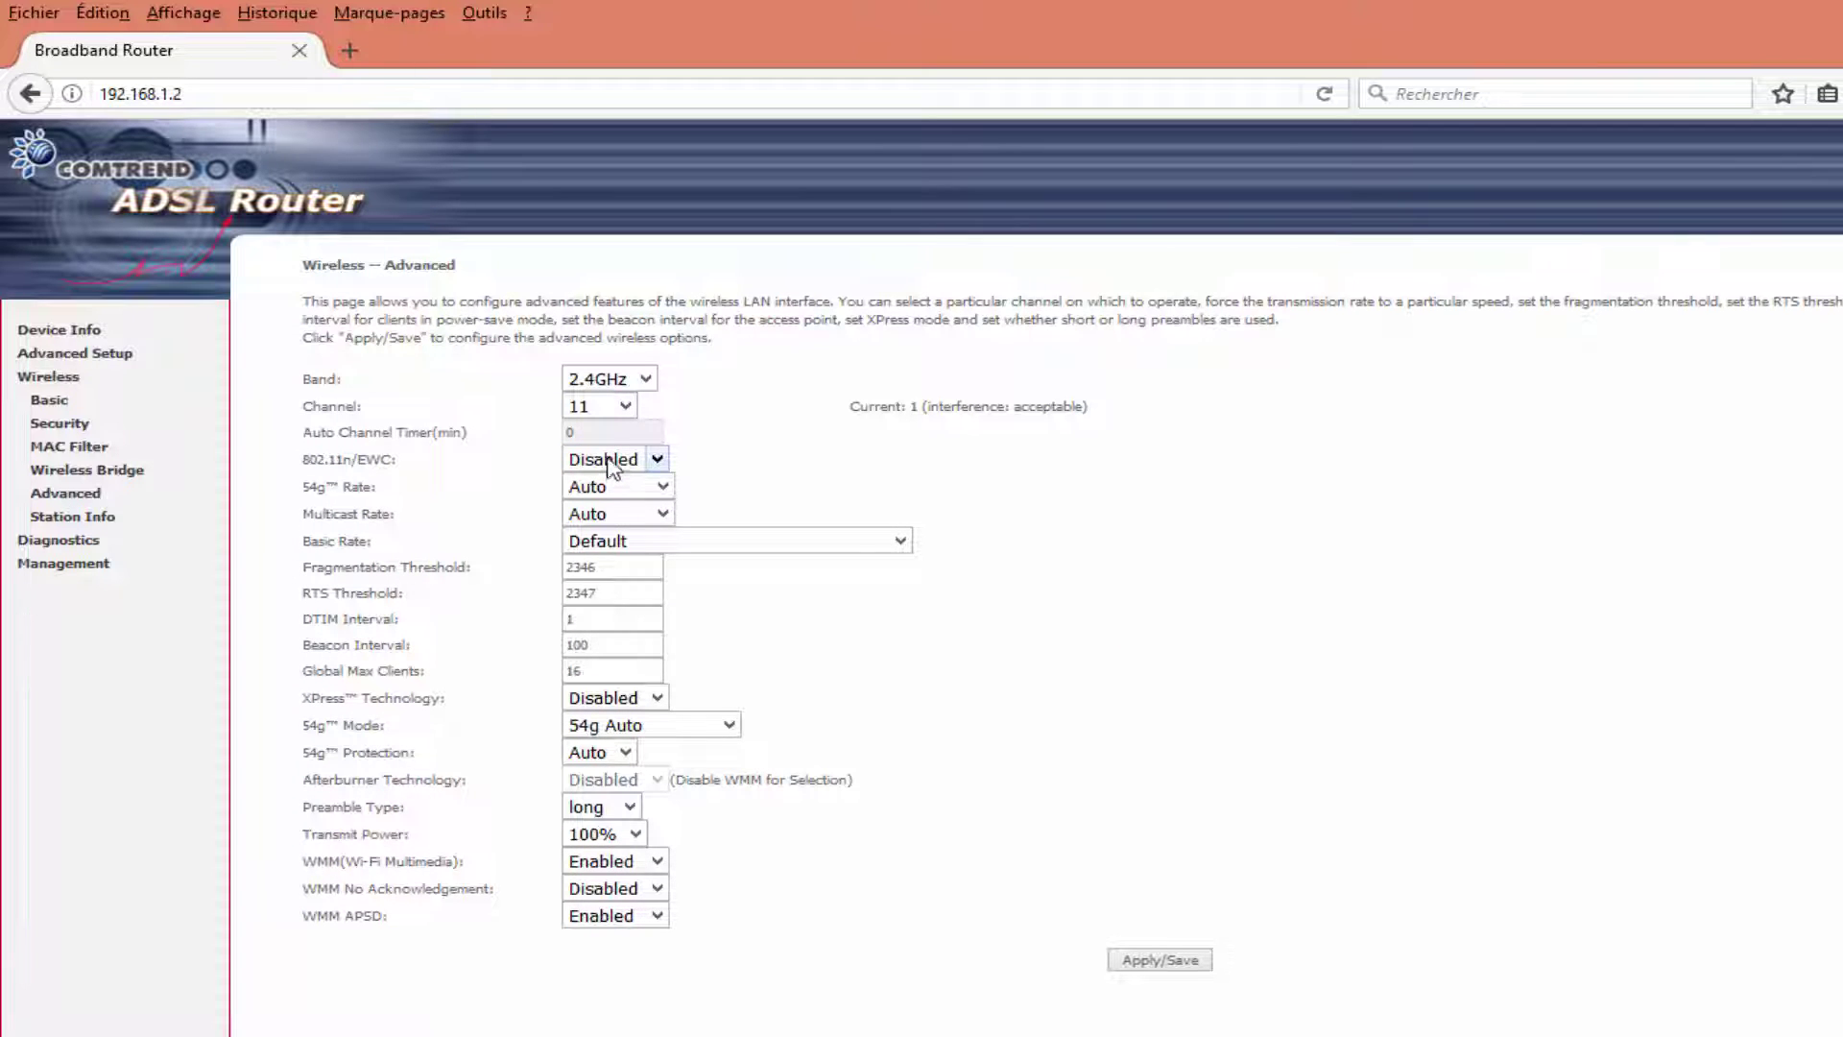
{"action": "left_click", "coordinate": [633, 727]}
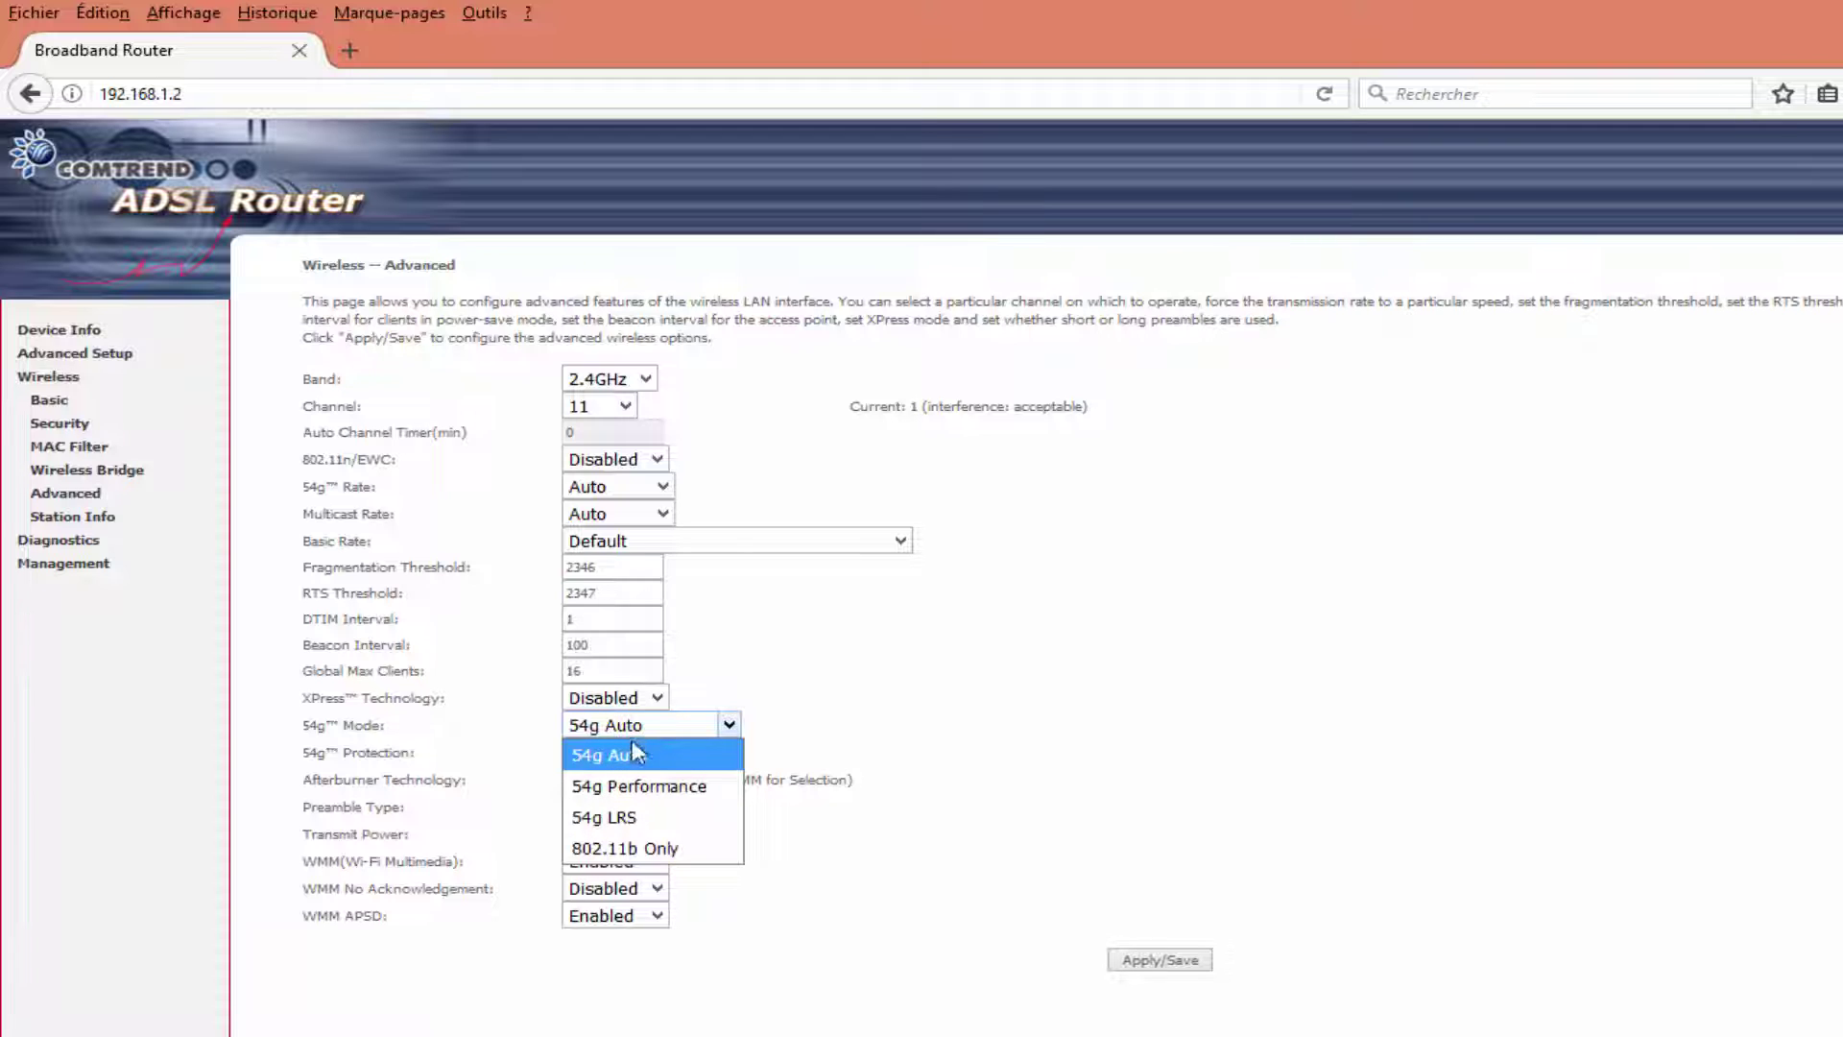
{"action": "left_click", "coordinate": [624, 817]}
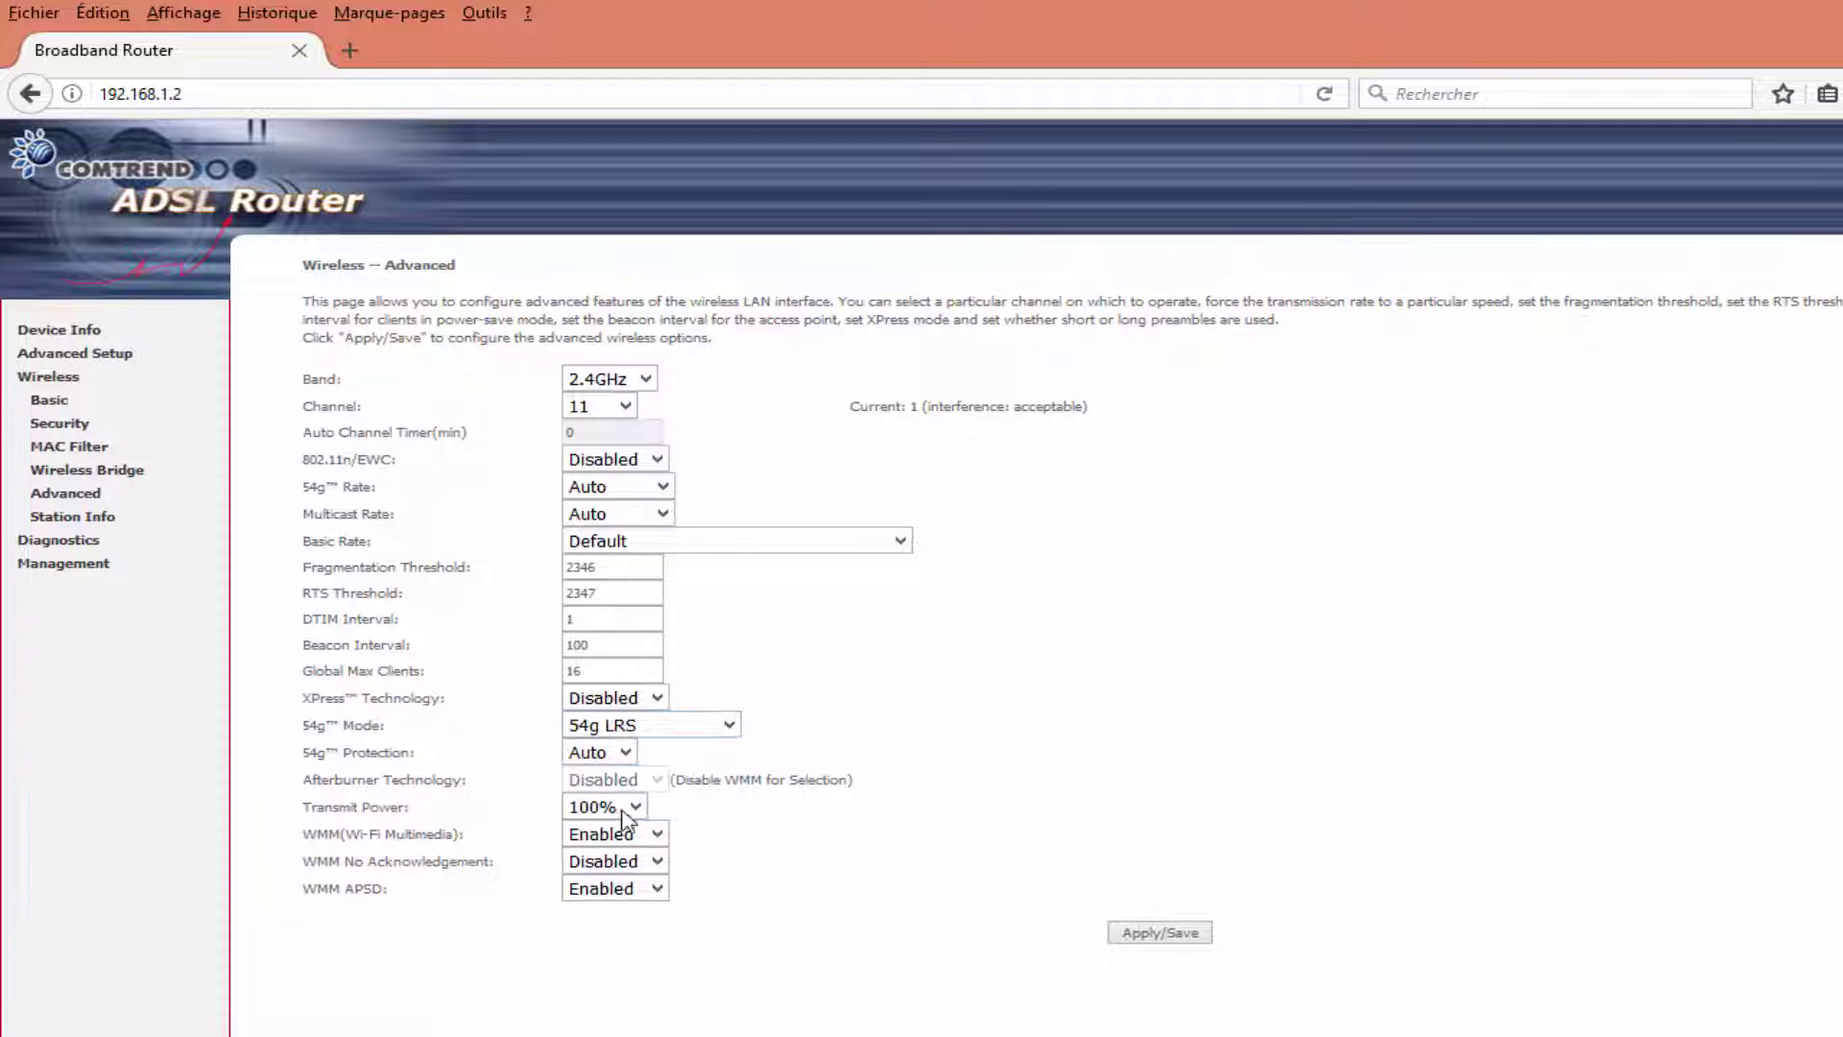
{"action": "left_click", "coordinate": [656, 892]}
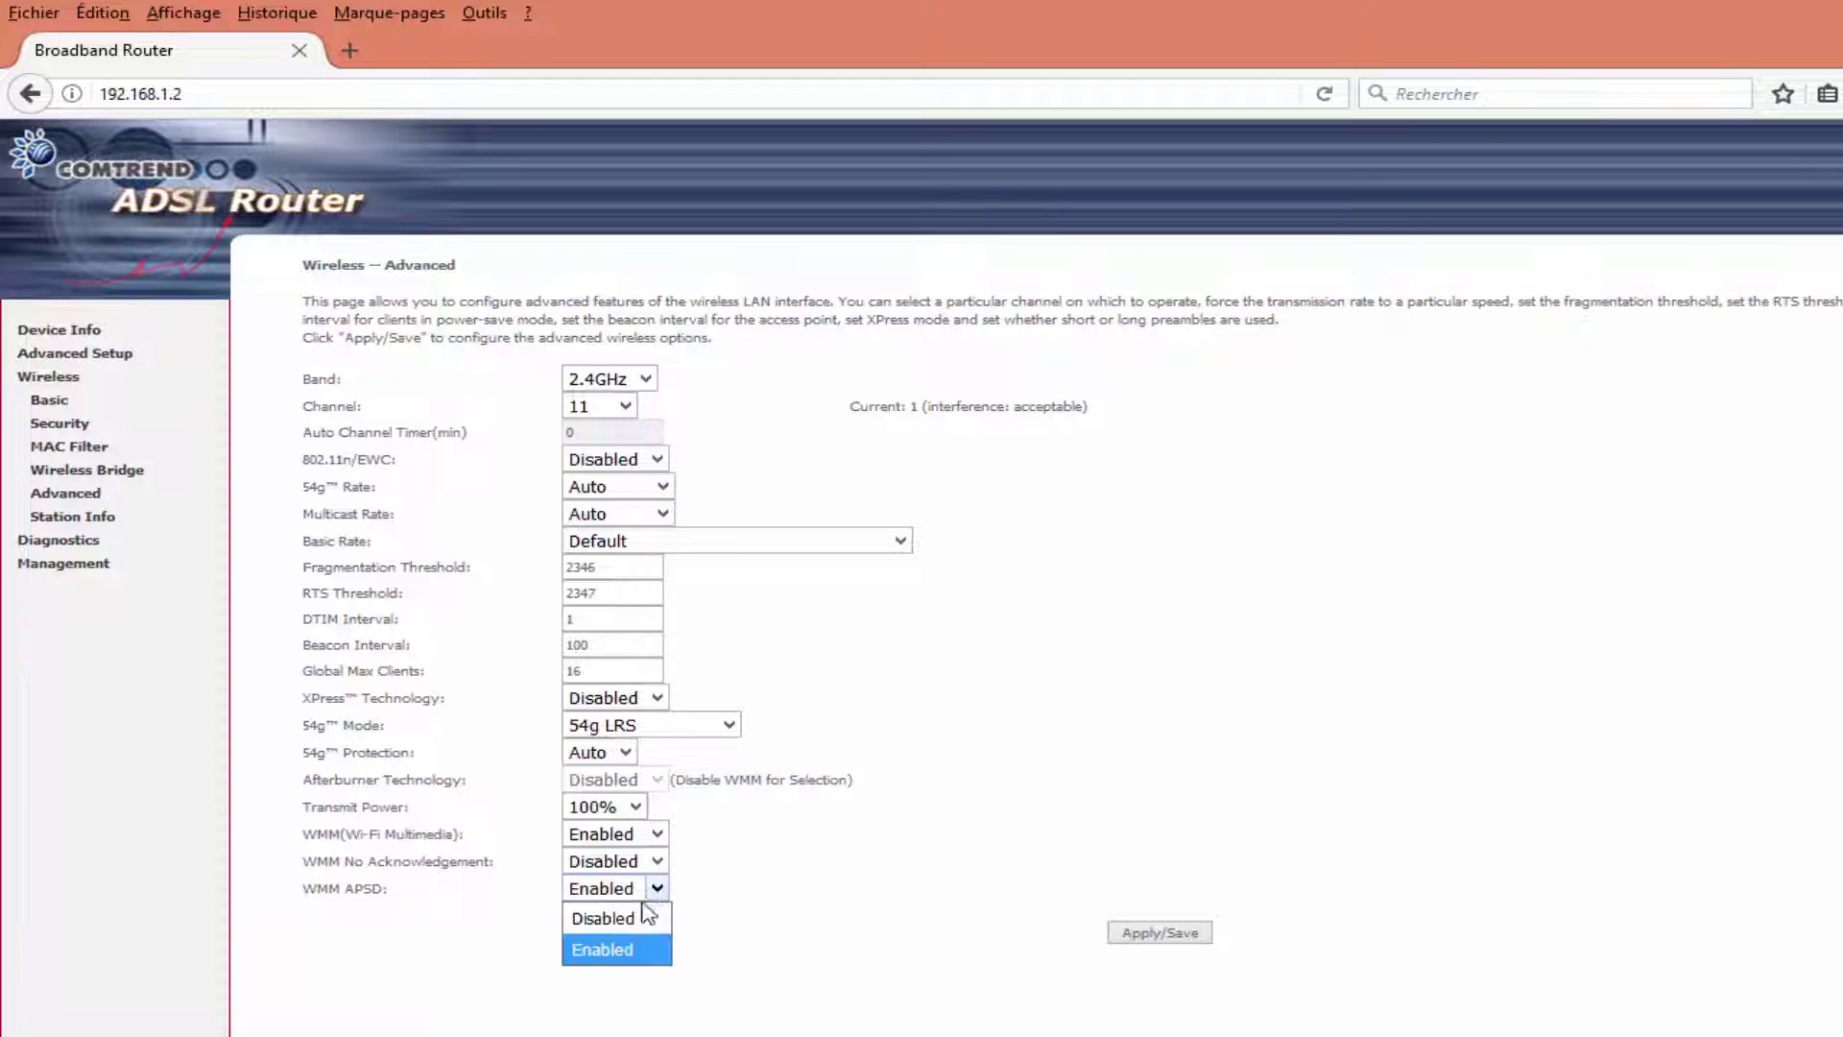
{"action": "left_click", "coordinate": [636, 919]}
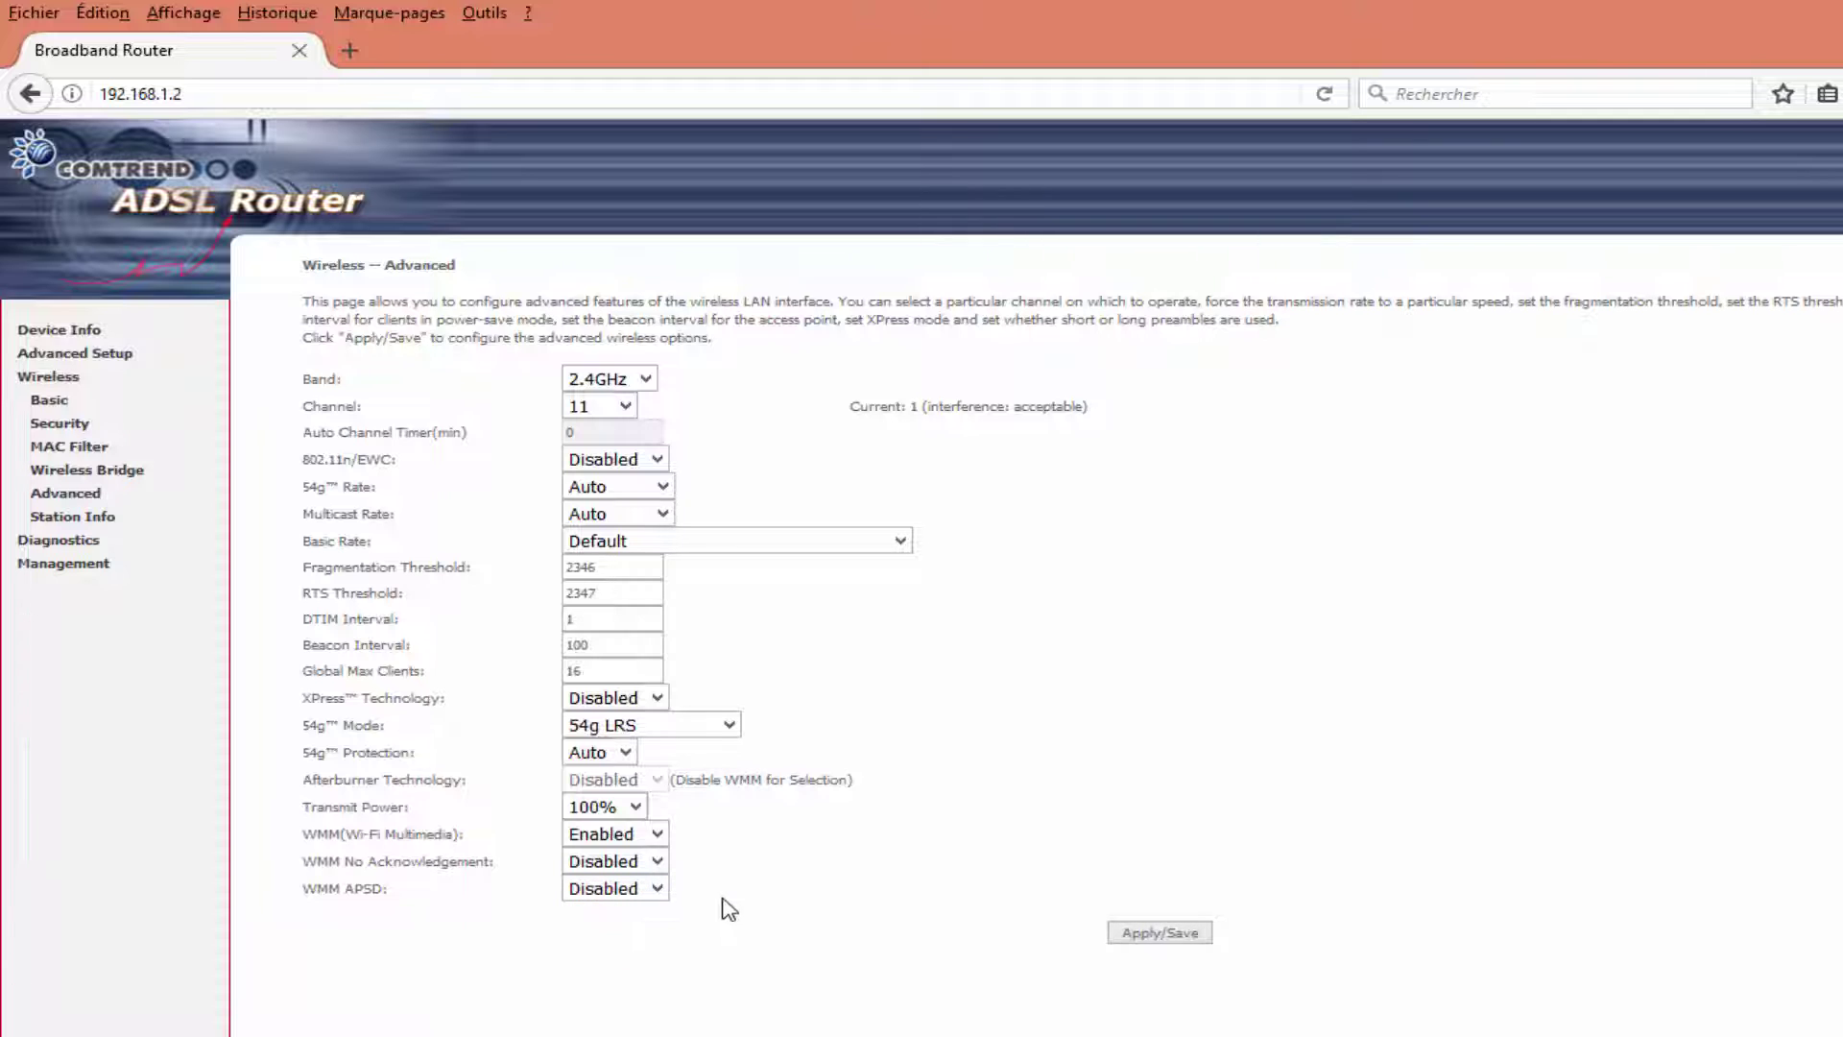
{"action": "left_click", "coordinate": [1179, 935]}
Choose WPA2 -PSK, enter the new passphrase, verify it in plain text, and save security settings.
{"action": "left_click", "coordinate": [75, 427]}
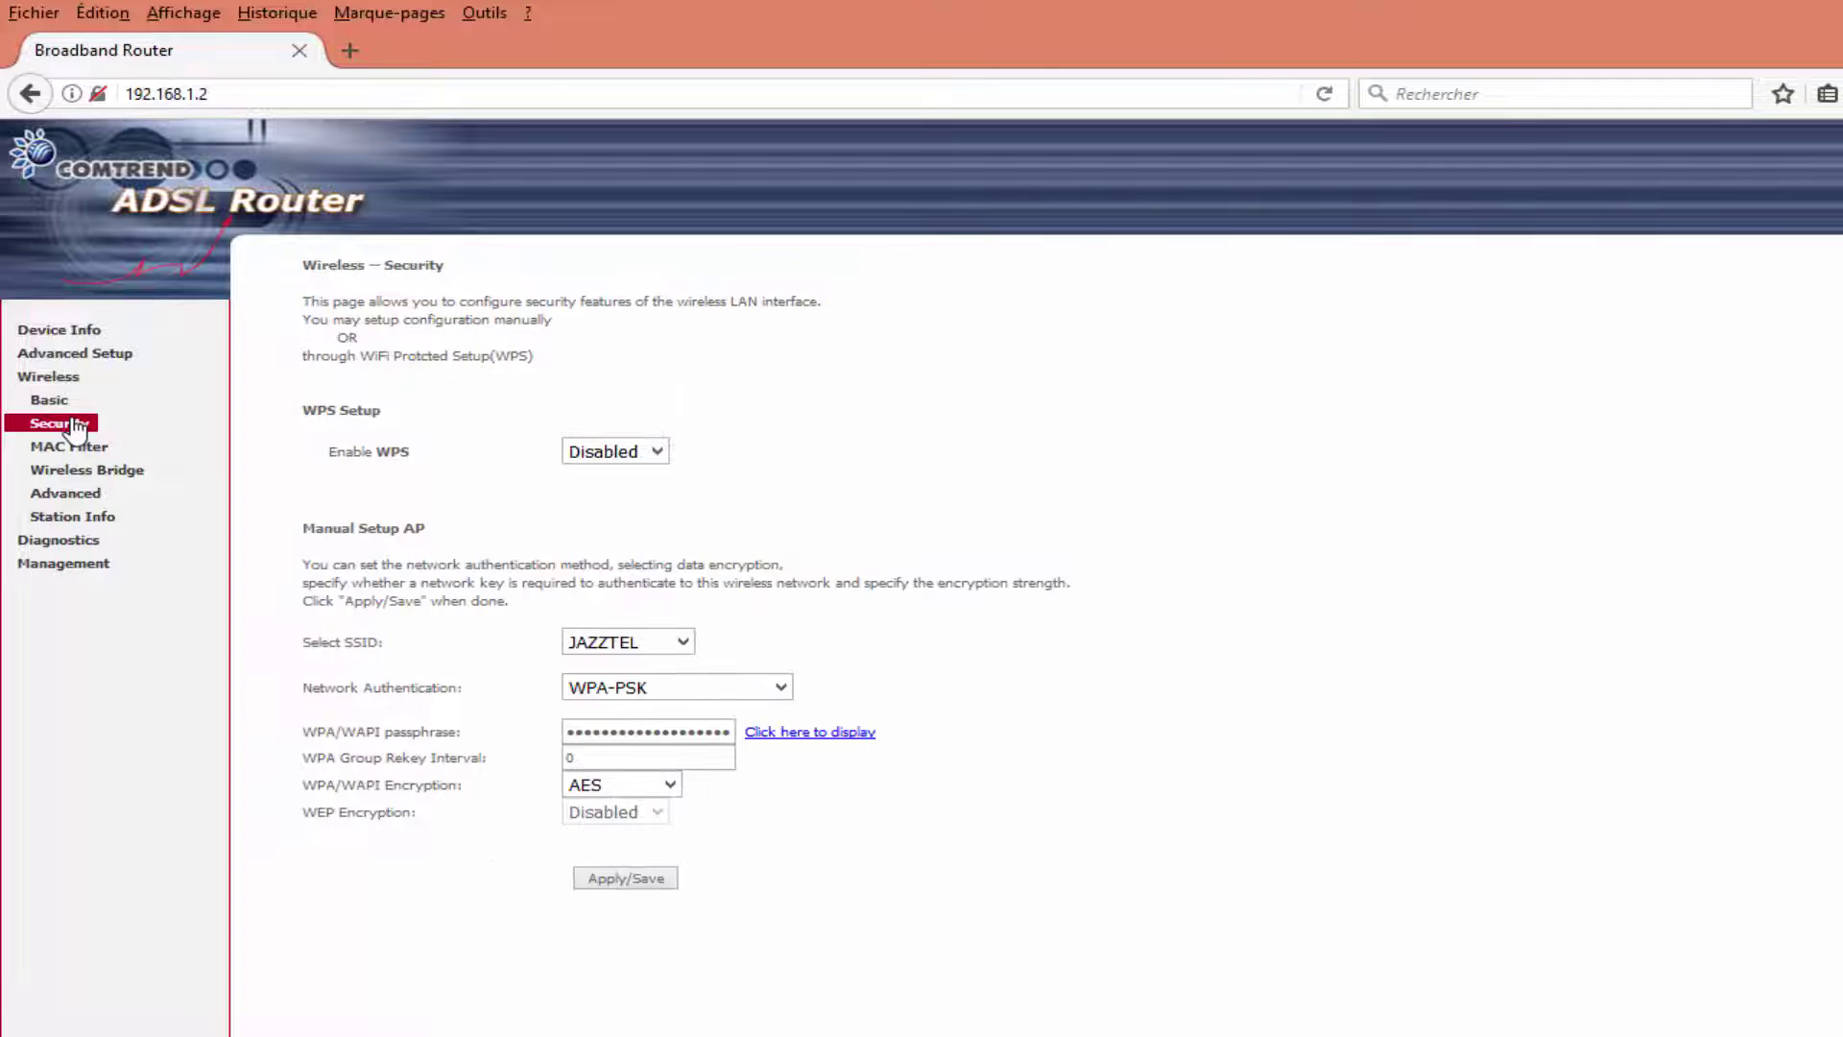
{"action": "left_click", "coordinate": [704, 687]}
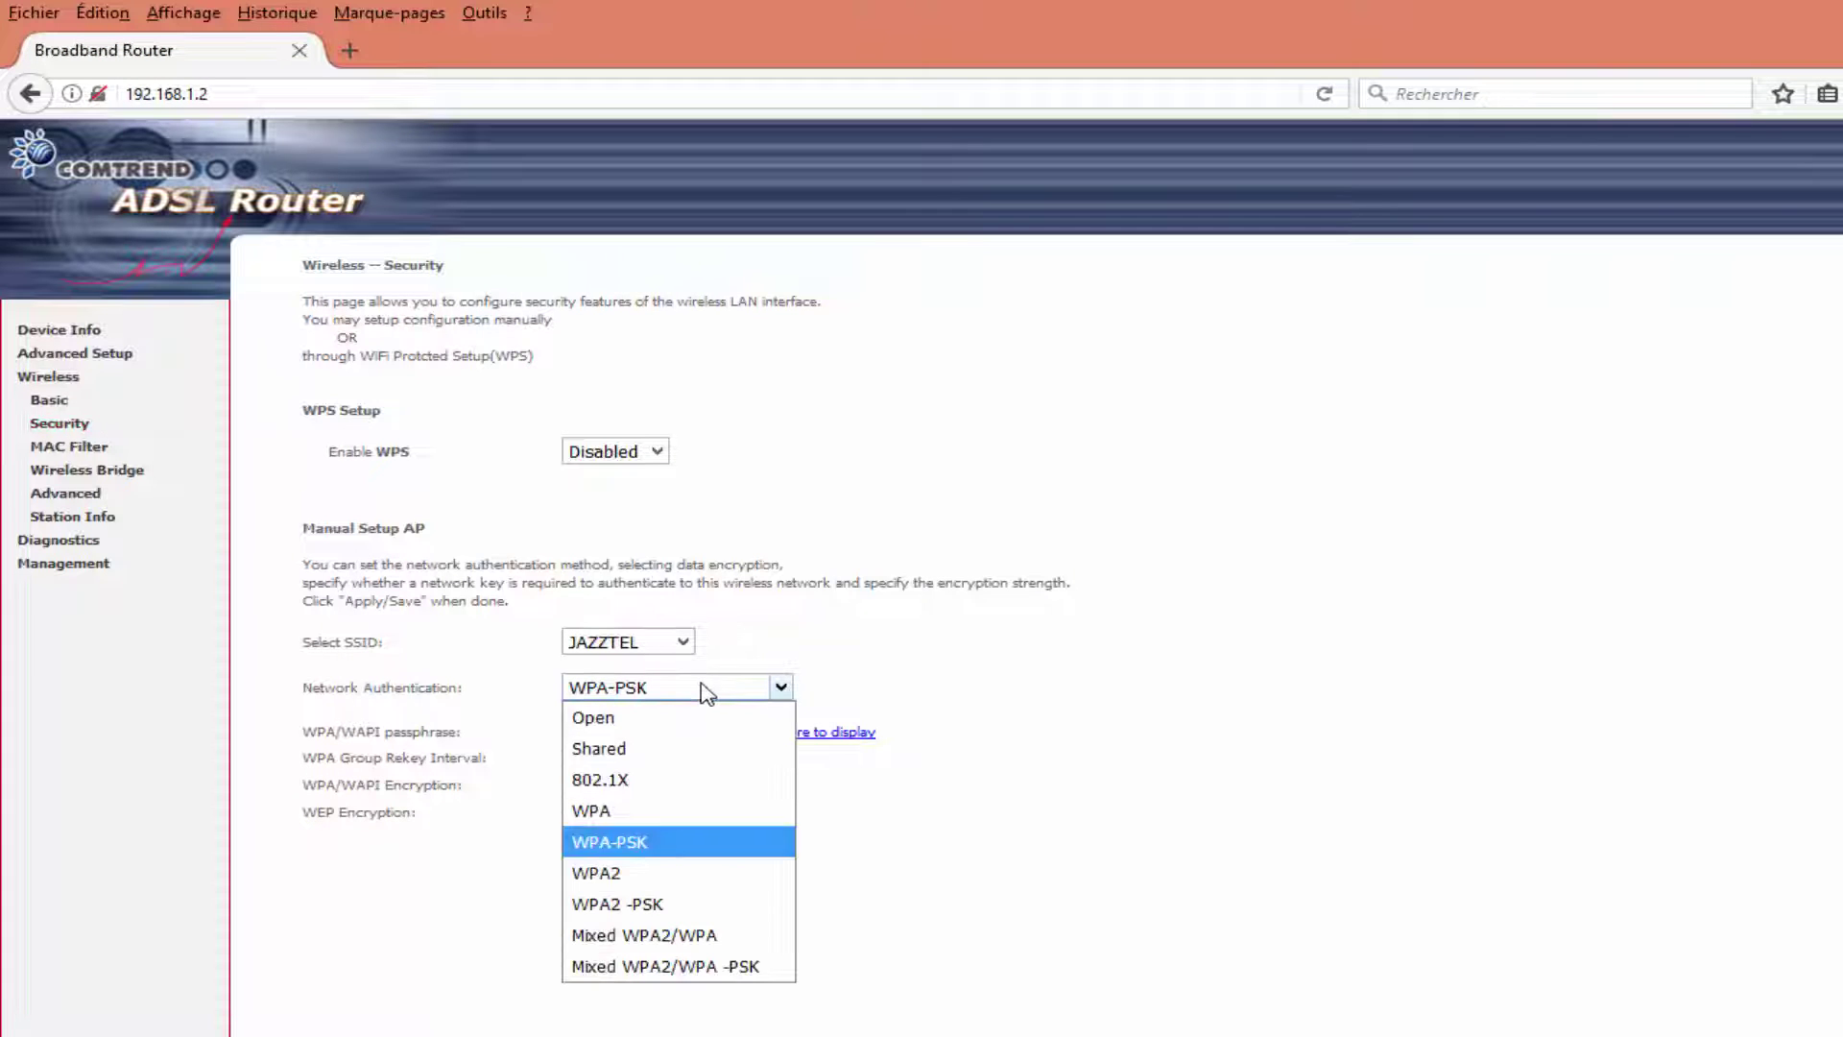
{"action": "left_click", "coordinate": [662, 907]}
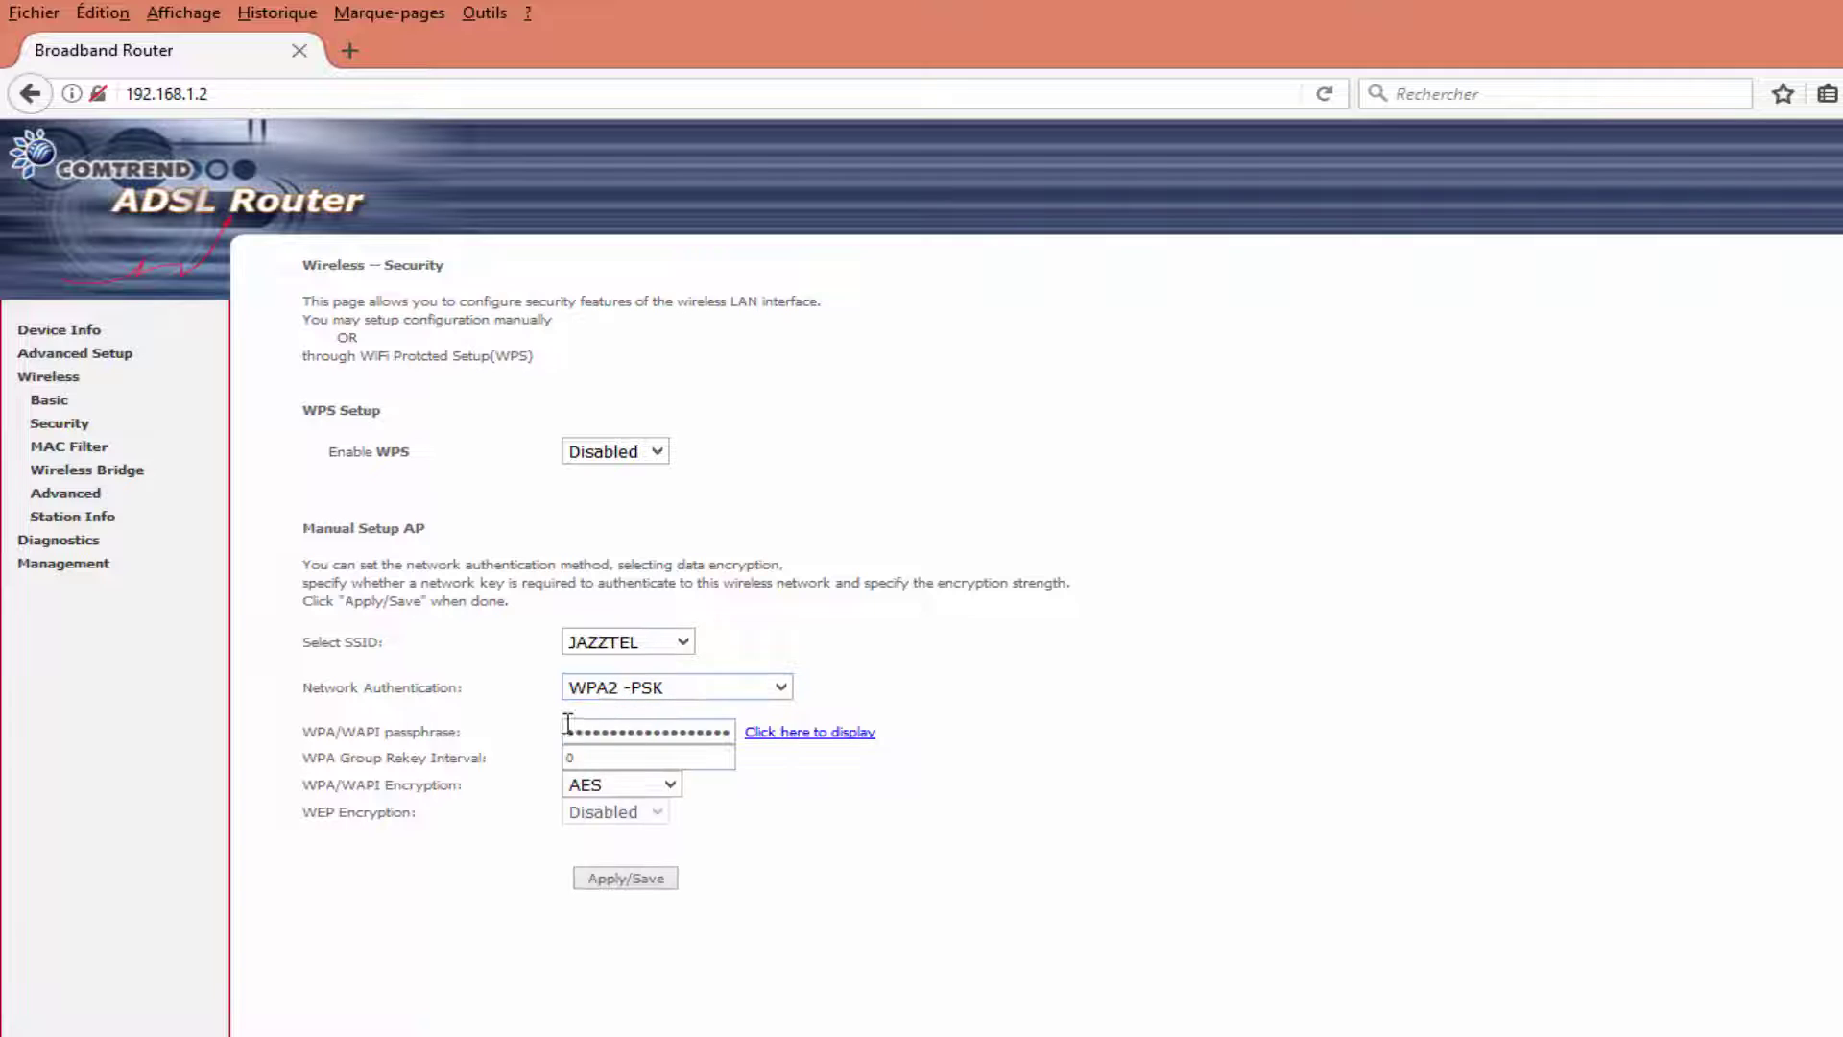
{"action": "left_click_drag", "start_coordinate": [574, 731], "coordinate": [756, 737]}
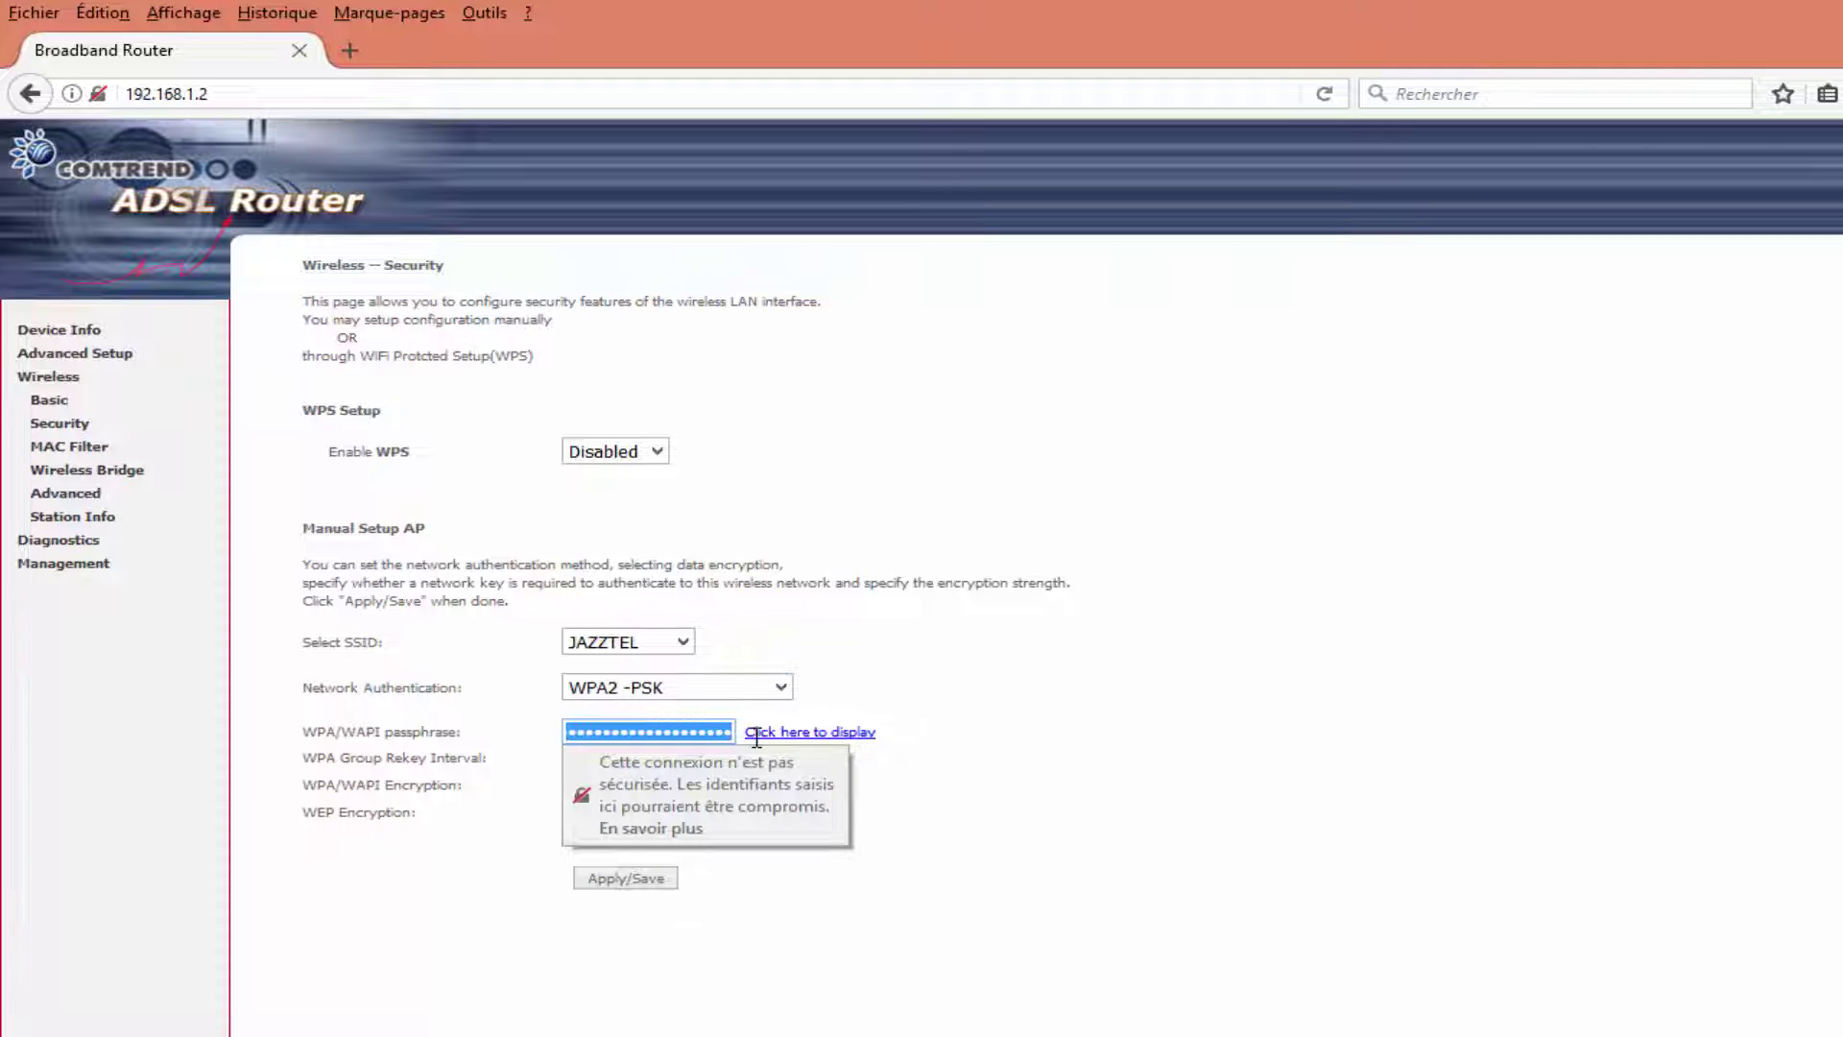
{"action": "key", "text": "BackSpace"}
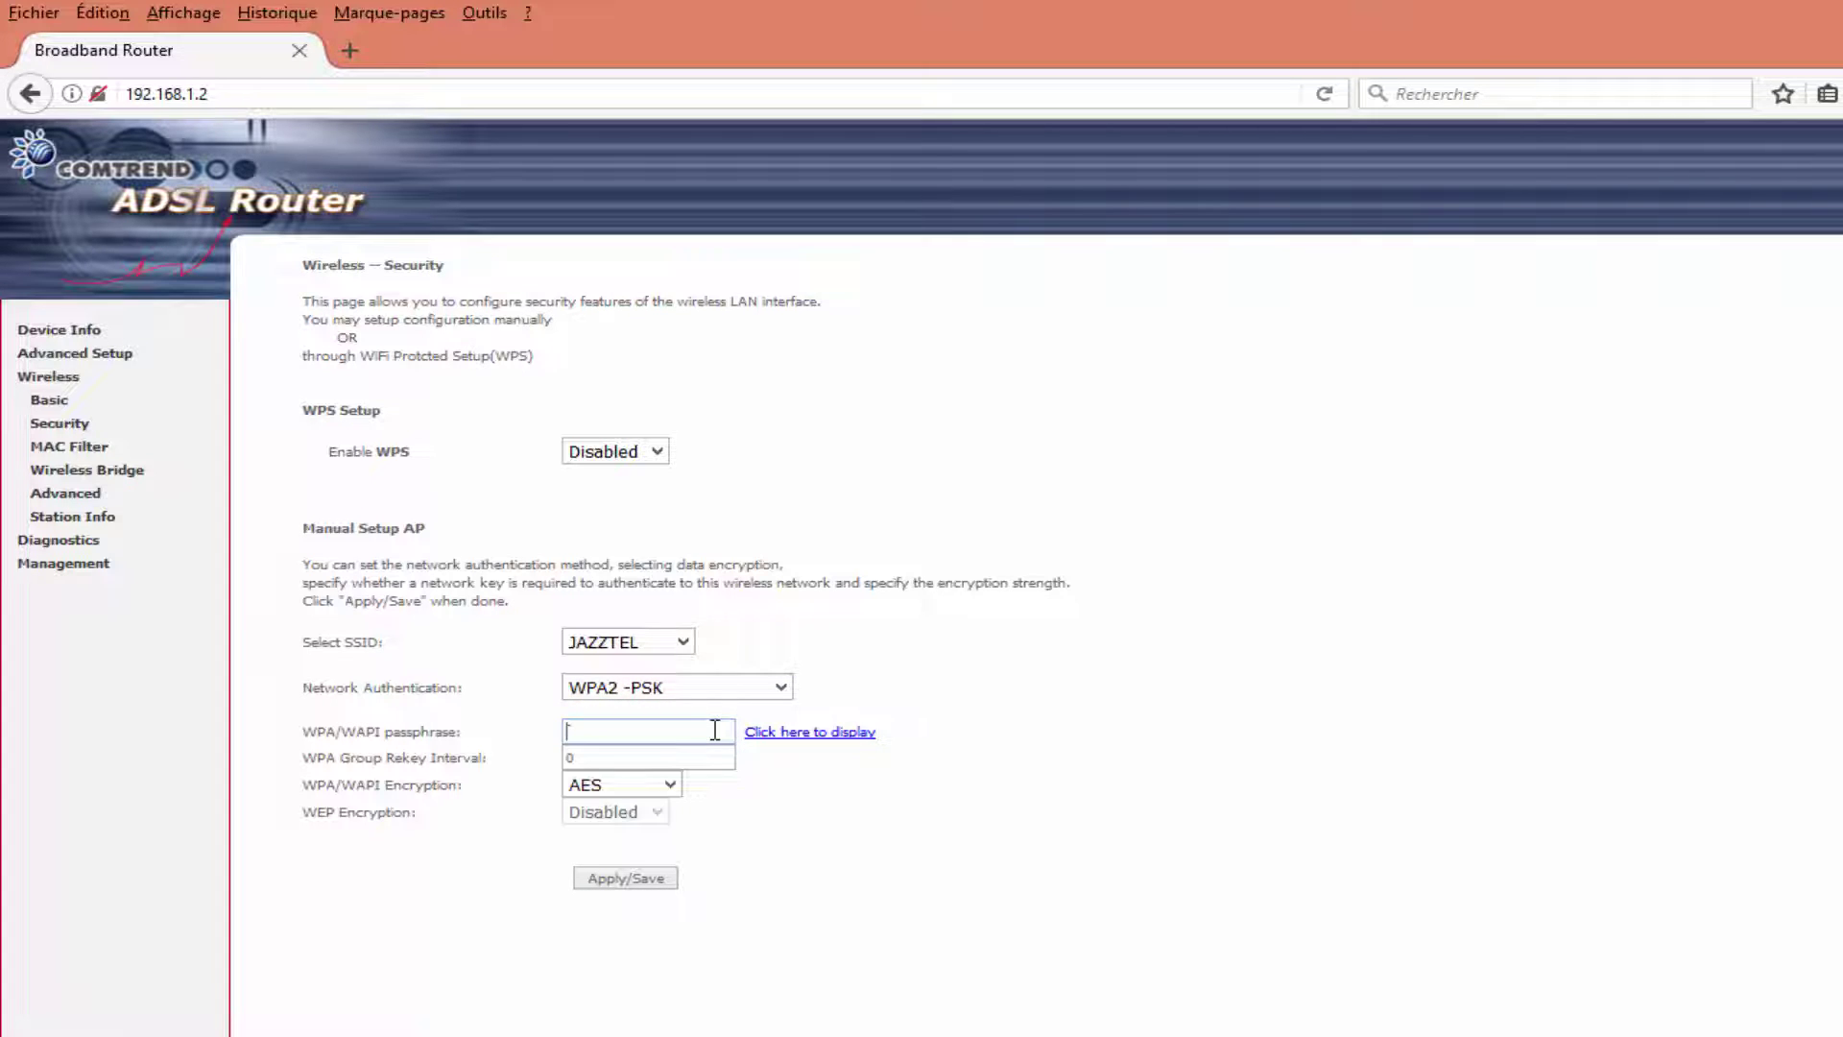
{"action": "type", "text": "••"}
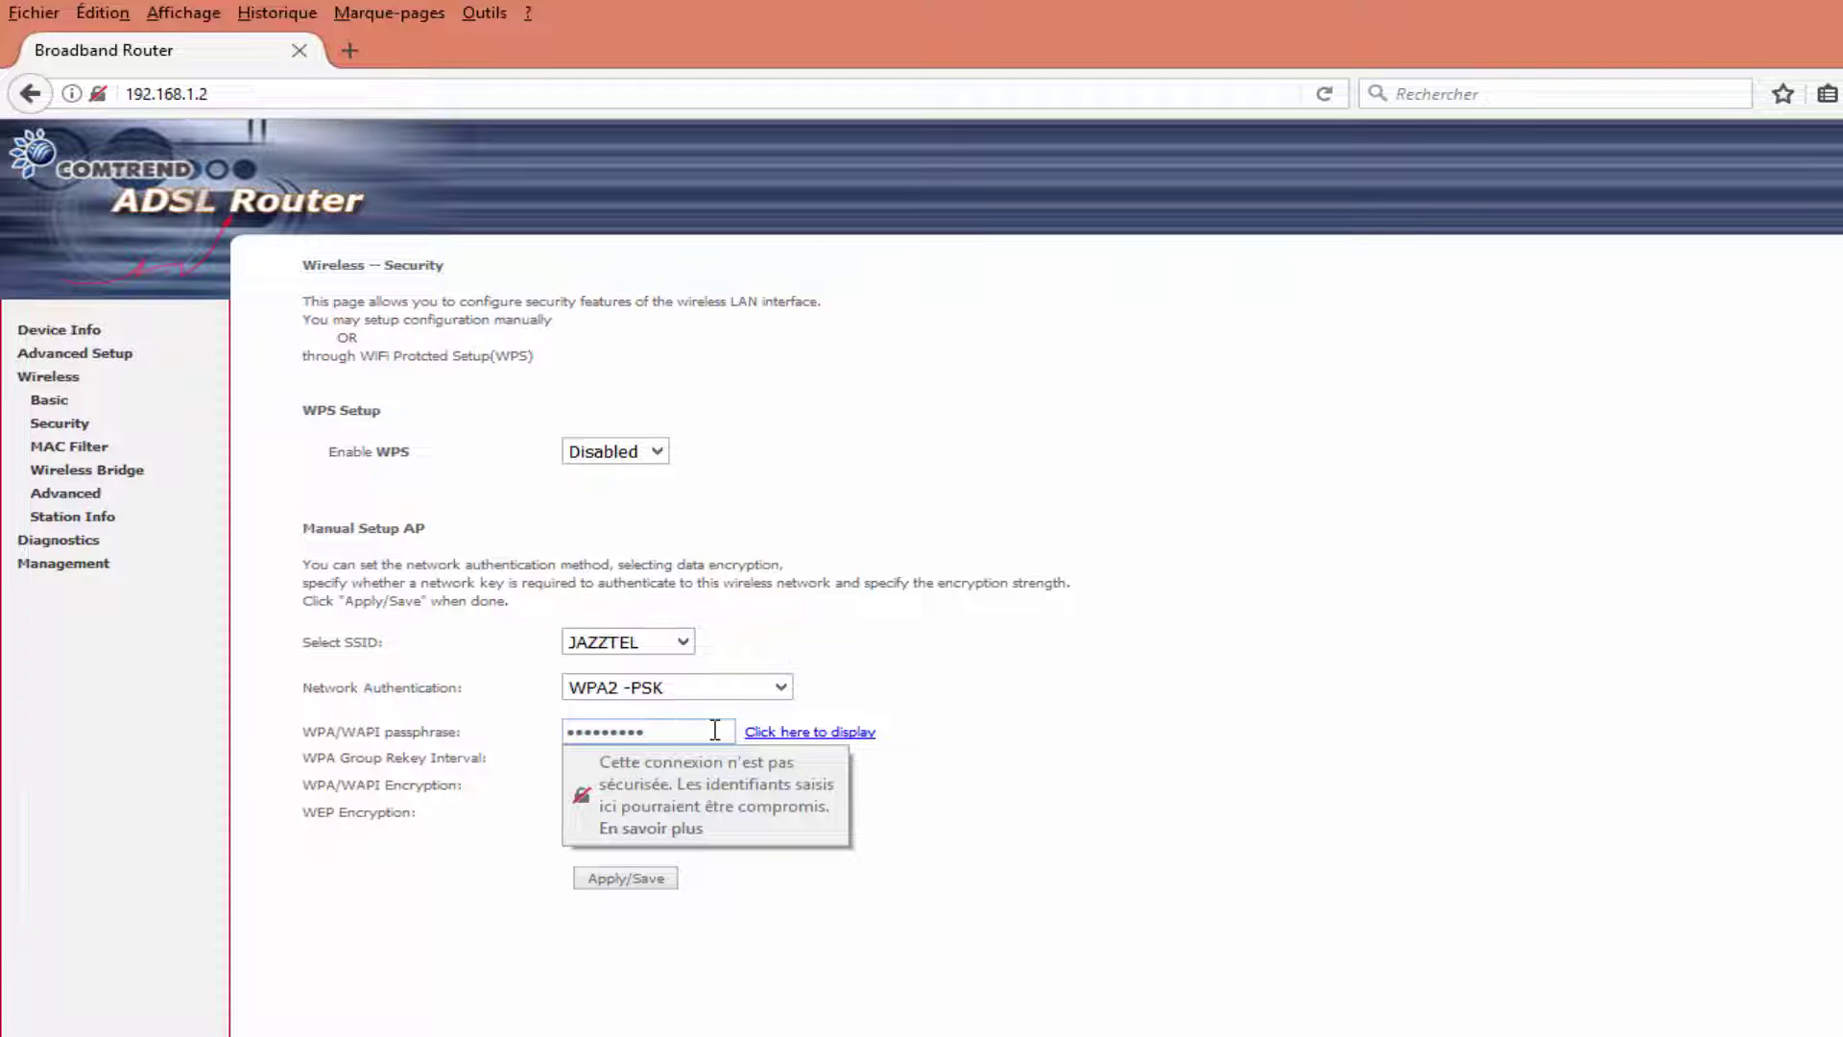
{"action": "left_click", "coordinate": [753, 902]}
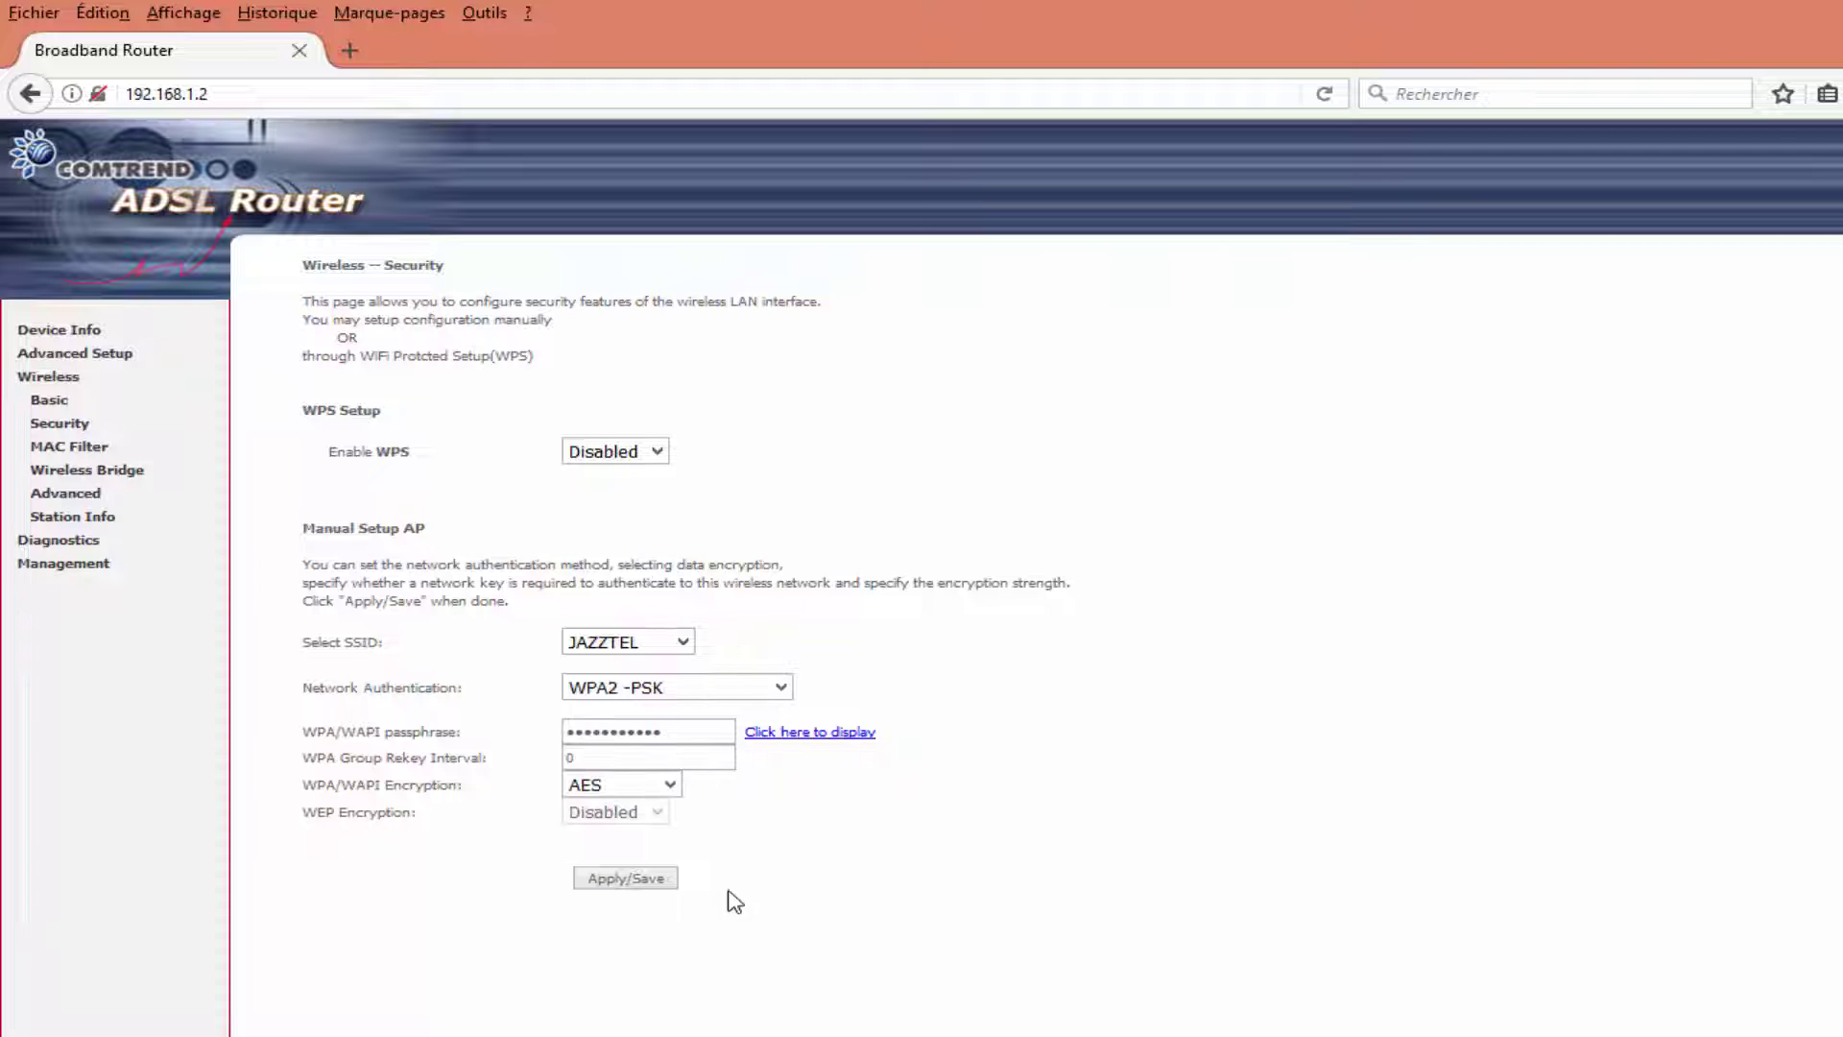
{"action": "left_click", "coordinate": [802, 741]}
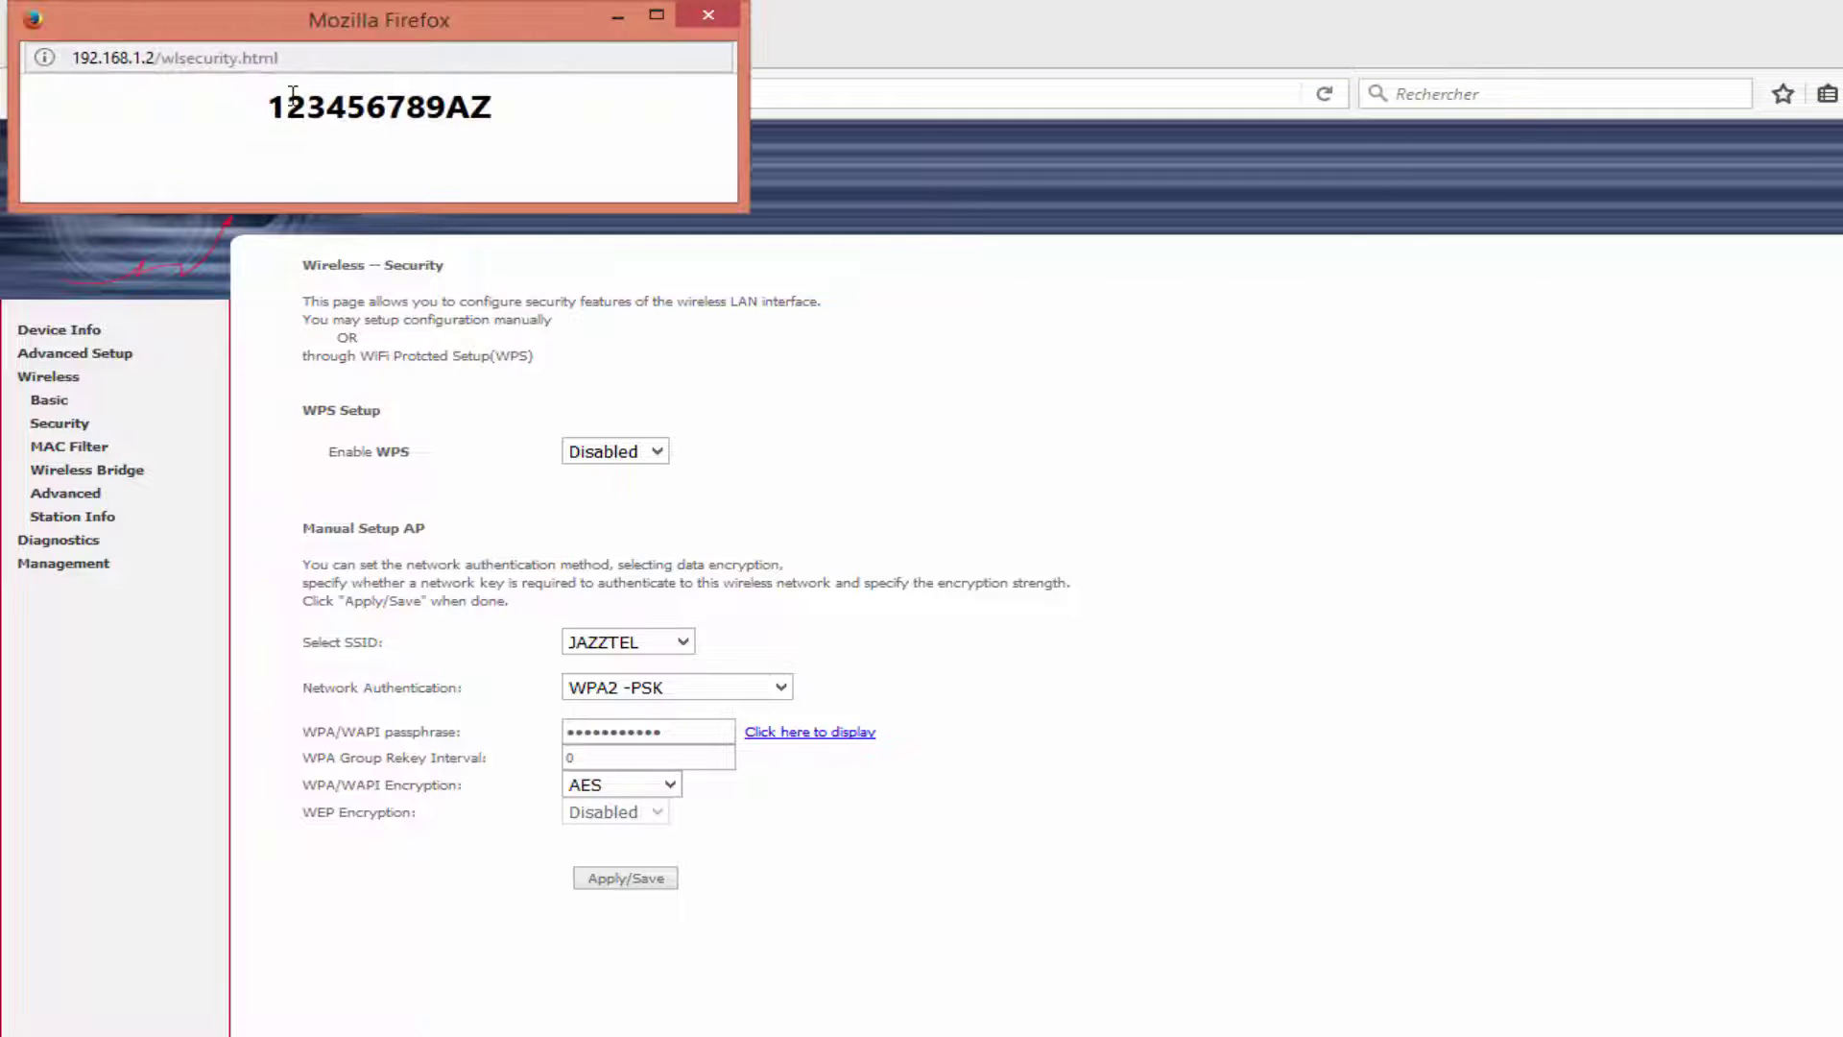
{"action": "left_click_drag", "start_coordinate": [267, 108], "coordinate": [494, 125]}
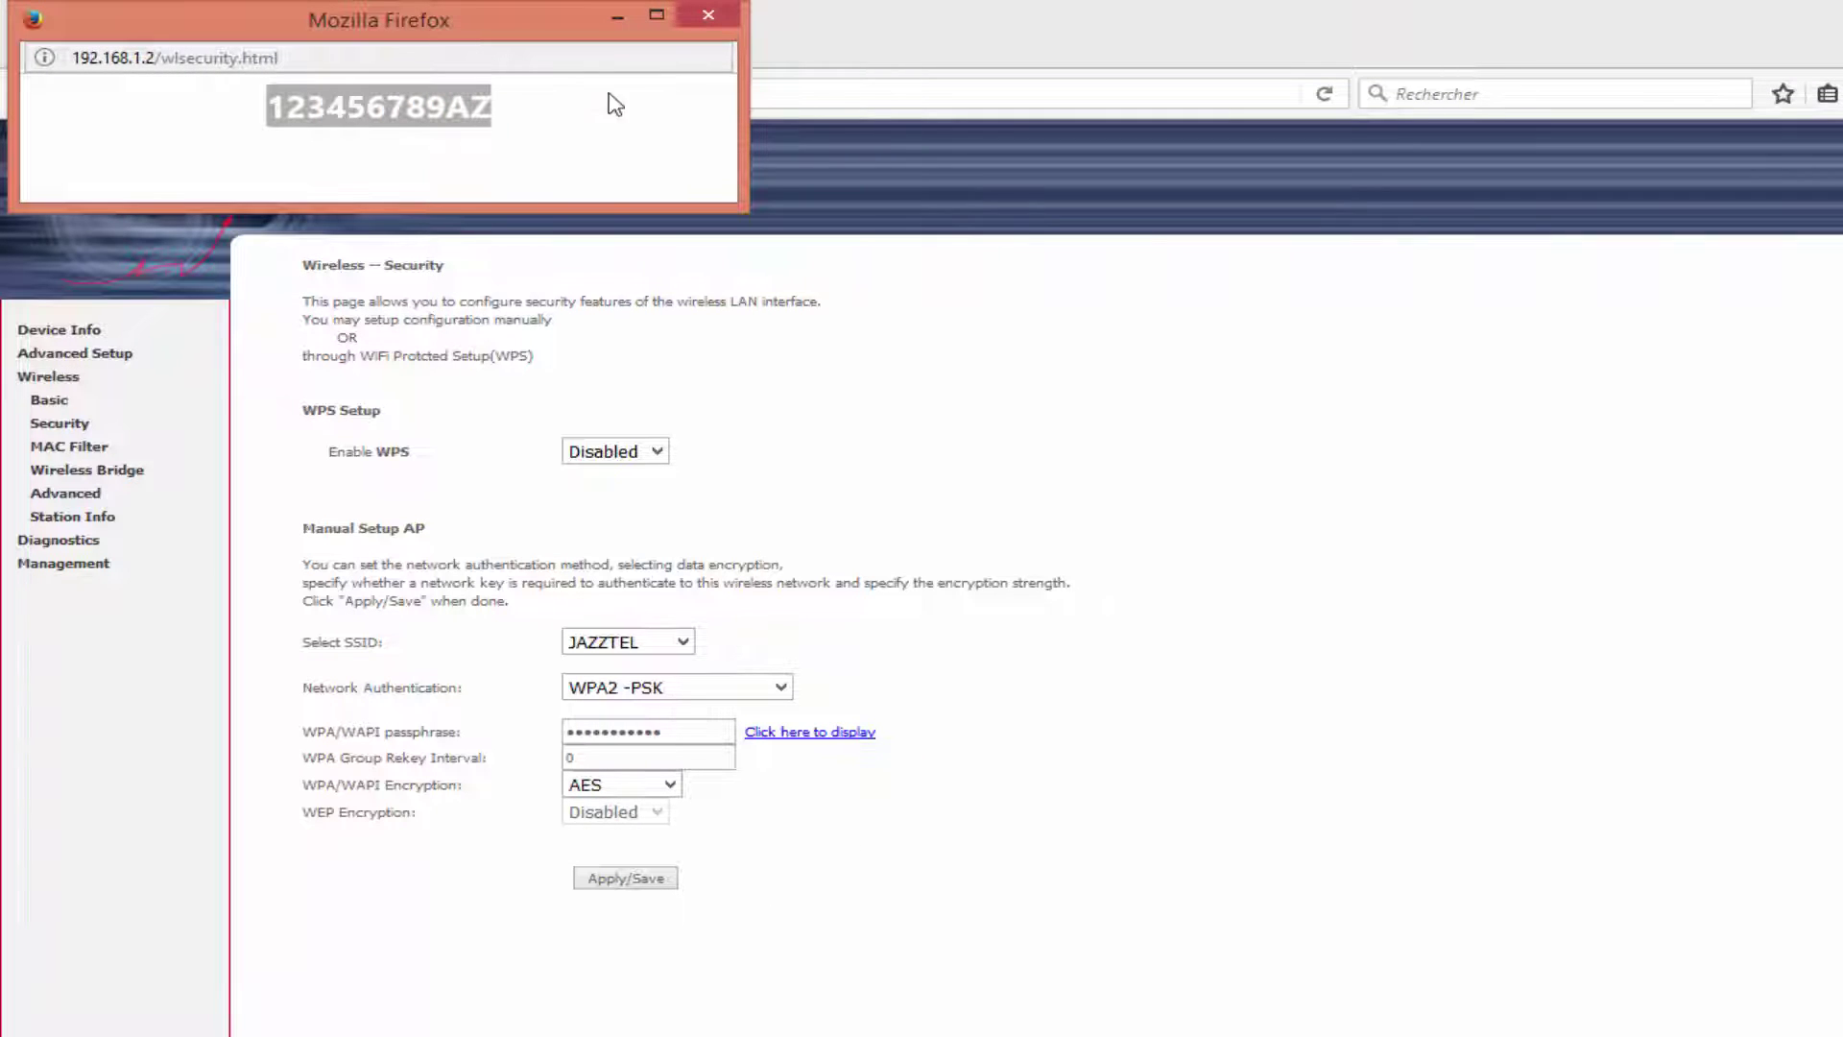
{"action": "left_click", "coordinate": [716, 14]}
{"action": "left_click", "coordinate": [622, 881]}
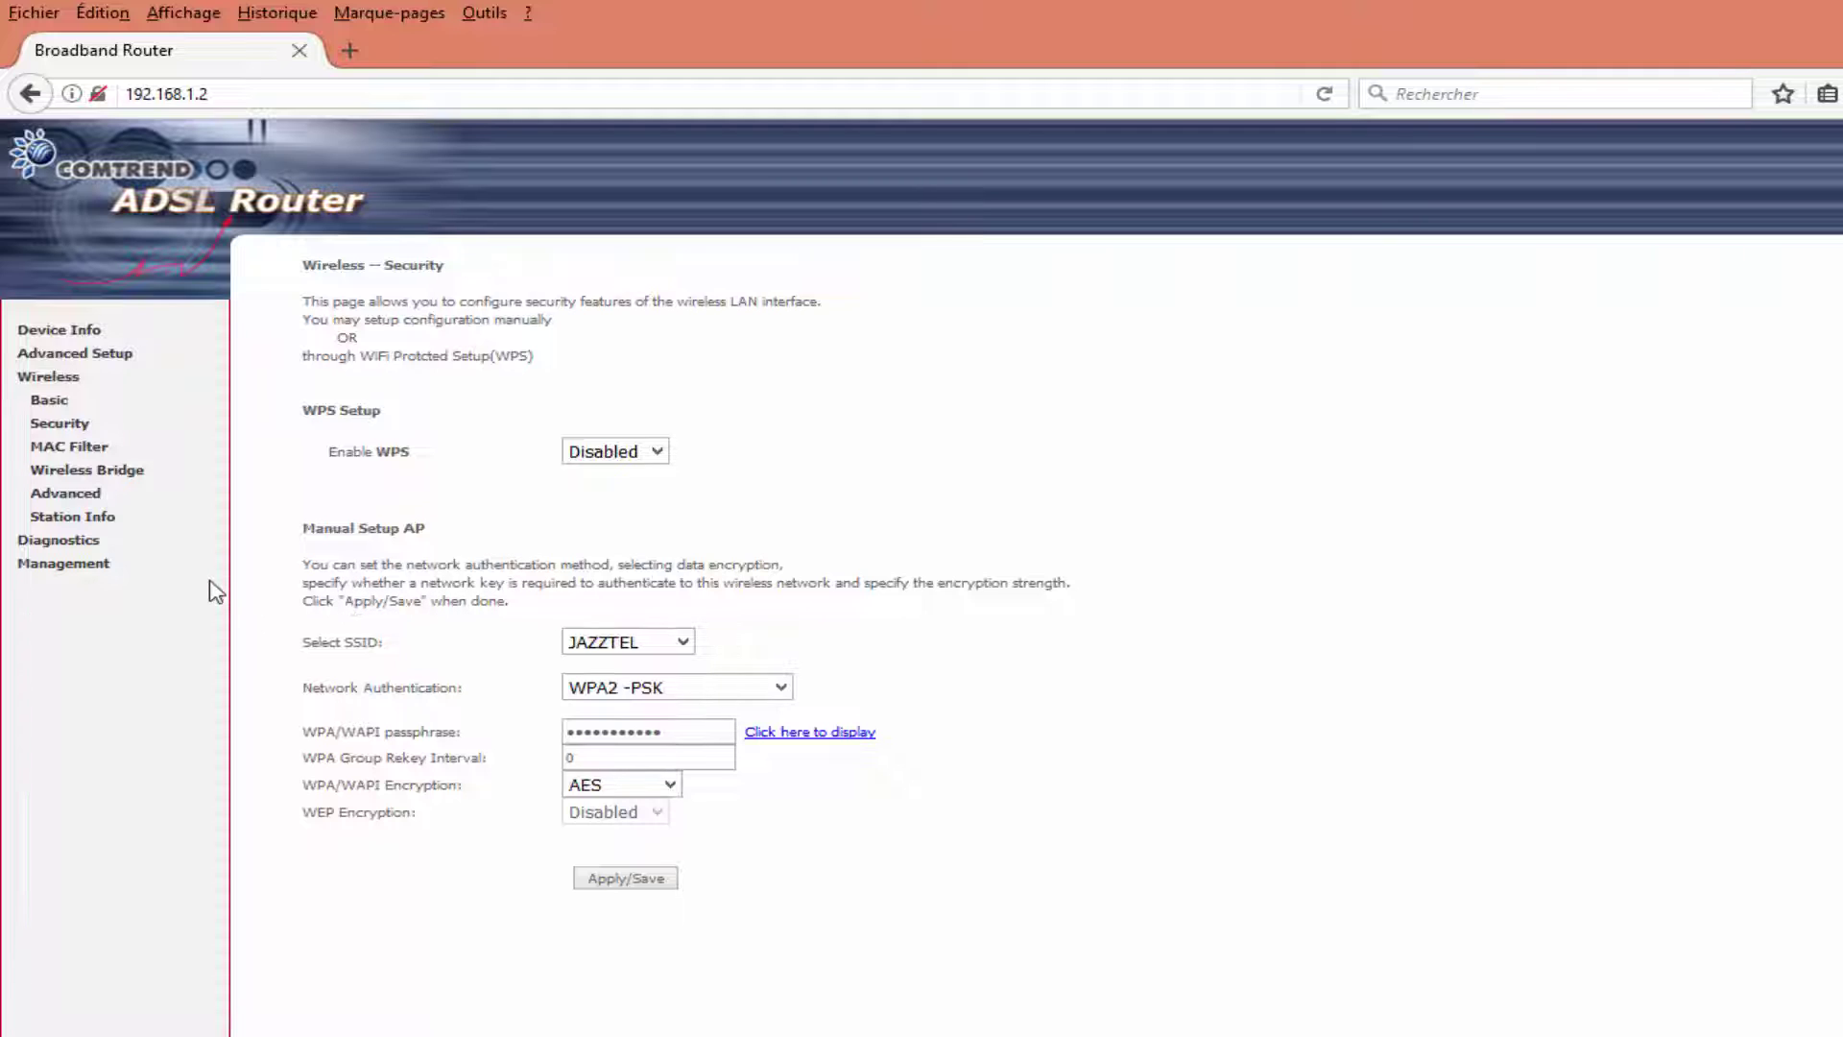
Reboot the router from the Management > Reboot page.
{"action": "left_click", "coordinate": [55, 566]}
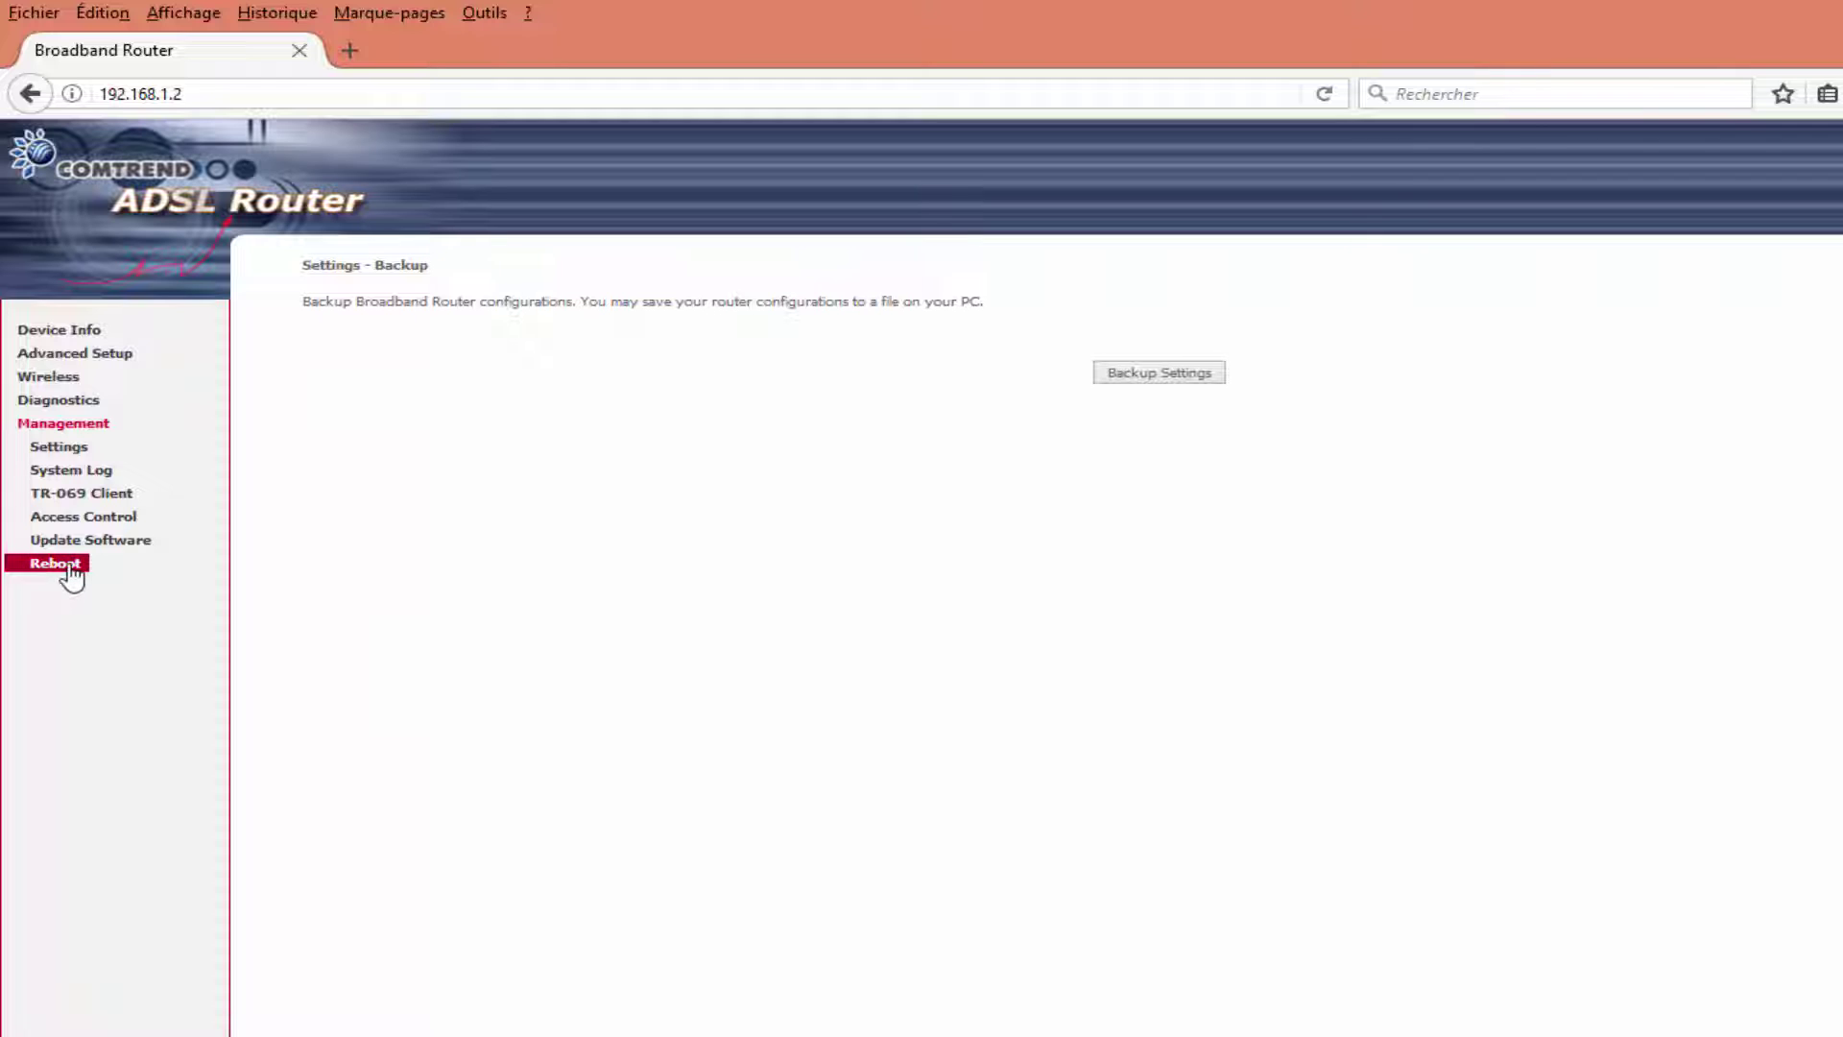
{"action": "left_click", "coordinate": [71, 568]}
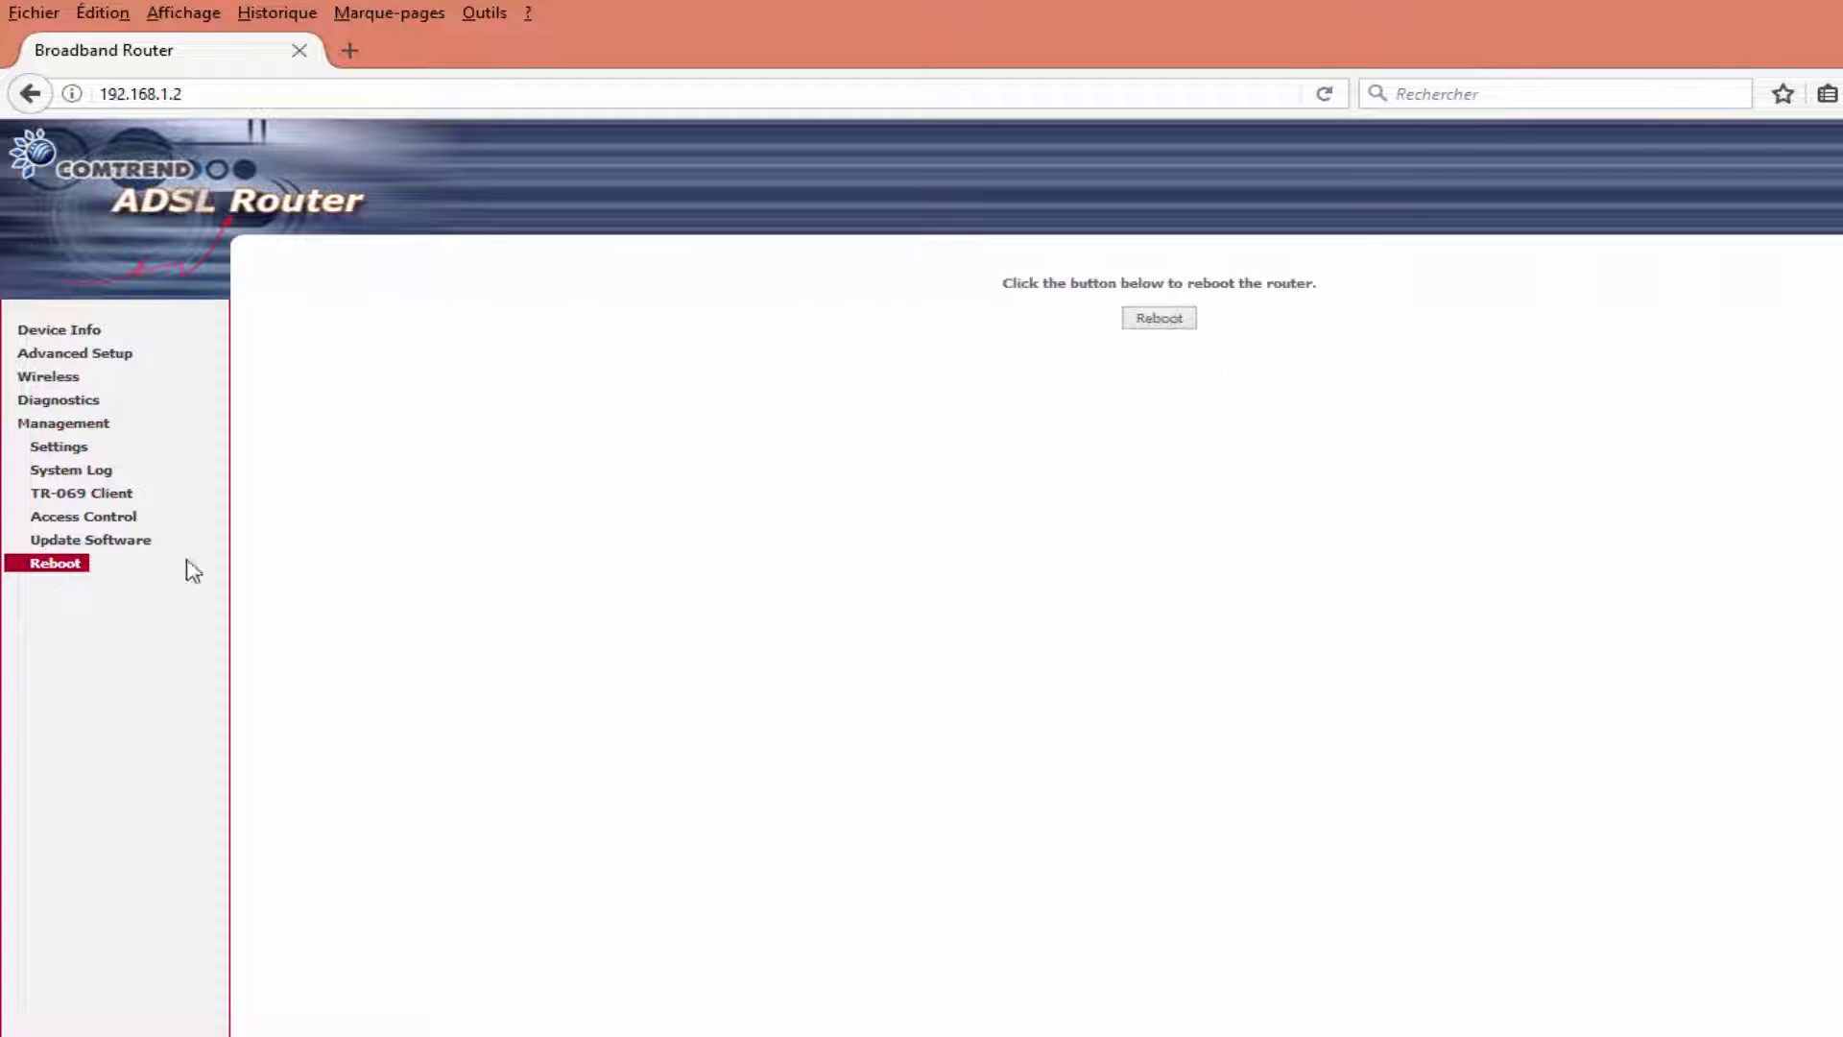
{"action": "left_click", "coordinate": [1163, 322]}
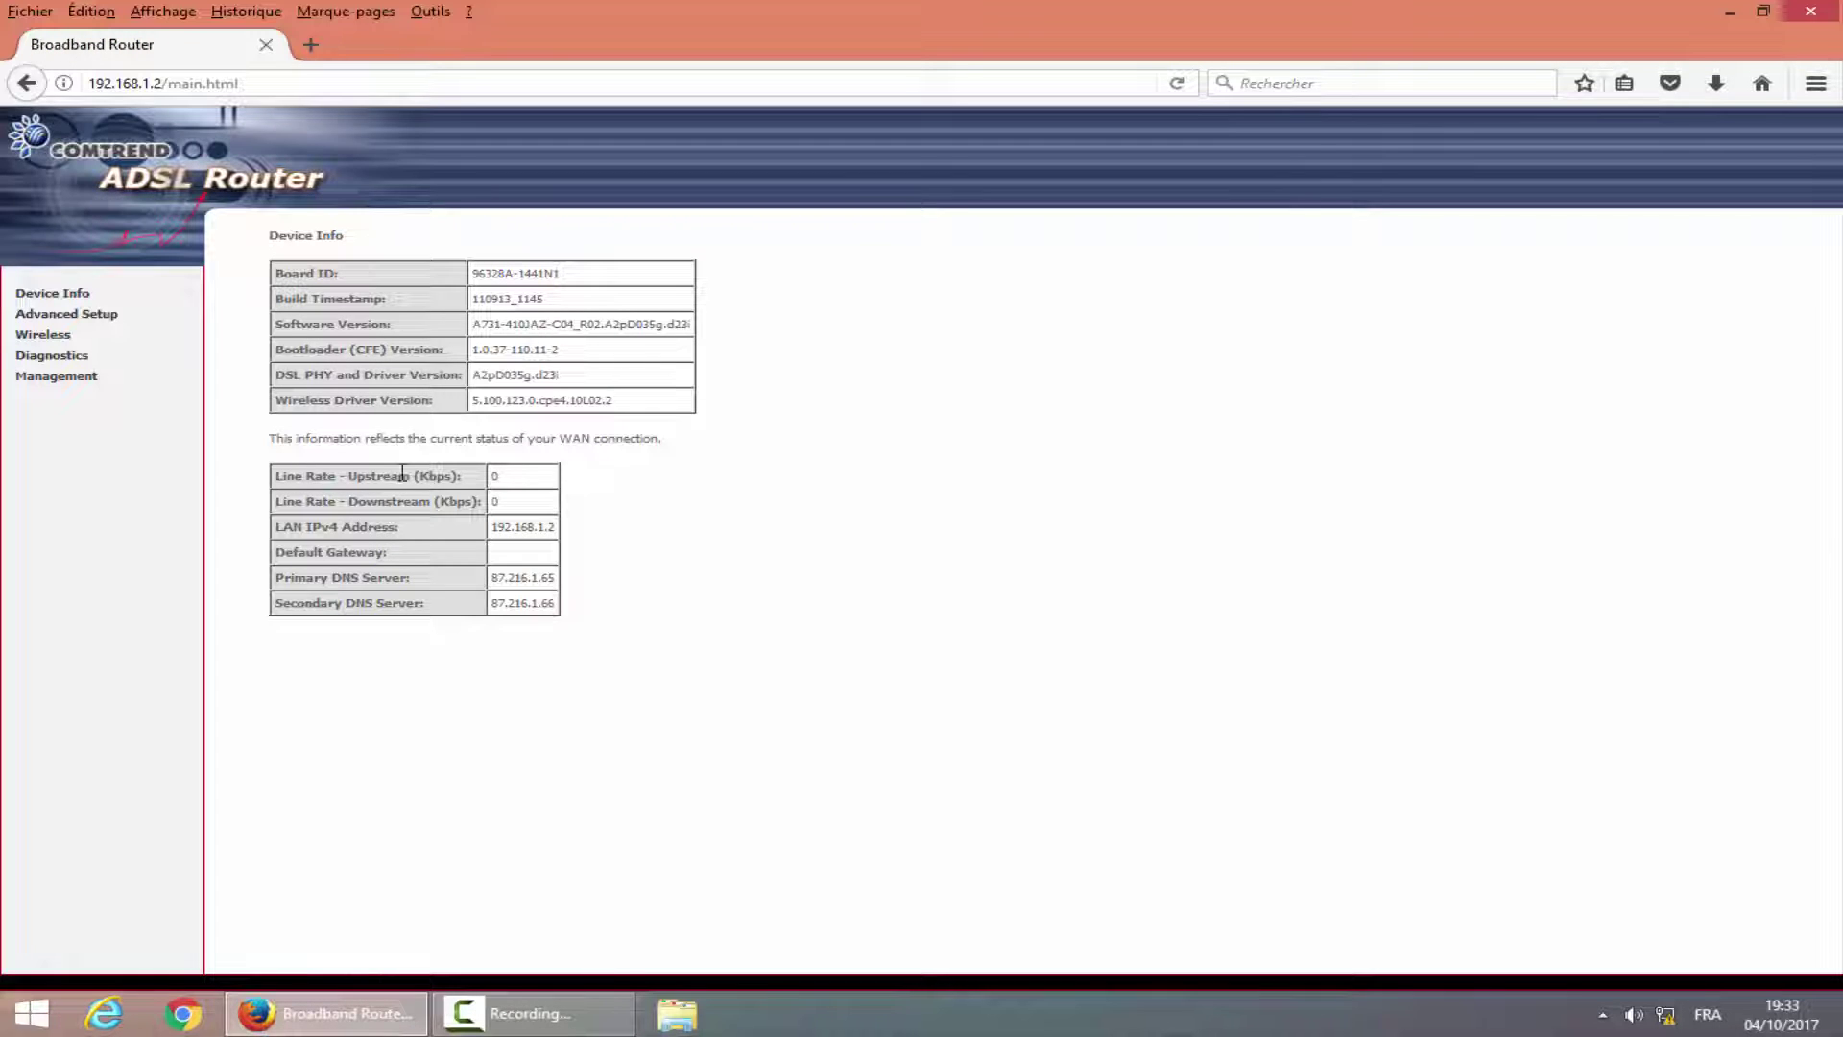
{"action": "left_click", "coordinate": [48, 338]}
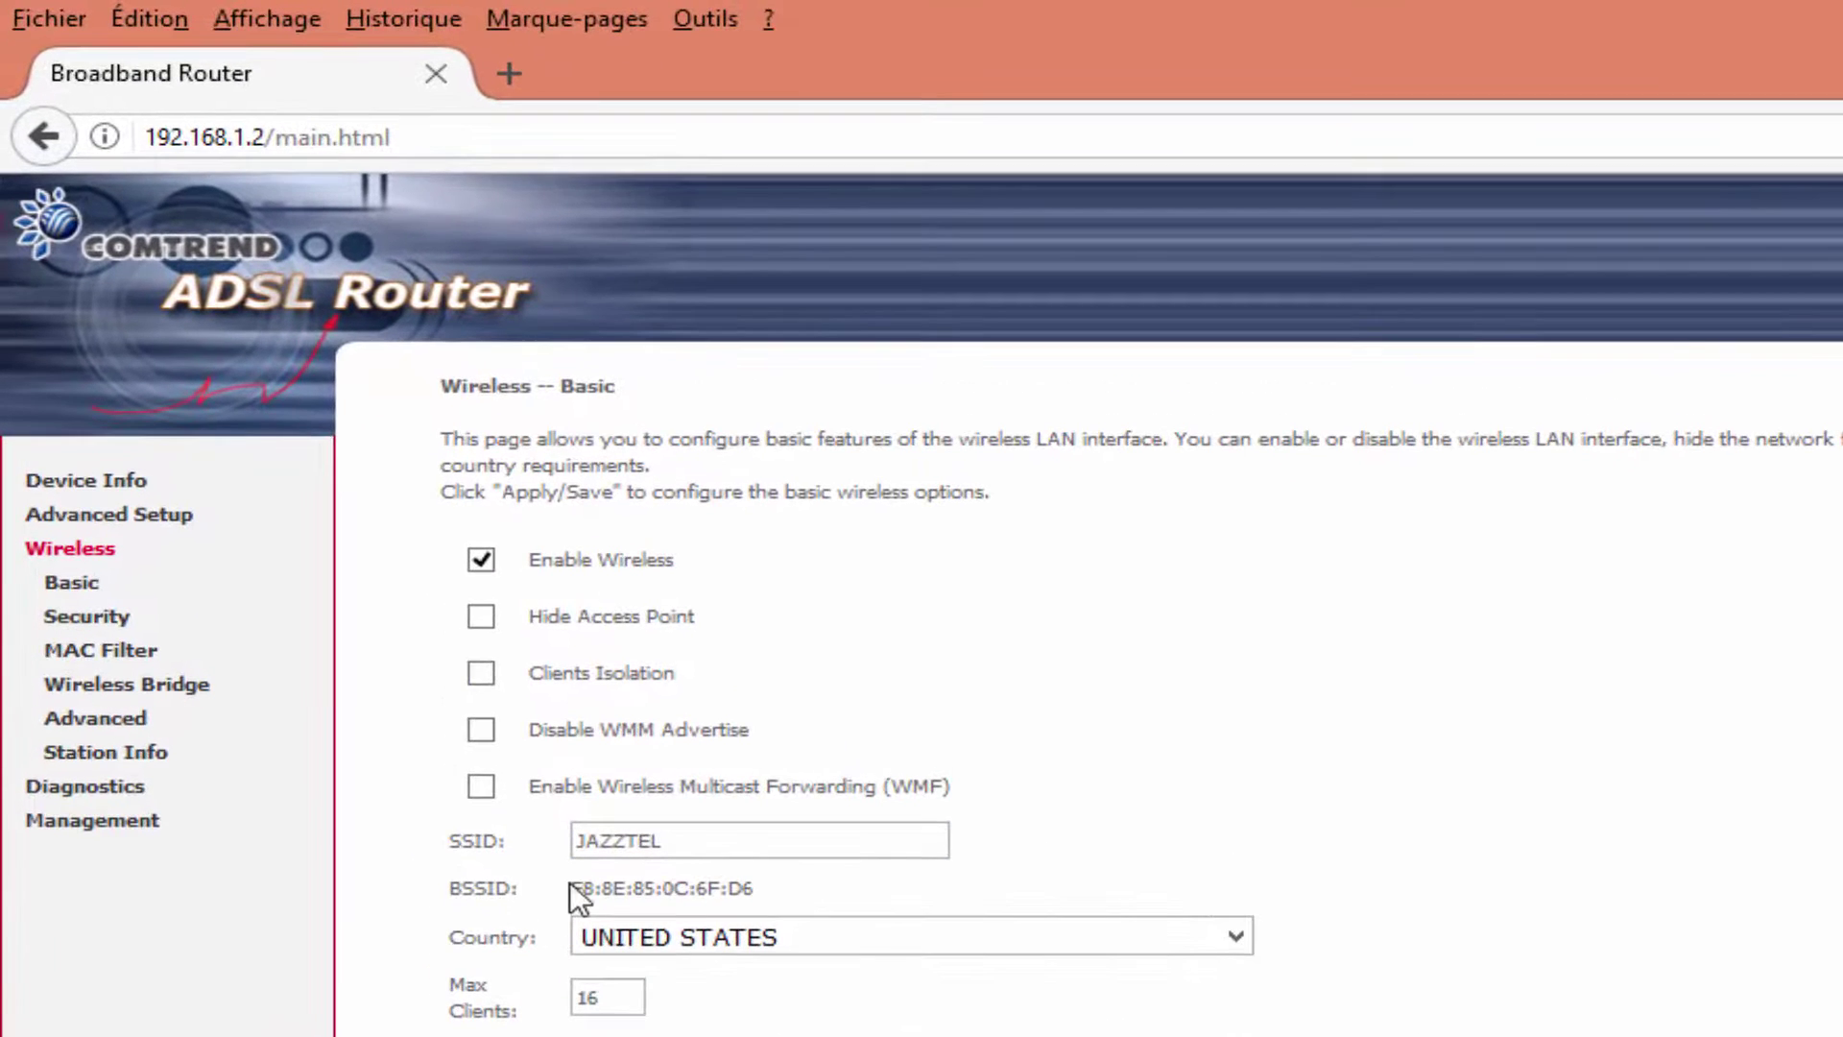
{"action": "left_click_drag", "start_coordinate": [574, 887], "coordinate": [754, 891]}
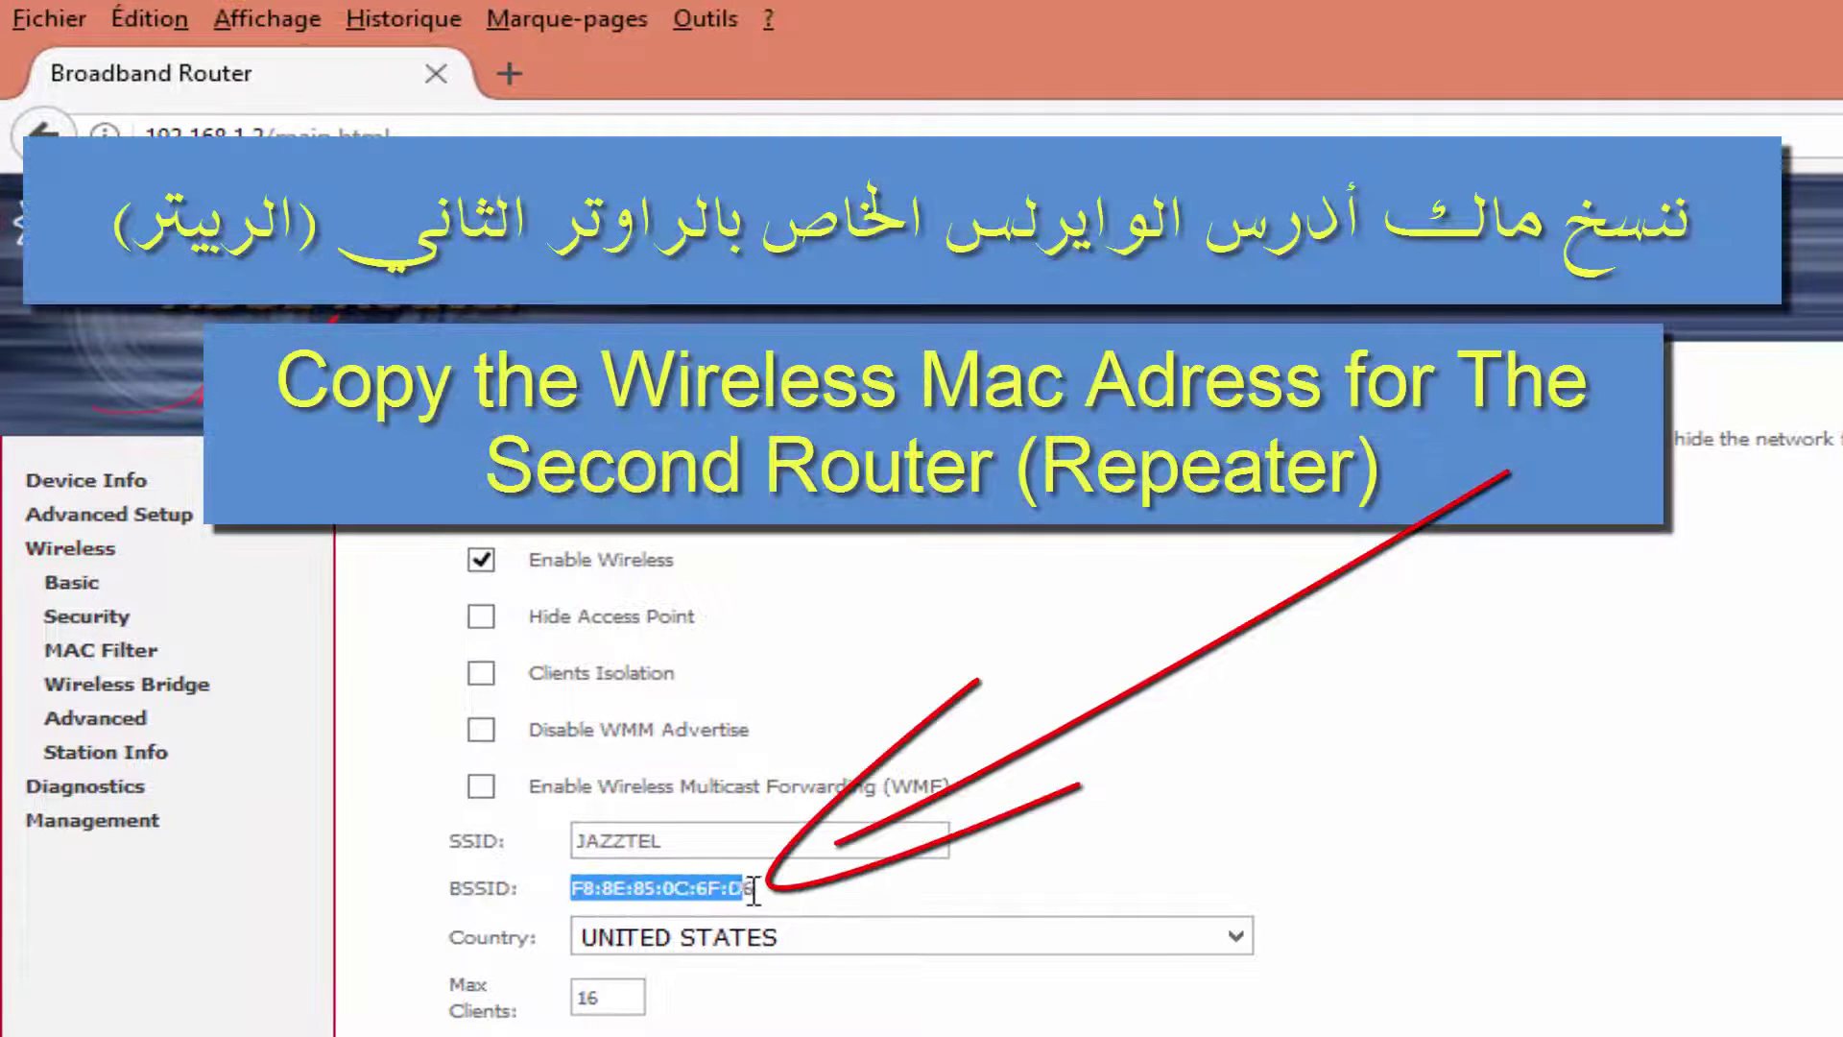
{"action": "right_click", "coordinate": [756, 889]}
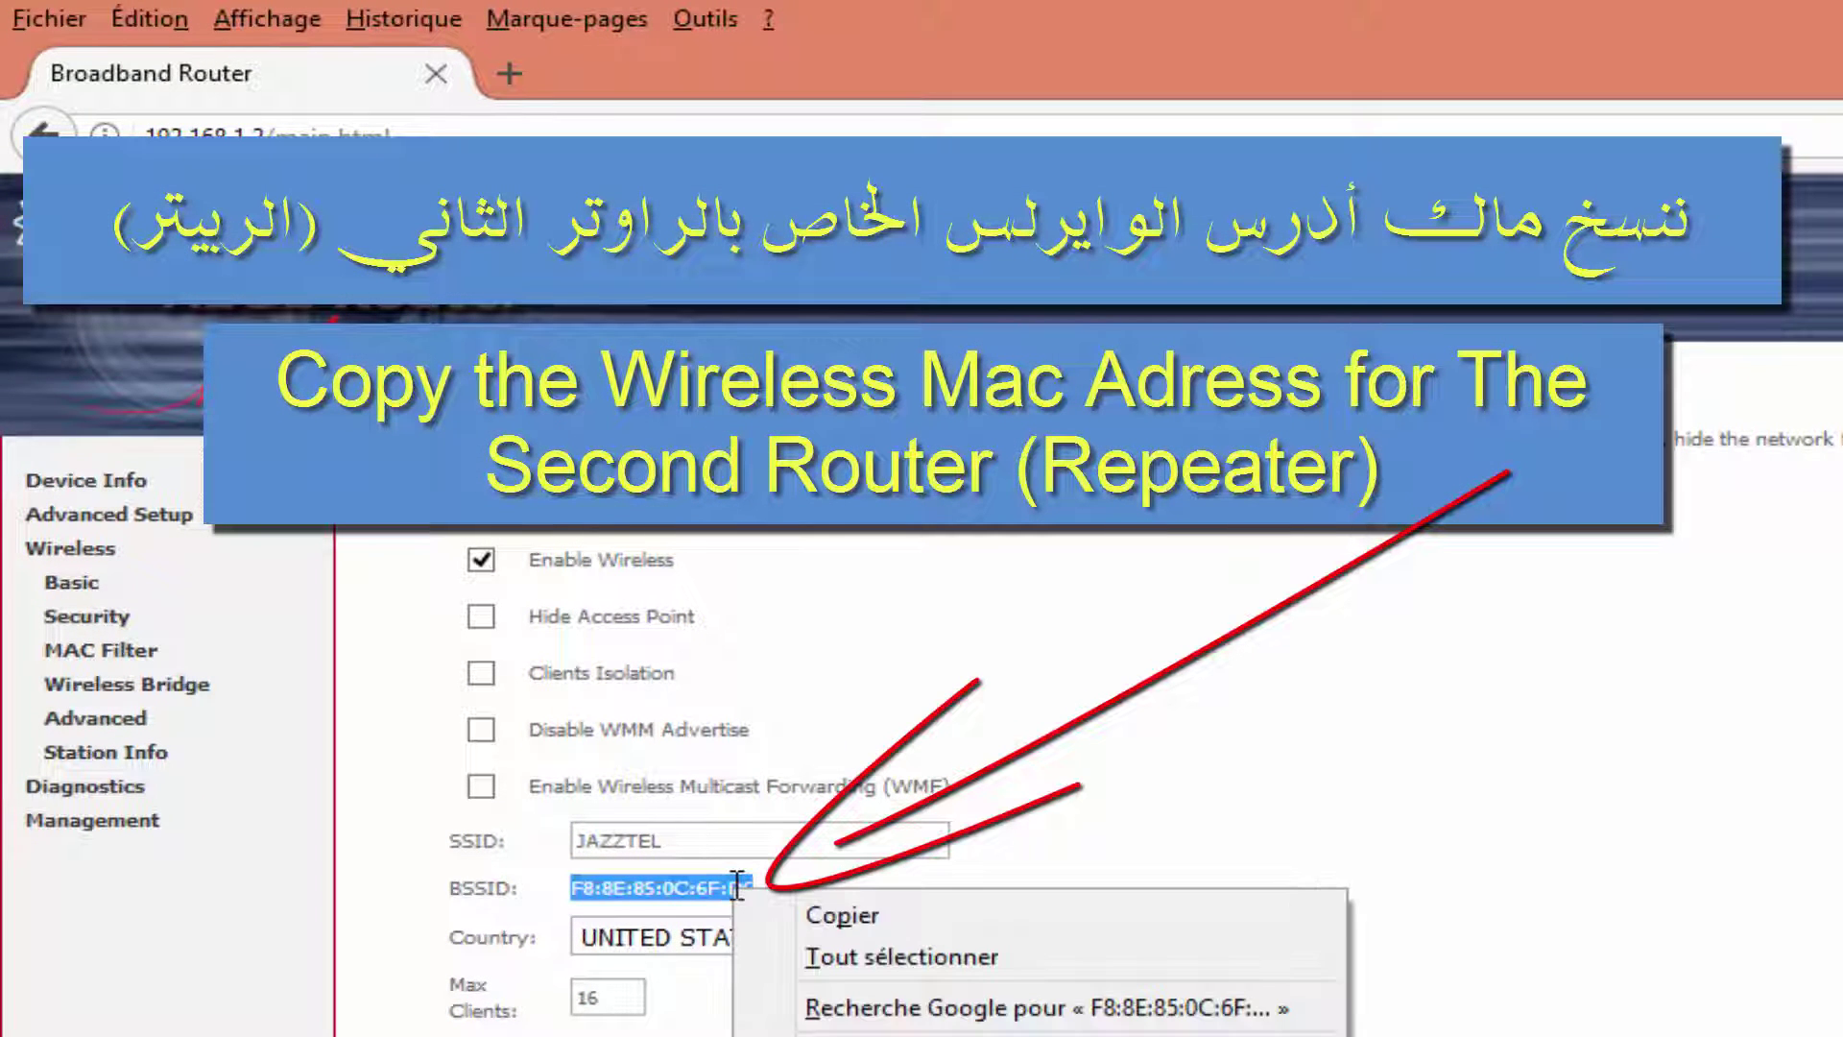
{"action": "left_click", "coordinate": [859, 914]}
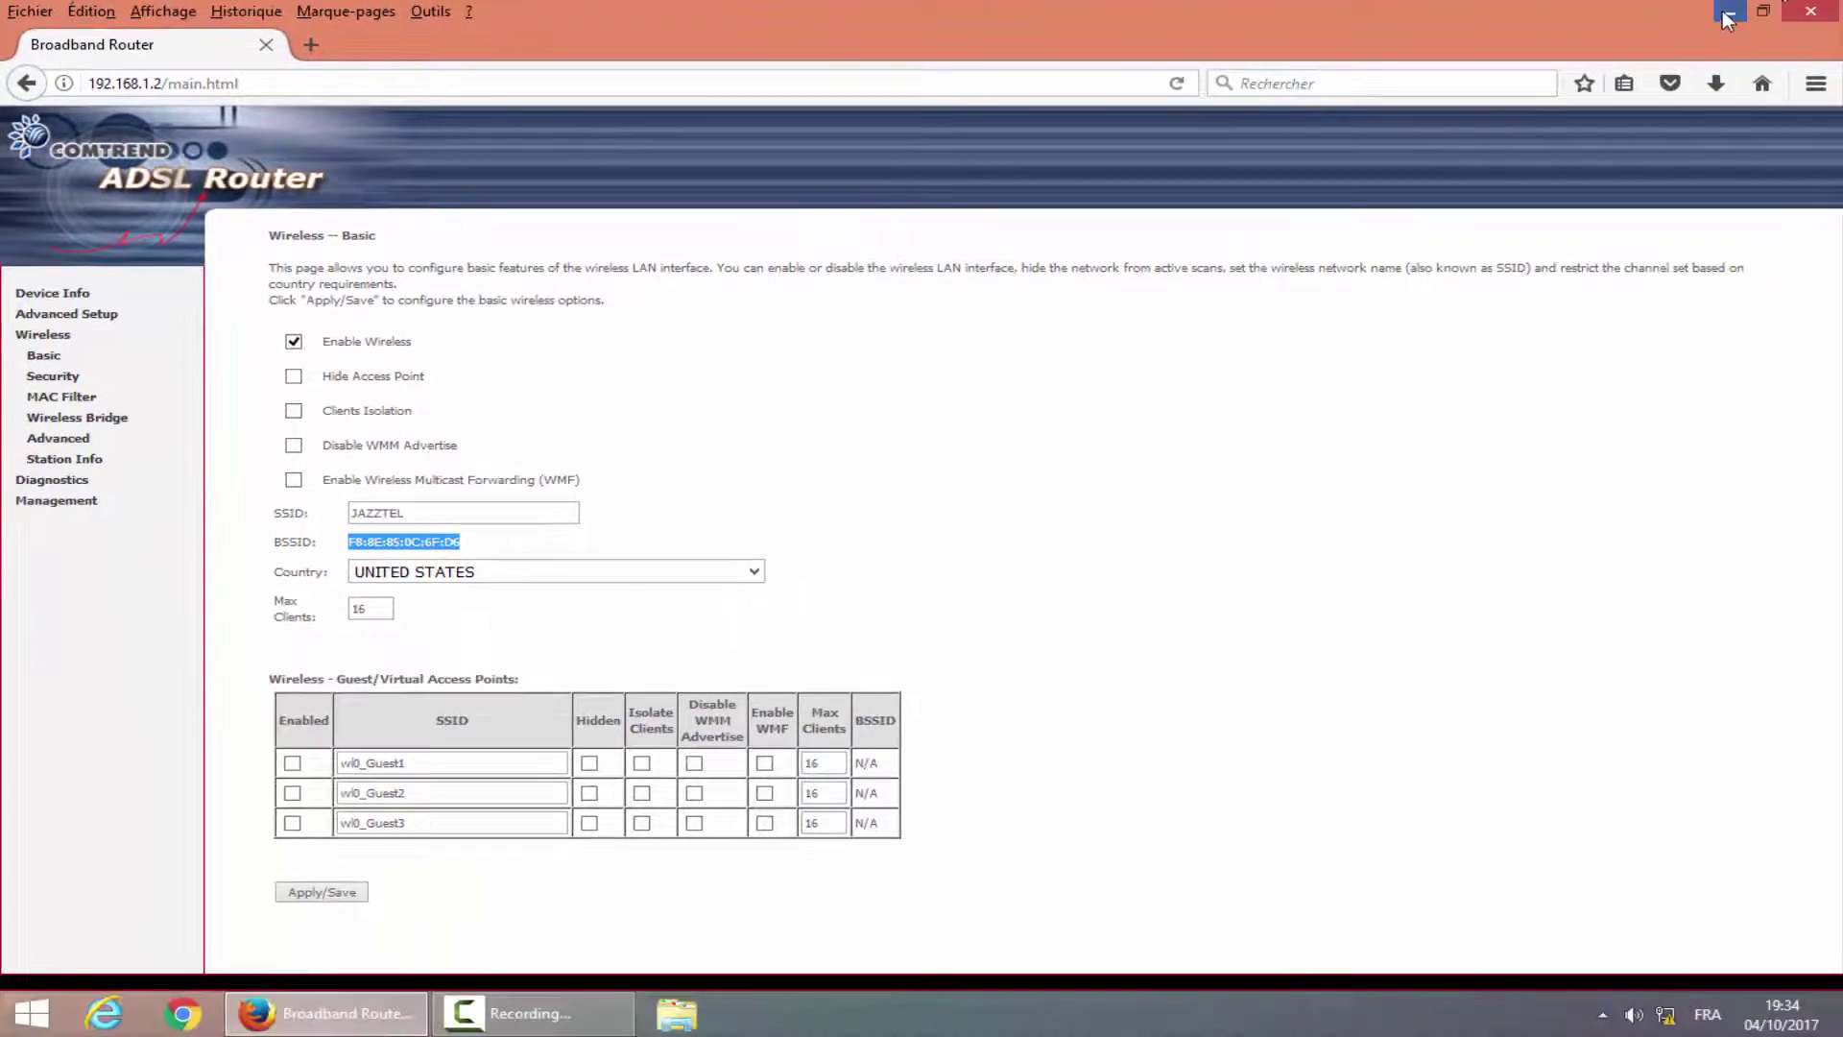
{"action": "key", "text": "super+d"}
In a new Notepad note, write 'MAC WIFI OF REPEATER', the pasted MAC, and 'MAC WIFI OF ADSL'.
{"action": "left_click", "coordinate": [21, 1025]}
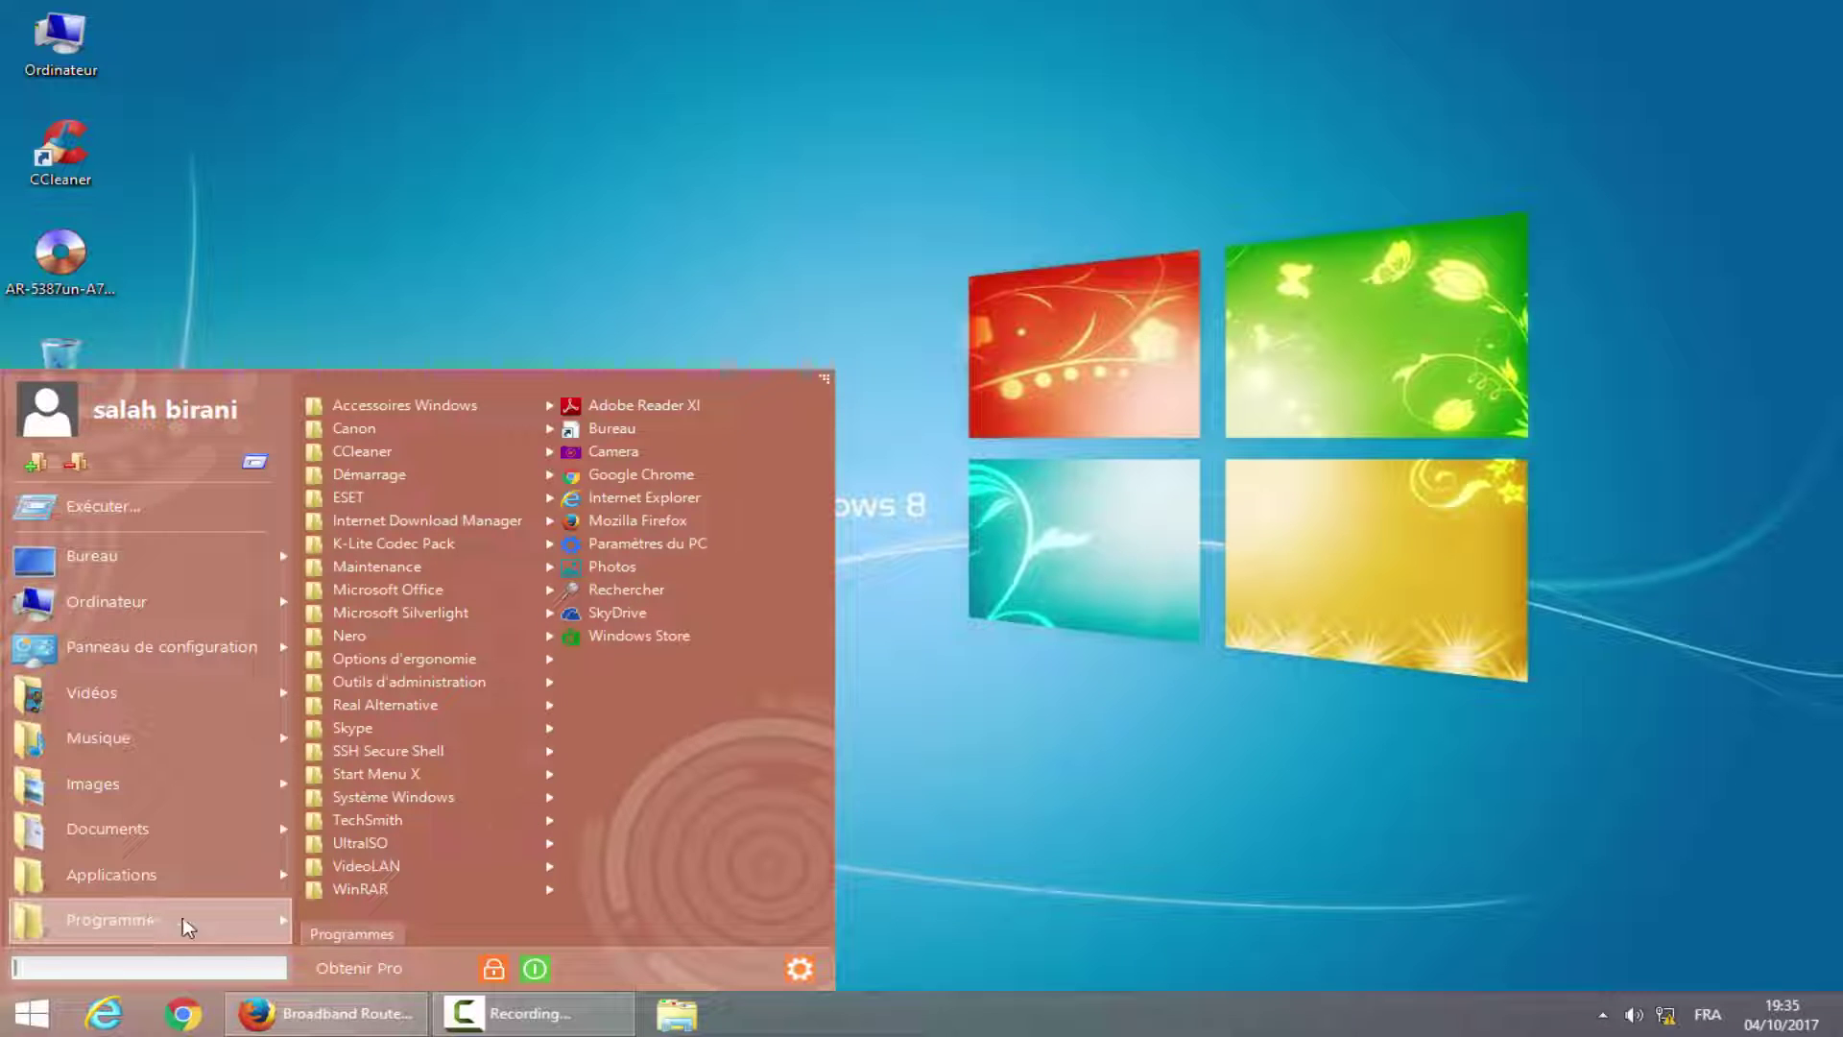
{"action": "mouse_move", "coordinate": [510, 410]}
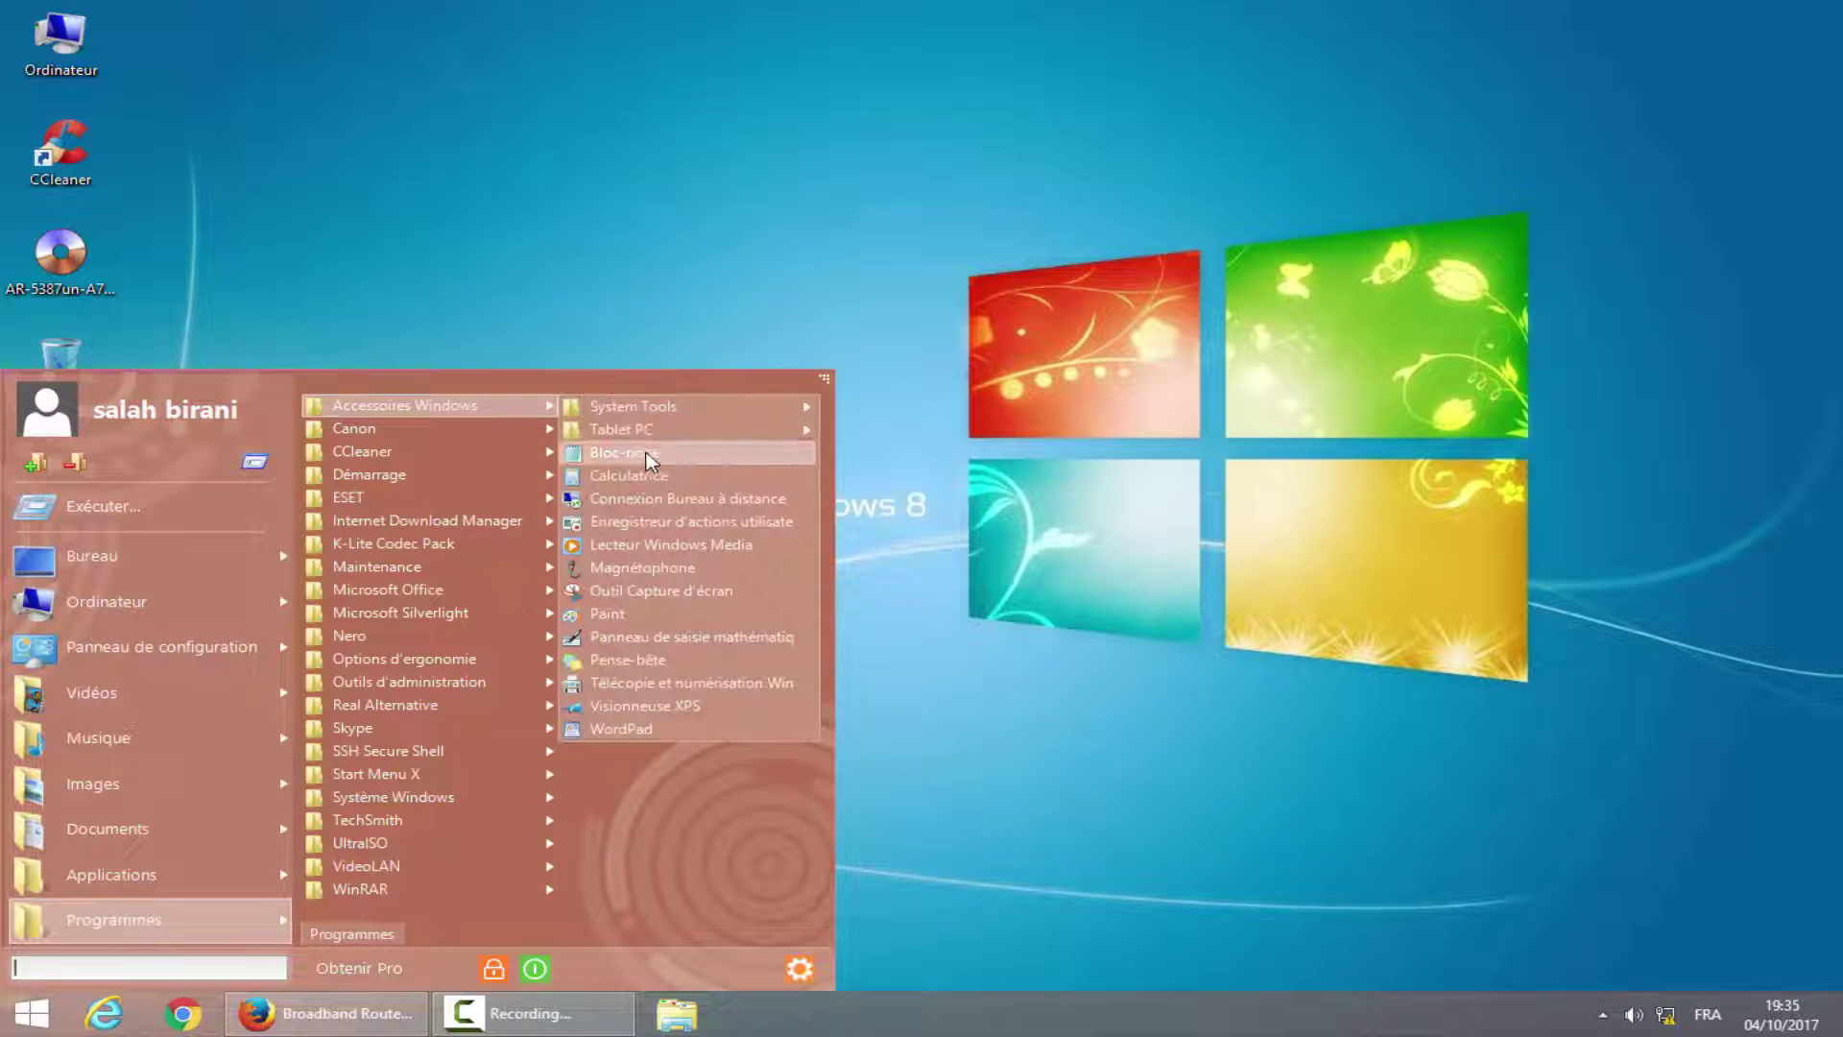
{"action": "left_click", "coordinate": [643, 453]}
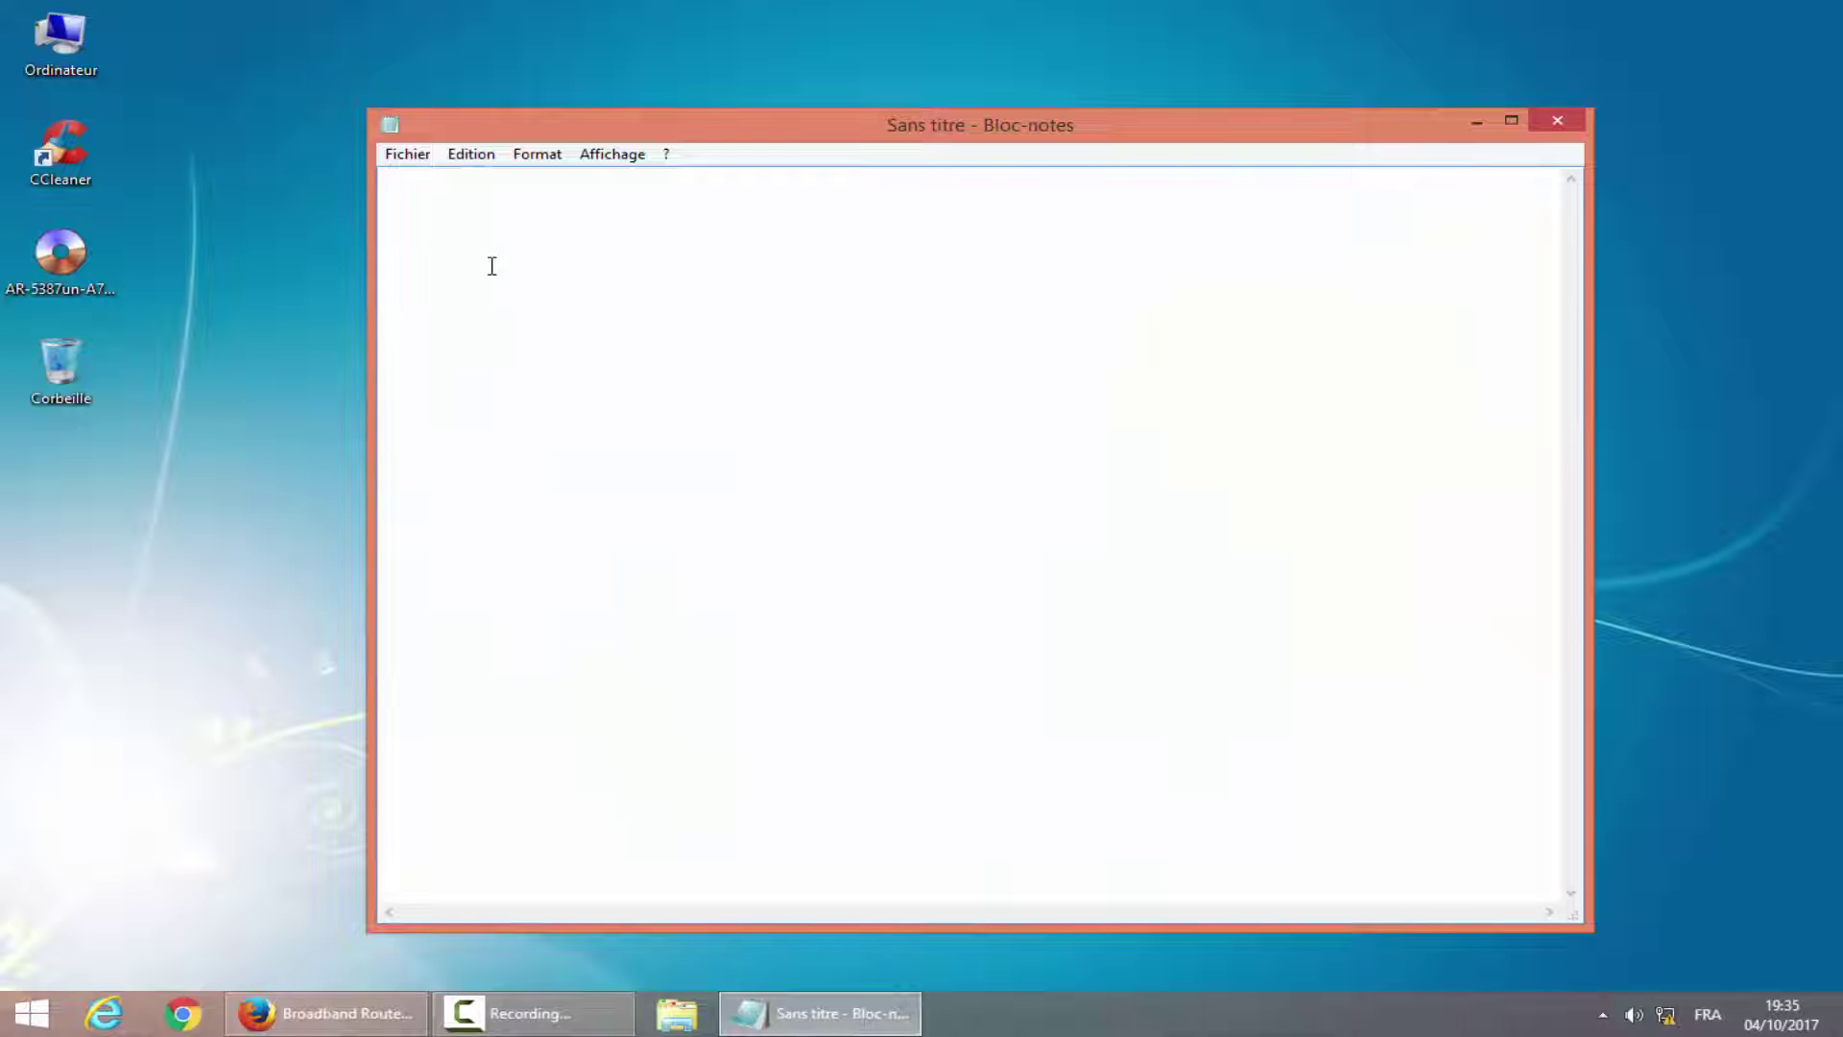
{"action": "type", "text": "MAC "}
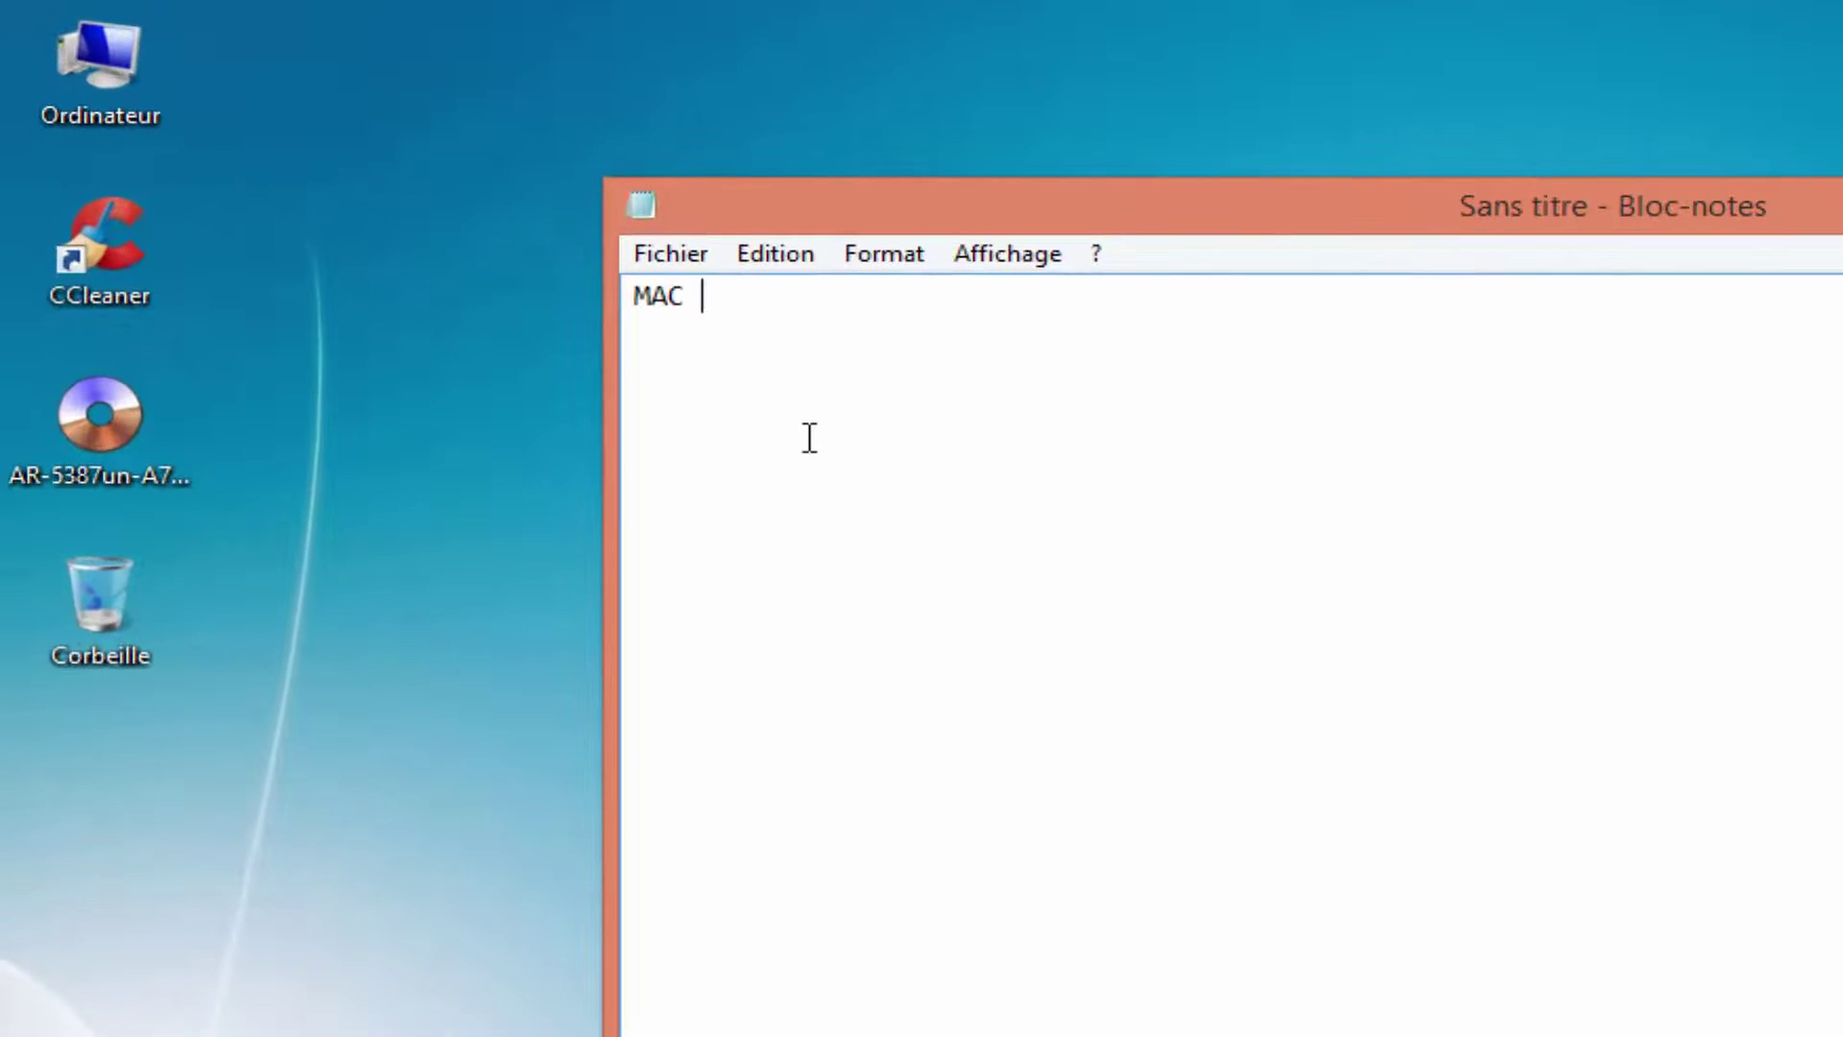
{"action": "type", "text": "WIFI OF REPEATER"}
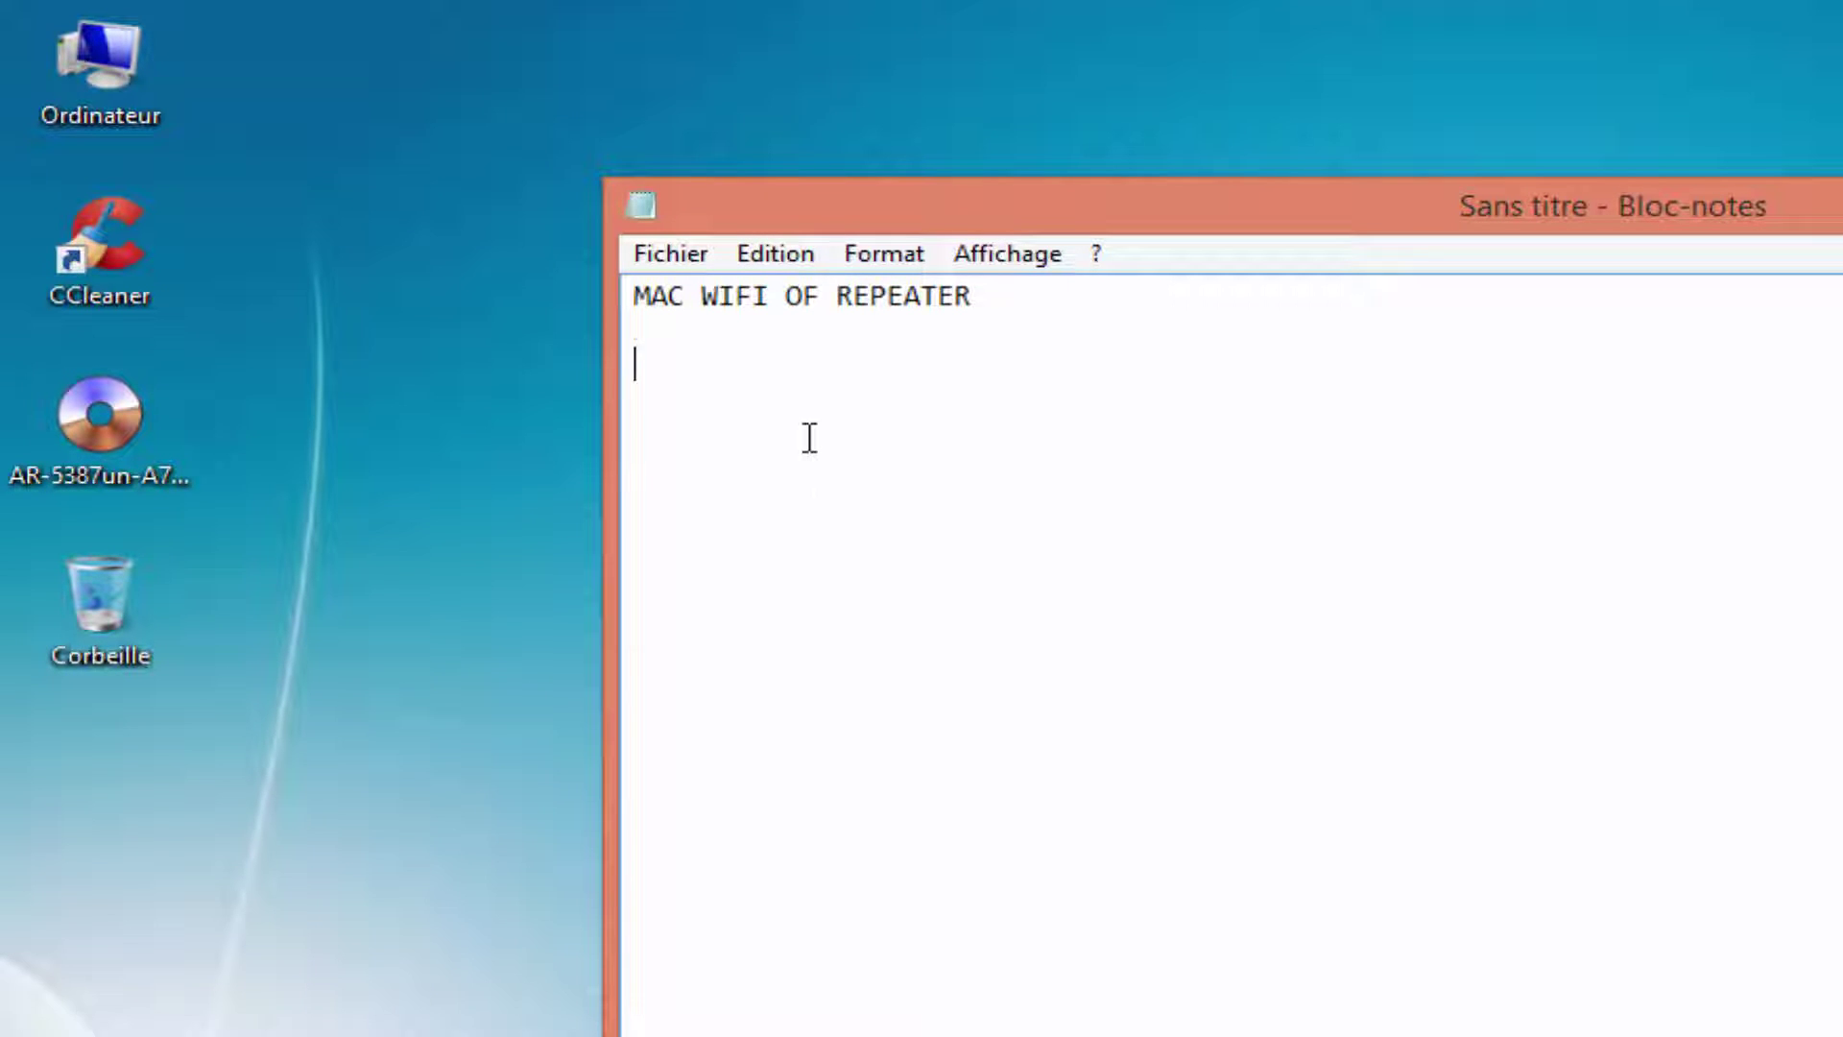
{"action": "key", "text": "ctrl+v"}
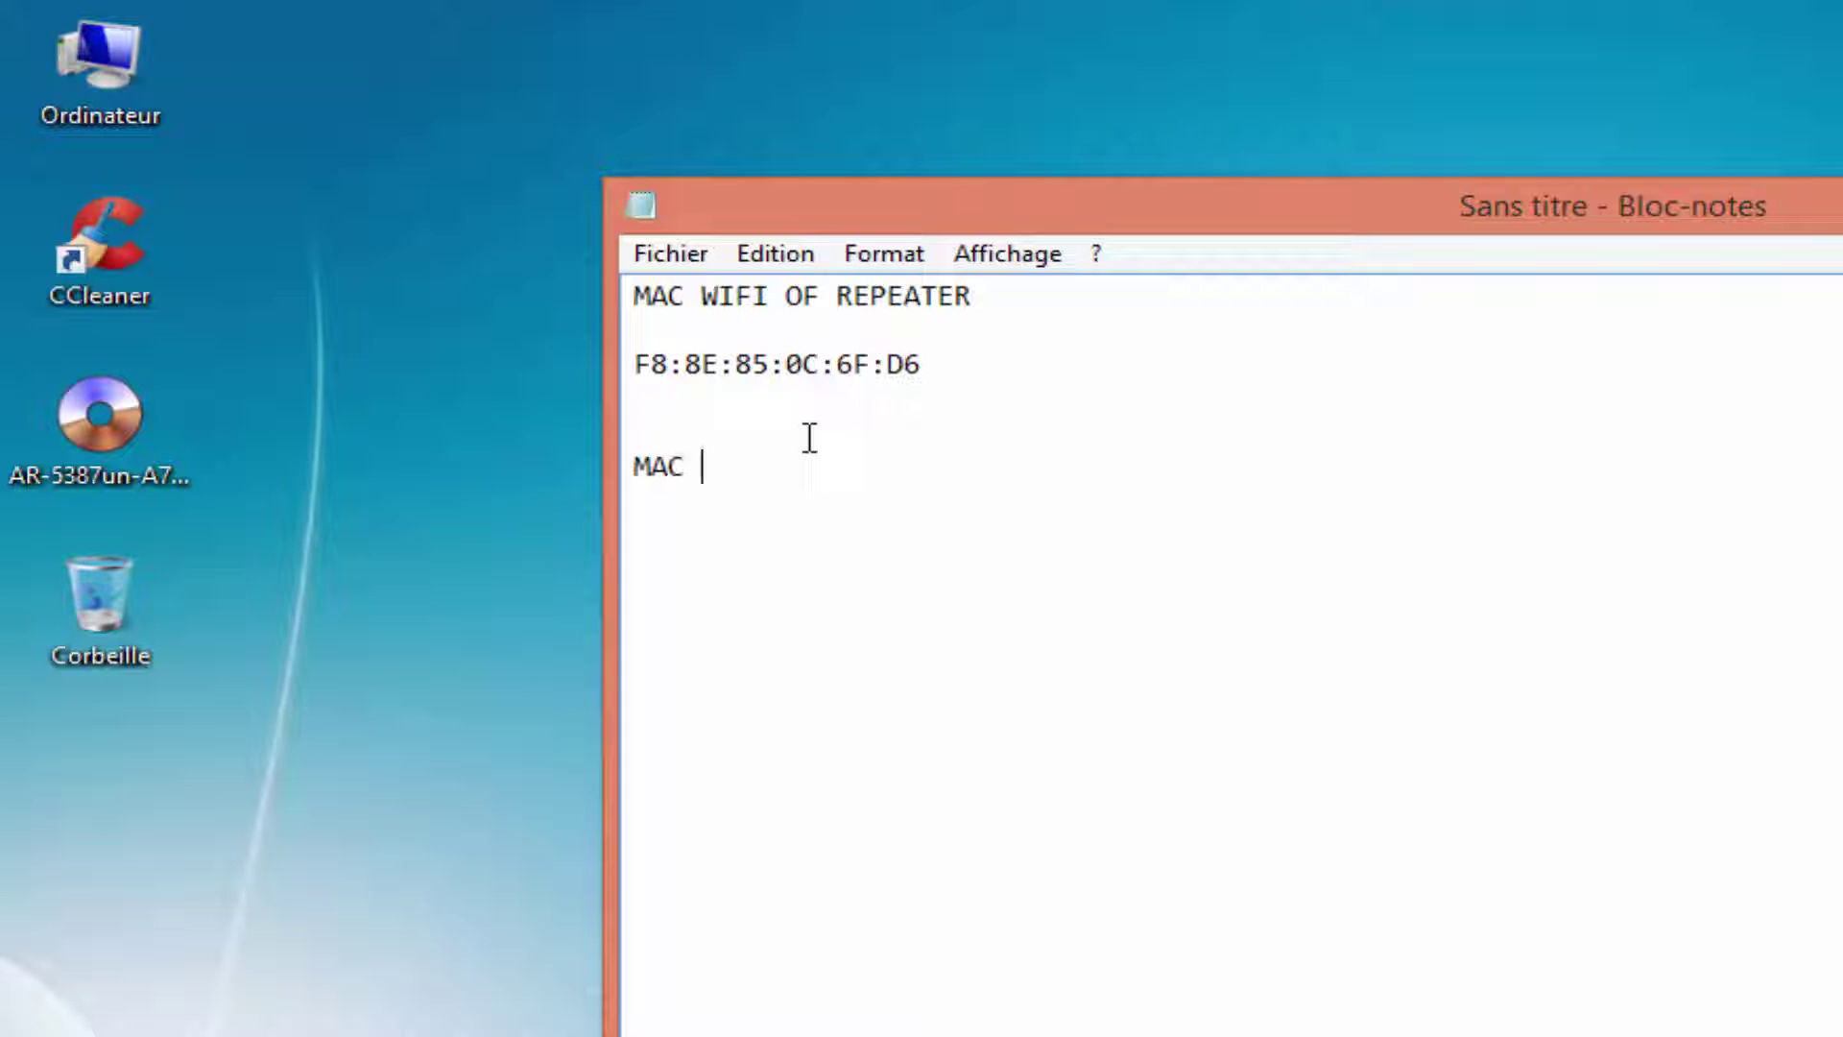
{"action": "type", "text": "WIFI OF "}
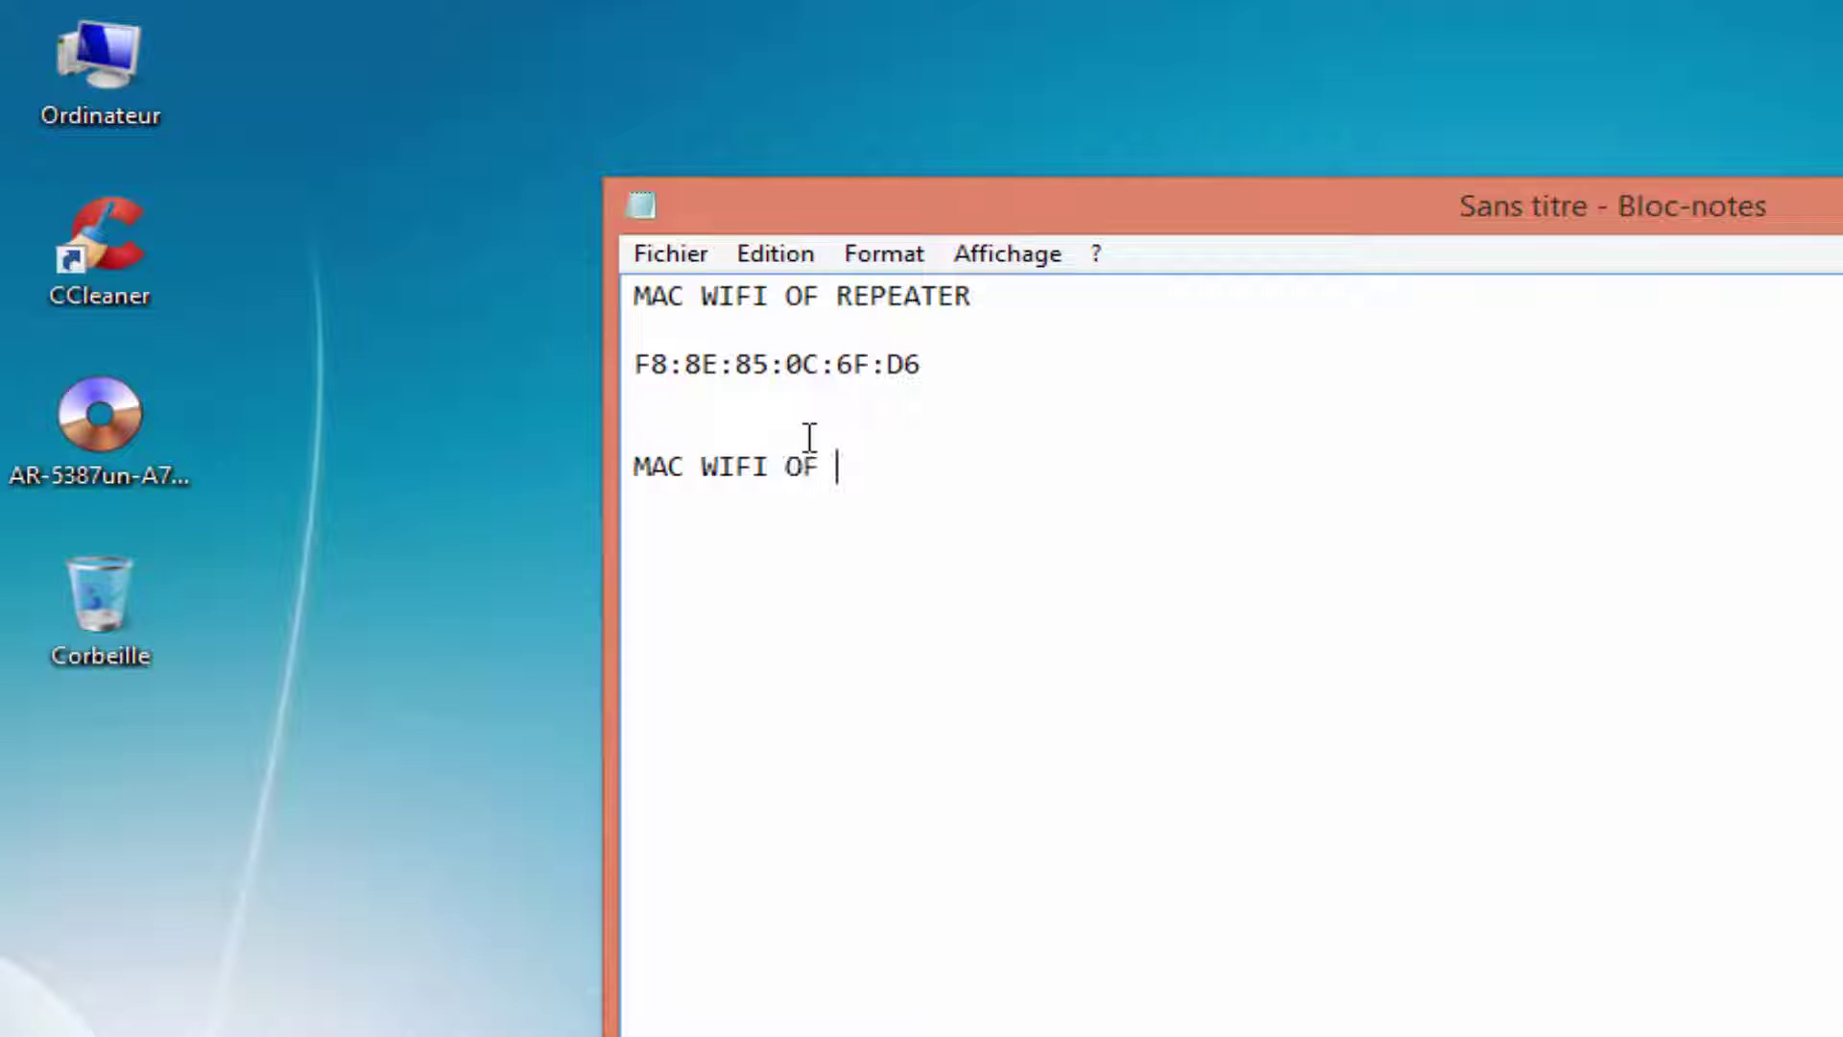
{"action": "type", "text": "ADSL"}
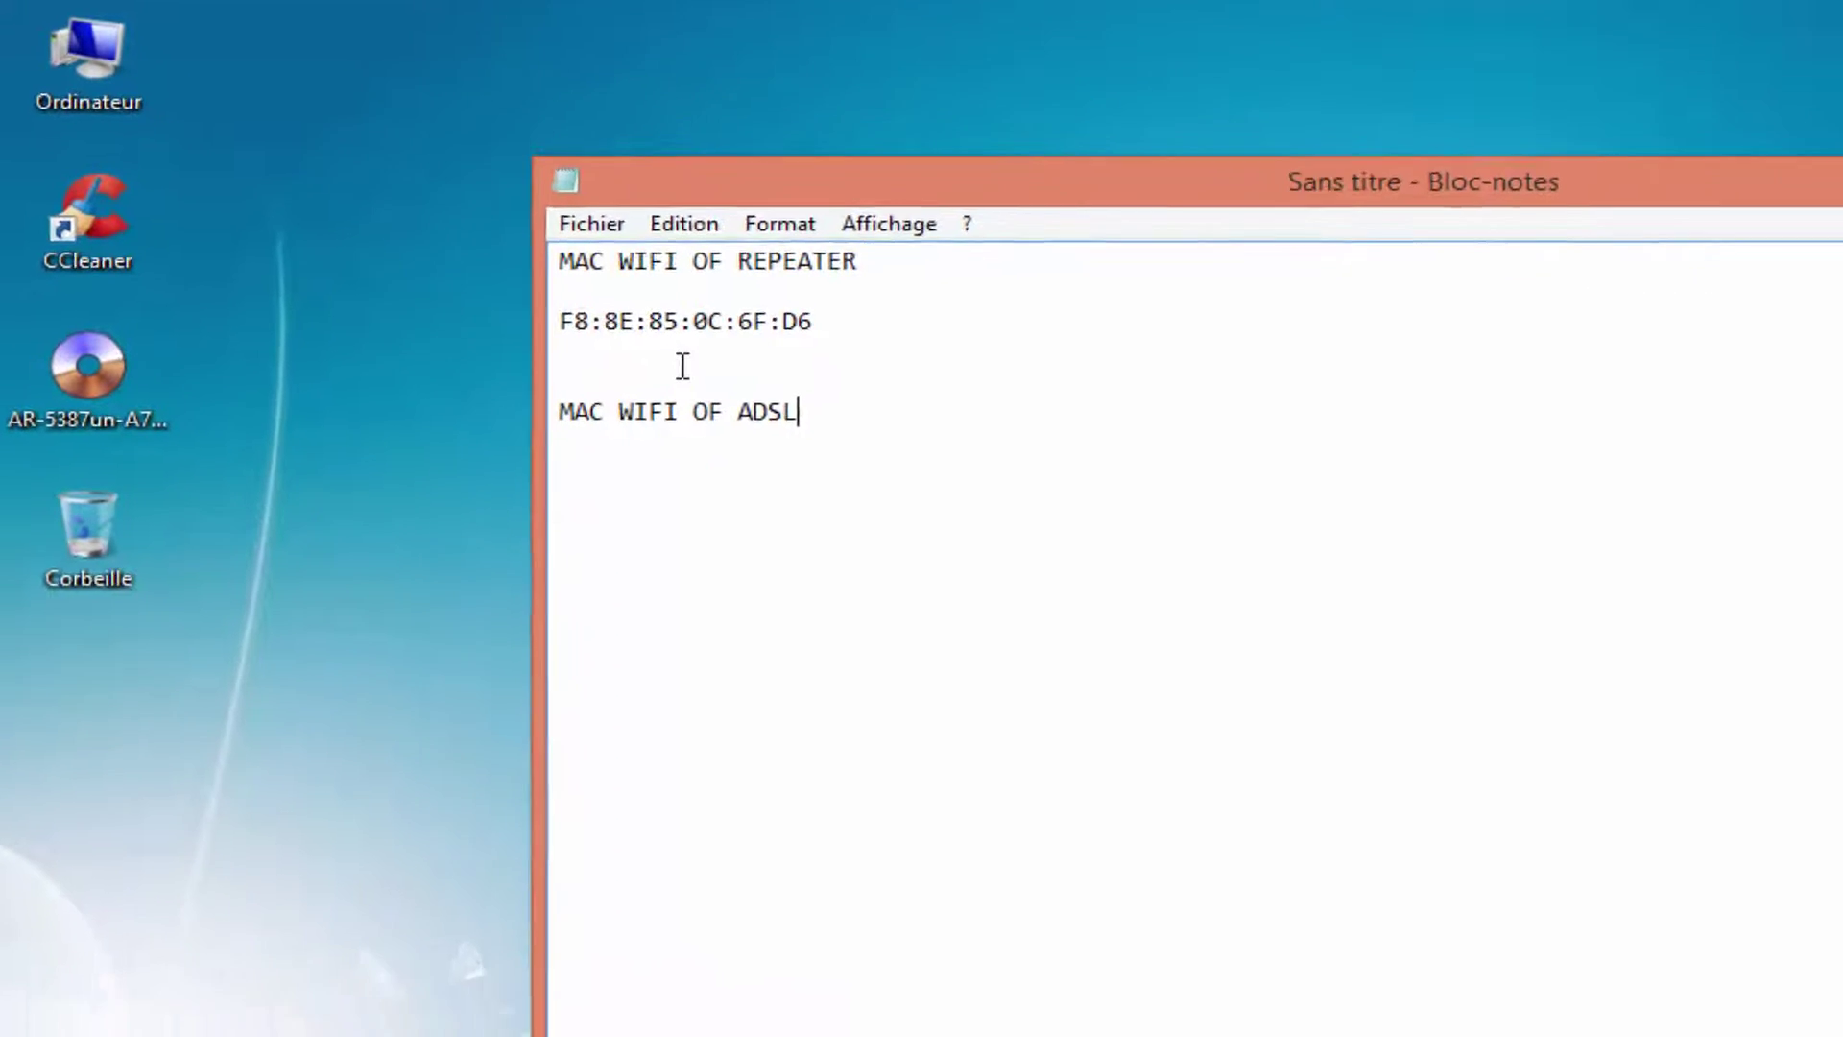
{"action": "key", "text": "Return"}
{"action": "key", "text": "Return"}
{"action": "key", "text": "Return"}
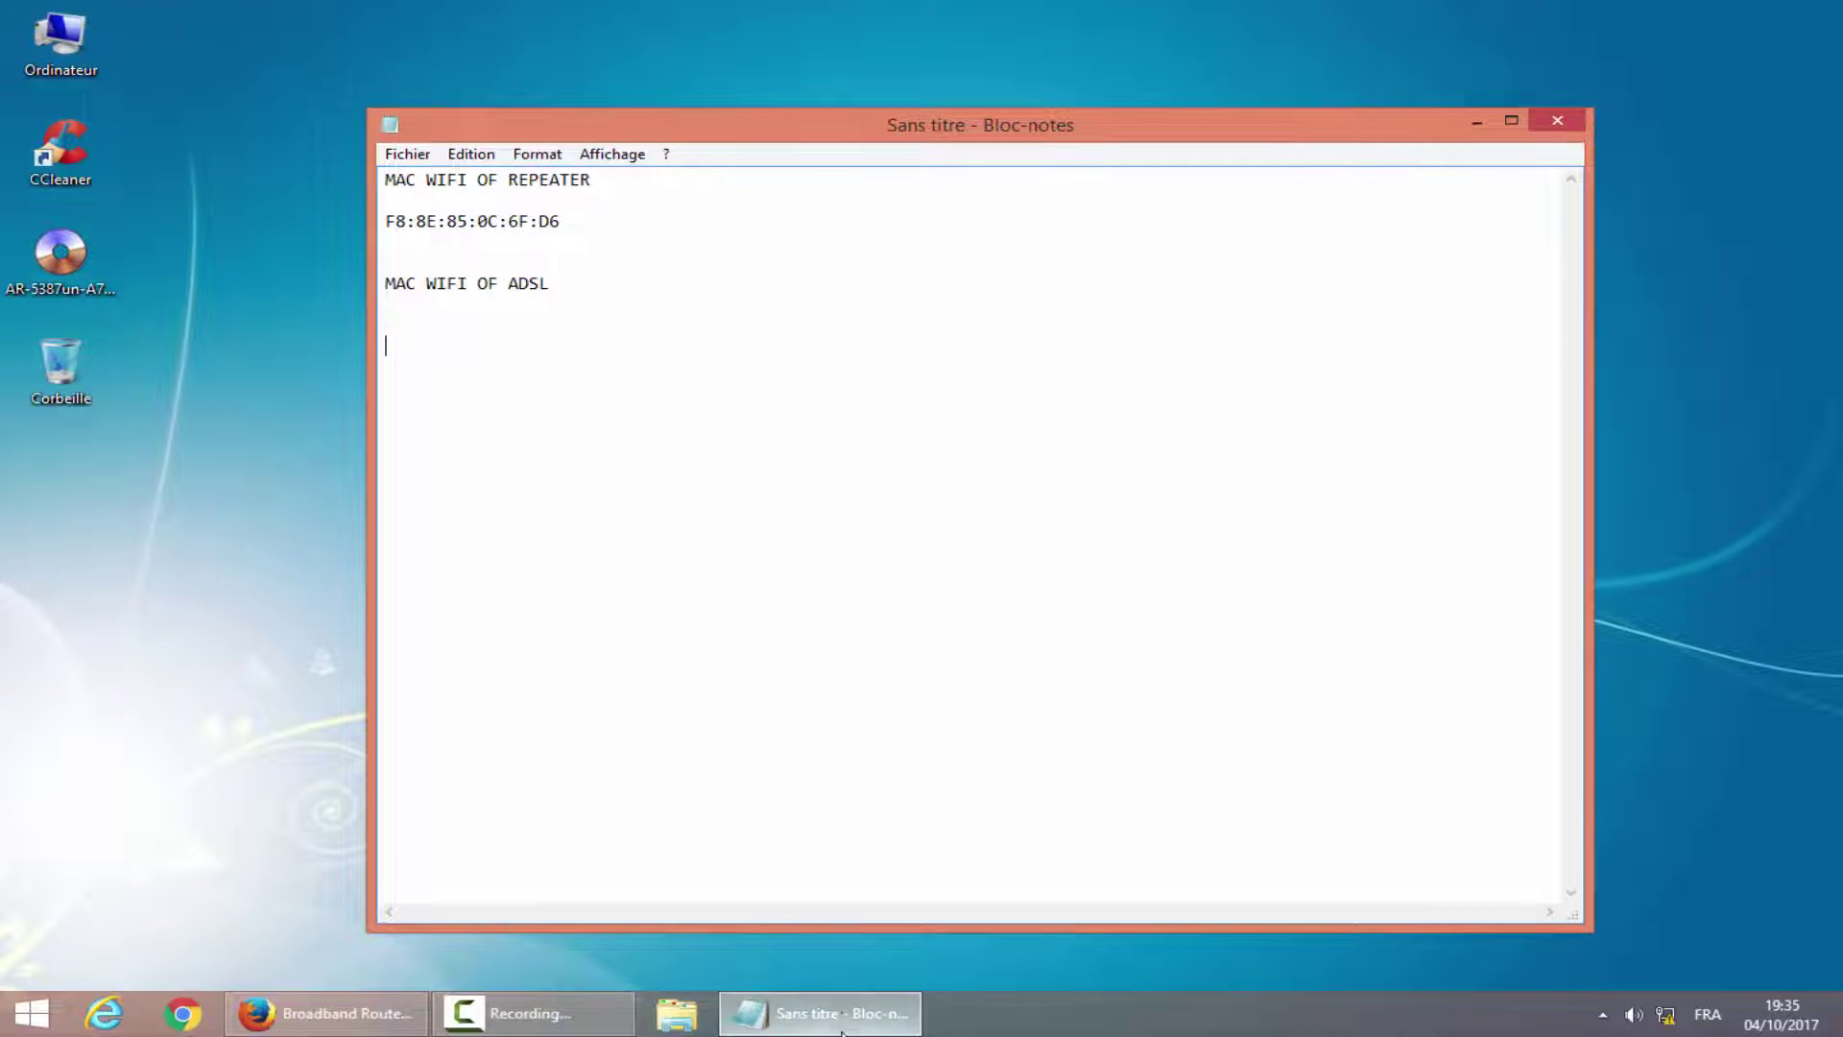
Minimize Notepad, bring back the router page, and close Firefox.
{"action": "left_click", "coordinate": [842, 1017]}
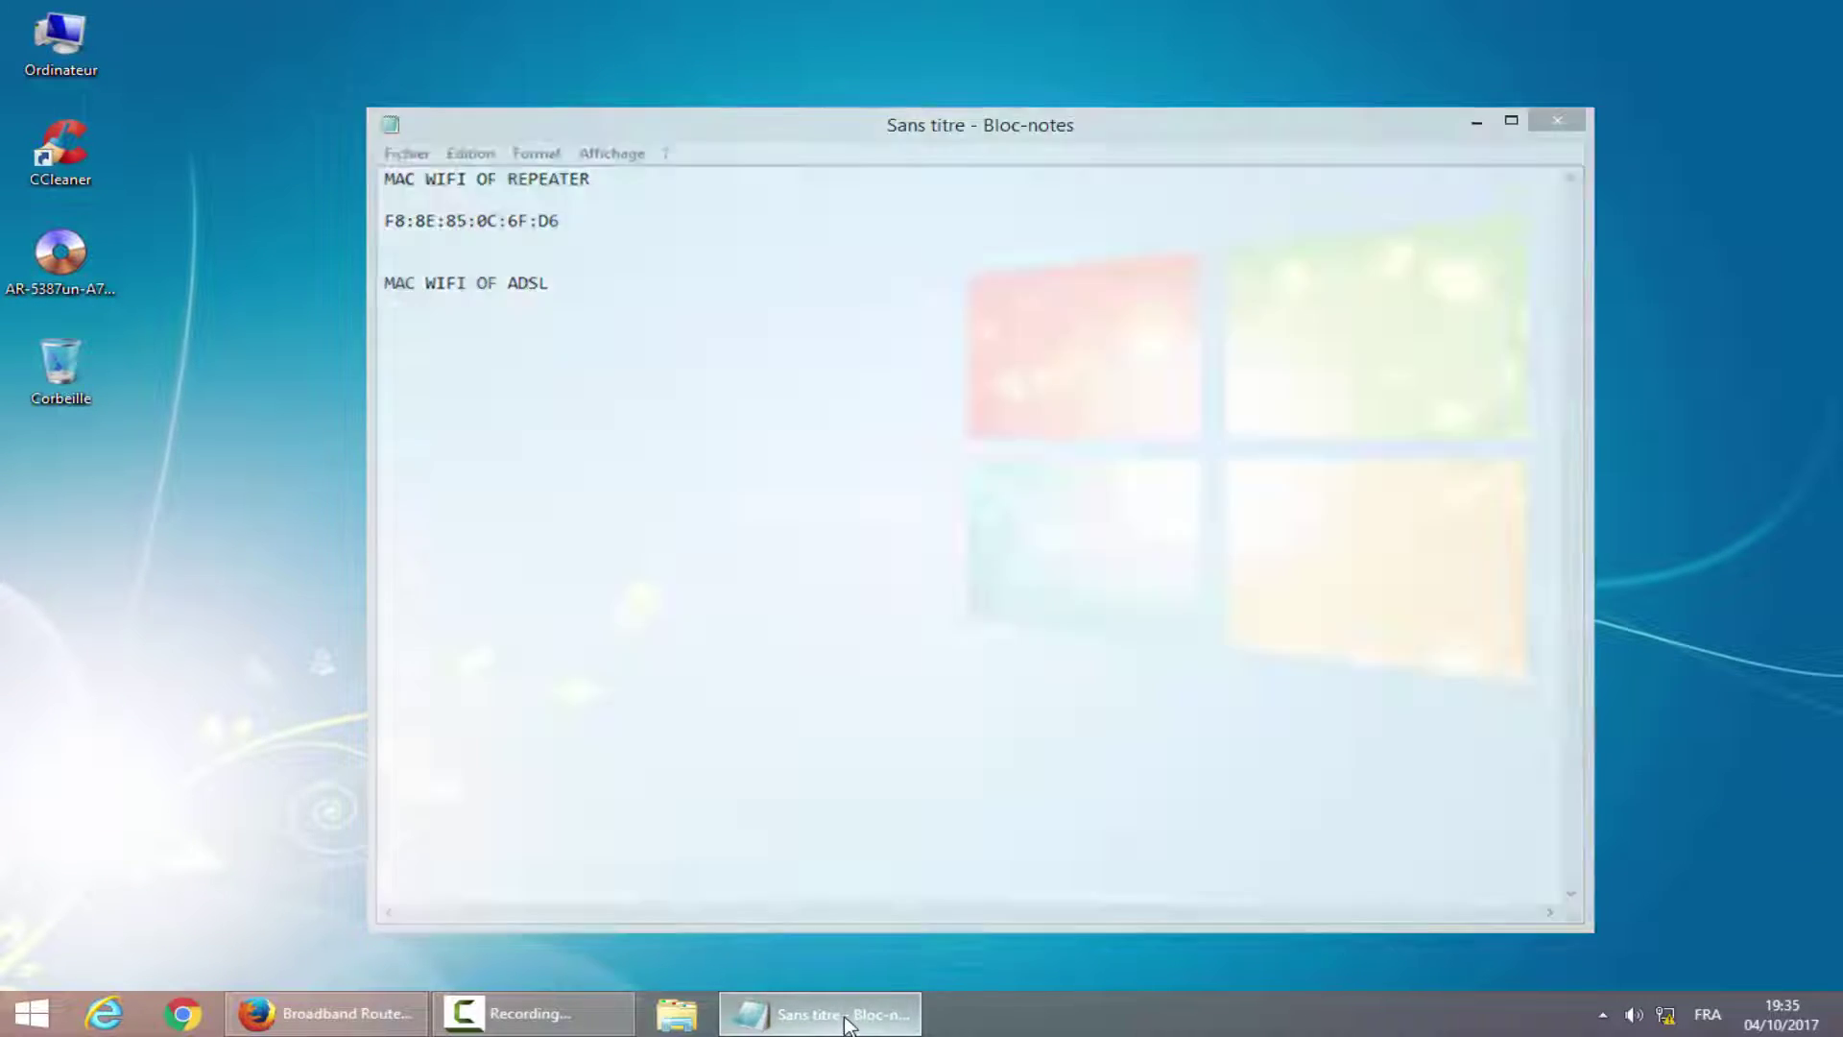
{"action": "left_click", "coordinate": [326, 1012]}
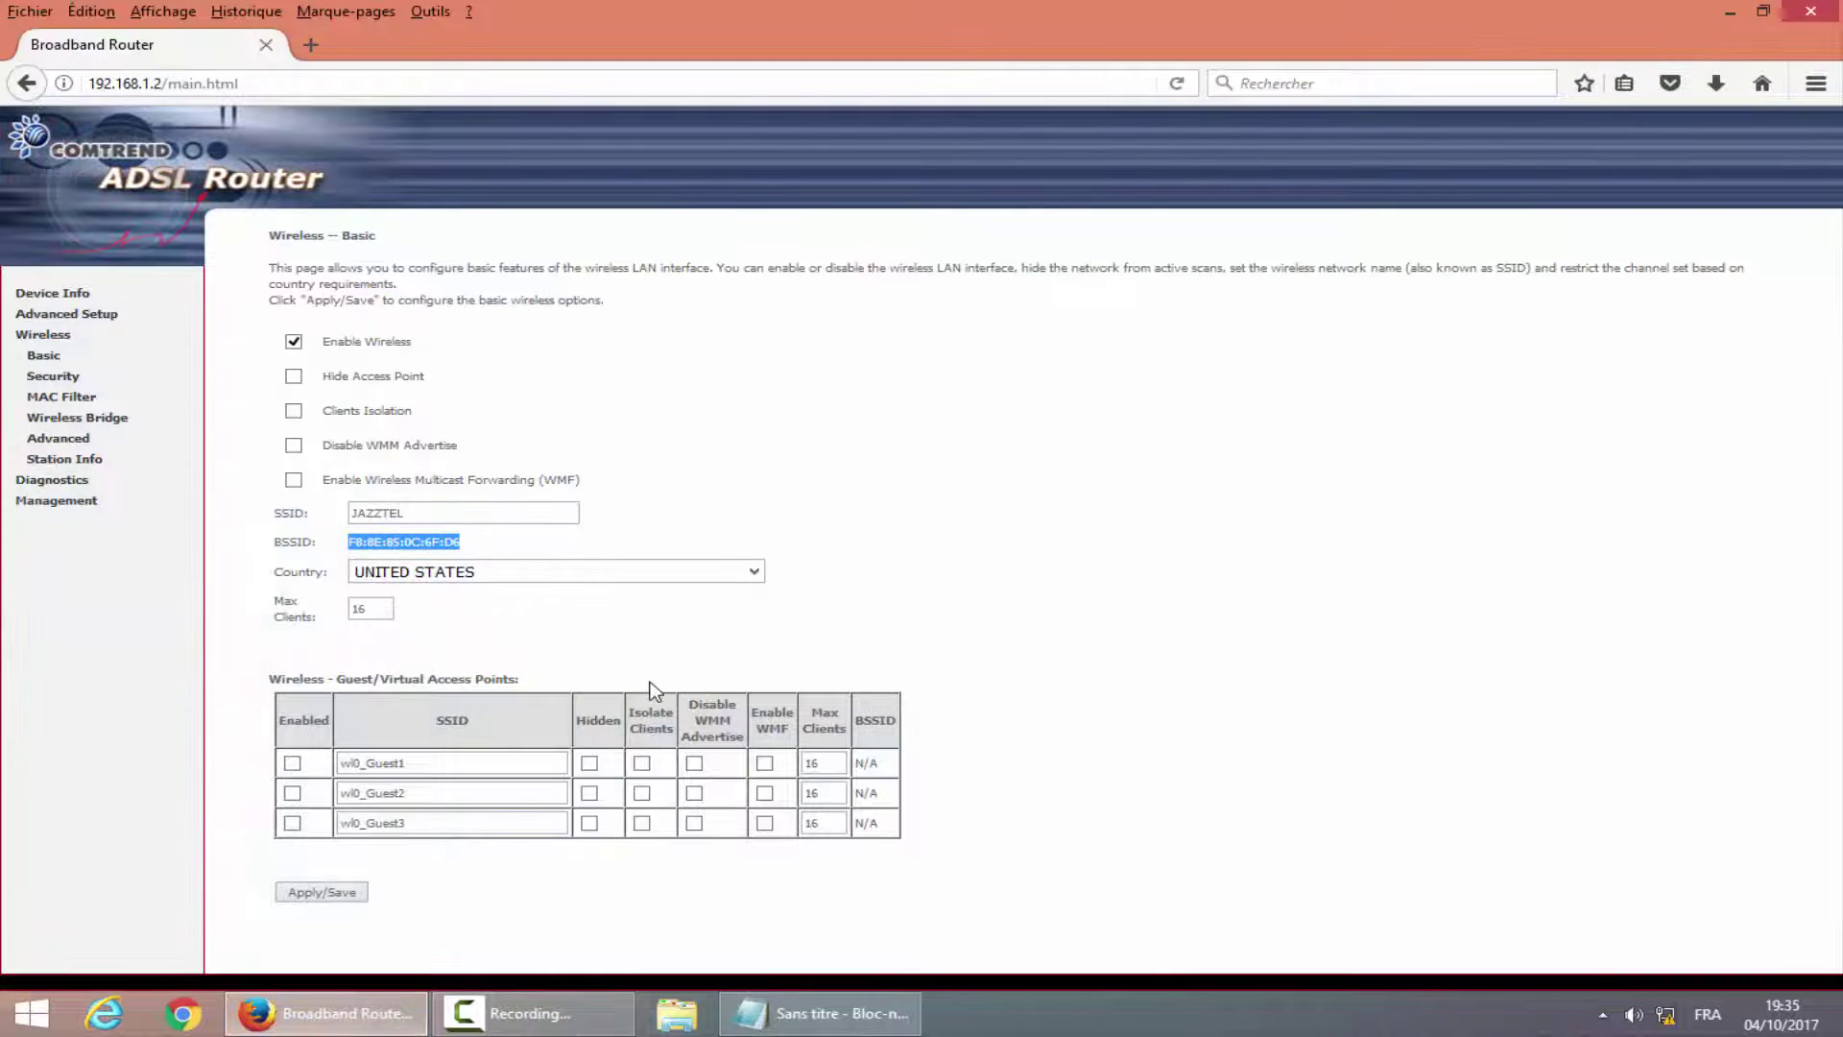
{"action": "left_click", "coordinate": [1832, 11]}
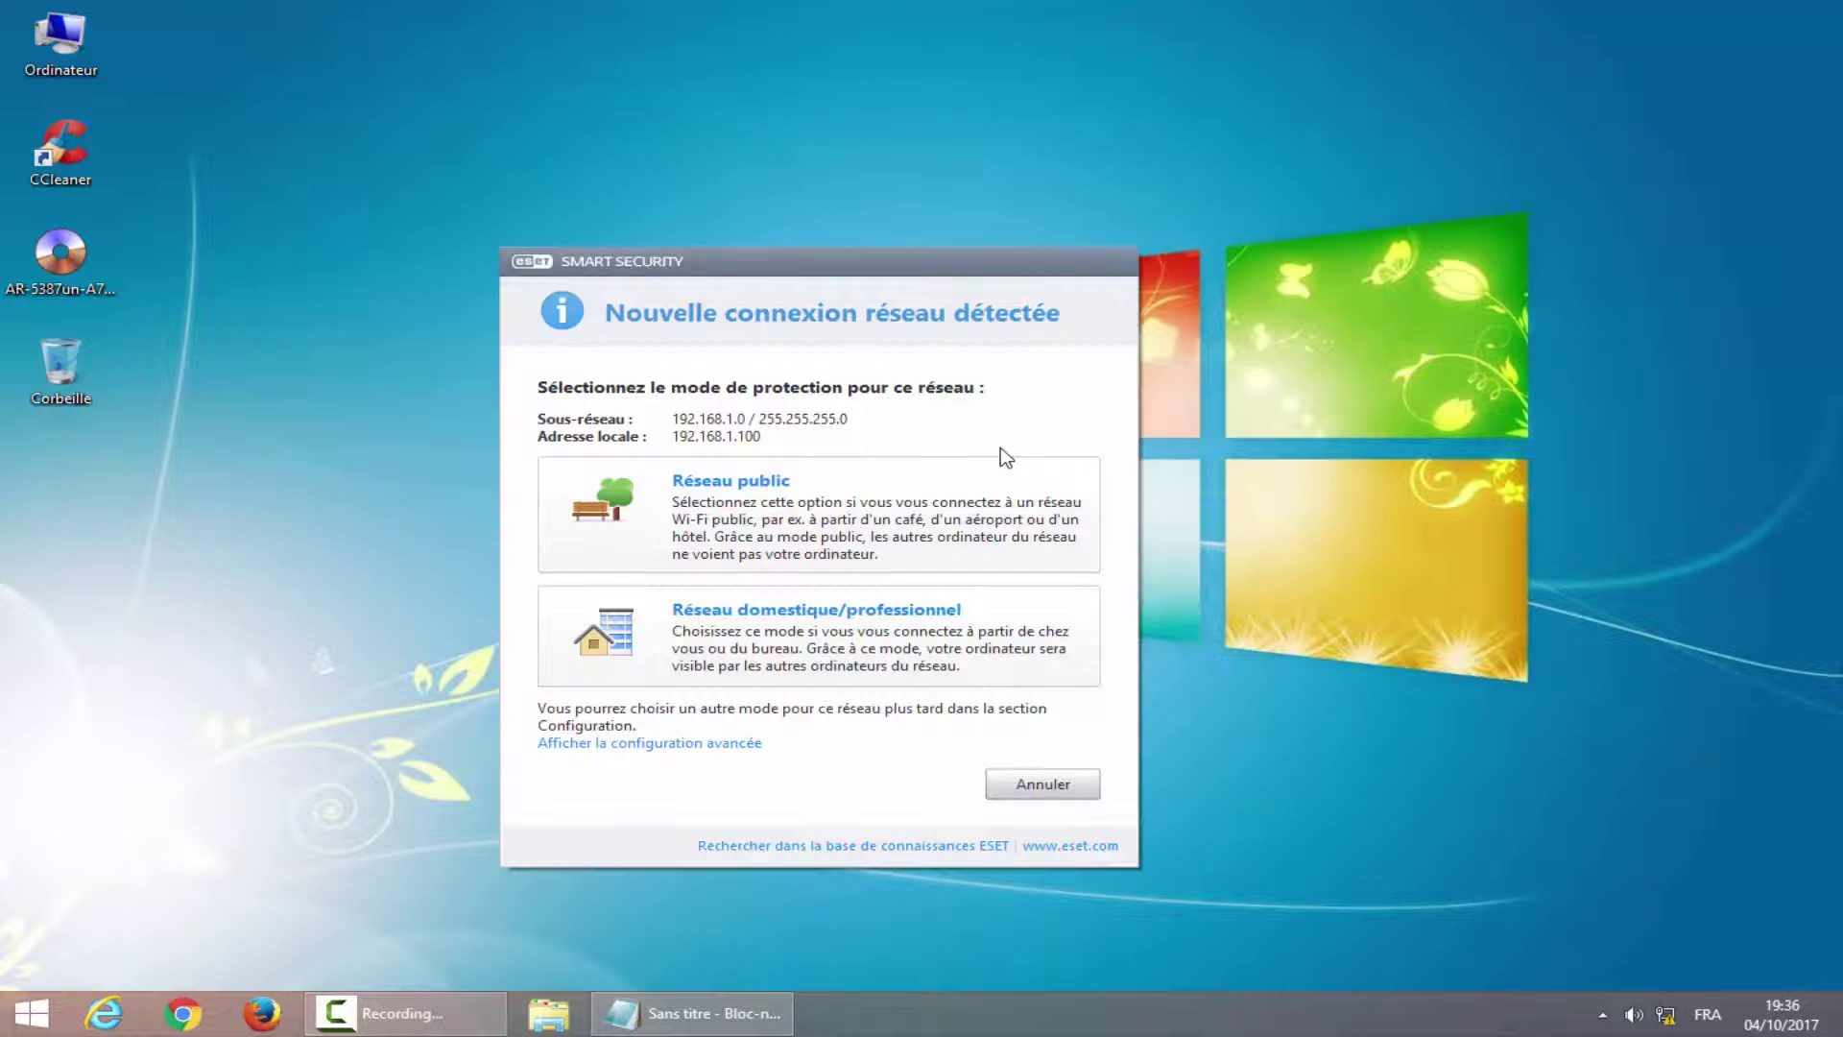
Dismiss the ESET network prompt and log in to the main router at 192.168.1.1 in Firefox.
{"action": "left_click", "coordinate": [1061, 785]}
{"action": "left_click", "coordinate": [230, 1016]}
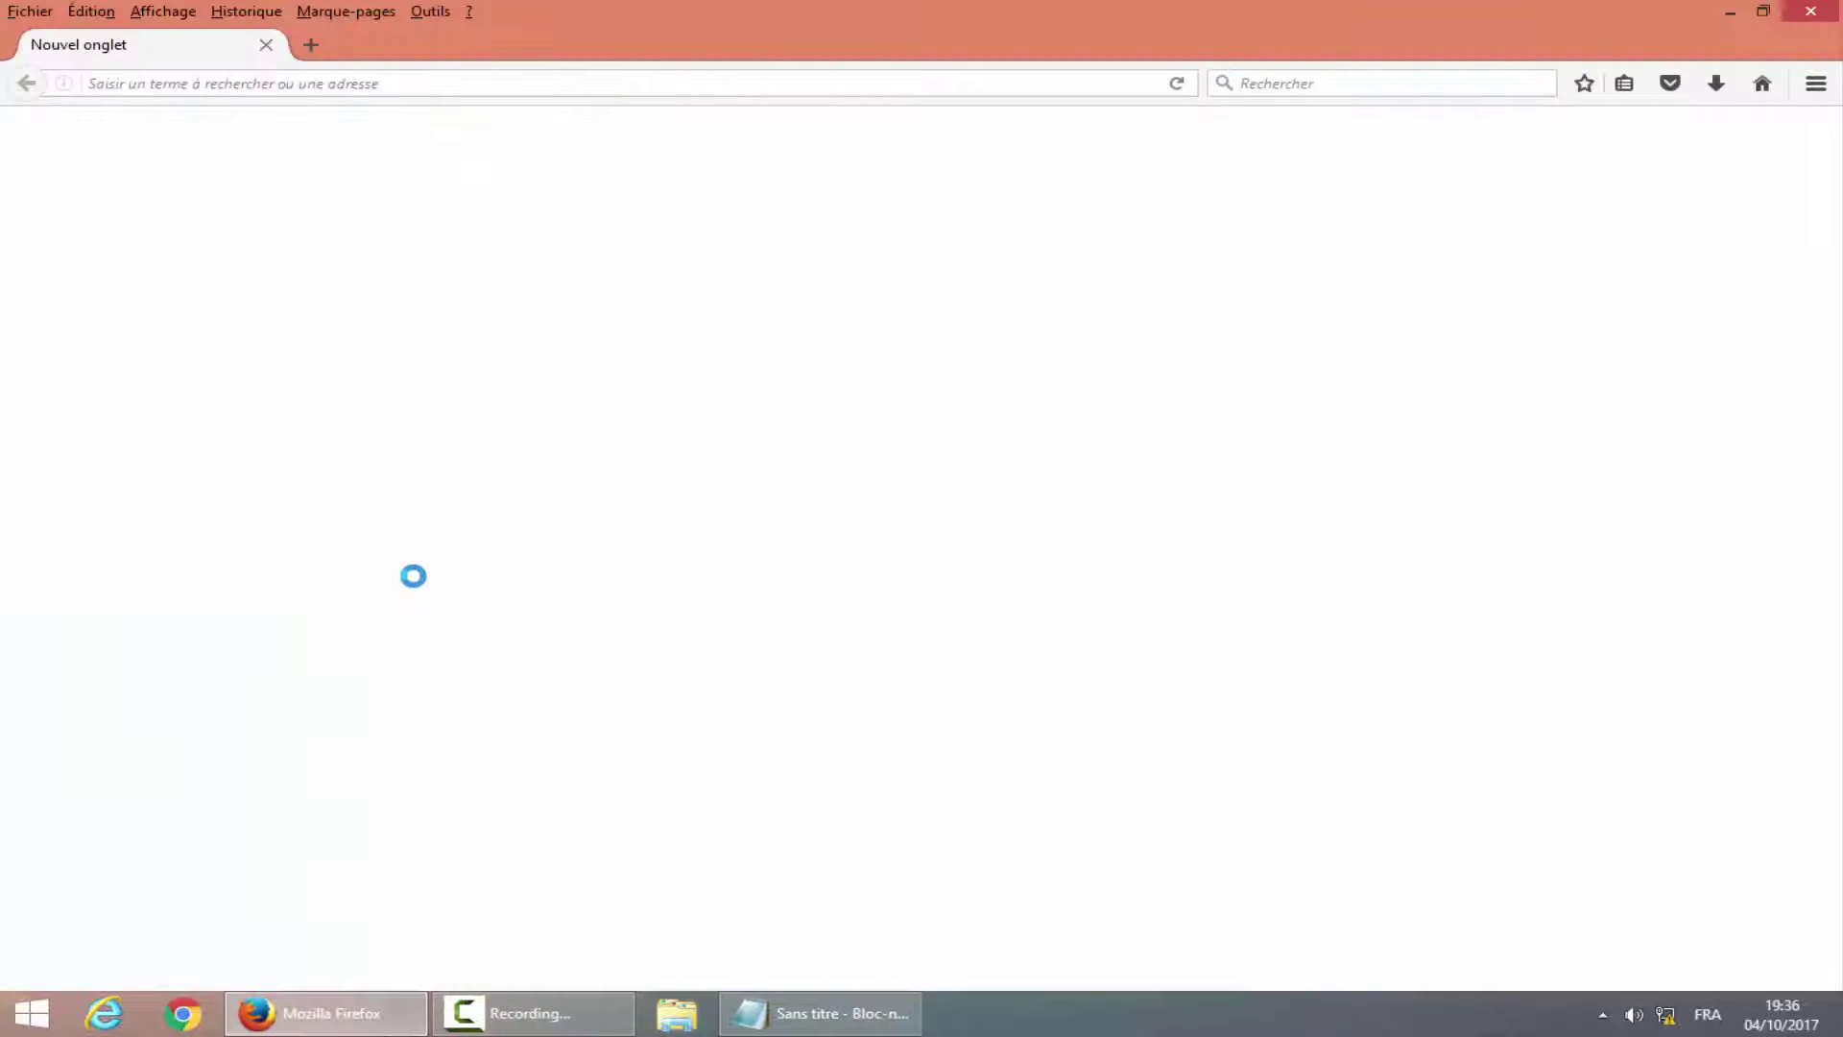
{"action": "left_click", "coordinate": [288, 82]}
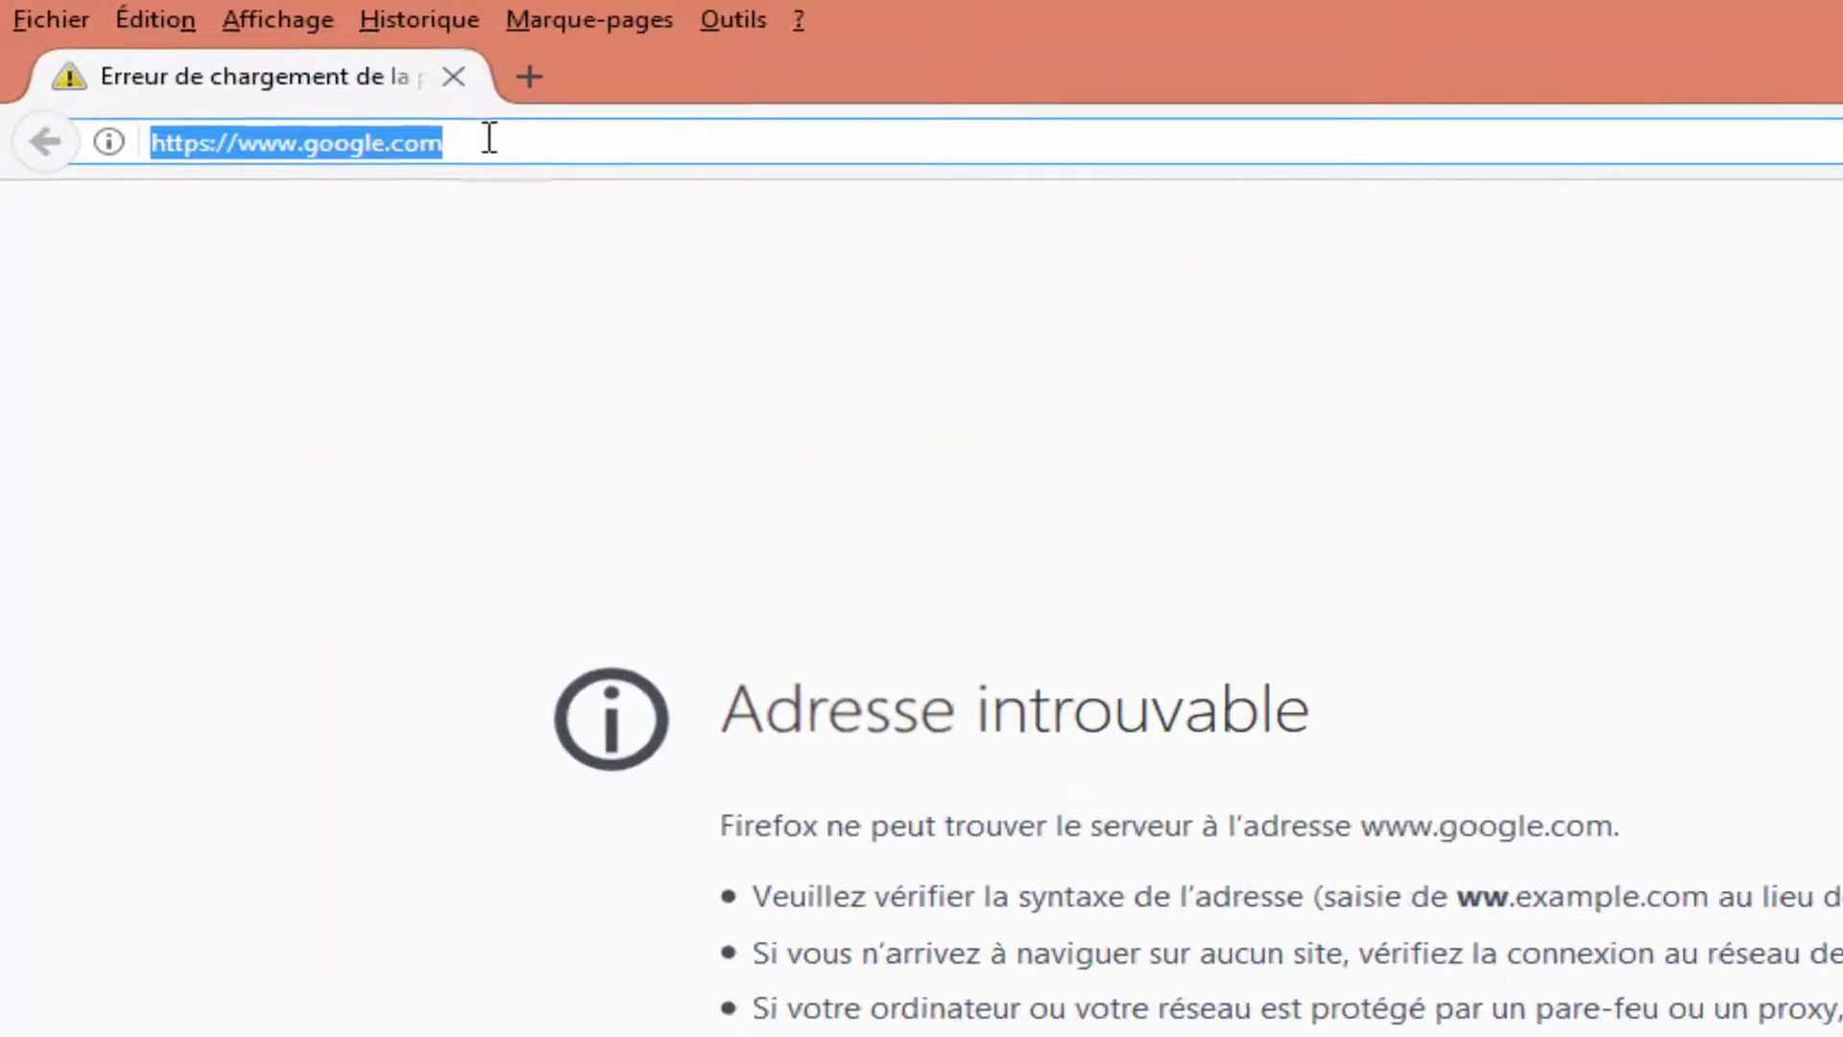
{"action": "type", "text": "192.168.1"}
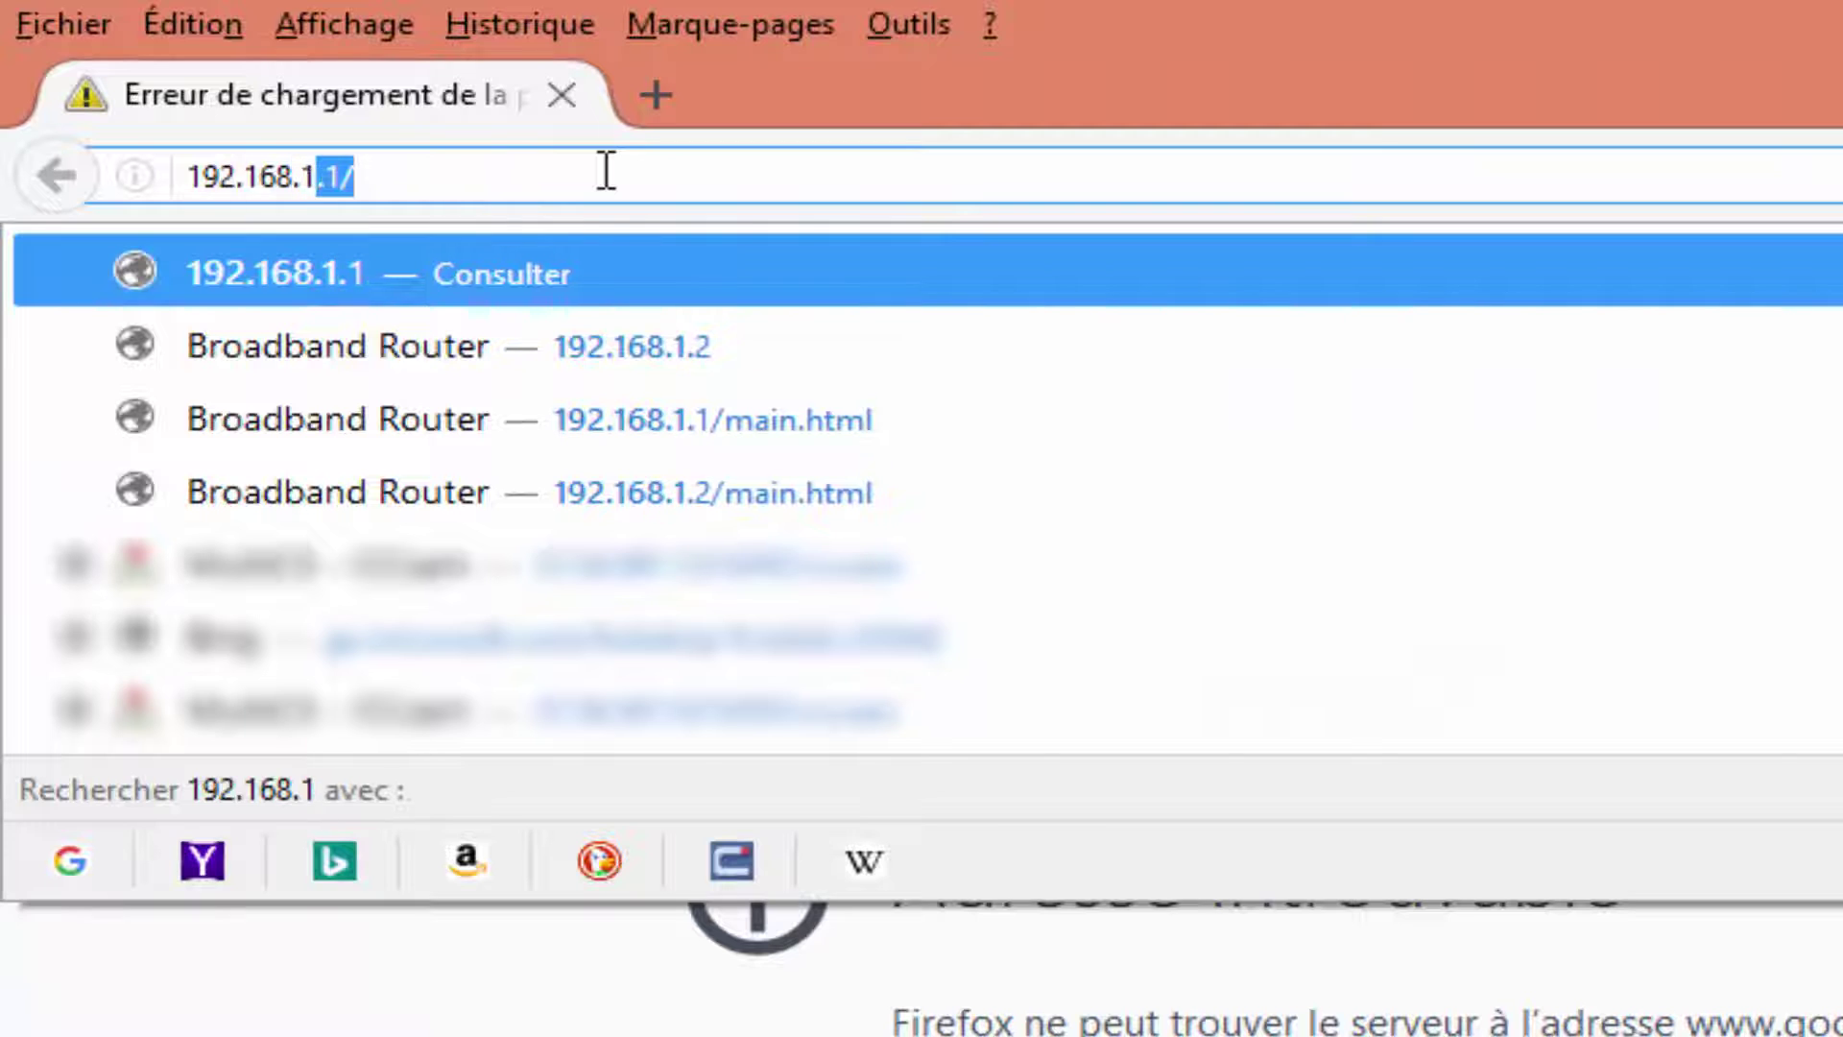
{"action": "type", "text": ".1"}
{"action": "key", "text": "Return"}
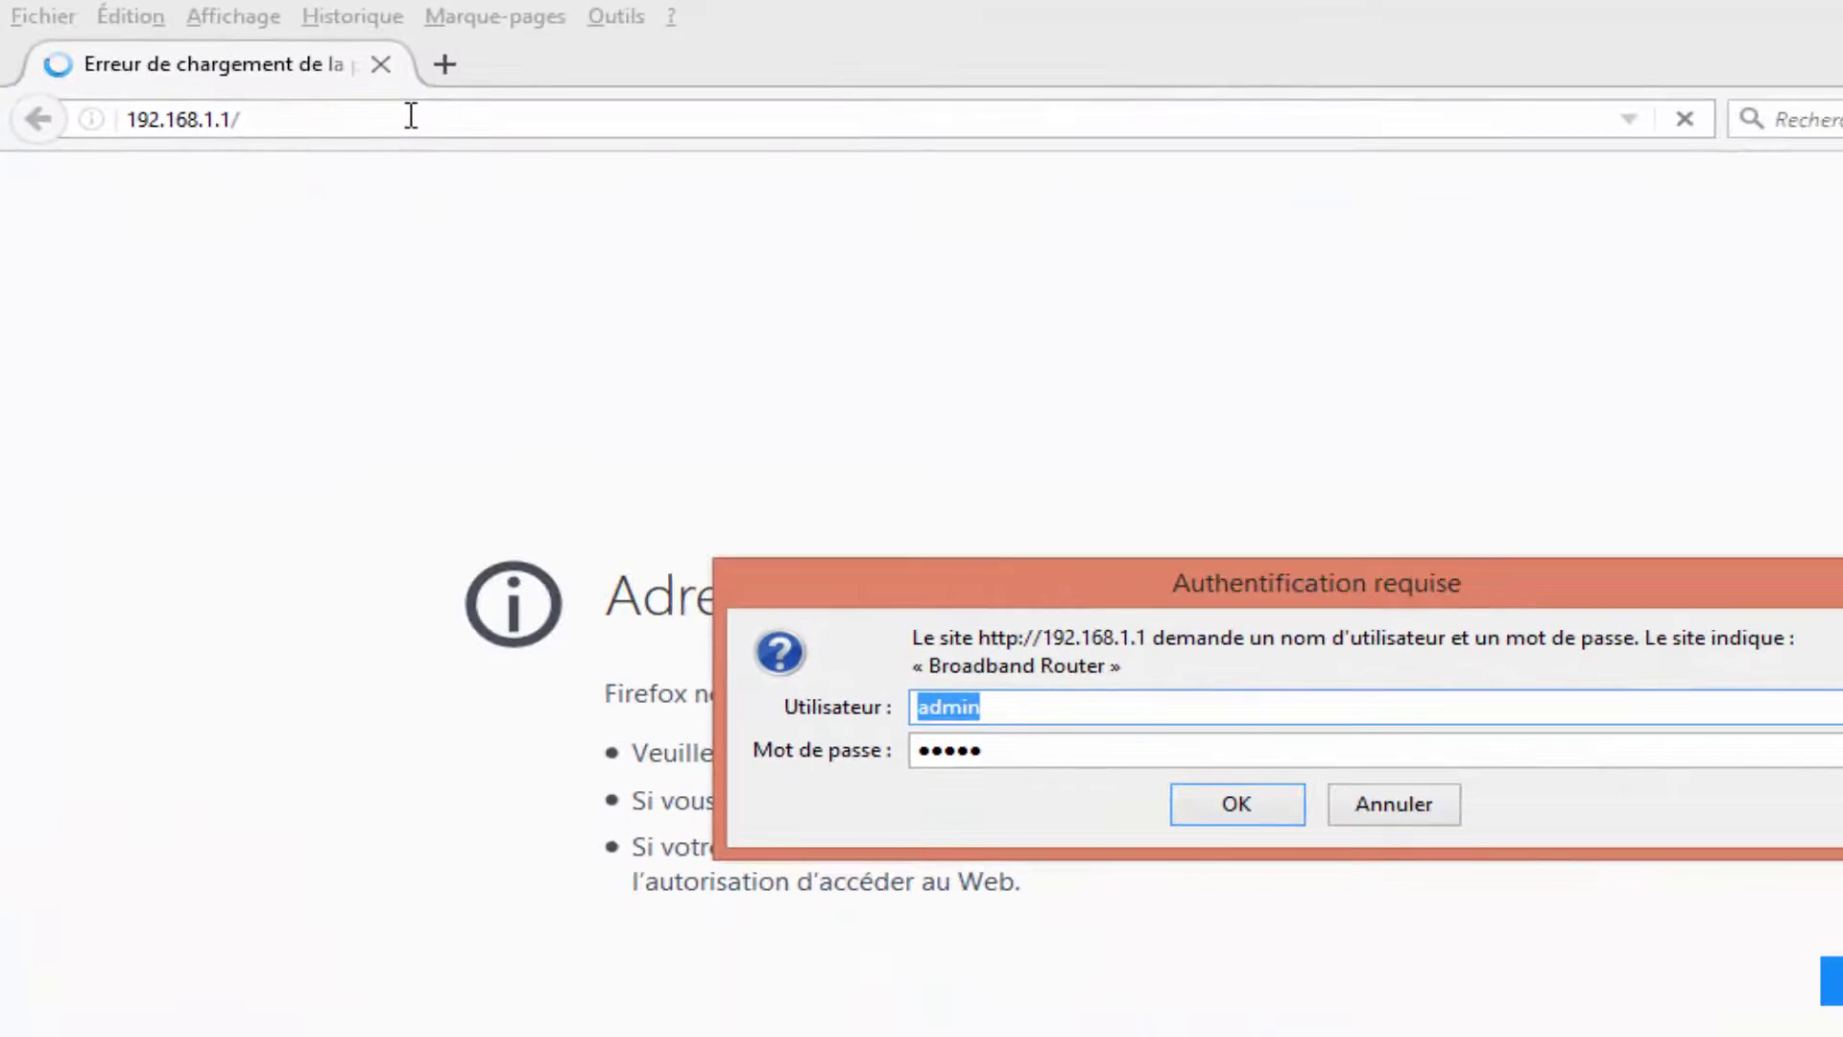
{"action": "left_click", "coordinate": [1215, 818]}
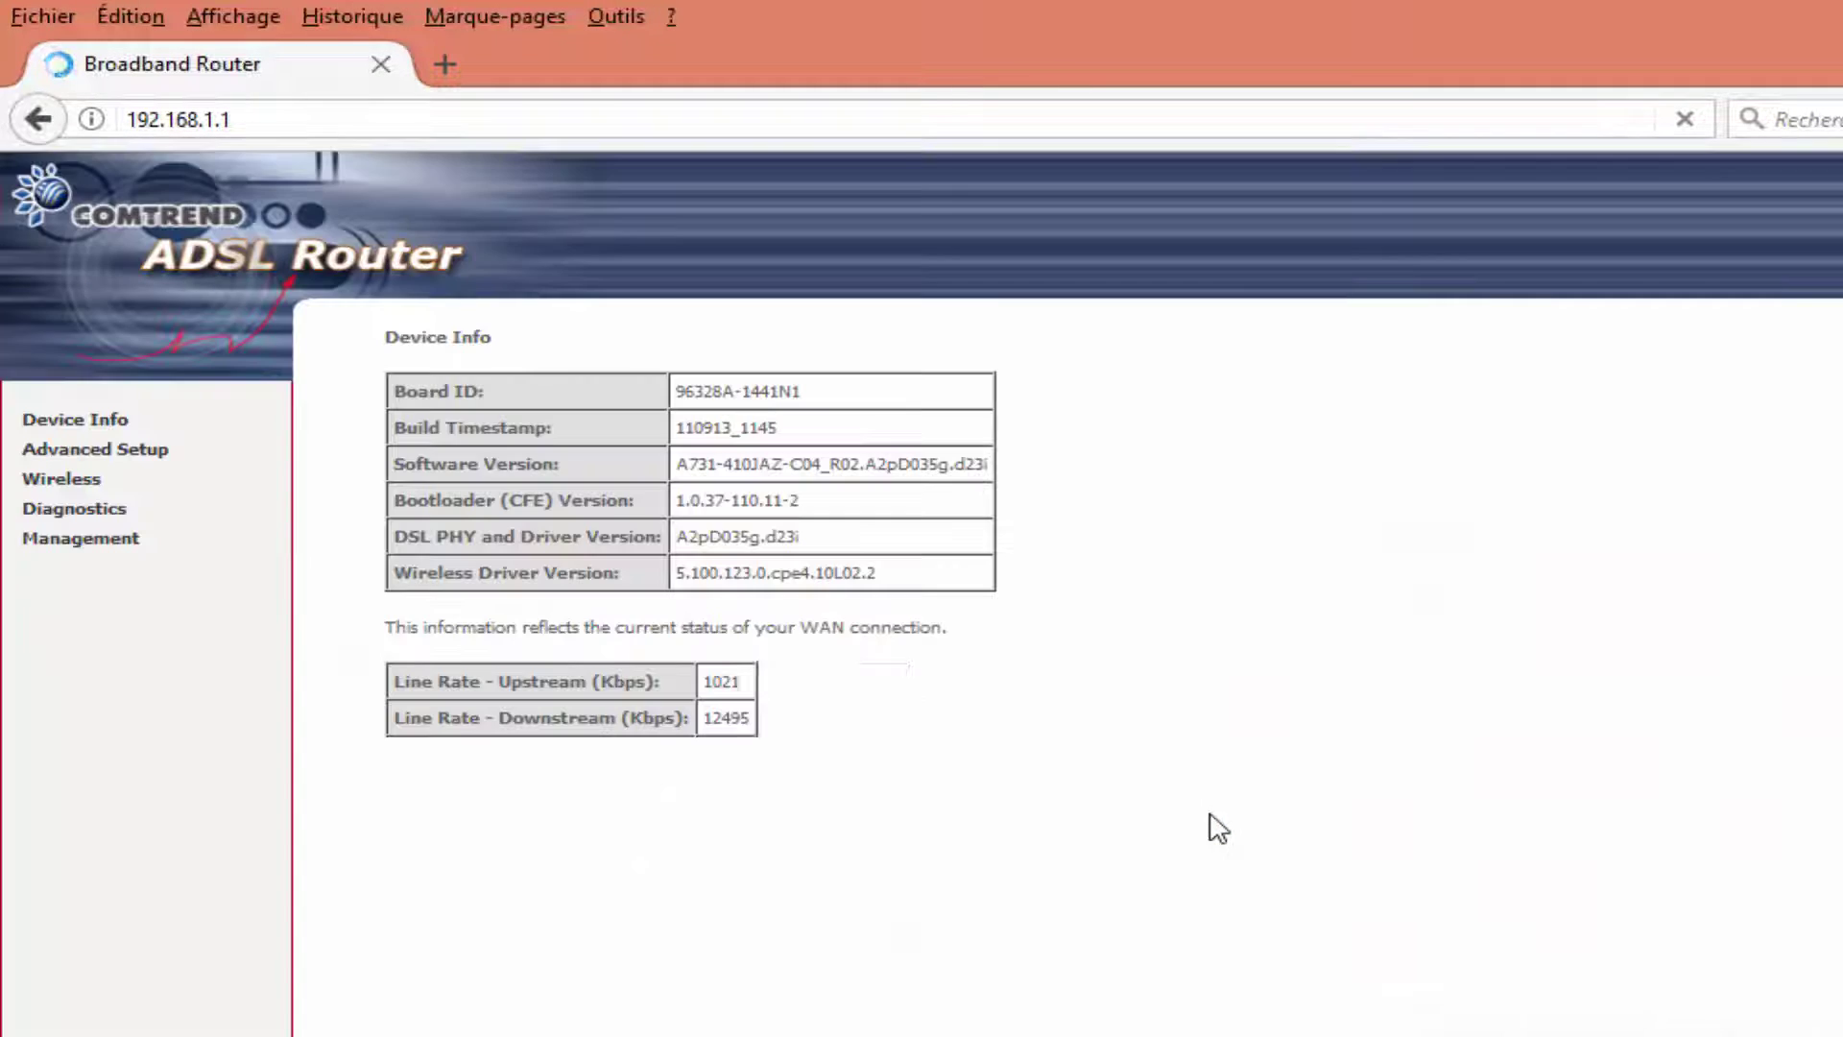
{"action": "left_click", "coordinate": [91, 480]}
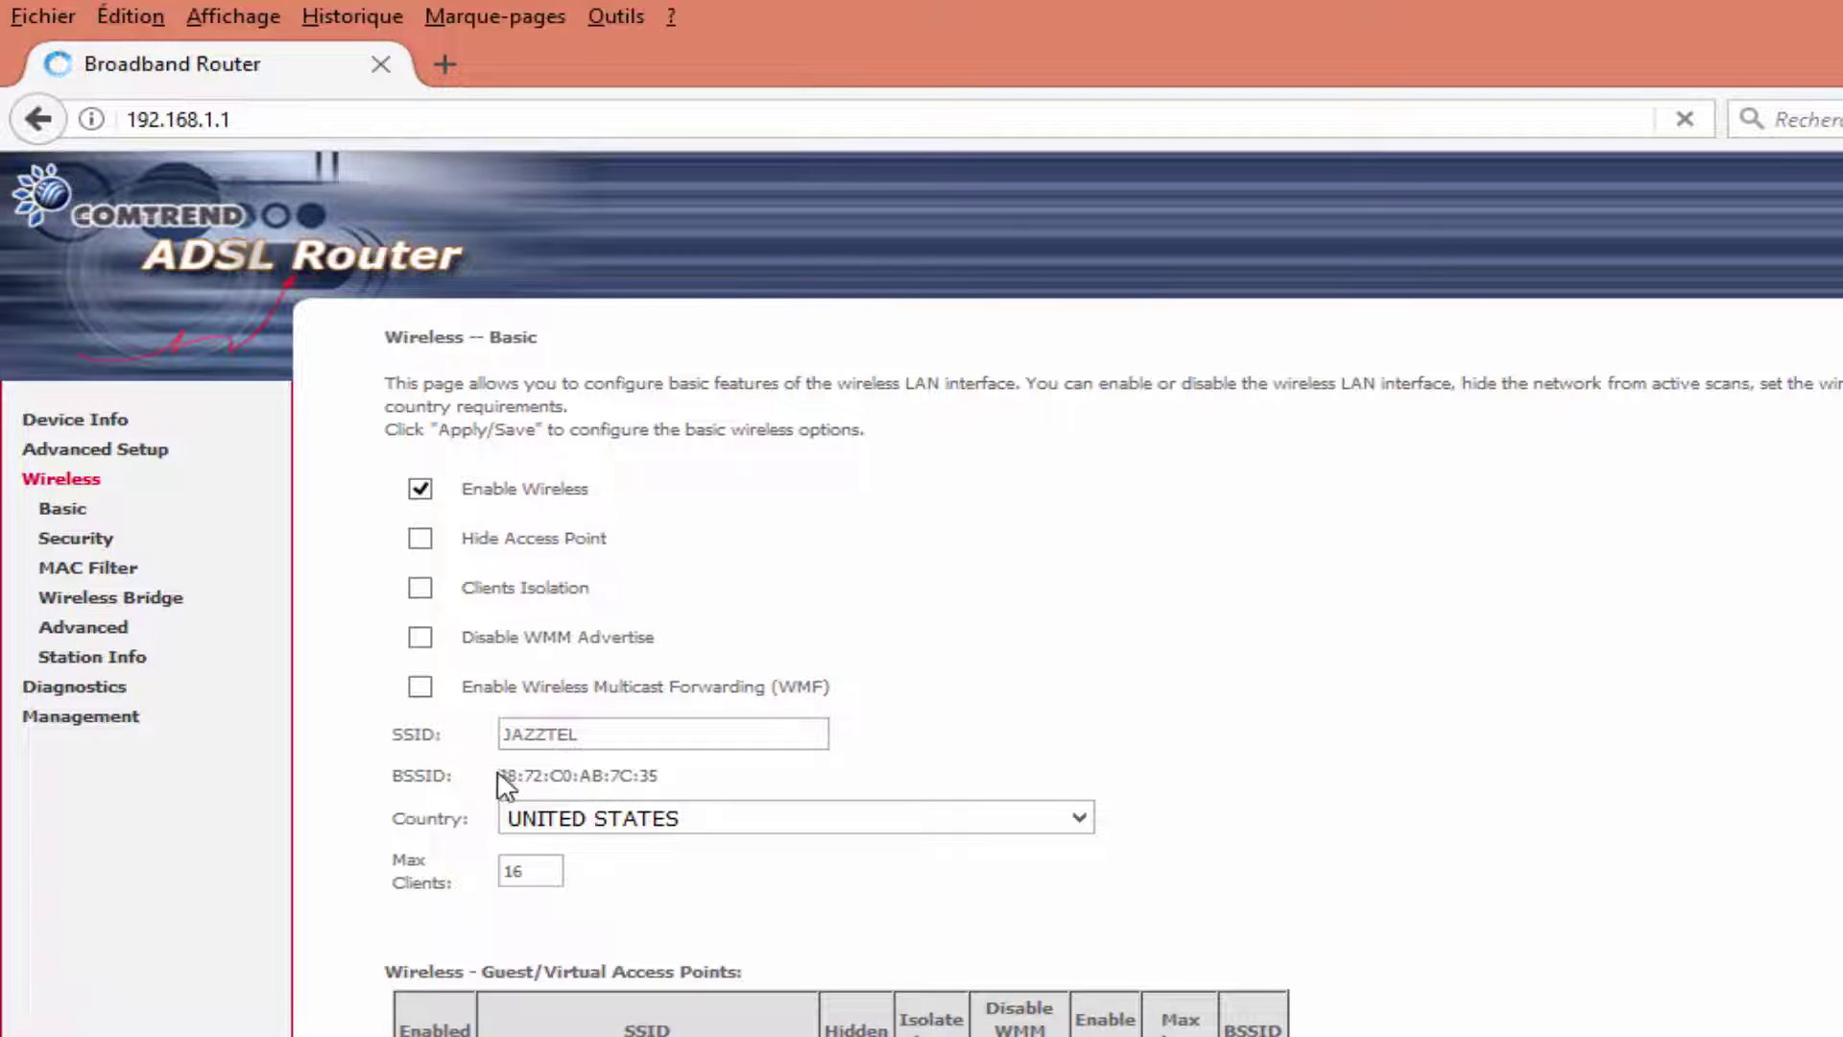
{"action": "left_click_drag", "start_coordinate": [500, 775], "coordinate": [659, 785]}
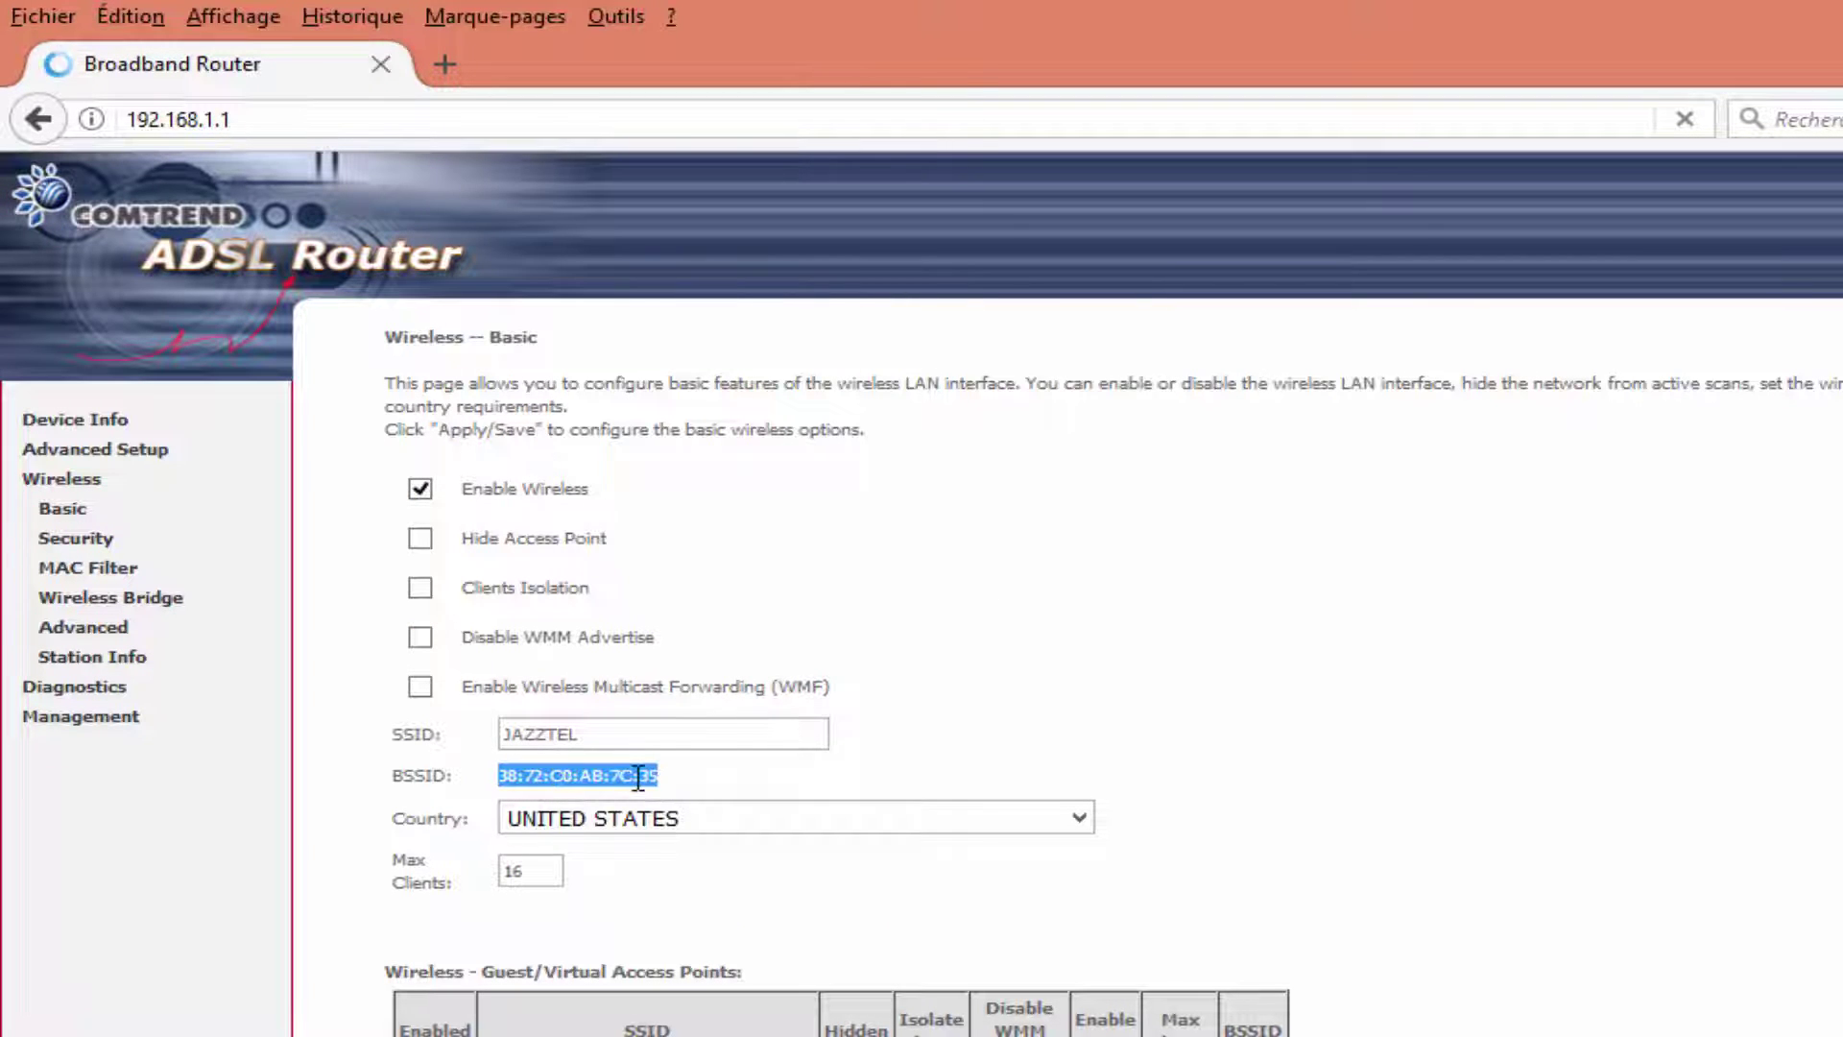
{"action": "right_click", "coordinate": [638, 778]}
{"action": "left_click", "coordinate": [740, 802]}
{"action": "key", "text": "alt+Tab"}
{"action": "right_click", "coordinate": [562, 497]}
{"action": "left_click", "coordinate": [693, 639]}
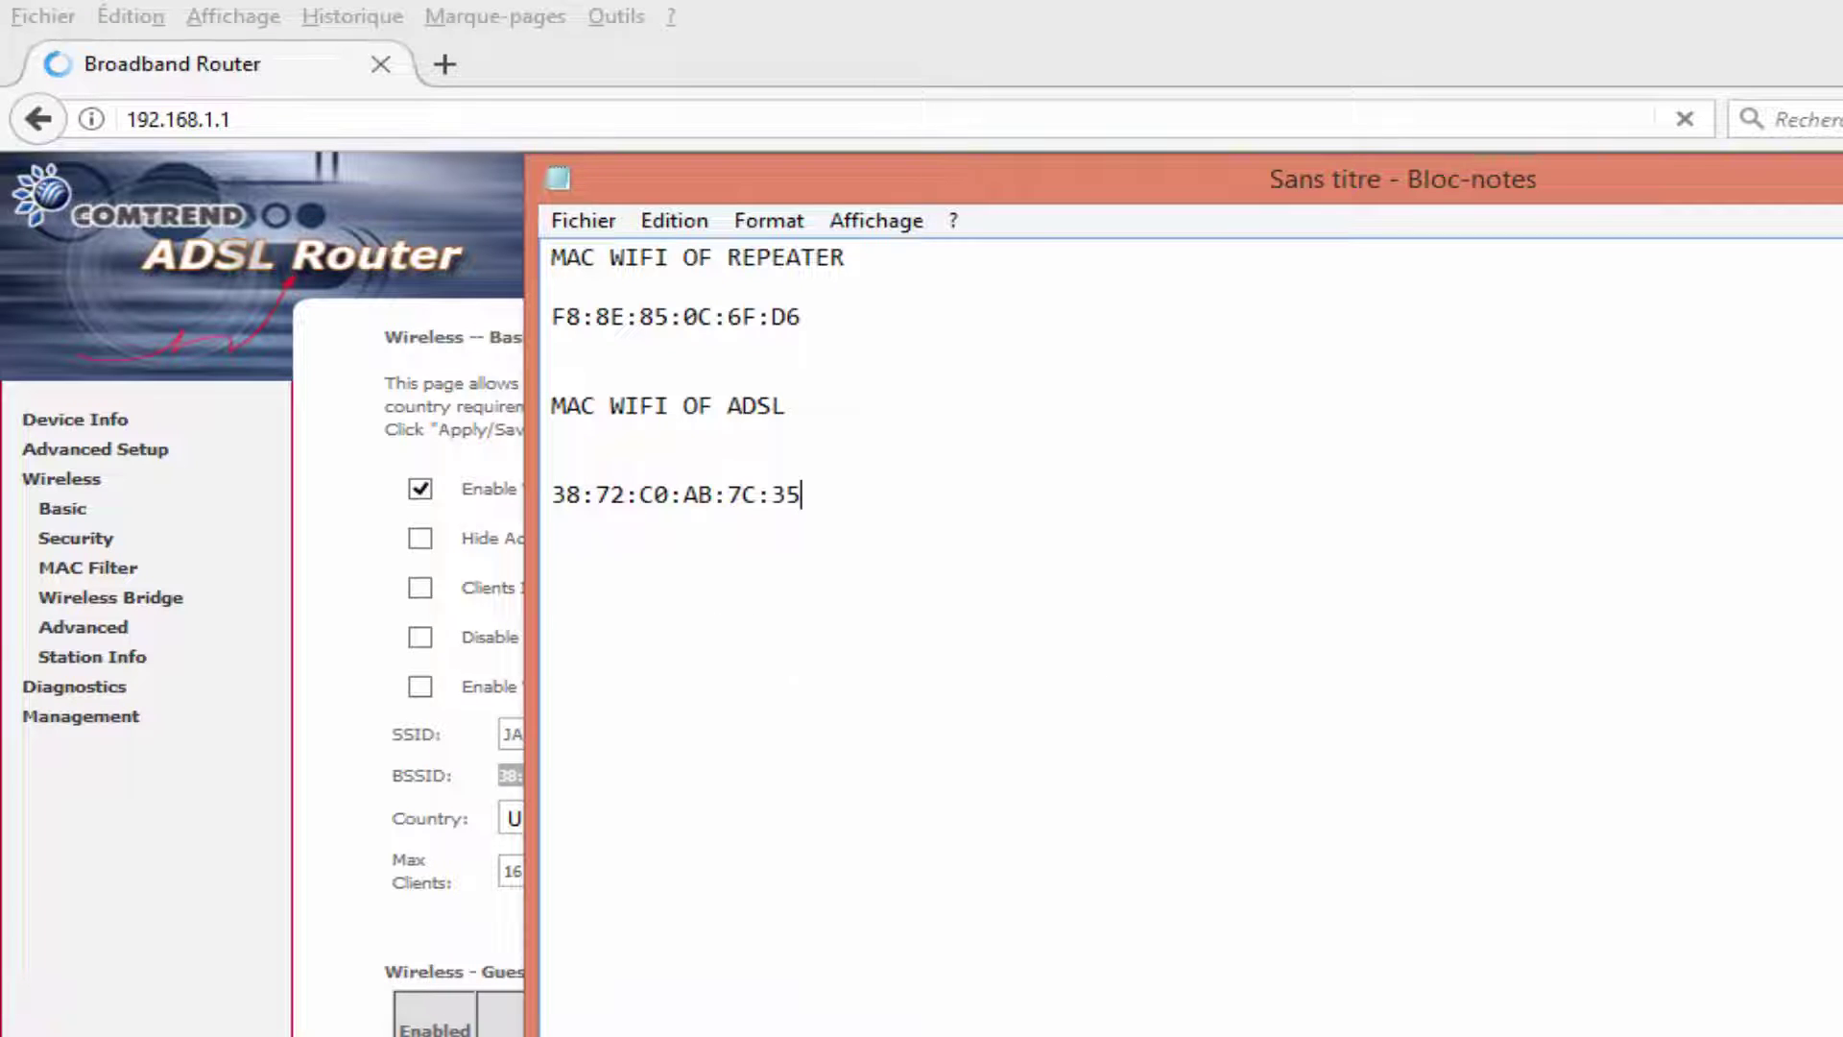
{"action": "key", "text": "alt+Tab"}
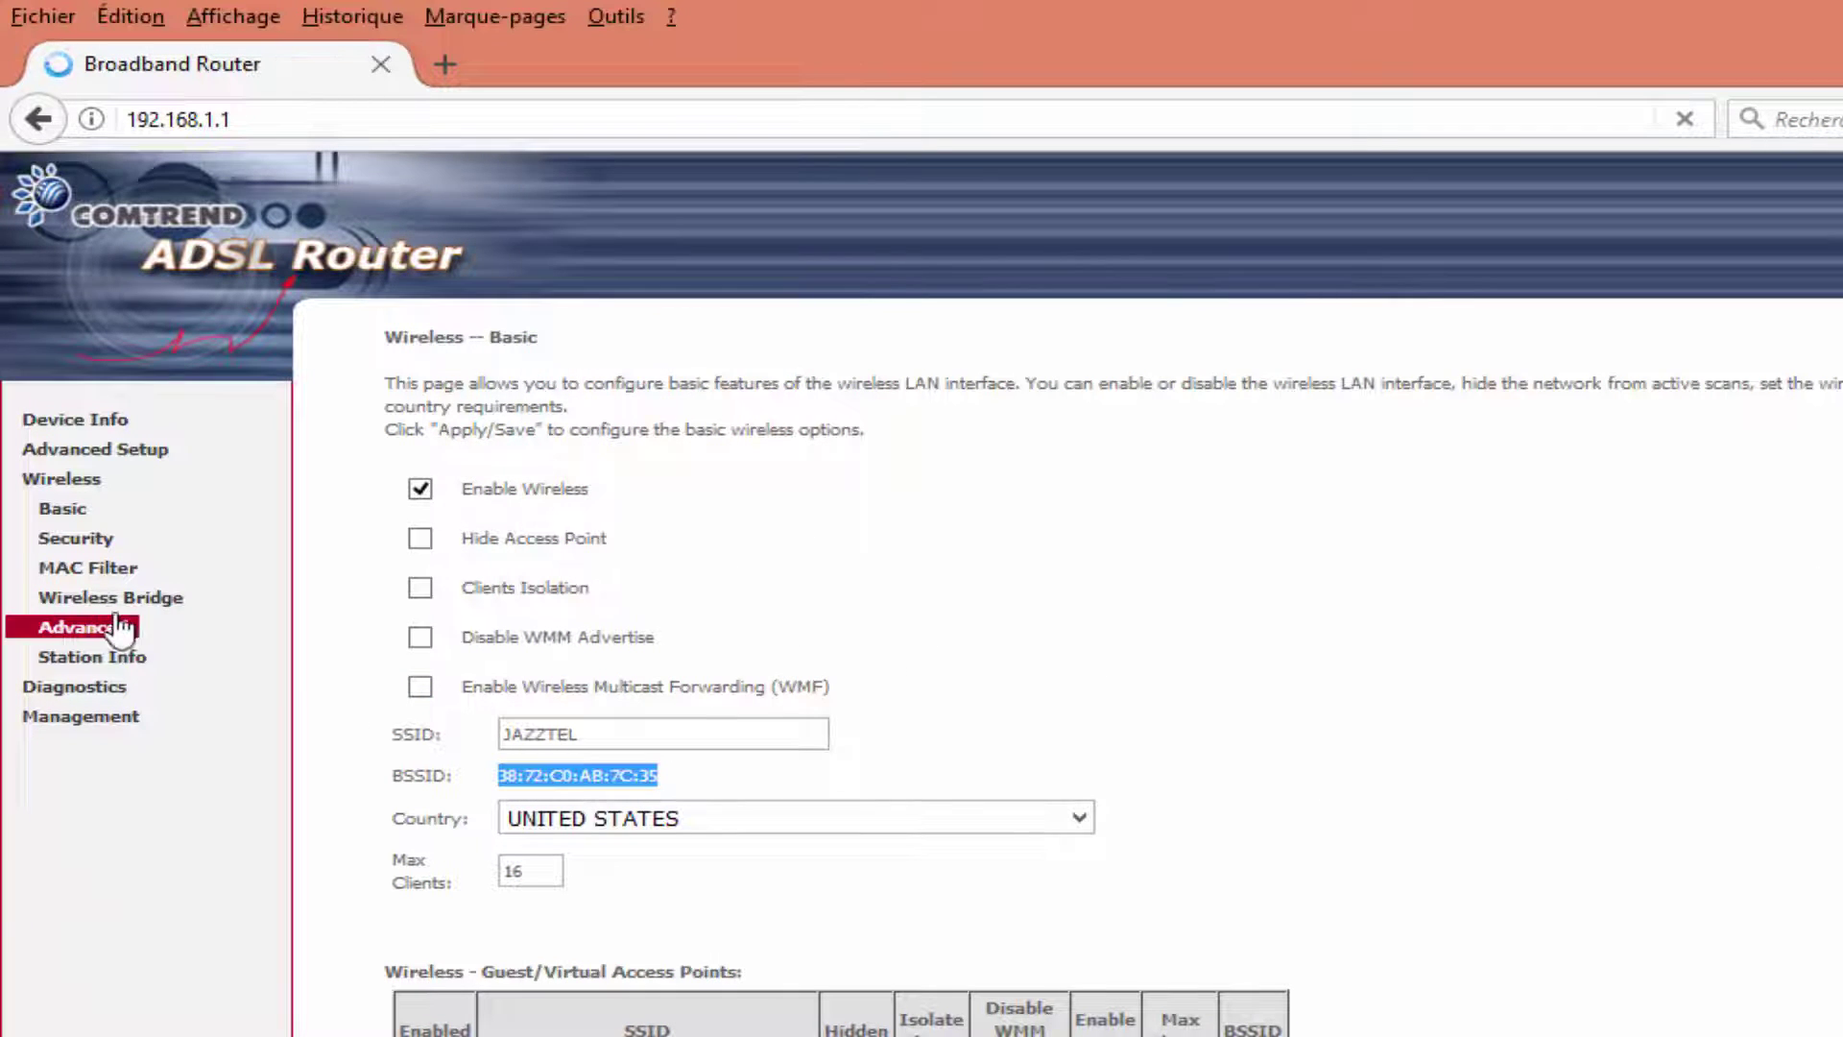
{"action": "left_click", "coordinate": [116, 605]}
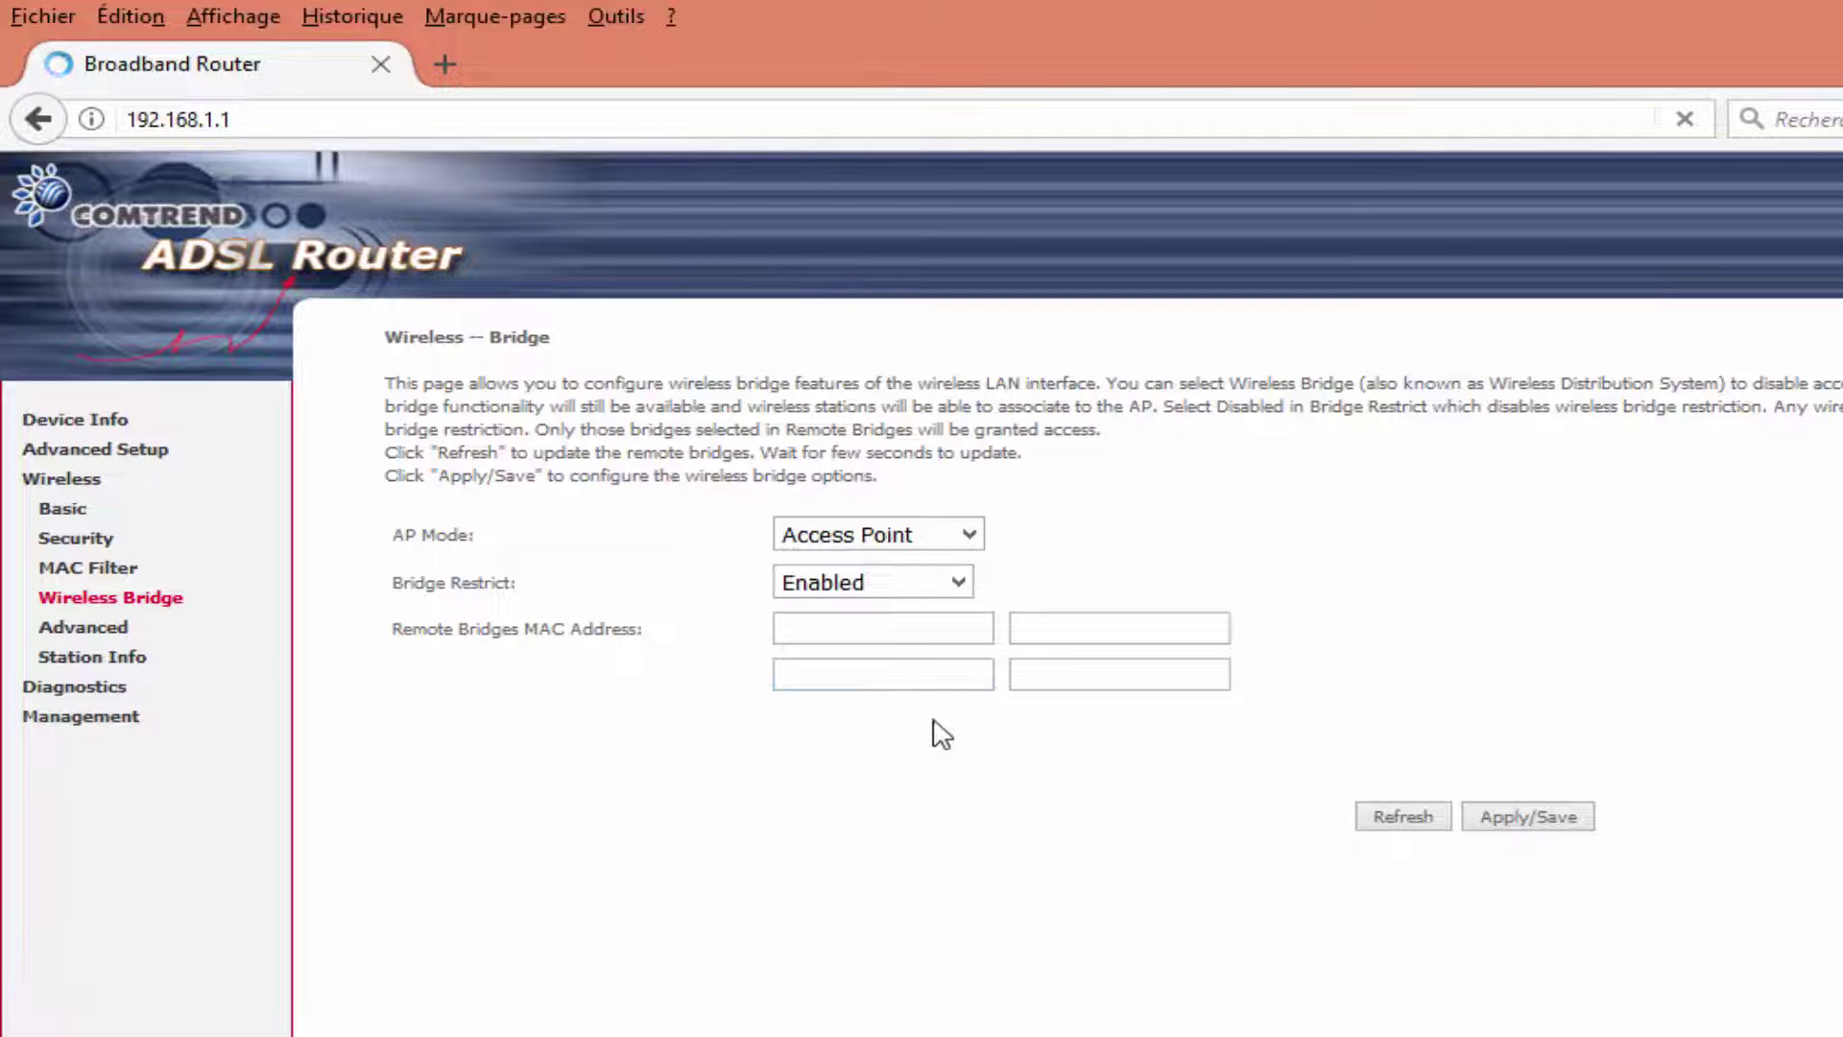
{"action": "left_click", "coordinate": [794, 623]}
{"action": "key", "text": "alt+Tab"}
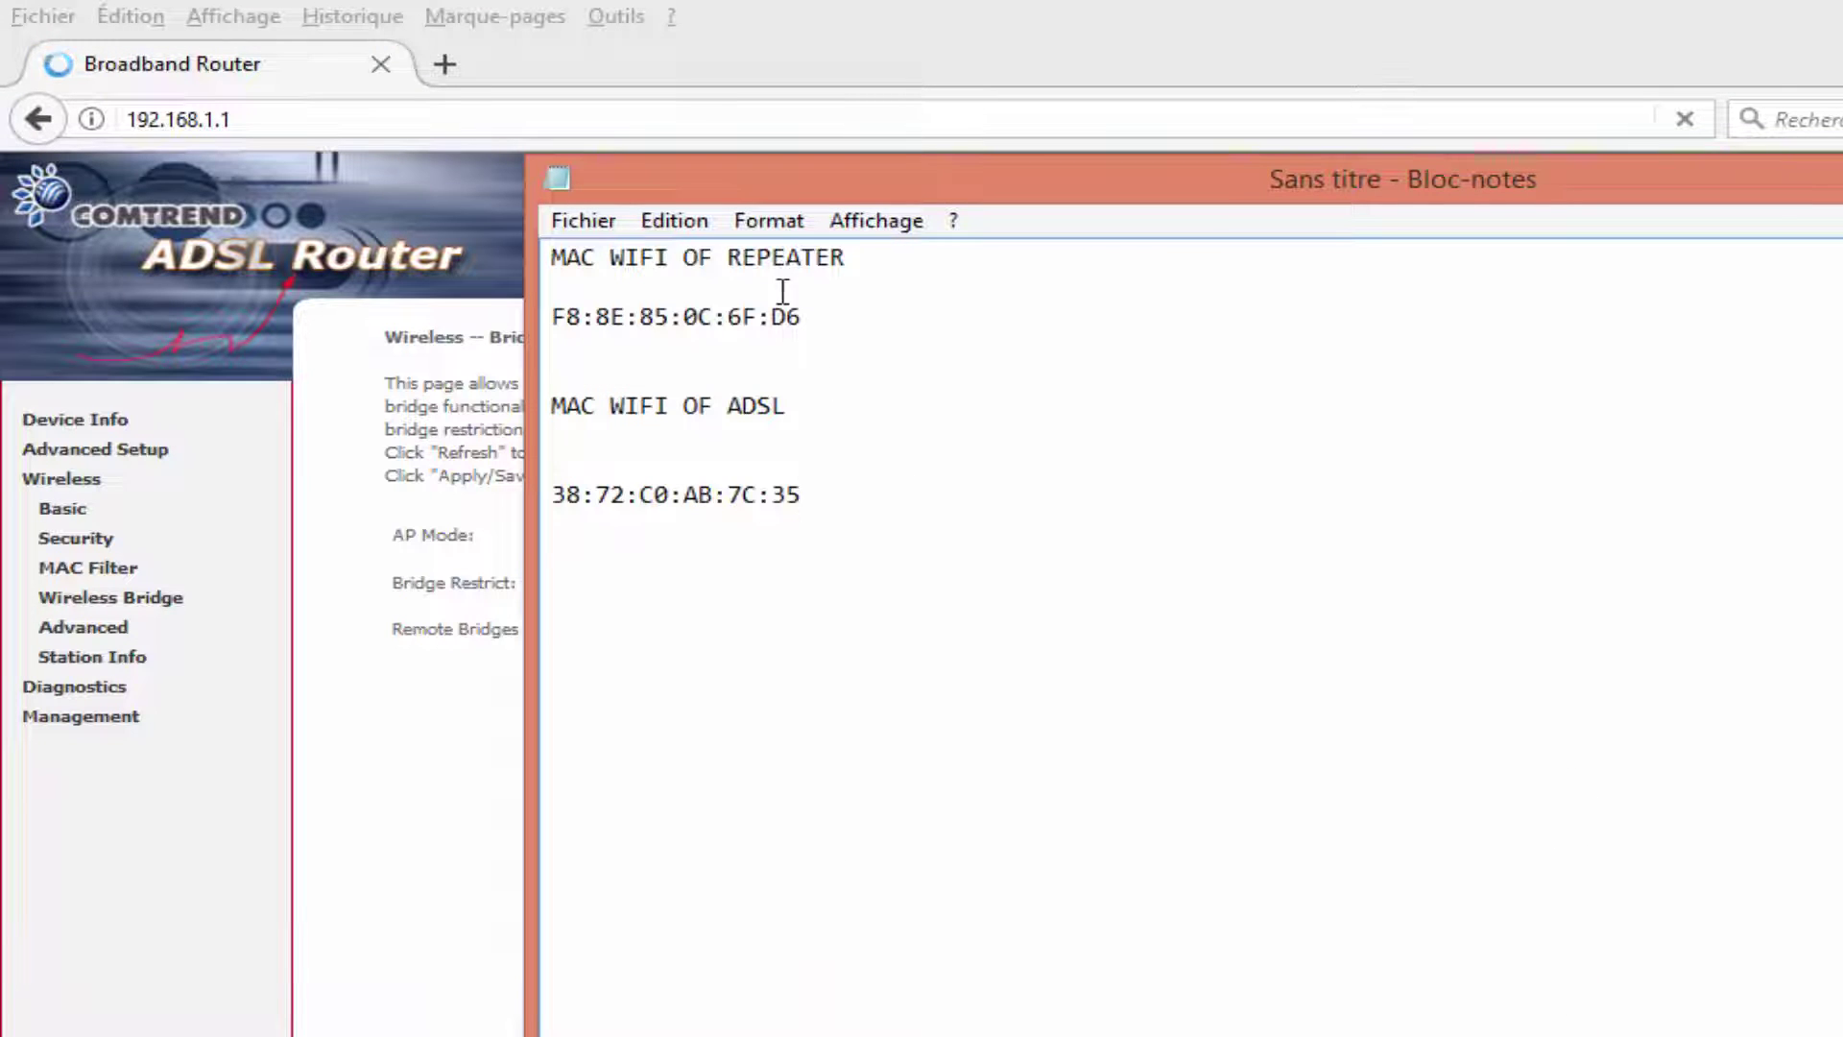
{"action": "left_click_drag", "start_coordinate": [566, 257], "coordinate": [869, 253]}
{"action": "left_click_drag", "start_coordinate": [560, 314], "coordinate": [801, 318]}
{"action": "right_click", "coordinate": [801, 318]}
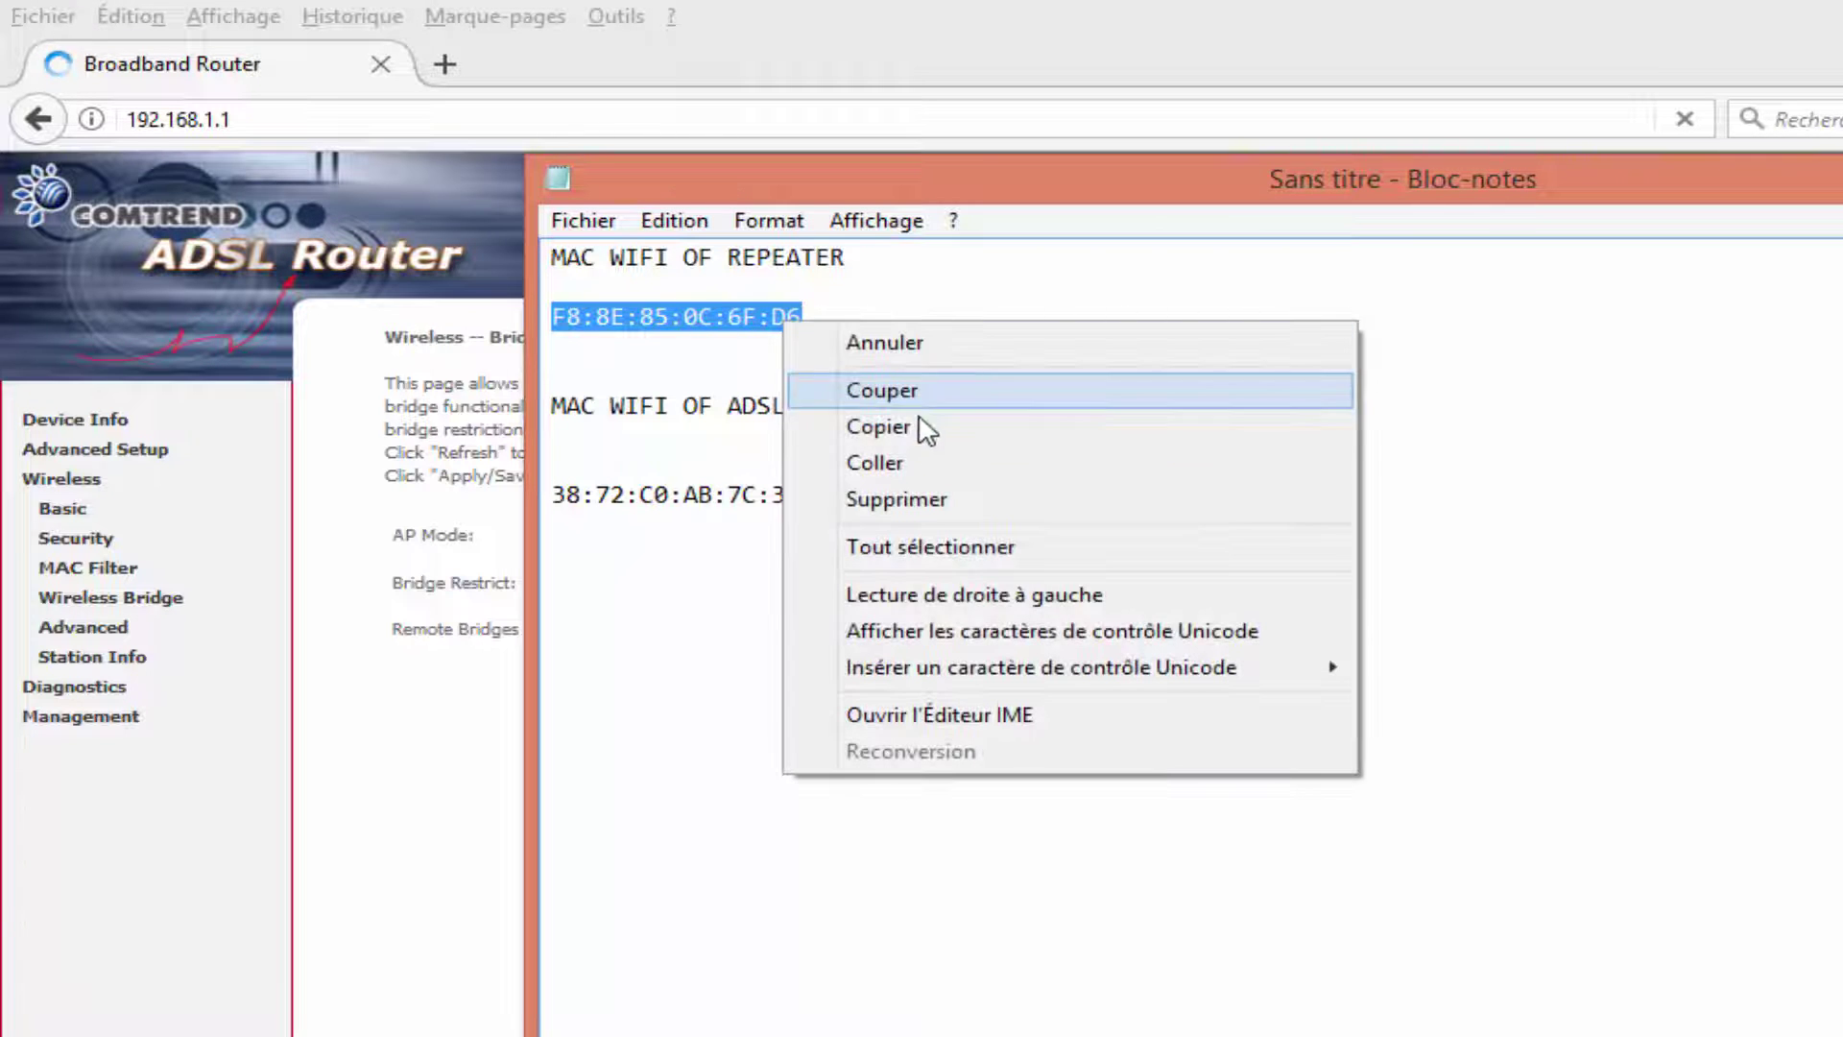
{"action": "left_click", "coordinate": [922, 425]}
Paste the repeater MAC into the first Remote Bridges field, Apply/Save, and dismiss the ESET prompt.
{"action": "key", "text": "alt+Tab"}
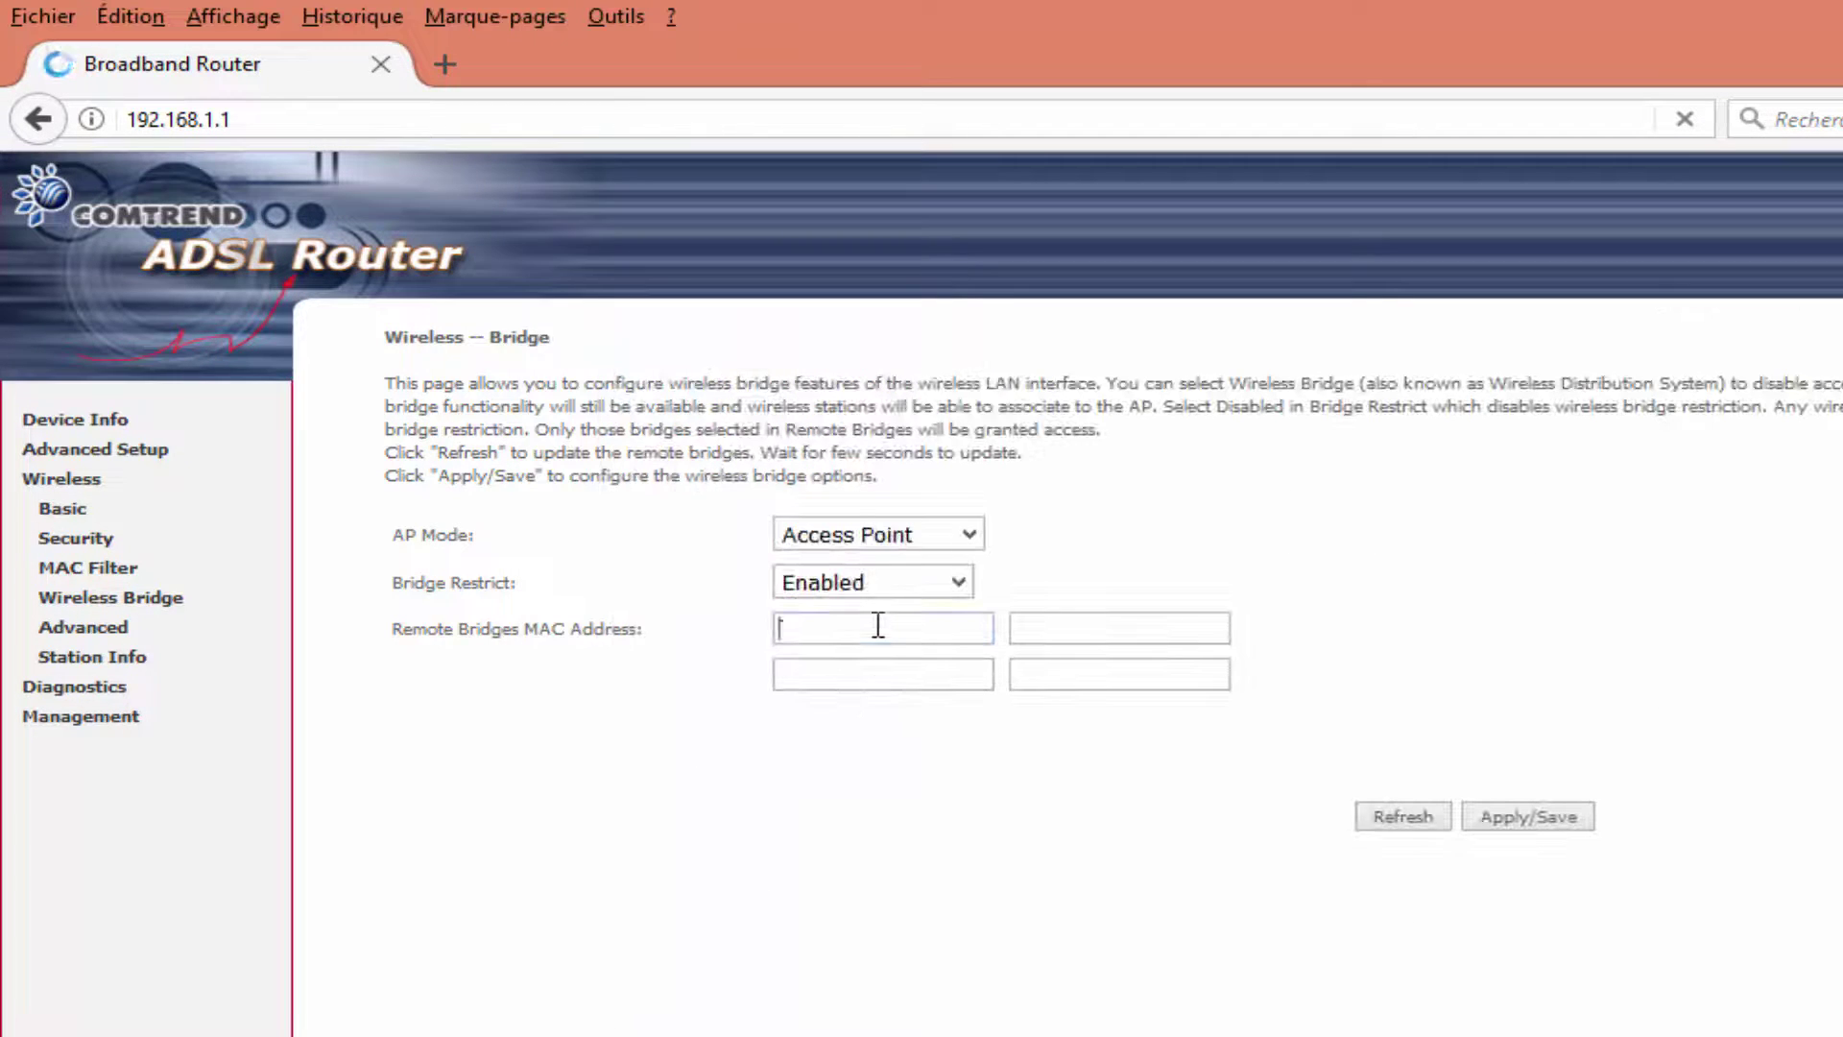
{"action": "right_click", "coordinate": [862, 626]}
{"action": "left_click", "coordinate": [1018, 772]}
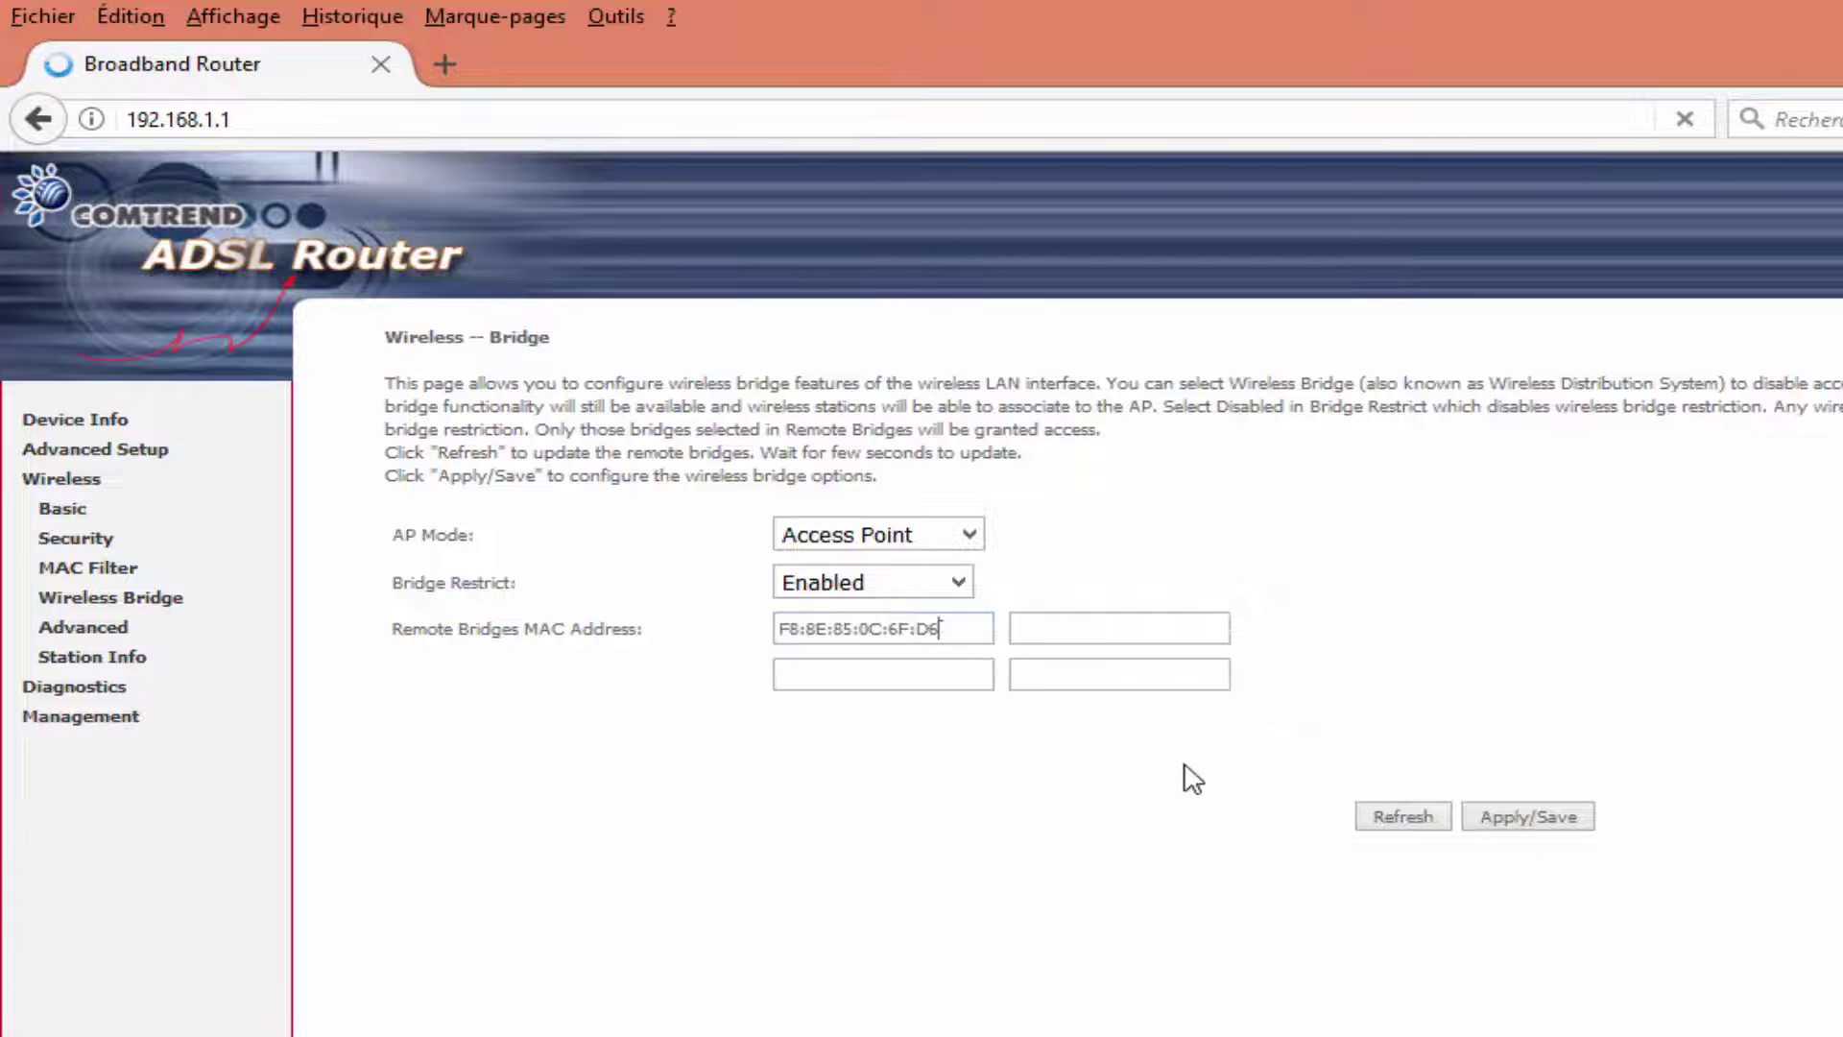
{"action": "left_click", "coordinate": [1532, 818]}
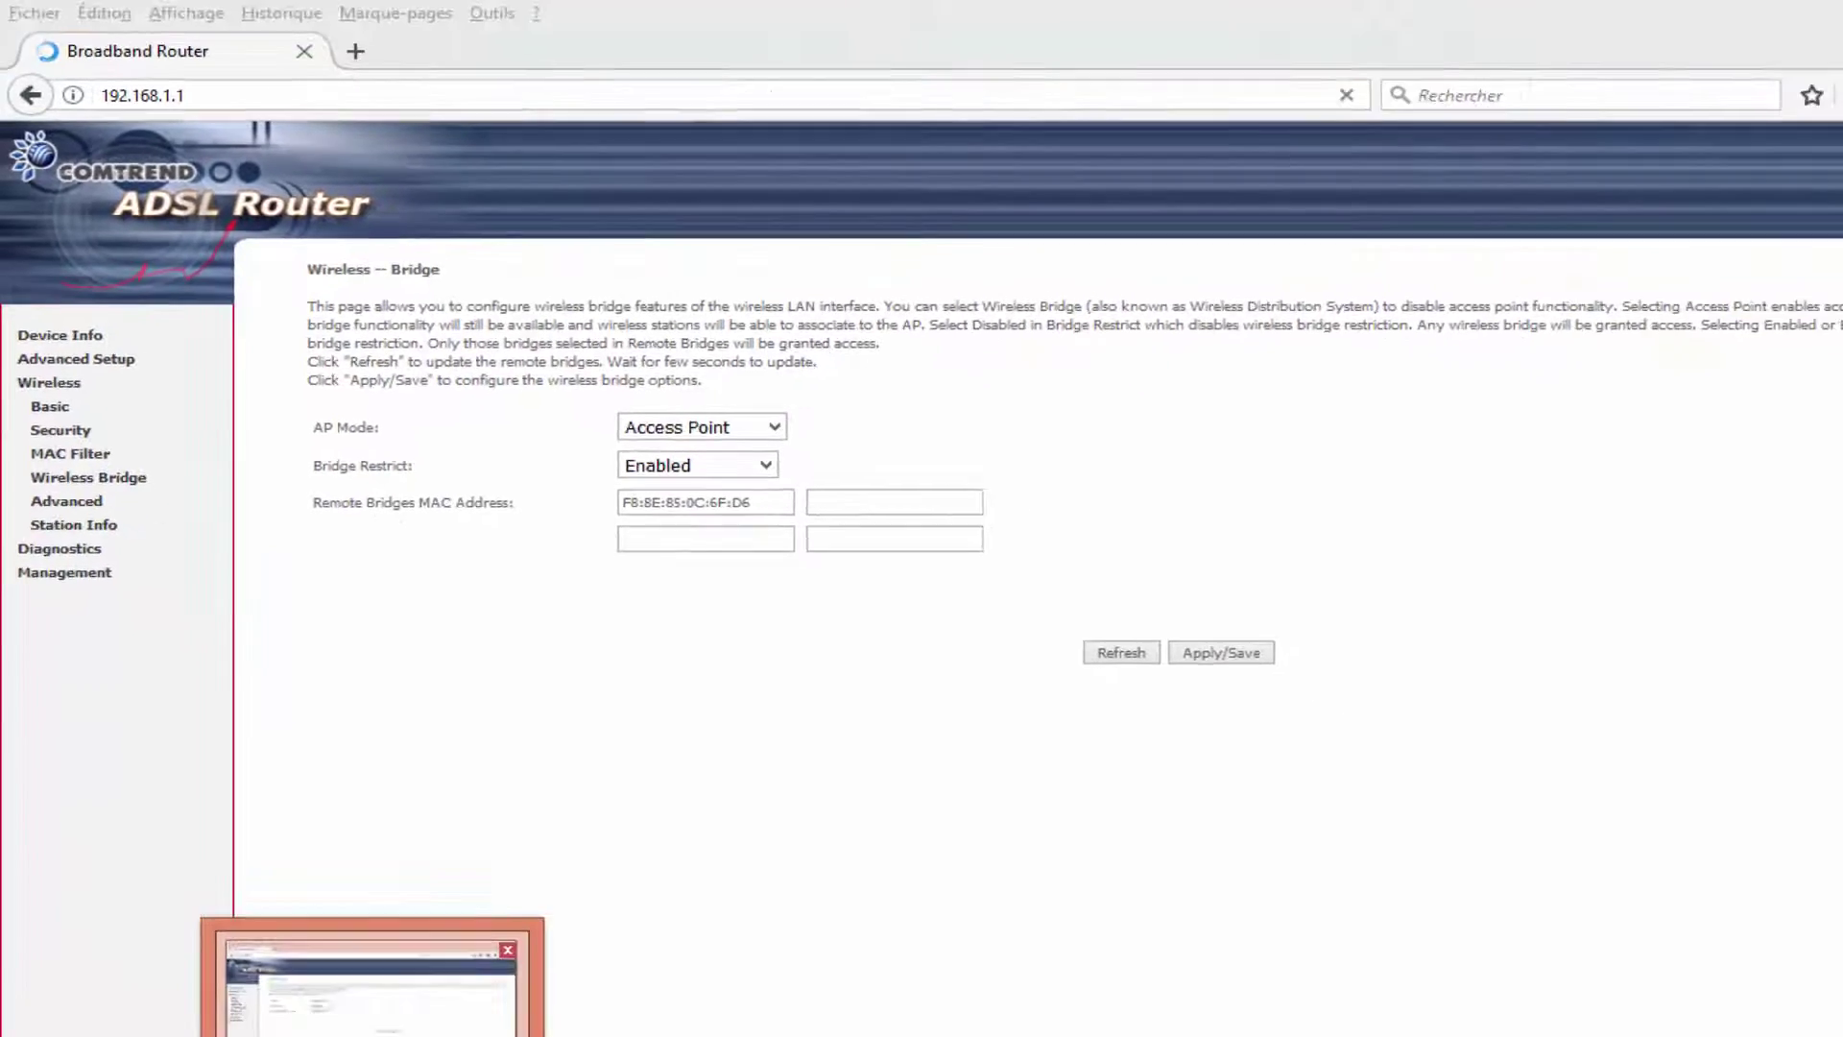
{"action": "left_click", "coordinate": [326, 1012]}
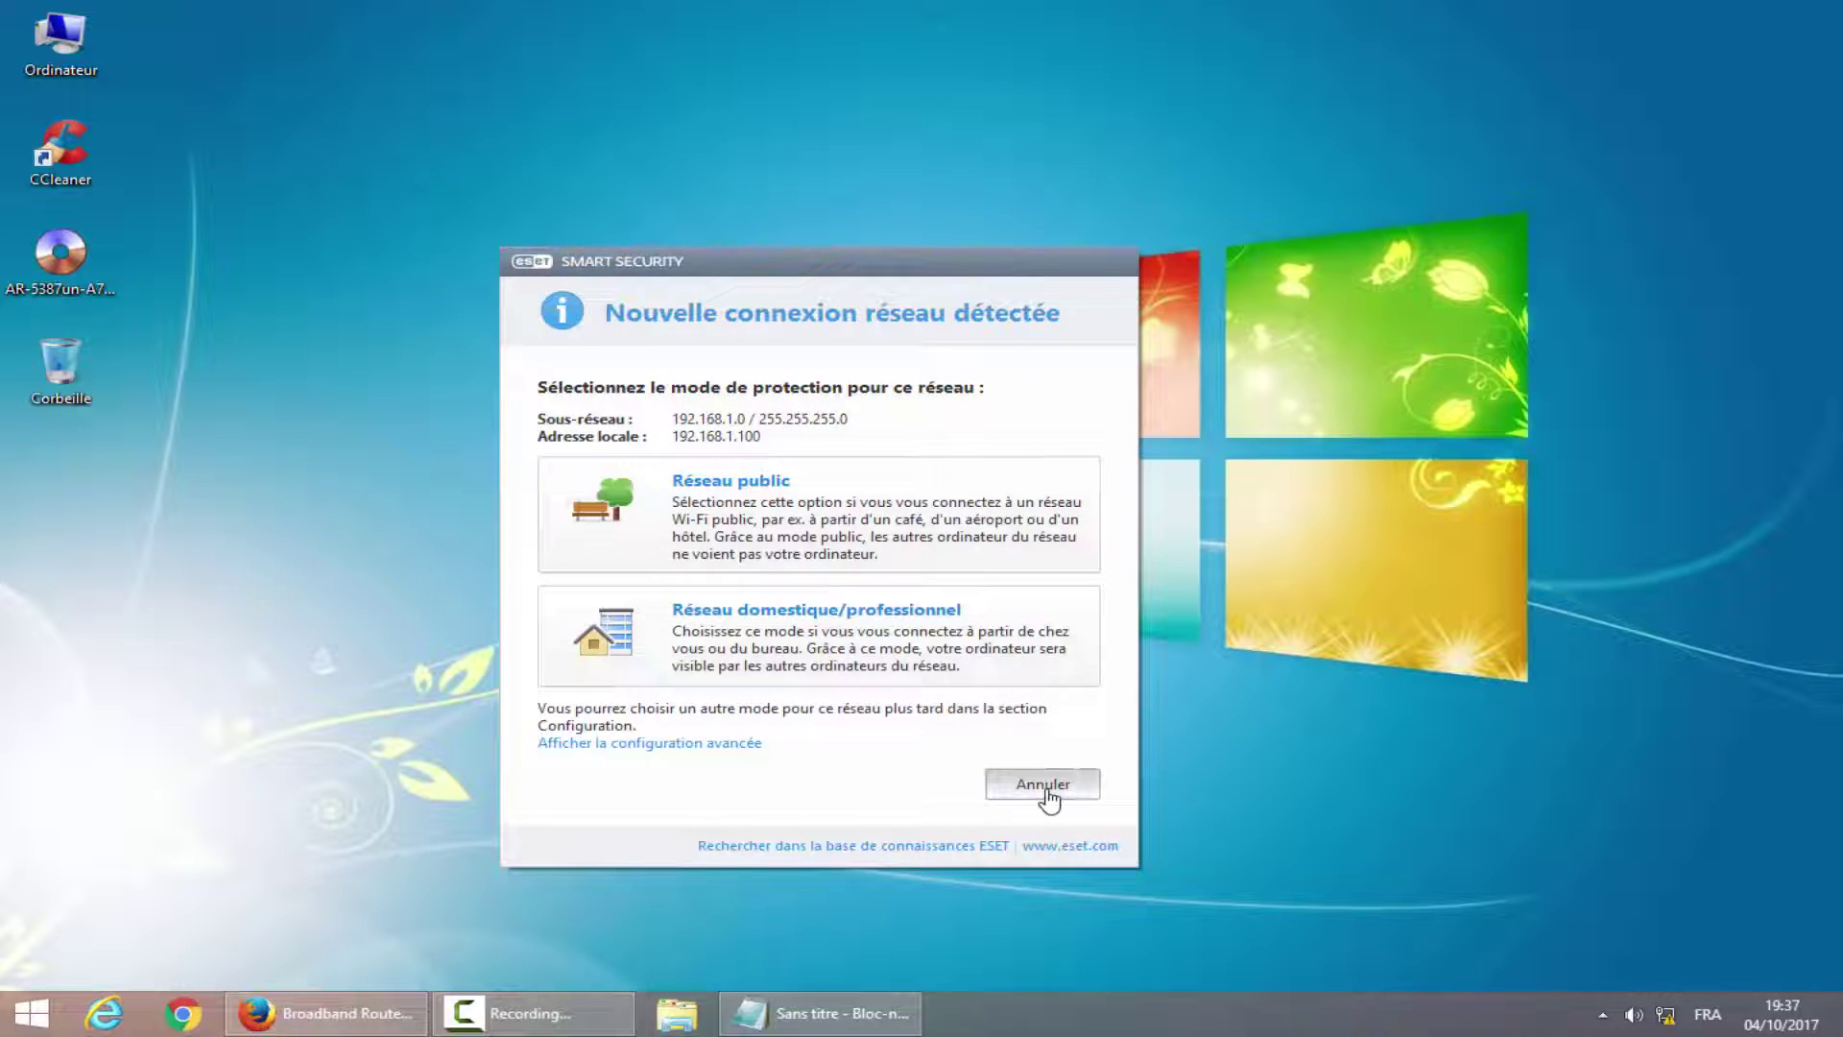
{"action": "left_click", "coordinate": [1043, 785]}
Log in to the repeater router at 192.168.1.2.
{"action": "left_click", "coordinate": [326, 1013]}
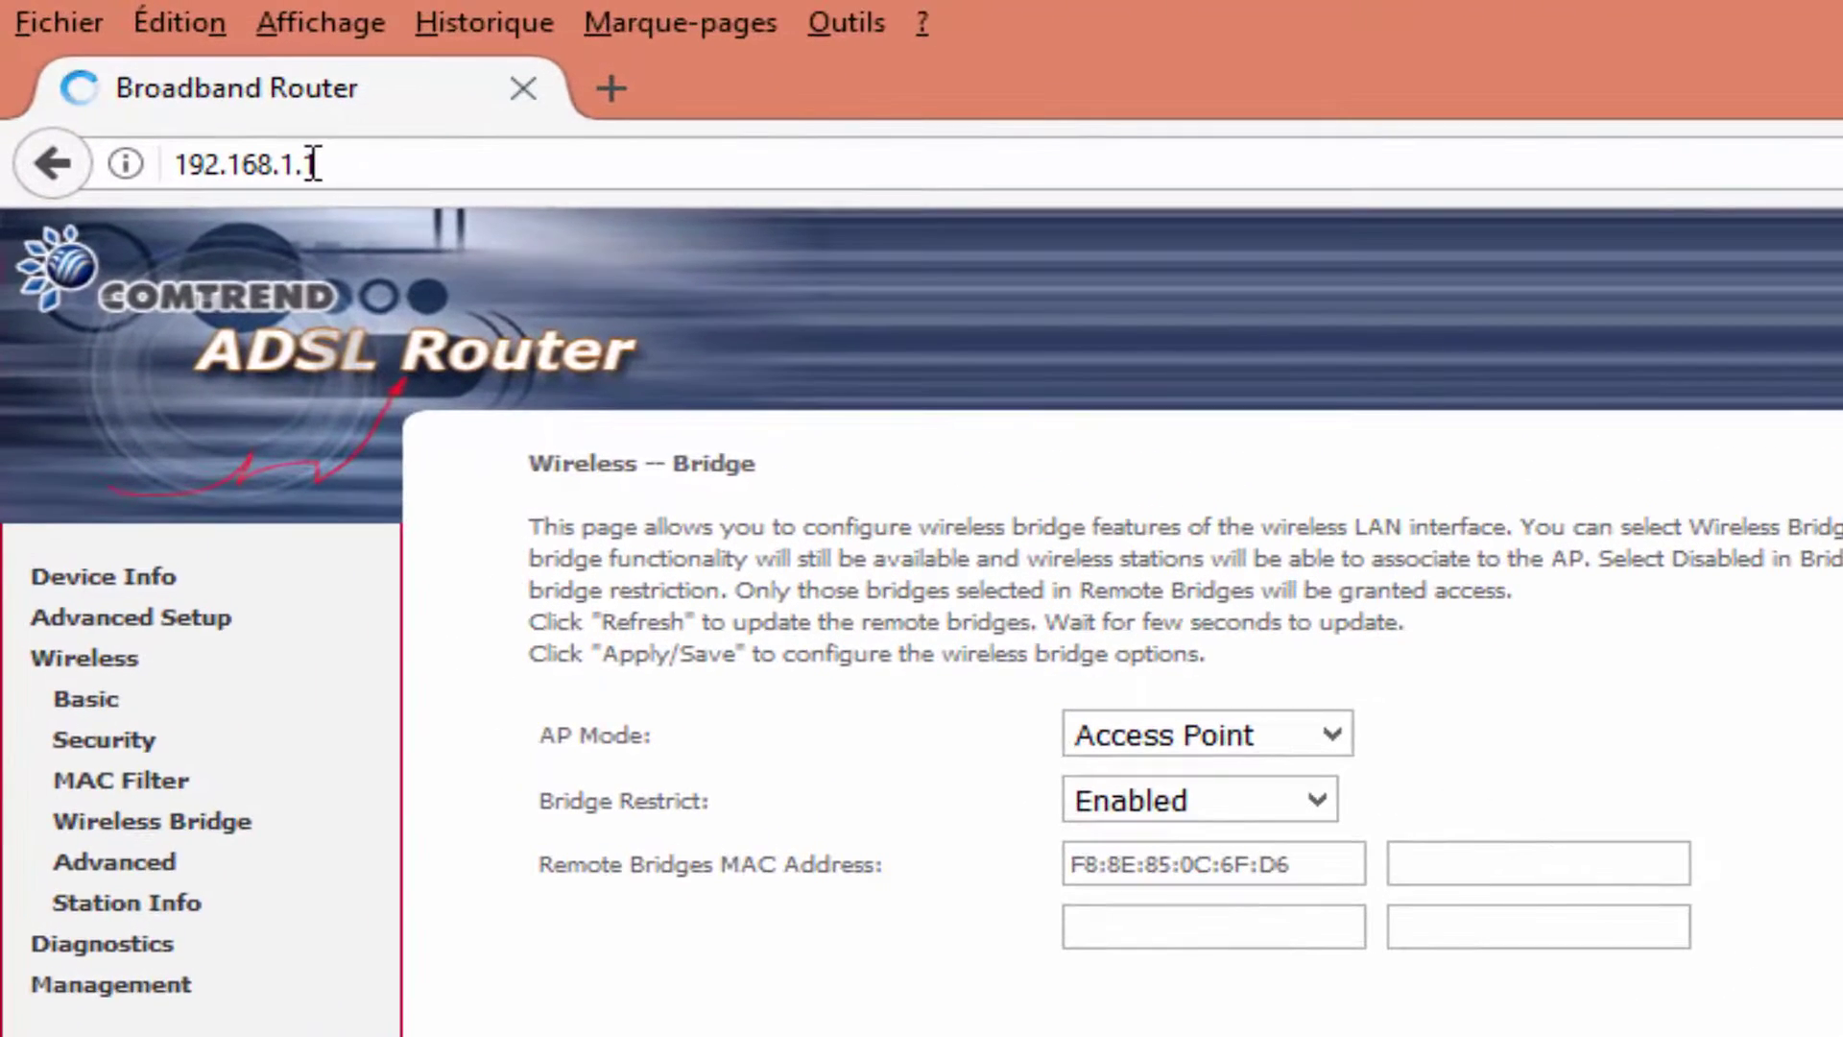
{"action": "double_click", "coordinate": [200, 104]}
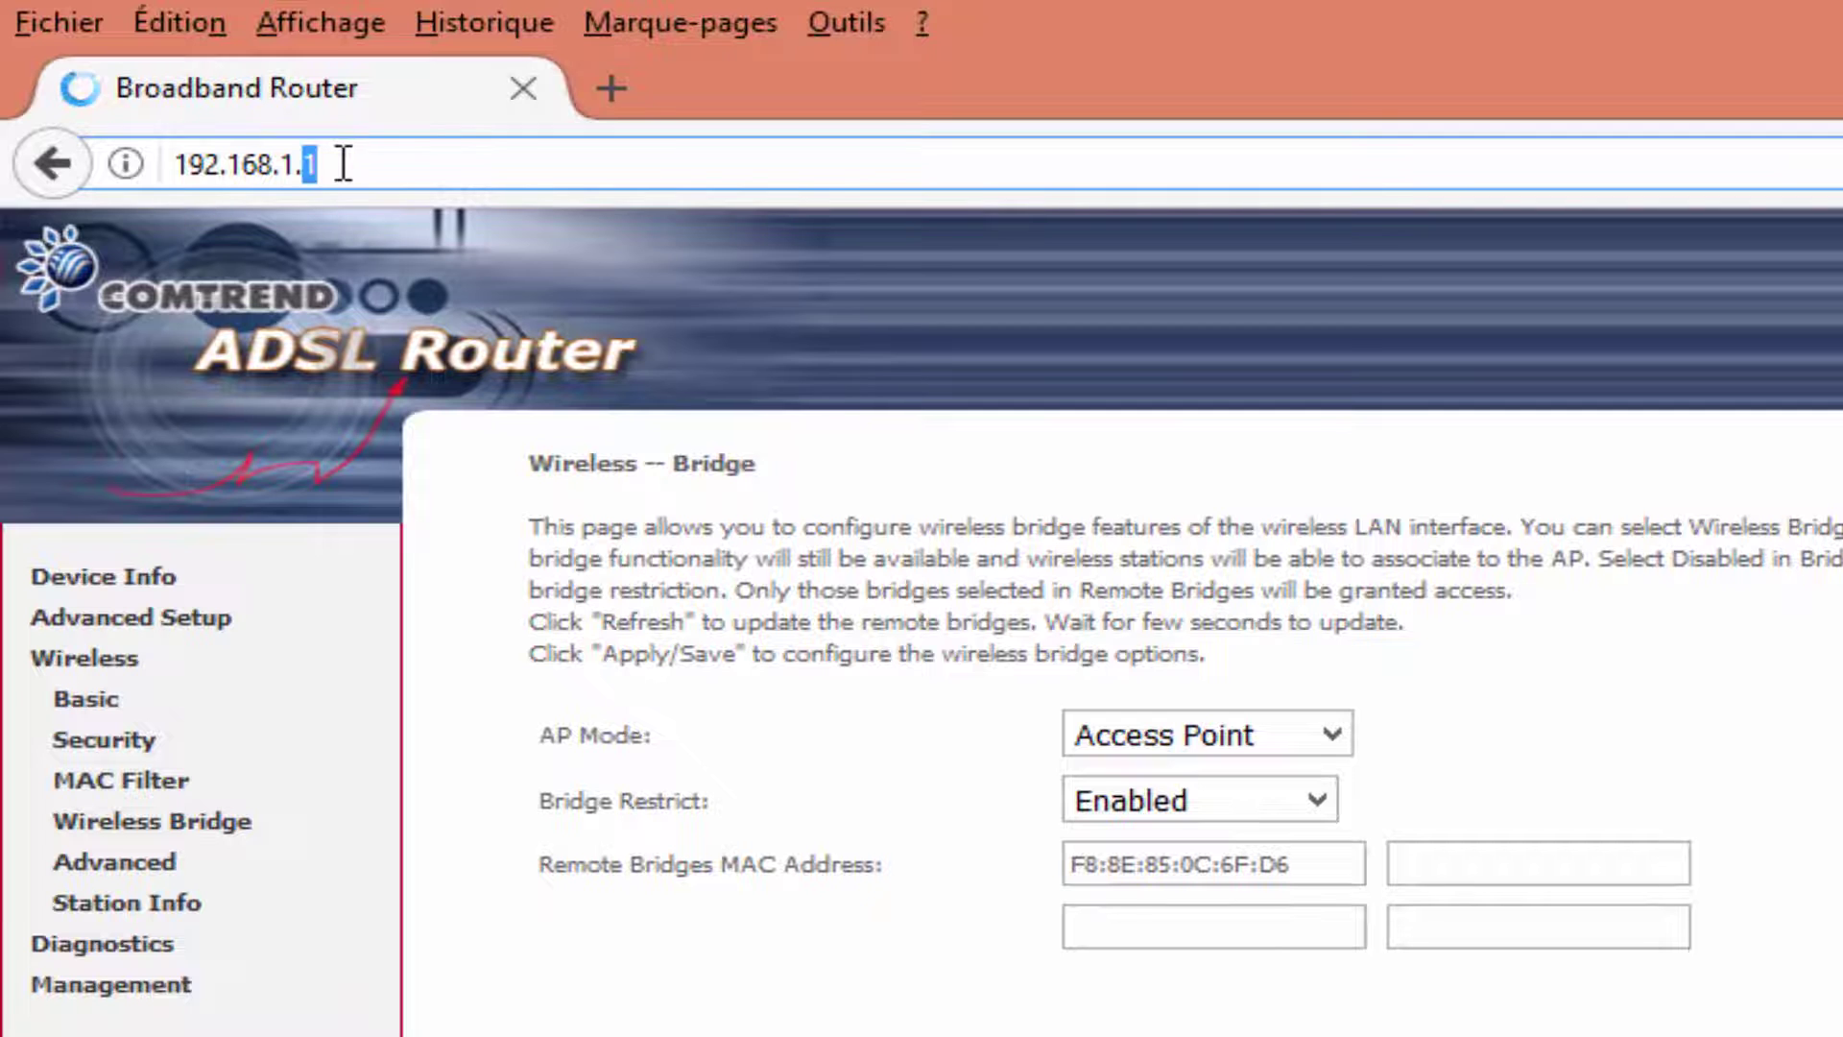
{"action": "key", "text": "BackSpace"}
{"action": "type", "text": "2"}
{"action": "key", "text": "Return"}
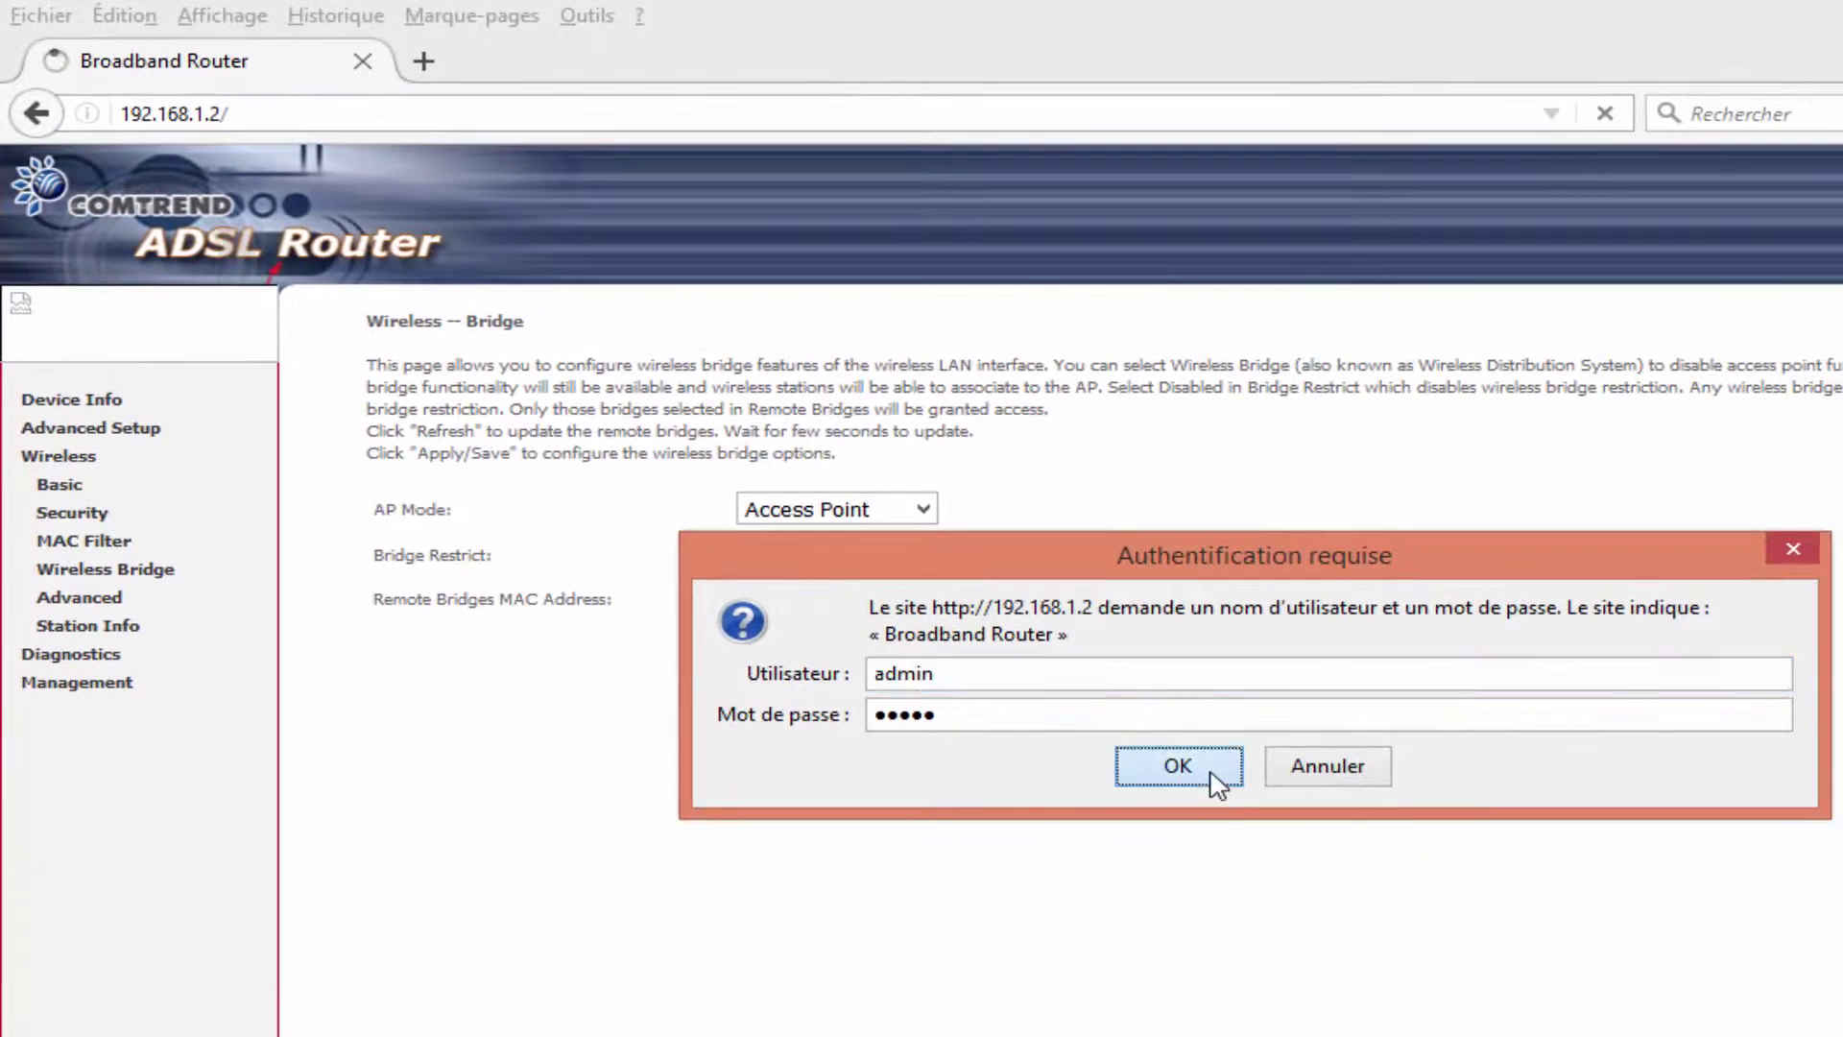
{"action": "left_click", "coordinate": [1211, 779]}
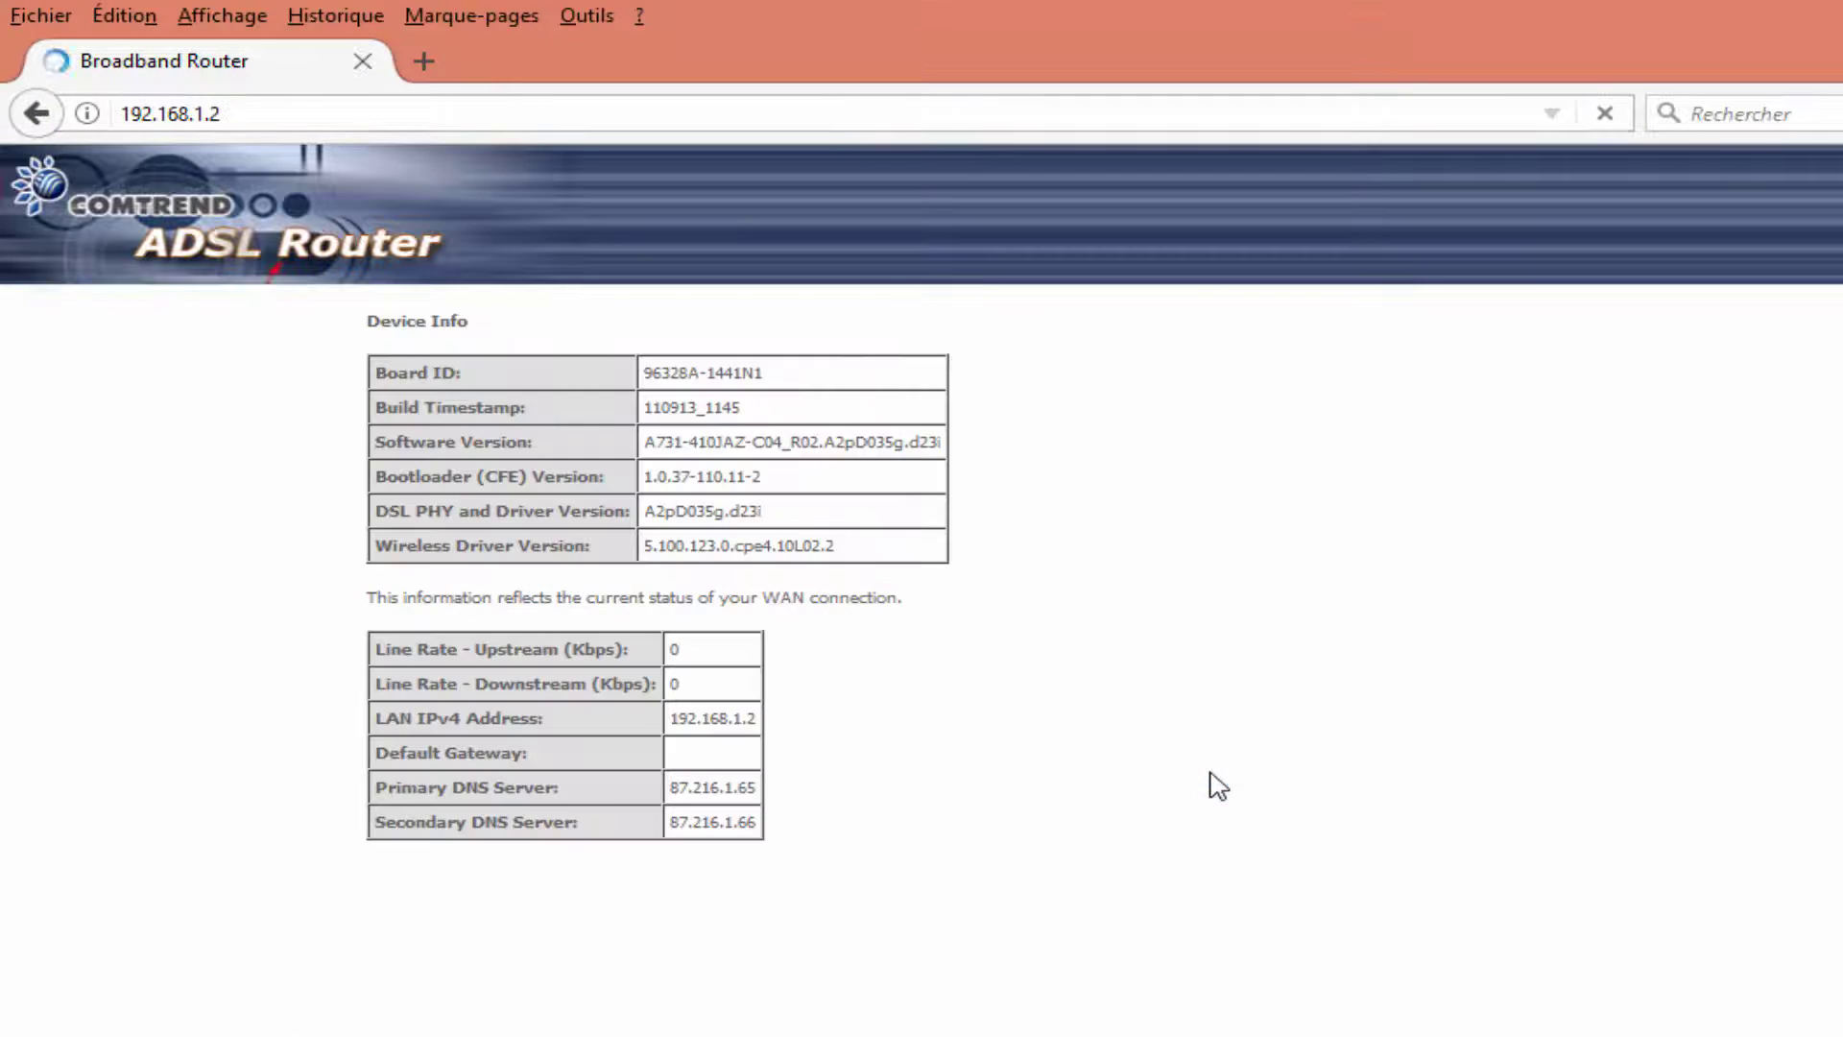
{"action": "left_click", "coordinate": [57, 458]}
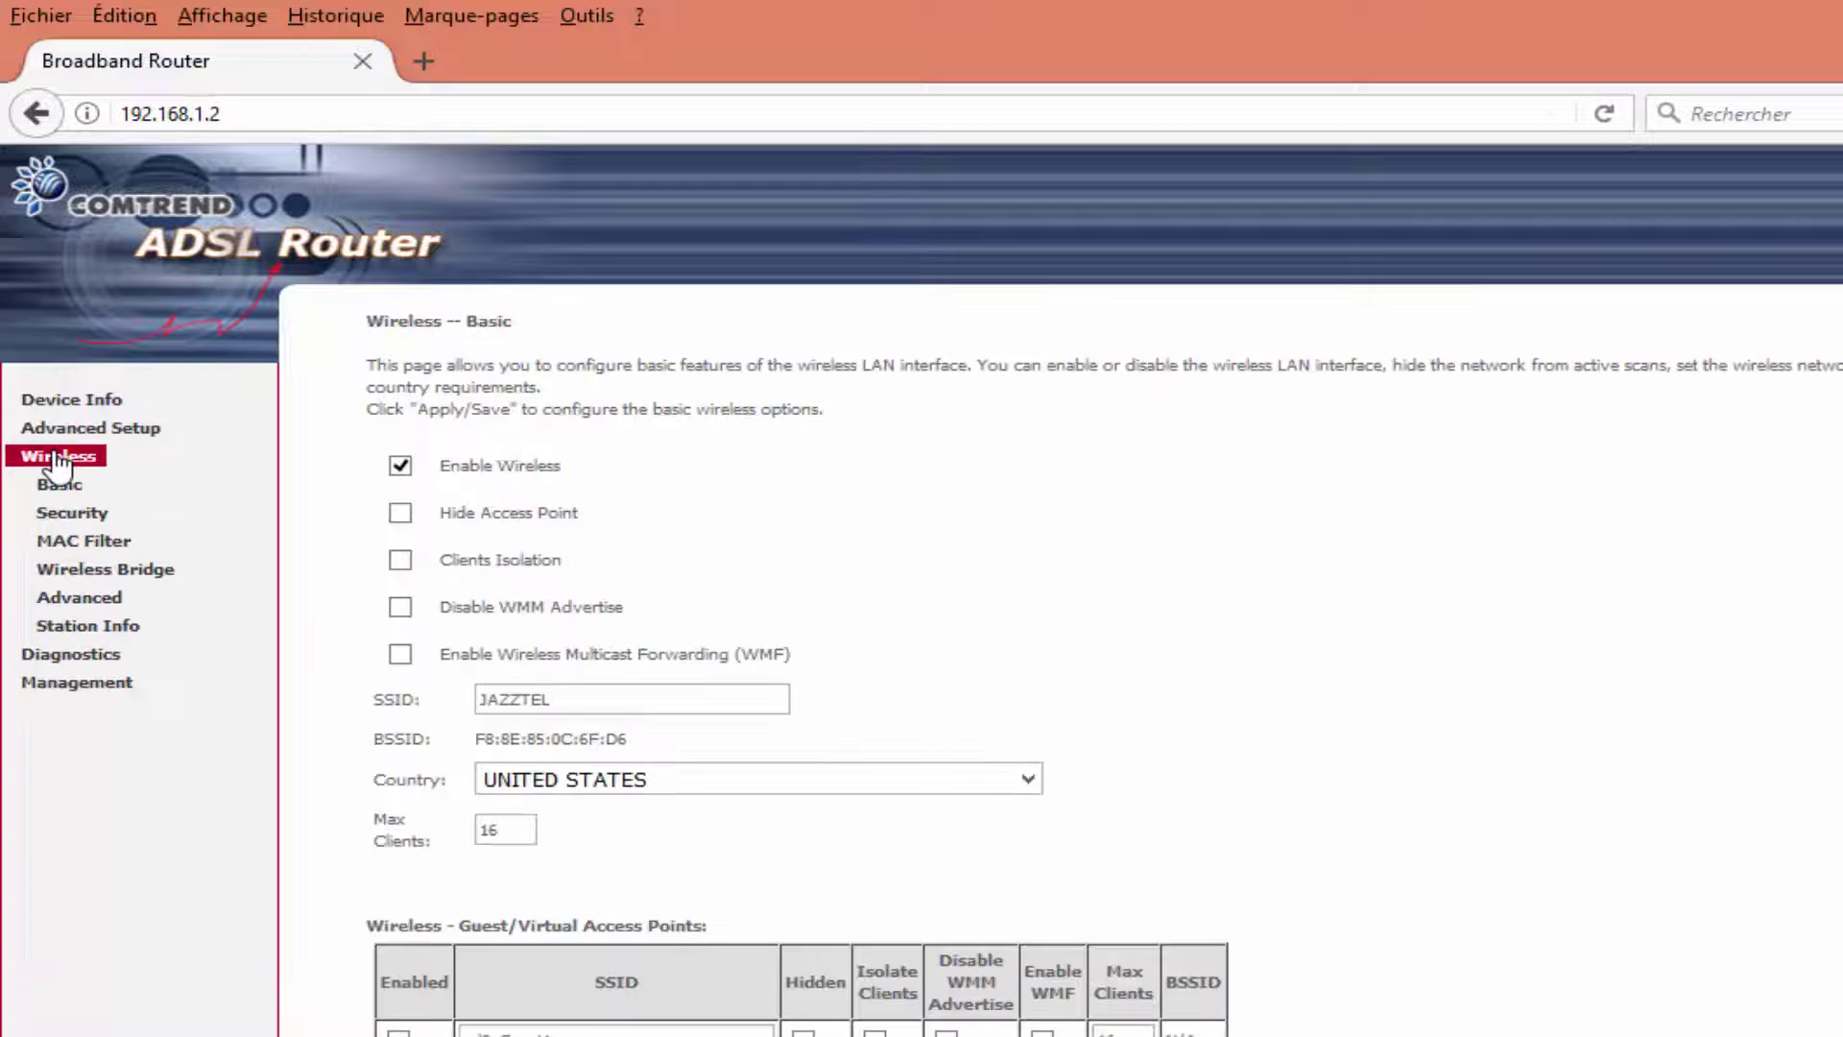
{"action": "left_click", "coordinate": [110, 577]}
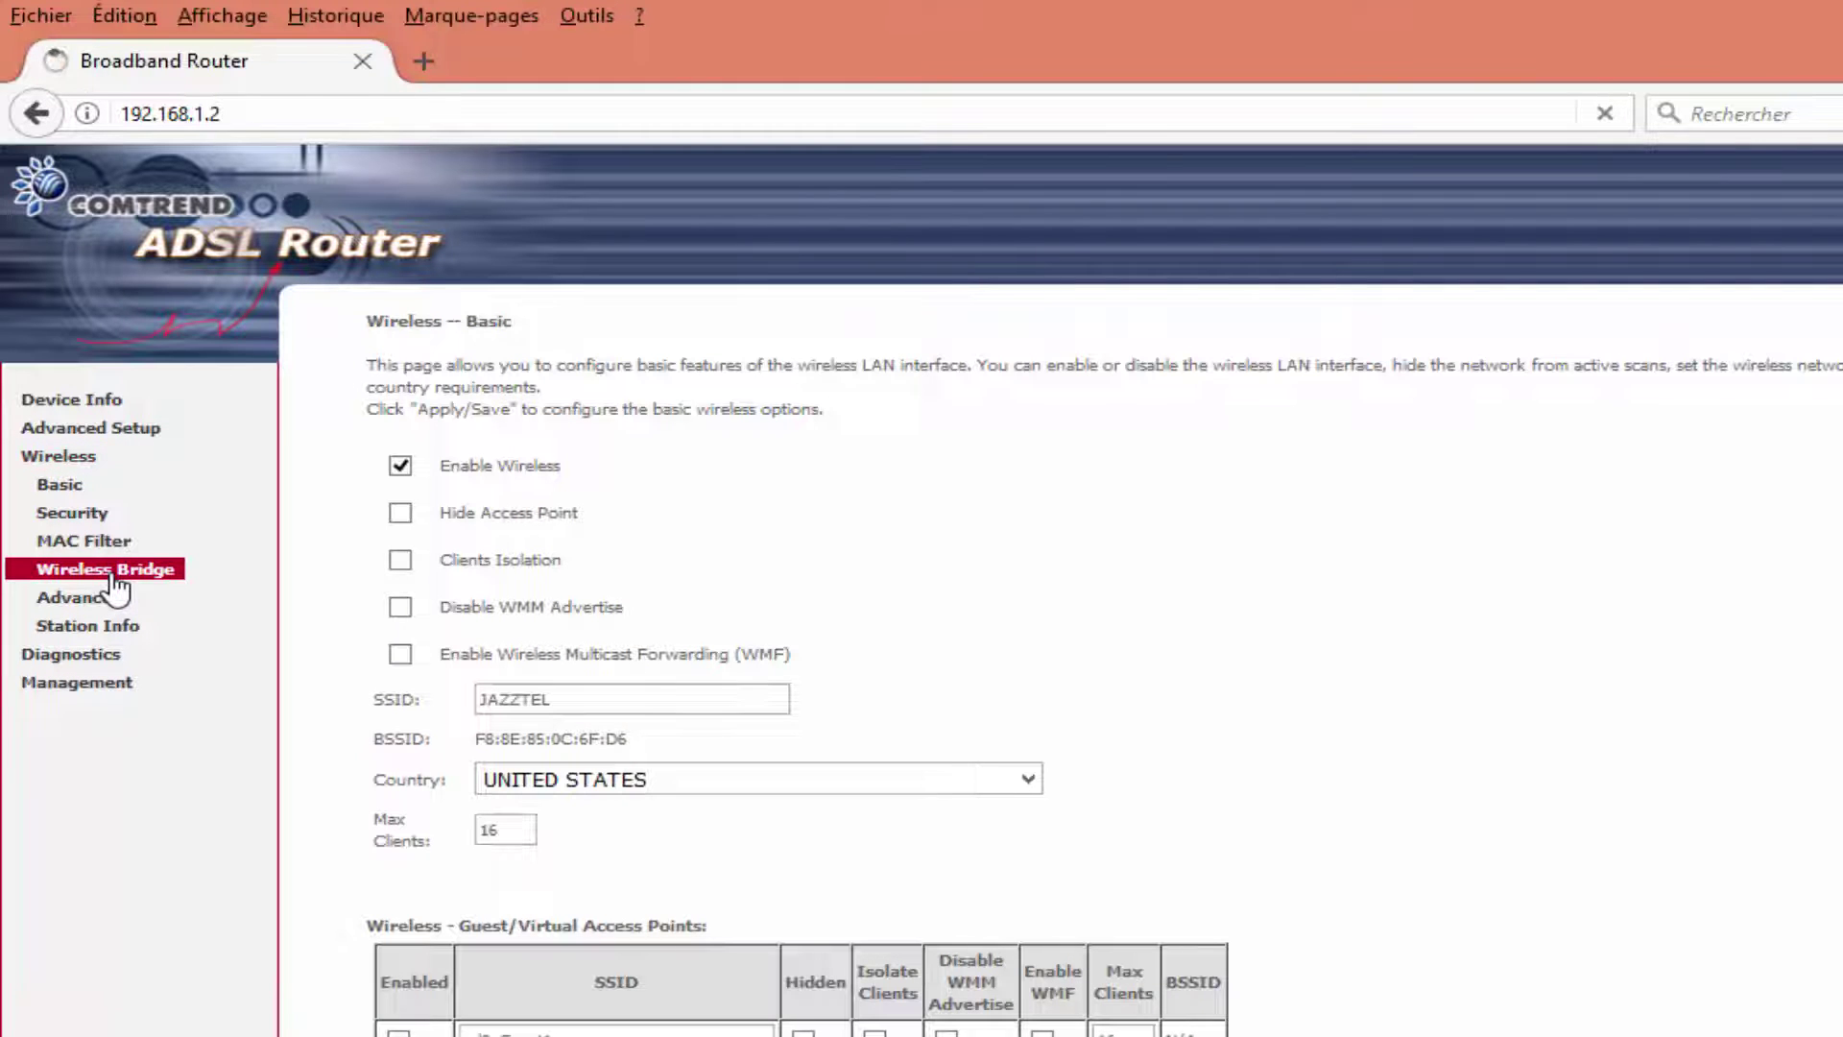
{"action": "left_click", "coordinate": [748, 600]}
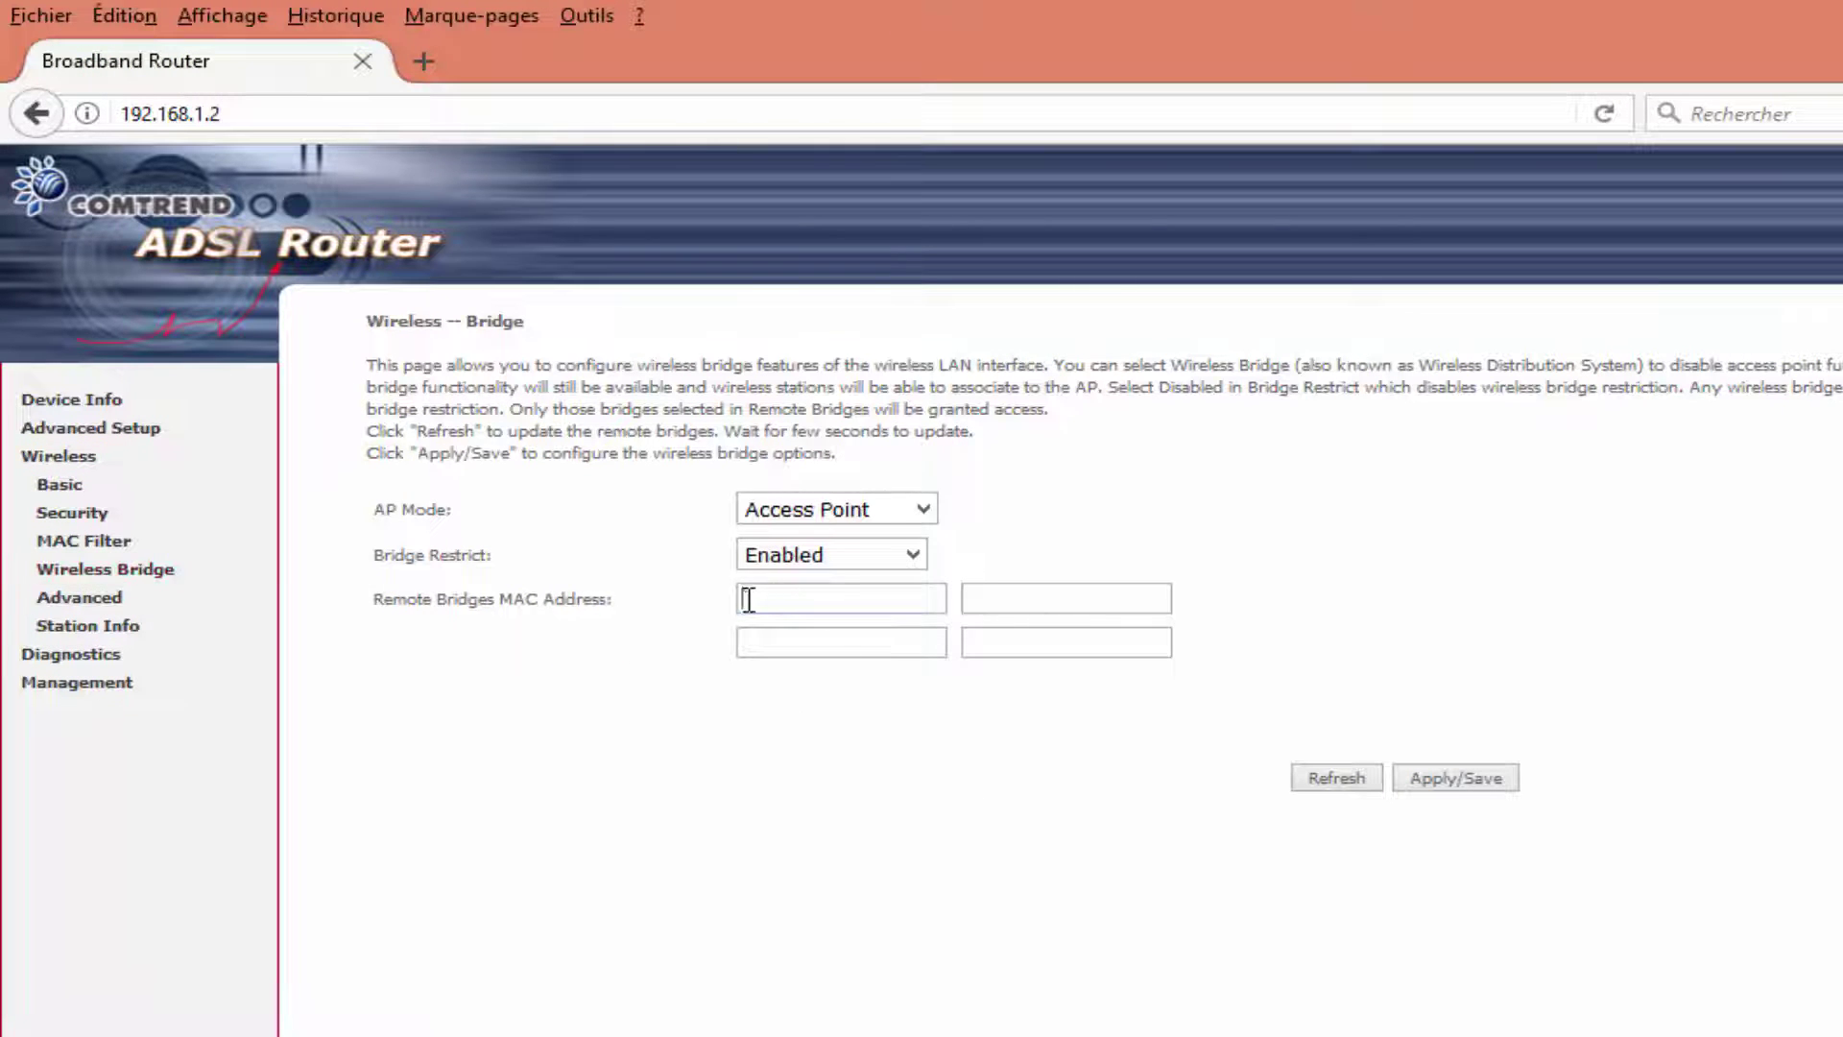
{"action": "key", "text": "alt+Tab"}
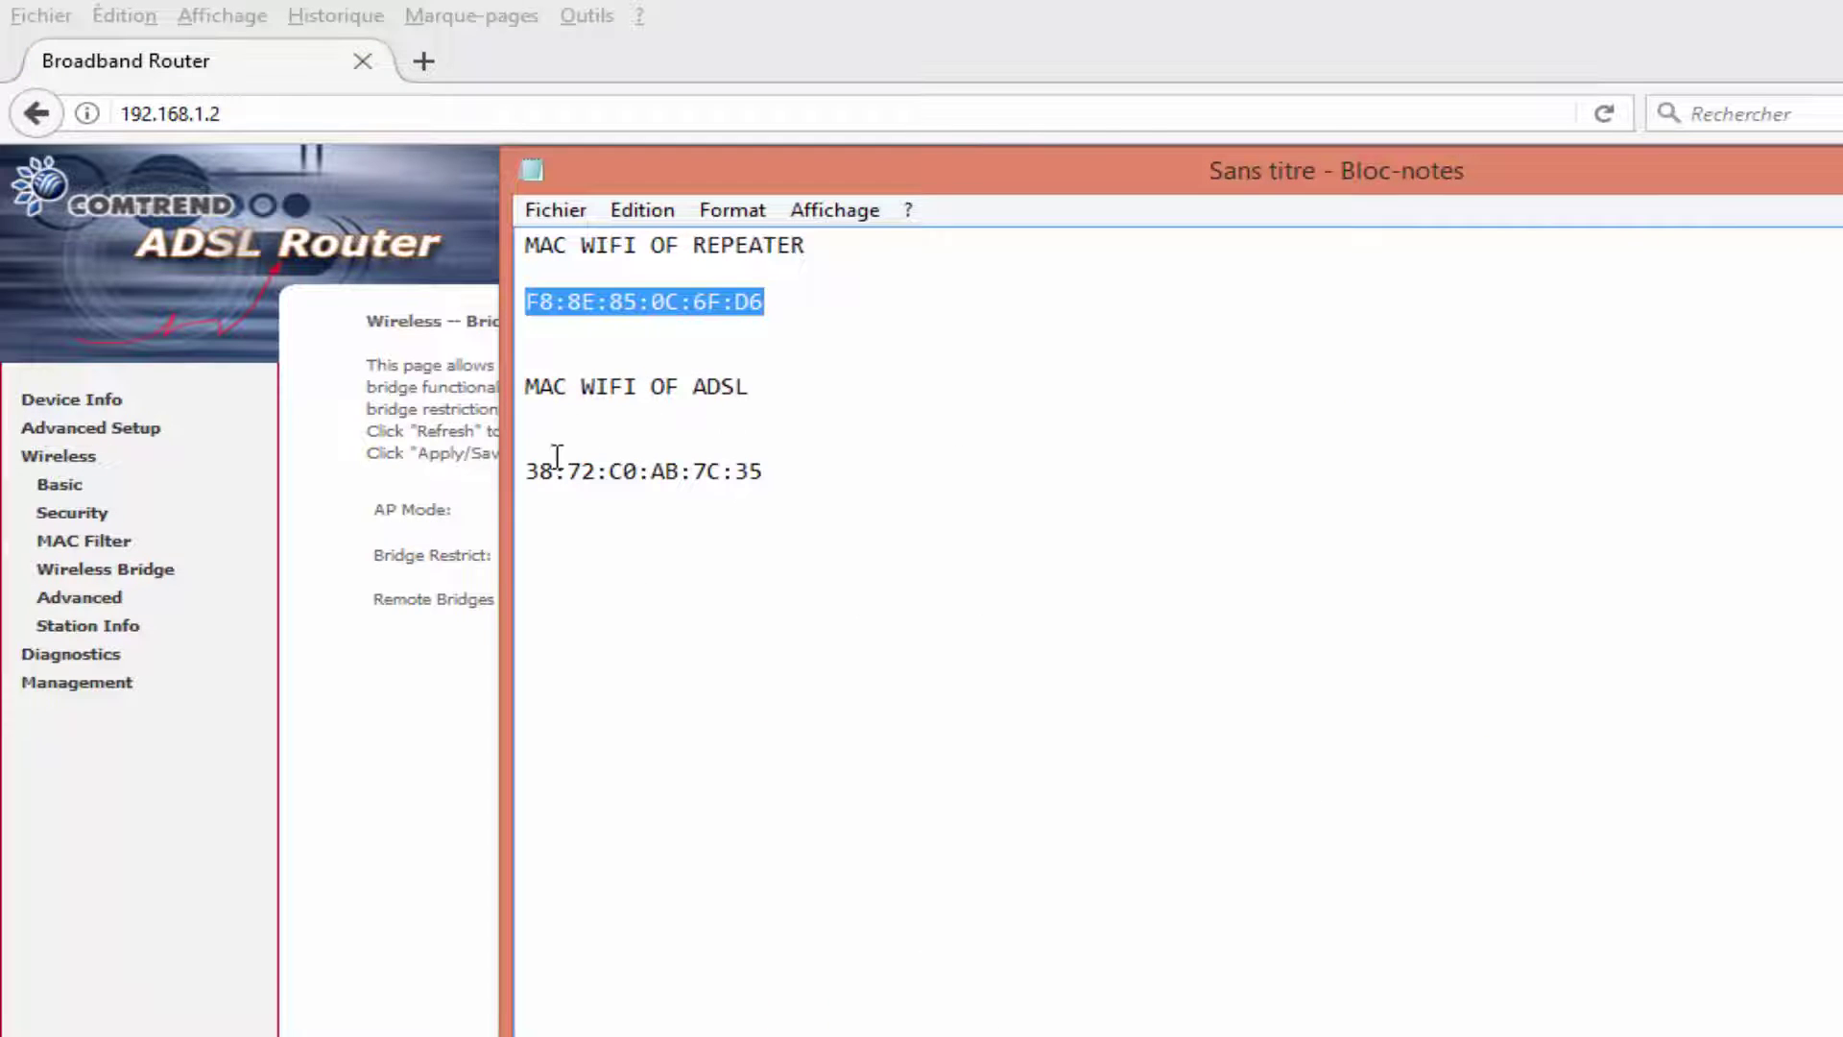
{"action": "left_click_drag", "start_coordinate": [527, 389], "coordinate": [754, 395]}
{"action": "left_click_drag", "start_coordinate": [527, 470], "coordinate": [755, 470]}
{"action": "right_click", "coordinate": [754, 470]}
{"action": "left_click", "coordinate": [925, 570]}
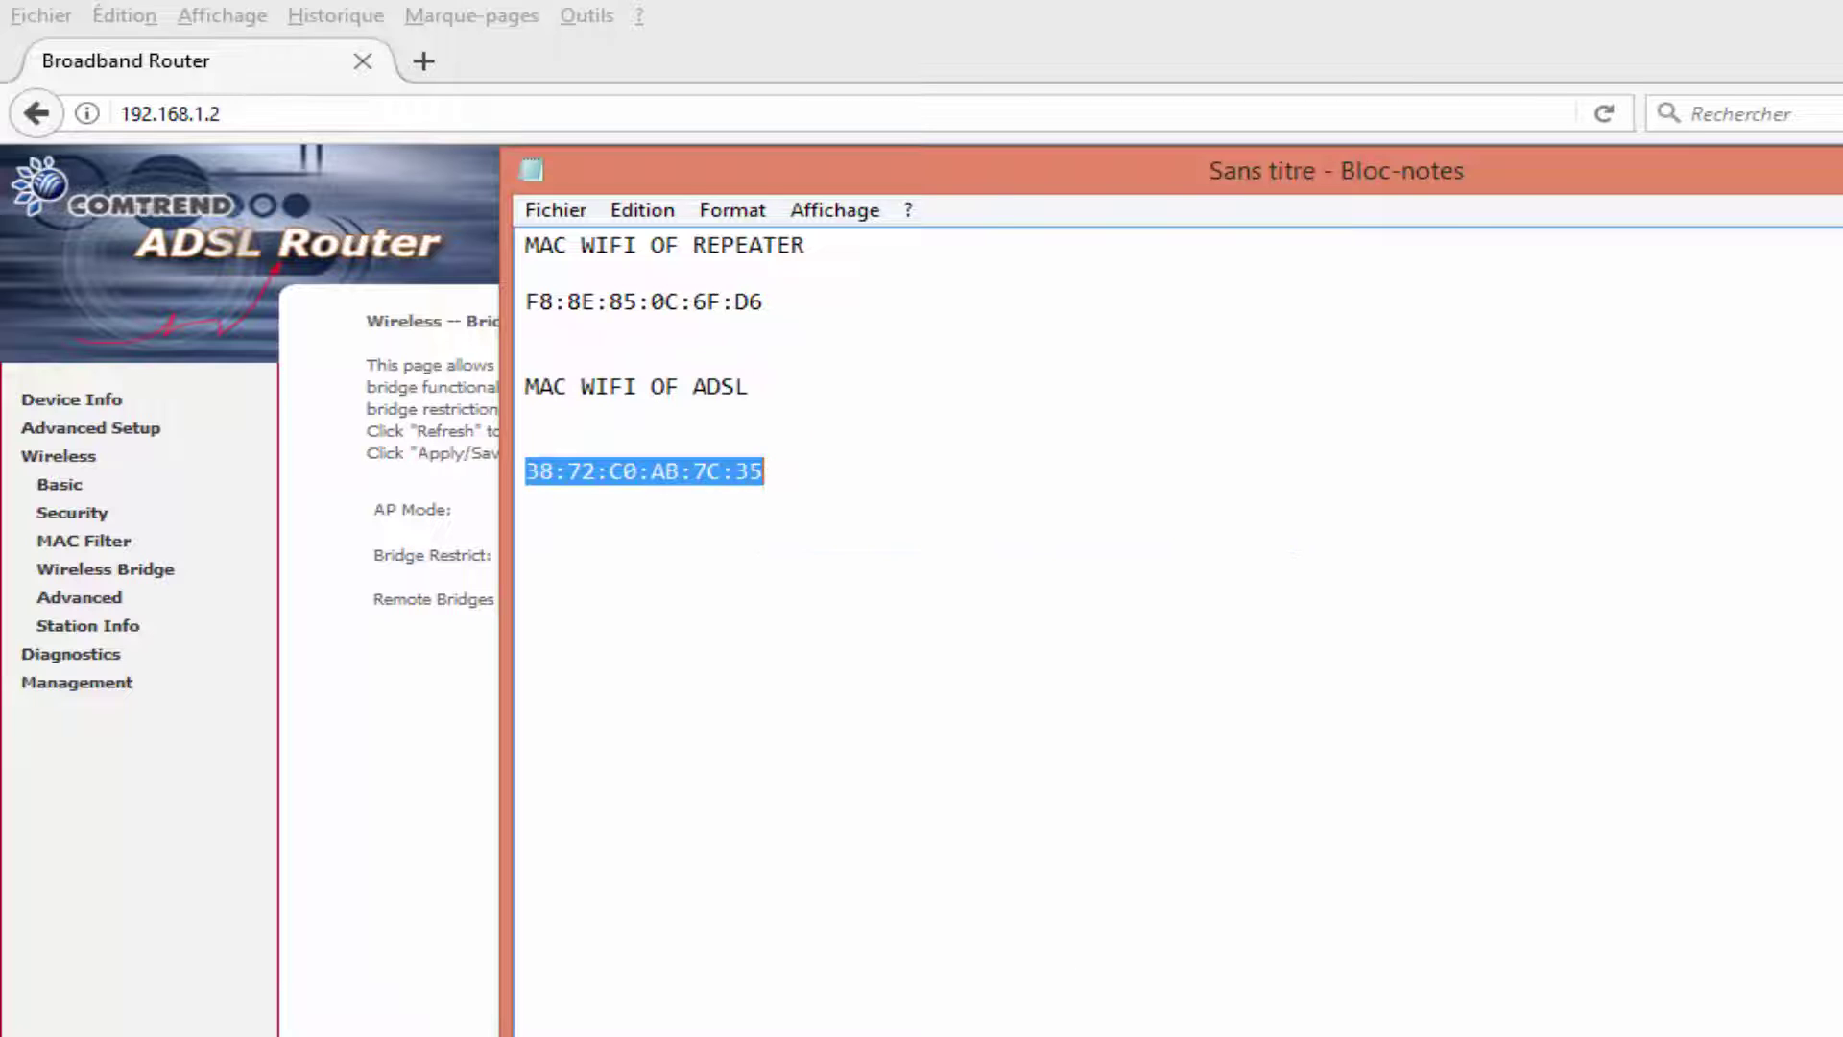
Paste the ADSL MAC into the first Remote Bridges MAC field and Apply/Save.
{"action": "key", "text": "super+Down"}
{"action": "left_click", "coordinate": [774, 592]}
{"action": "right_click", "coordinate": [774, 592]}
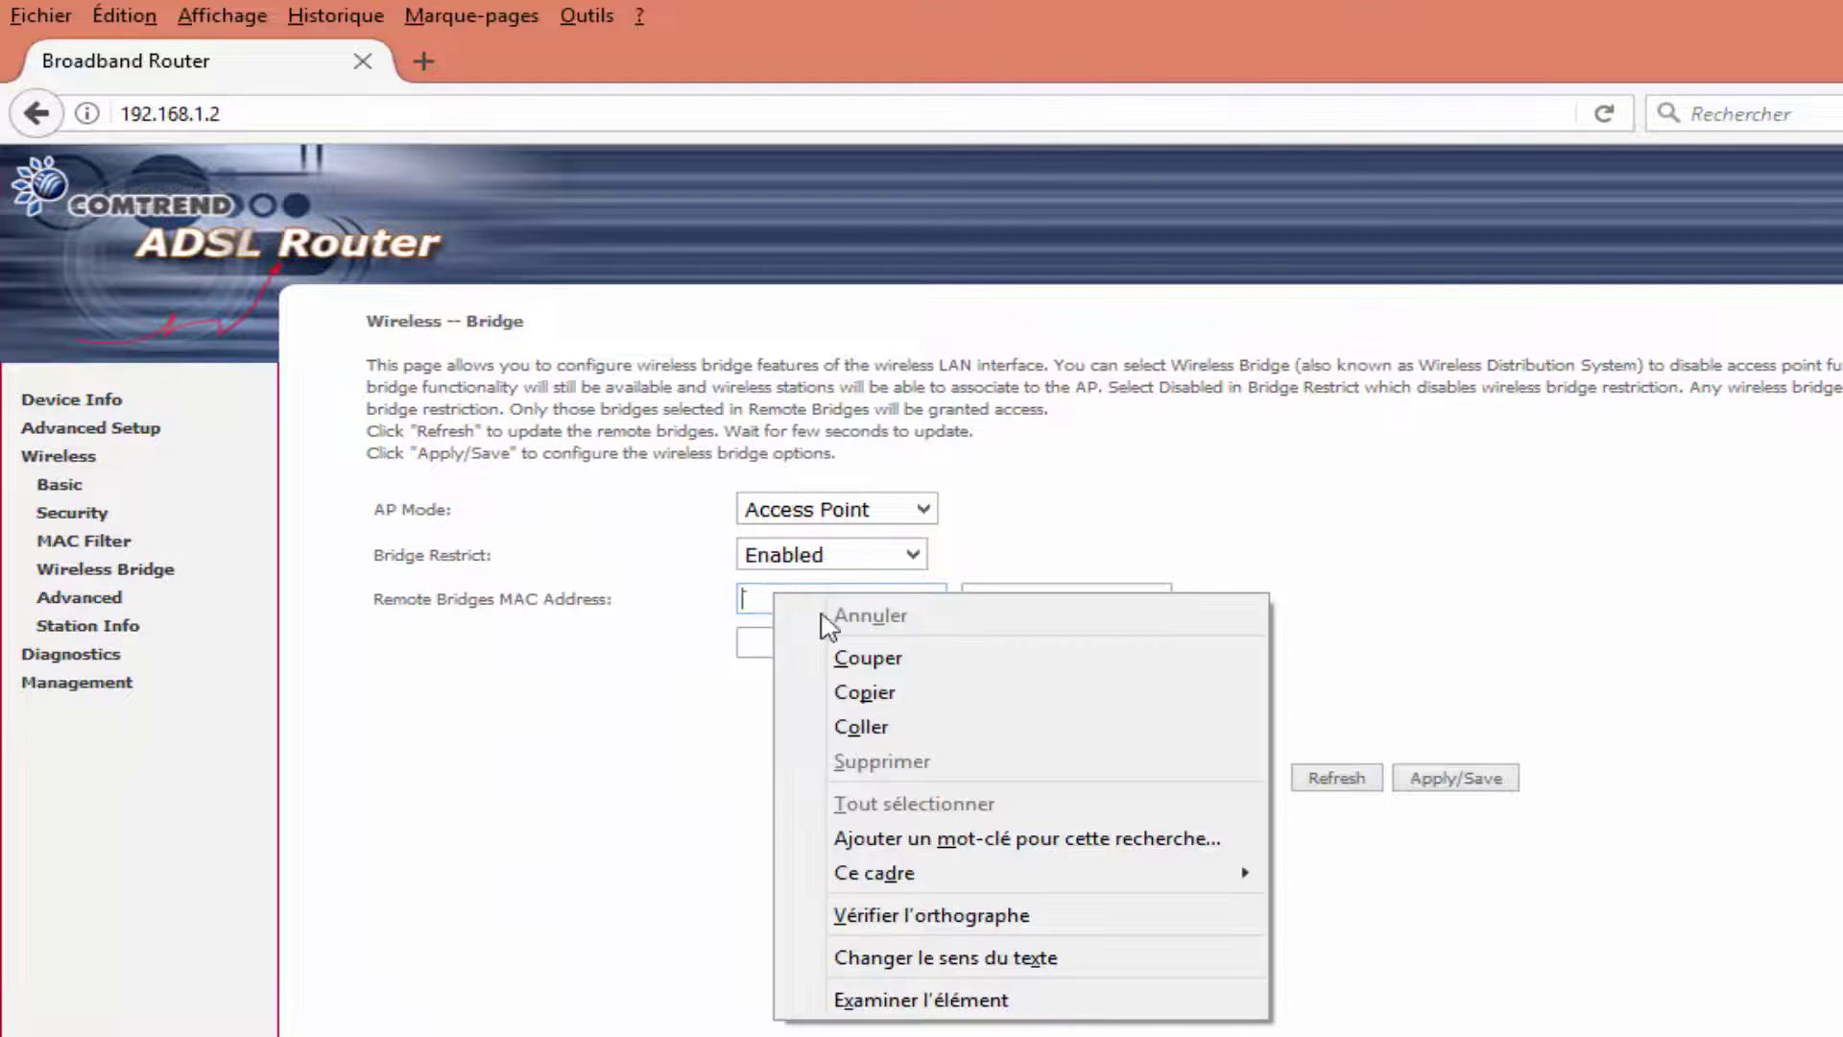
{"action": "left_click", "coordinate": [913, 731]}
{"action": "left_click", "coordinate": [1455, 780]}
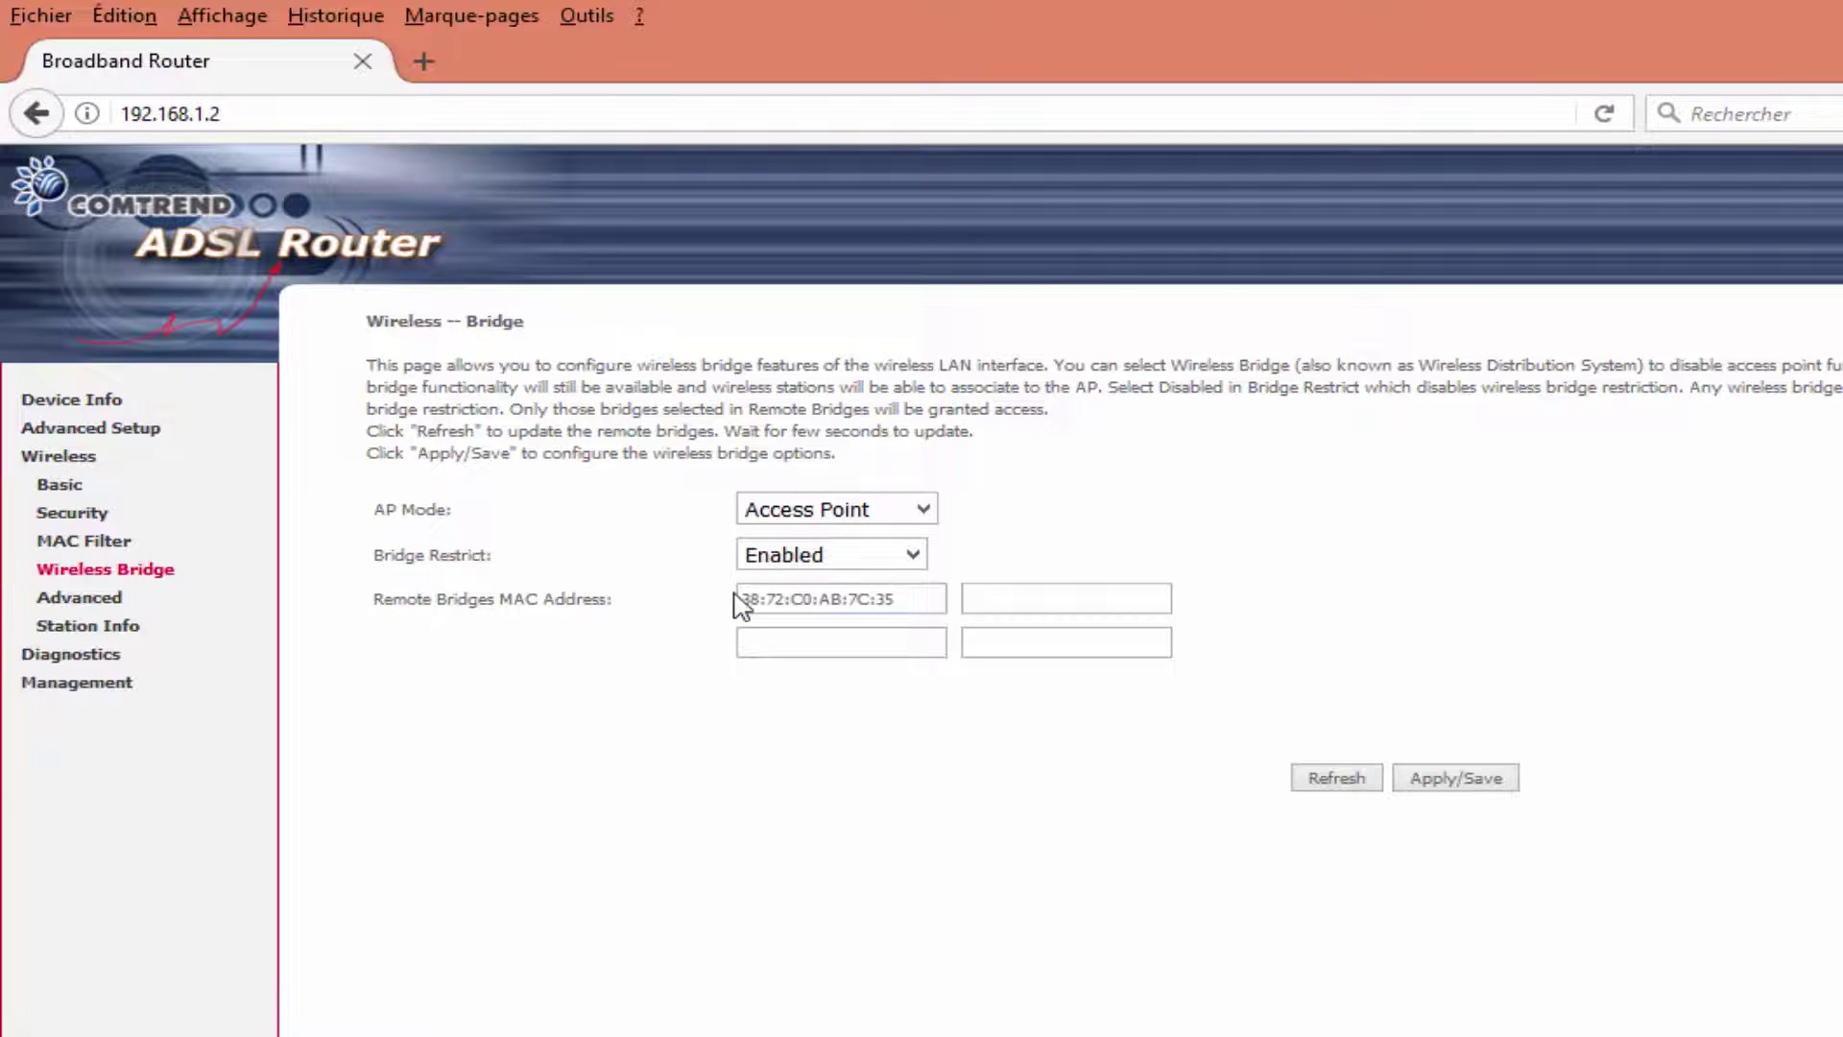
Reboot the 192.168.1.2 router from Management > Reboot and dismiss the ESET network prompt.
{"action": "left_click", "coordinate": [74, 681]}
{"action": "left_click", "coordinate": [69, 684]}
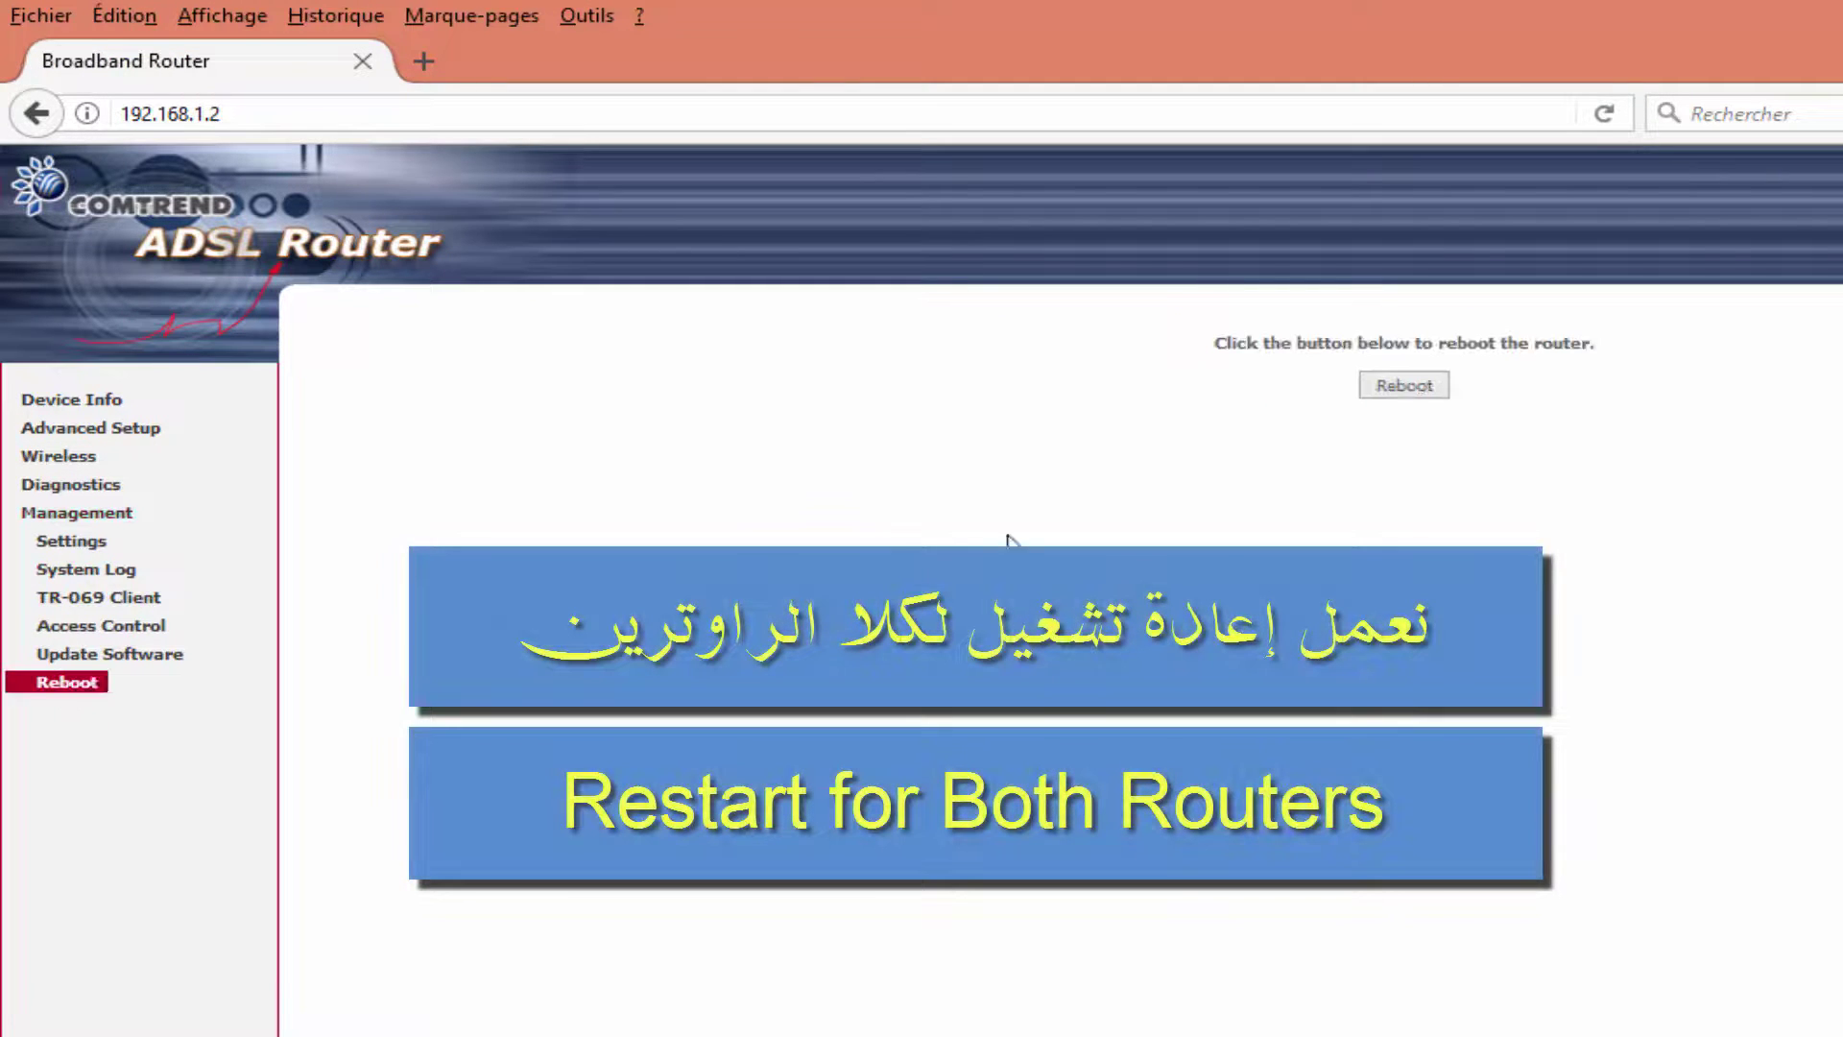
{"action": "left_click", "coordinate": [1402, 388]}
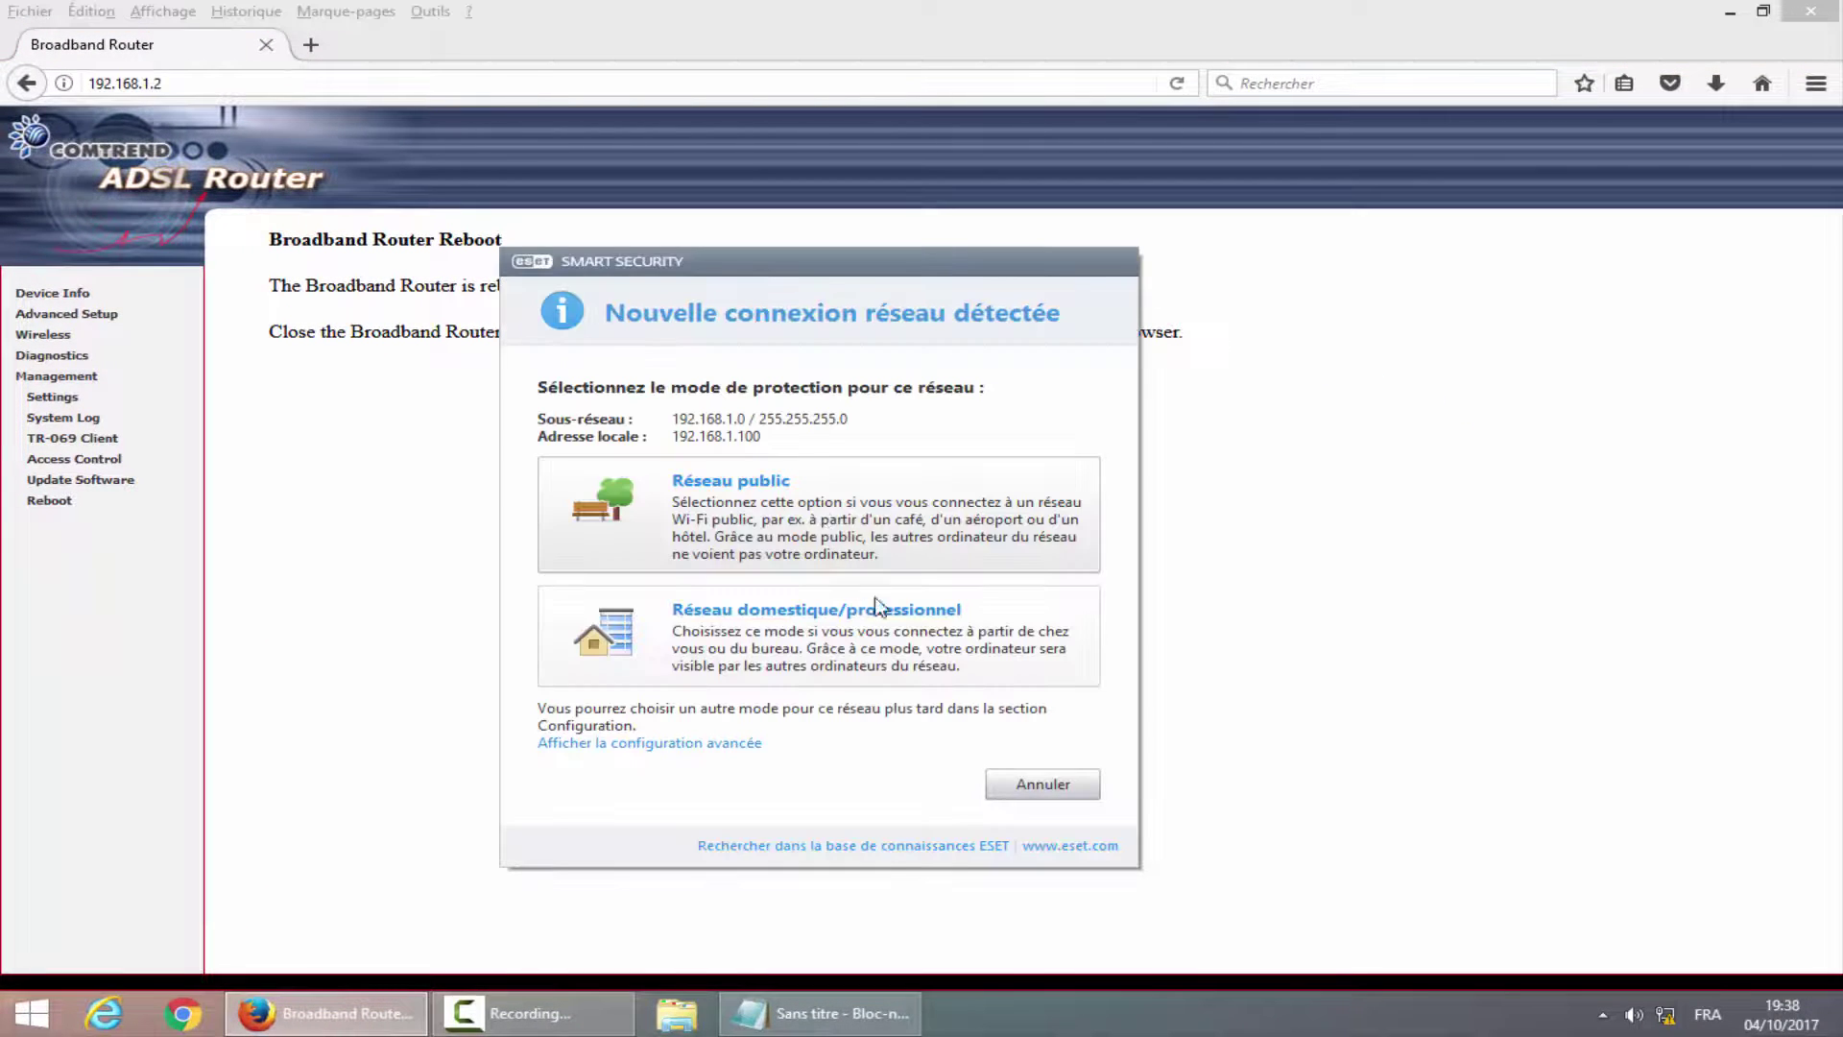
{"action": "left_click", "coordinate": [1037, 781]}
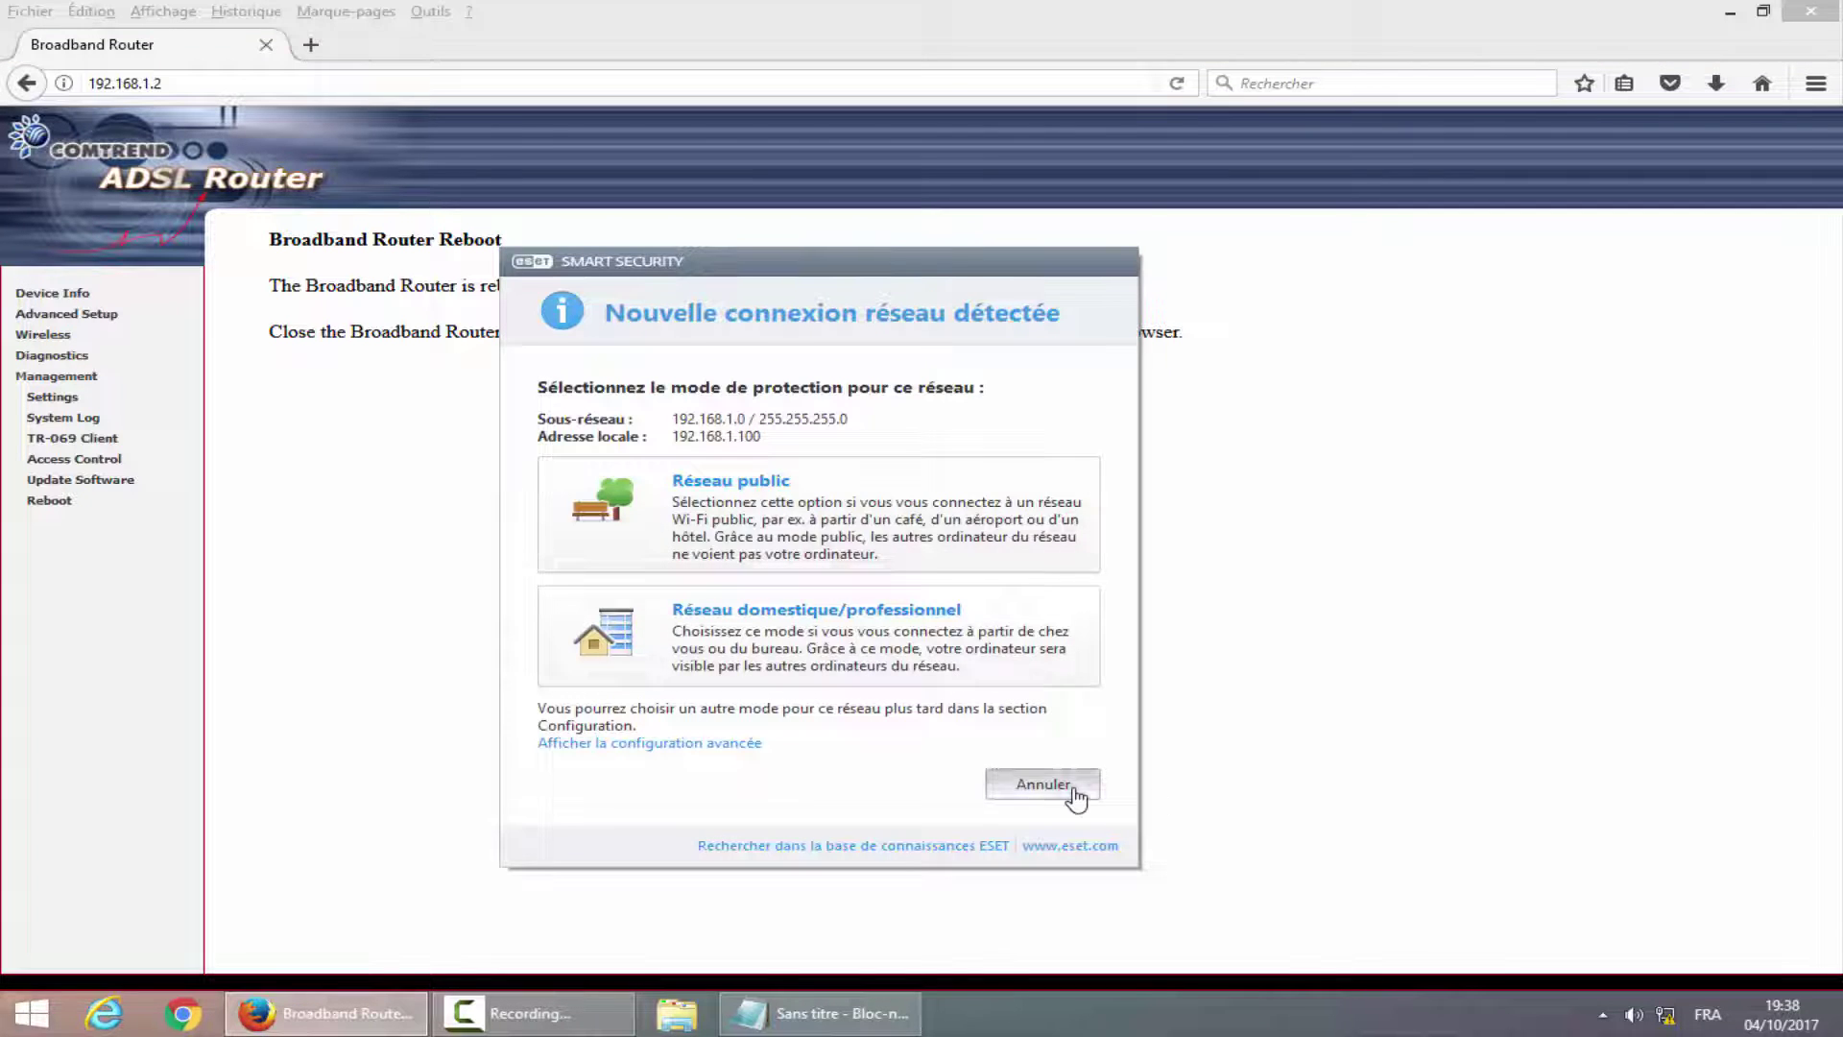
{"action": "left_click", "coordinate": [1072, 792]}
{"action": "left_click", "coordinate": [156, 84]}
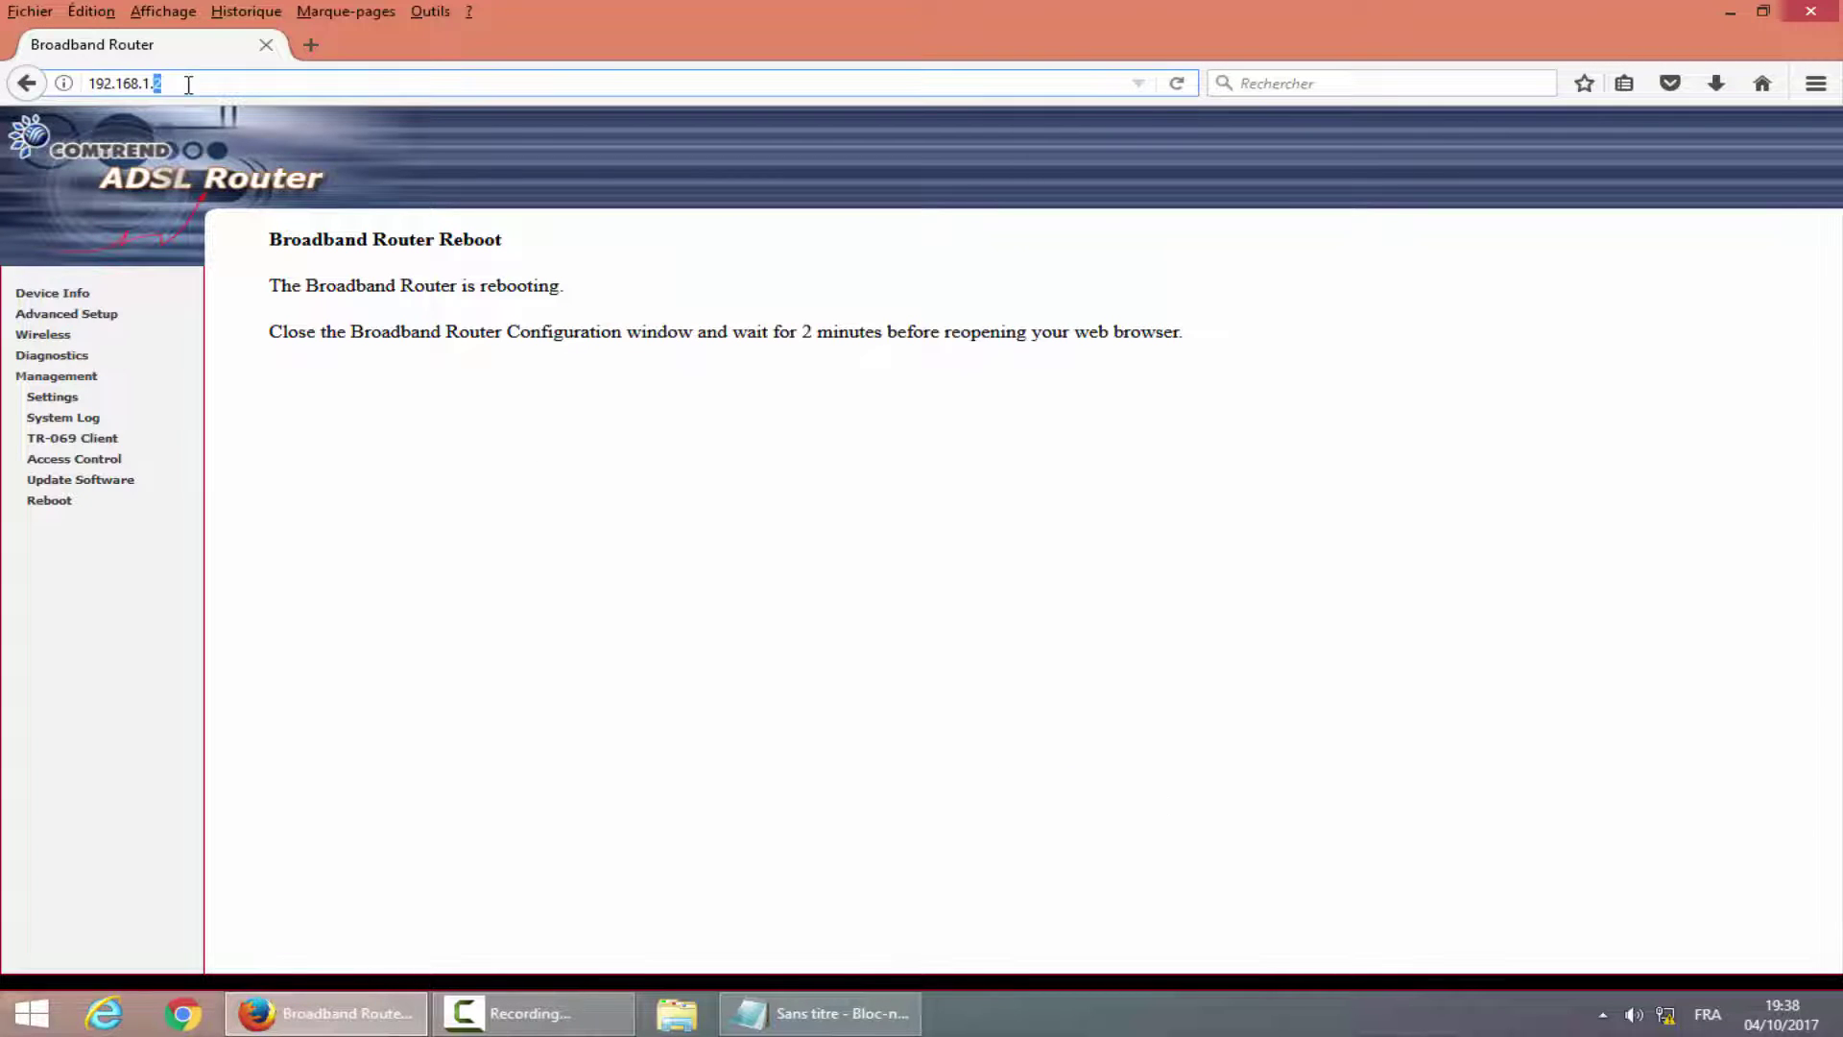
Load 192.168.1.1, reboot it from Management > Reboot, and dismiss the ESET prompt.
{"action": "type", "text": "1"}
{"action": "key", "text": "Return"}
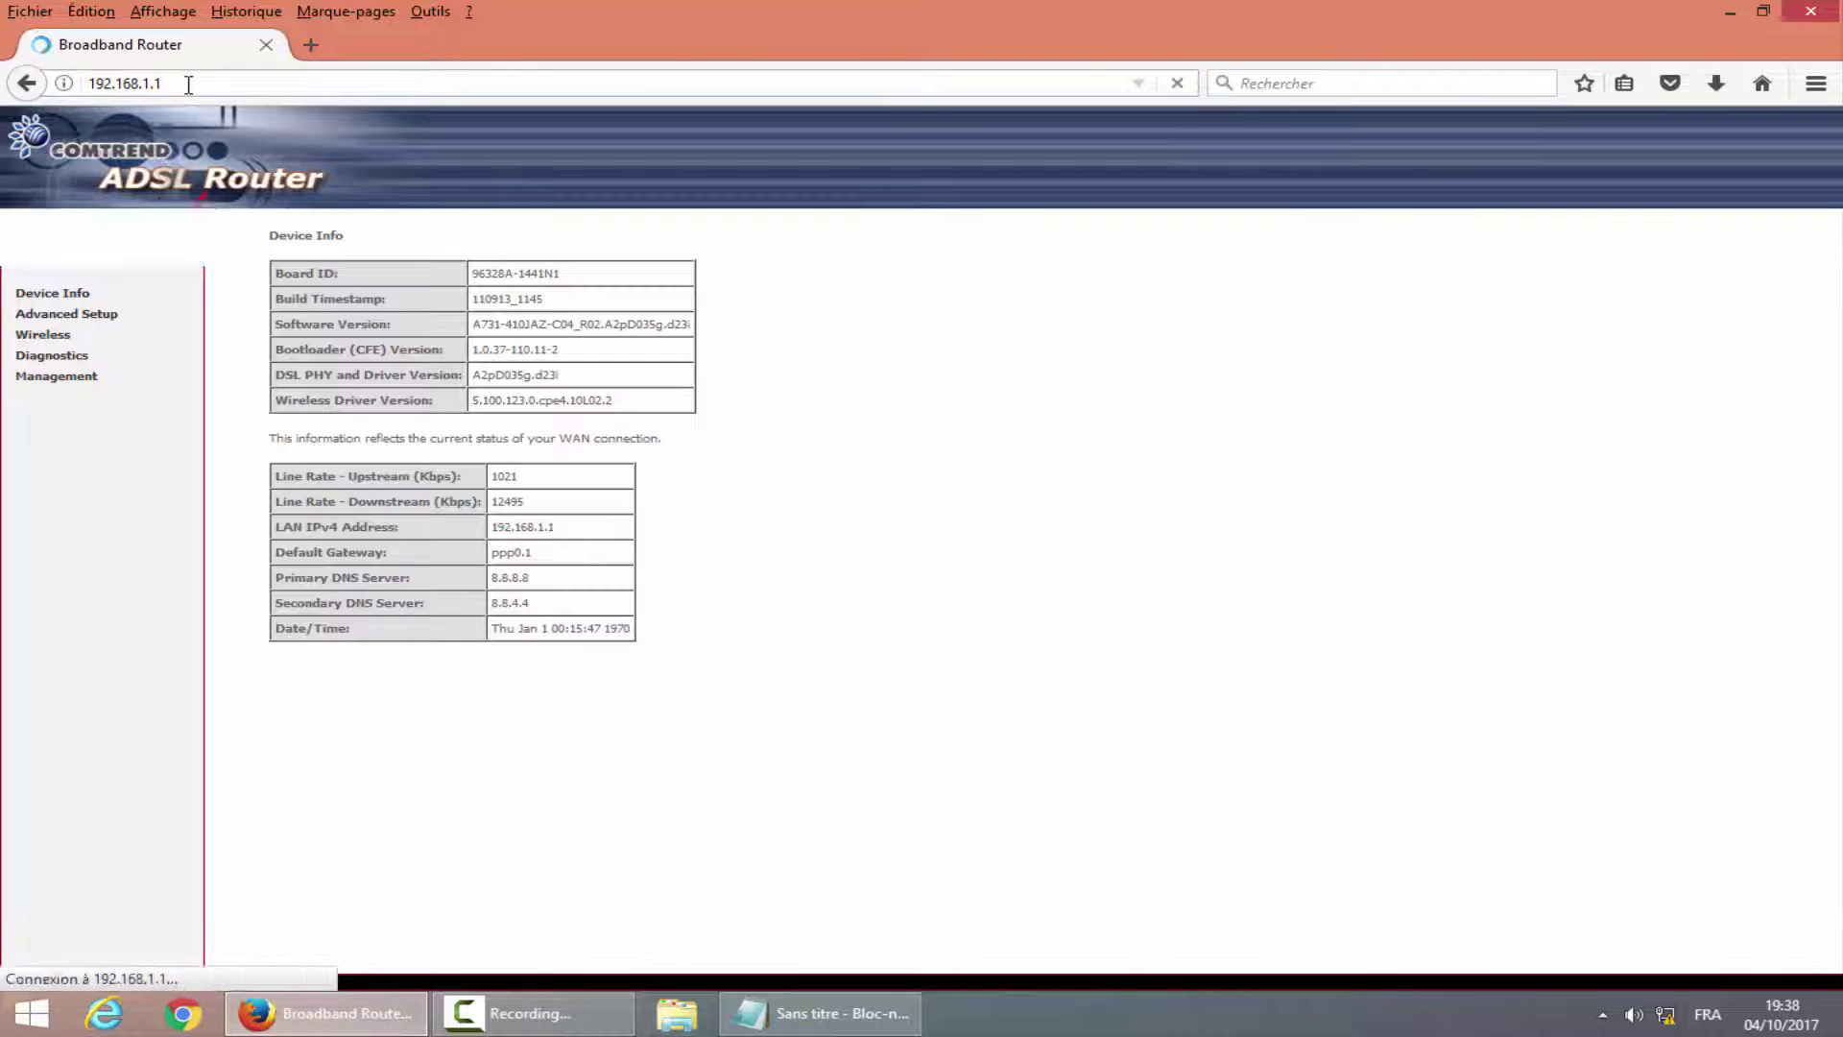
{"action": "left_click", "coordinate": [62, 378]}
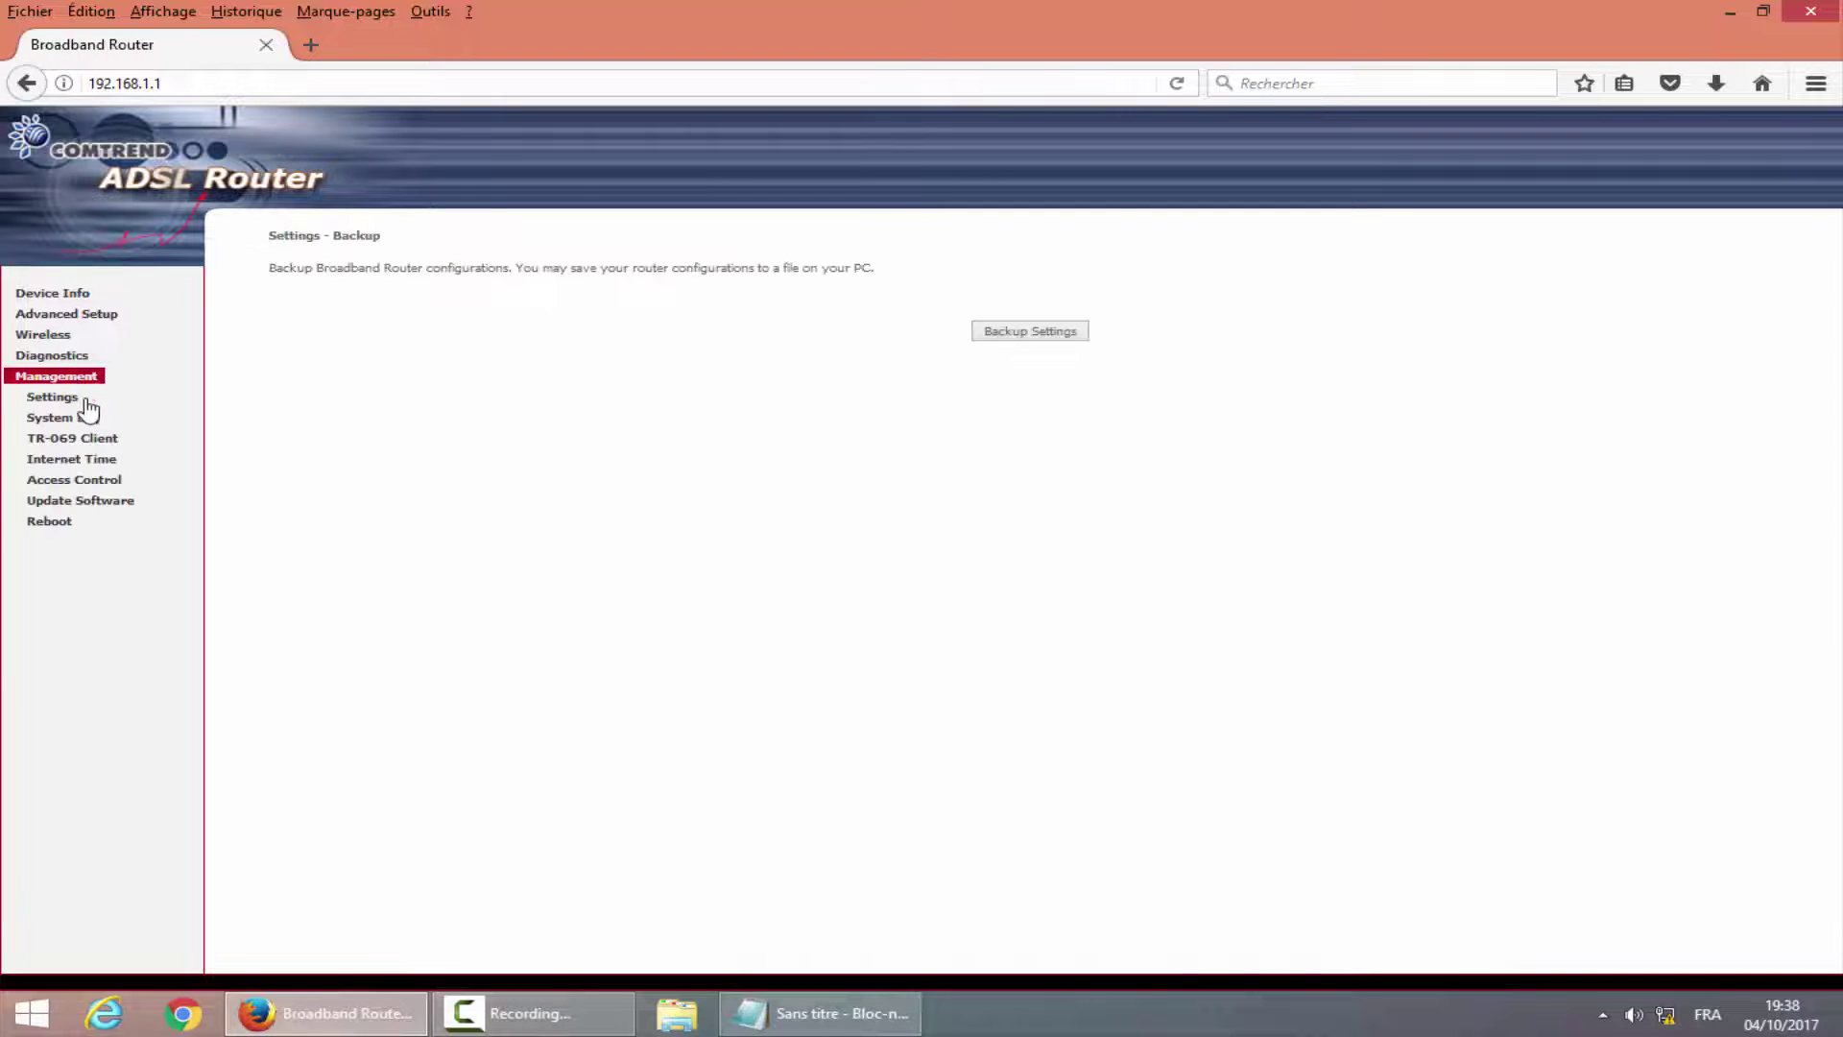
{"action": "left_click", "coordinate": [52, 522]}
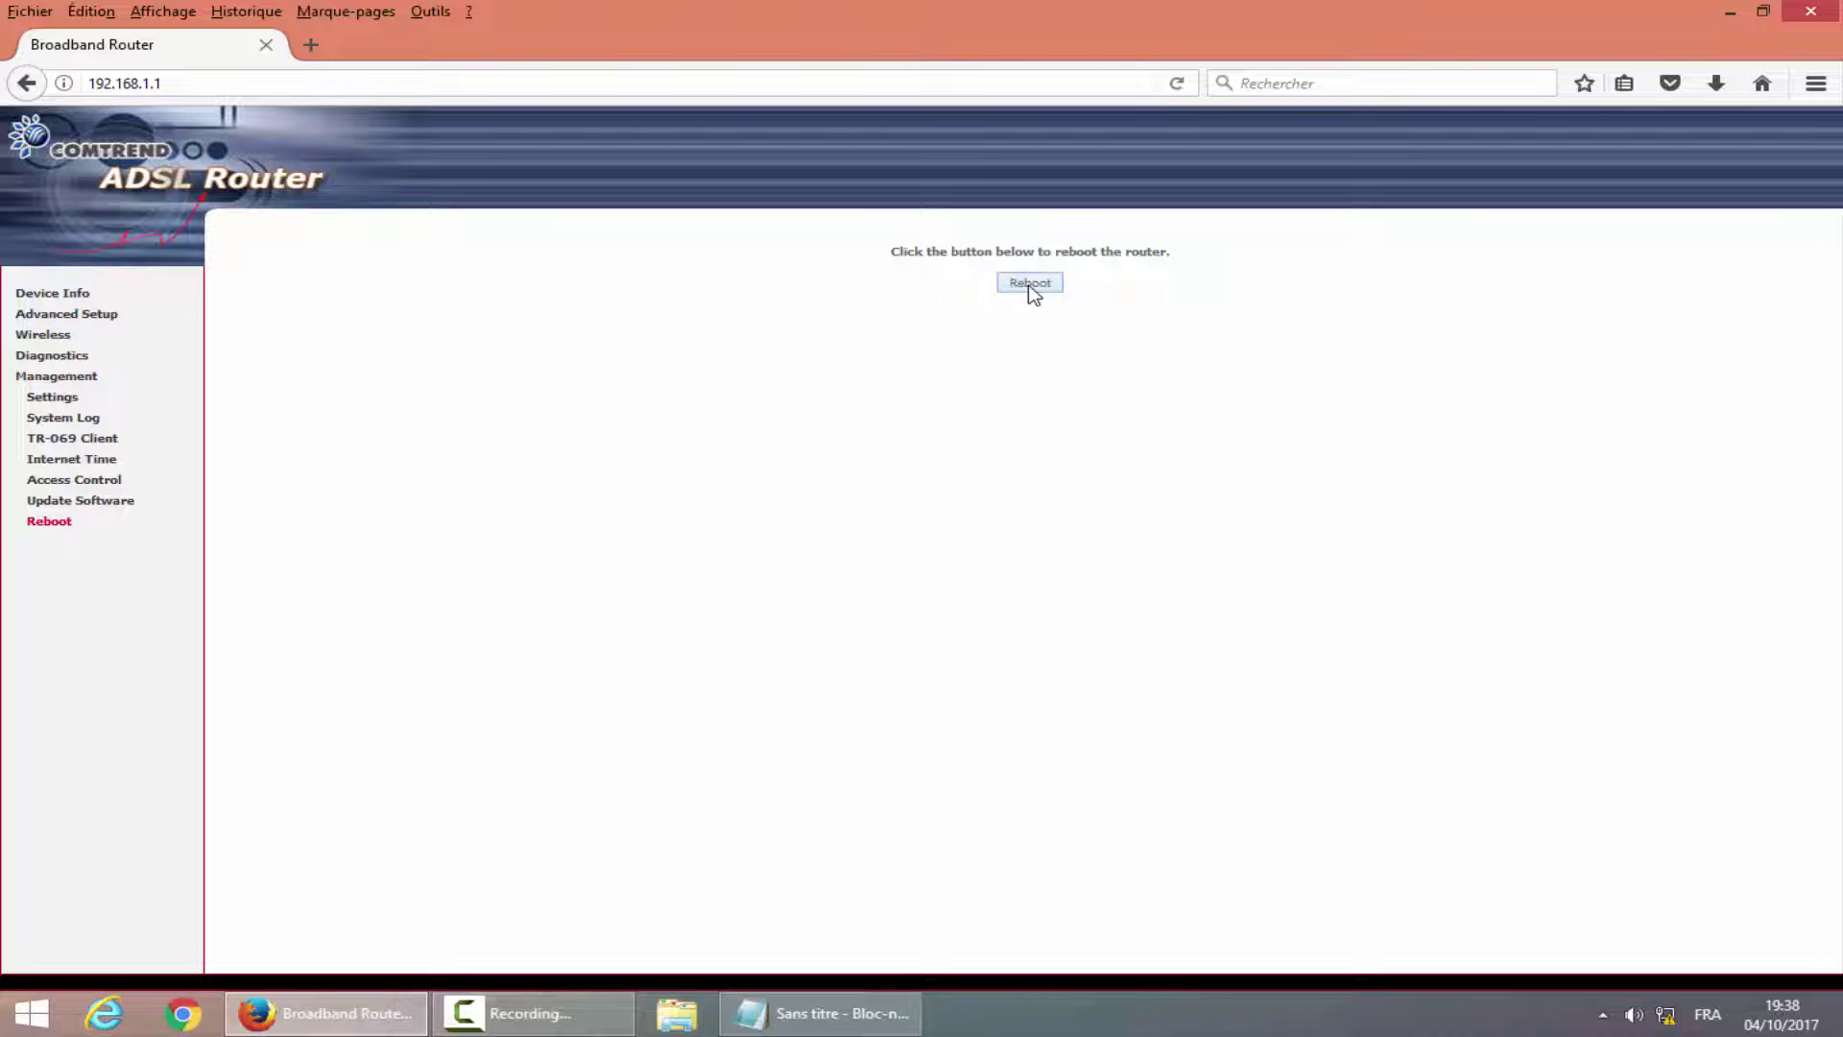
{"action": "left_click", "coordinate": [1029, 284]}
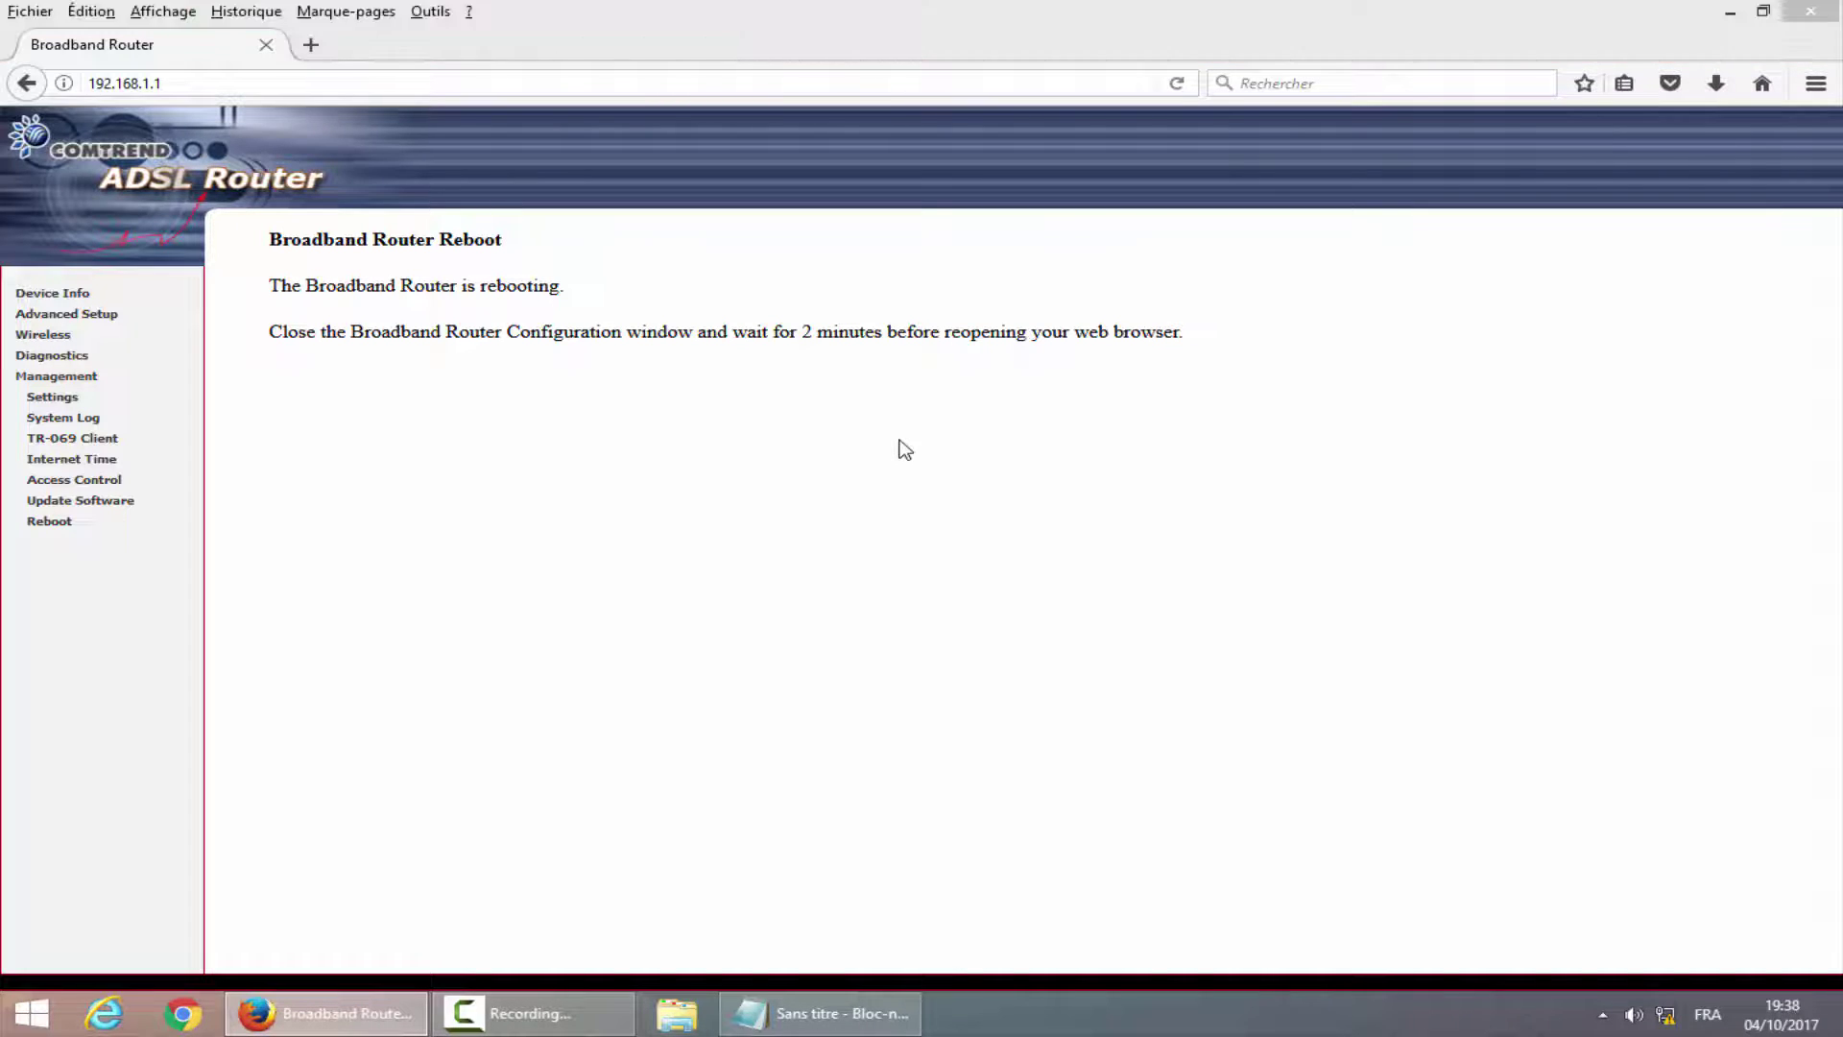
{"action": "left_click", "coordinate": [1057, 772]}
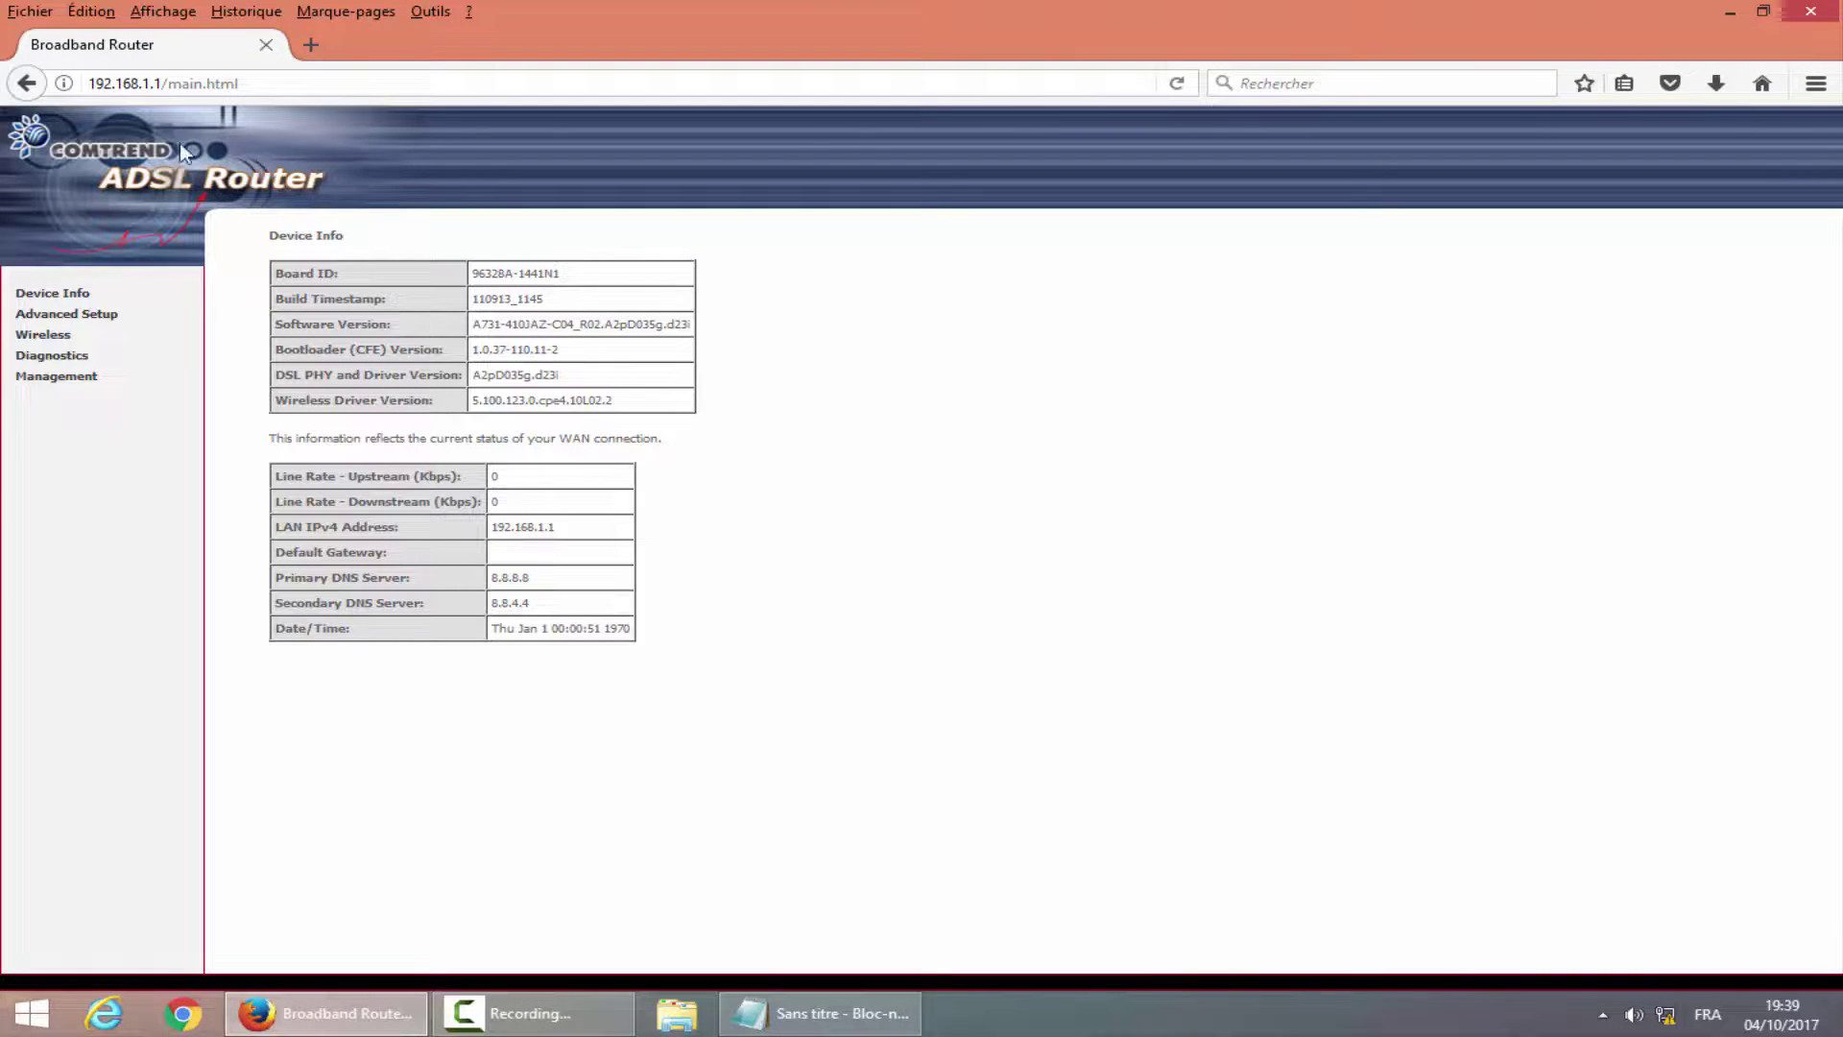
Load Device Info at 192.168.1.2, then at 192.168.1.1, confirming both routers respond.
{"action": "left_click_drag", "start_coordinate": [154, 84], "coordinate": [286, 85]}
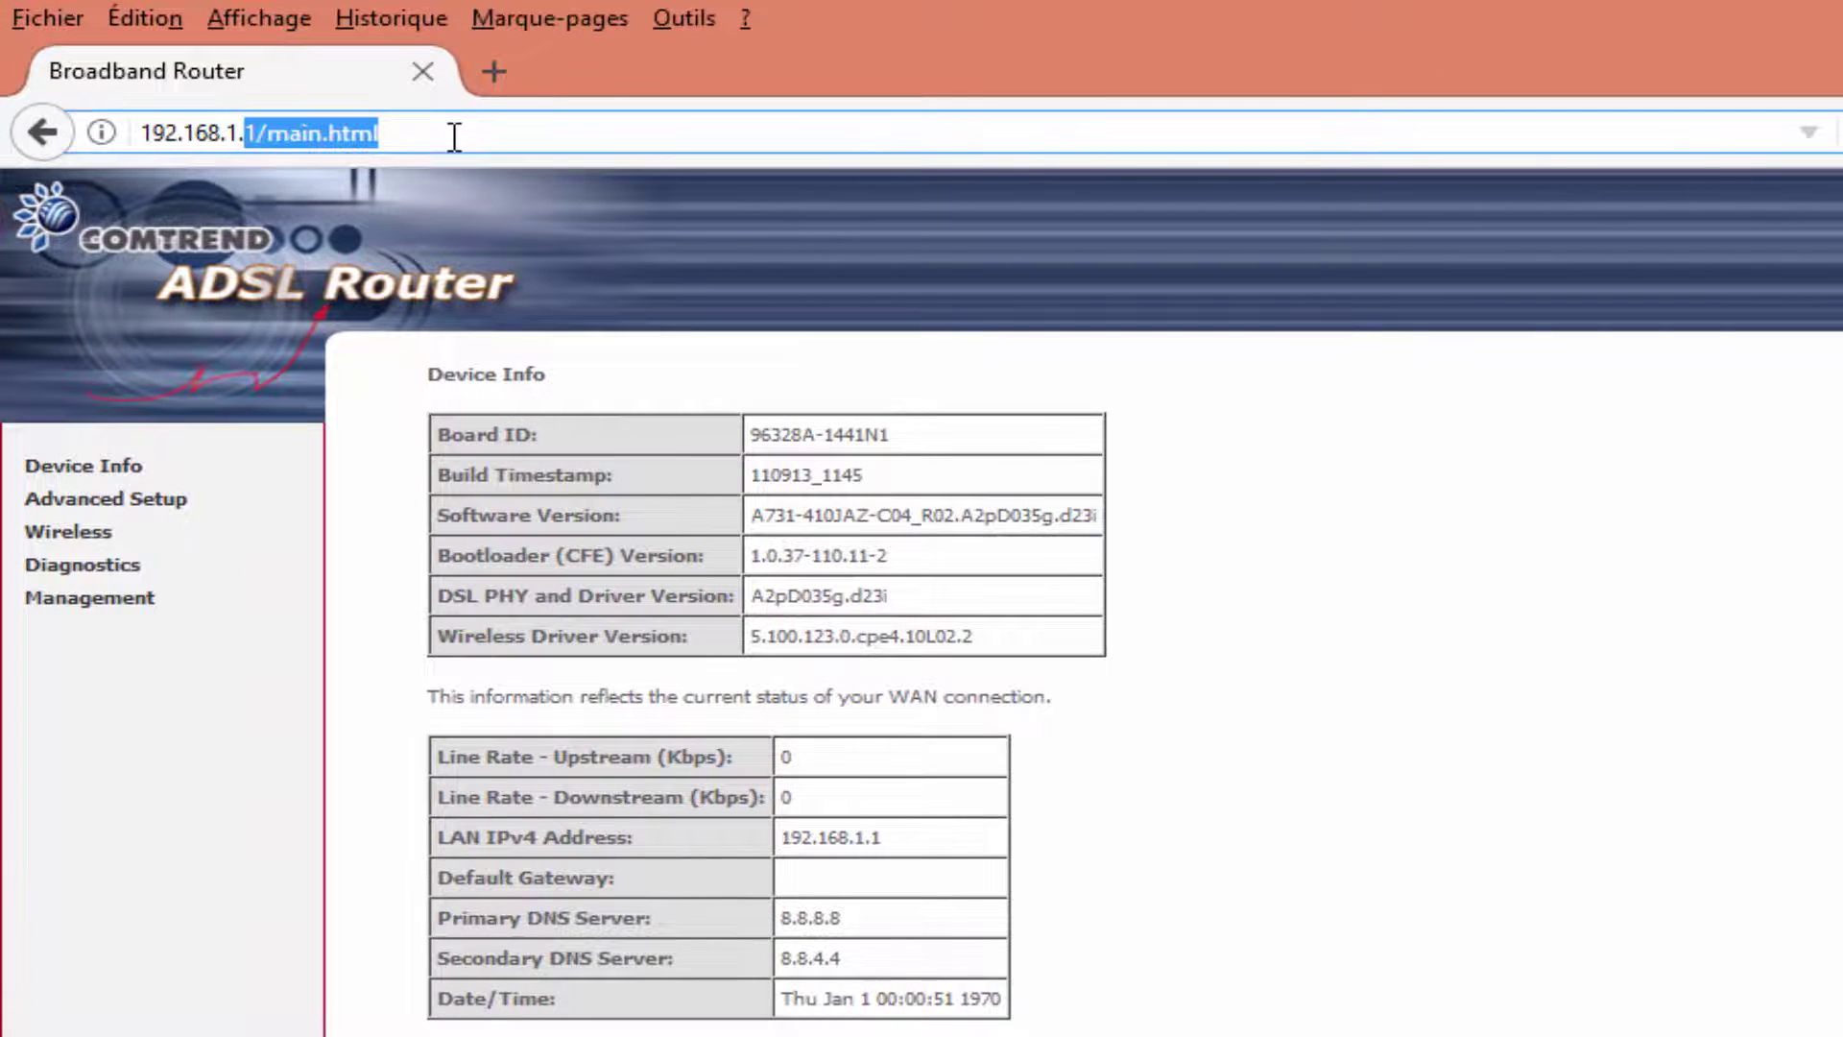
{"action": "type", "text": "2.168.1.2"}
{"action": "key", "text": "Return"}
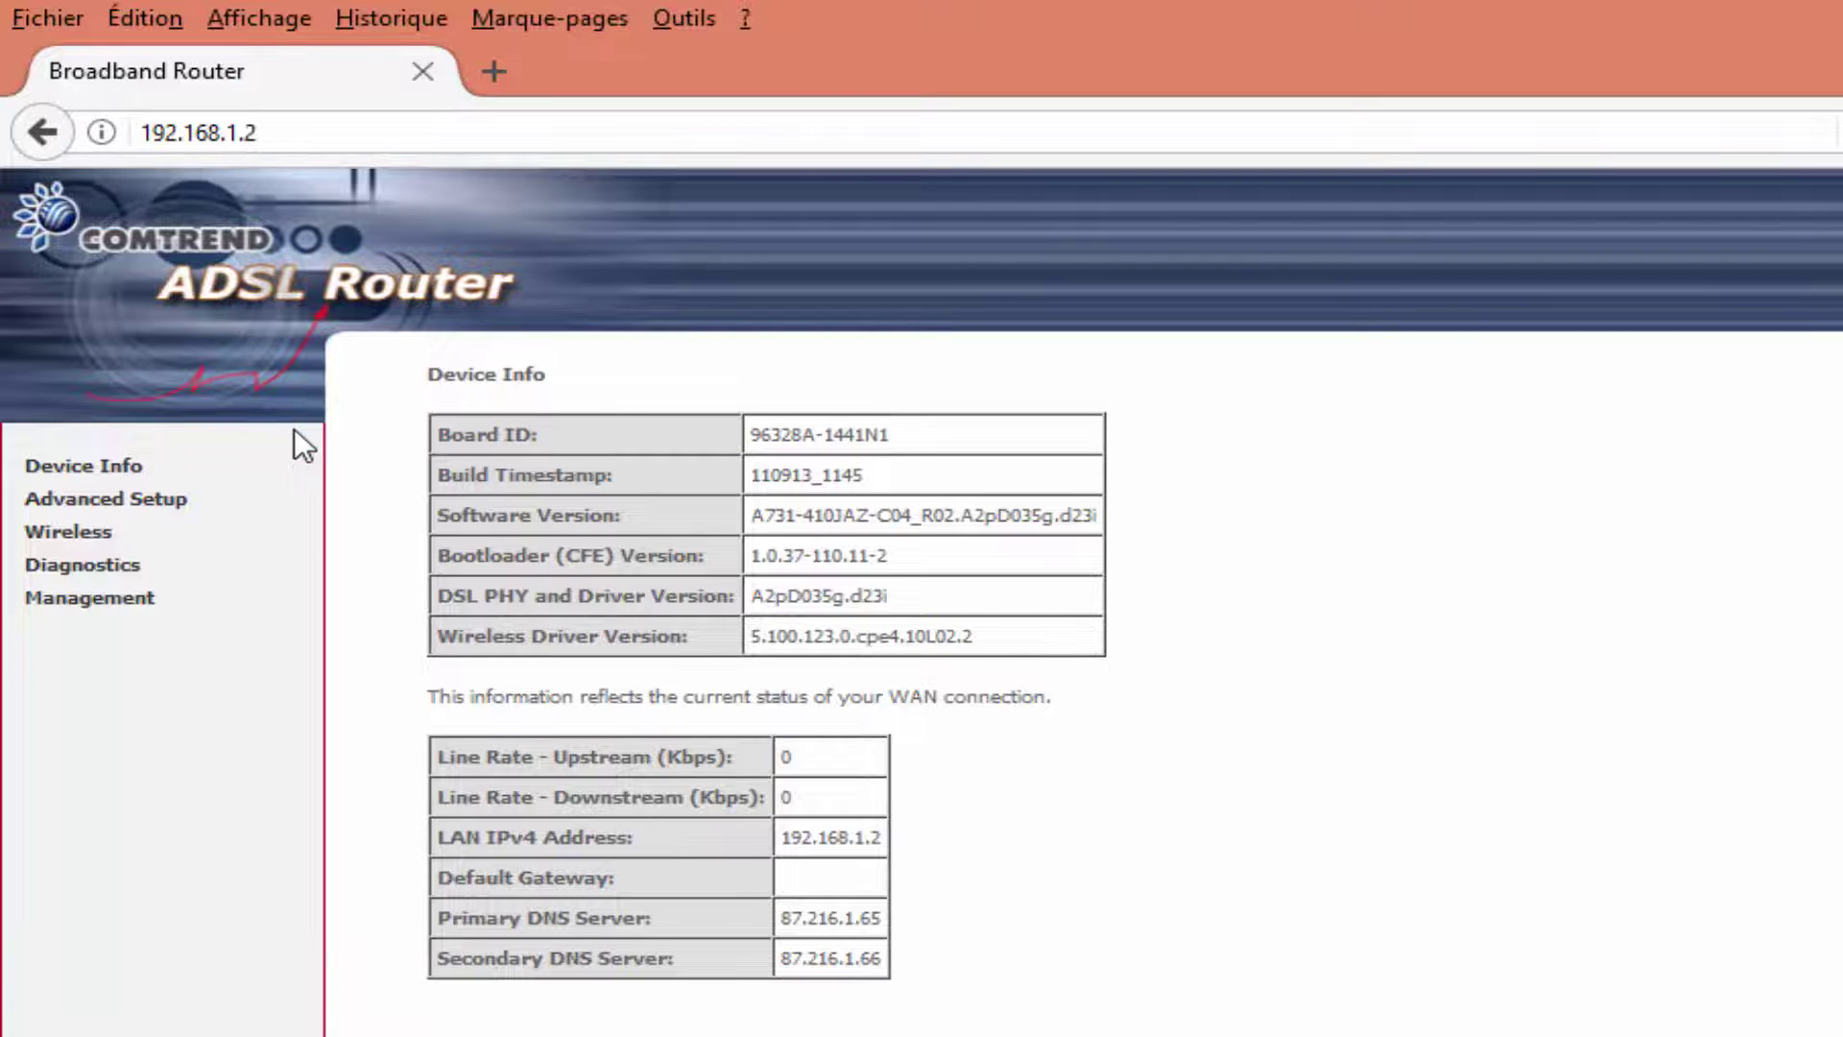
{"action": "left_click", "coordinate": [247, 132]}
{"action": "left_click", "coordinate": [278, 133], "text": "shift"}
{"action": "type", "text": "1"}
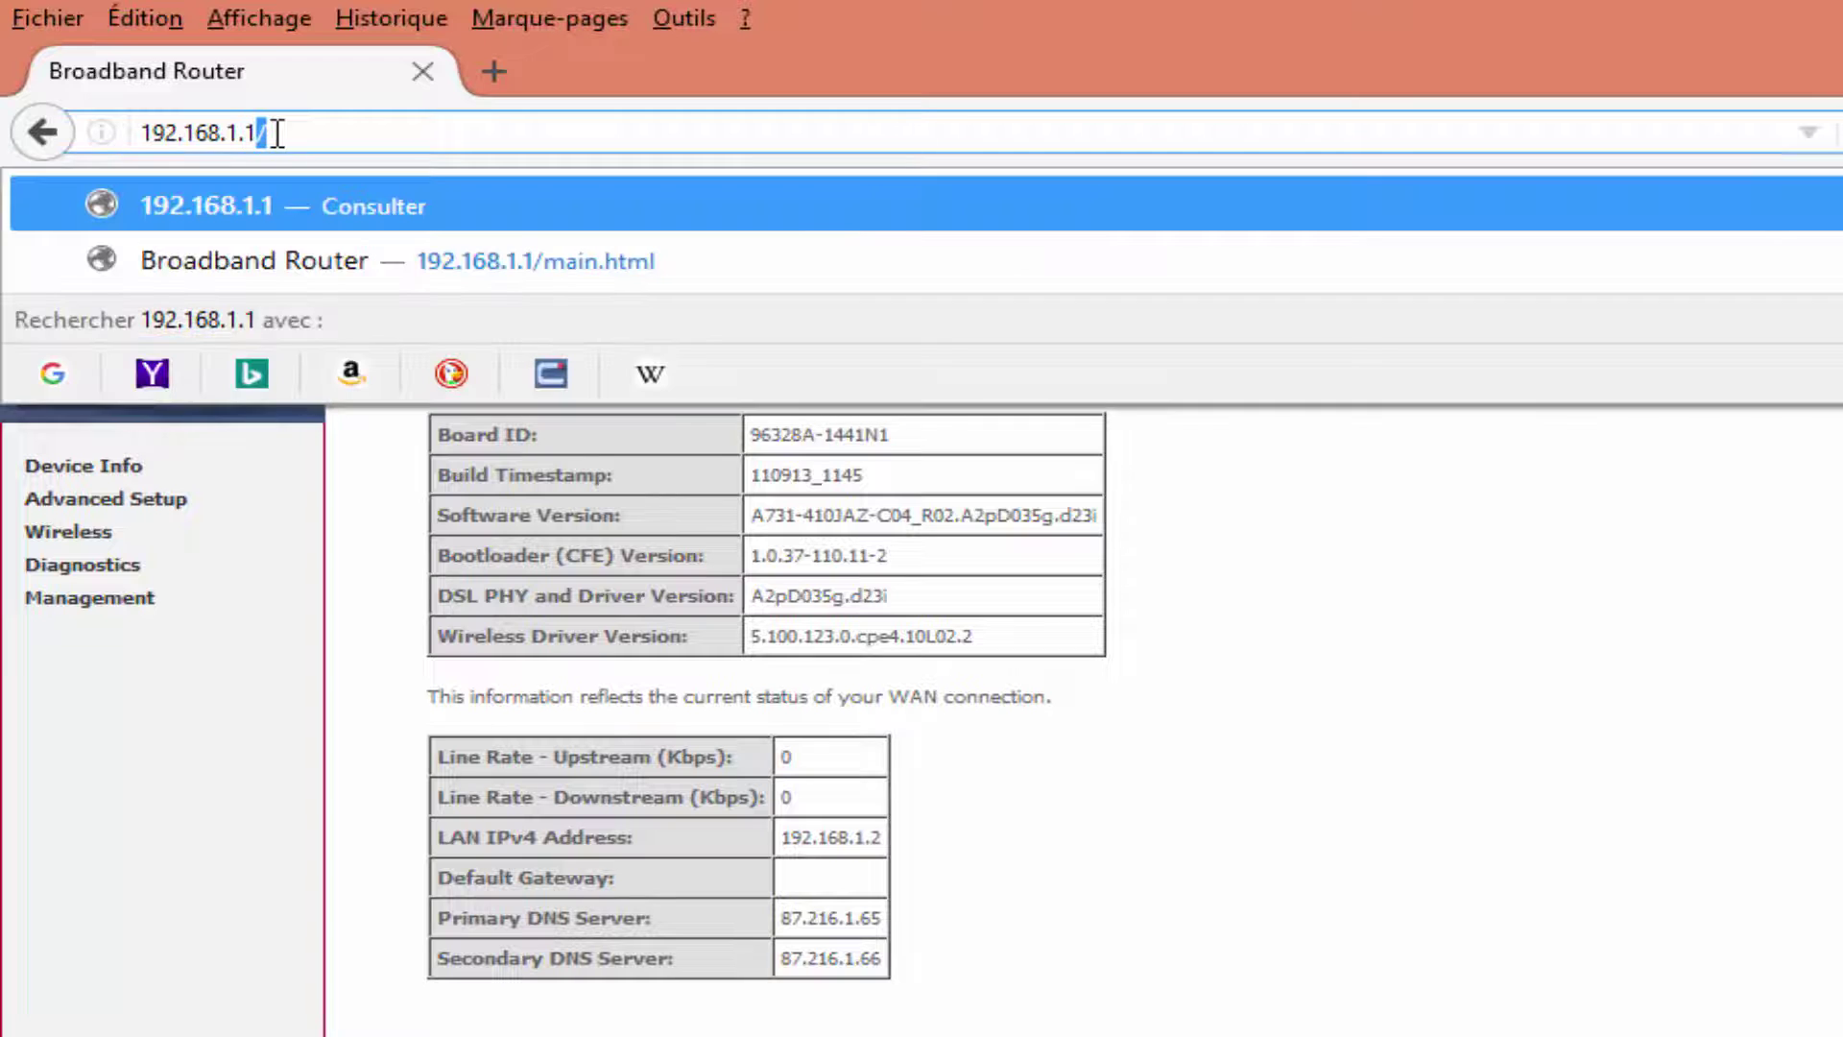
{"action": "key", "text": "Return"}
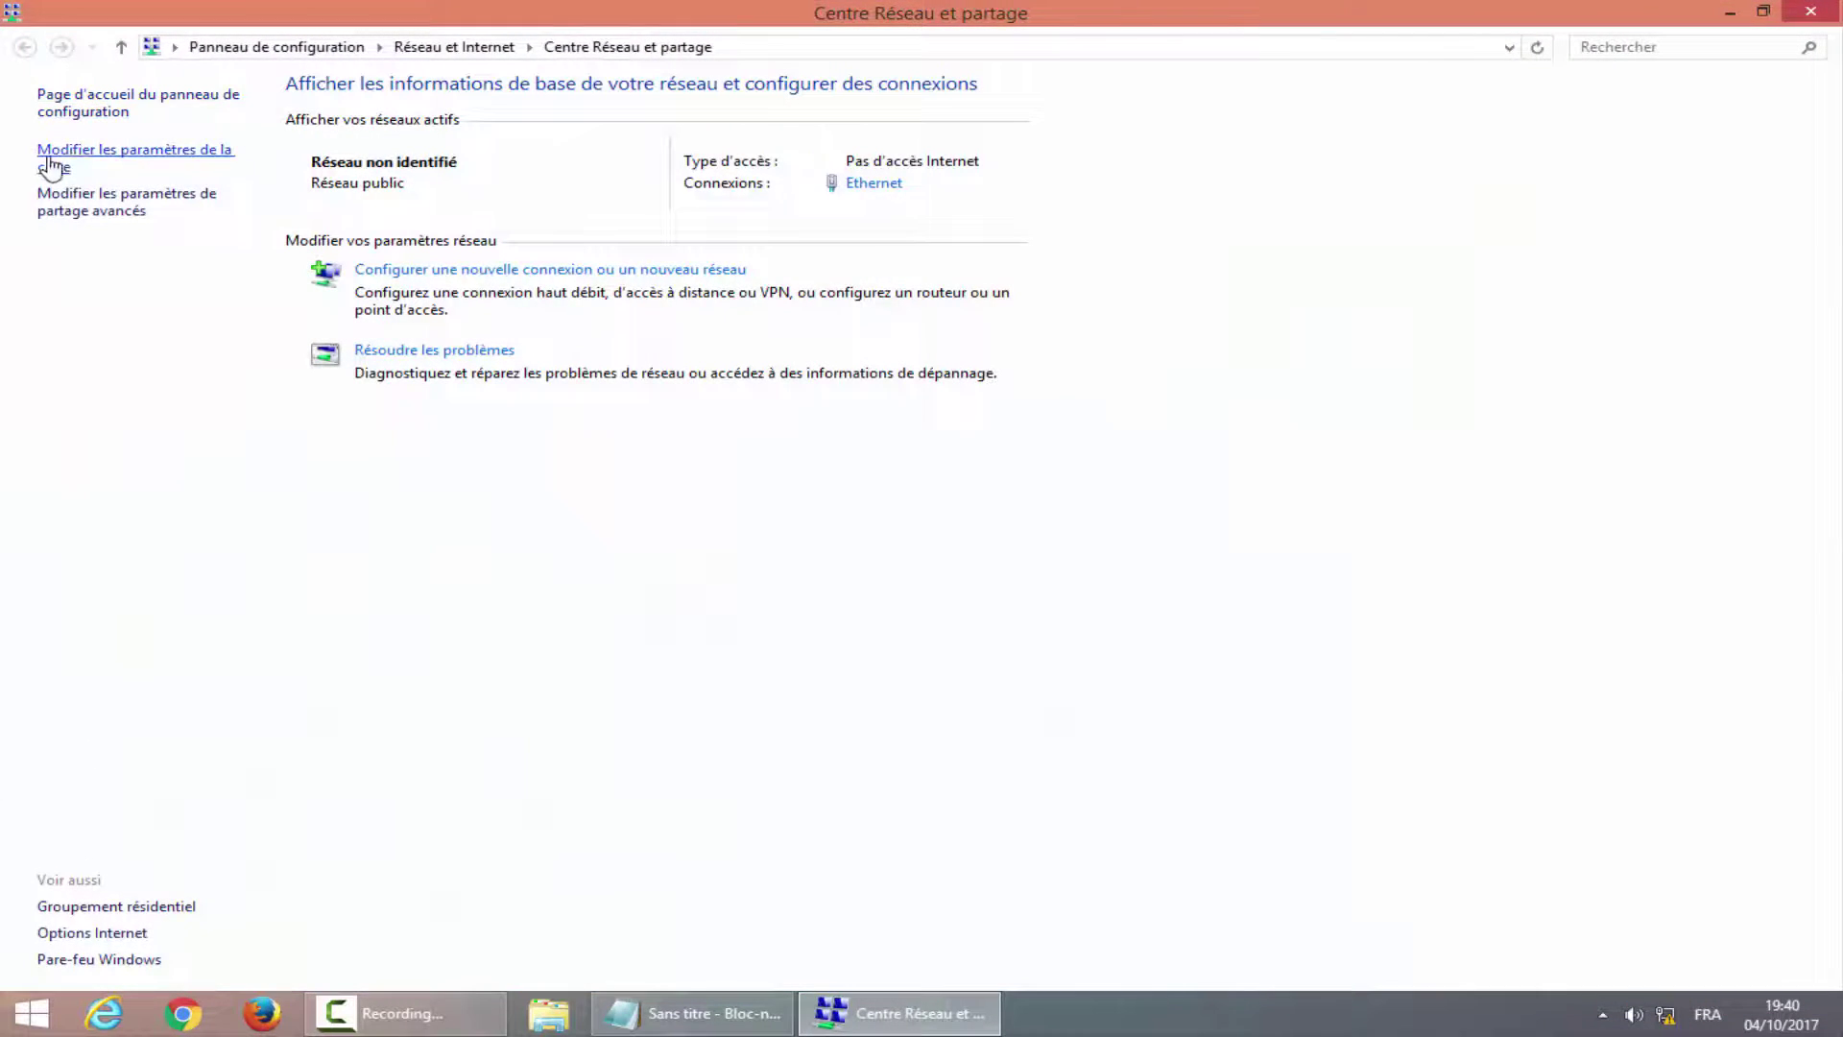
Switch Ethernet's IPv4 to automatic IP and DNS addresses, confirm, and close the adapter windows.
{"action": "left_click", "coordinate": [51, 168]}
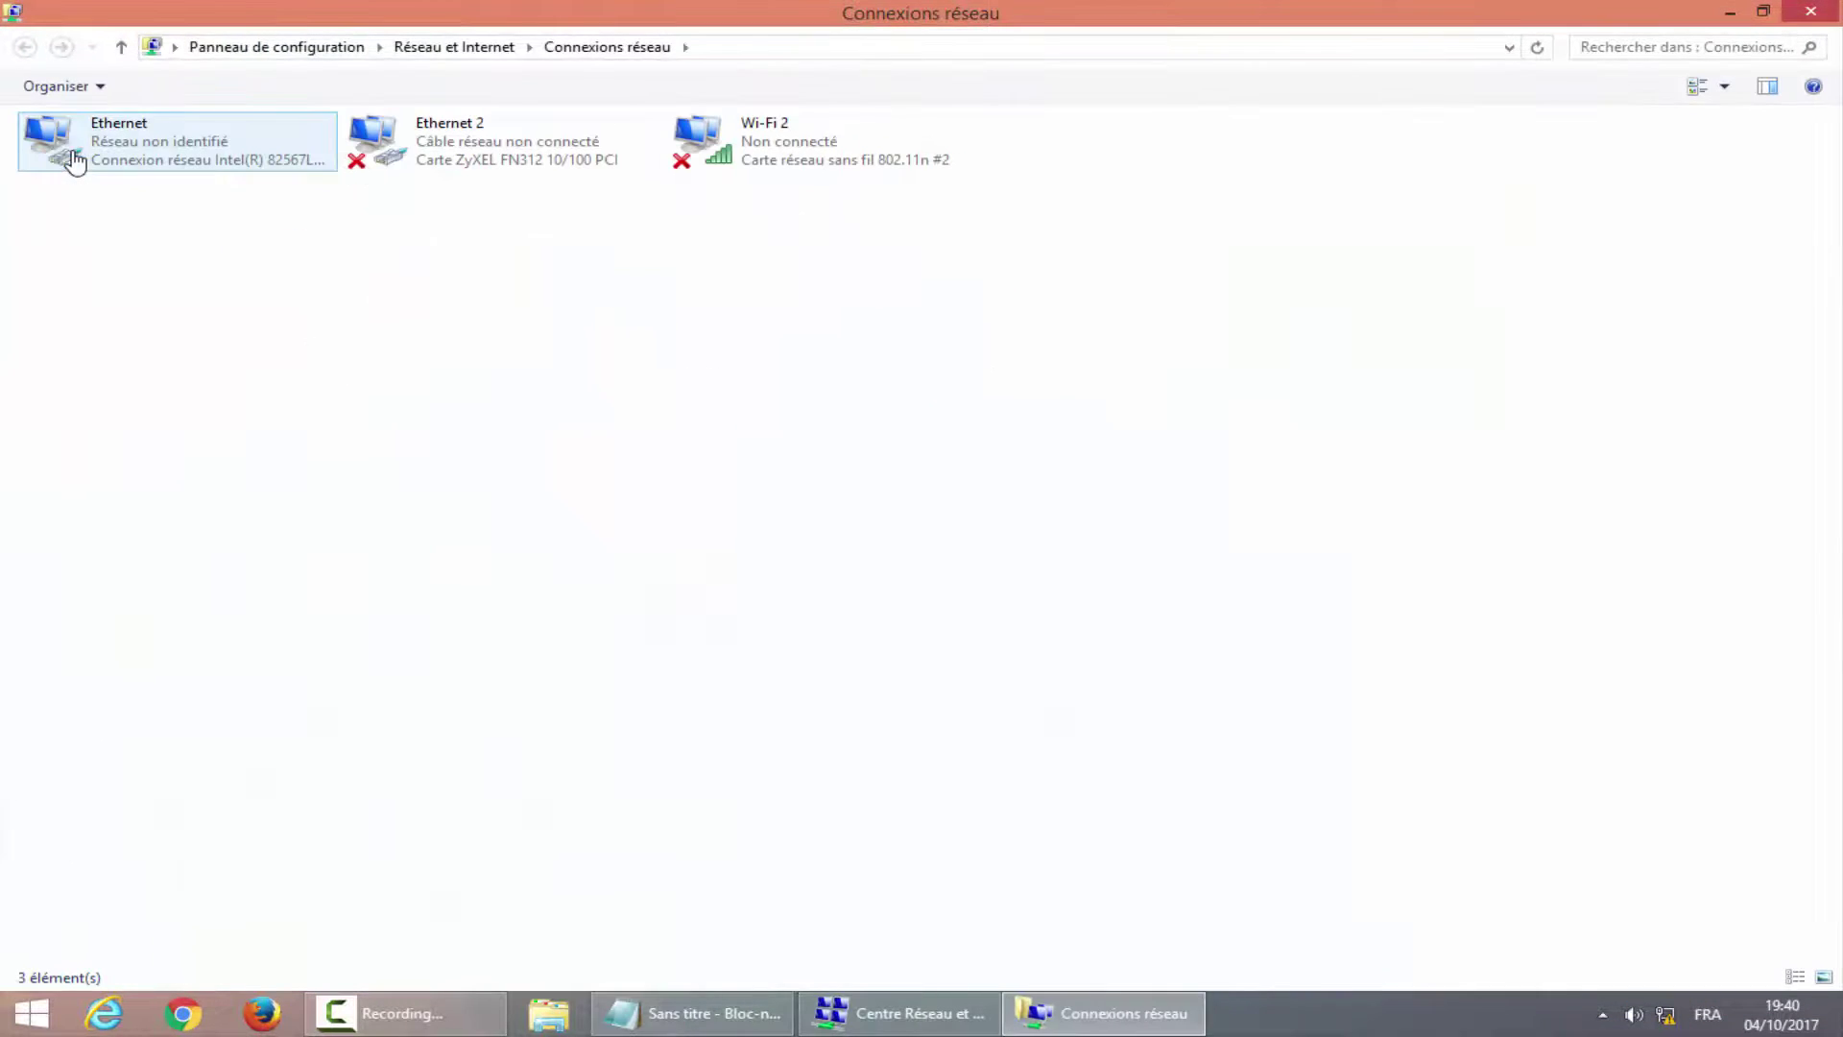
{"action": "left_click", "coordinate": [137, 154]}
{"action": "double_click", "coordinate": [138, 154]}
{"action": "left_click", "coordinate": [783, 698]}
{"action": "scroll", "coordinate": [987, 576], "scroll_direction": "down", "scroll_amount": 1}
{"action": "double_click", "coordinate": [986, 597]}
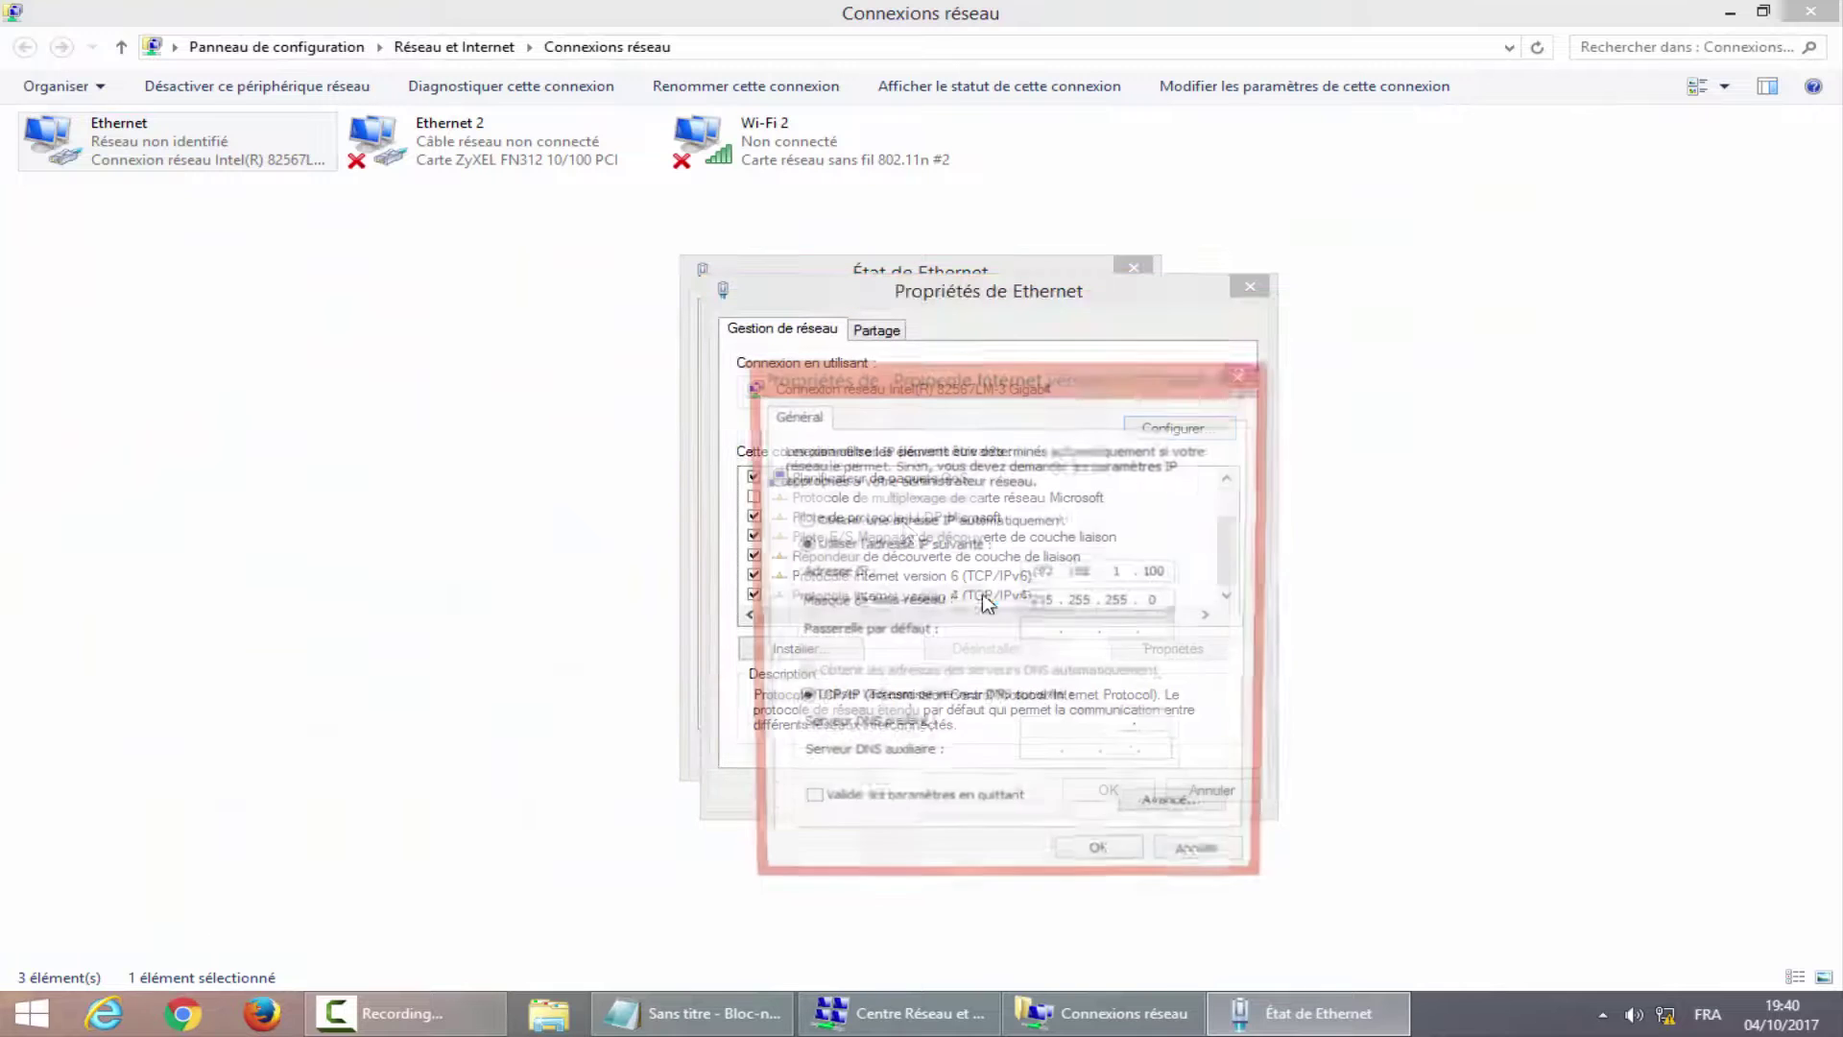
{"action": "left_click", "coordinate": [843, 521]}
{"action": "left_click", "coordinate": [841, 675]}
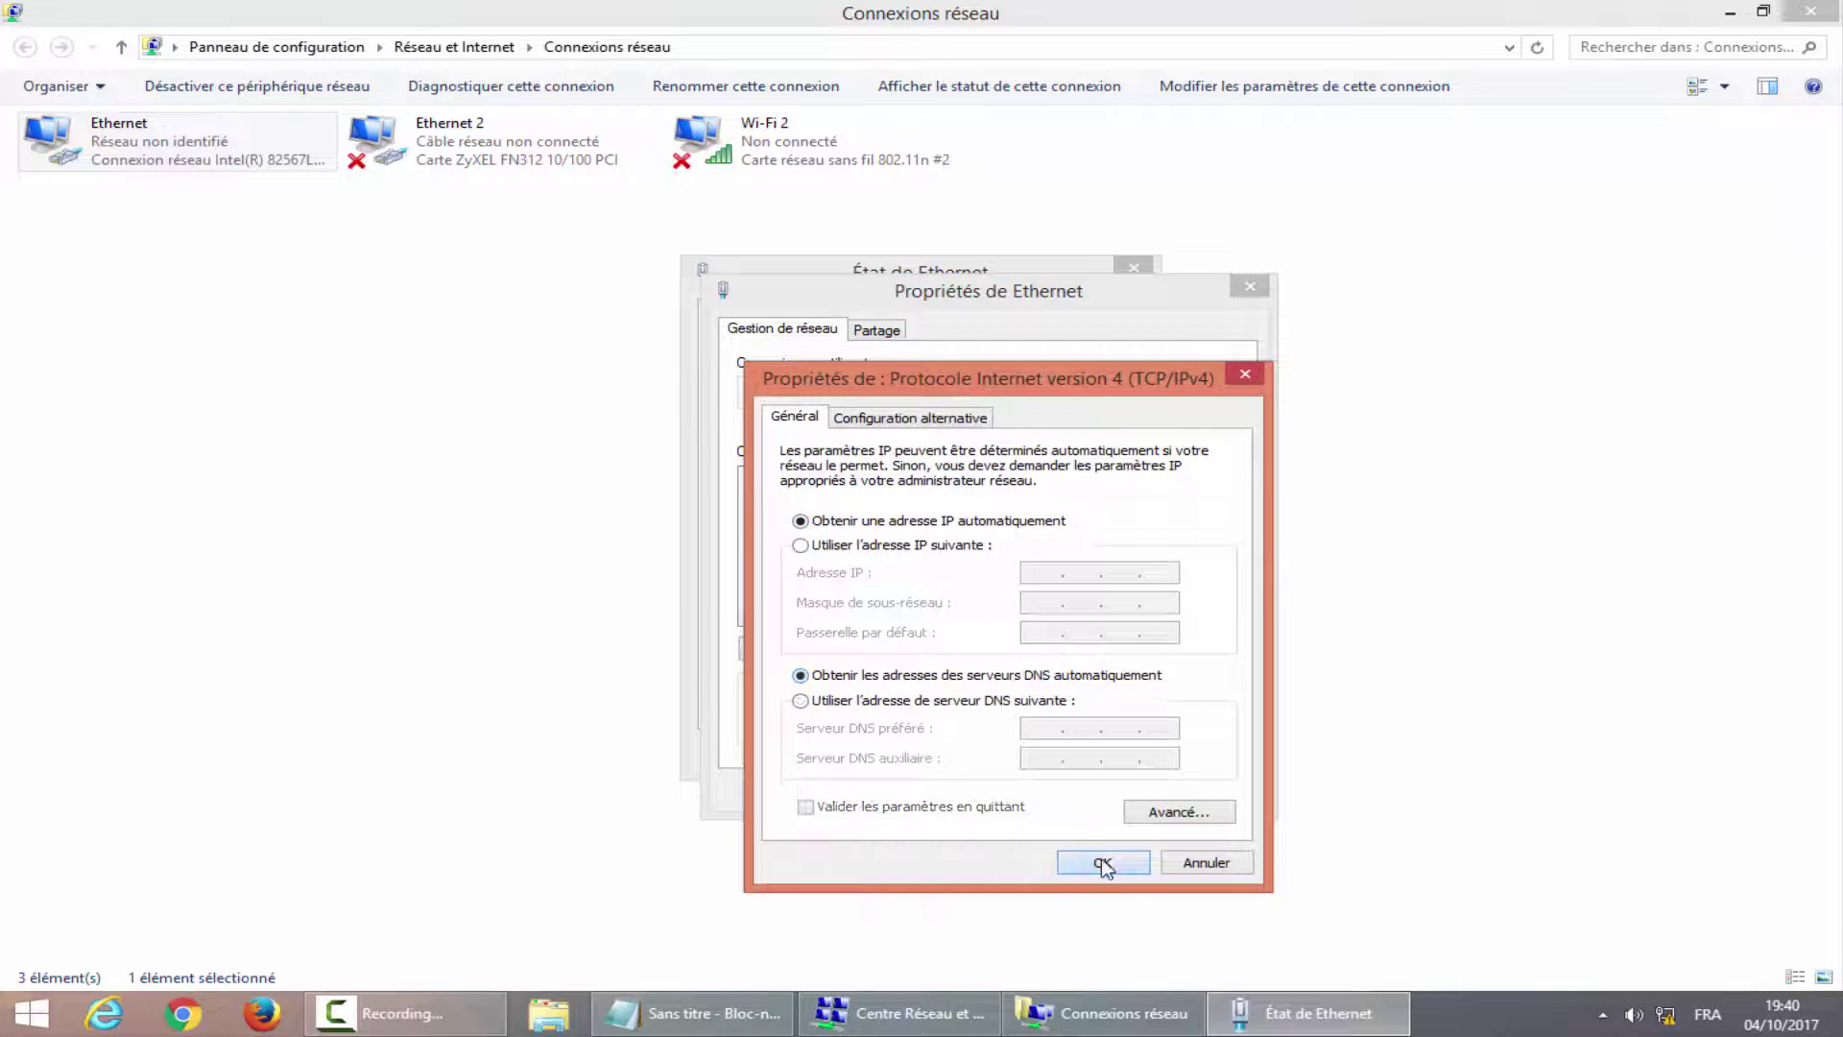
{"action": "left_click", "coordinate": [1103, 863]}
{"action": "left_click", "coordinate": [1106, 793]}
{"action": "left_click", "coordinate": [1096, 751]}
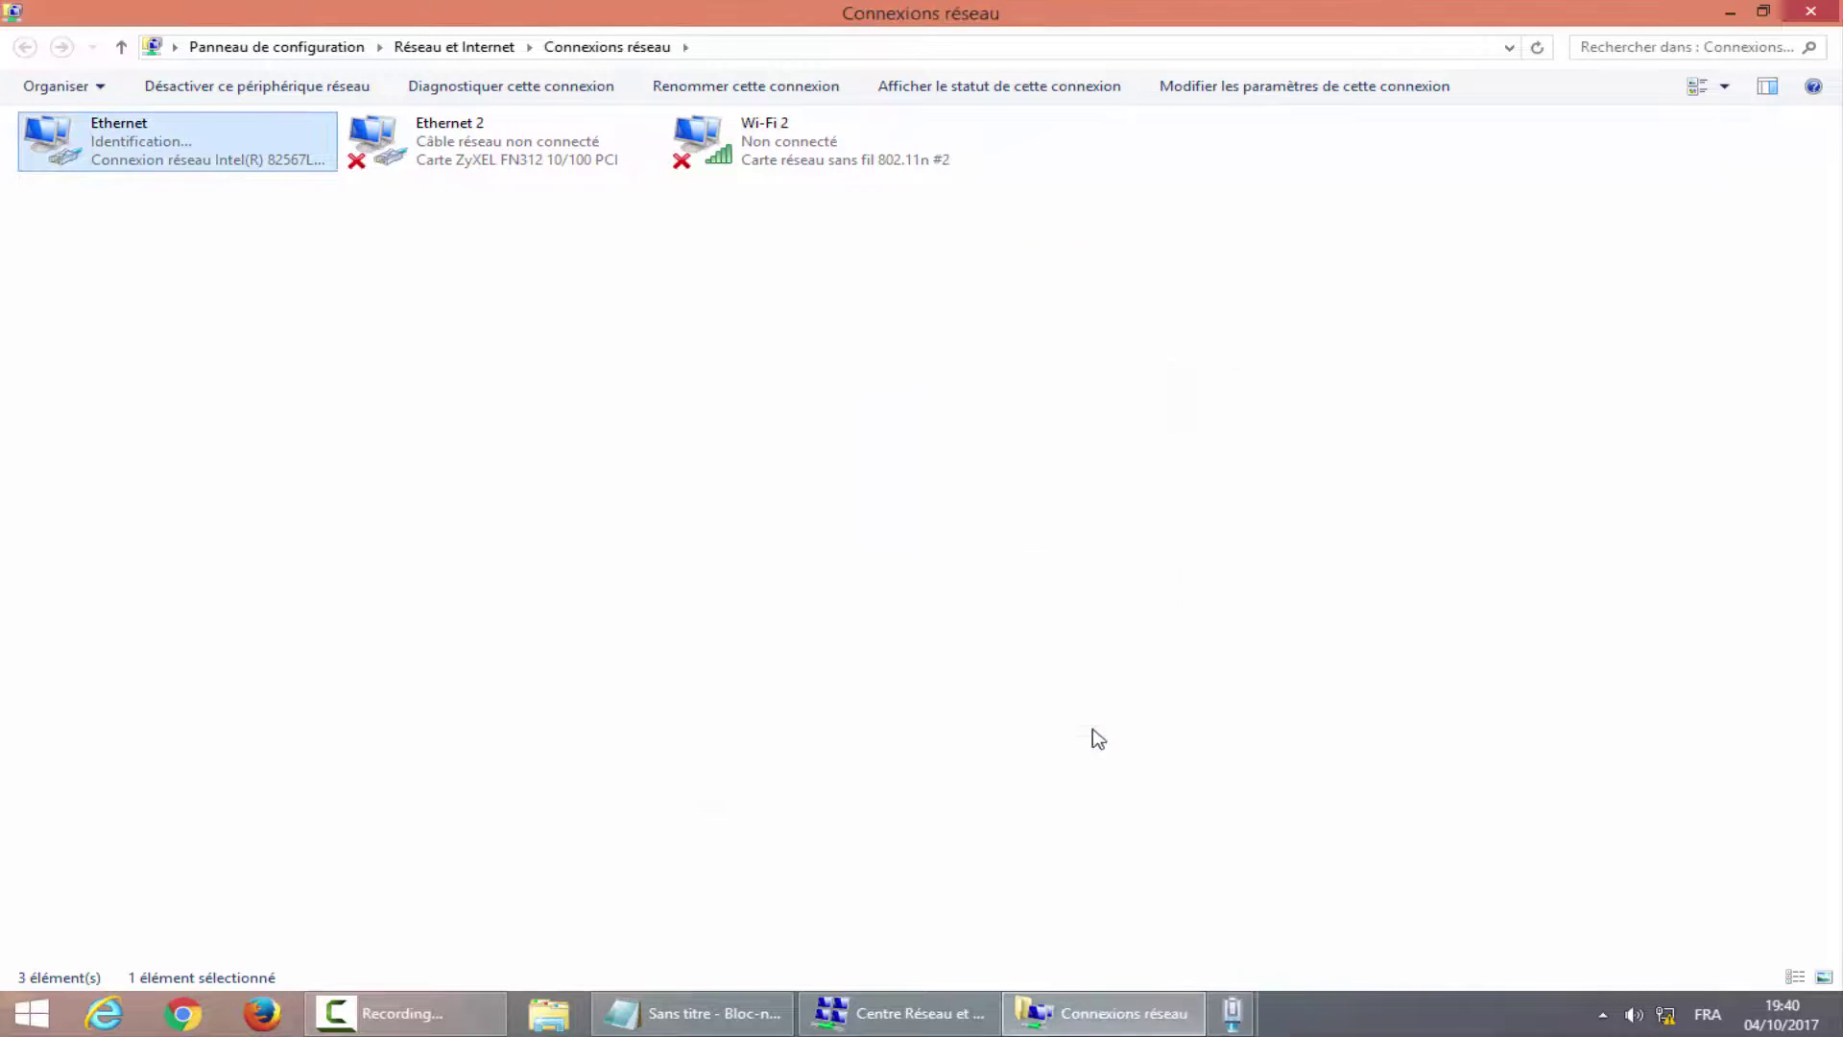
{"action": "left_click", "coordinate": [1836, 10]}
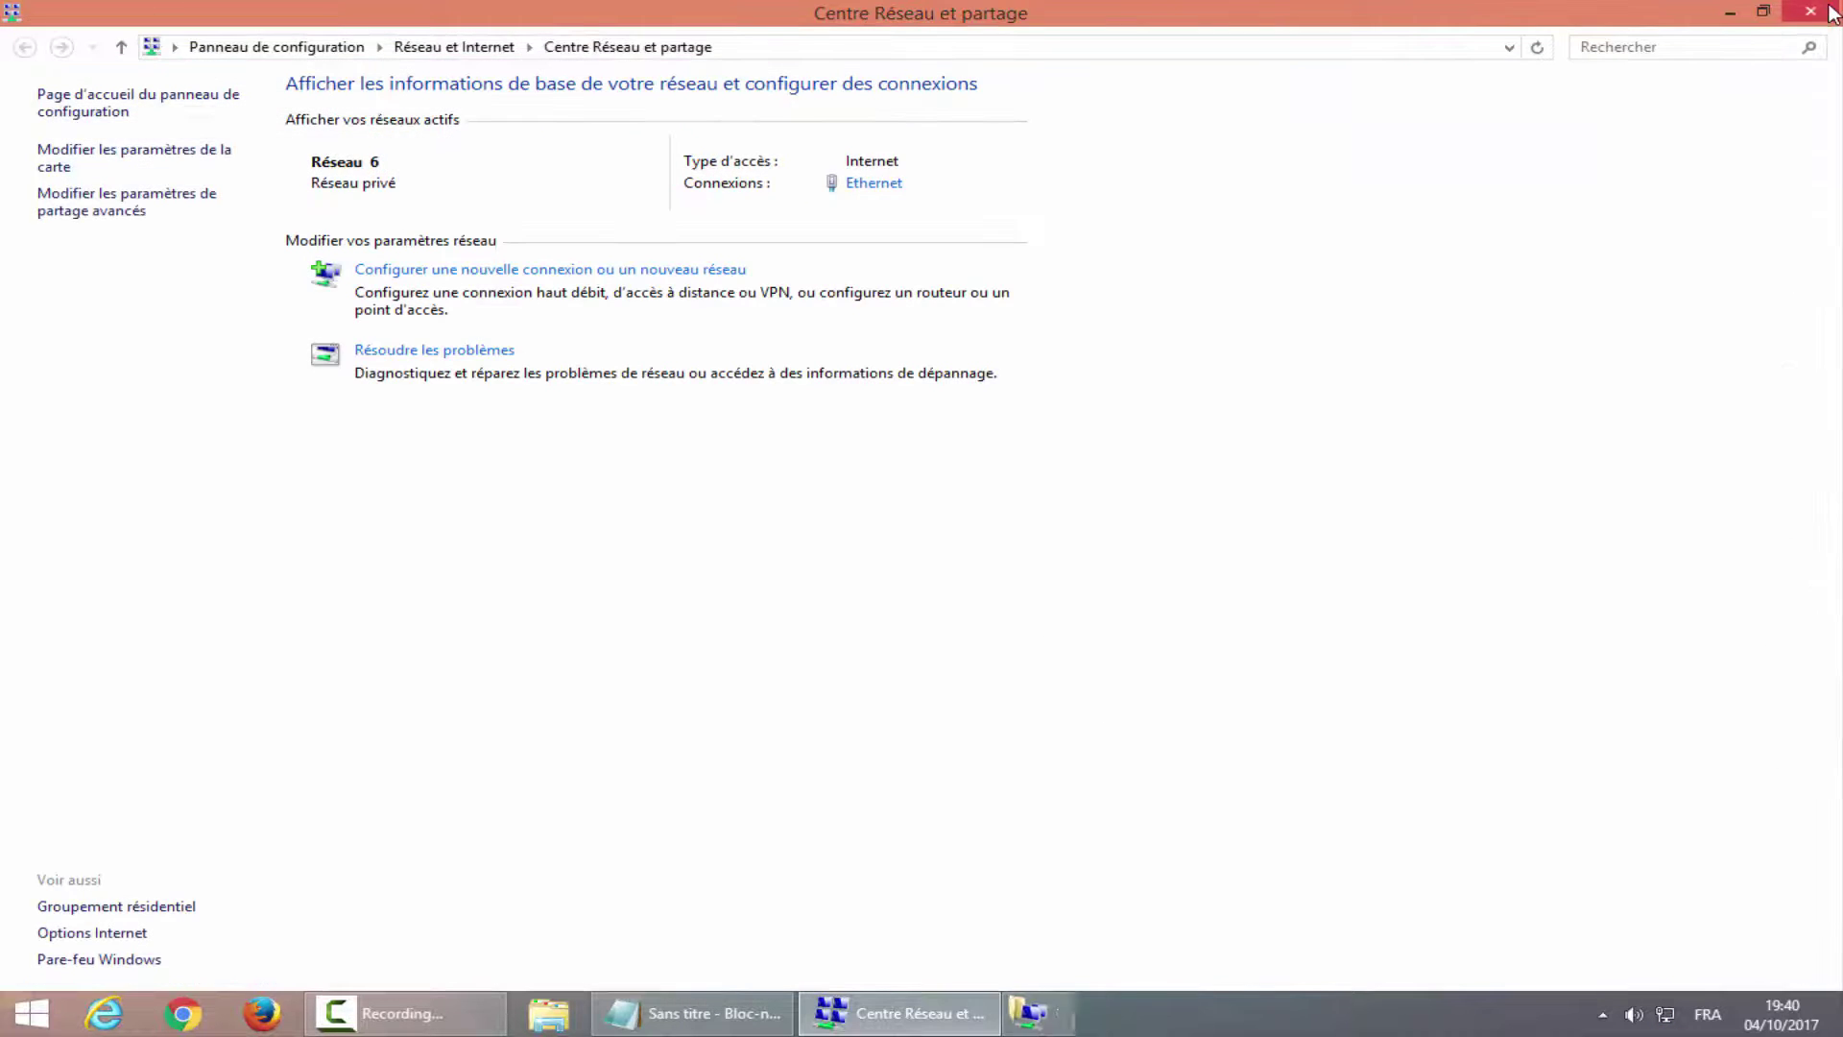
Close Network and Sharing Center, open YouTube from Google apps in Firefox, then return Home.
{"action": "left_click", "coordinate": [1836, 9]}
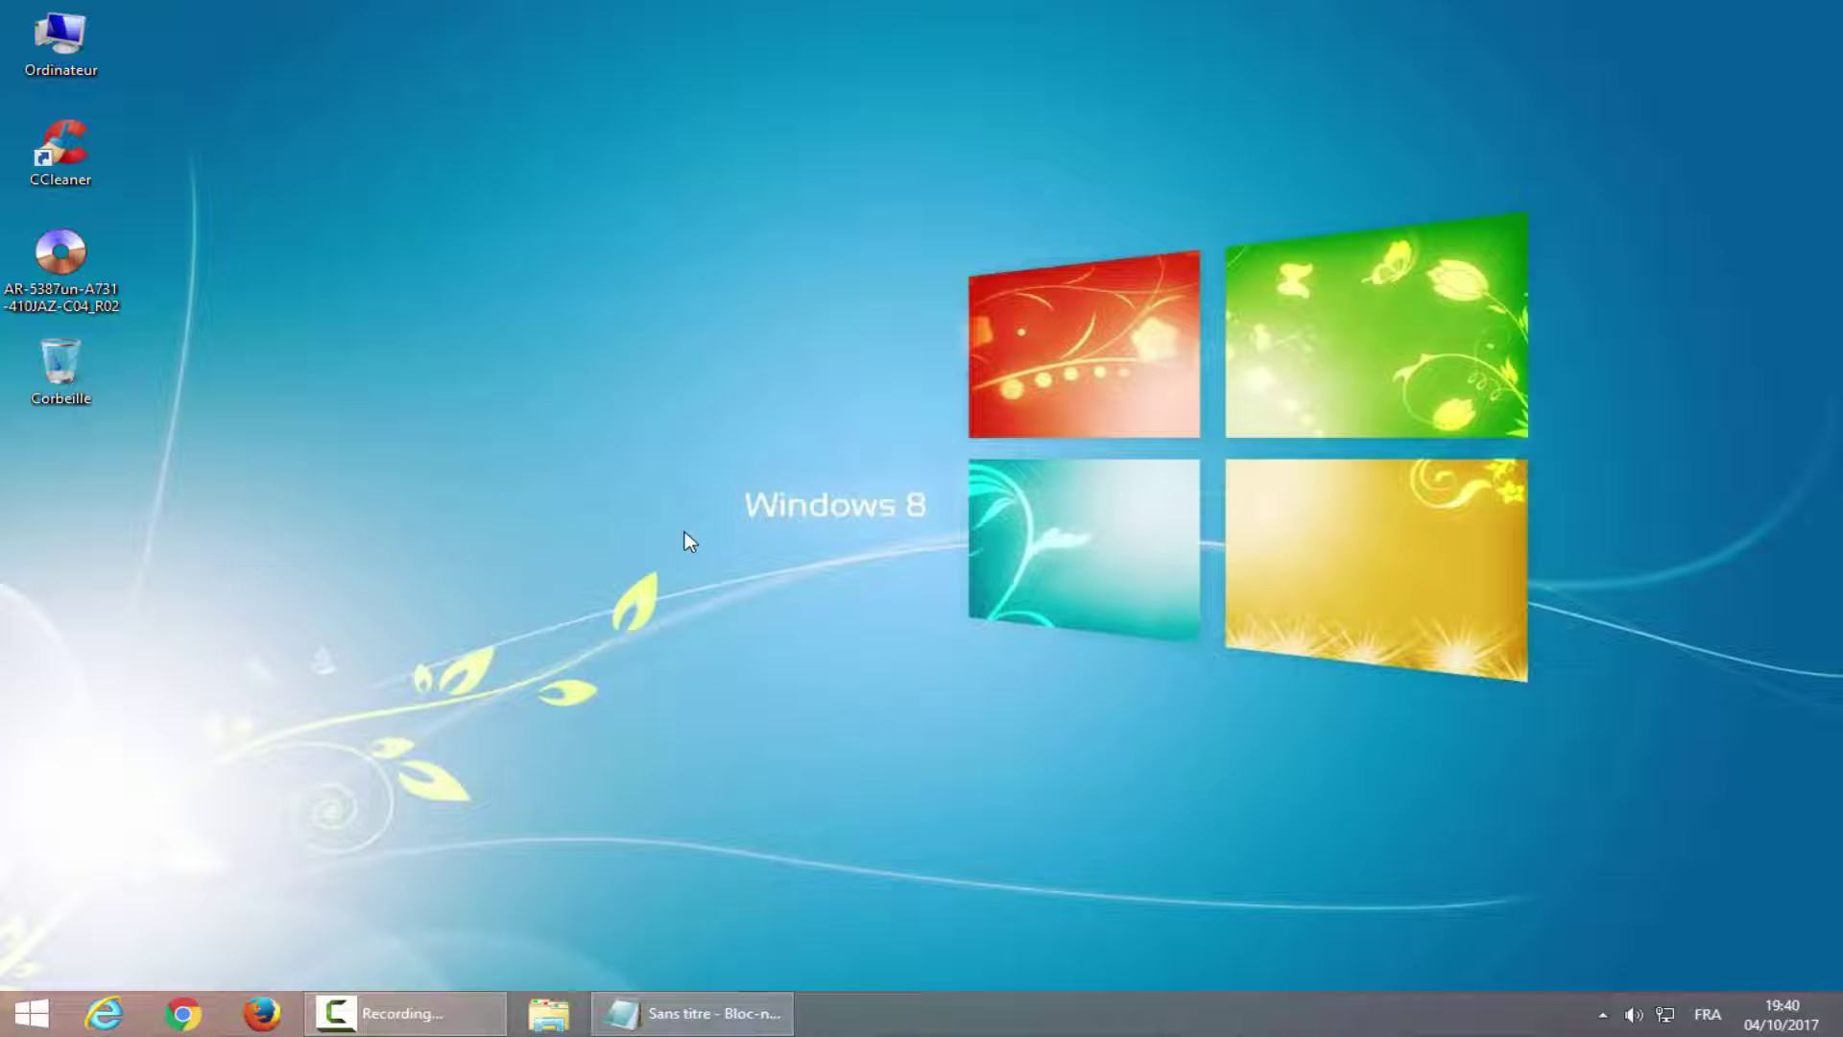
{"action": "left_click", "coordinate": [261, 1013]}
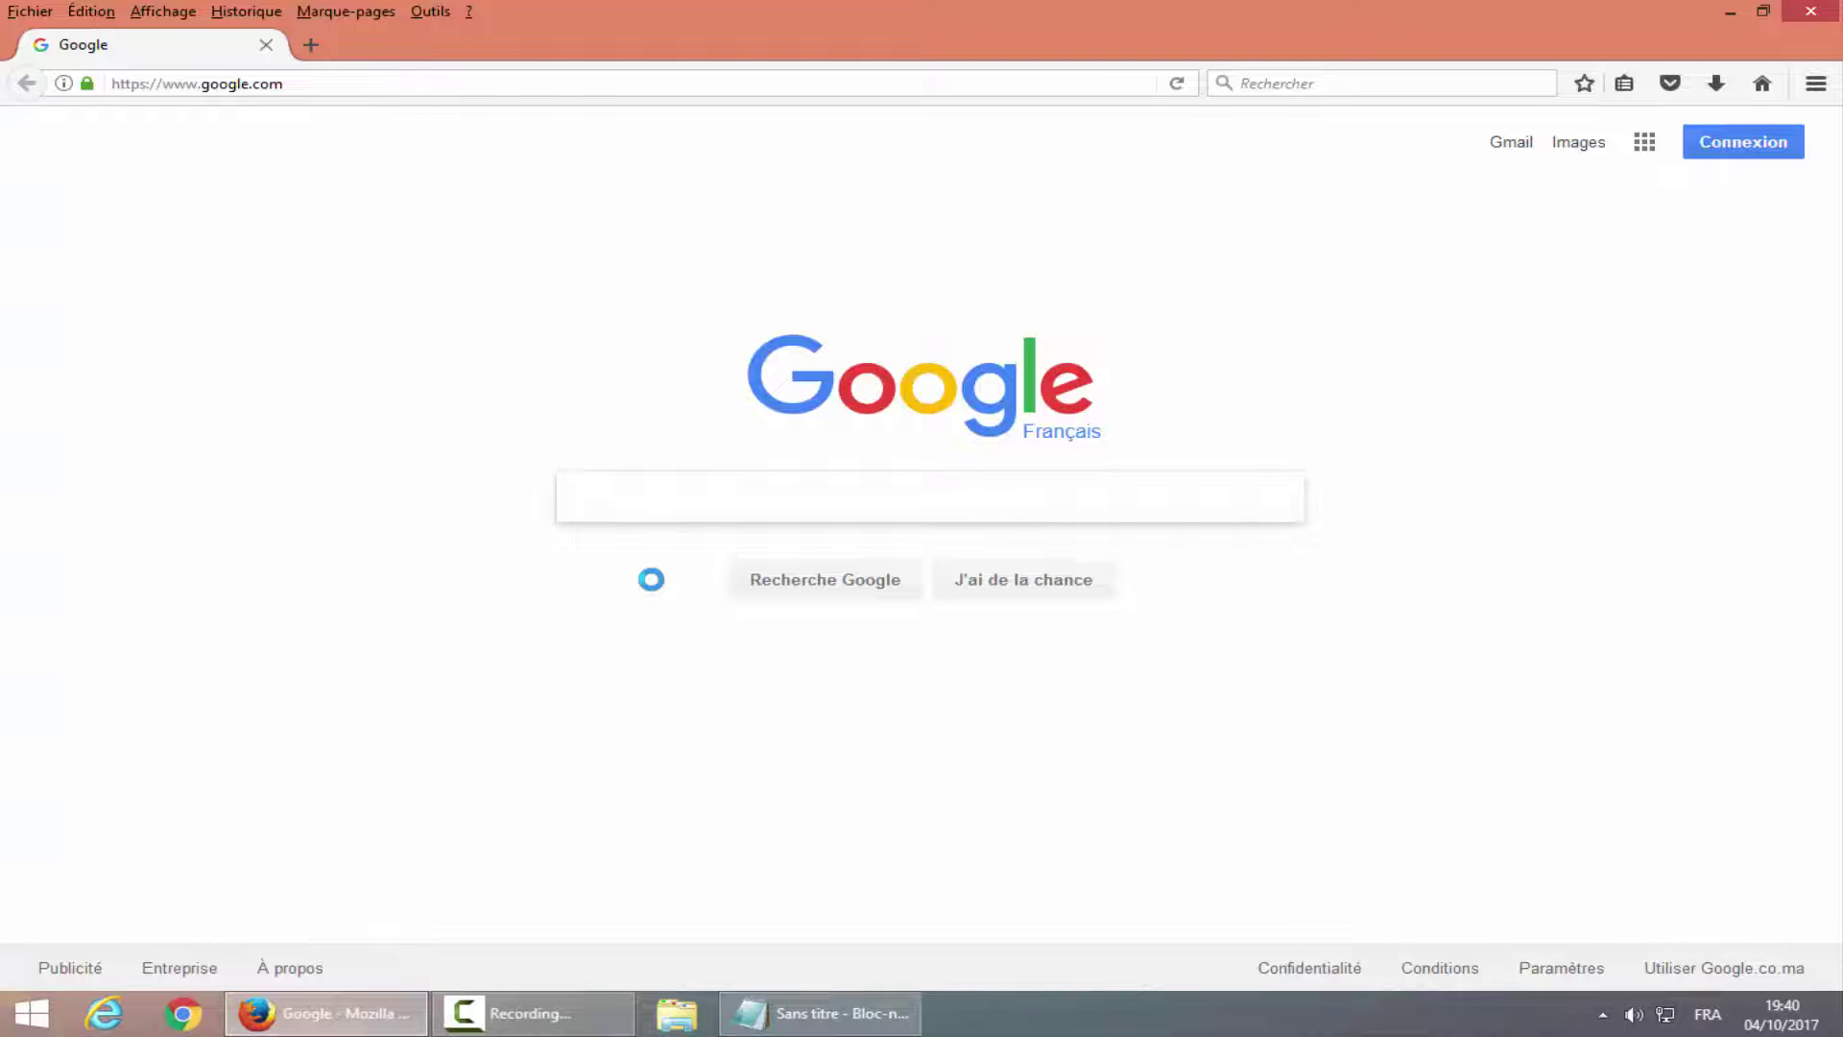
{"action": "left_click", "coordinate": [1644, 144]}
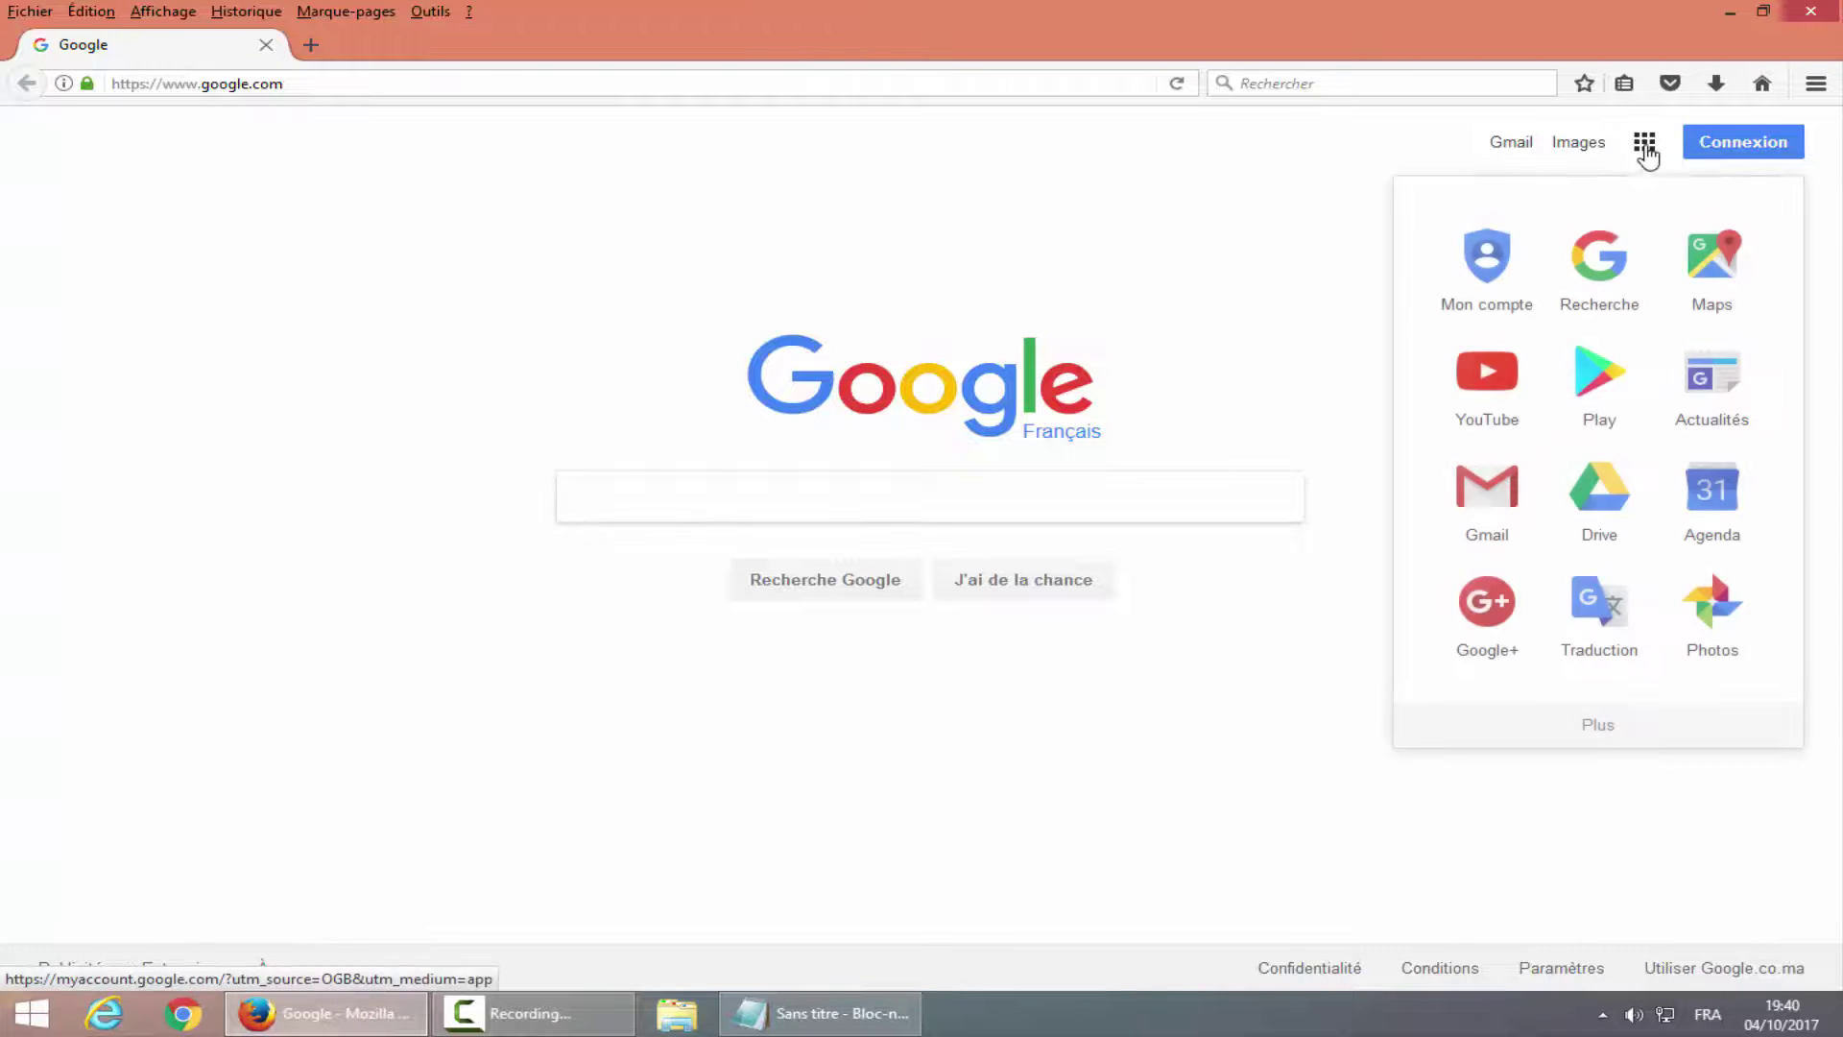
{"action": "left_click", "coordinate": [1512, 396]}
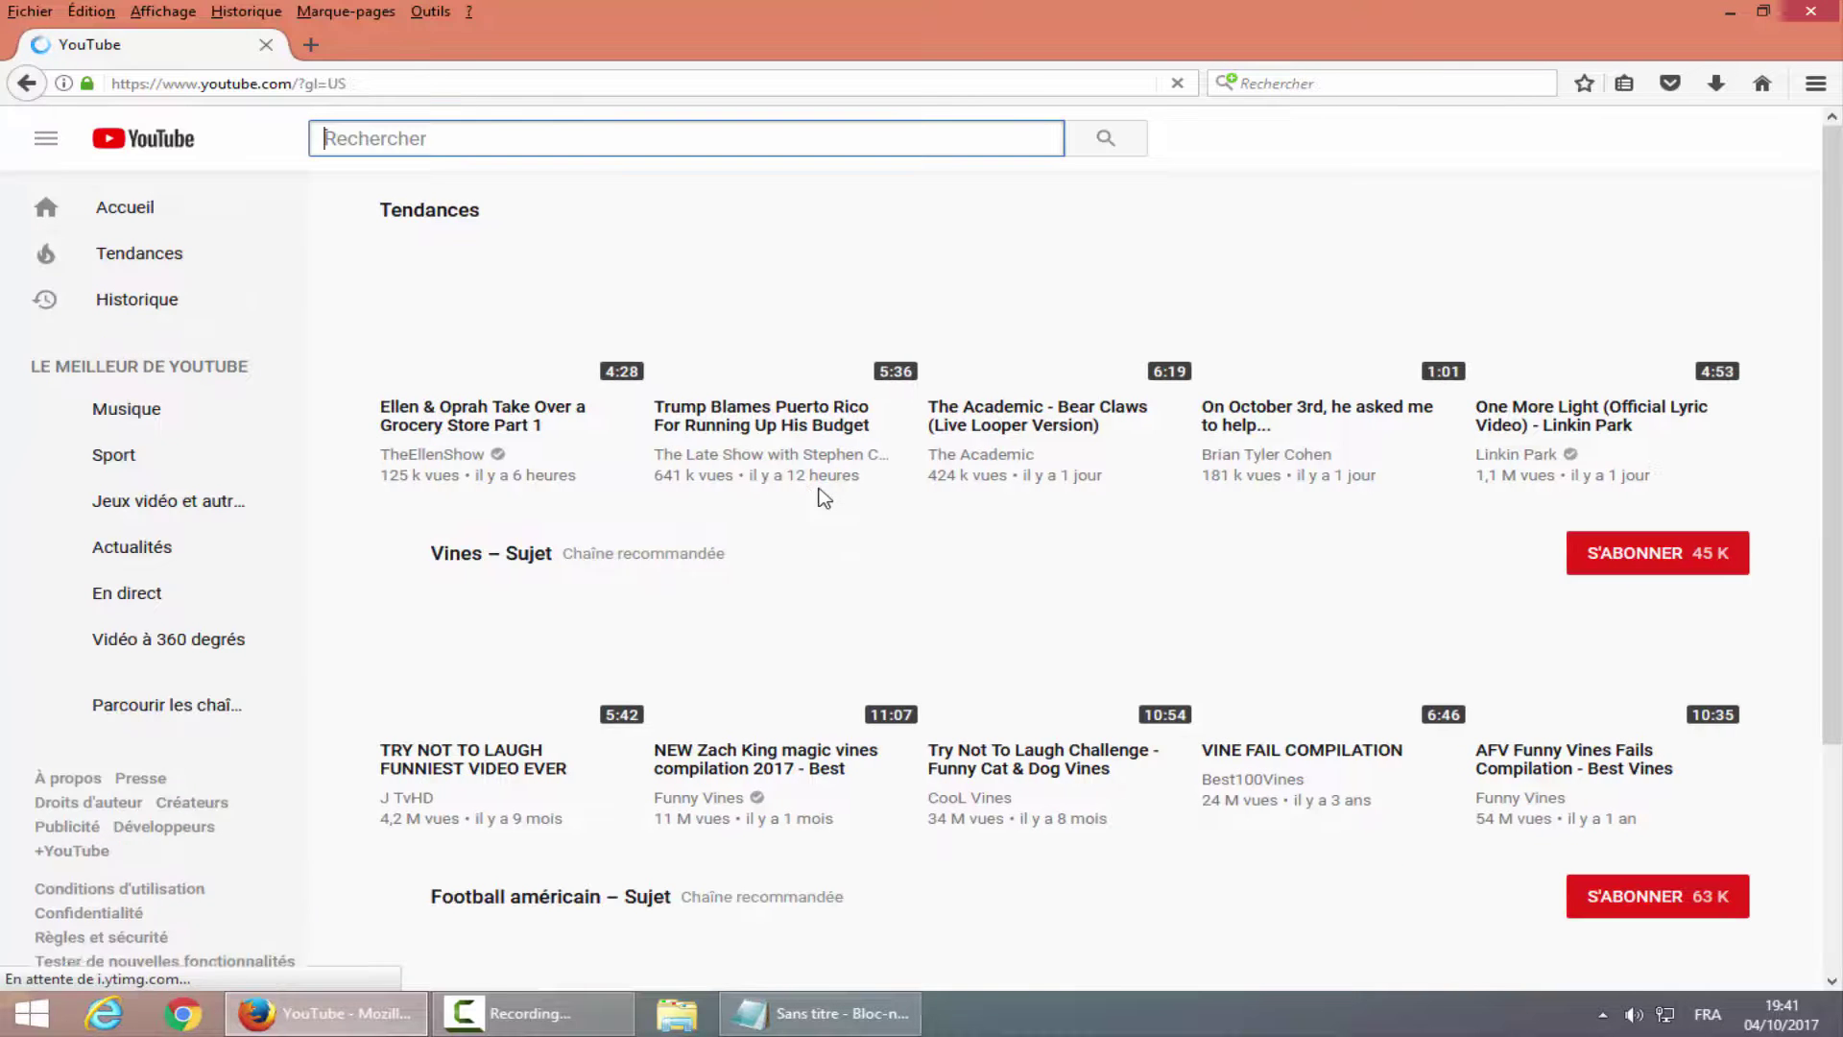
{"action": "left_click", "coordinate": [1763, 84]}
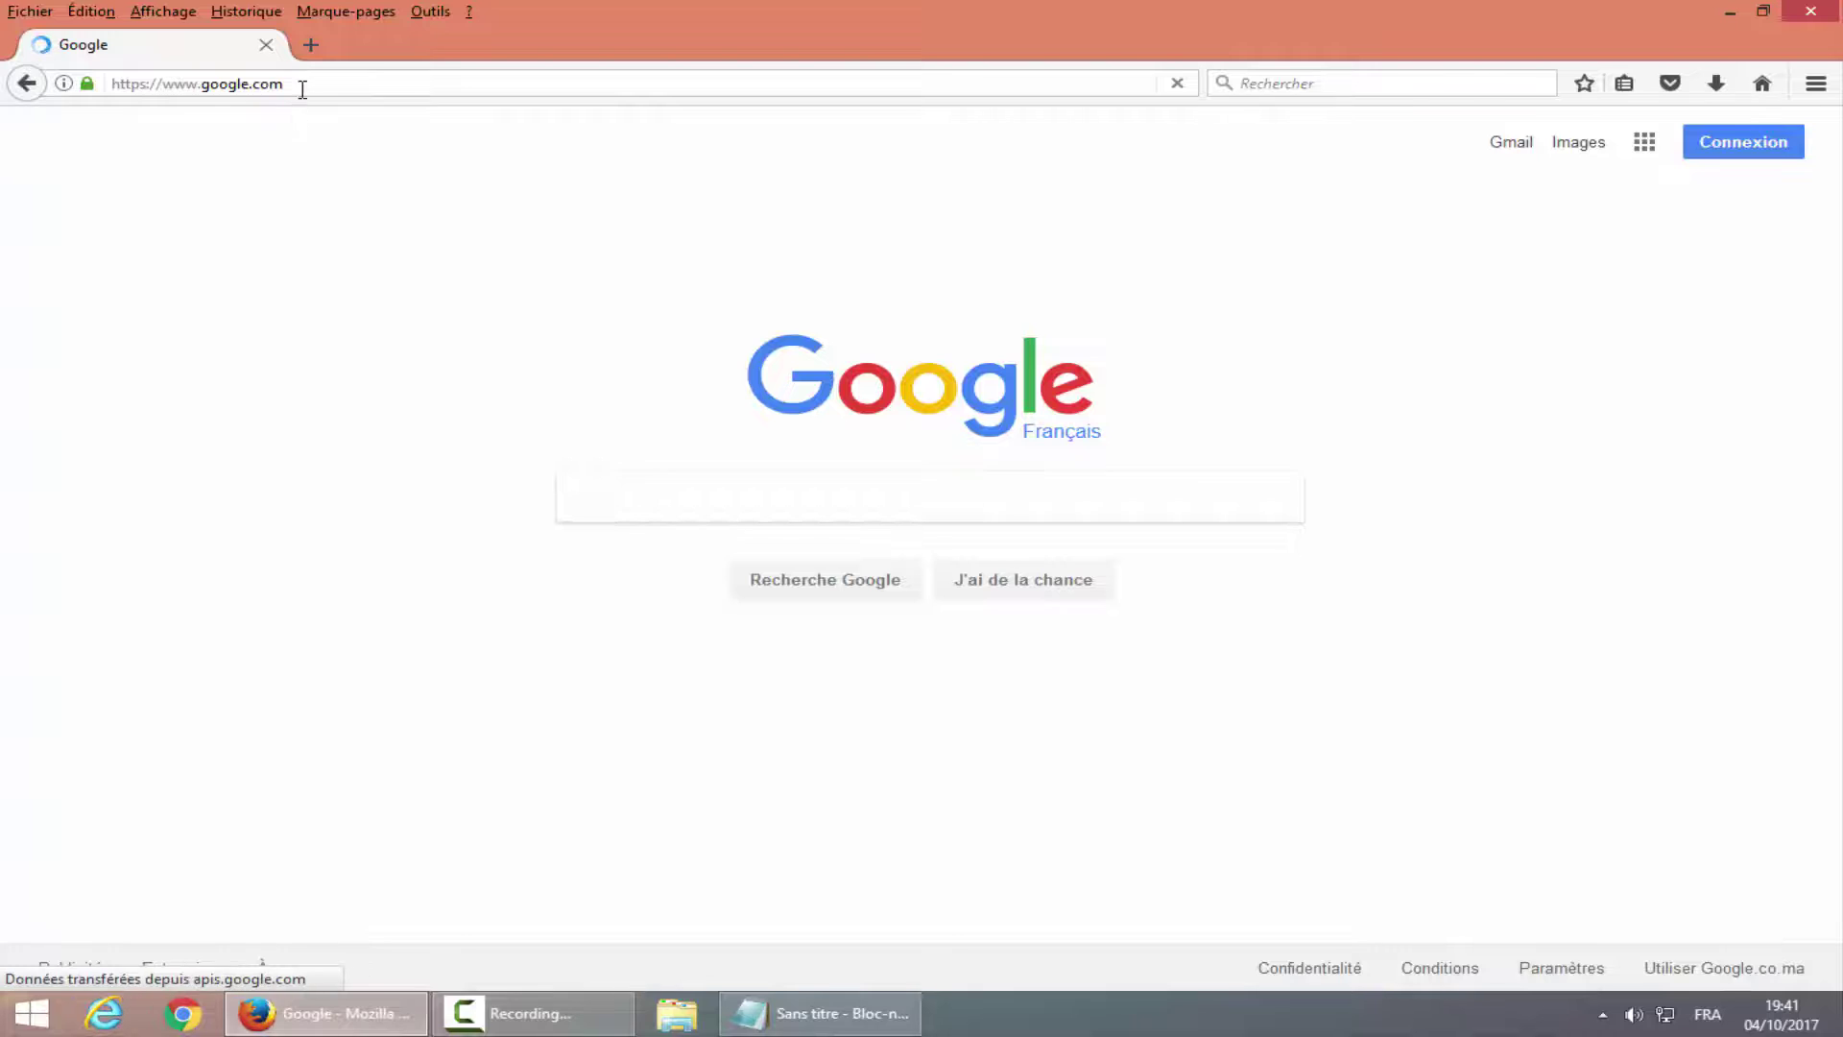
{"action": "left_click", "coordinate": [307, 84]}
Log in to 192.168.1.2 and check its WAN status showing an upstream rate of 0.
{"action": "type", "text": "1"}
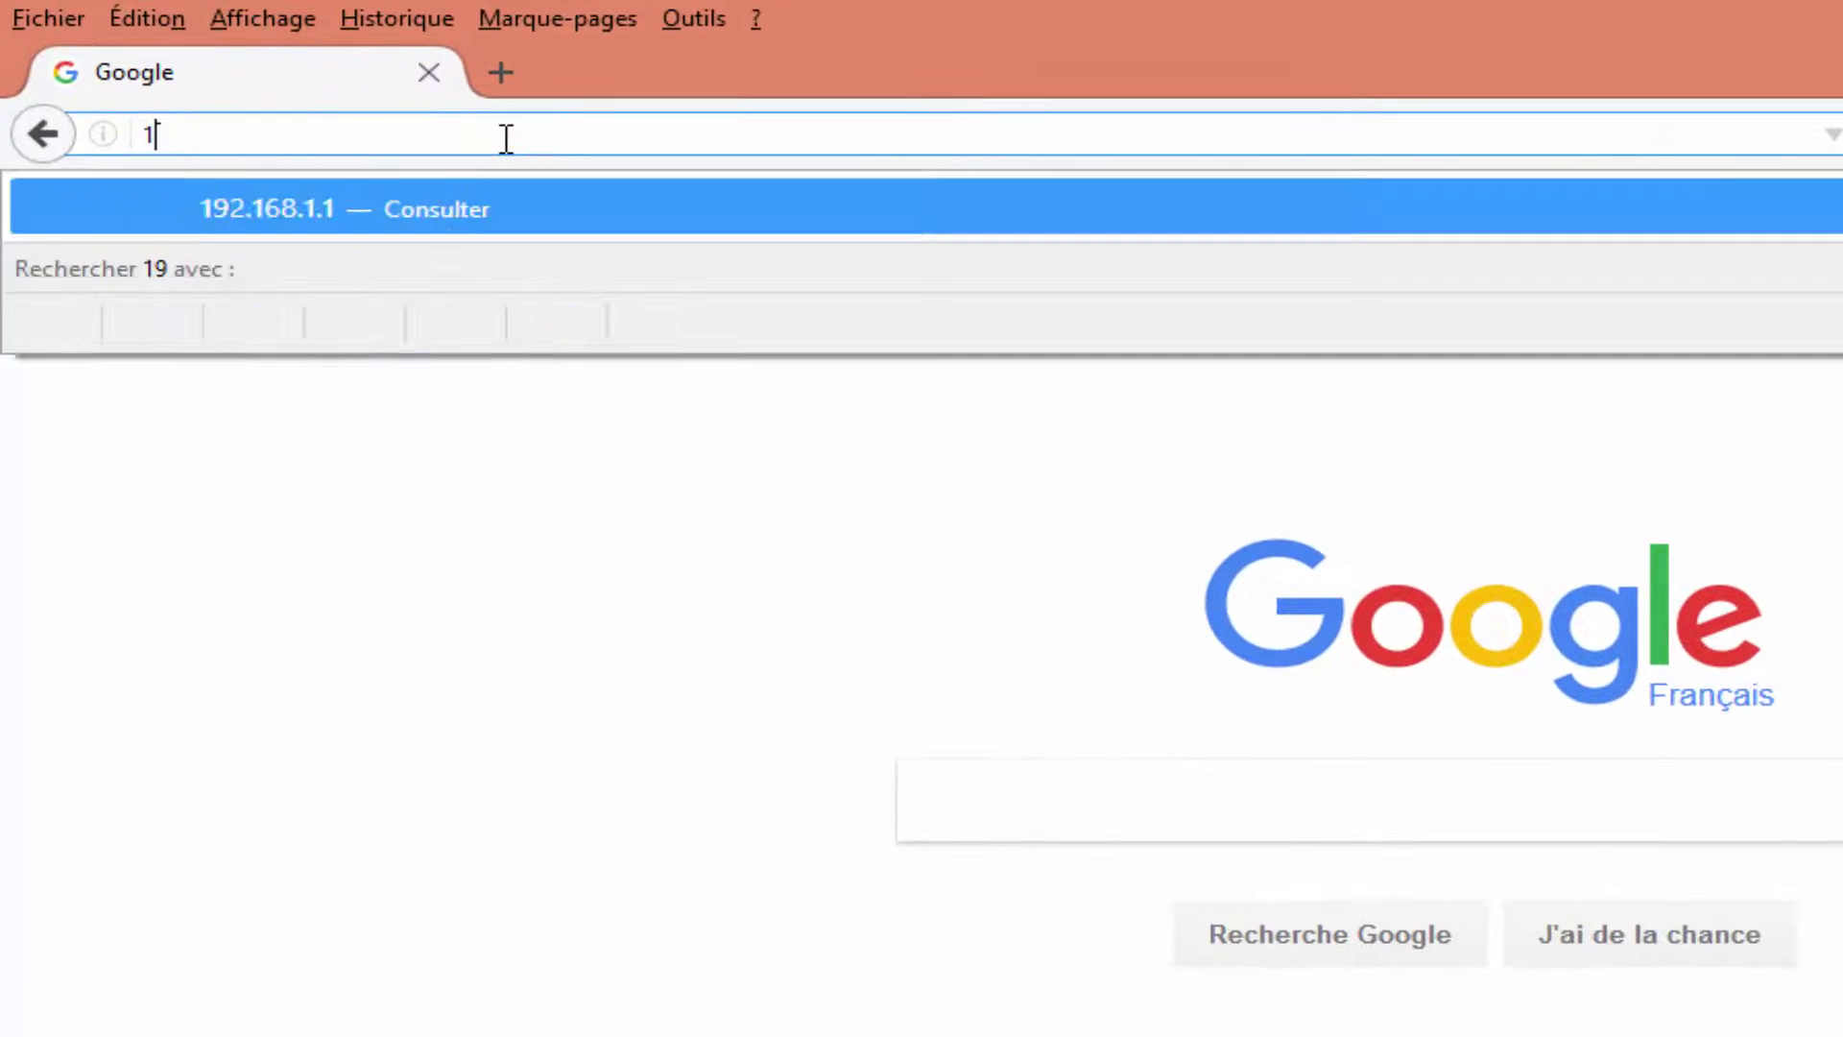
{"action": "type", "text": "92.168.1.2/"}
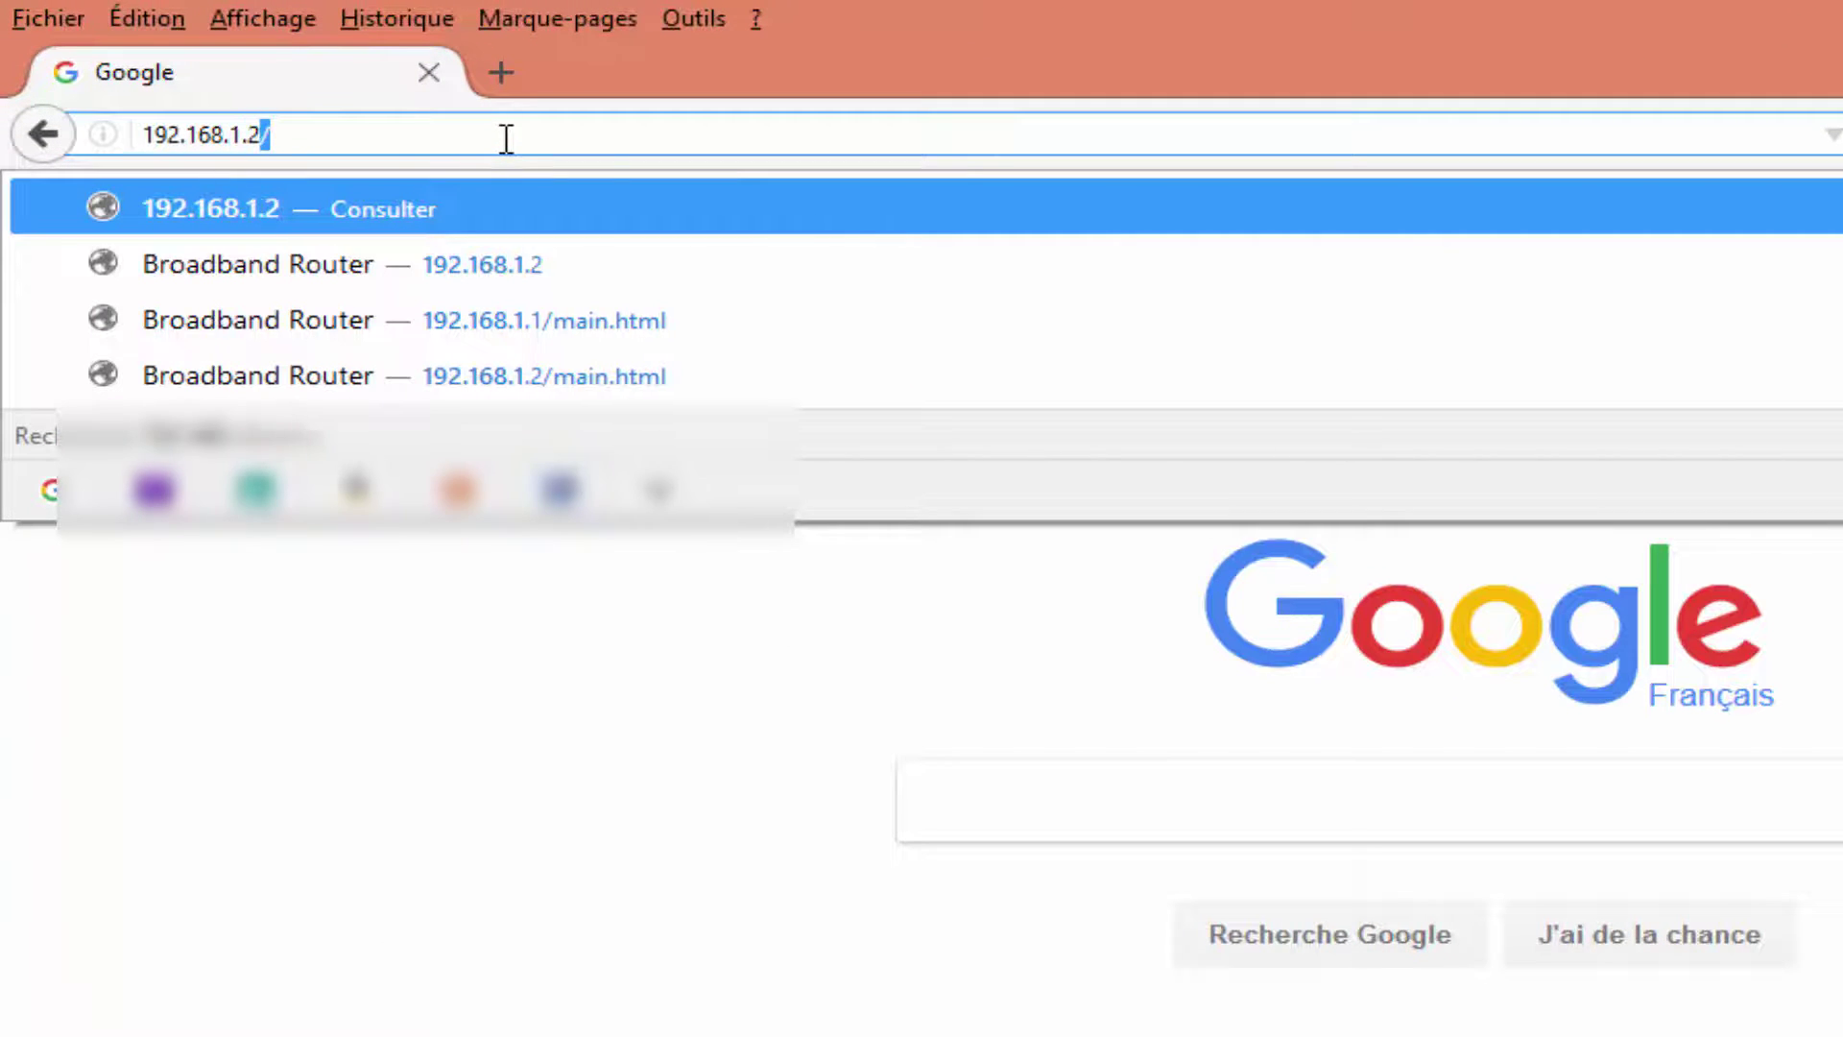
{"action": "key", "text": "Return"}
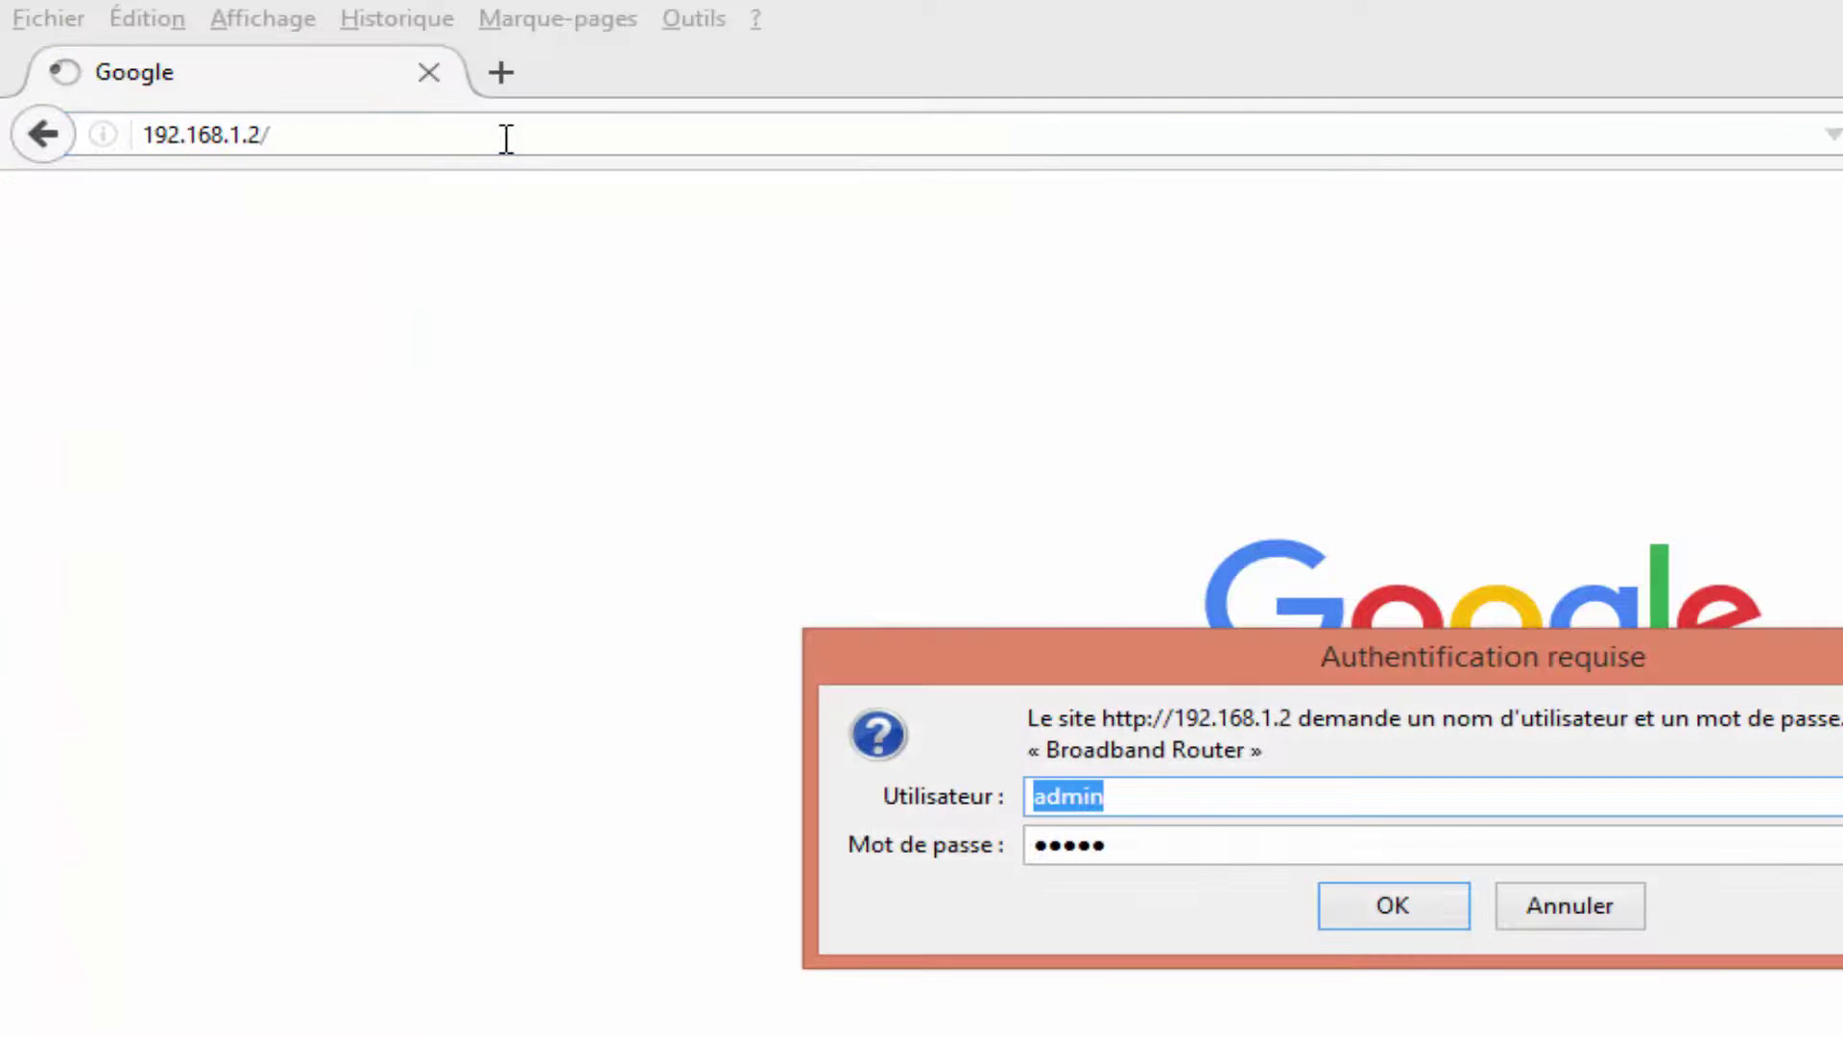
{"action": "left_click", "coordinate": [1387, 914]}
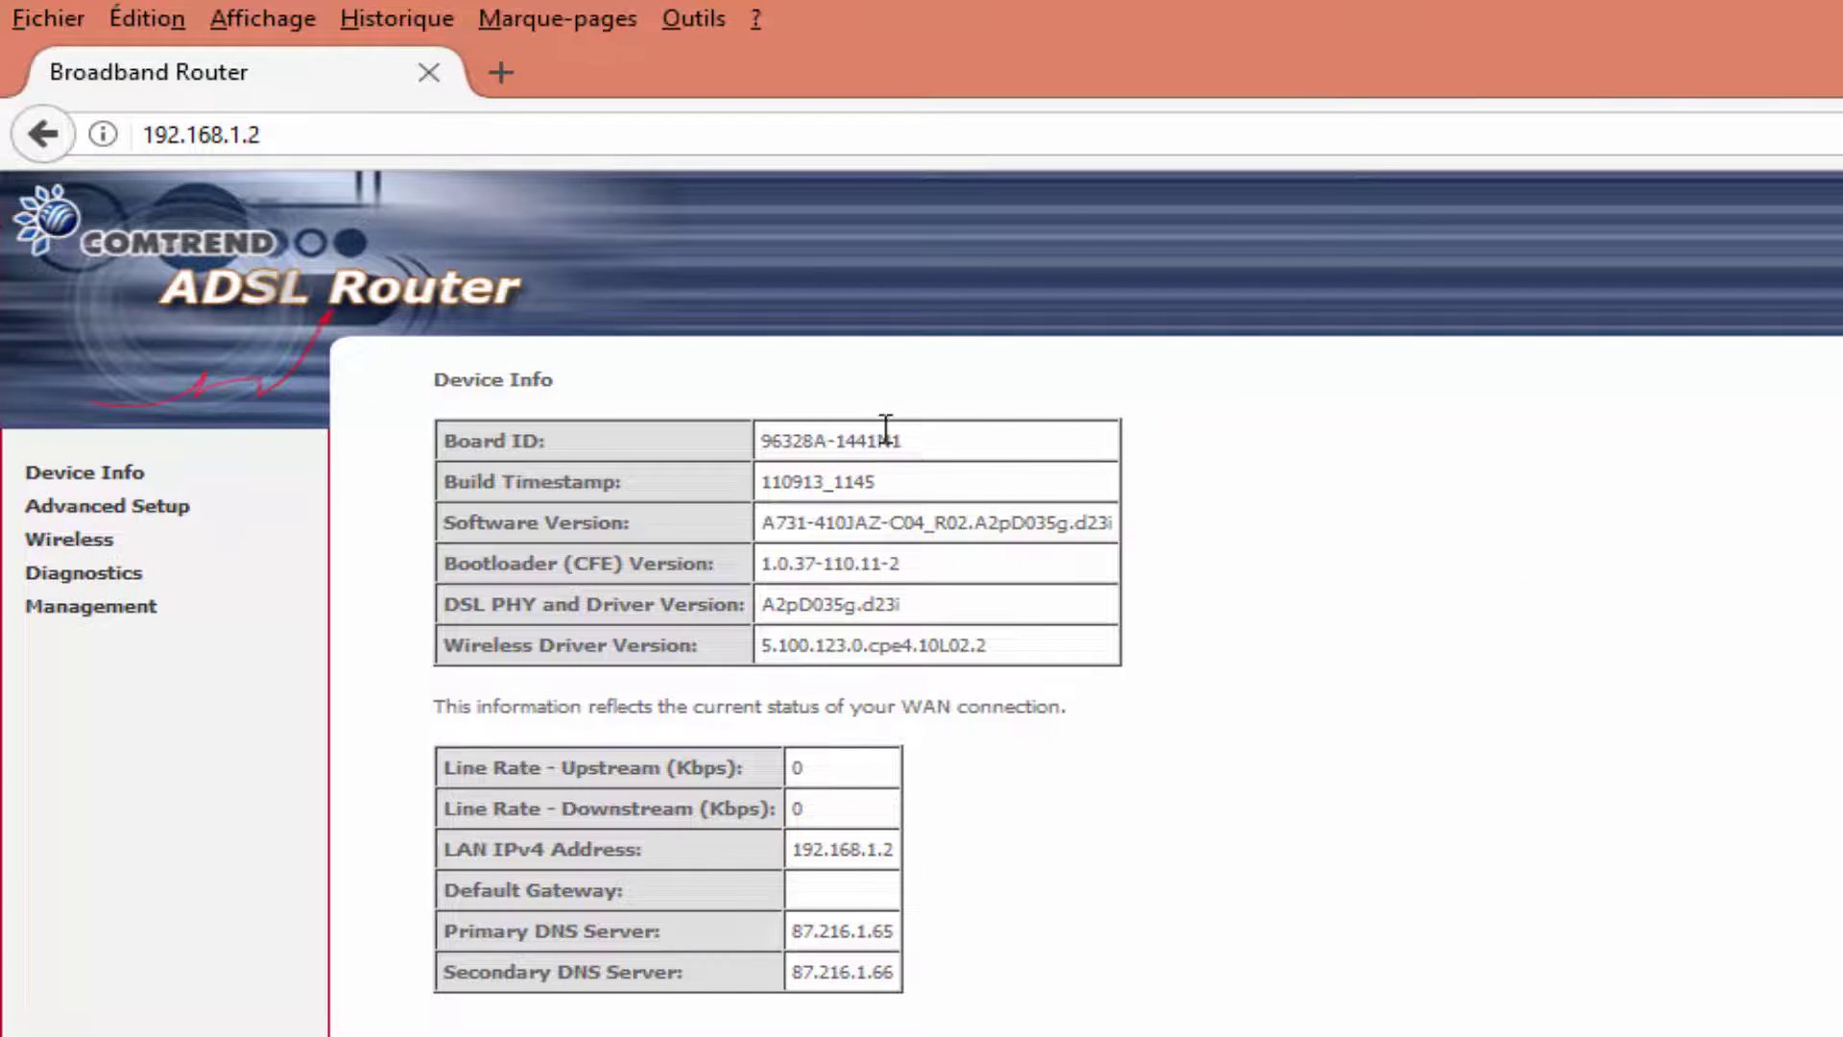
{"action": "left_click_drag", "start_coordinate": [797, 766], "coordinate": [872, 979]}
{"action": "left_click", "coordinate": [876, 809]}
{"action": "left_click_drag", "start_coordinate": [843, 782], "coordinate": [768, 757]}
{"action": "left_click", "coordinate": [878, 814]}
In a new tab, log in to 192.168.1.1 and check its 1021/12495 Kbps line rates.
{"action": "left_click", "coordinate": [501, 73]}
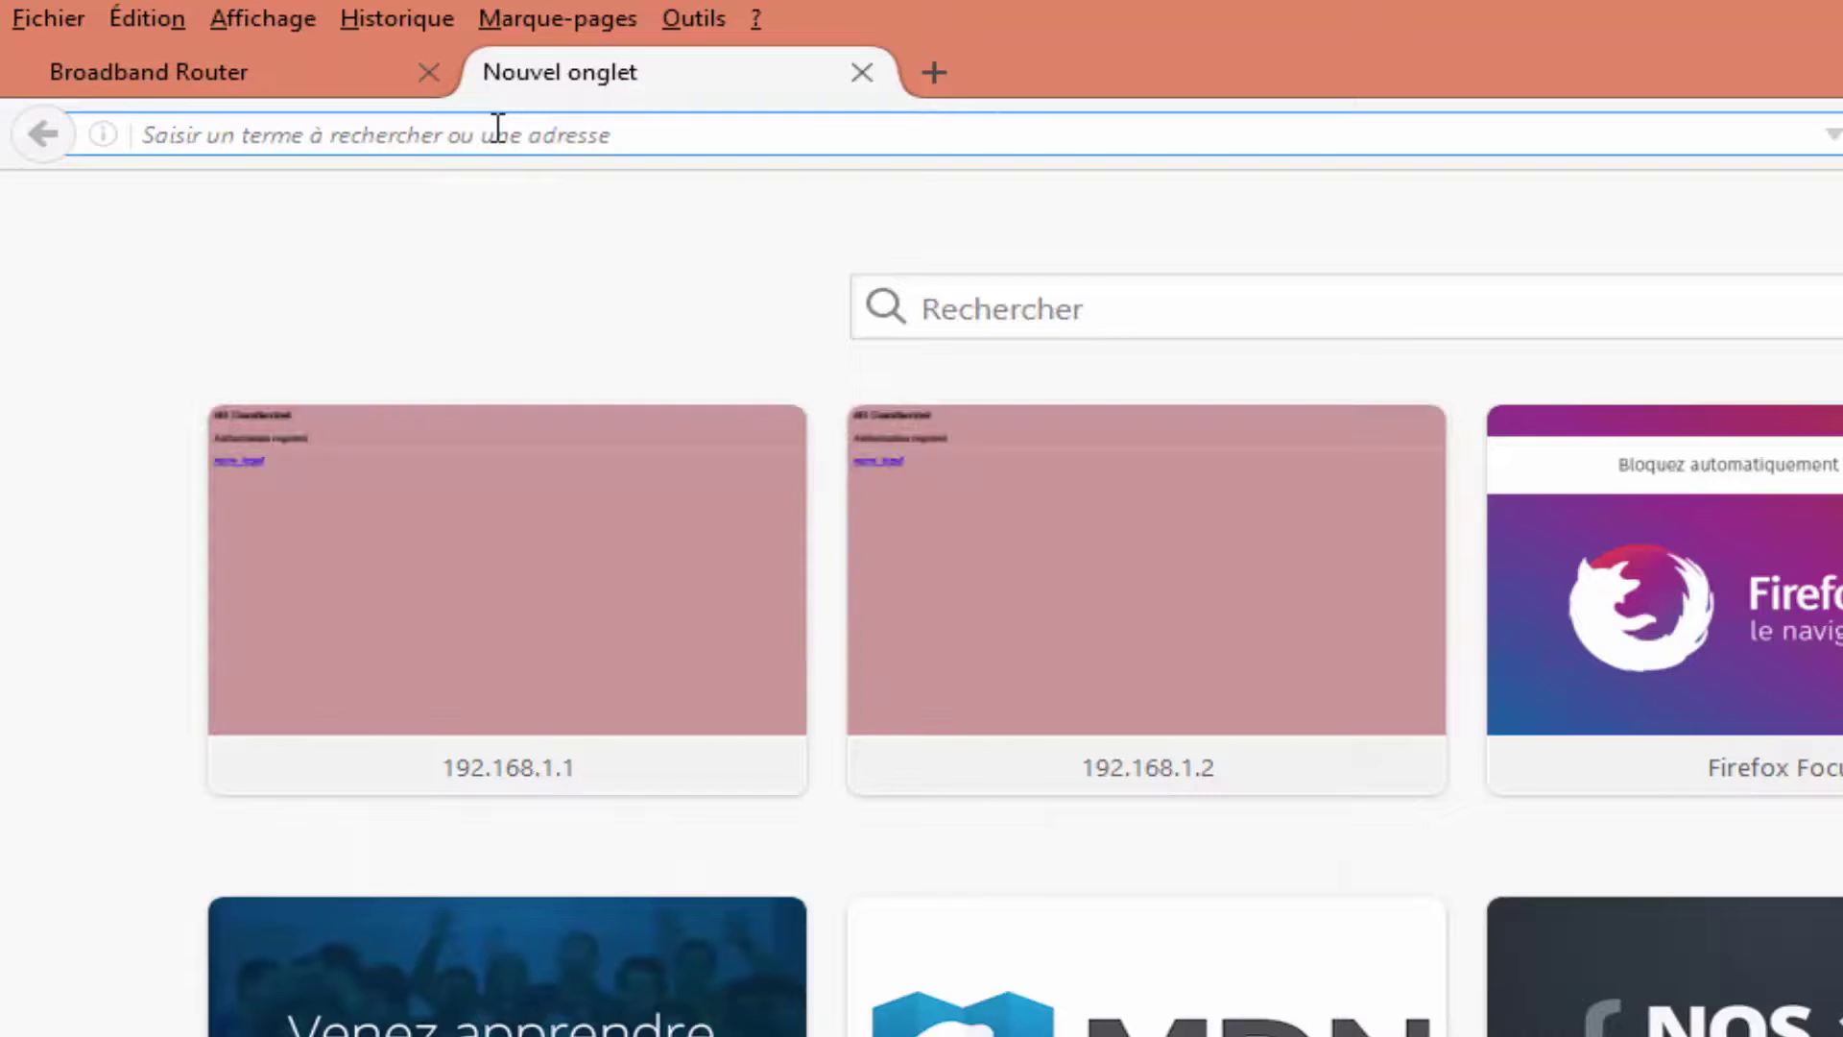
{"action": "type", "text": "192.168.1.1"}
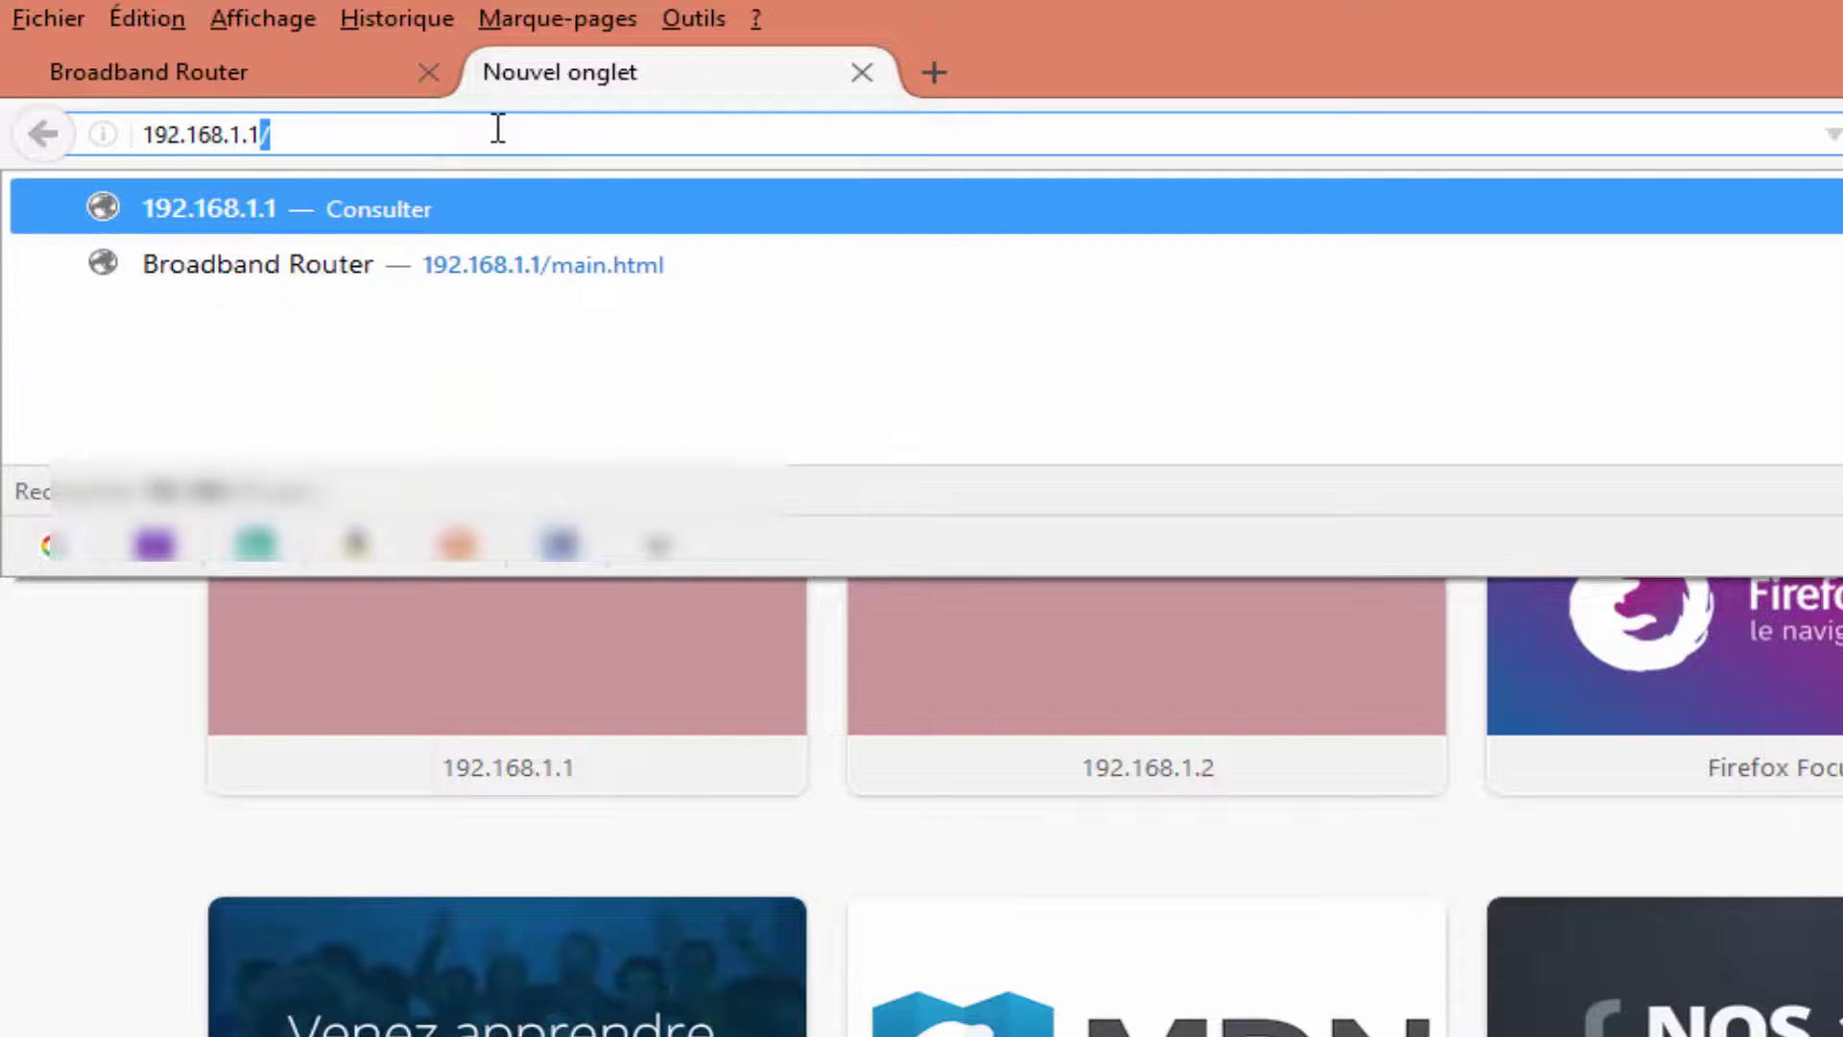
{"action": "key", "text": "Return"}
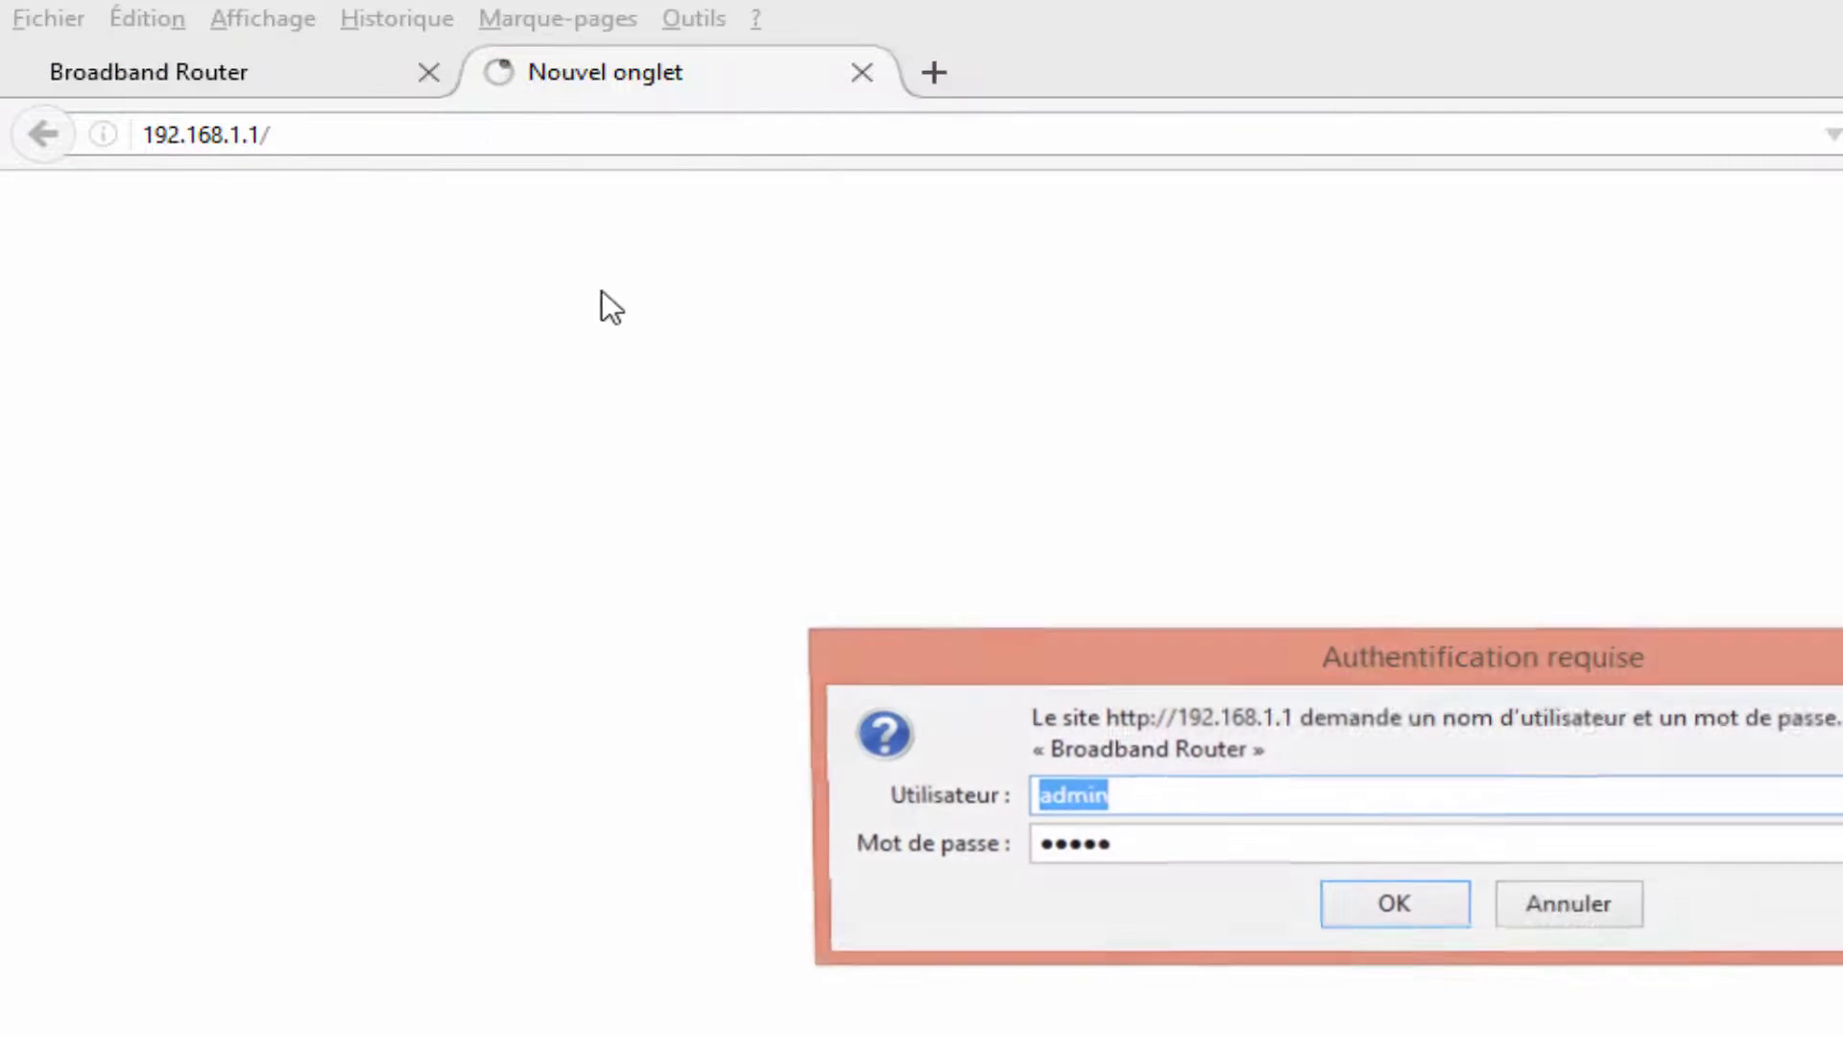
{"action": "left_click", "coordinate": [1368, 906]}
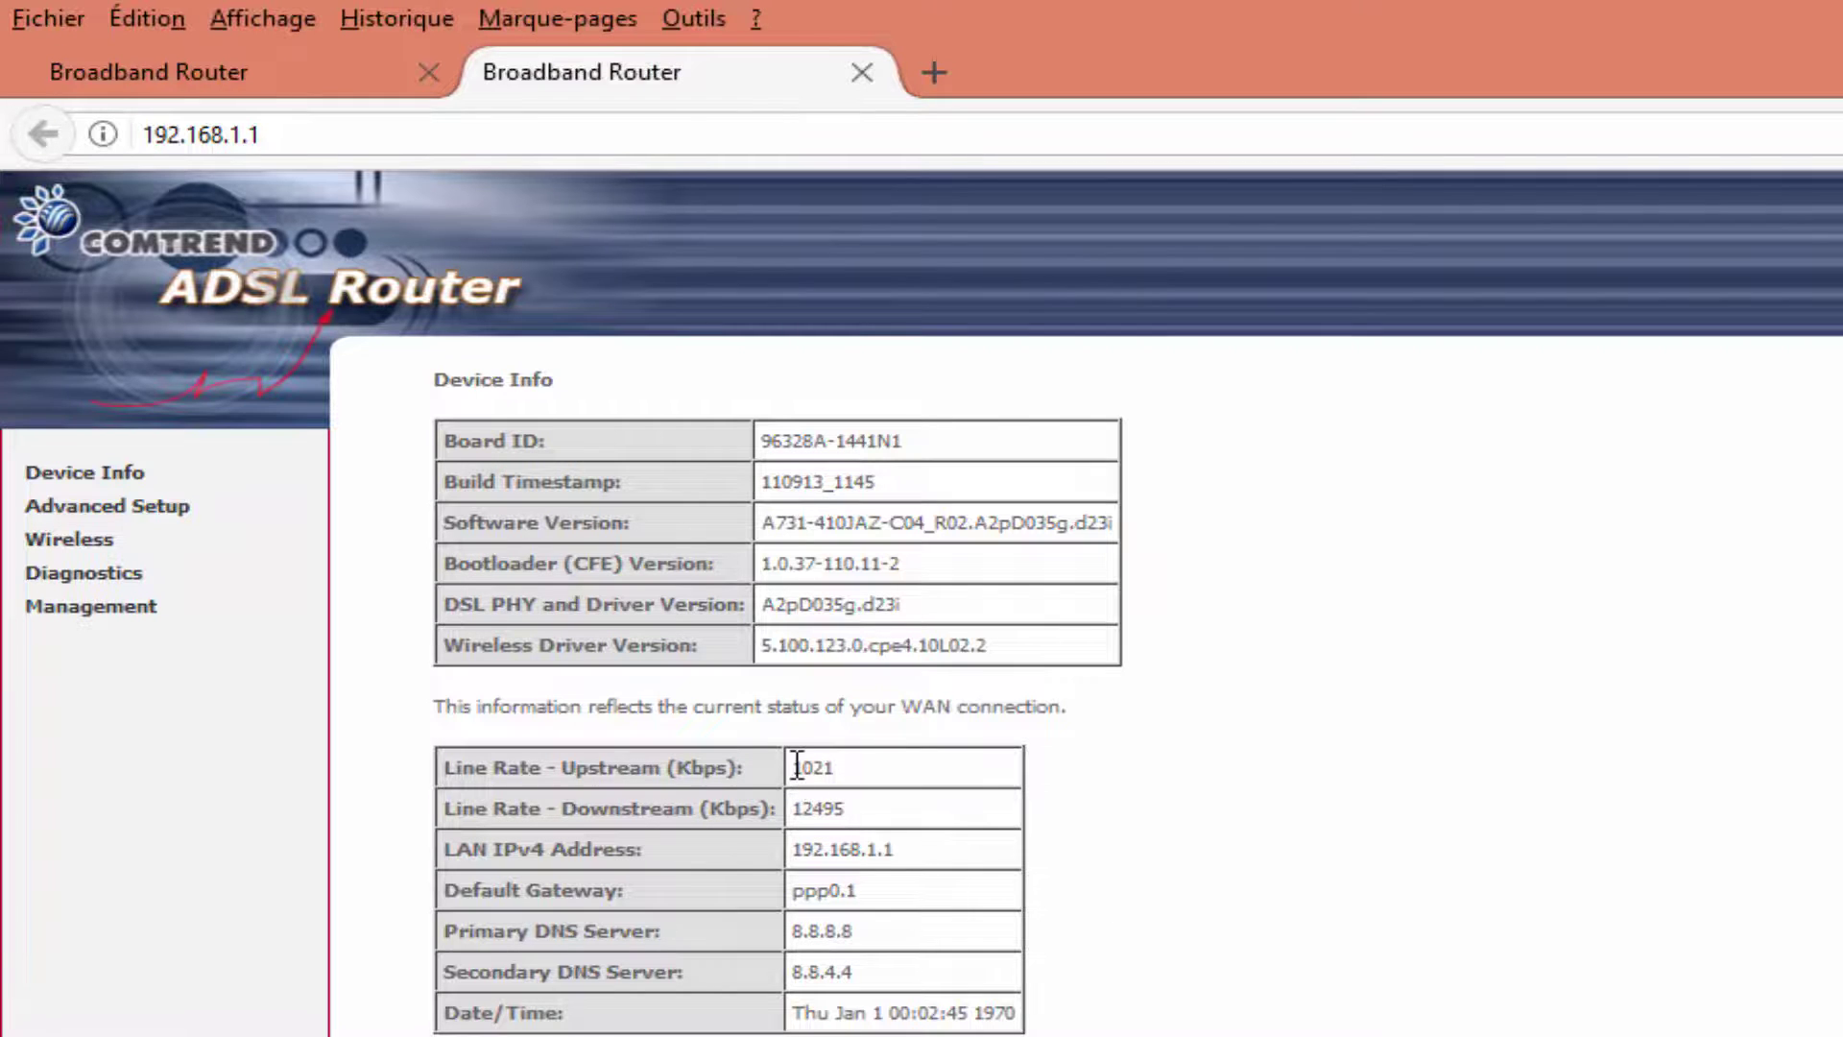
{"action": "left_click_drag", "start_coordinate": [817, 778], "coordinate": [854, 801]}
{"action": "left_click", "coordinate": [869, 806]}
{"action": "left_click_drag", "start_coordinate": [844, 809], "coordinate": [795, 810]}
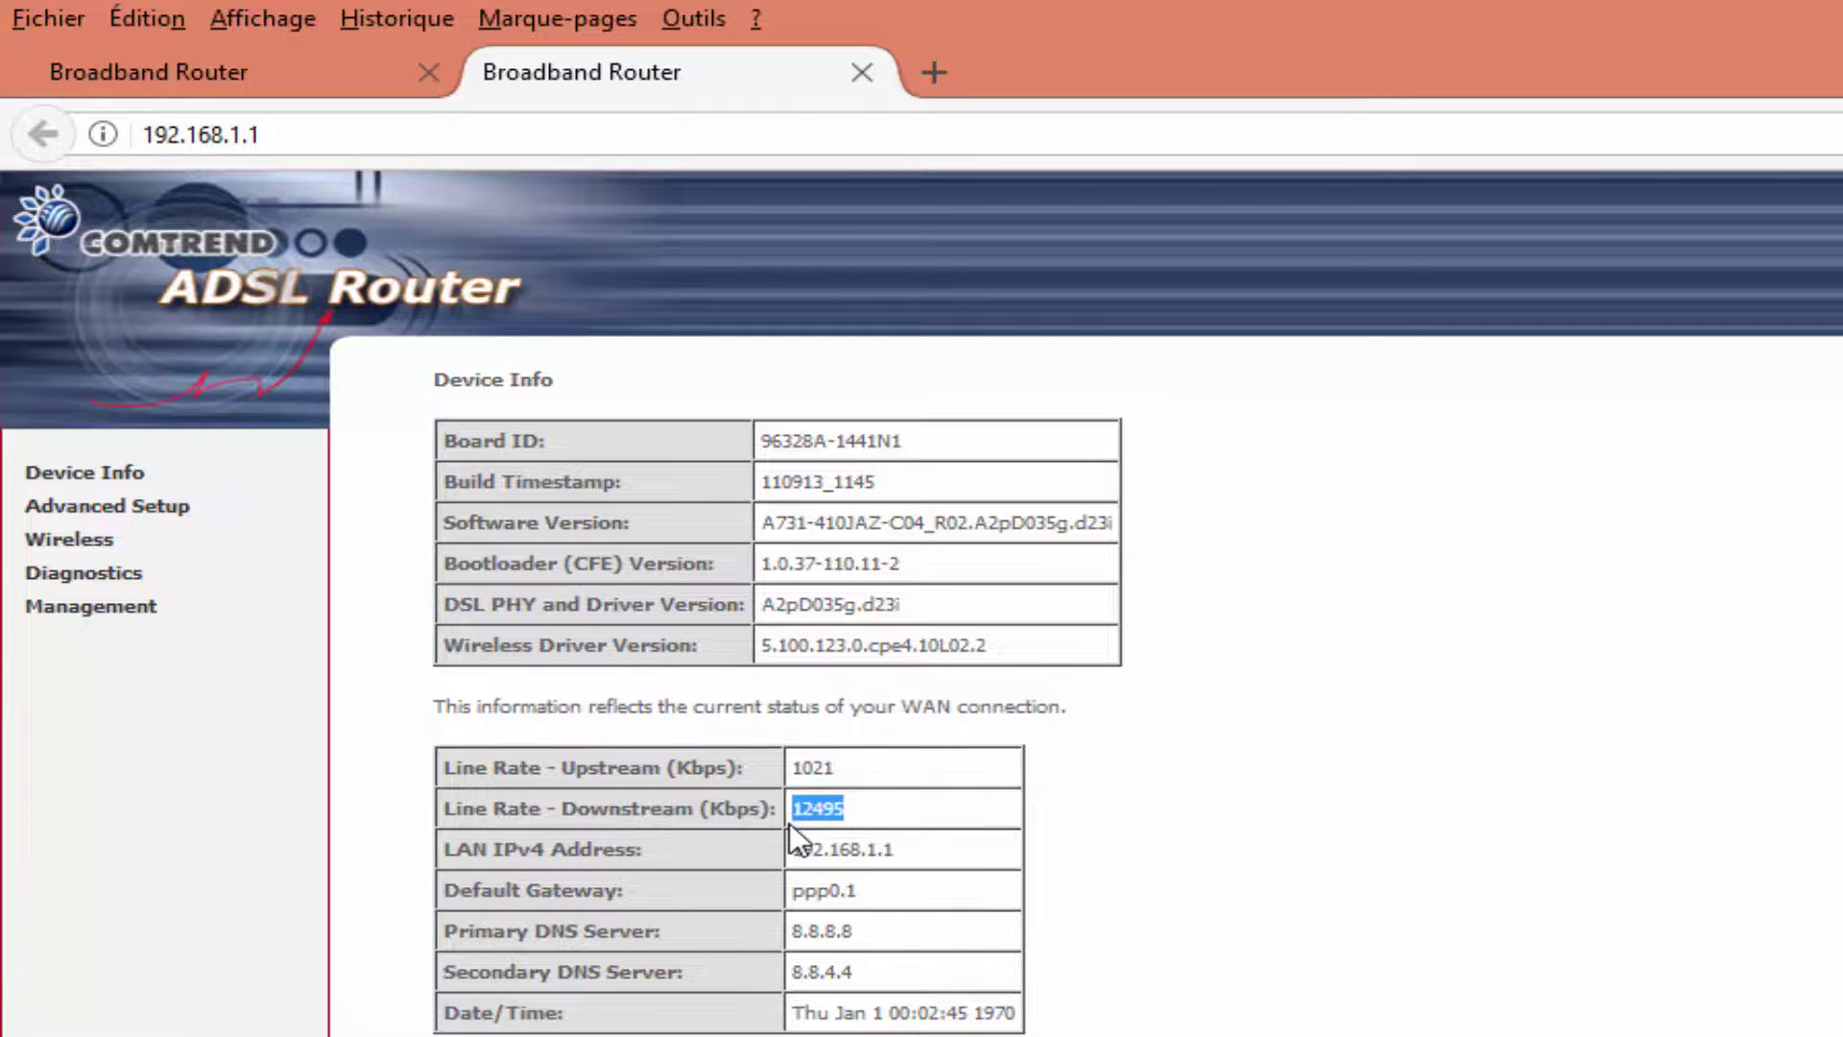
Reload the Device Info pages of 192.168.1.2 and 192.168.1.1, then open a third tab.
{"action": "left_click", "coordinate": [333, 73]}
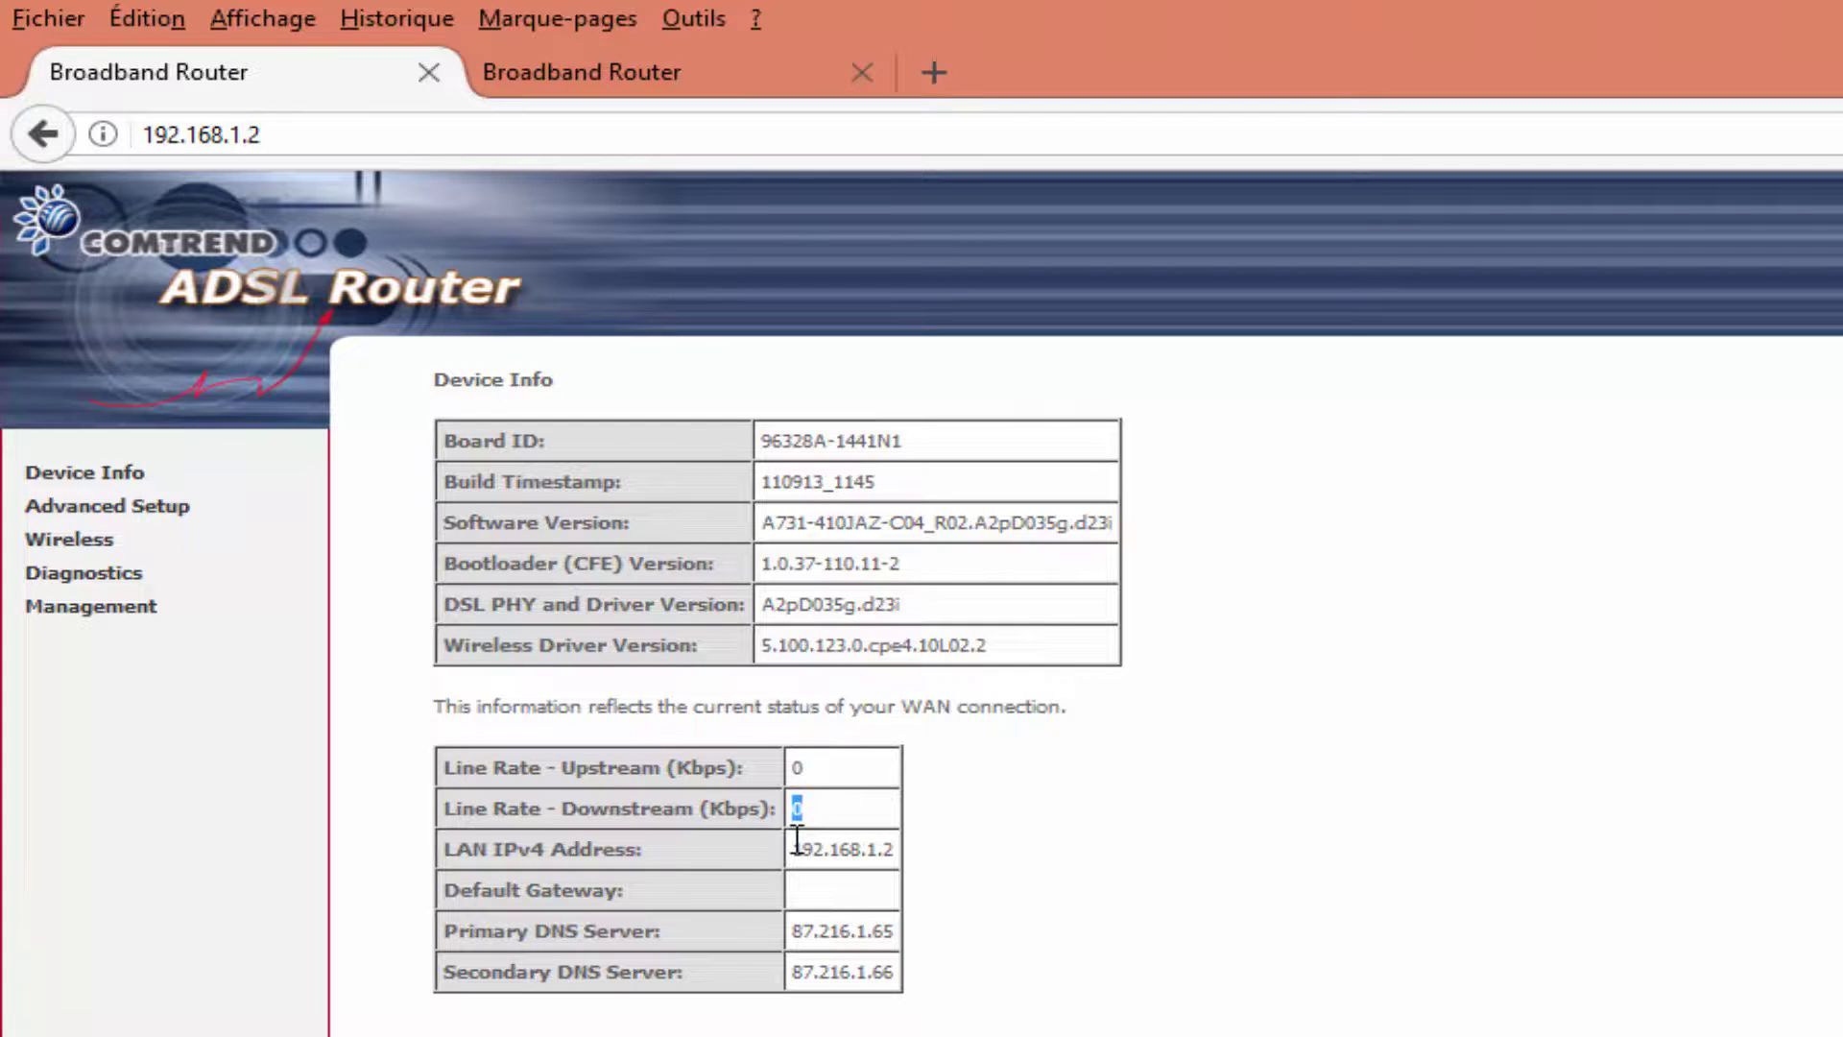
{"action": "left_click", "coordinate": [313, 140]}
{"action": "left_click", "coordinate": [316, 140]}
{"action": "key", "text": "Return"}
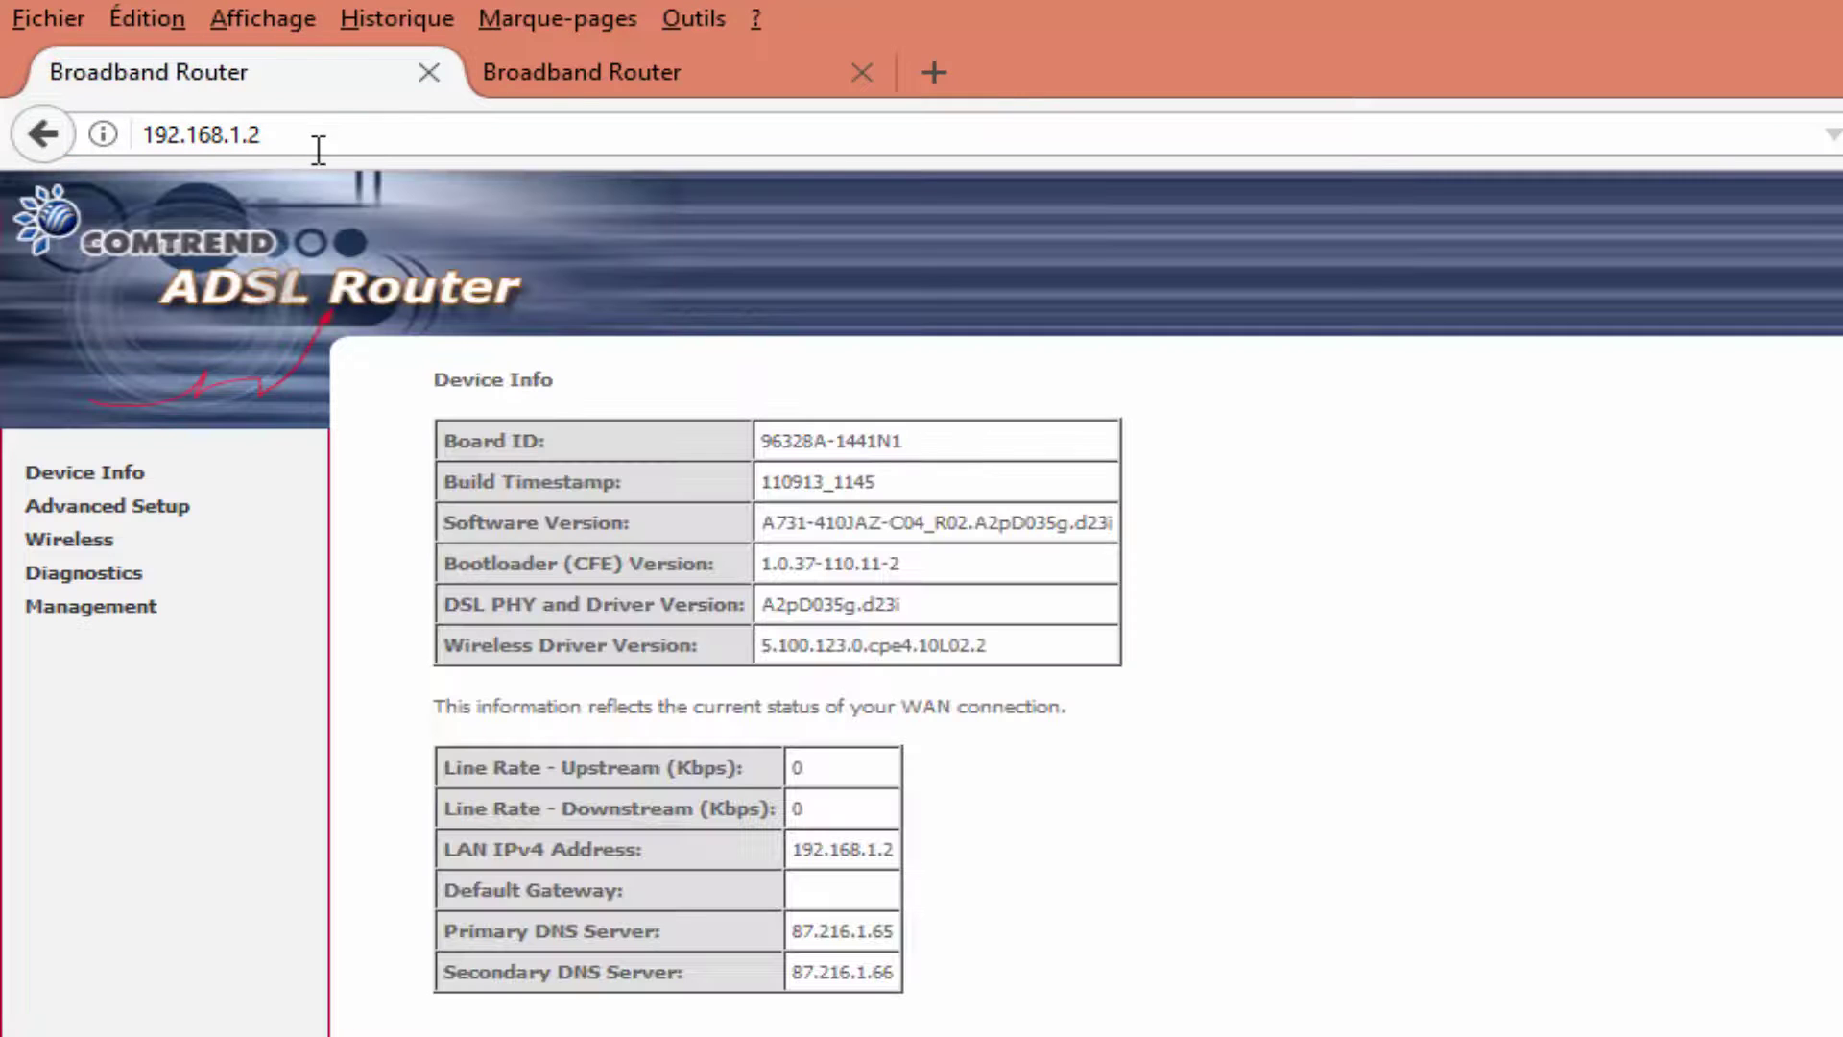
{"action": "left_click", "coordinate": [563, 83]}
{"action": "left_click", "coordinate": [297, 134]}
{"action": "left_click", "coordinate": [304, 134]}
{"action": "key", "text": "Return"}
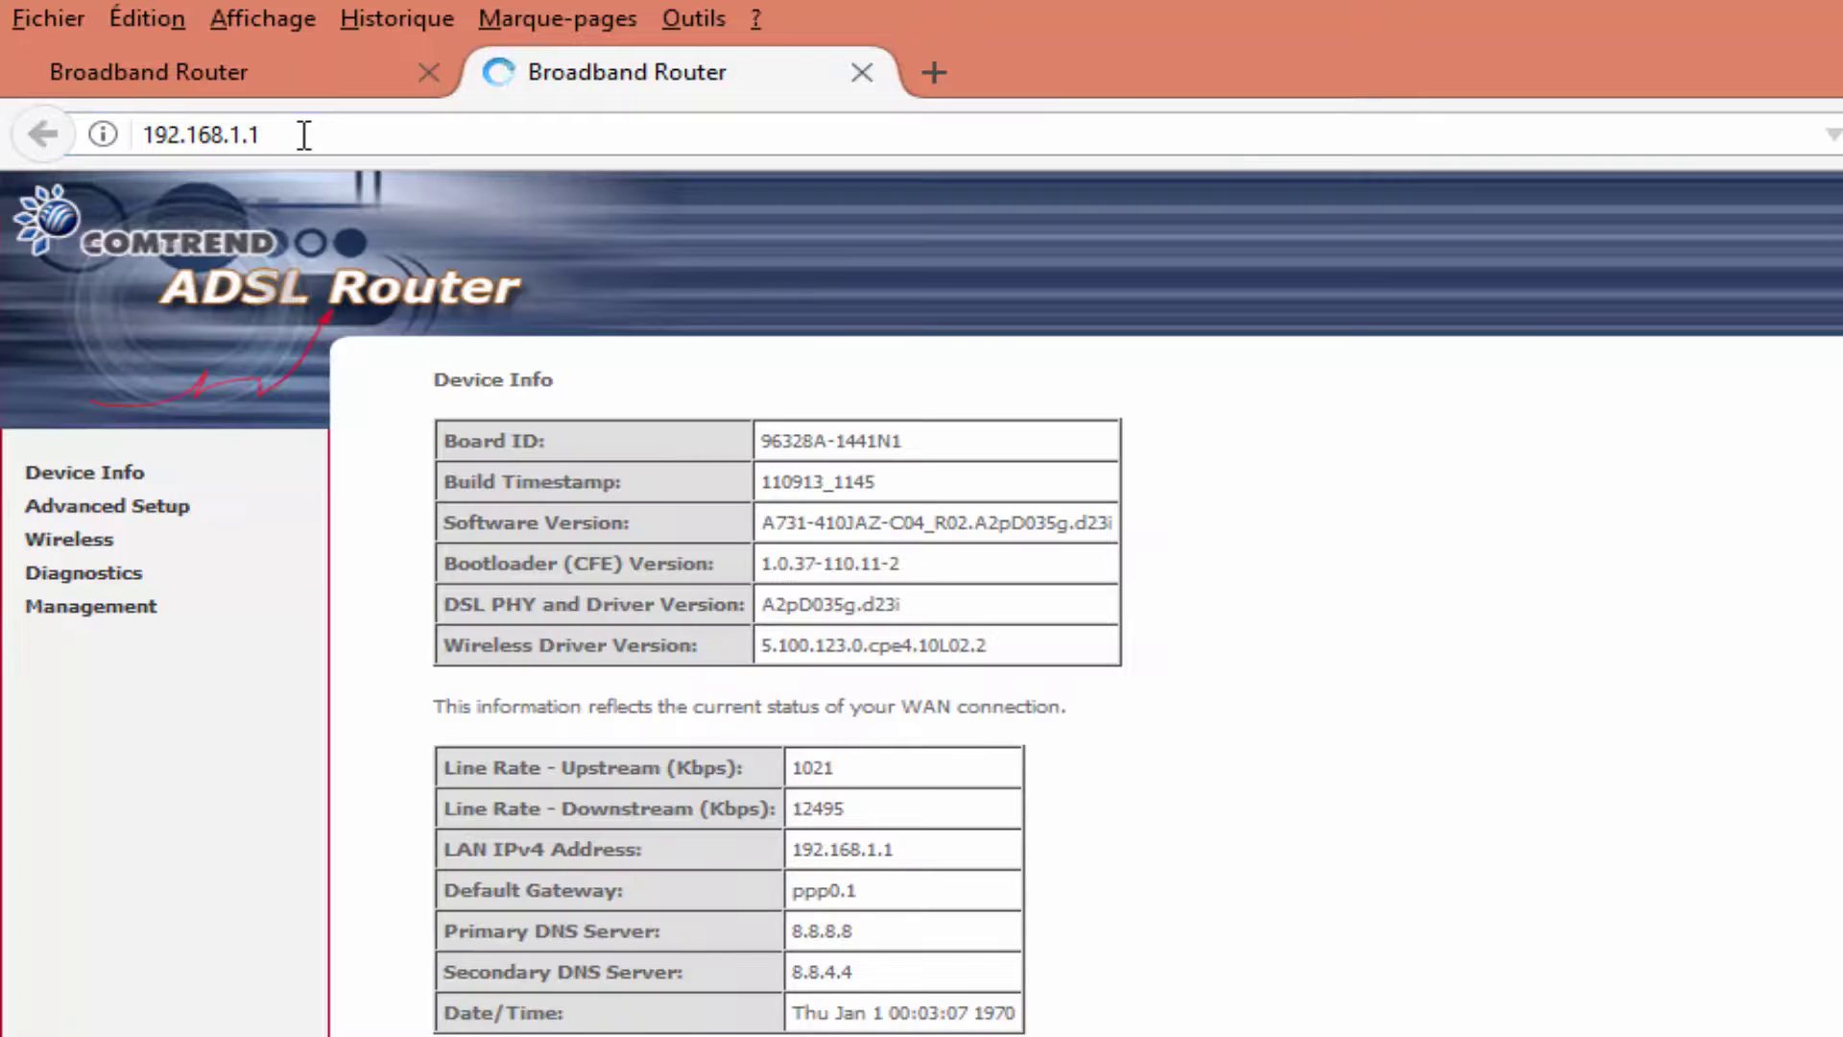
{"action": "left_click", "coordinate": [934, 72]}
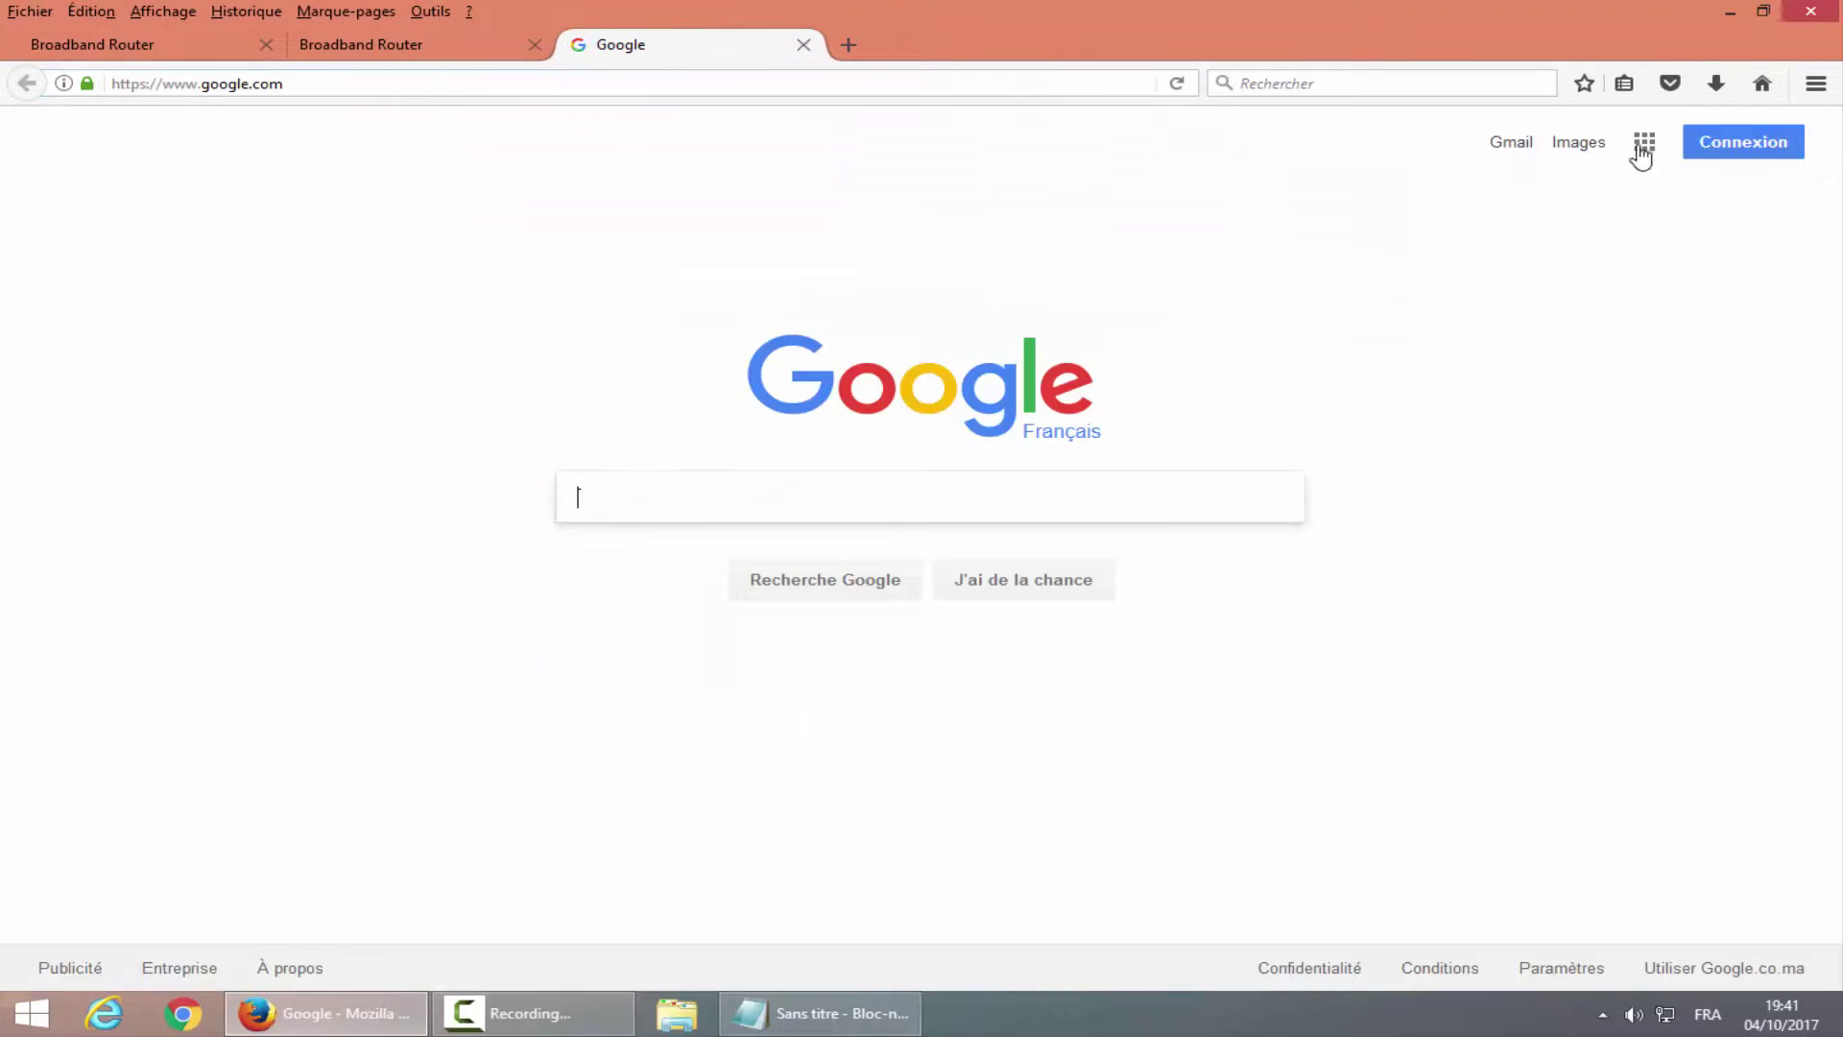
Open YouTube from the Google apps grid, then close the YouTube tab, second router tab and Firefox.
{"action": "left_click", "coordinate": [1644, 144]}
{"action": "left_click", "coordinate": [1486, 374]}
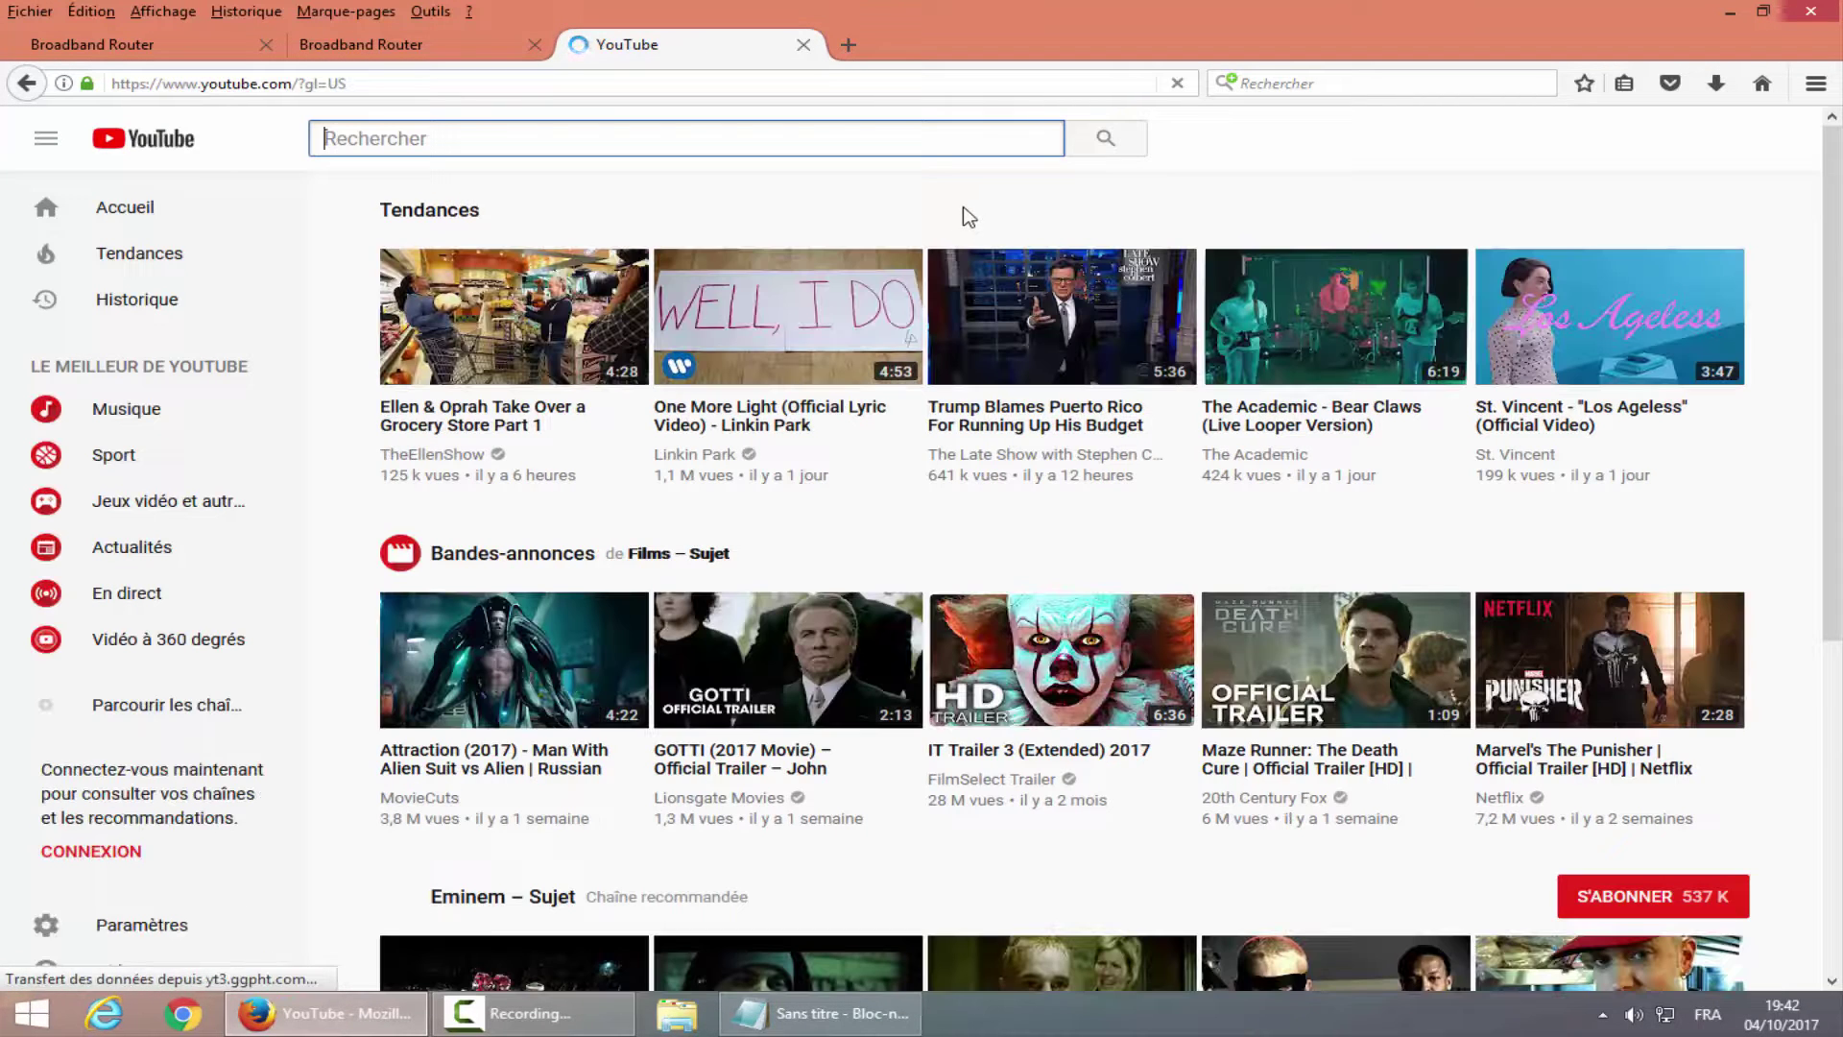
{"action": "left_click", "coordinate": [804, 45]}
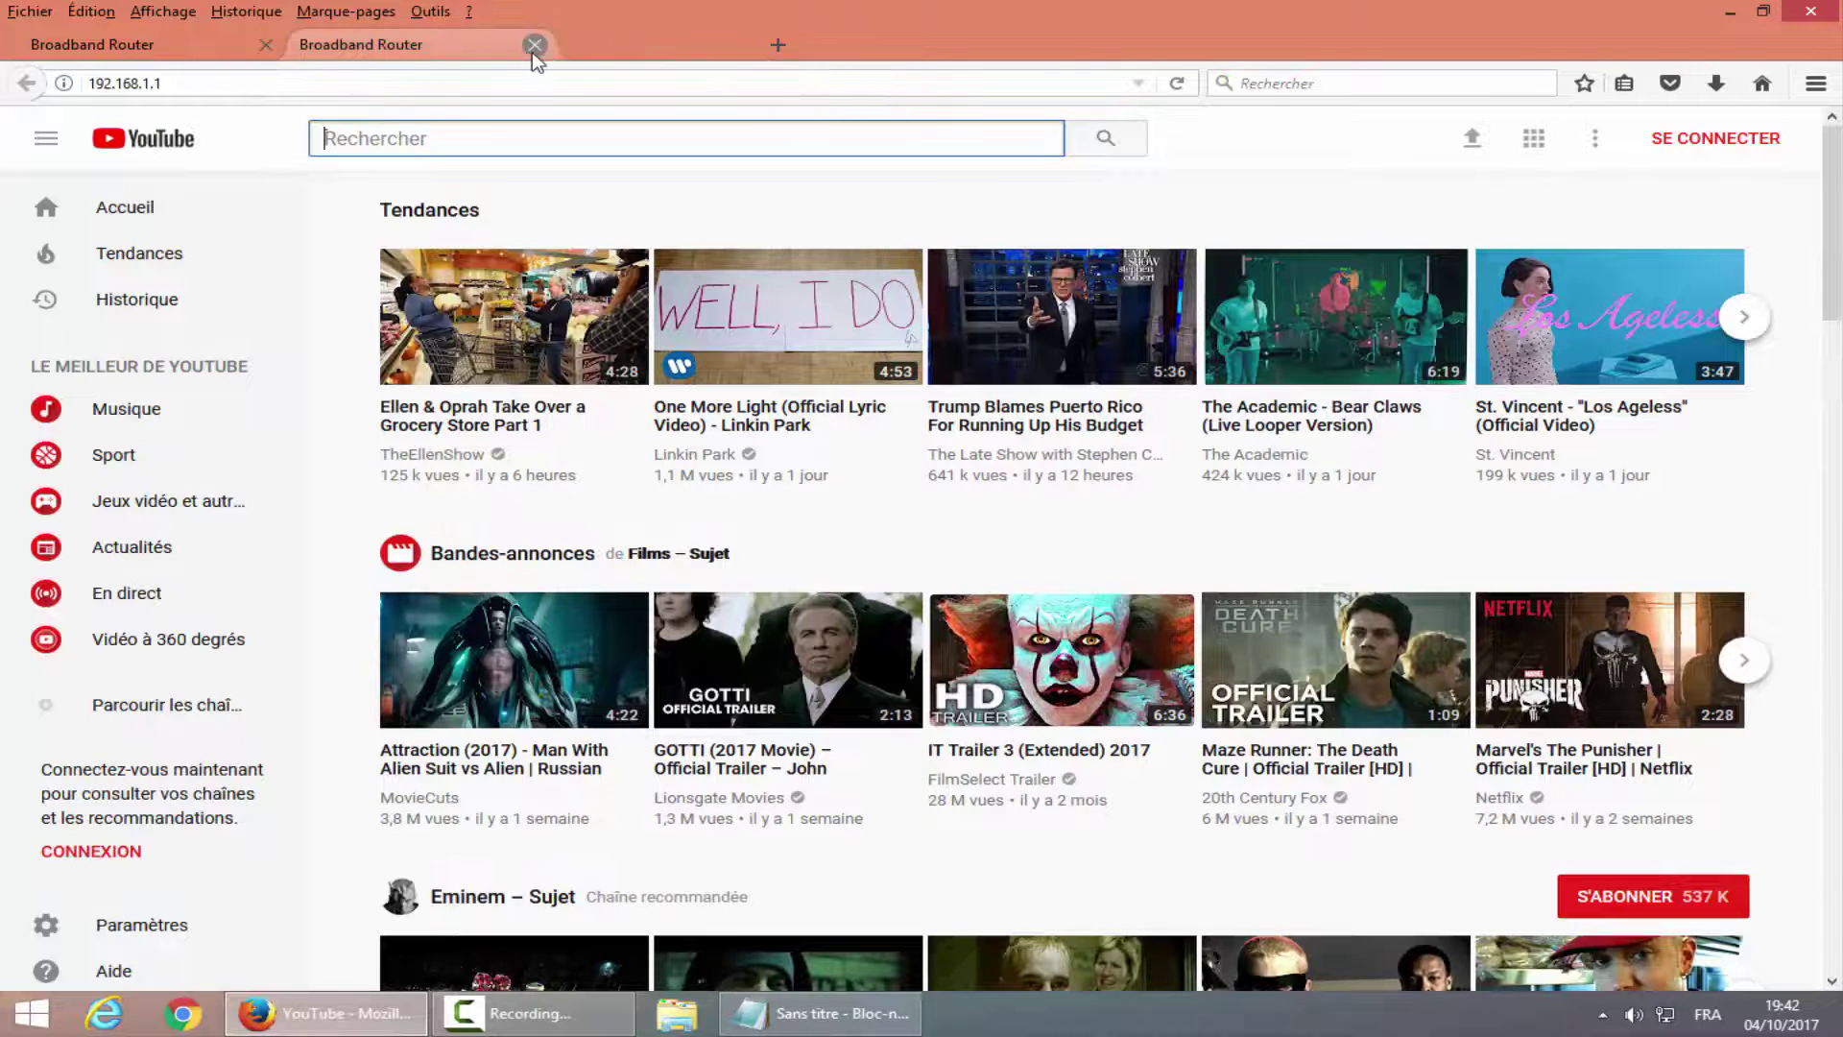
{"action": "left_click", "coordinate": [534, 45]}
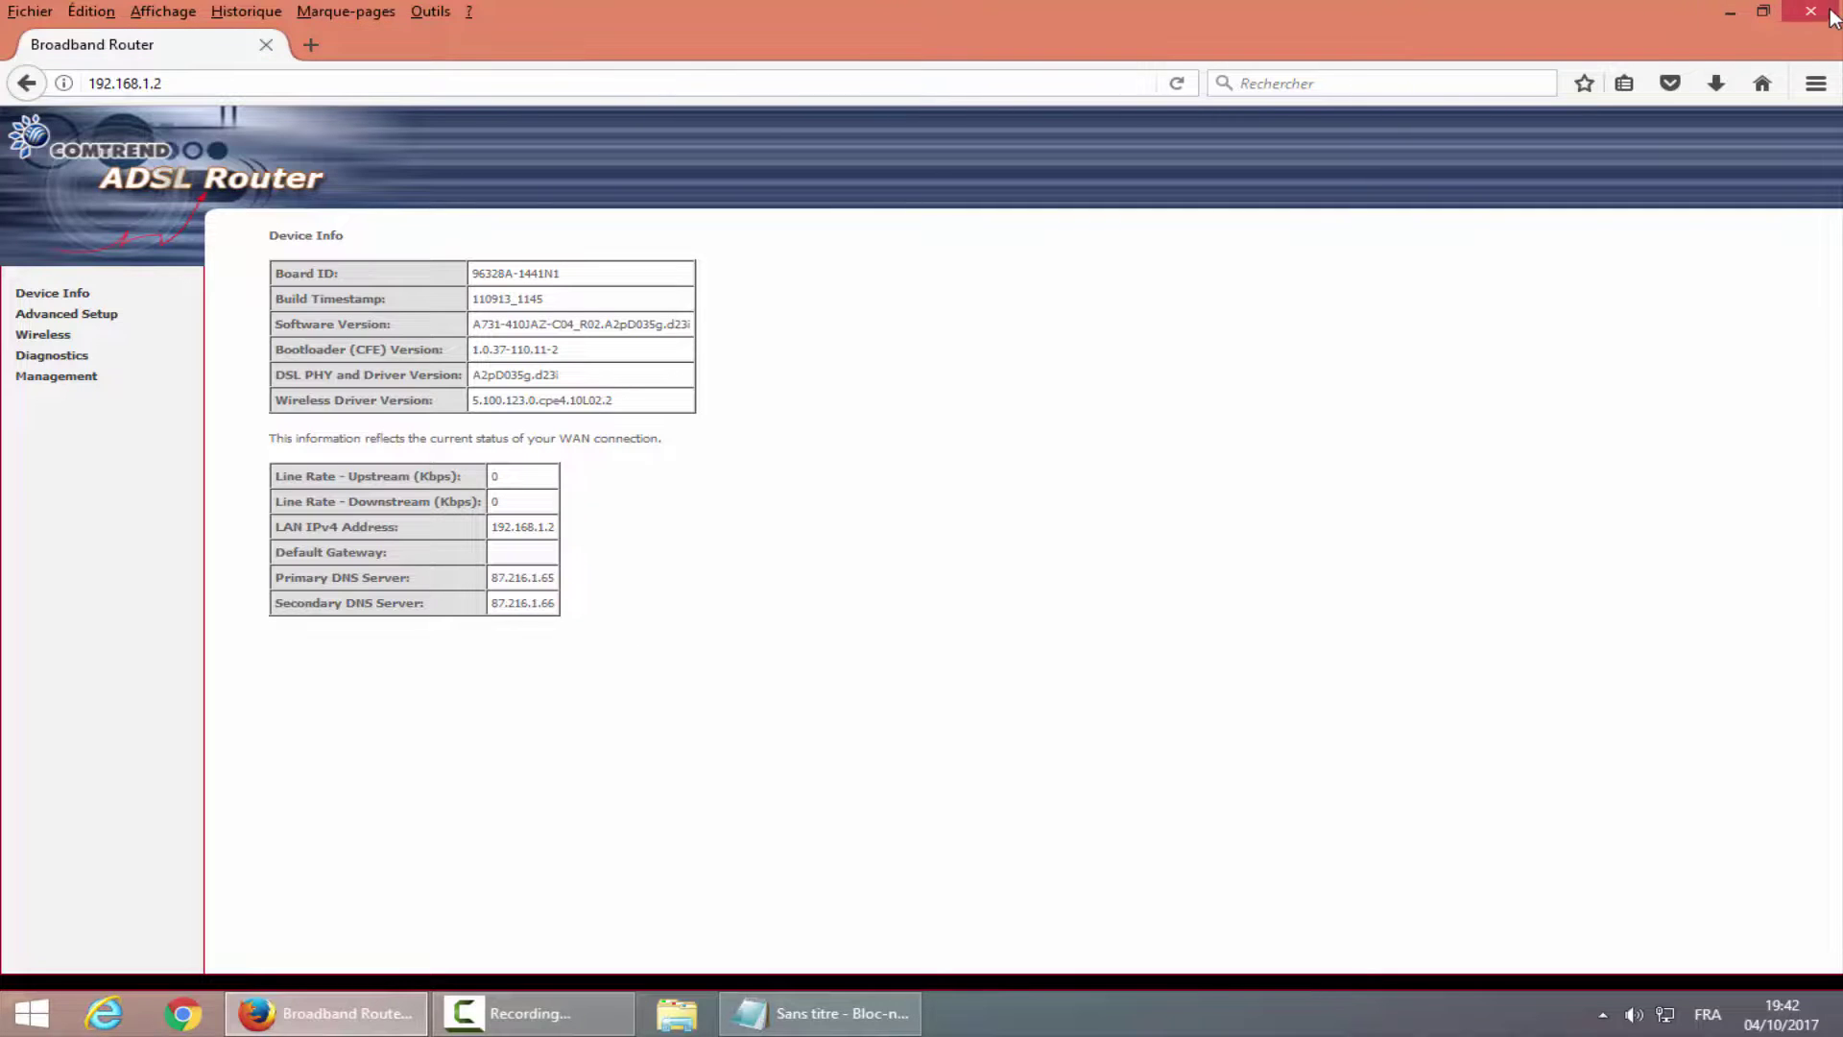
{"action": "left_click", "coordinate": [1834, 14]}
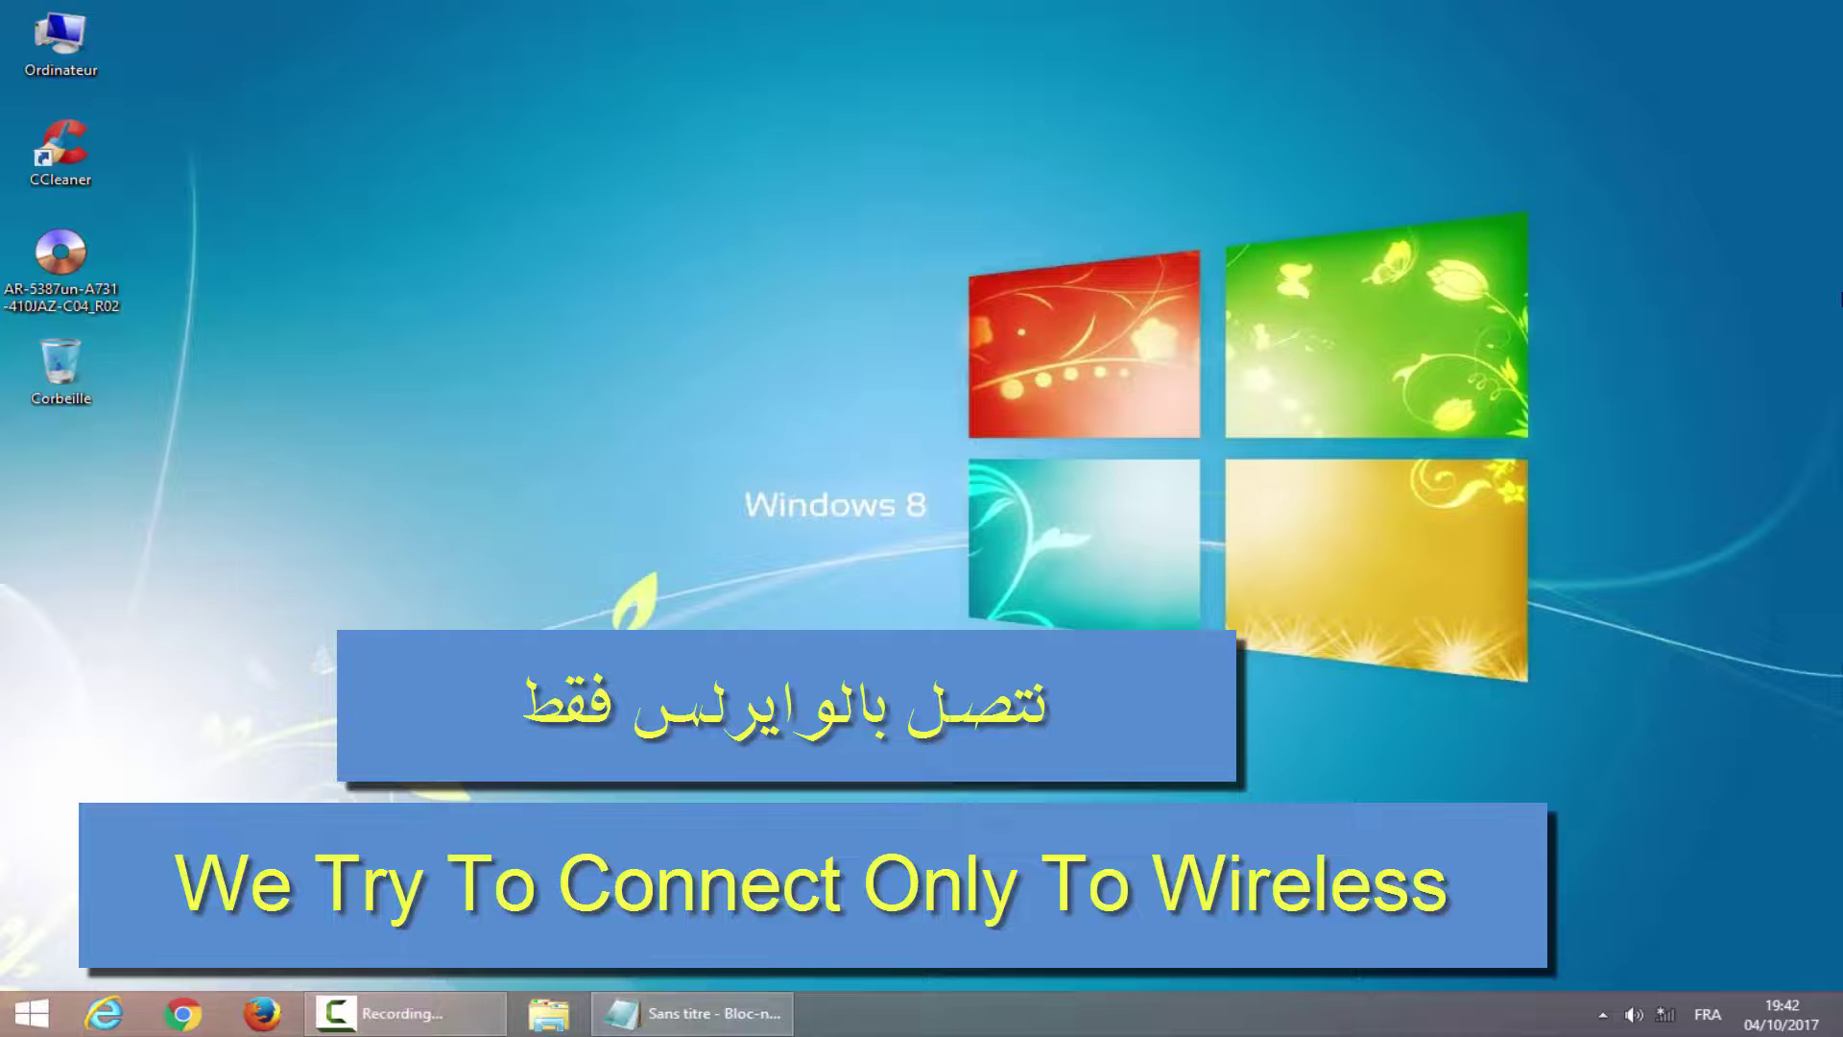
Connect to the JAZZTEL wireless network, entering and verifying its security key and allowing discovery.
{"action": "left_click", "coordinate": [1663, 1015]}
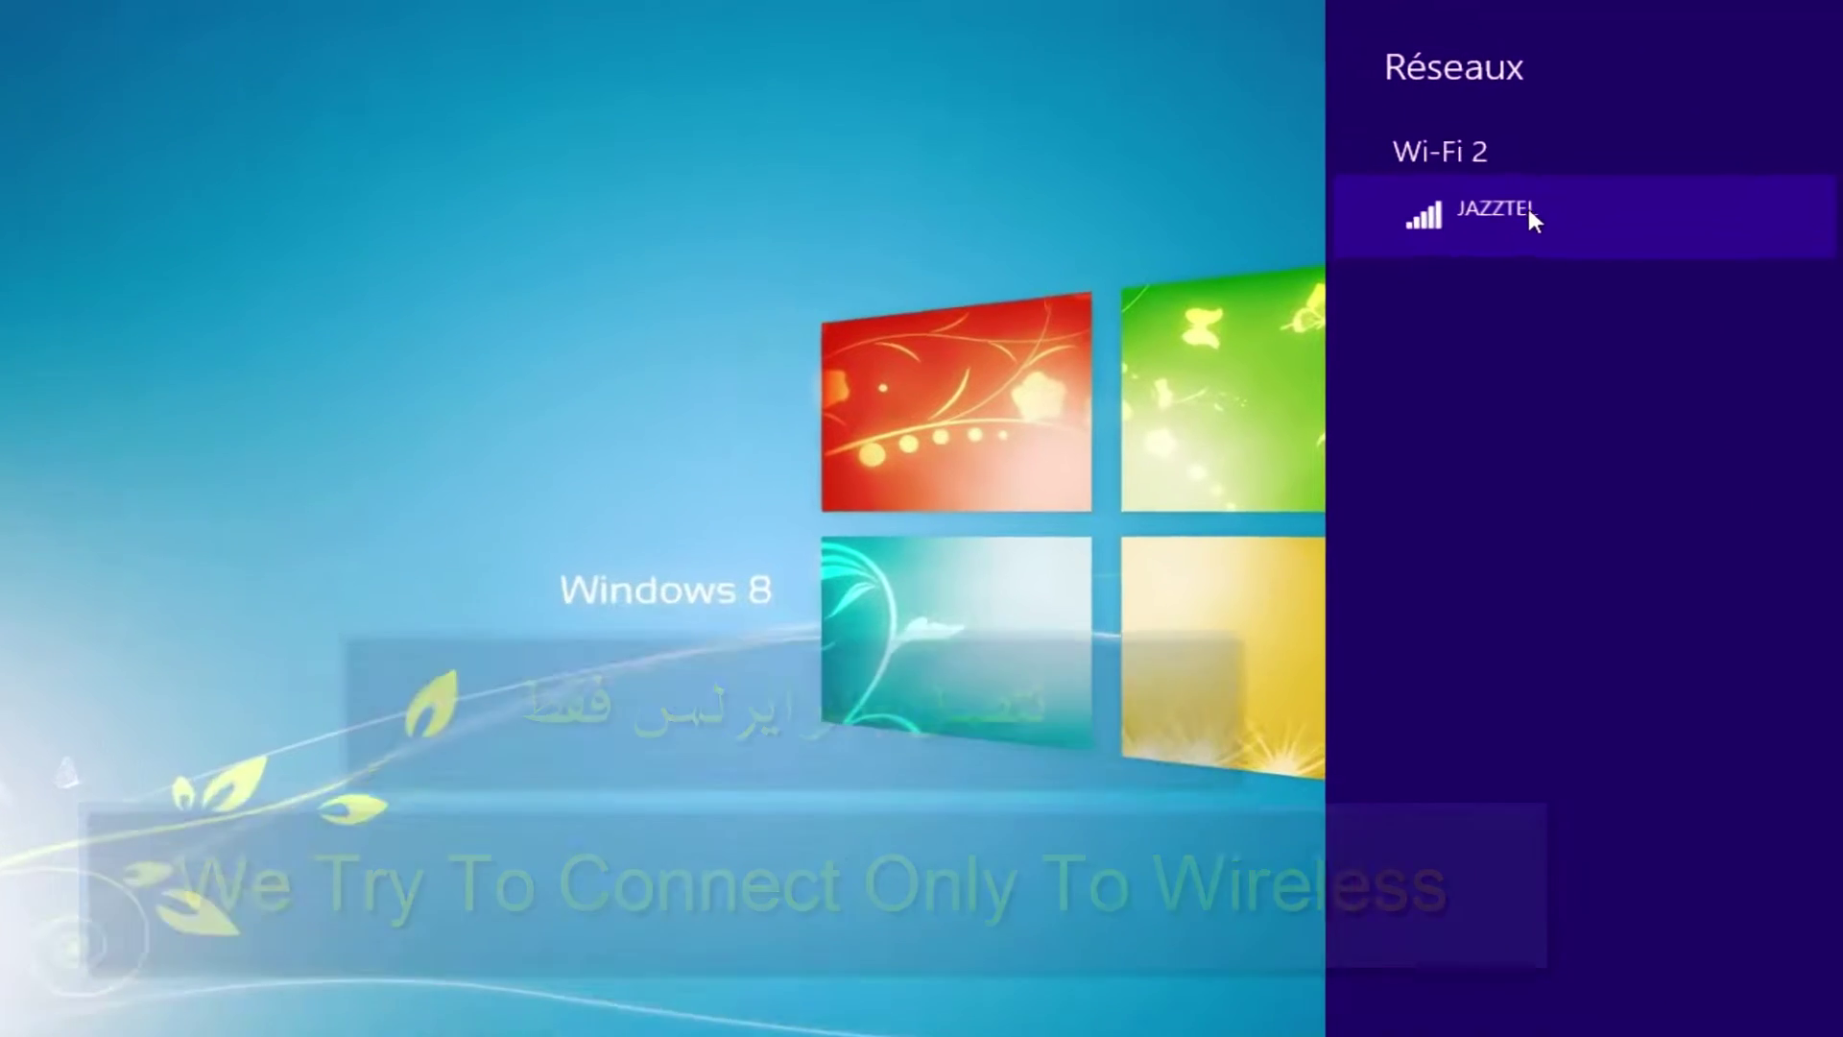
{"action": "left_click", "coordinate": [1583, 201]}
{"action": "left_click", "coordinate": [1676, 470]}
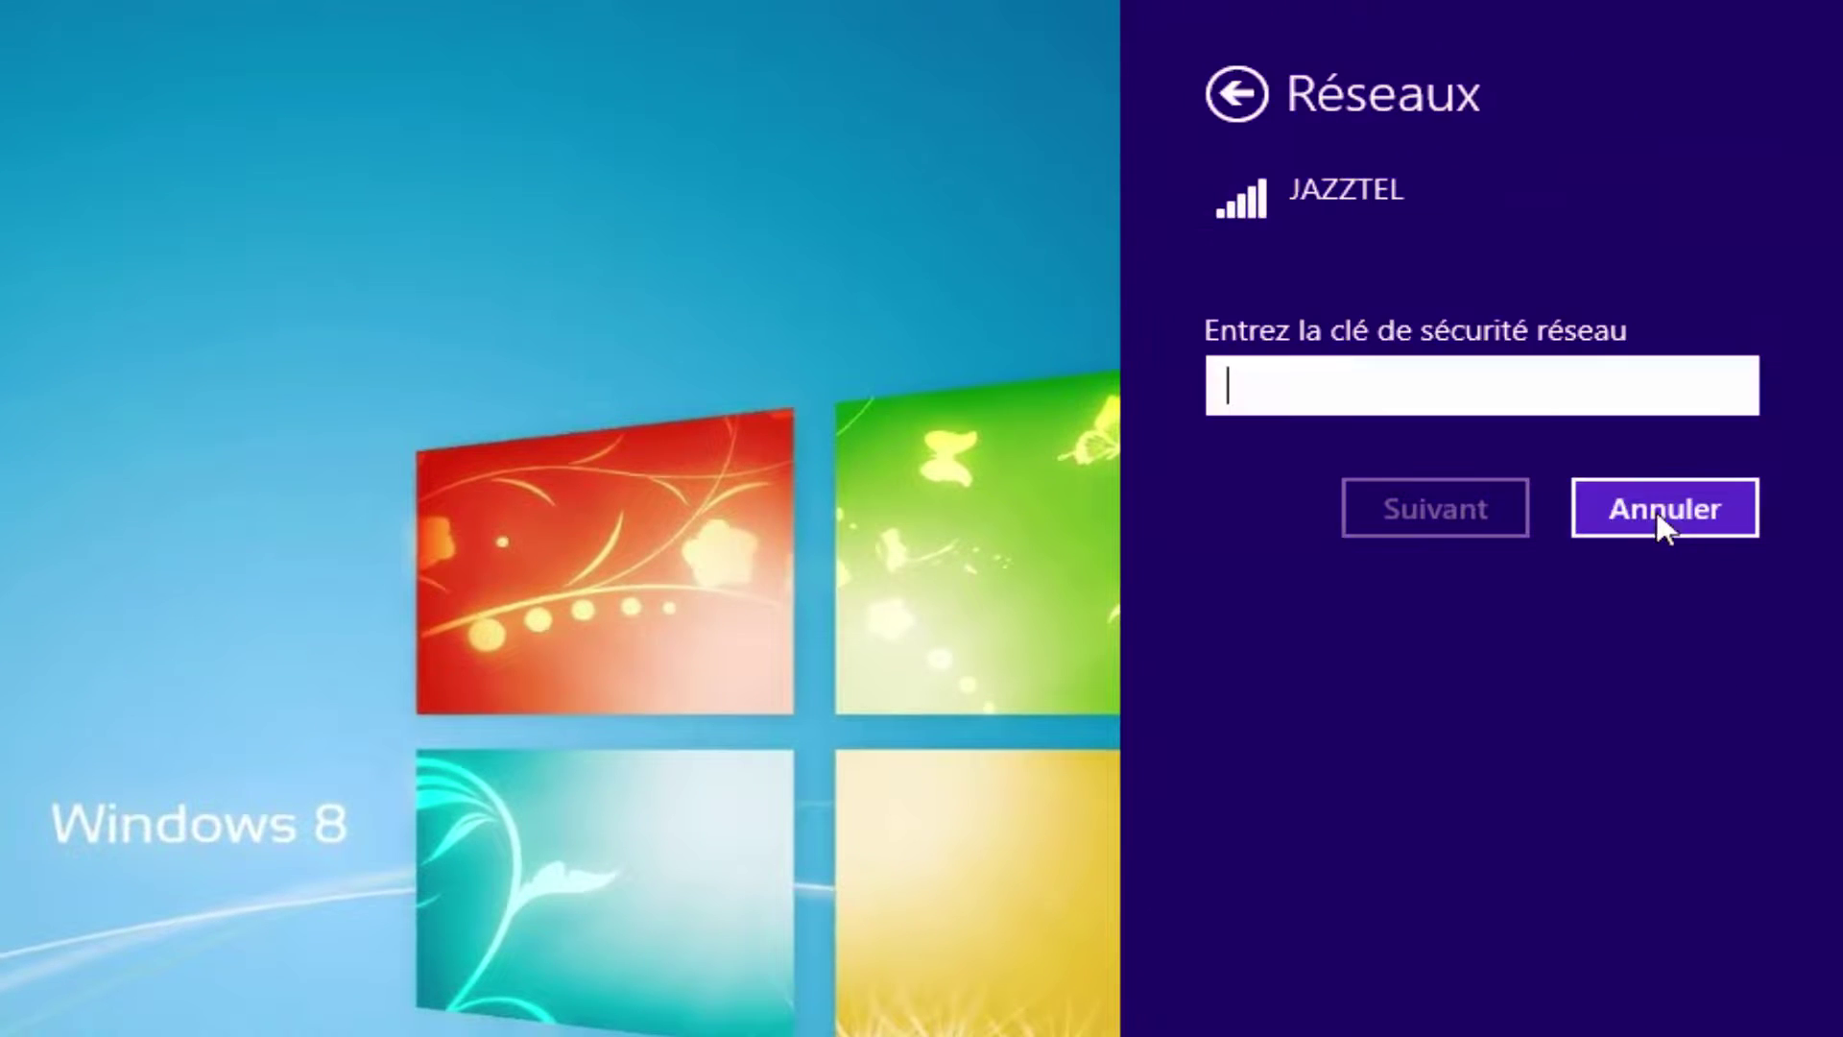
{"action": "type", "text": "•"}
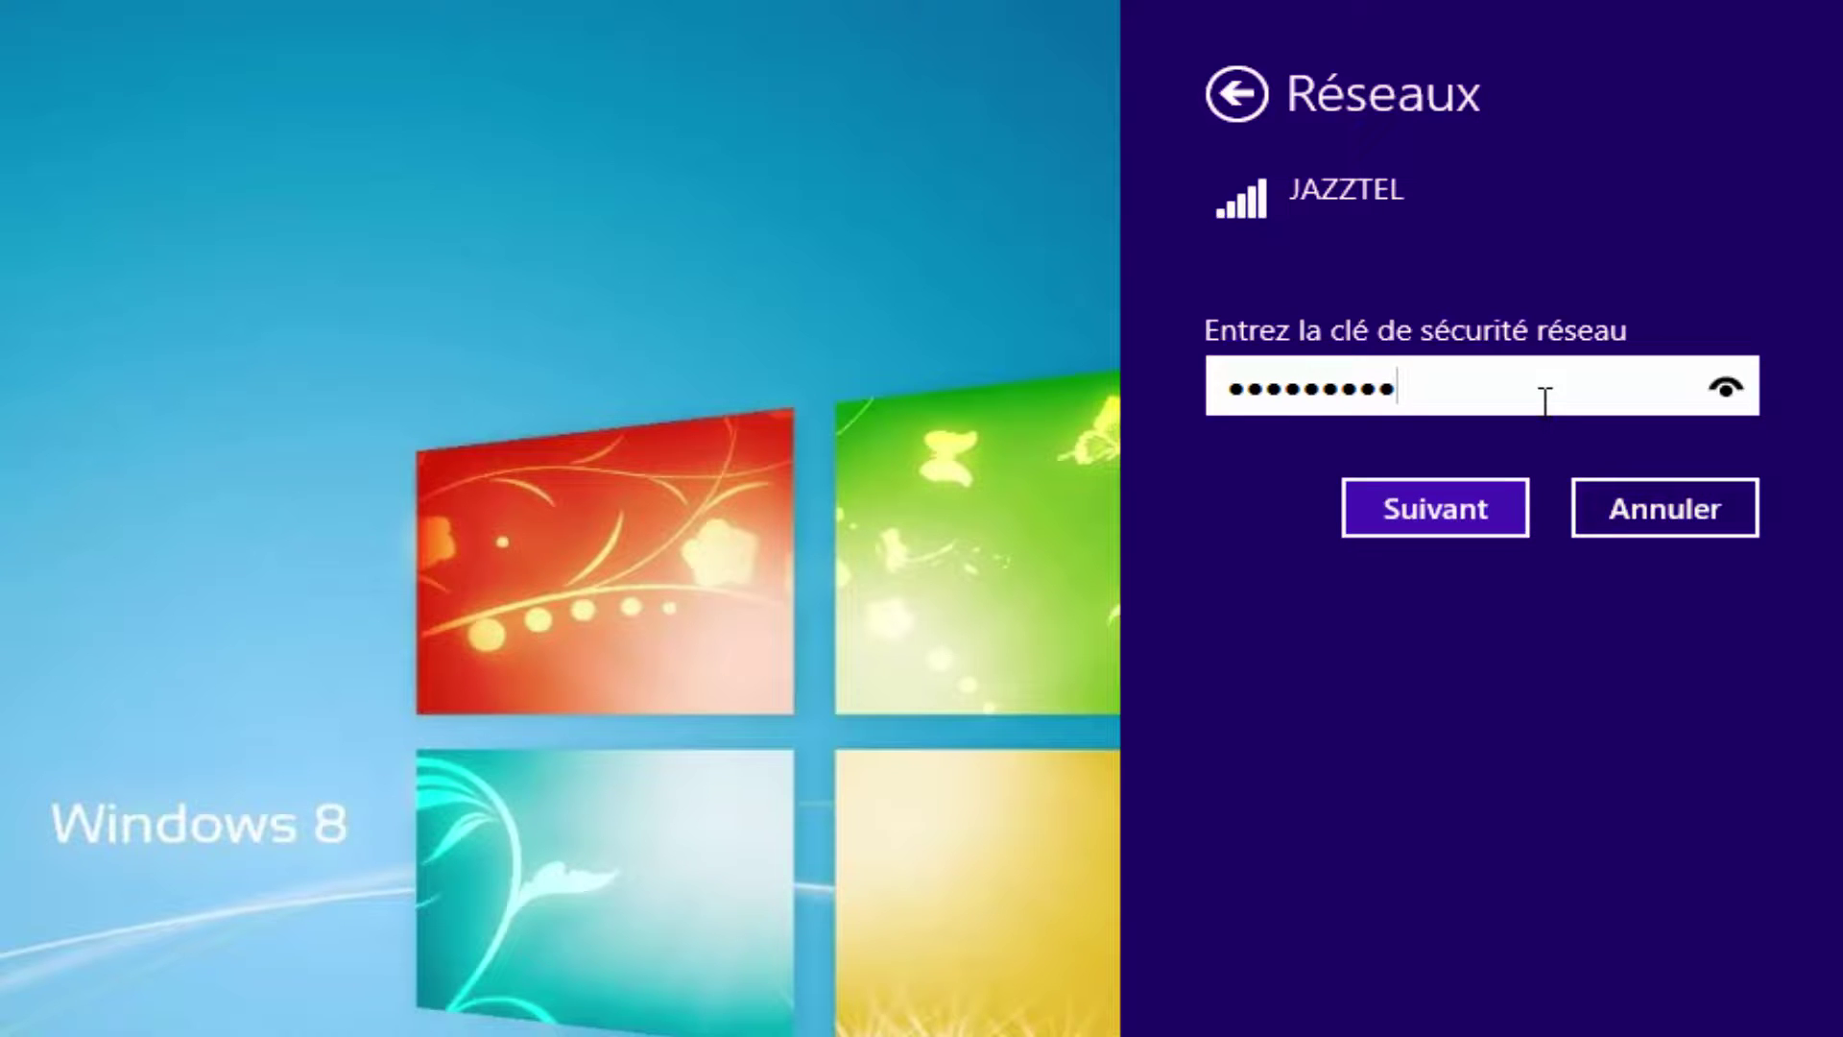
{"action": "left_click_drag", "start_coordinate": [1718, 394], "coordinate": [1719, 394]}
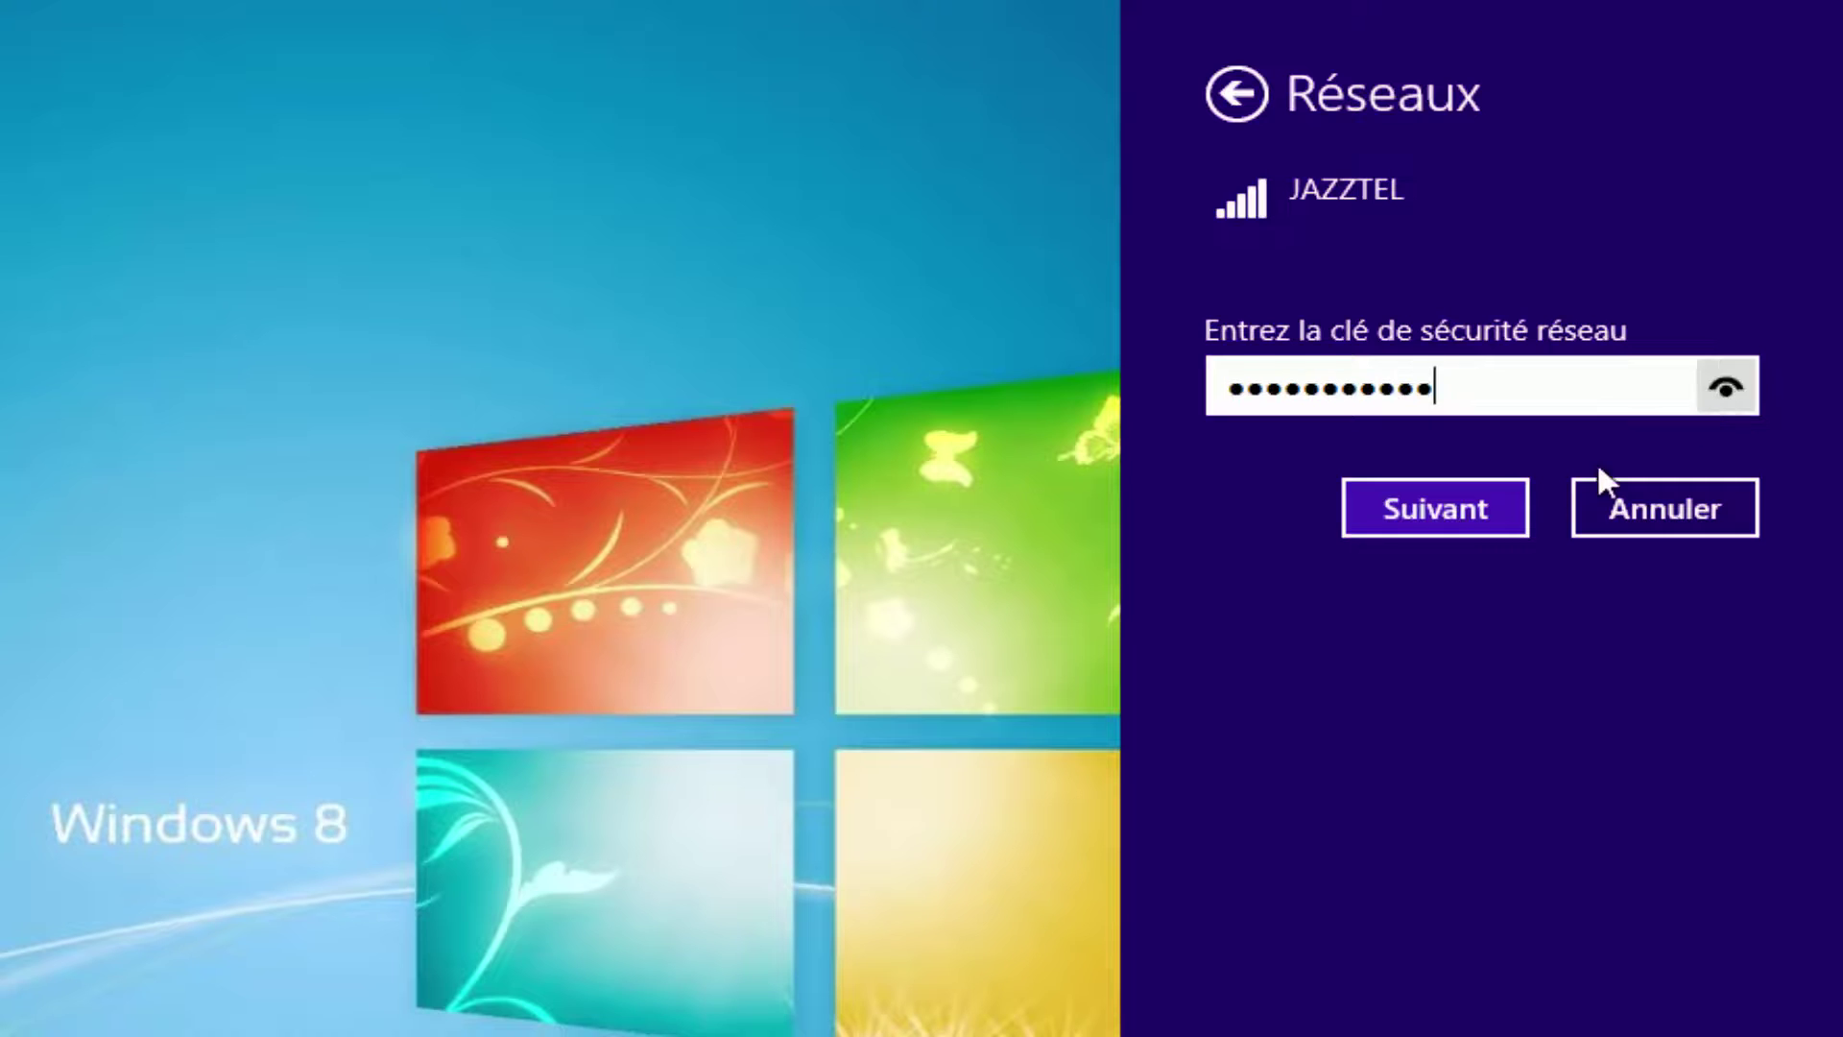
{"action": "left_click", "coordinate": [1490, 517]}
{"action": "left_click", "coordinate": [1438, 819]}
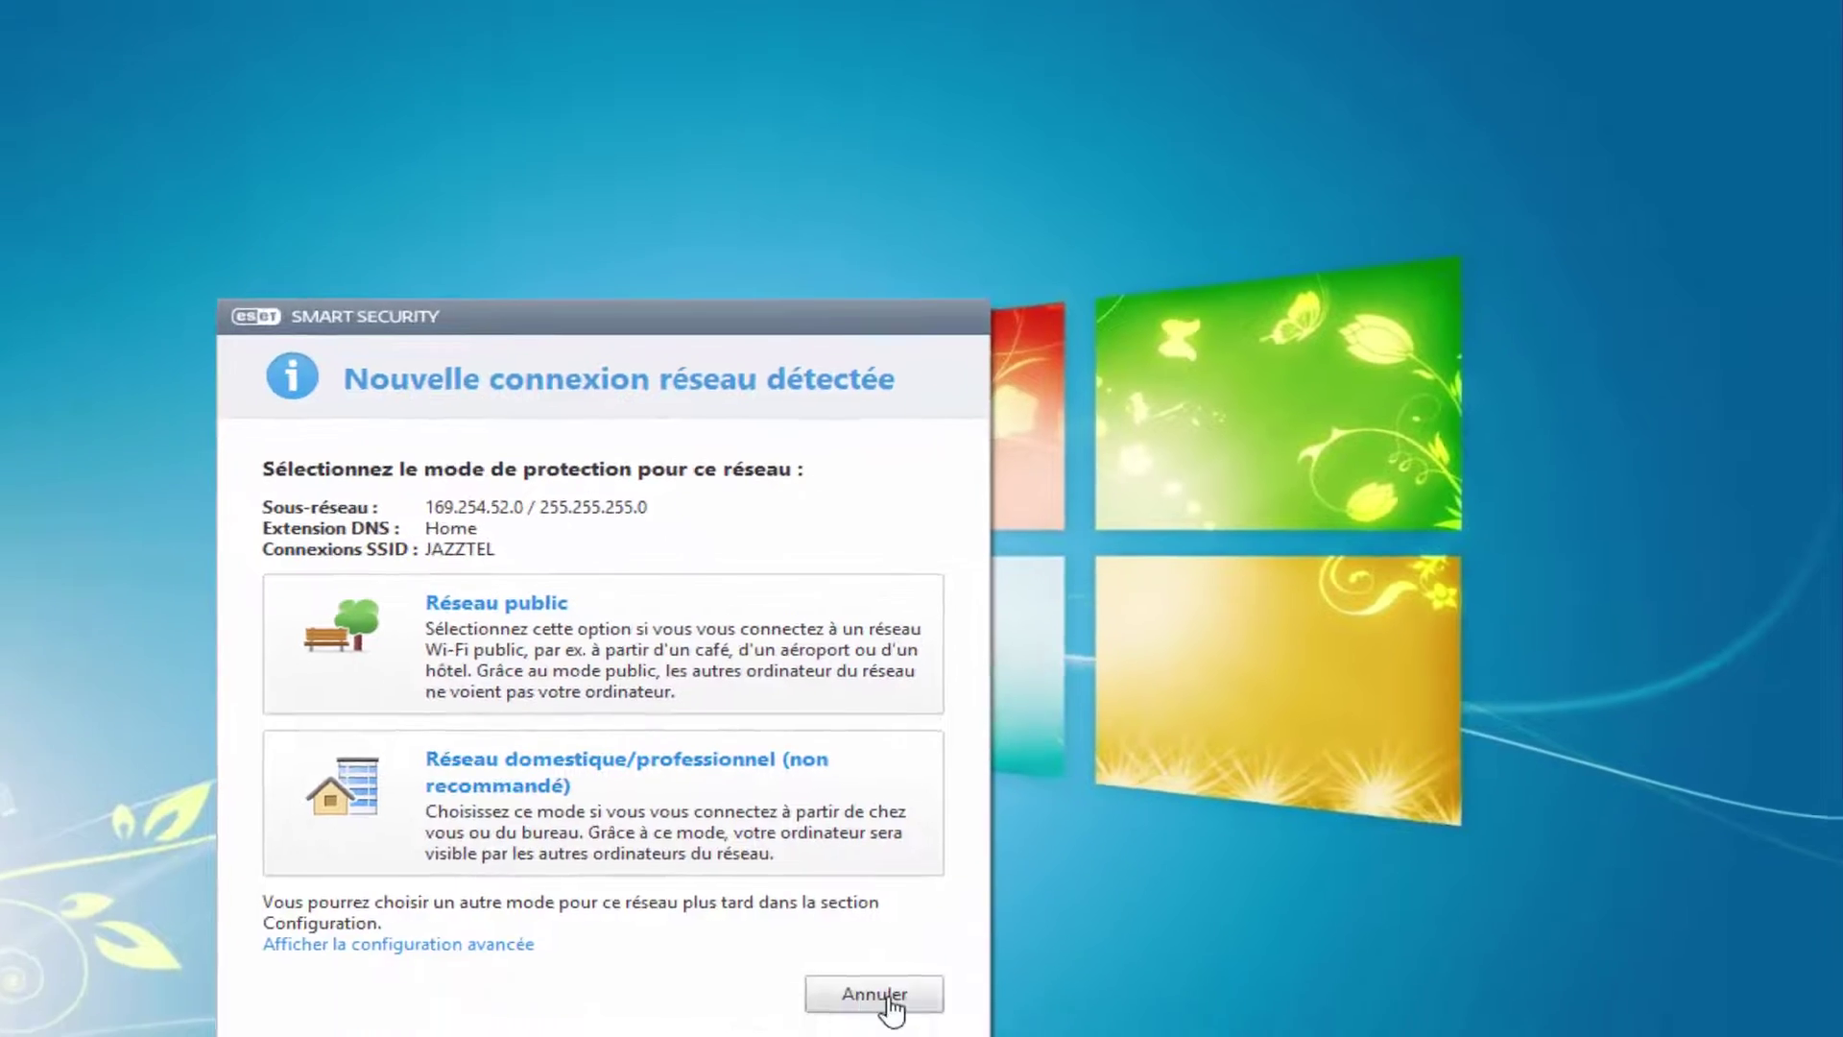
Dismiss the network location prompt, check the JAZZTEL connection status, and start Firefox.
{"action": "left_click", "coordinate": [881, 994]}
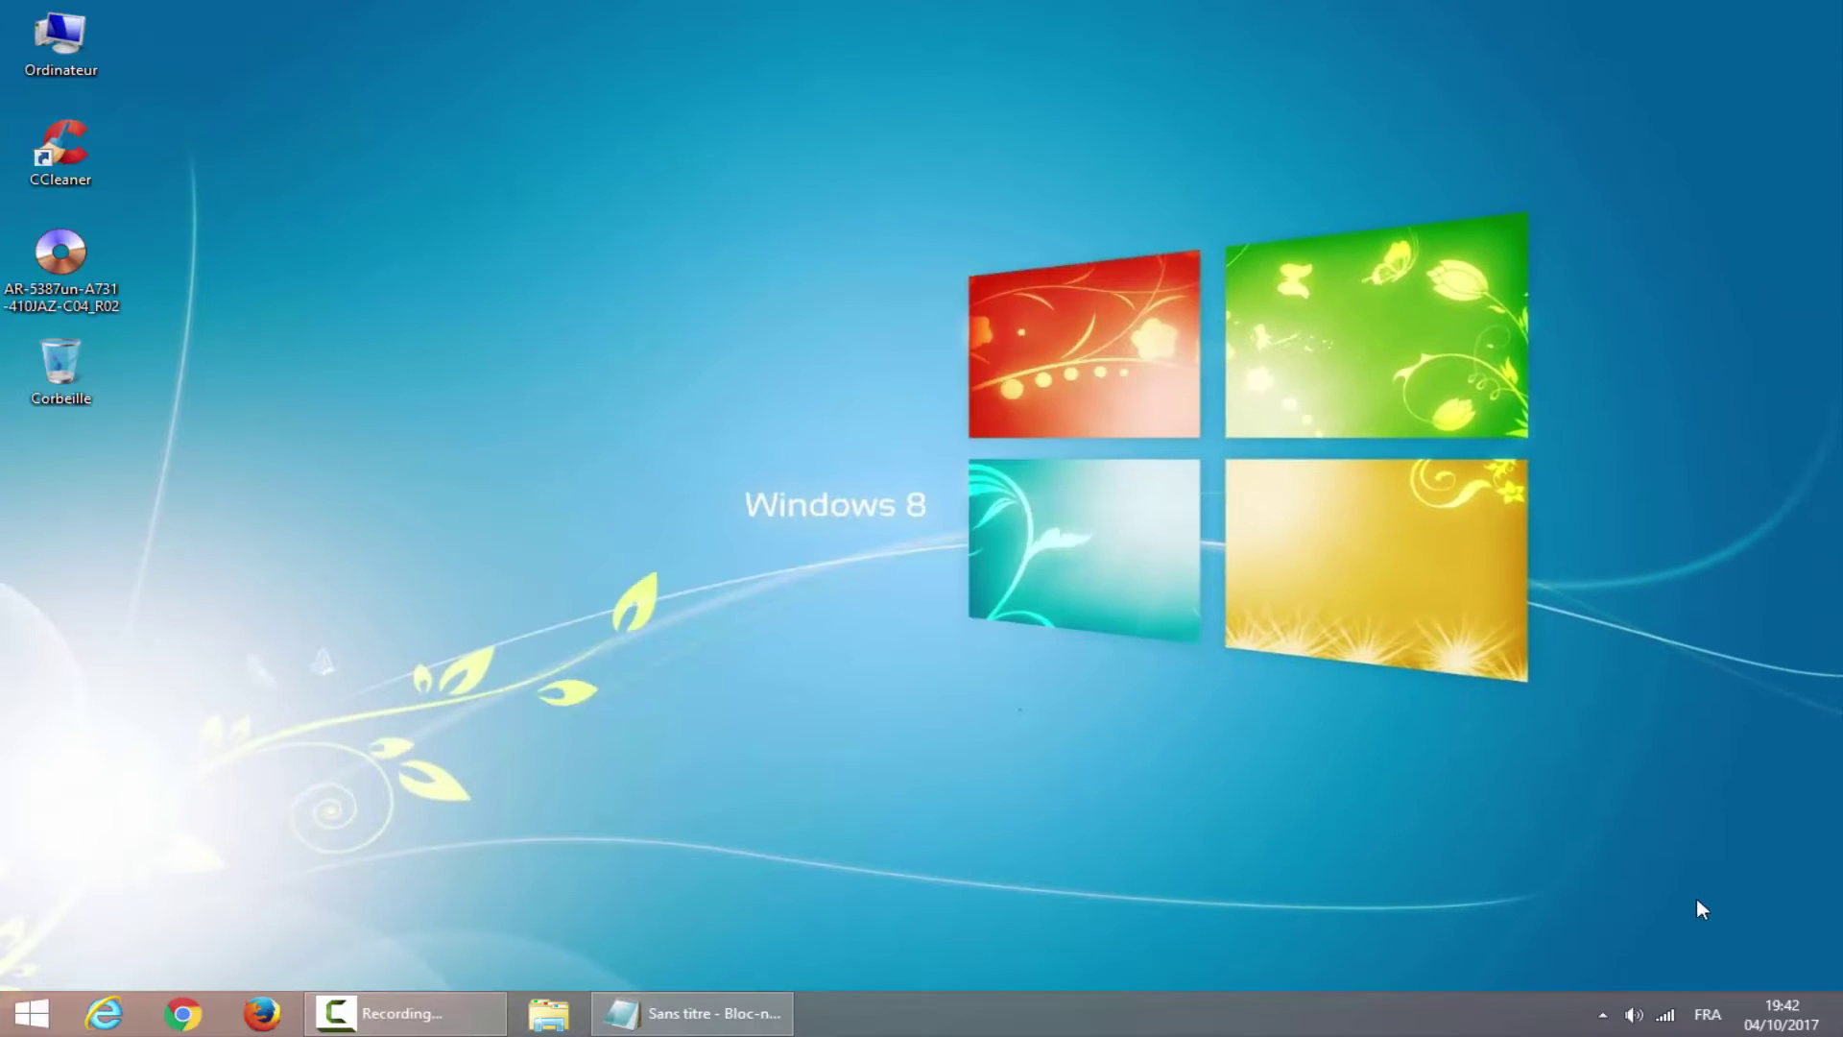
{"action": "left_click", "coordinate": [1671, 1025]}
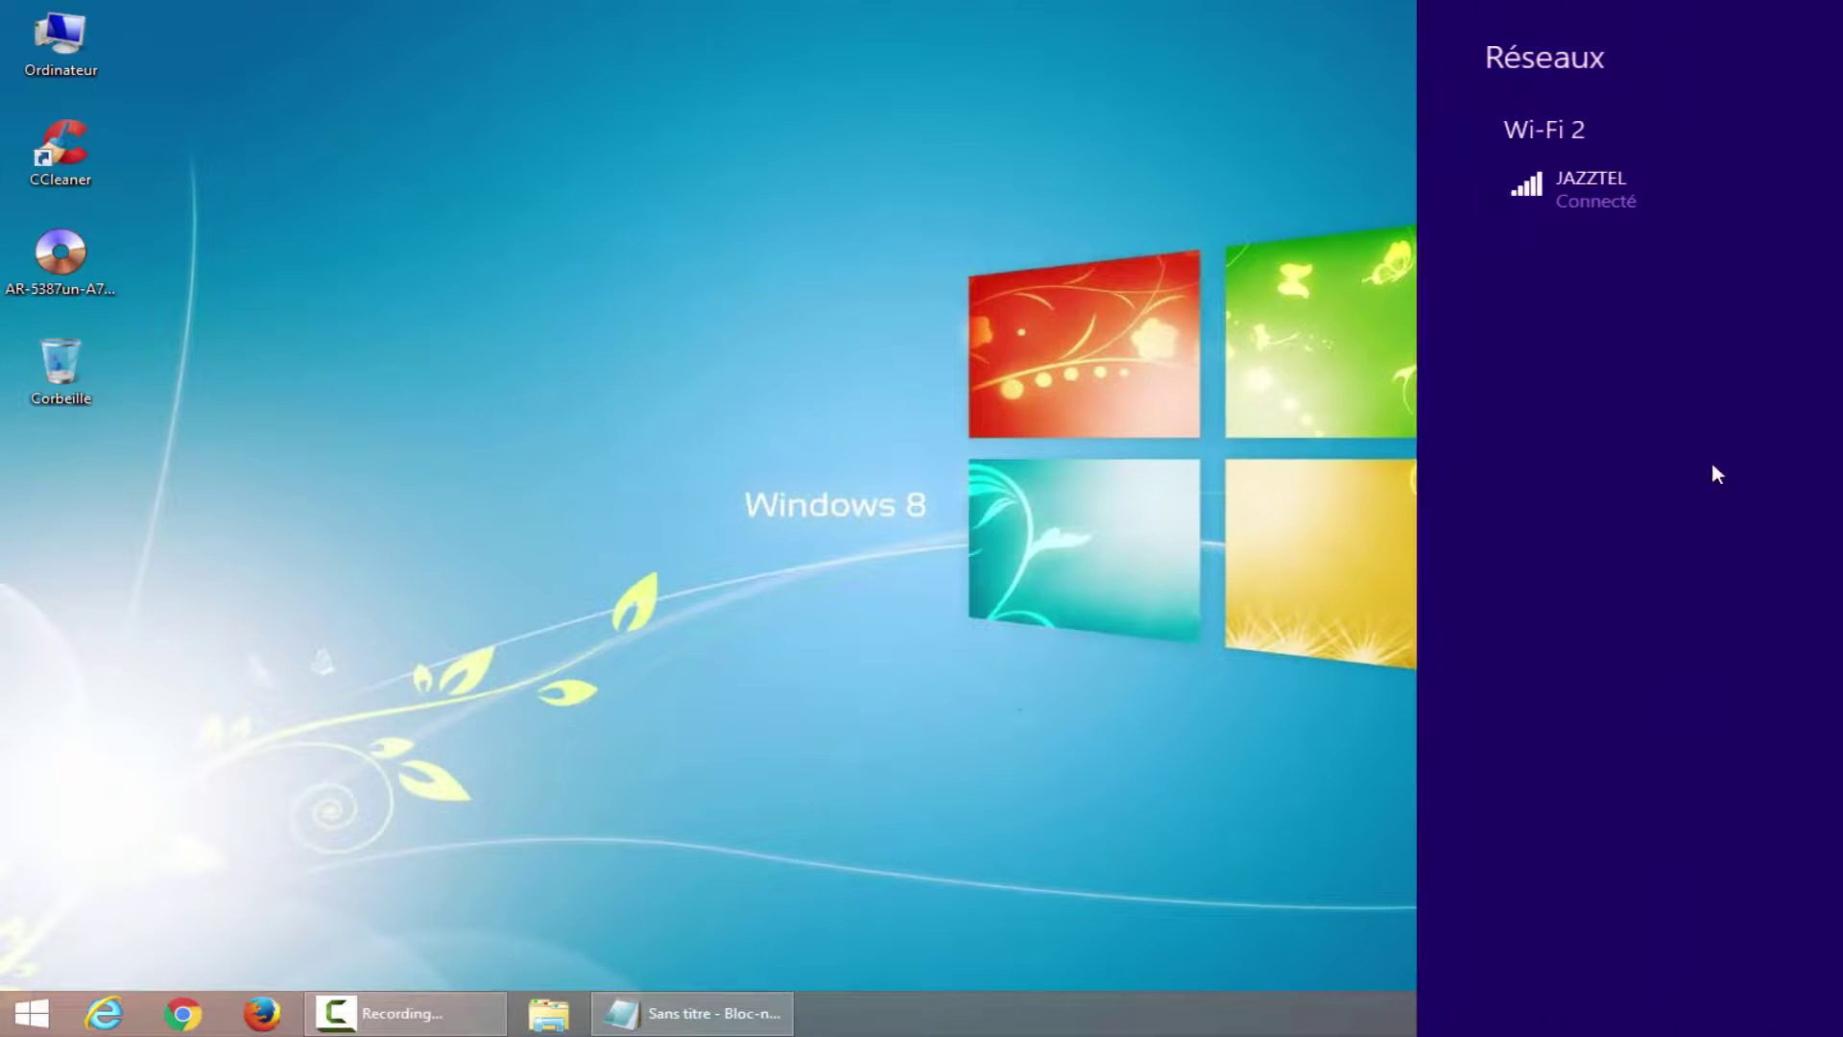
{"action": "left_click", "coordinate": [892, 632]}
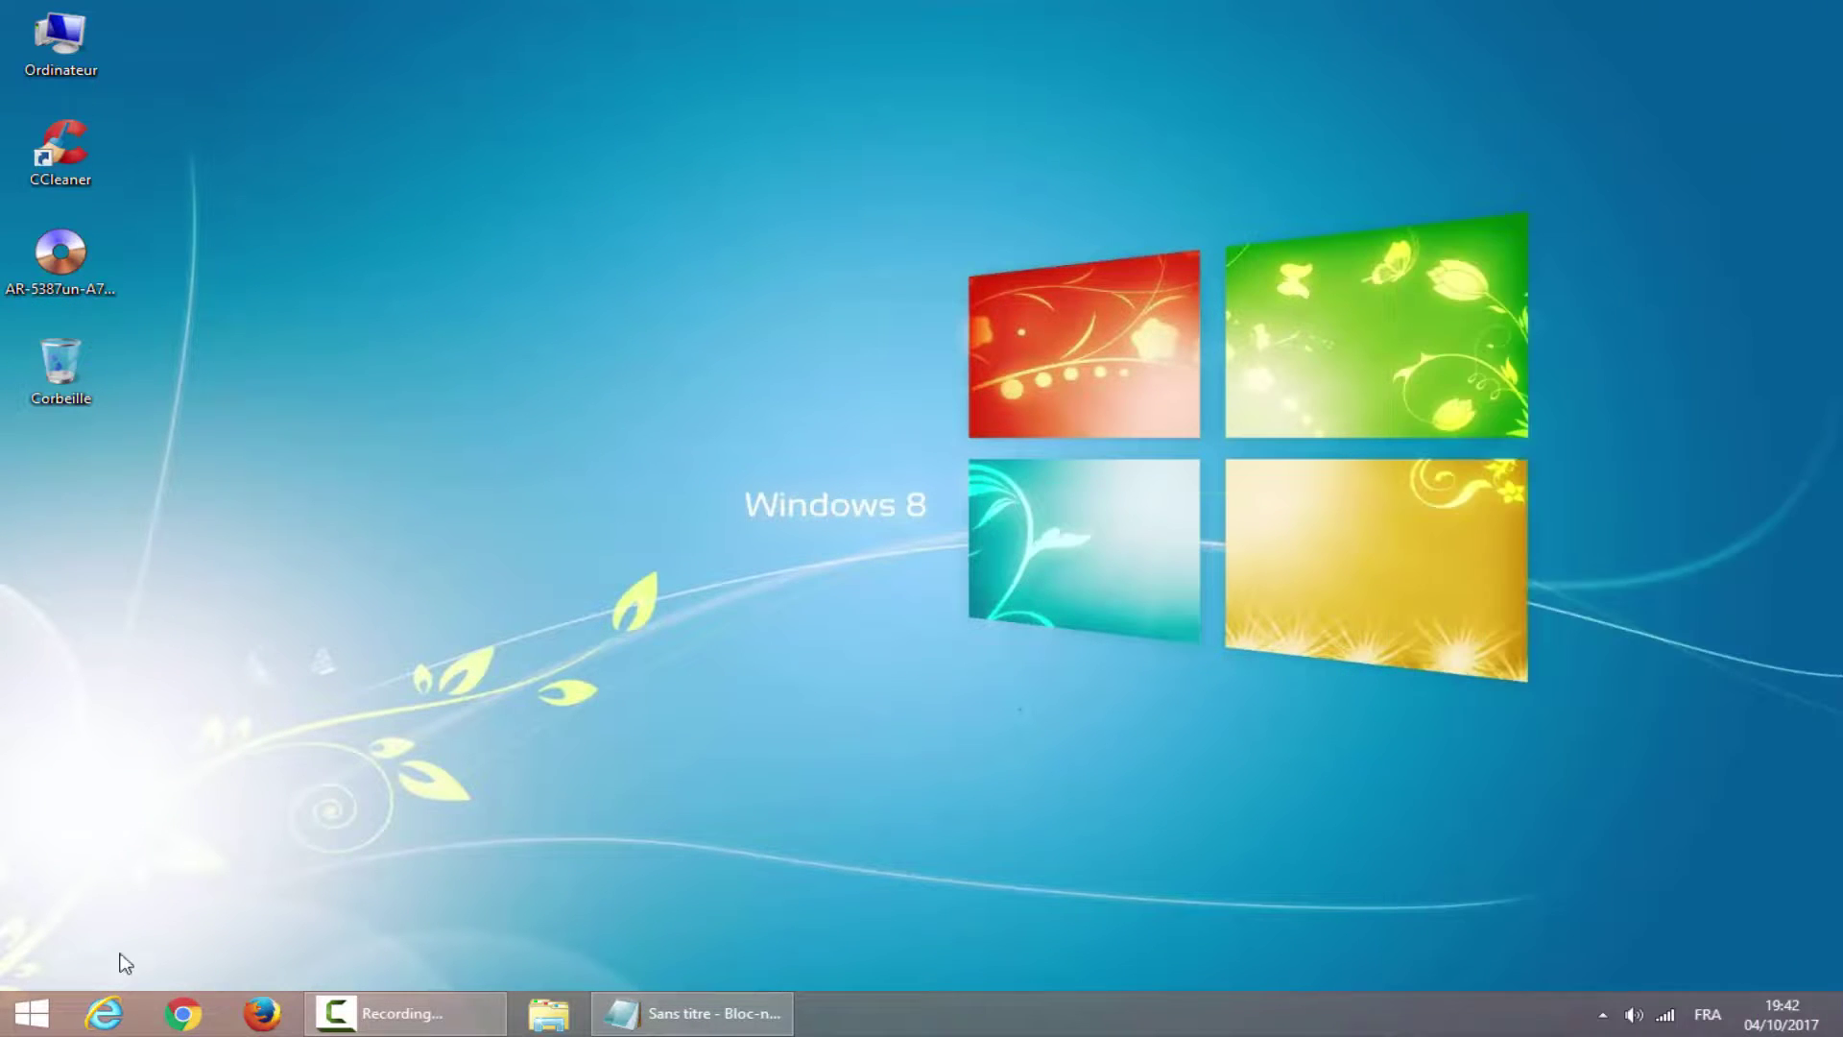
{"action": "left_click", "coordinate": [264, 1022]}
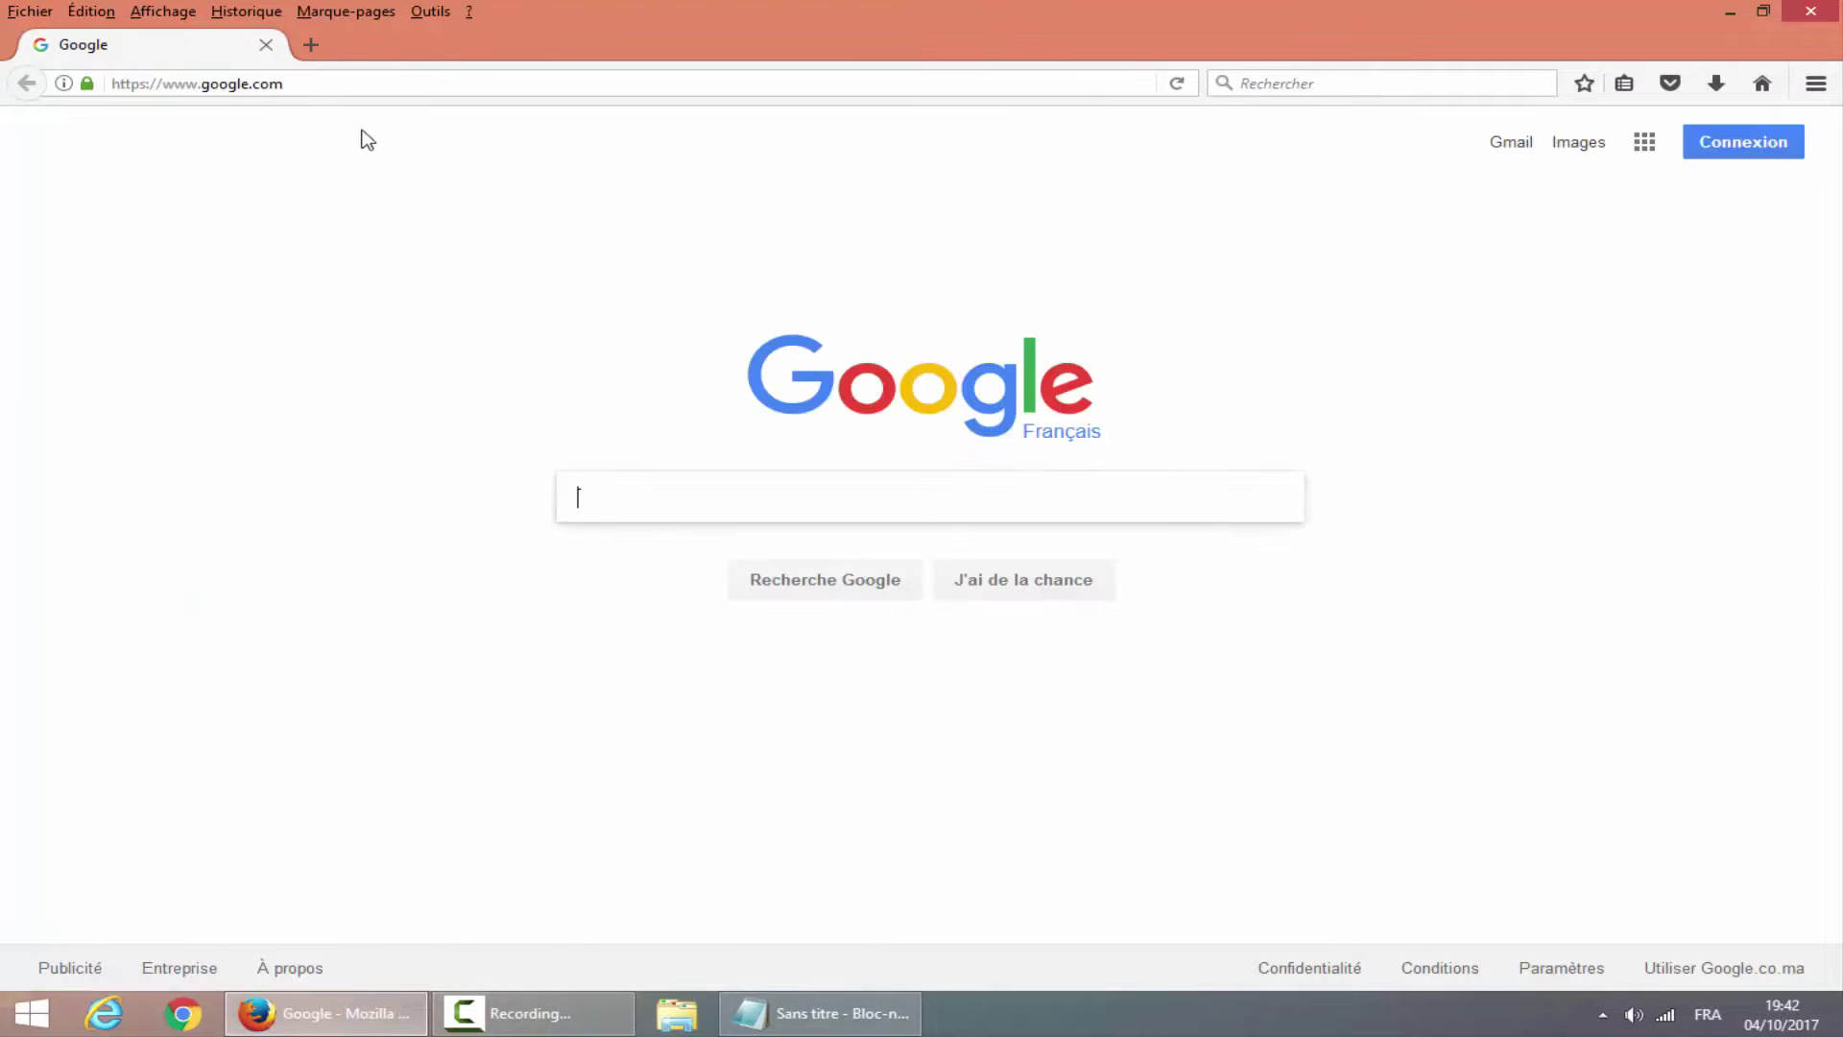
Load the router at 192.168.1.1 over Wi-Fi and log in.
{"action": "left_click", "coordinate": [288, 84]}
{"action": "type", "text": "192.168.1.1"}
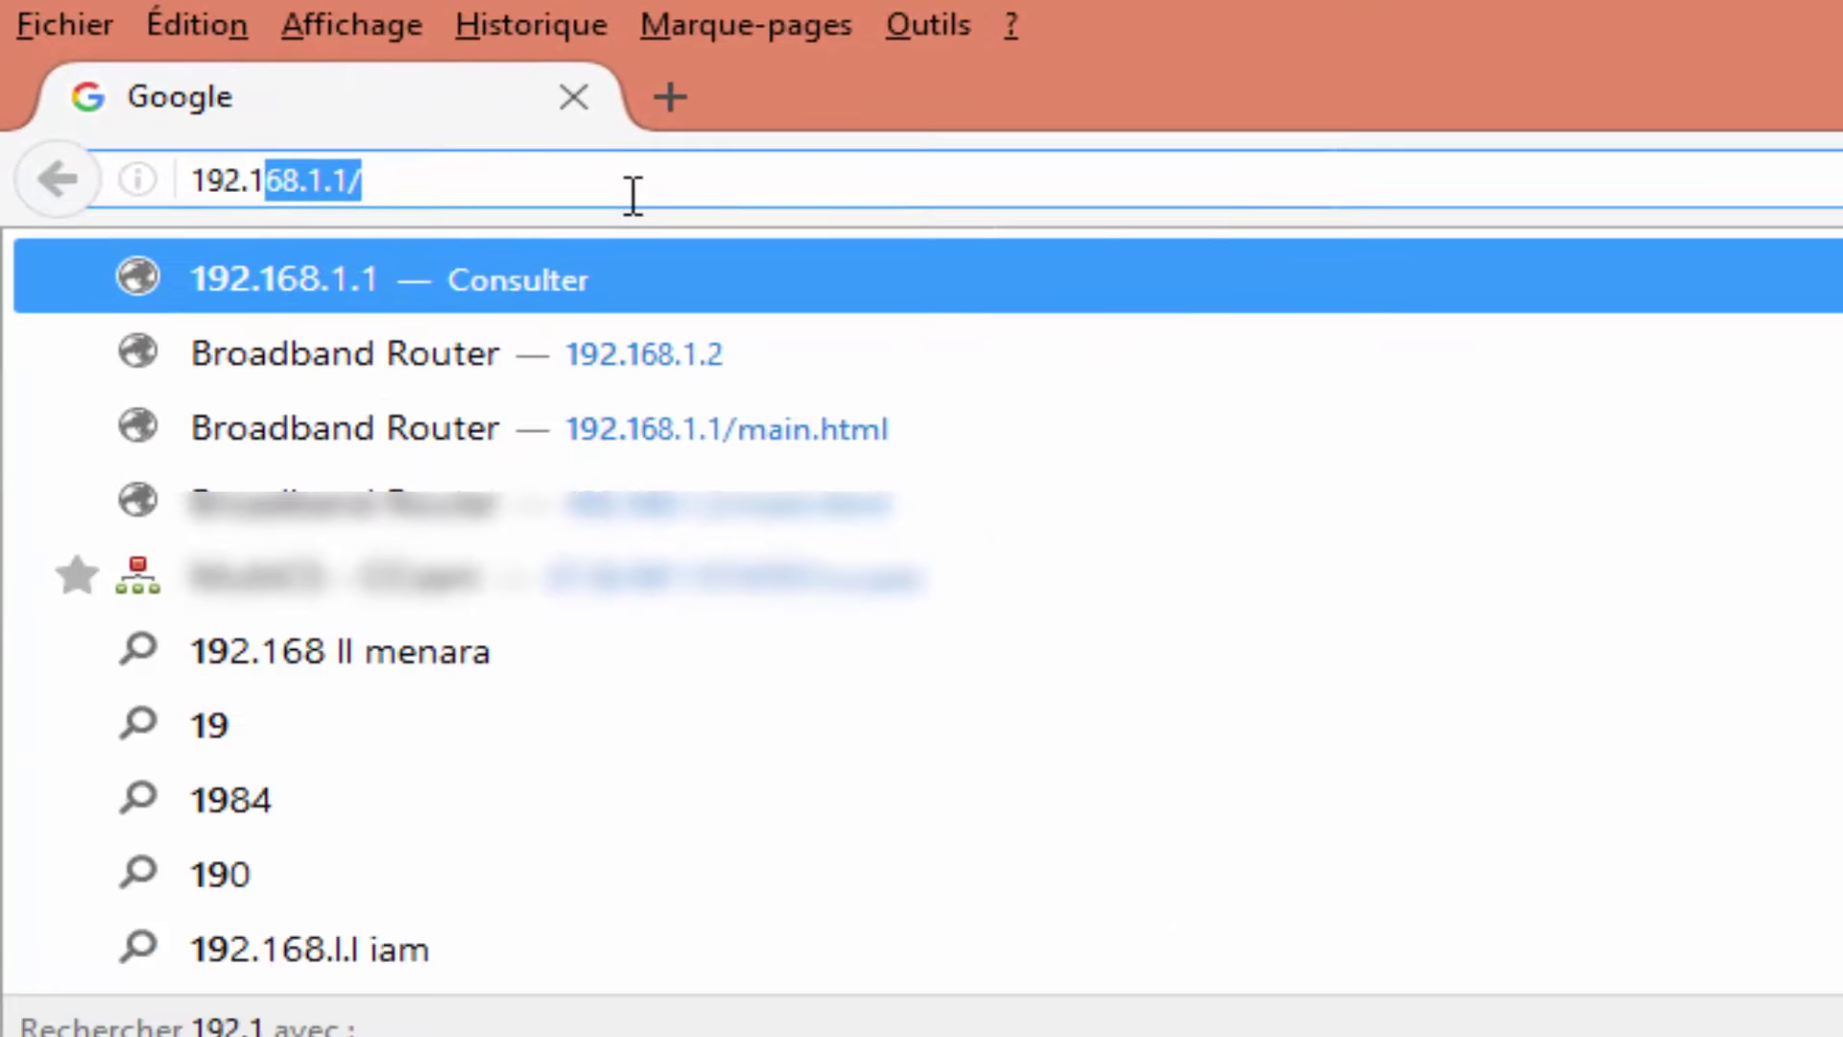
{"action": "key", "text": "Return"}
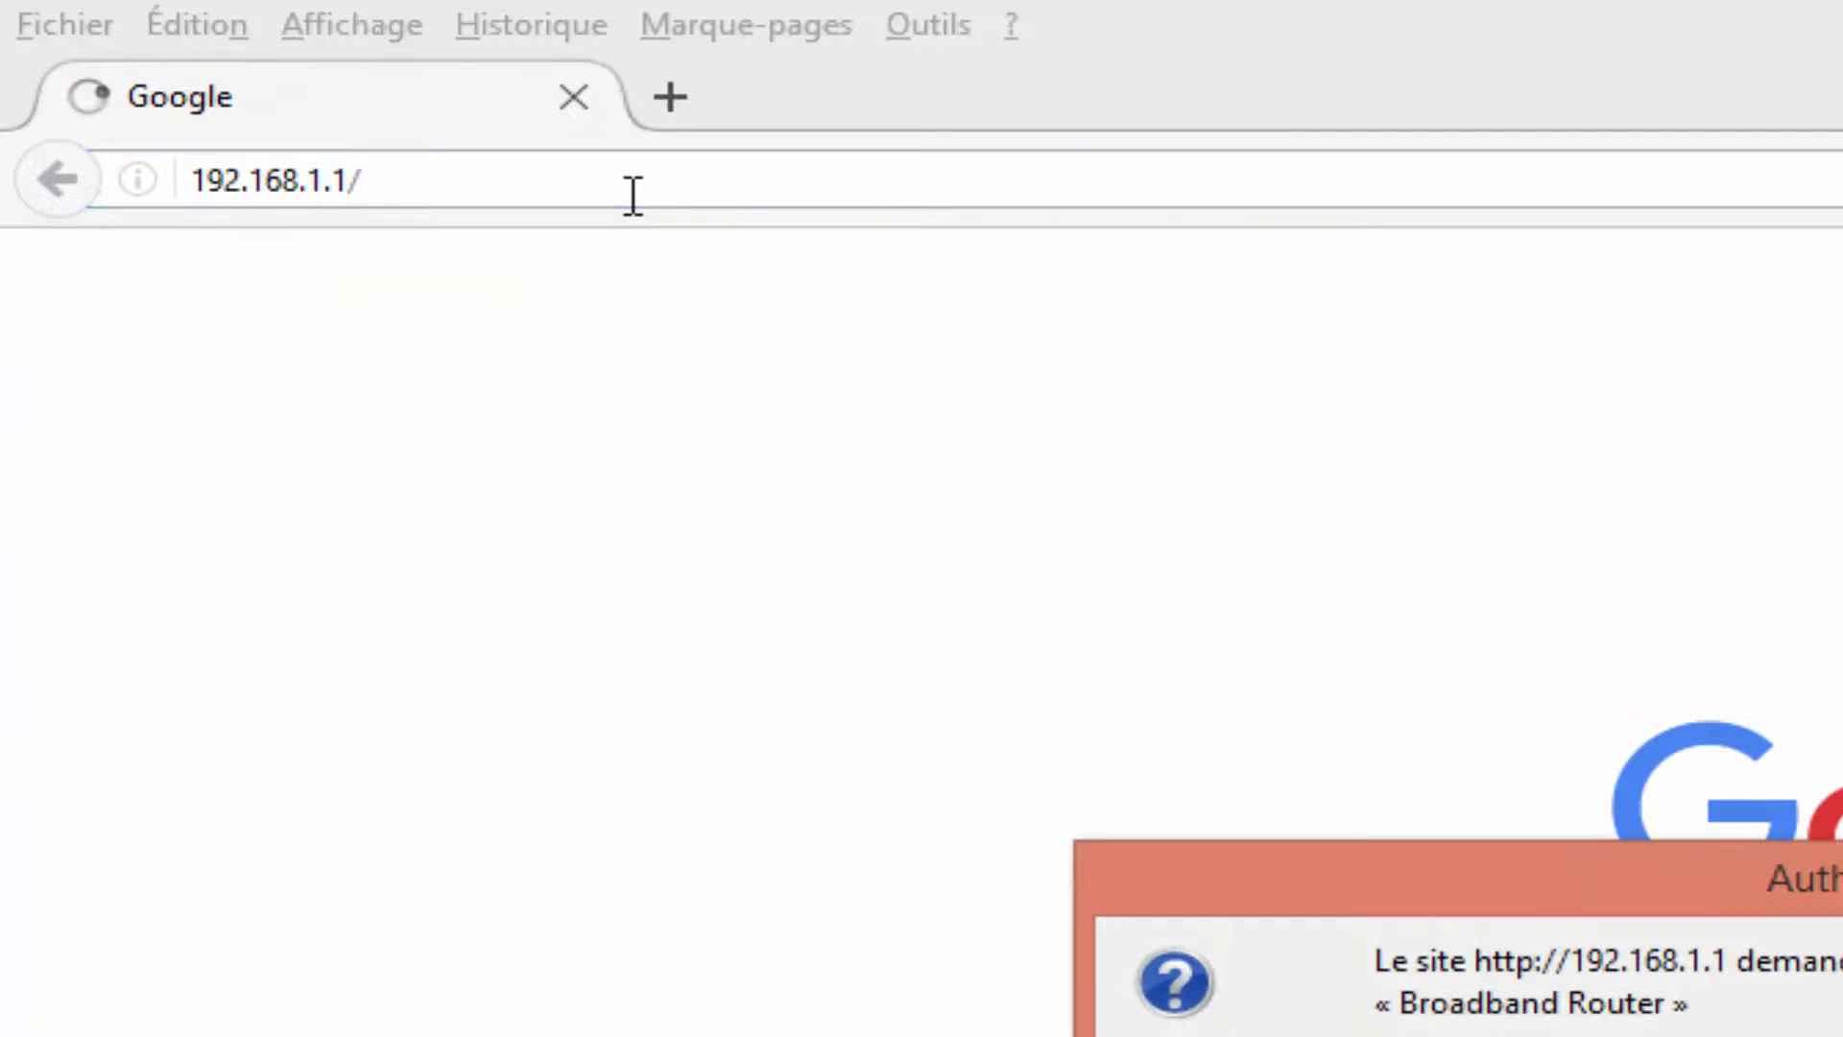
{"action": "key", "text": "Return"}
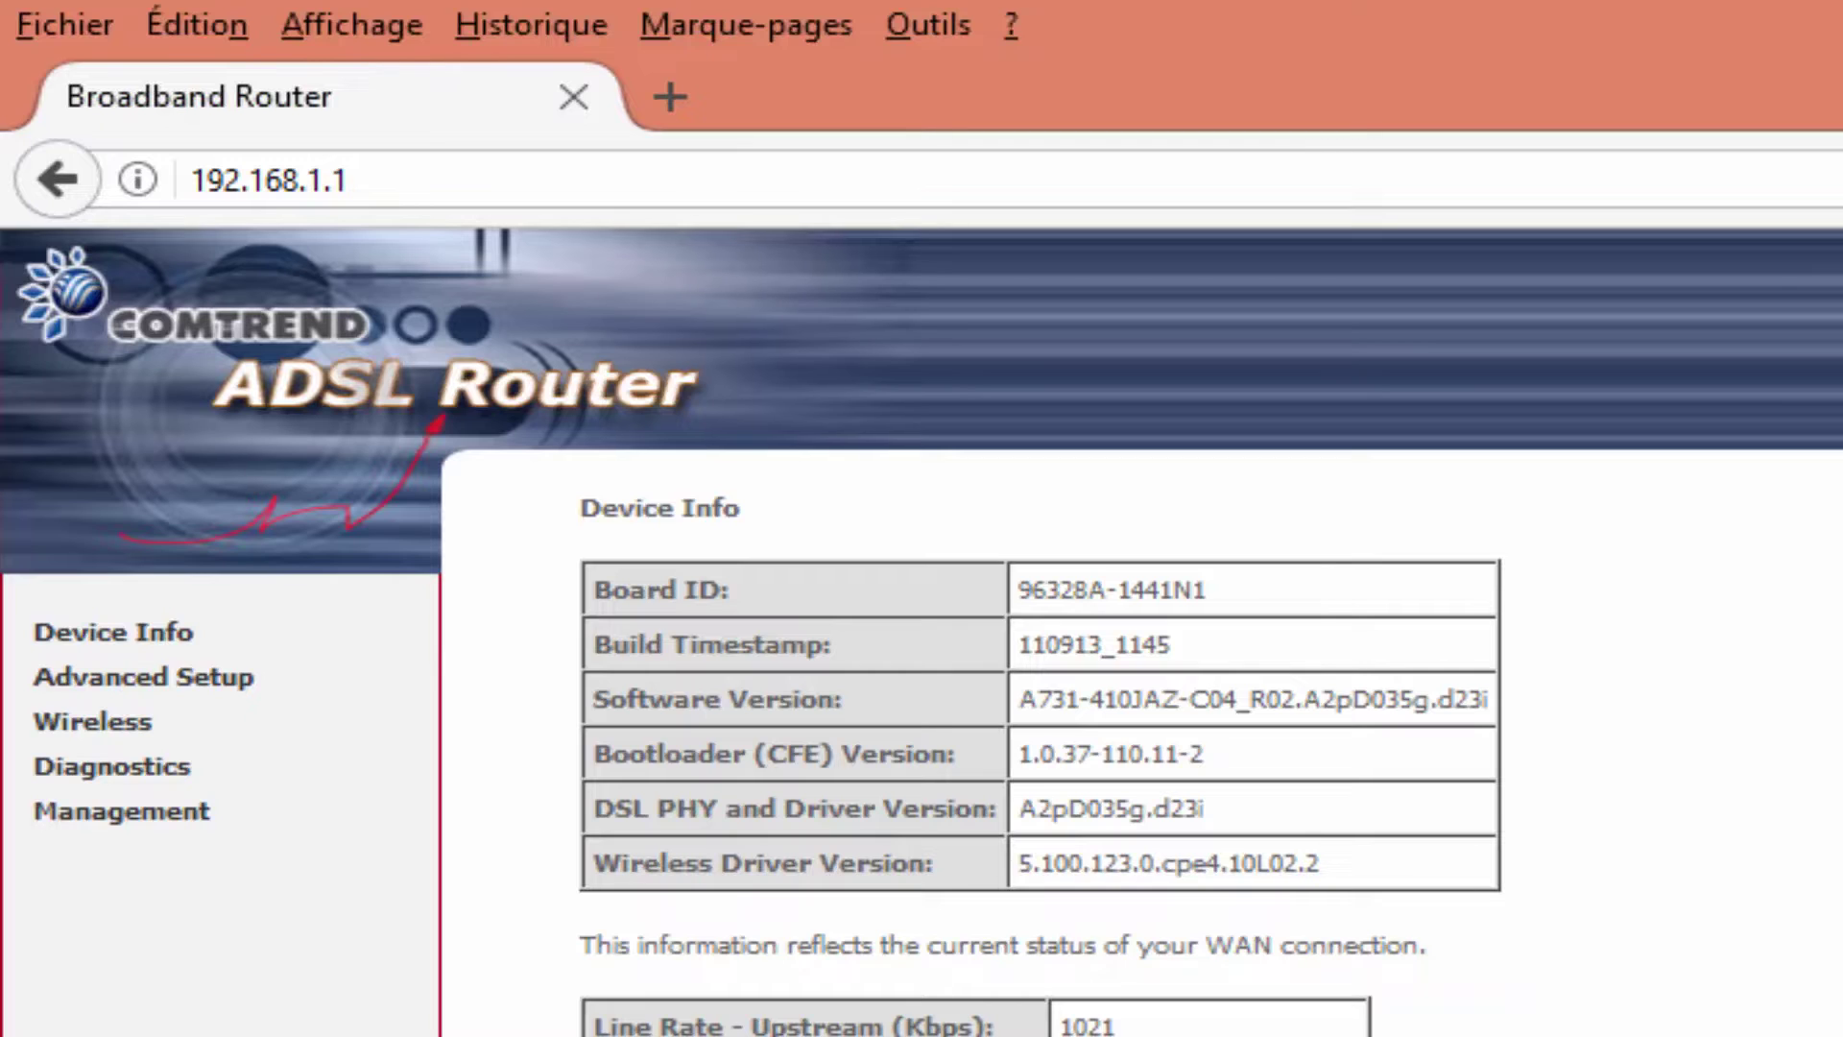
Load and log in to the router at 192.168.1.2, check Google, then close Firefox.
{"action": "left_click", "coordinate": [358, 180]}
{"action": "left_click", "coordinate": [393, 180]}
{"action": "key", "text": "BackSpace"}
{"action": "type", "text": "2"}
{"action": "key", "text": "Escape"}
{"action": "key", "text": "Return"}
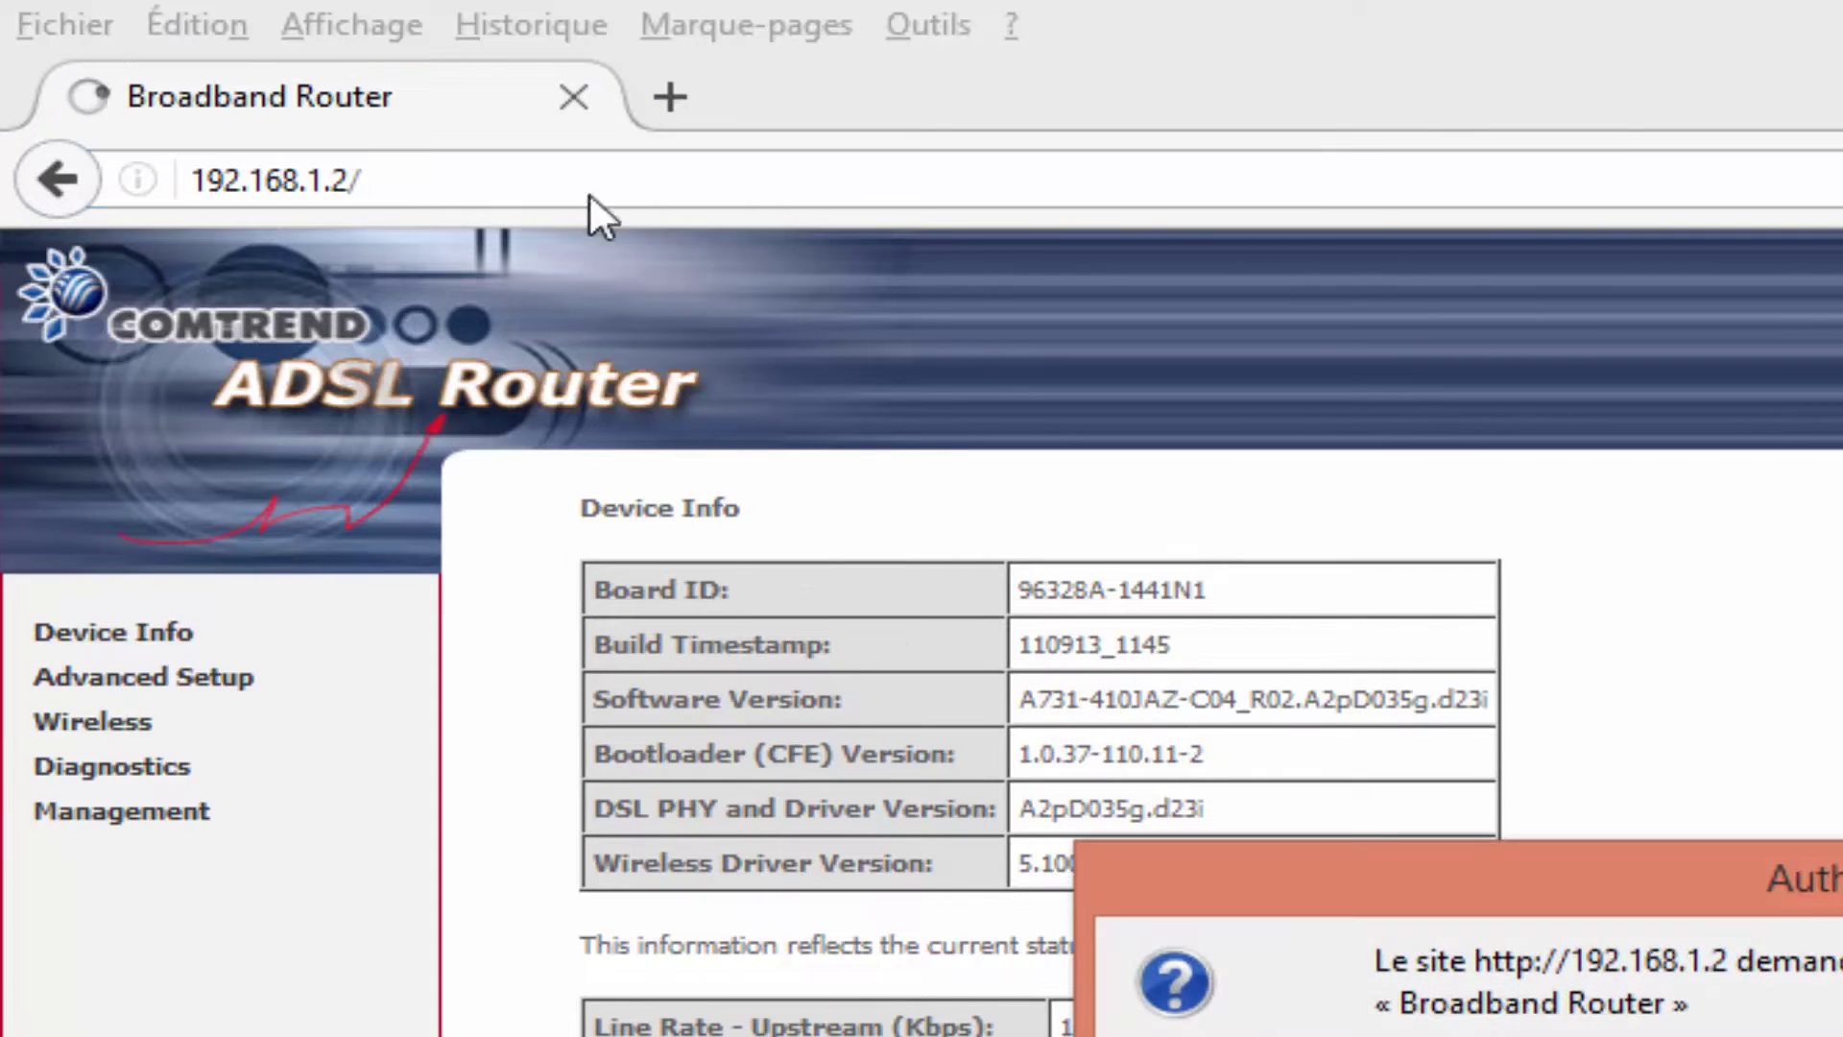
{"action": "key", "text": "Return"}
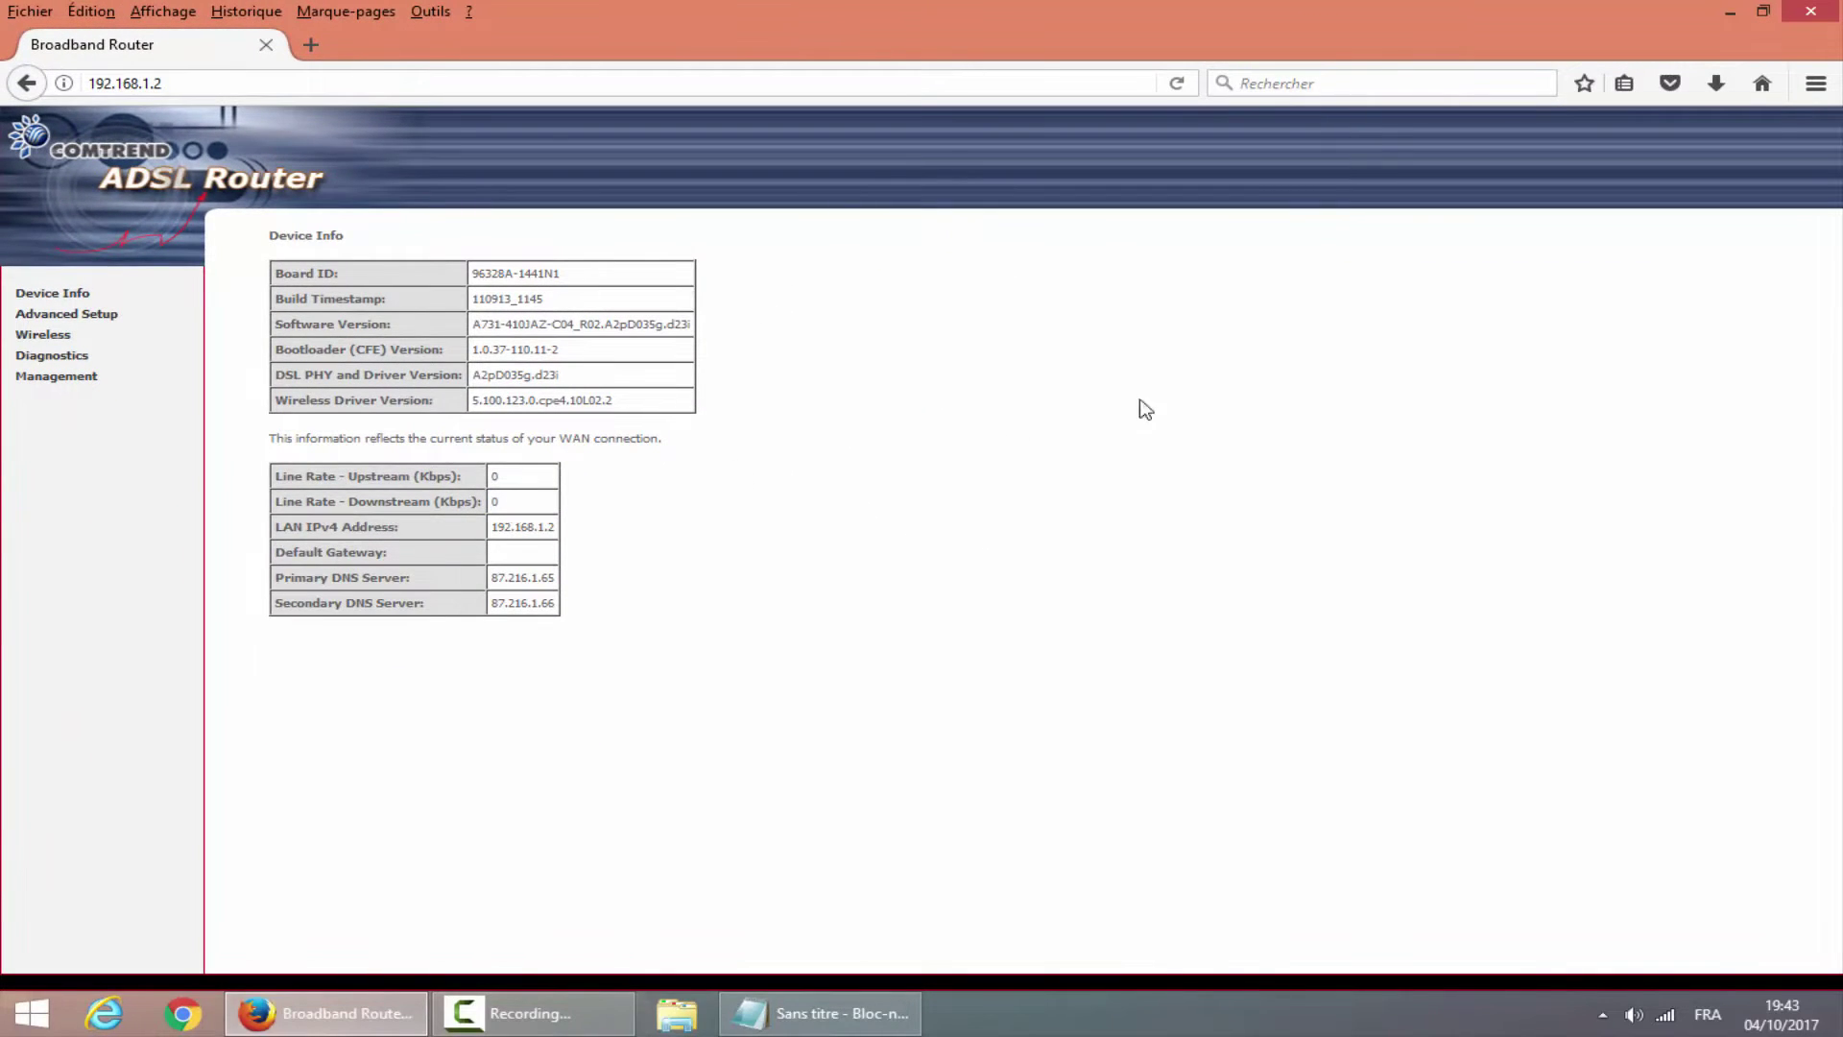
{"action": "left_click", "coordinate": [1763, 85]}
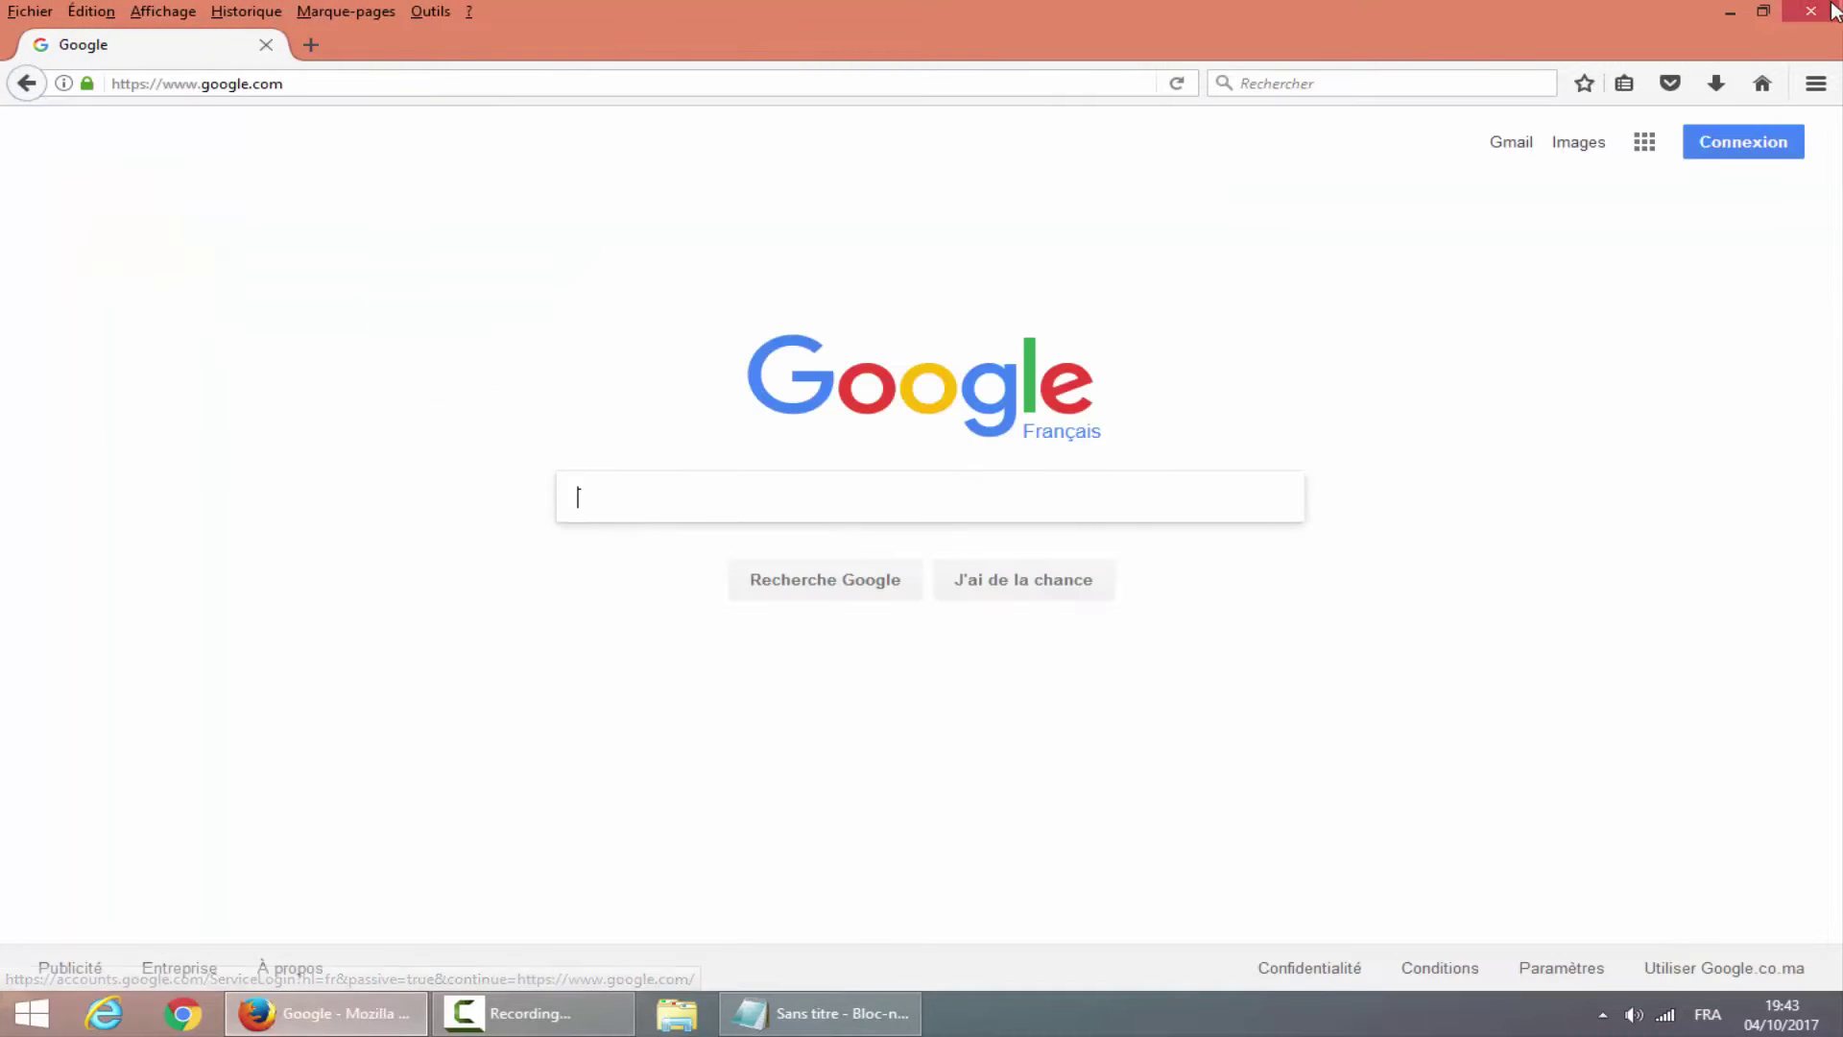
{"action": "left_click", "coordinate": [1811, 11]}
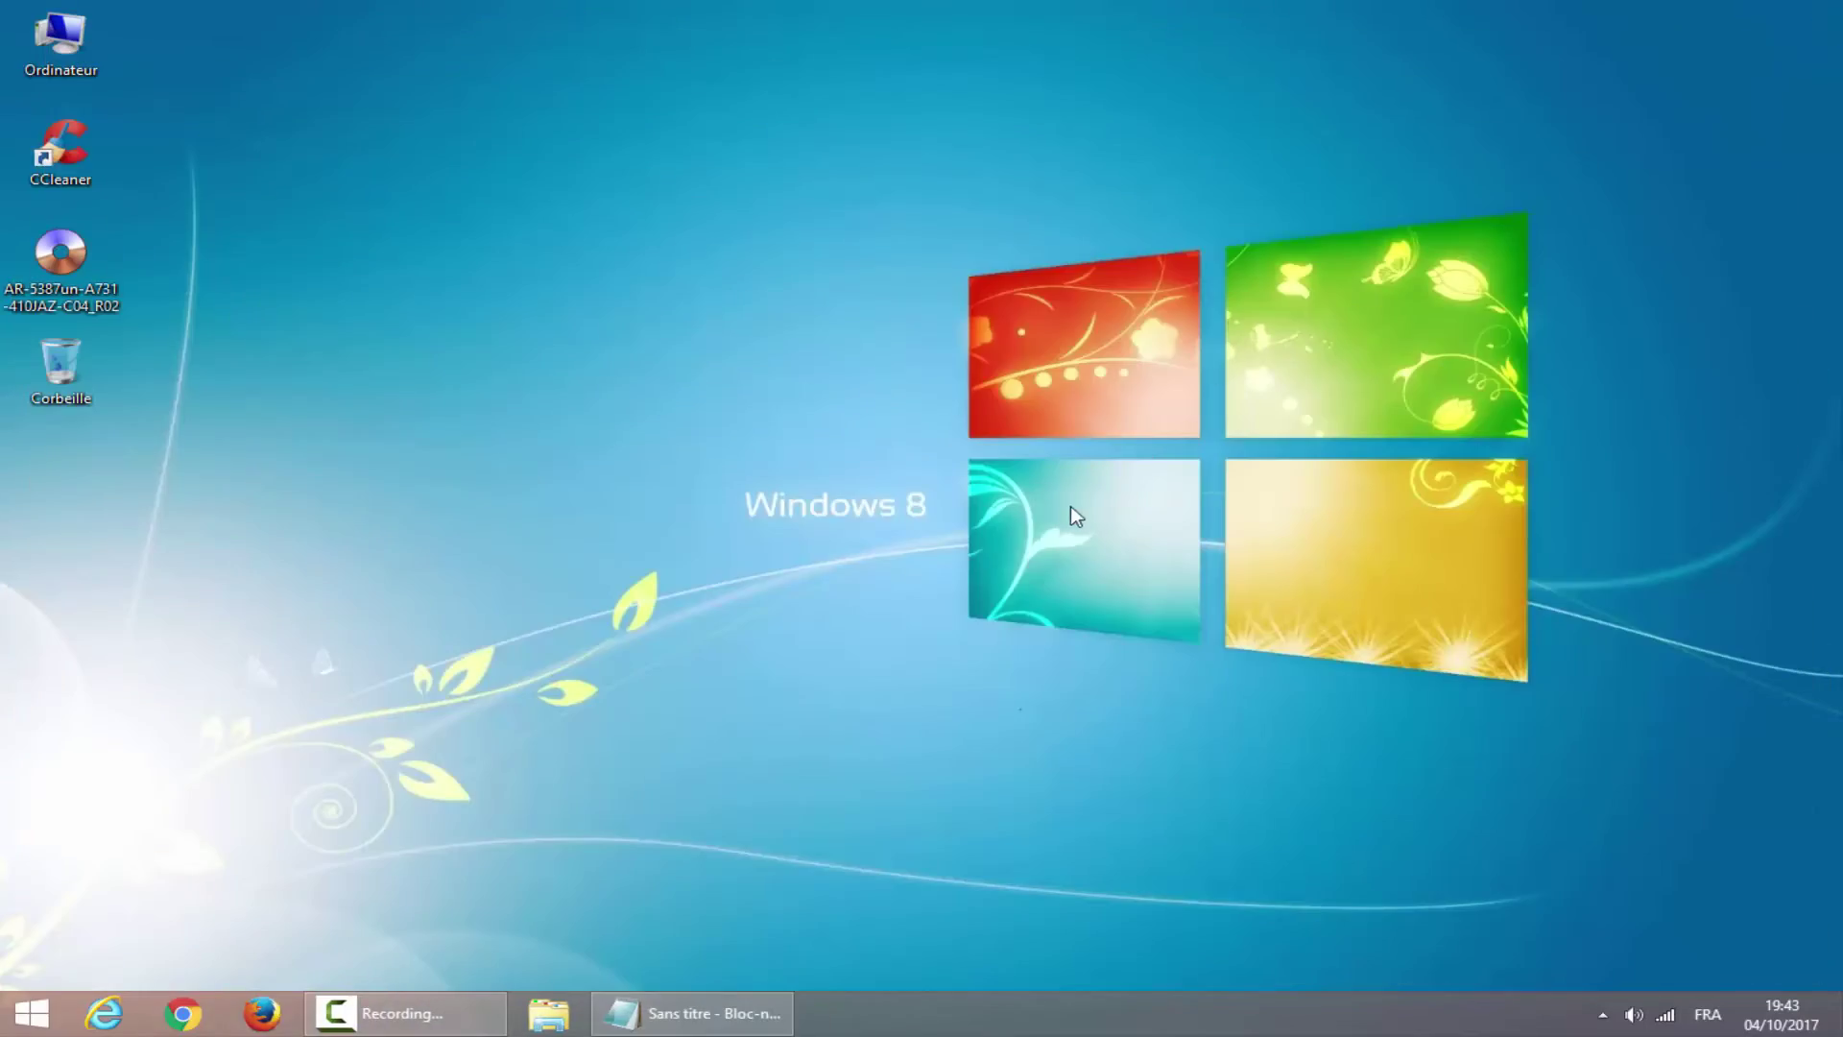